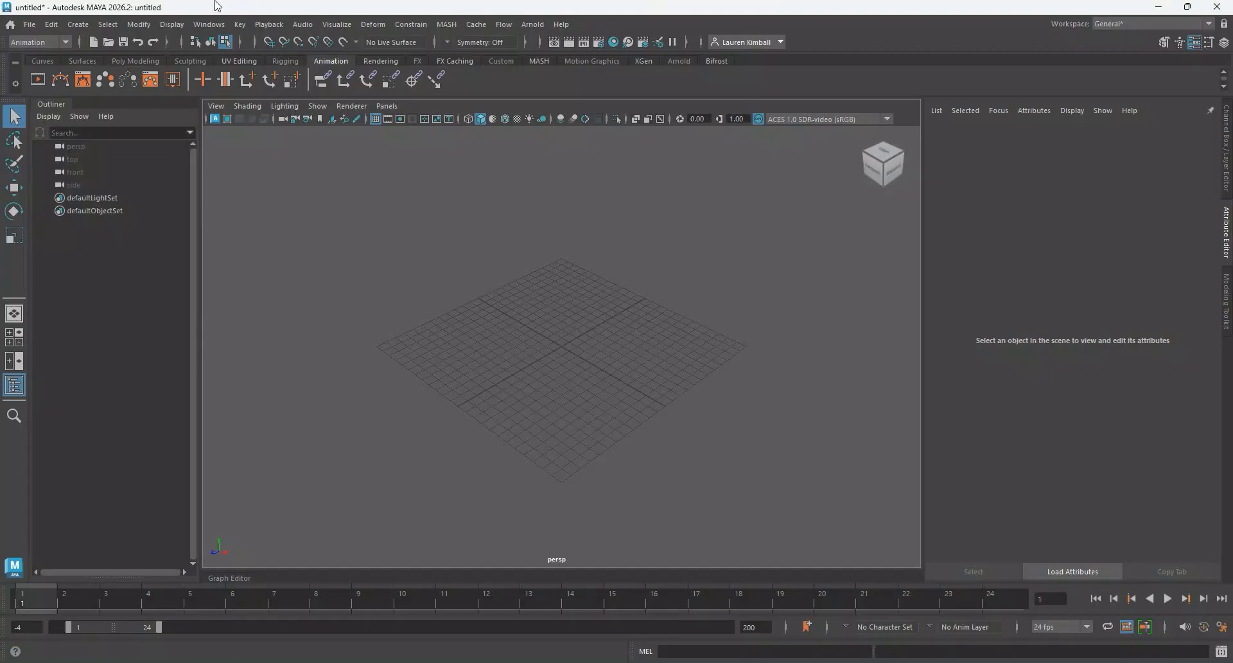
left_click(25, 29)
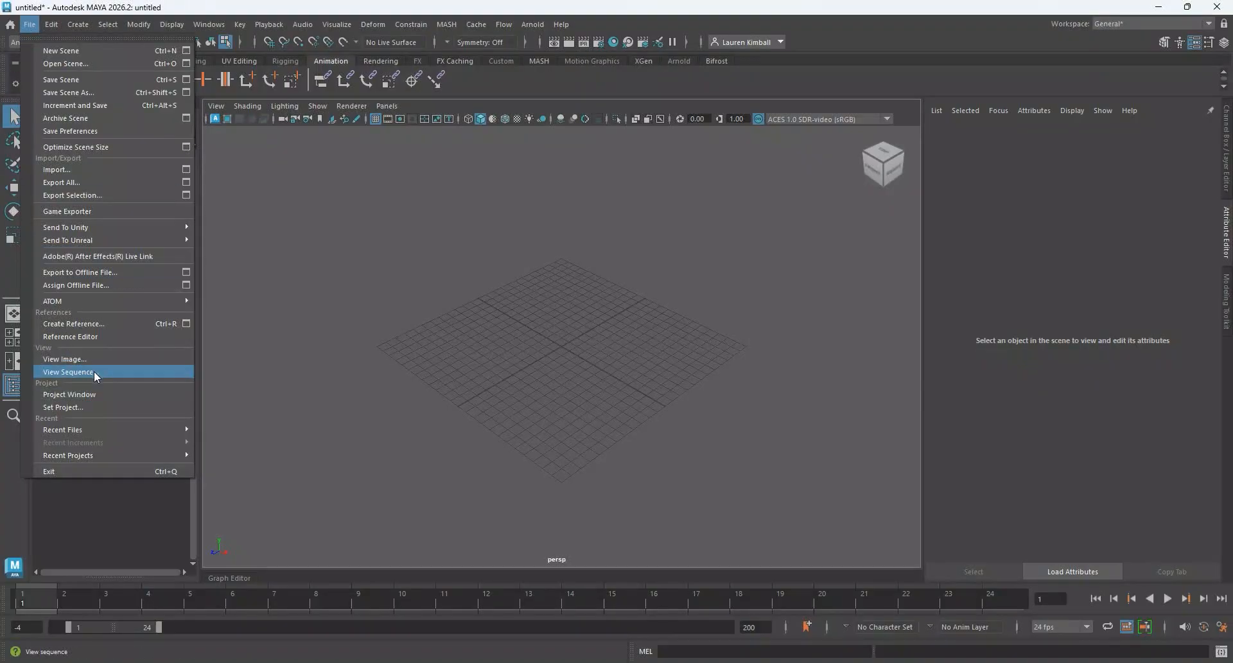
left_click(93, 394)
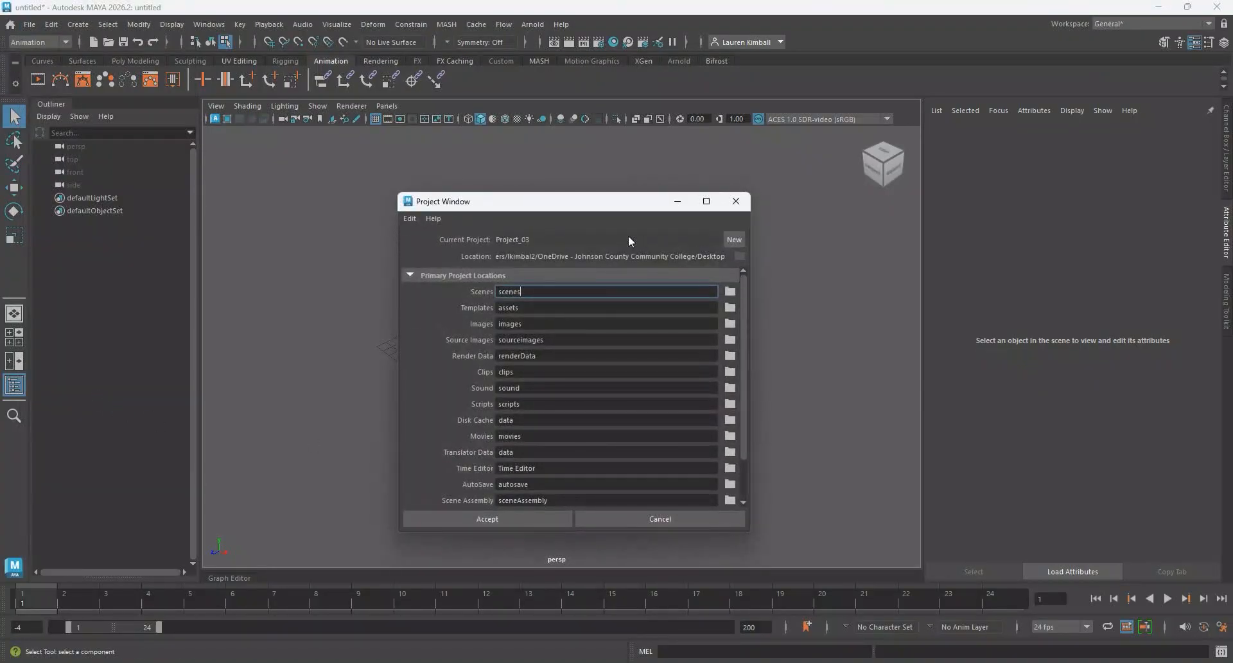
left_click(732, 239)
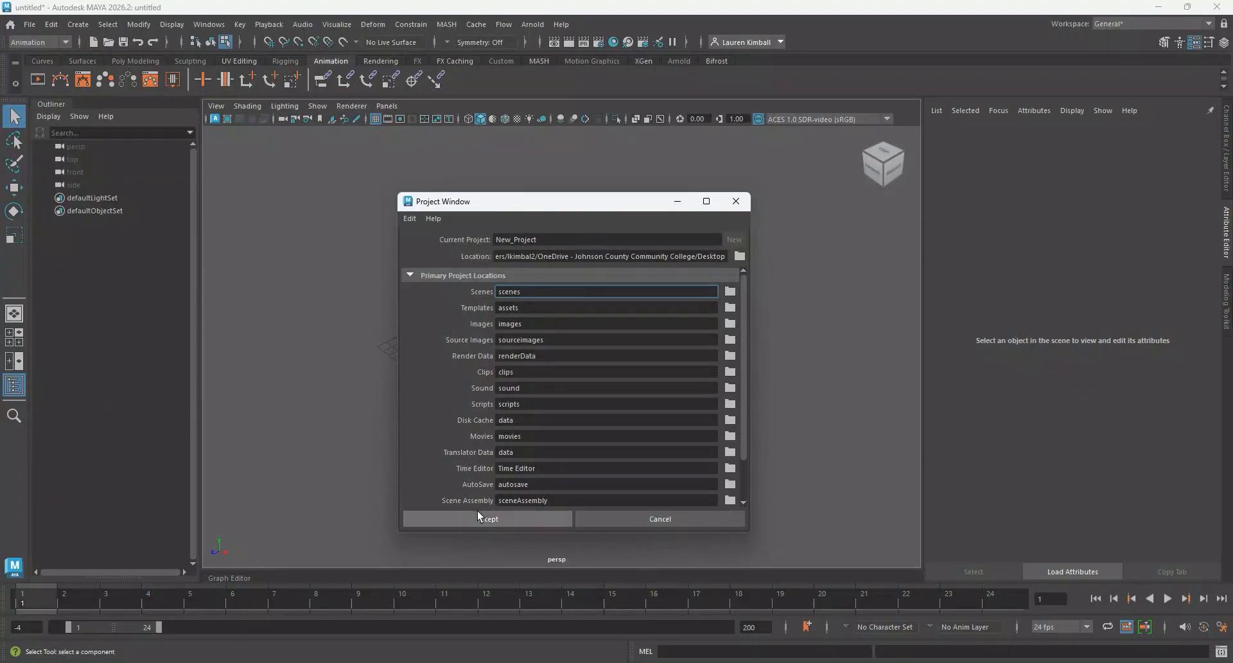
left_click(703, 519)
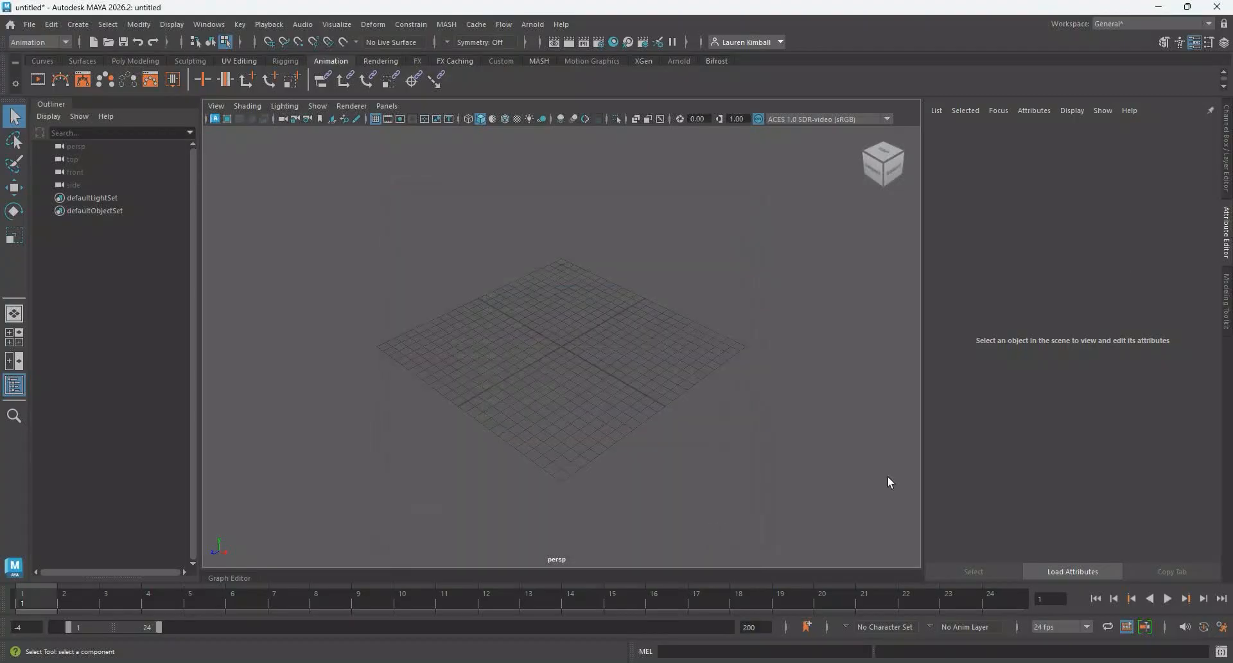
Minimize Maya and open the Project_03 folder from the desktop, placing its window beside free space.
left_click(1157, 8)
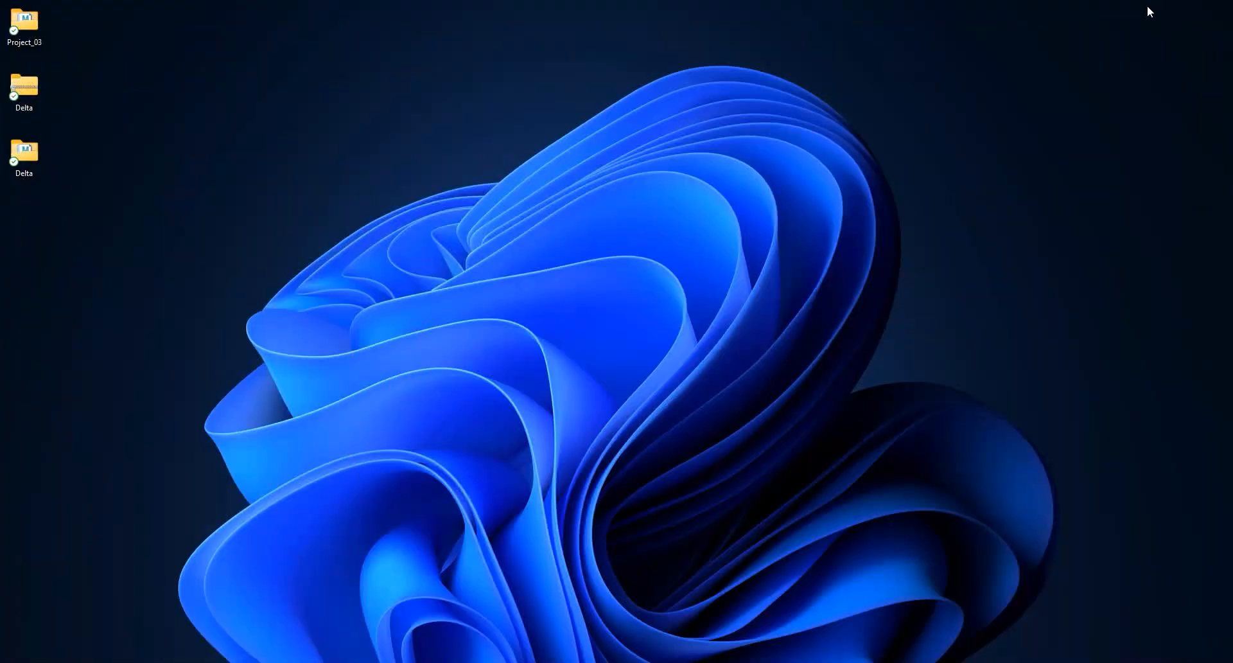
double_click(30, 21)
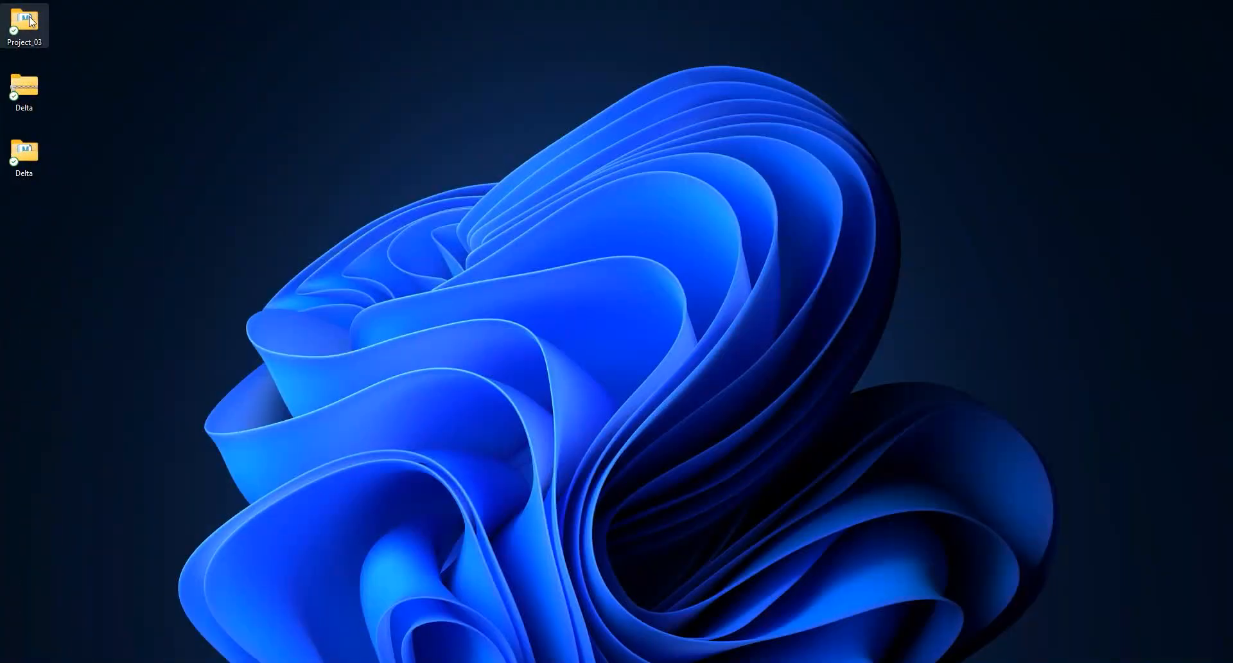
left_click_drag(968, 86, 999, 124)
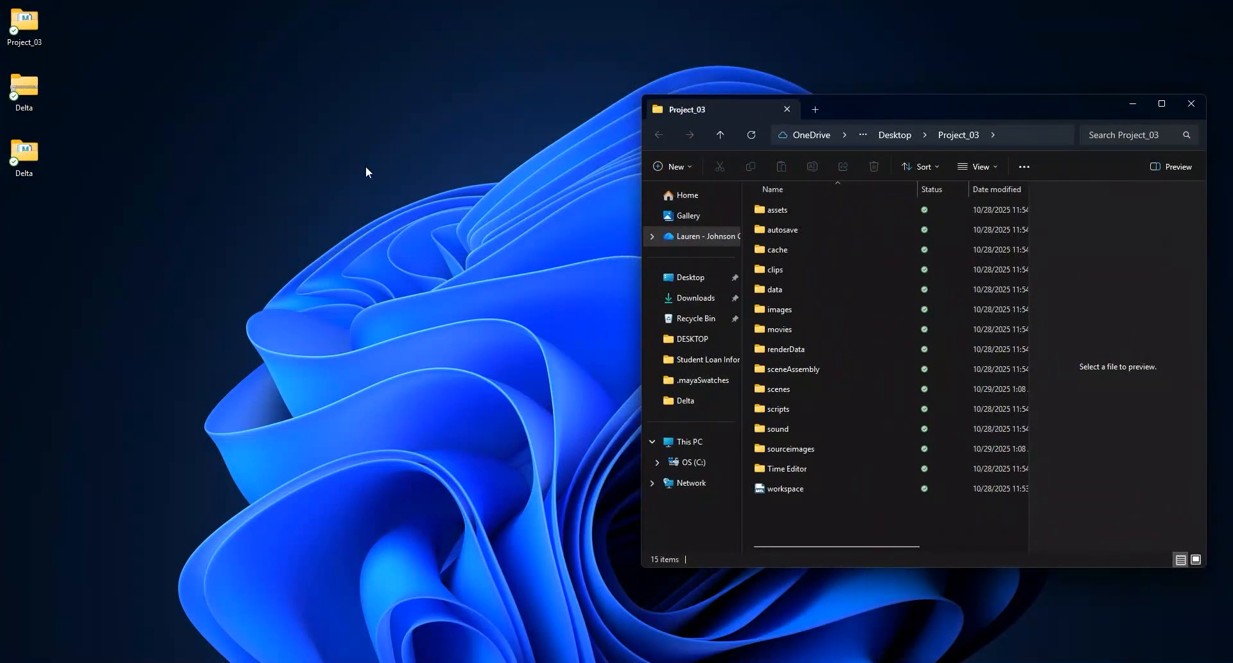
left_click(45, 82)
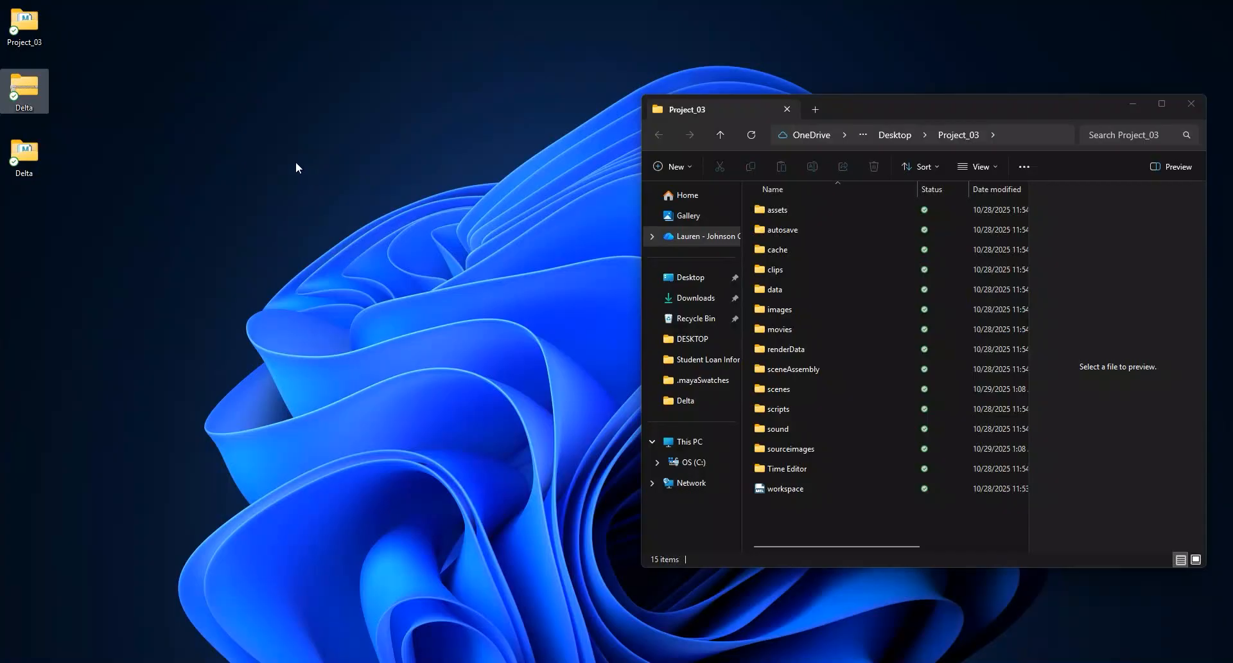
left_click(24, 90)
right_click(30, 88)
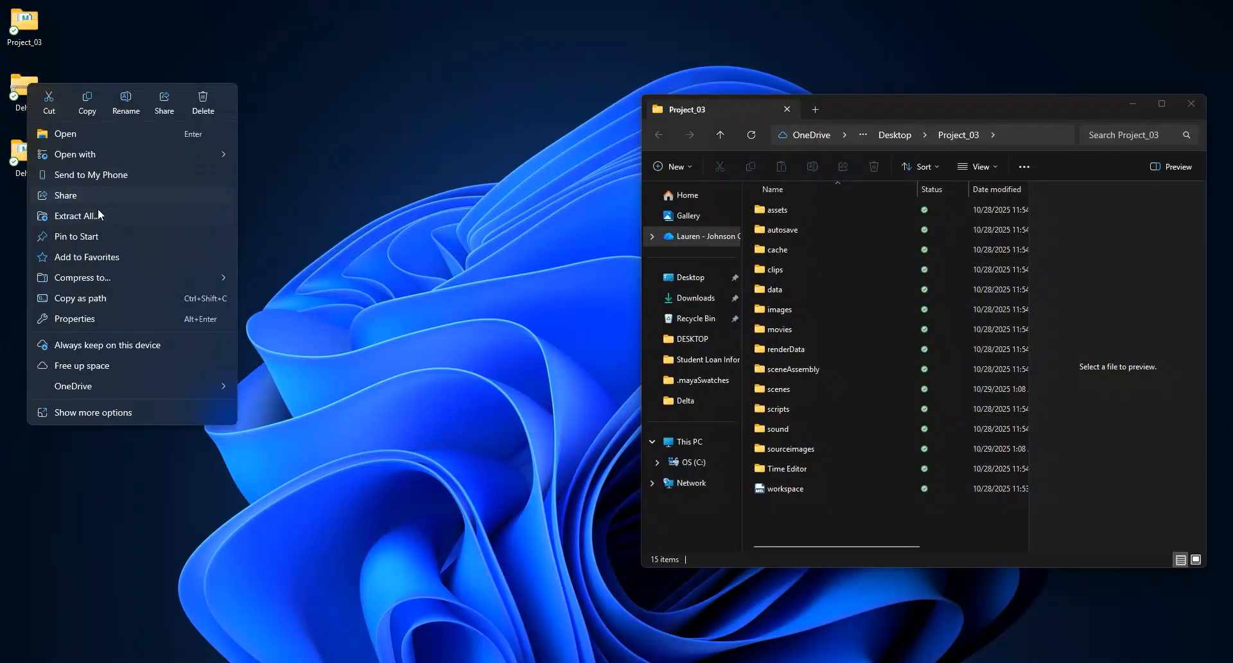
left_click(383, 209)
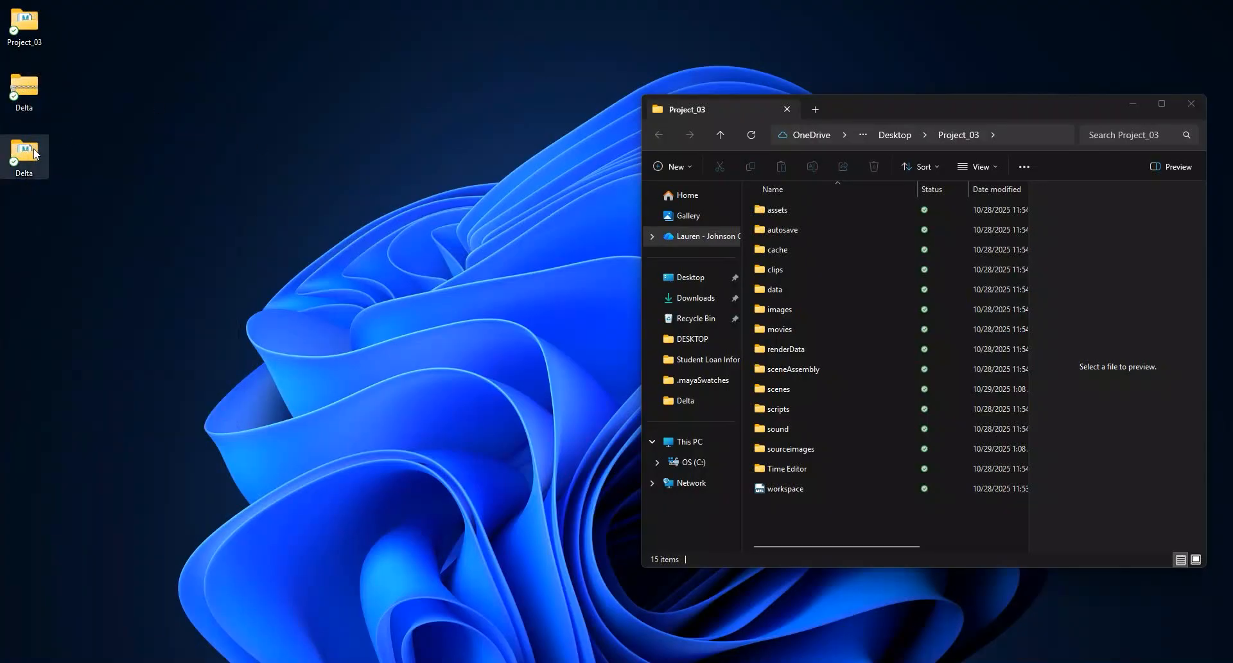
Open the extracted Delta folder from the desktop and arrange its window side by side with the Project_03 window.
mouse_move(34, 152)
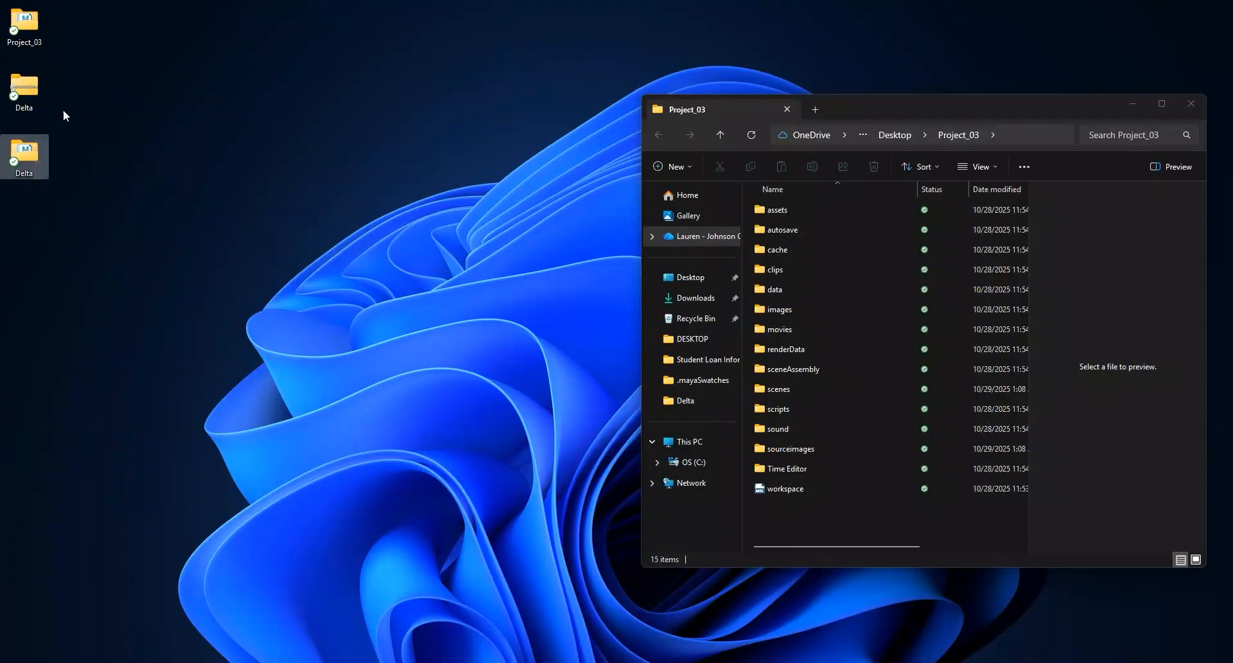
double_click(25, 162)
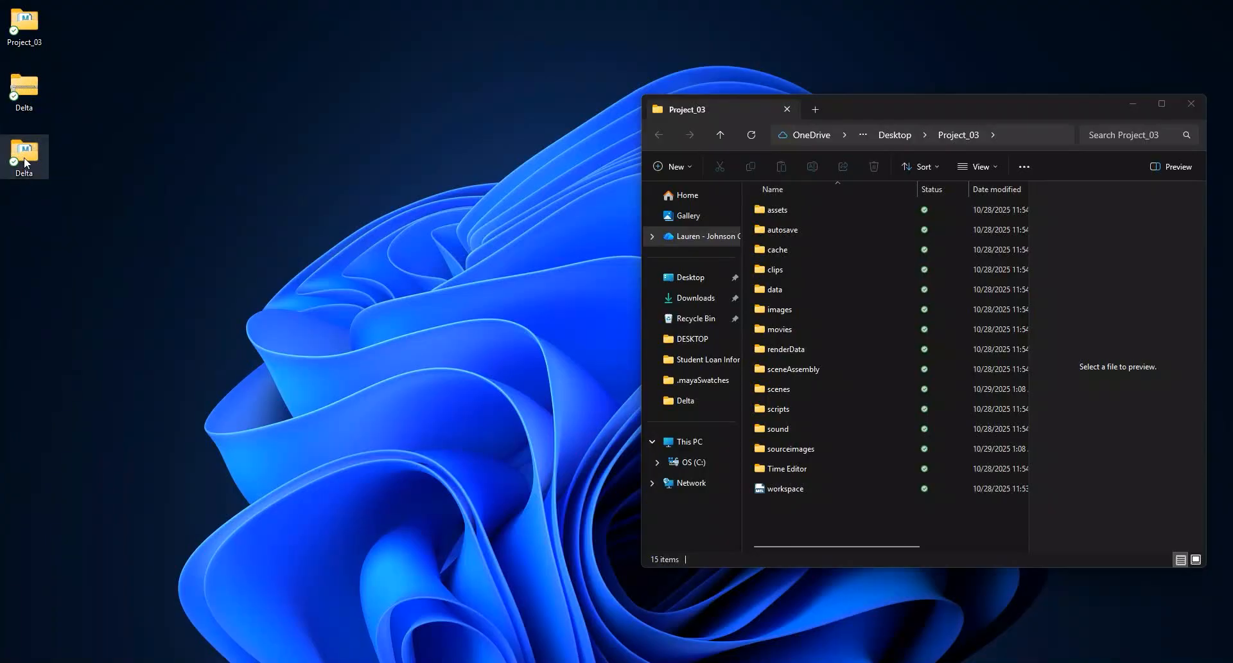
left_click_drag(943, 140, 335, 113)
left_click_drag(892, 114, 872, 127)
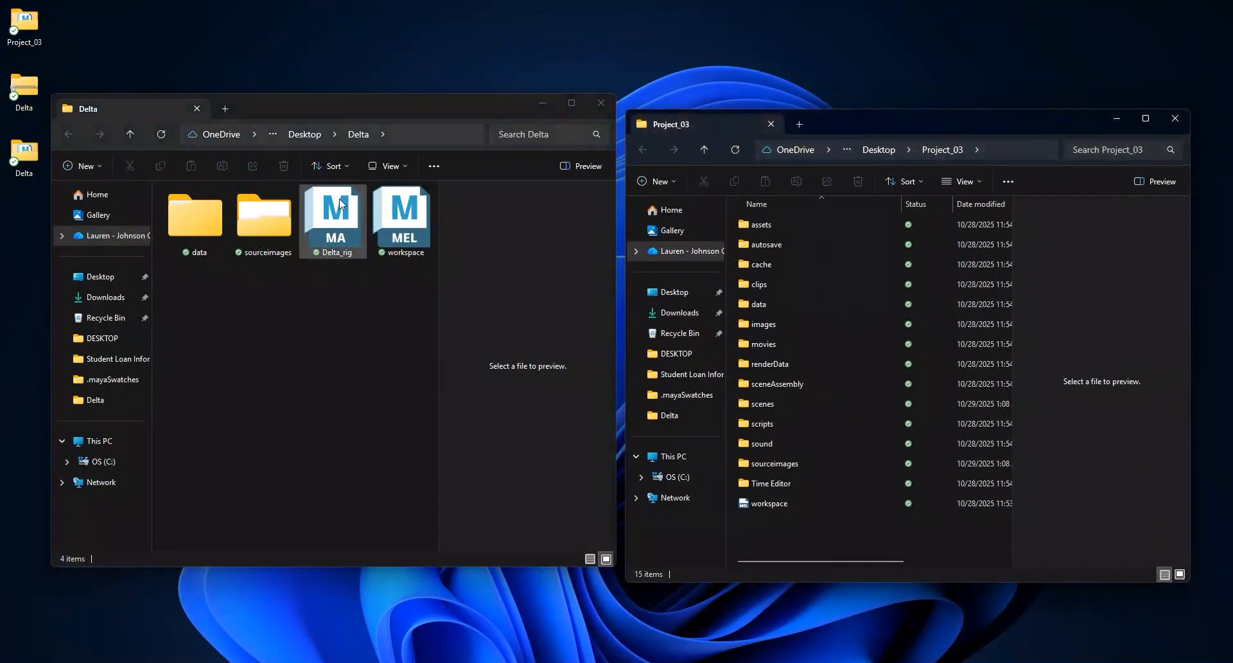
Move everything in Delta's sourceimages folder into the sourceimages folder of Project_03.
double_click(259, 235)
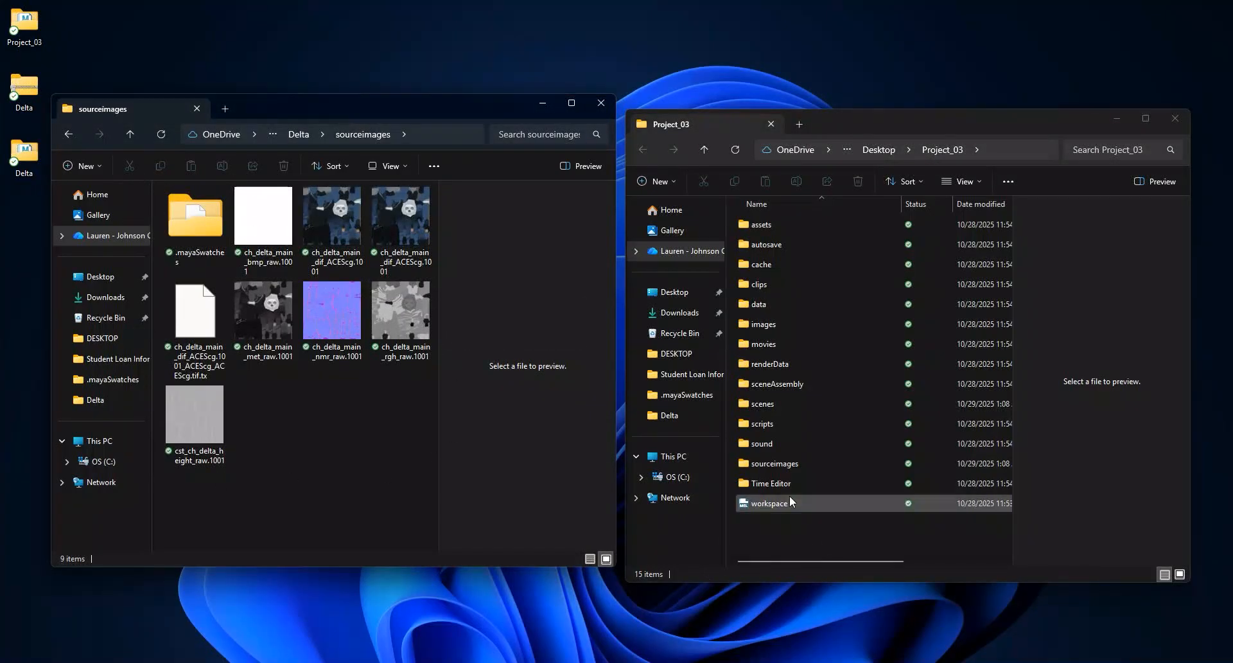
left_click(774, 465)
double_click(774, 464)
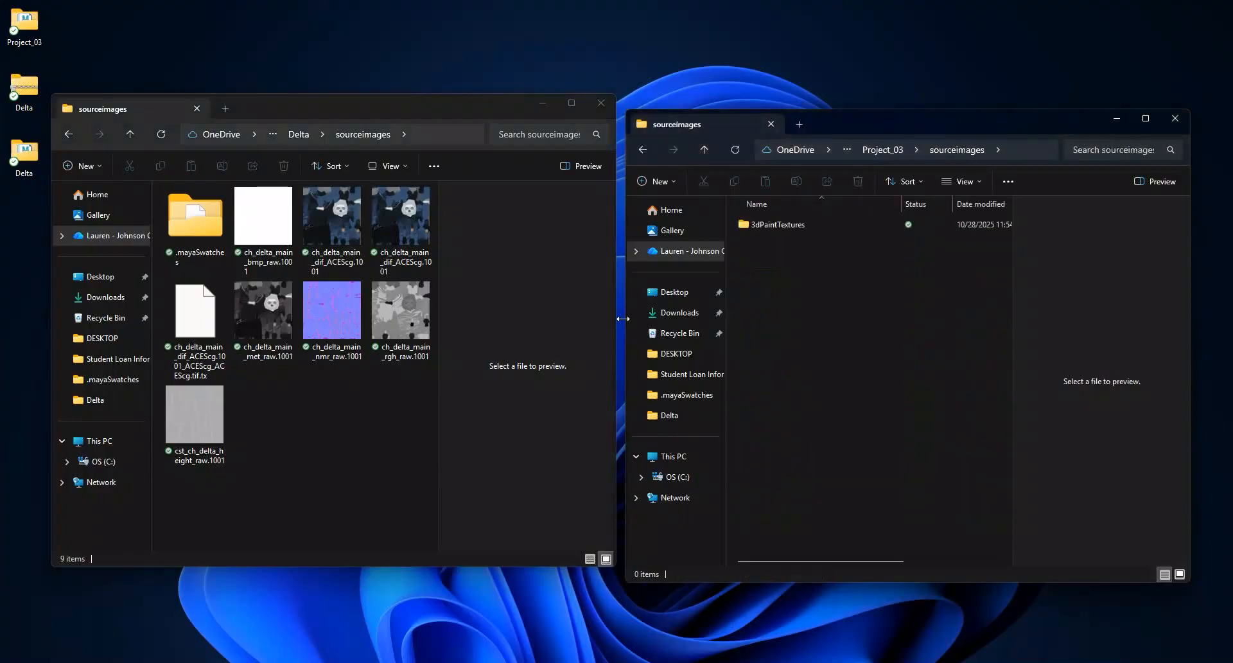
left_click_drag(980, 131, 994, 115)
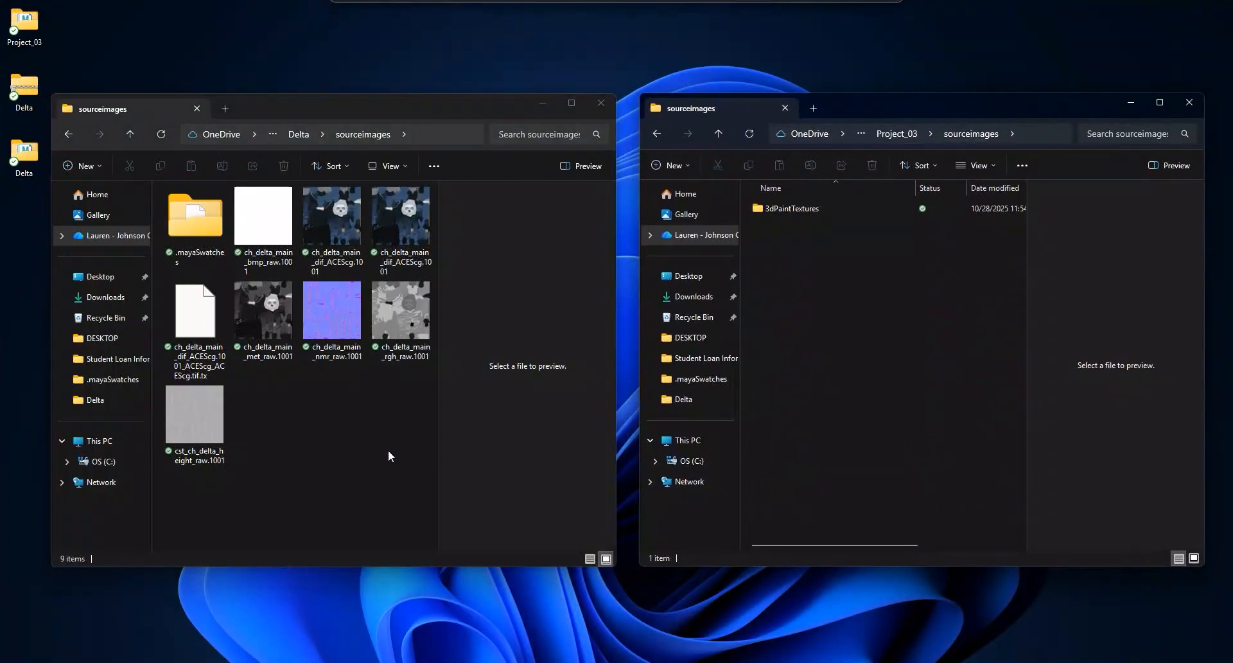
left_click_drag(421, 465, 141, 162)
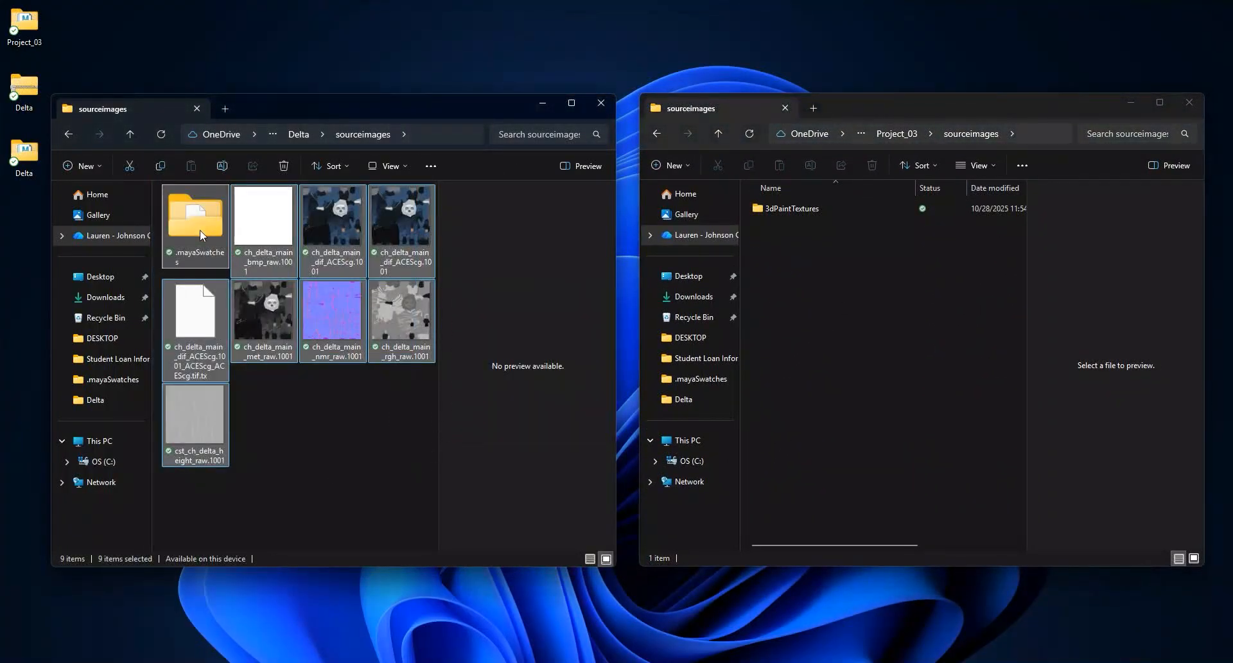
left_click_drag(201, 235, 919, 338)
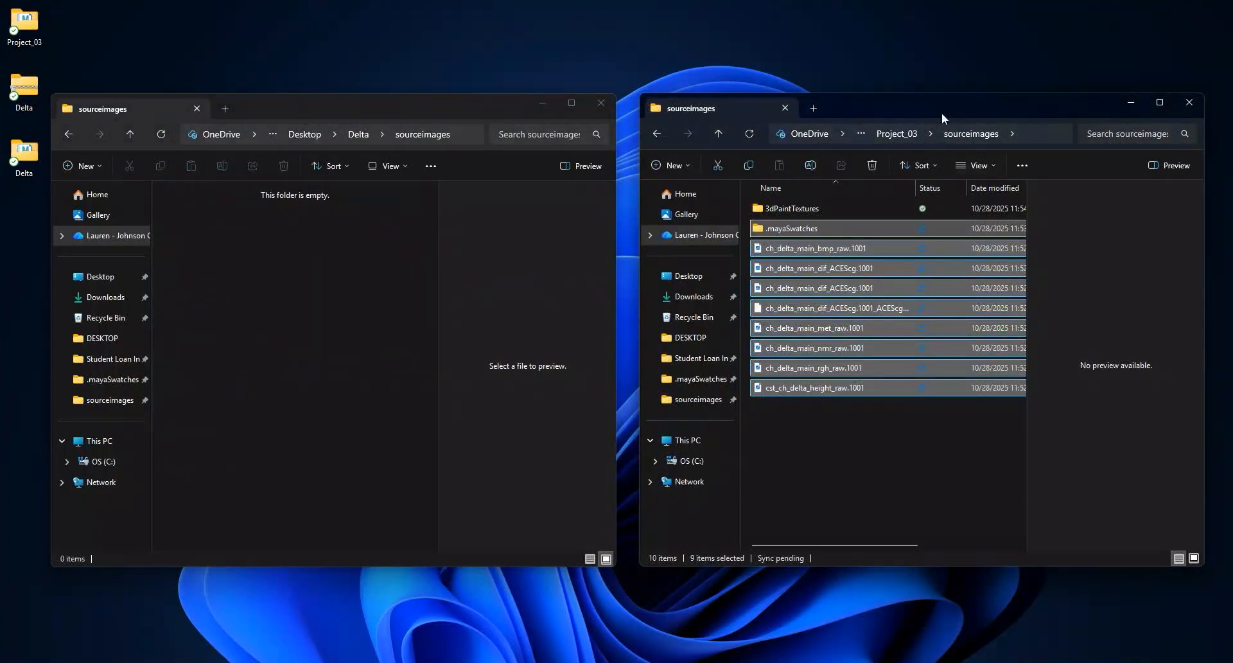
Move the Delta_rig file from the Delta folder into the scenes folder of Project_03.
left_click(656, 135)
left_click(68, 134)
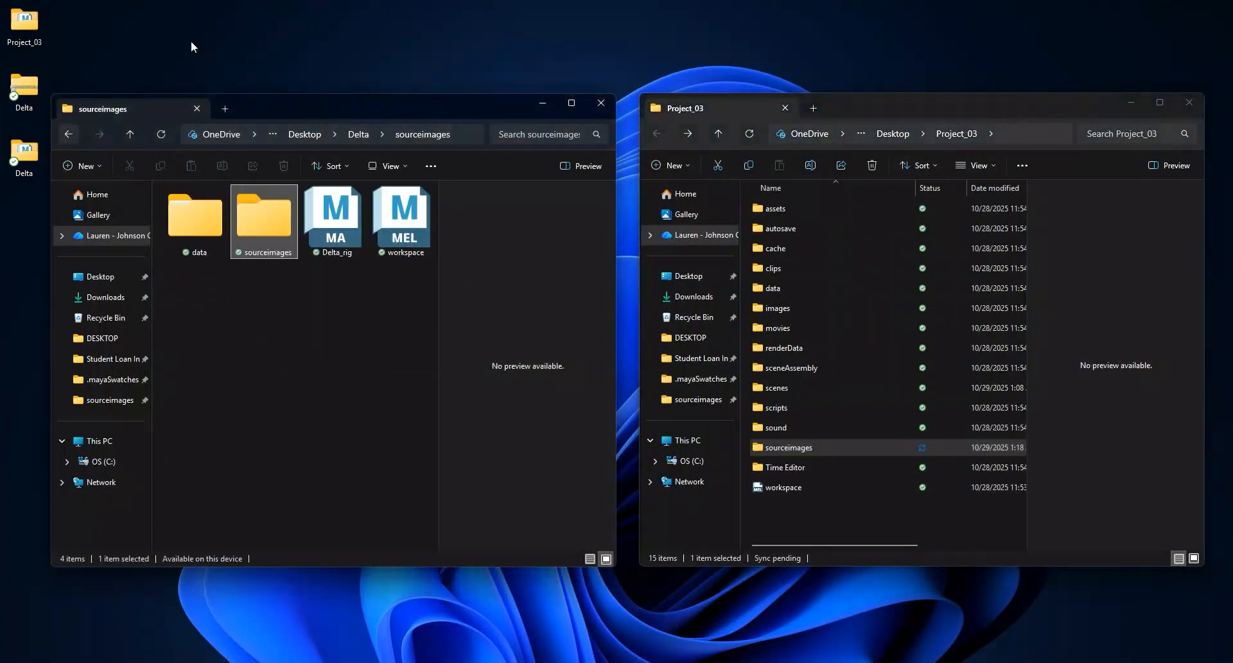
left_click(335, 210)
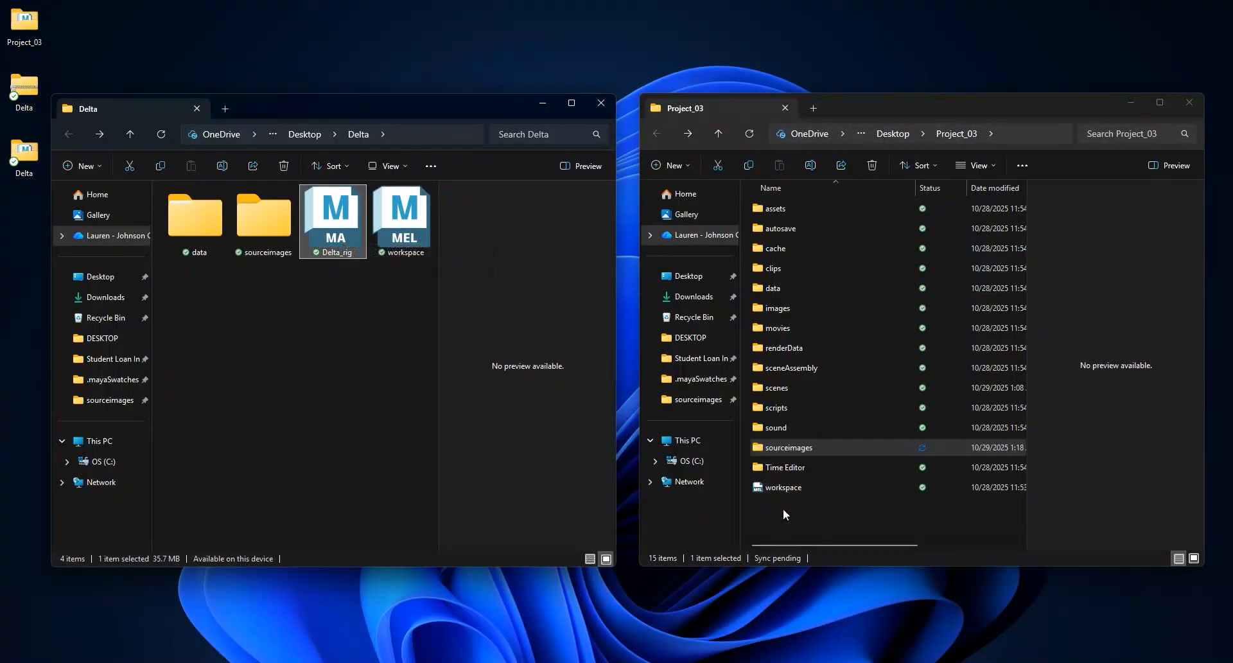
double_click(785, 388)
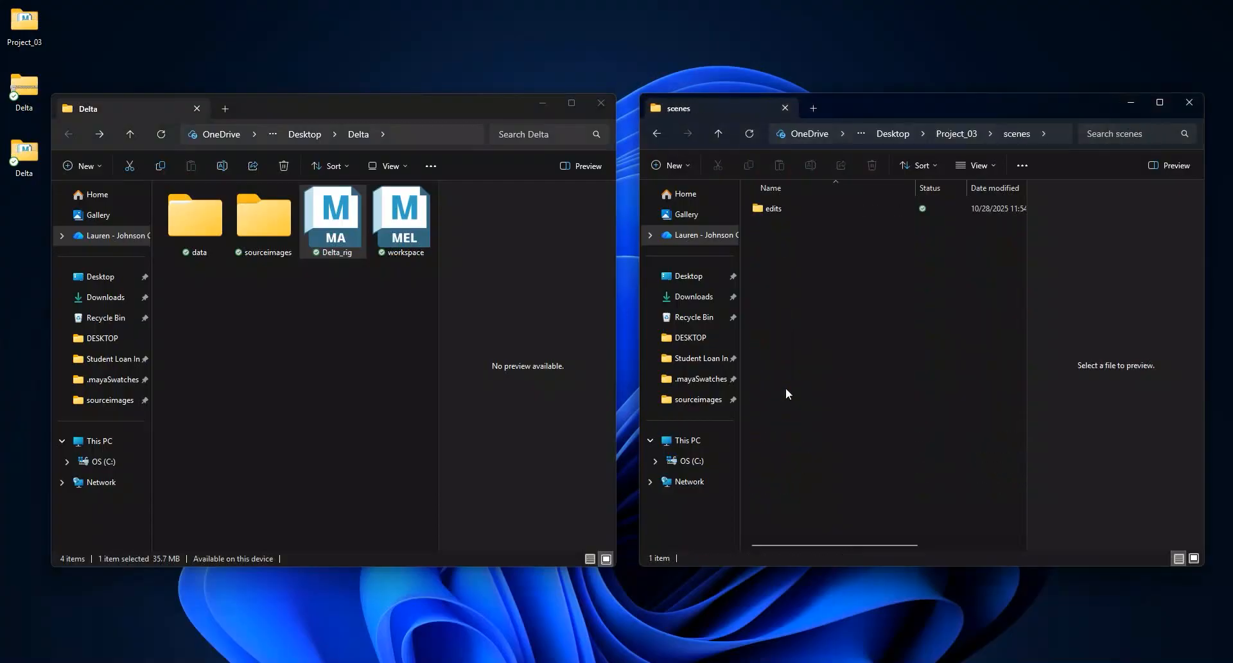
left_click_drag(339, 207, 838, 306)
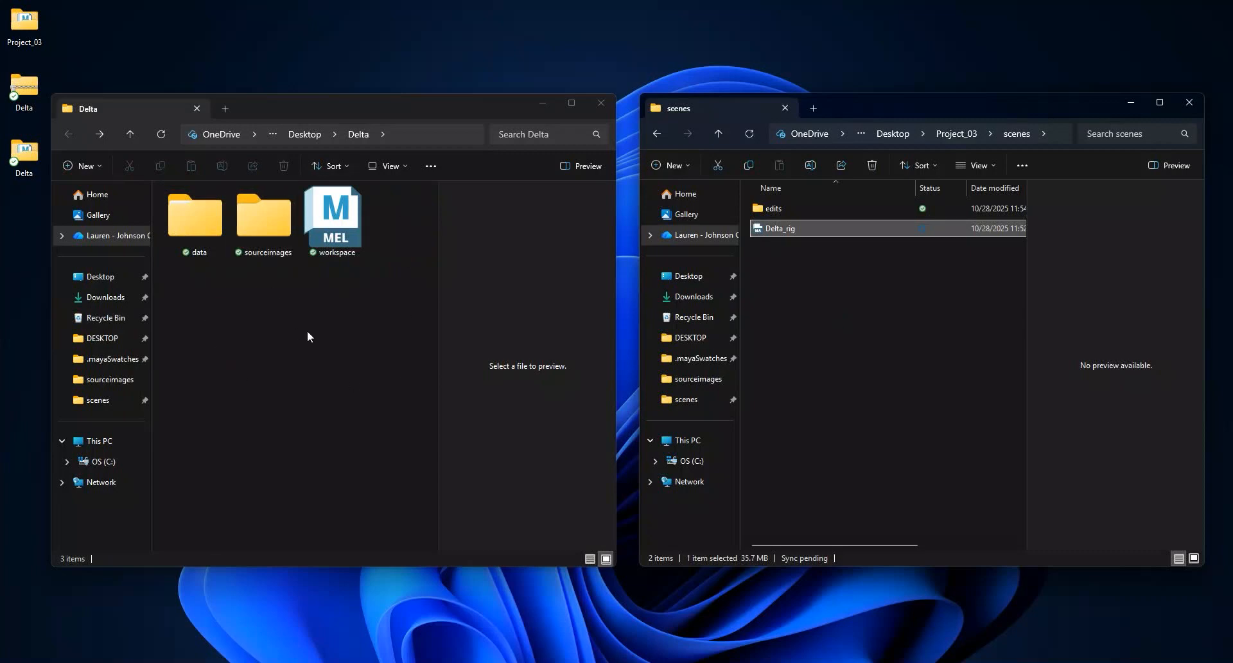
Close both folder windows and switch back to Maya.
left_click(602, 111)
left_click_drag(975, 106, 655, 81)
left_click(870, 78)
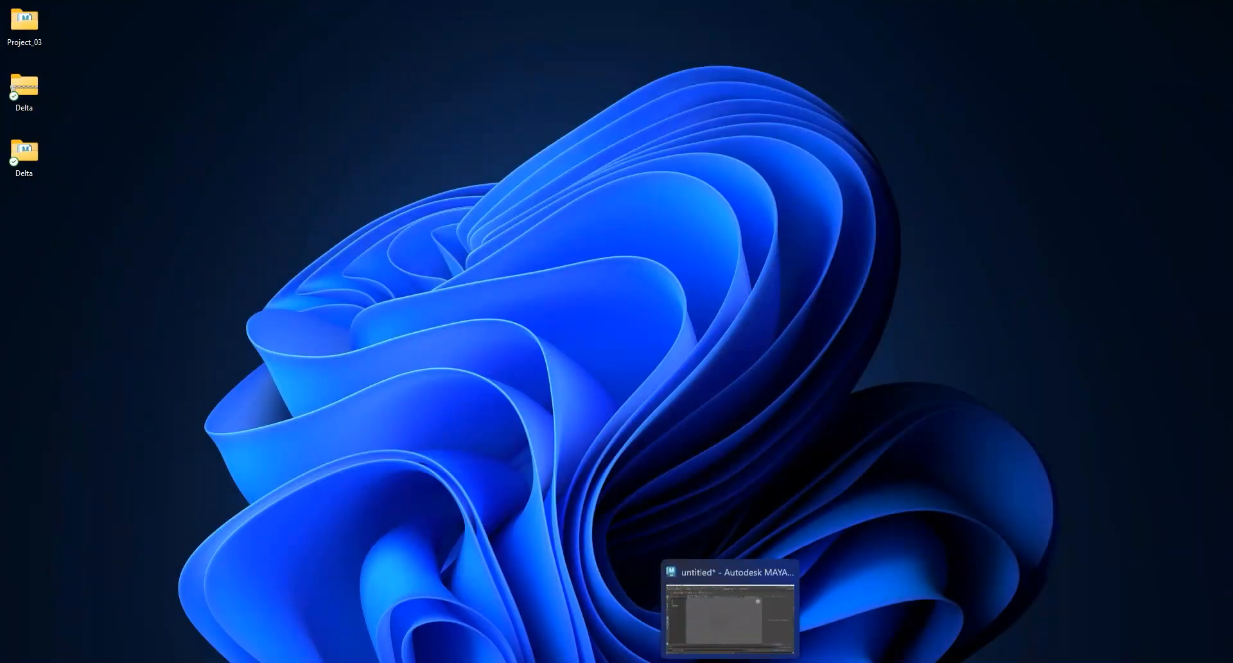
left_click(730, 662)
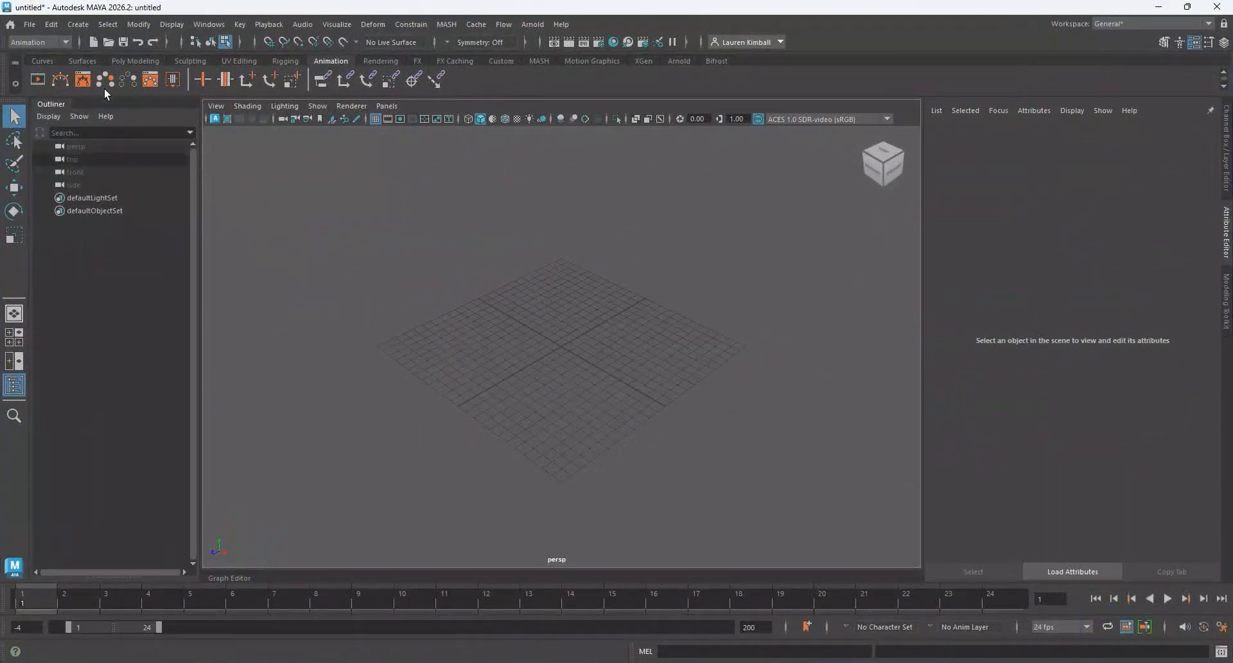
left_click(30, 25)
left_click(36, 63)
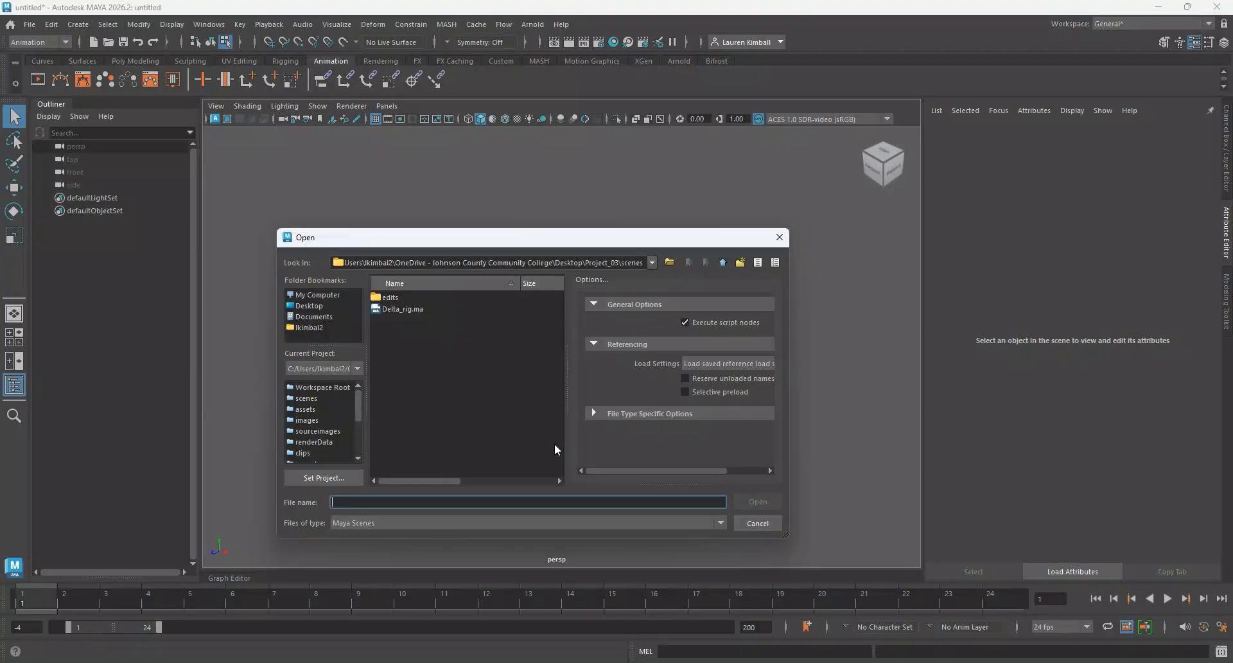
left_click(751, 527)
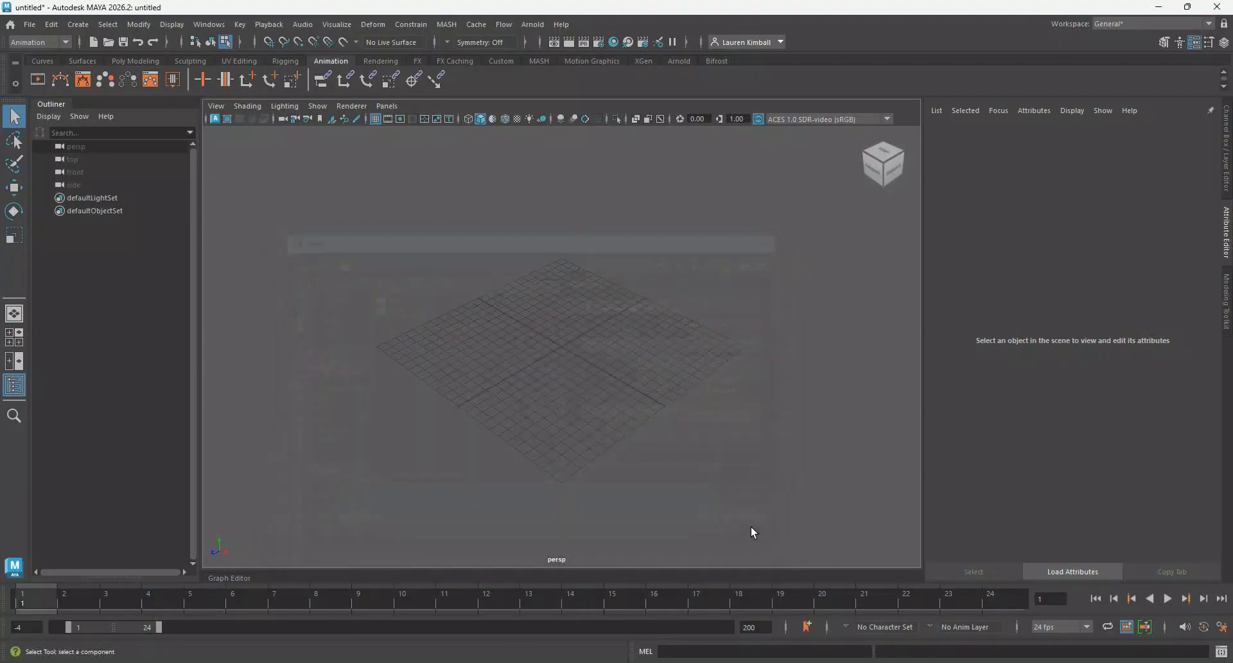
Set the Project_03 folder on the desktop as the current Maya project.
left_click(32, 29)
left_click(133, 407)
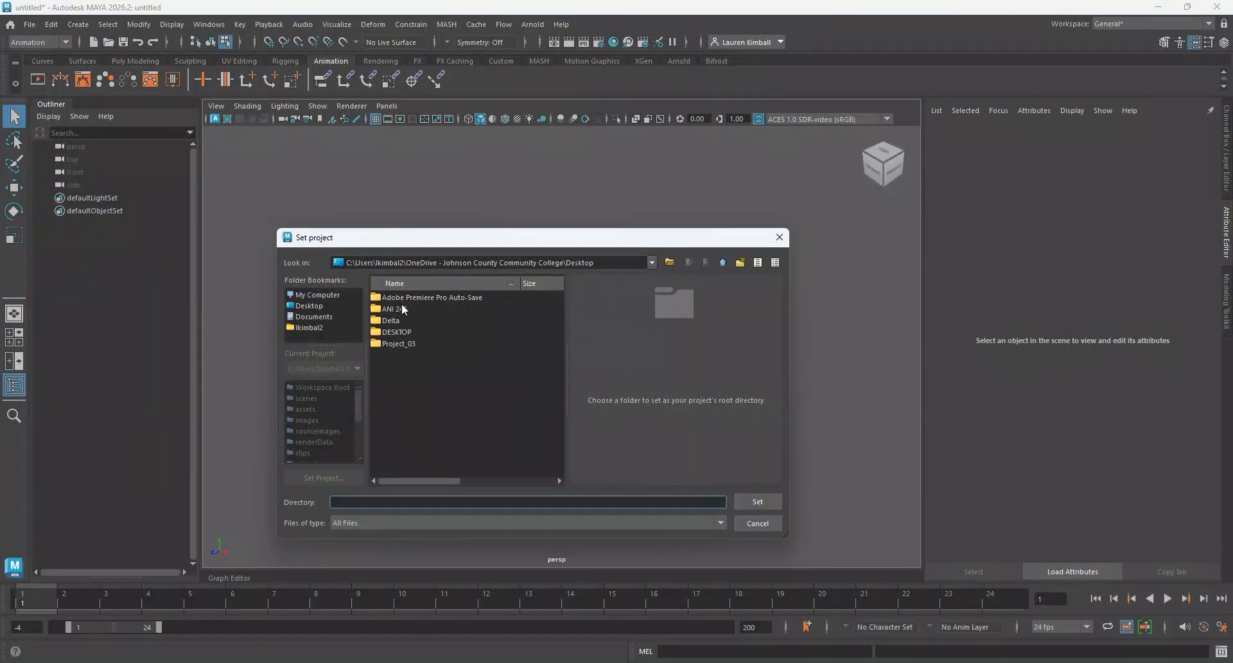
left_click(398, 344)
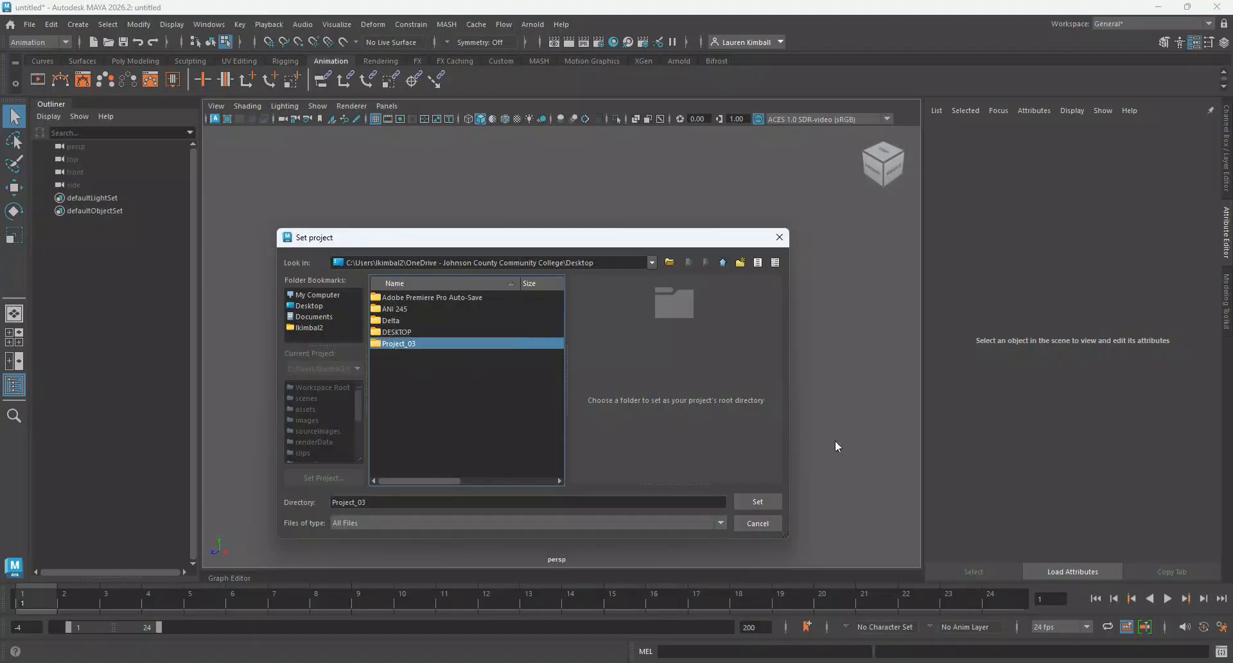
left_click(752, 502)
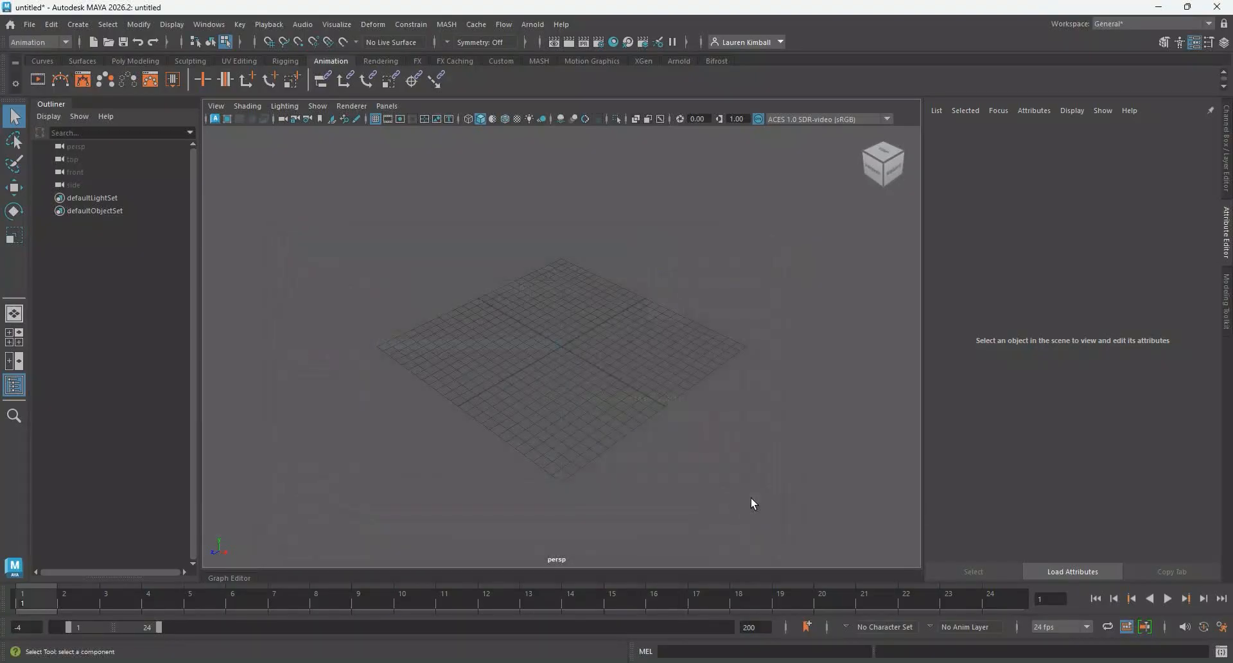
left_click(30, 25)
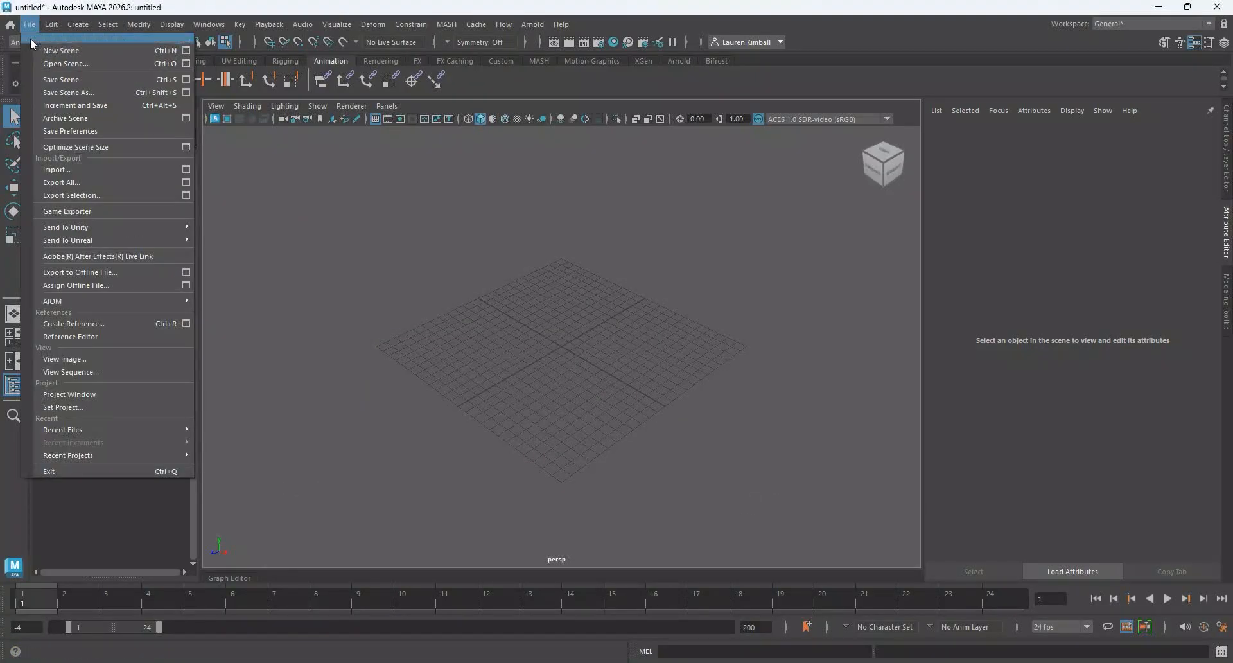
left_click(64, 63)
left_click_drag(559, 237, 608, 198)
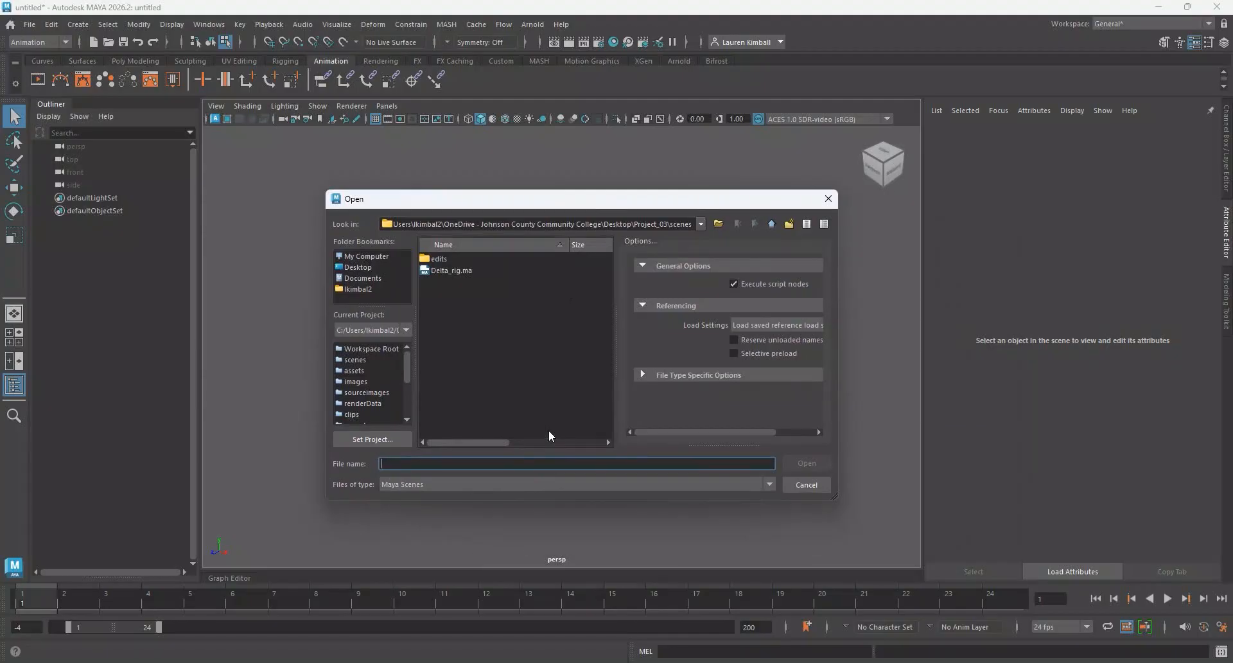
left_click(809, 485)
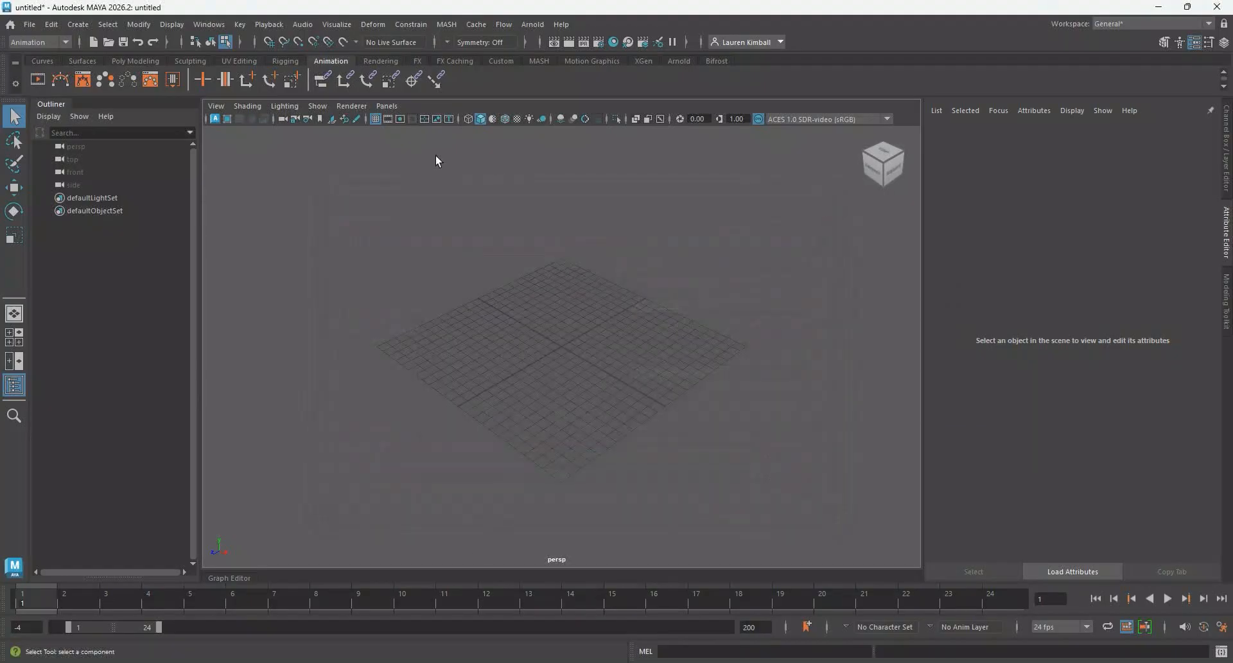
Reference Delta_rig.ma from the project's scenes folder into the scene with the Reference Editor, and close the editor.
left_click(30, 25)
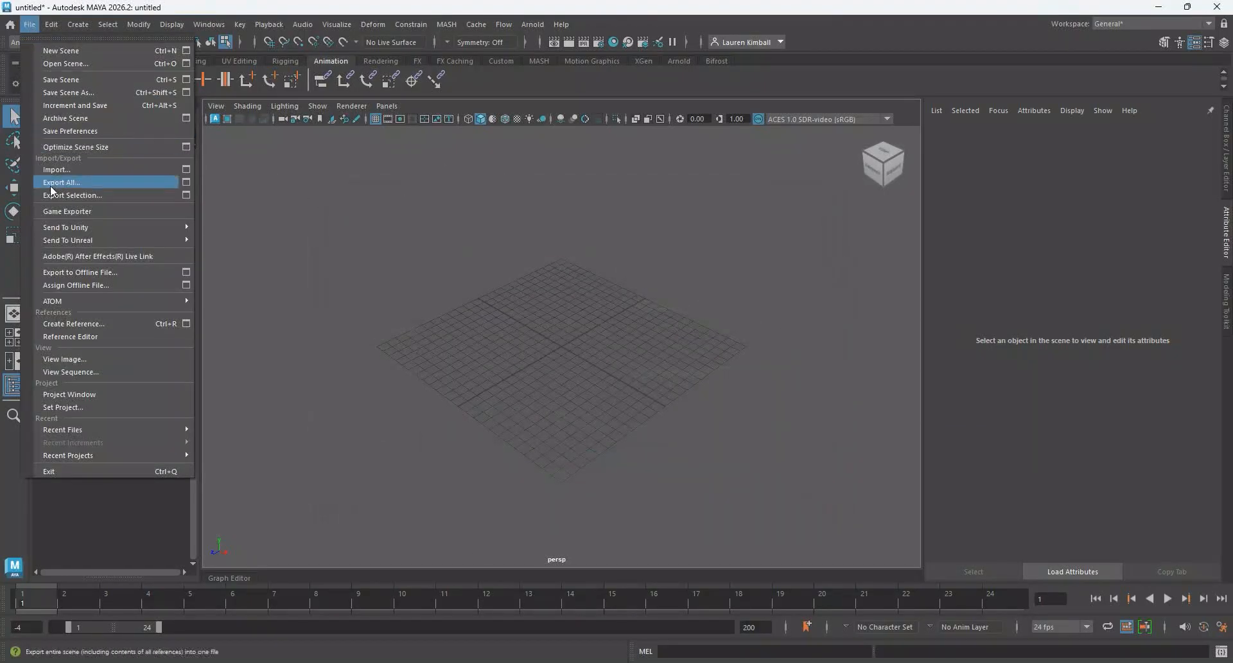
left_click(82, 341)
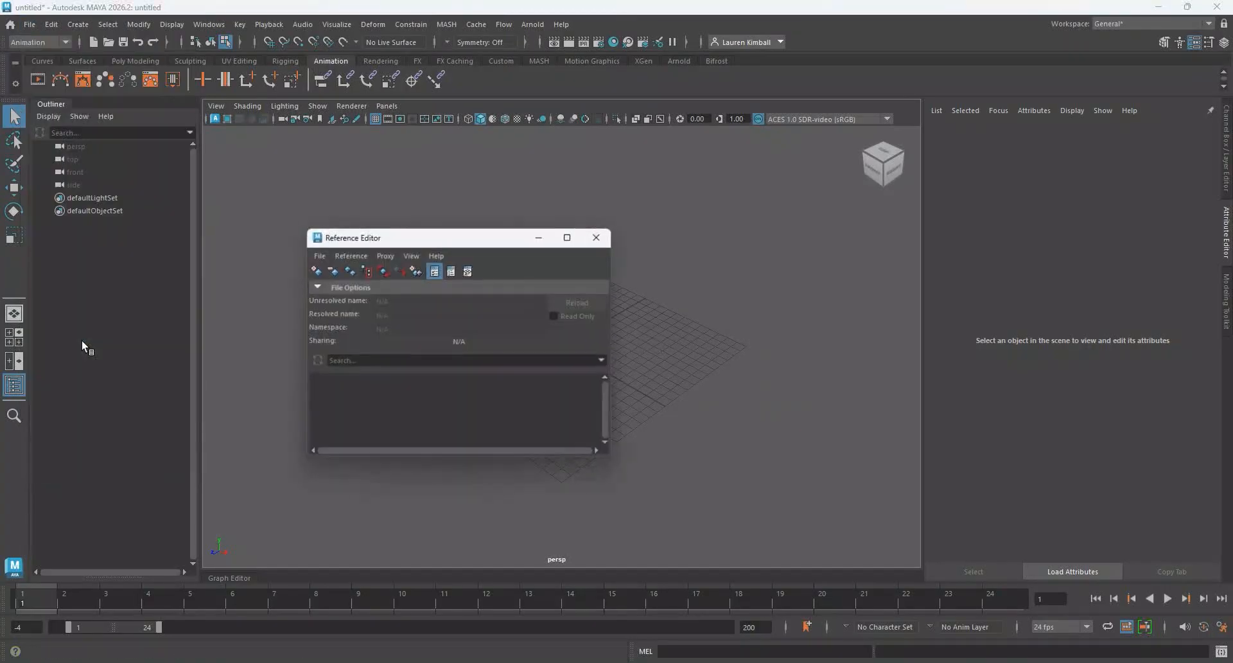
left_click_drag(452, 241, 674, 213)
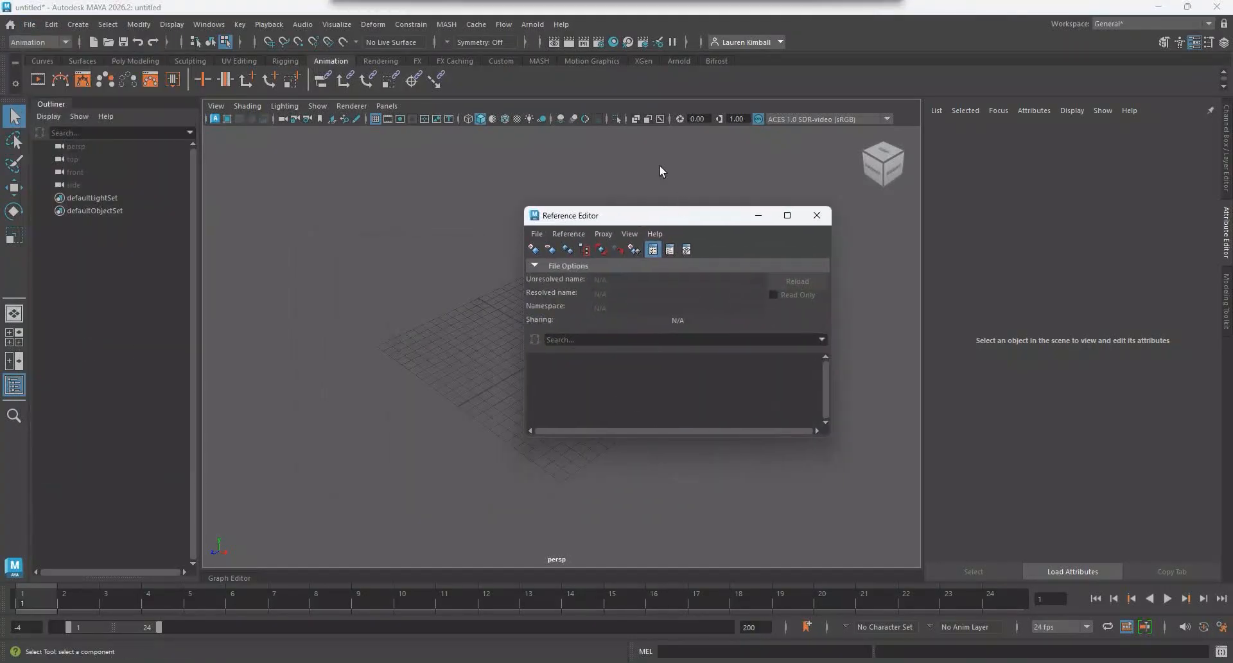
left_click(533, 249)
left_click_drag(570, 200, 463, 184)
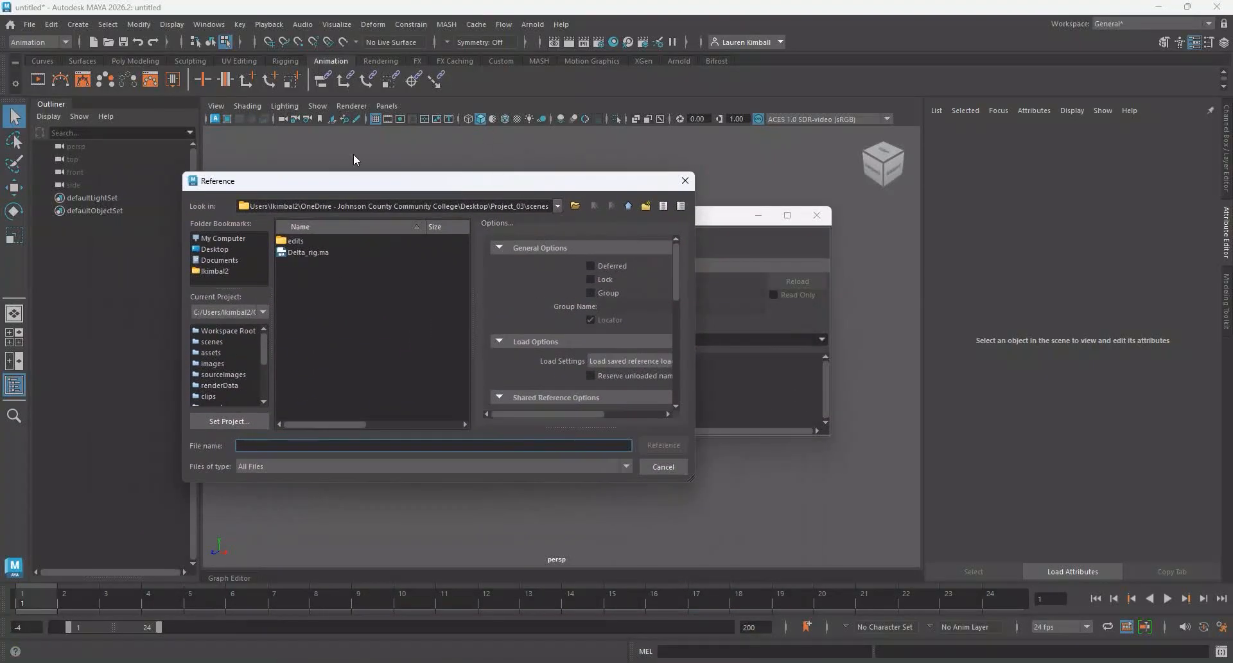
left_click(291, 252)
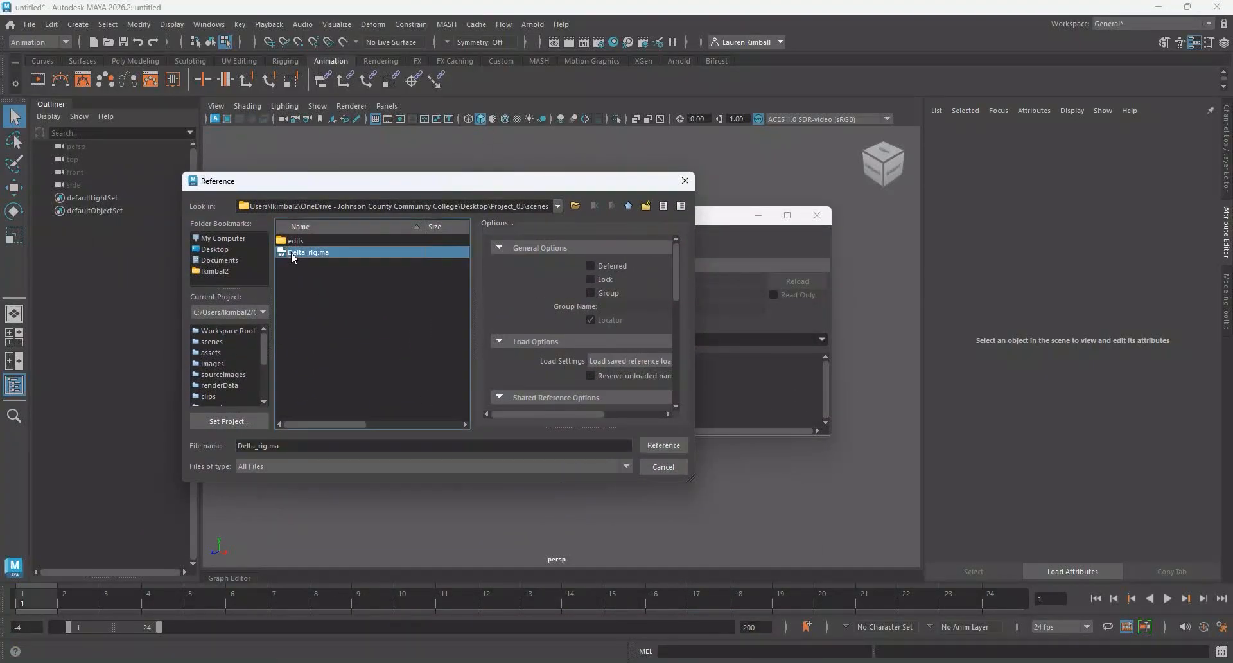
left_click(665, 448)
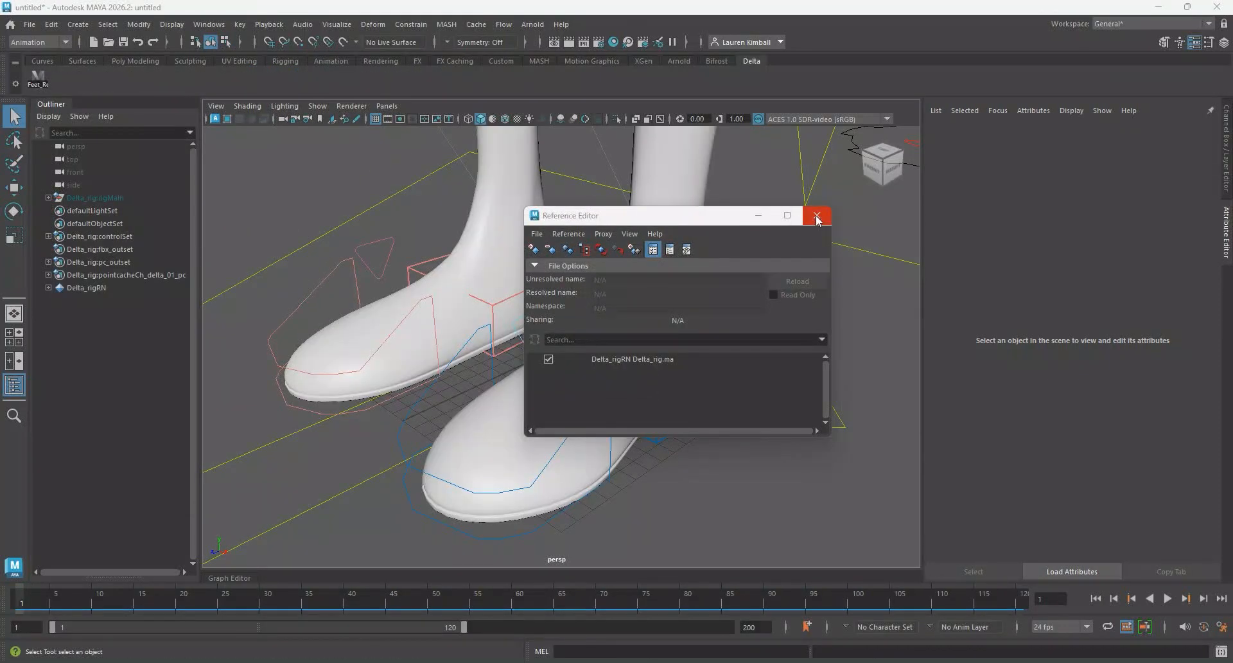
left_click(816, 217)
Frame the whole Delta character in the perspective view and turn on textured shading.
scroll(588, 300, "down", 5)
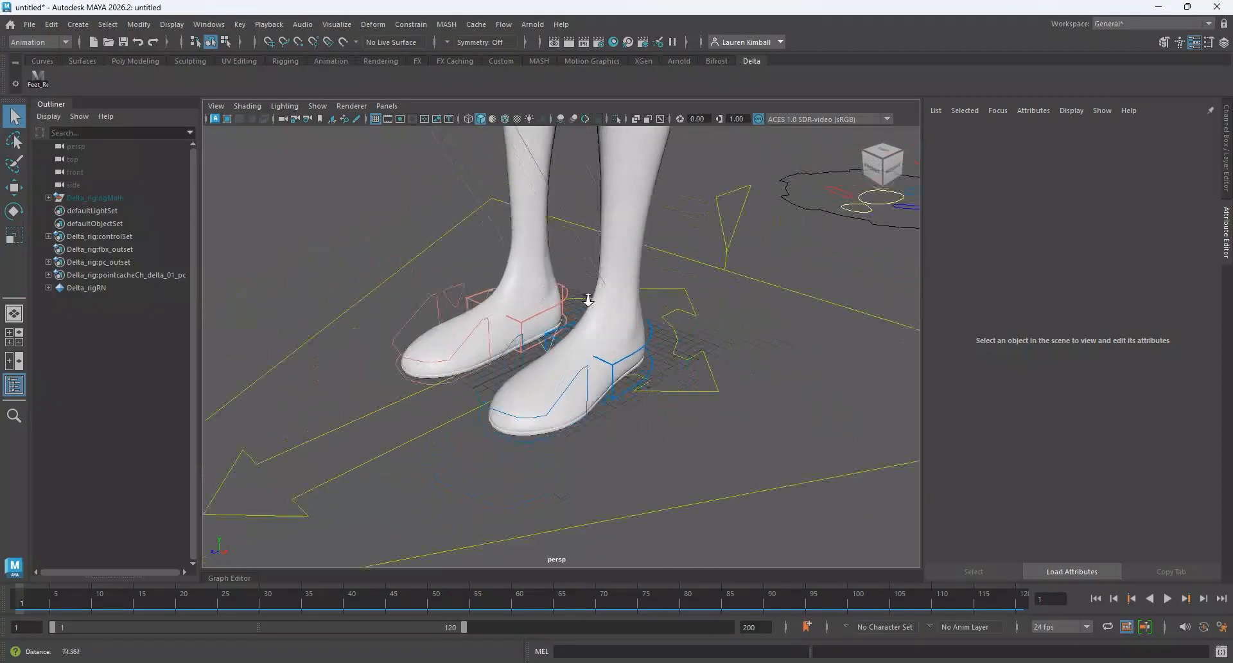
scroll(589, 300, "down", 4)
key("f")
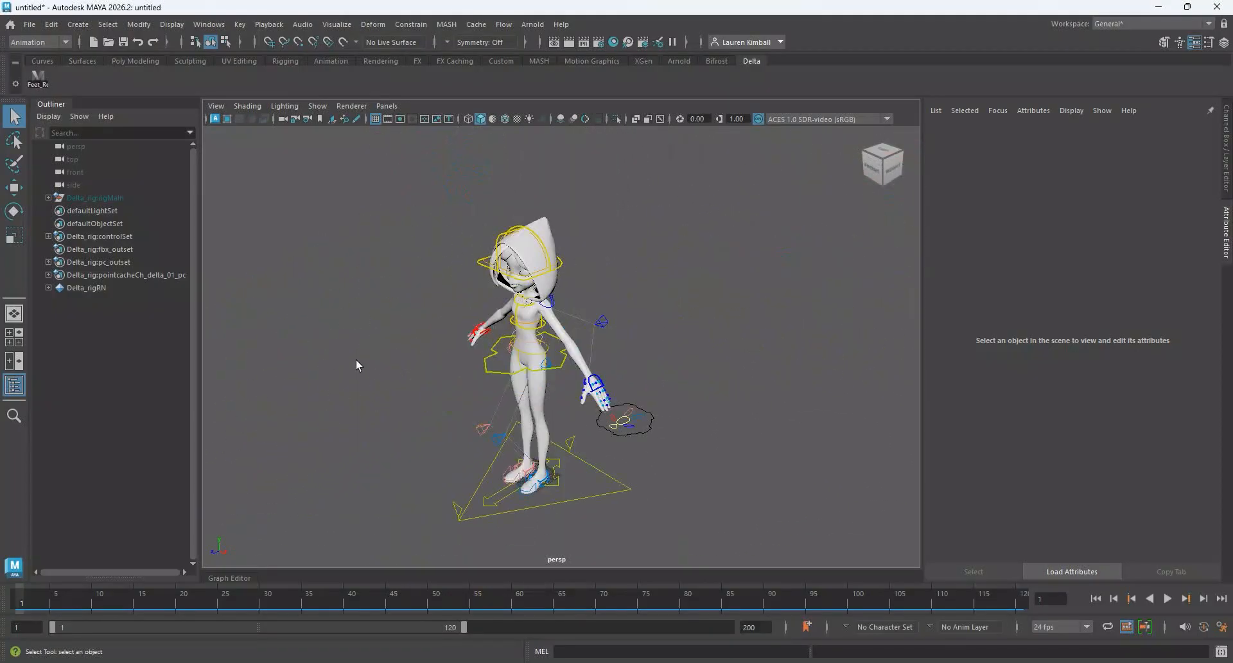
left_click_drag(356, 359, 373, 342, "alt")
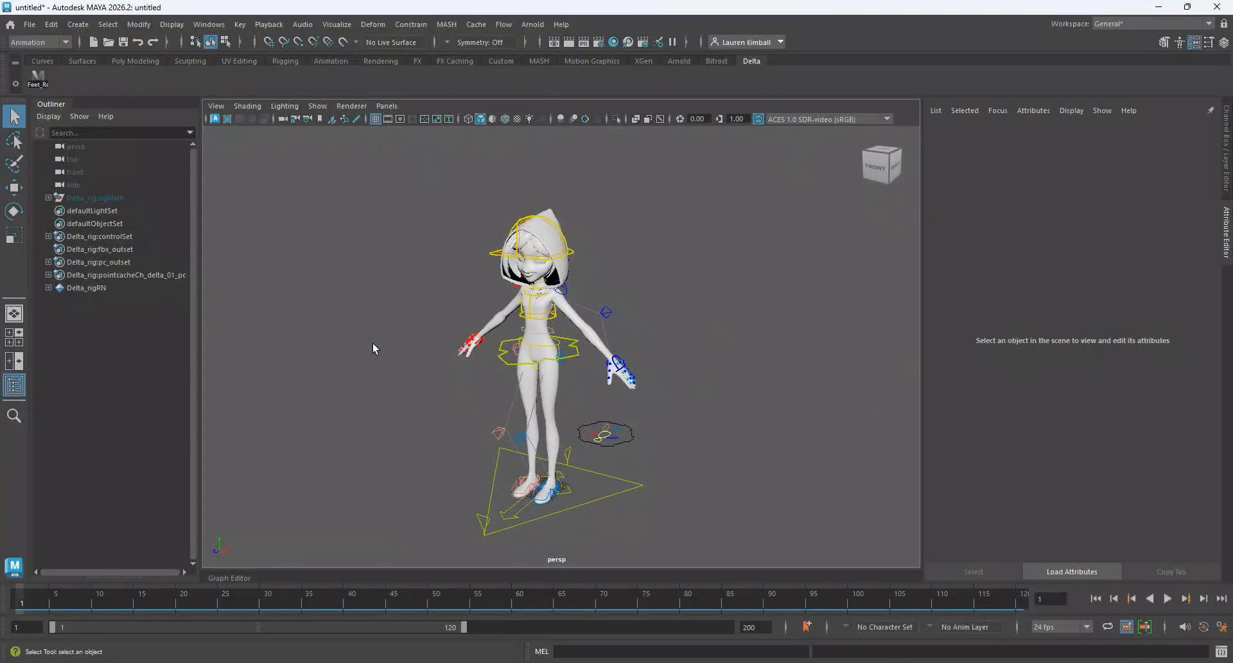
key("6")
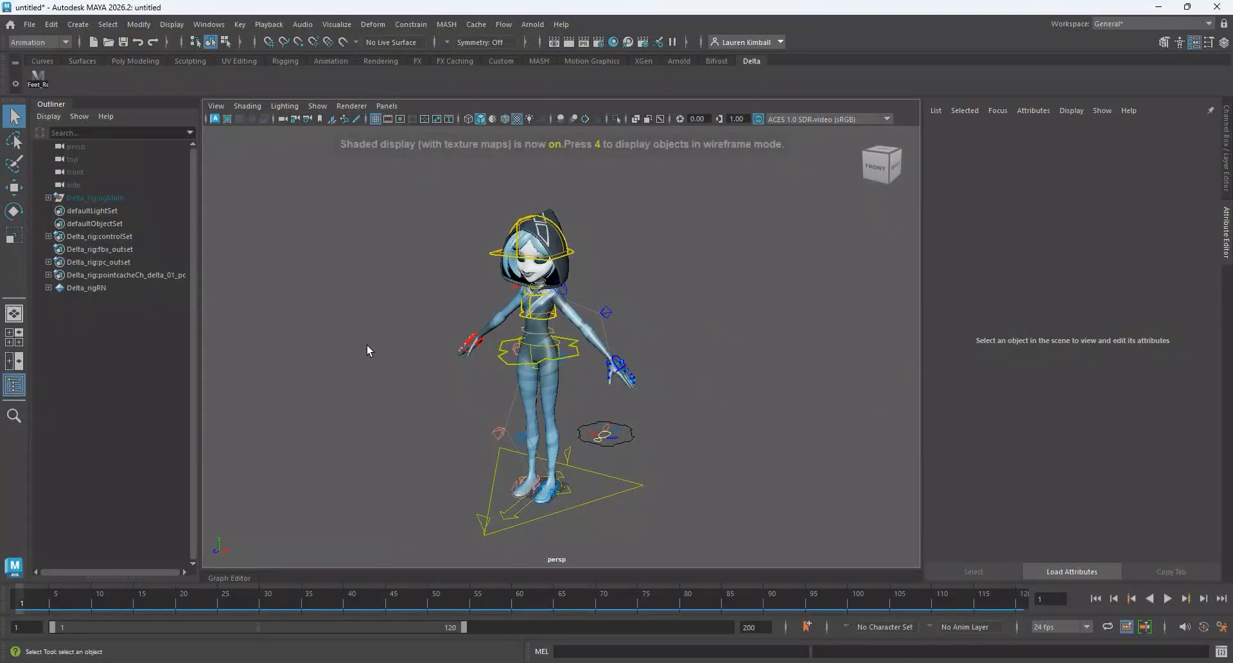
mouse_move(330, 339)
left_mouse_down("alt")
mouse_move(403, 334)
mouse_move(345, 317)
mouse_move(415, 363)
mouse_move(385, 336)
mouse_move(231, 360)
mouse_move(411, 353)
mouse_move(368, 330)
mouse_move(302, 344)
mouse_move(410, 287)
mouse_move(353, 239)
mouse_move(366, 228)
left_mouse_up("alt")
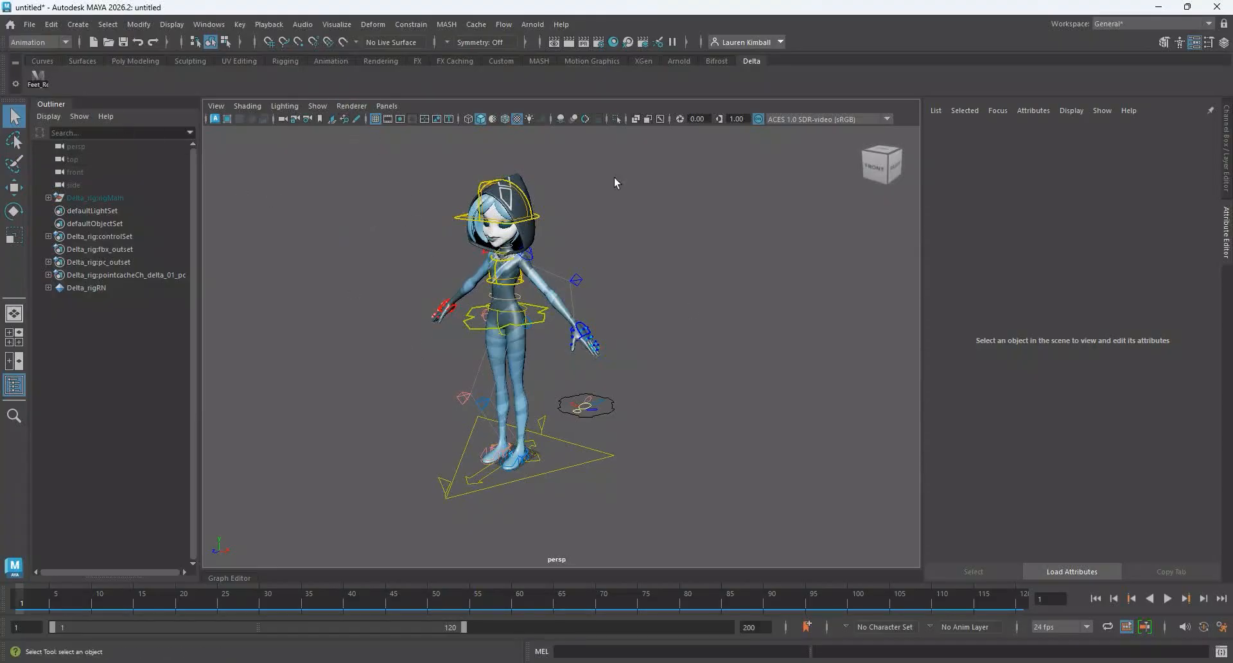
Set the default lighting intensity of Viewport 2.0 to 1 and check the character's shading.
left_click(351, 107)
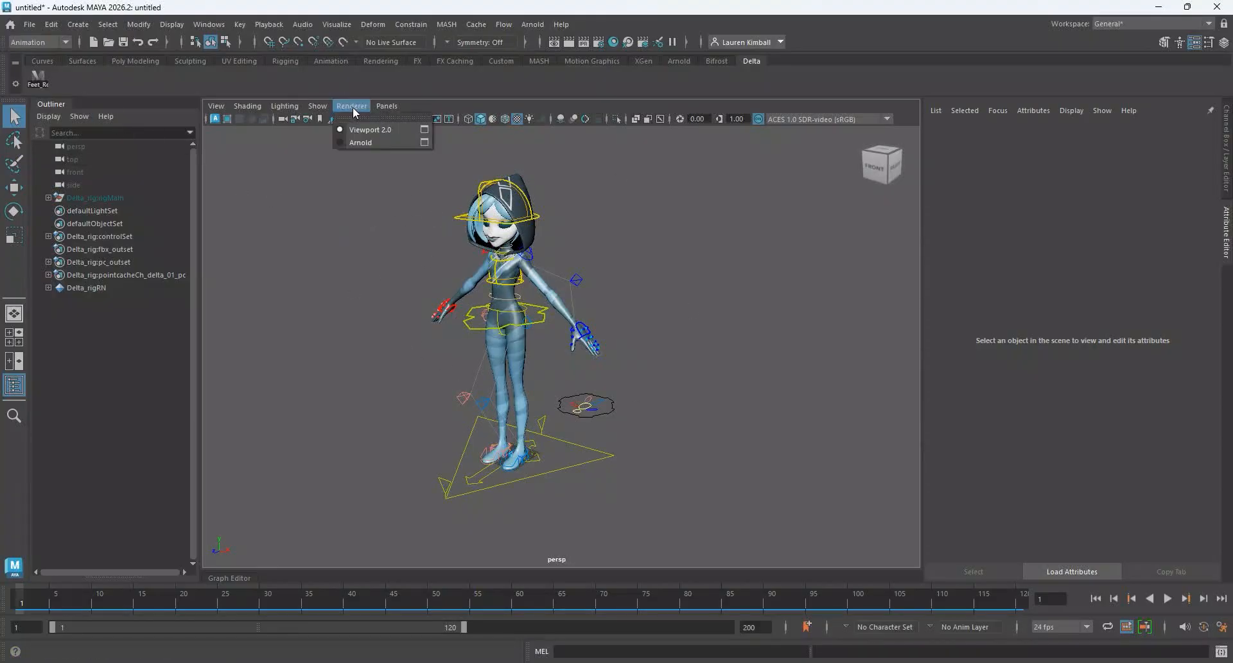
left_click(424, 129)
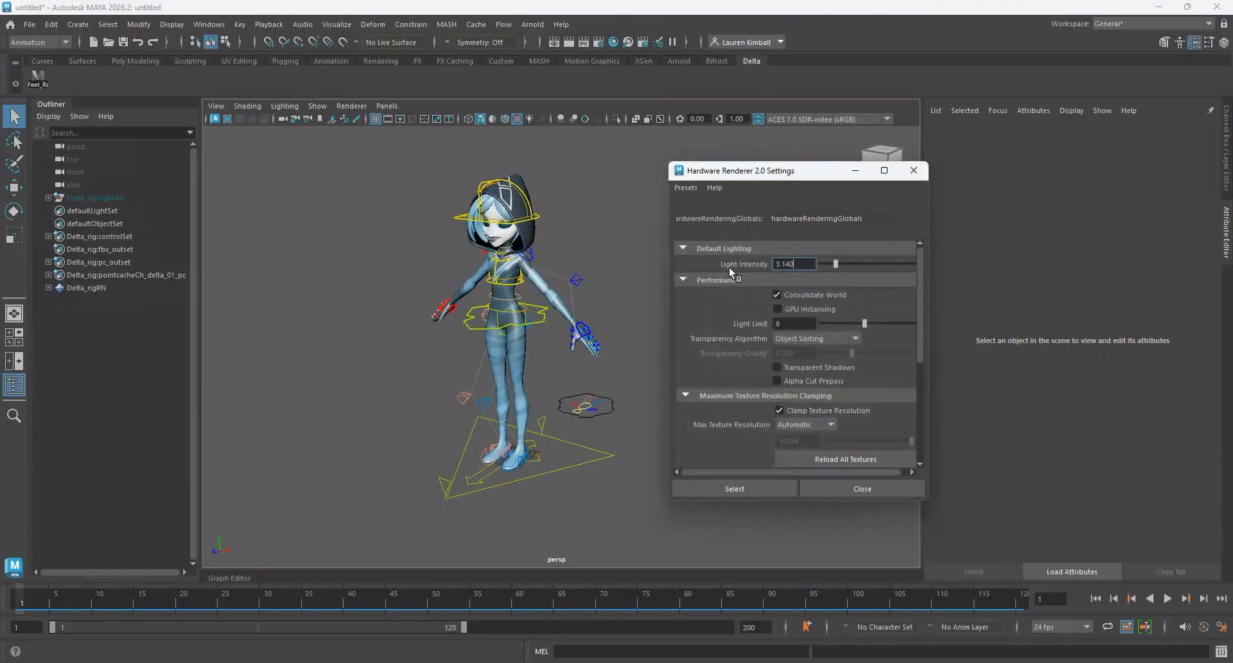
left_click_drag(810, 266, 729, 274)
type("1")
left_click(845, 485)
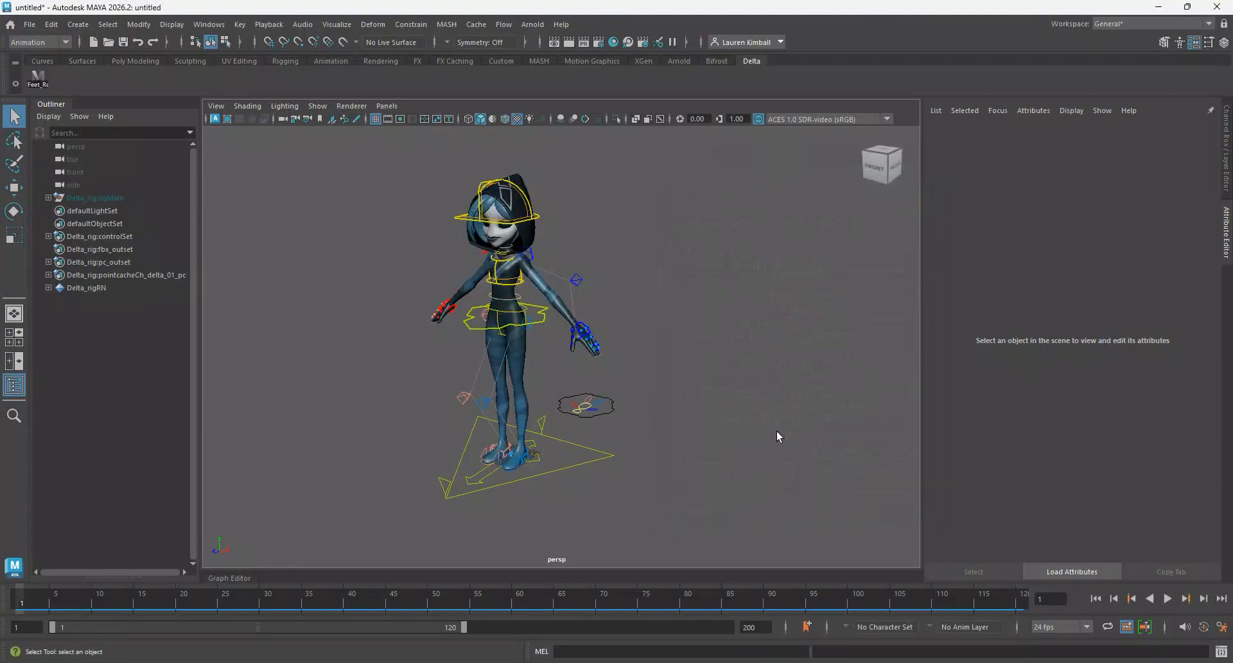
left_click_drag(693, 270, 637, 250, "alt")
right_click_drag(637, 250, 679, 361, "alt")
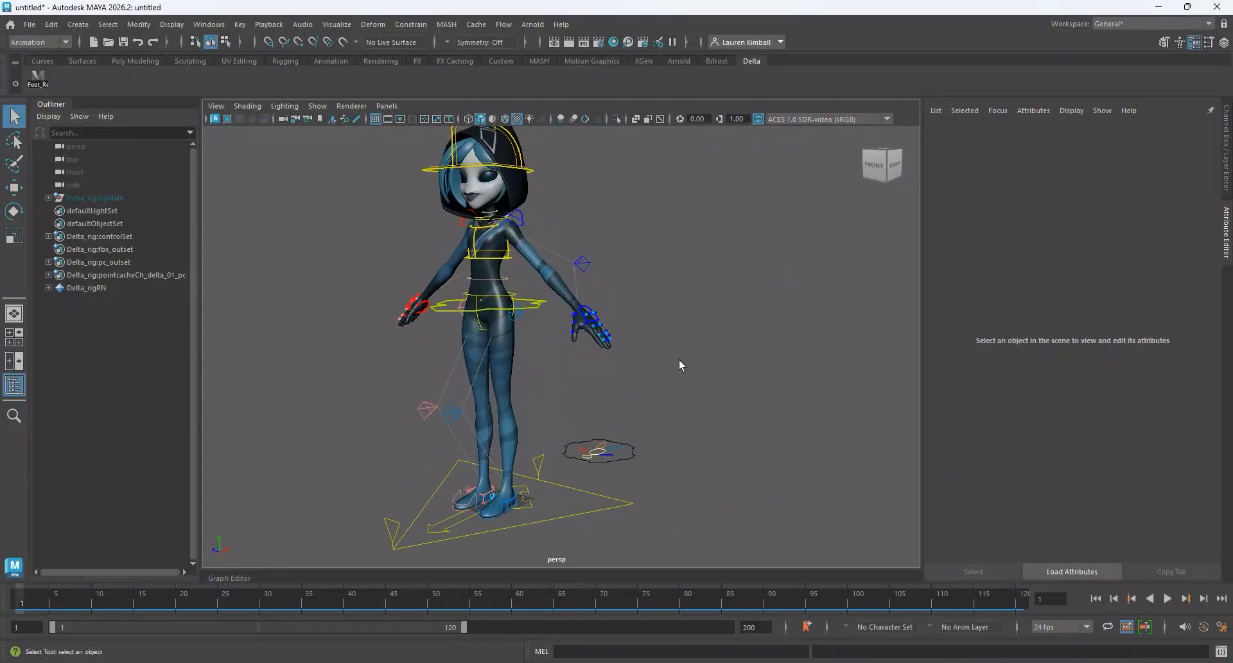
left_click_drag(680, 361, 709, 376, "alt")
right_click_drag(709, 376, 676, 365, "alt")
left_click_drag(675, 364, 646, 361, "alt")
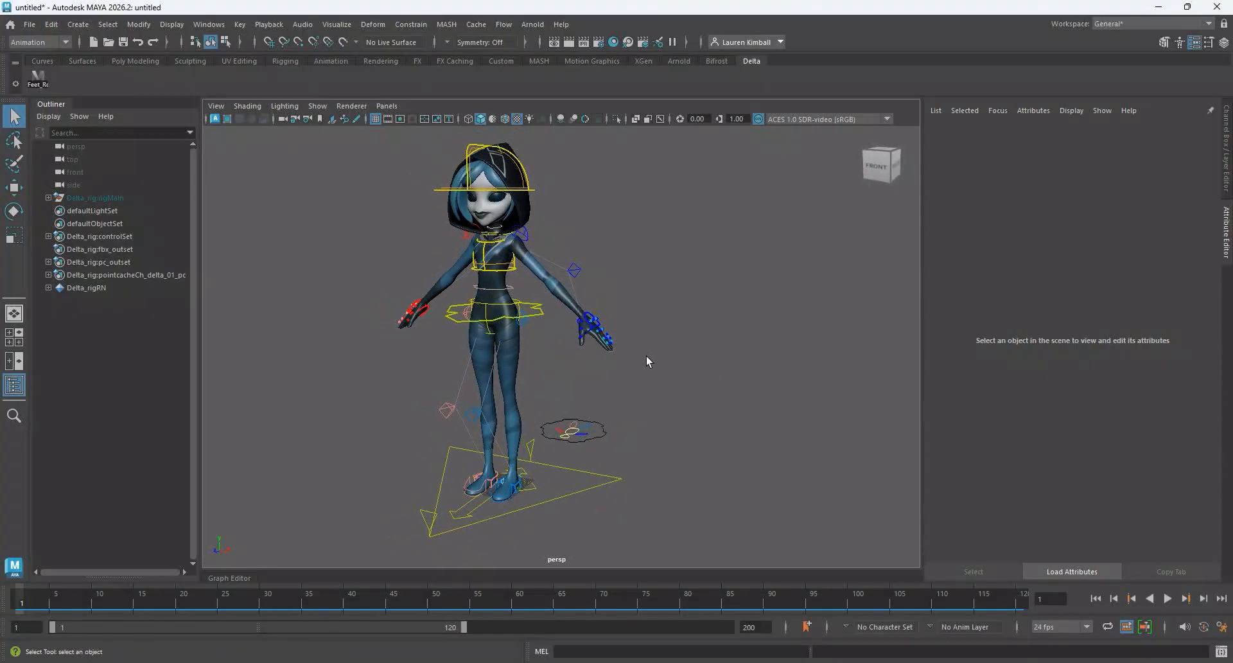
Set the playback speed to 24 fps x 1 and the default out tangent to Stepped, and save the preferences.
left_click(1222, 634)
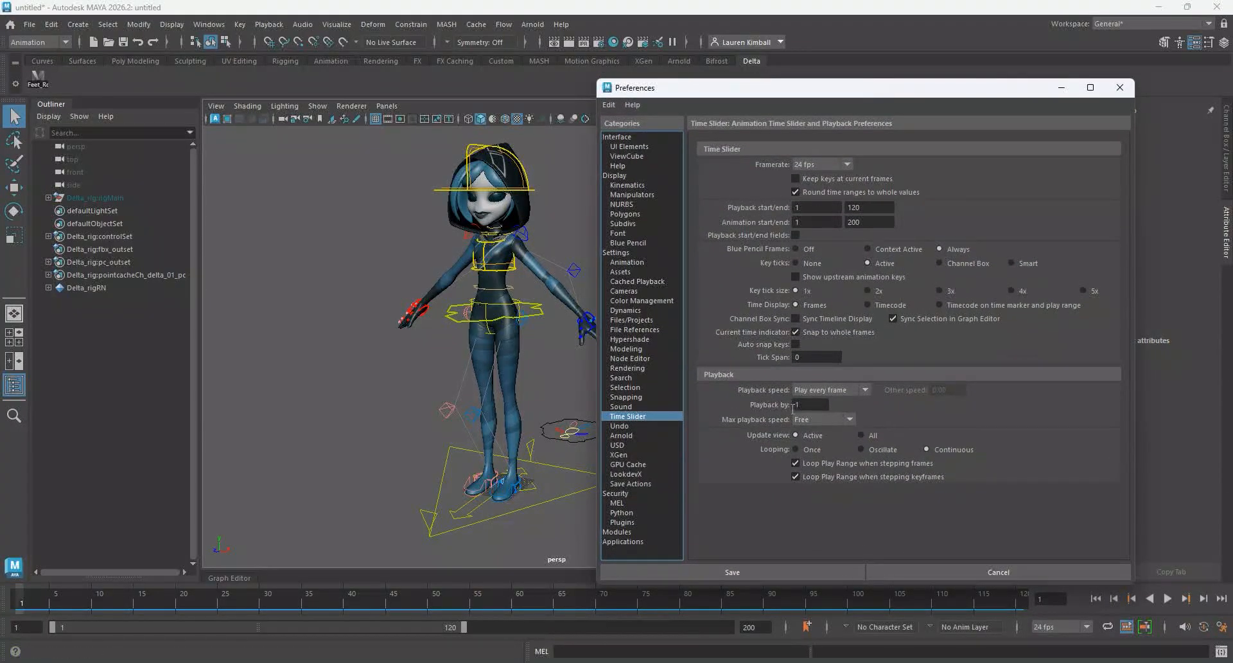
left_click(827, 390)
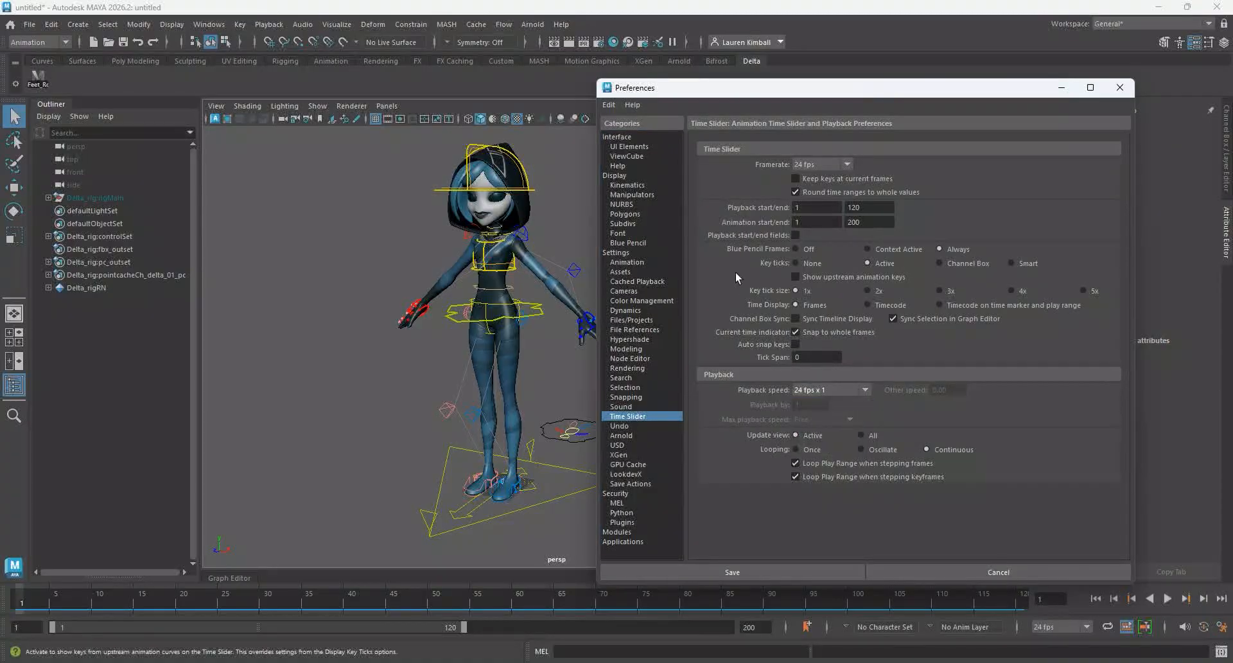
left_click(645, 262)
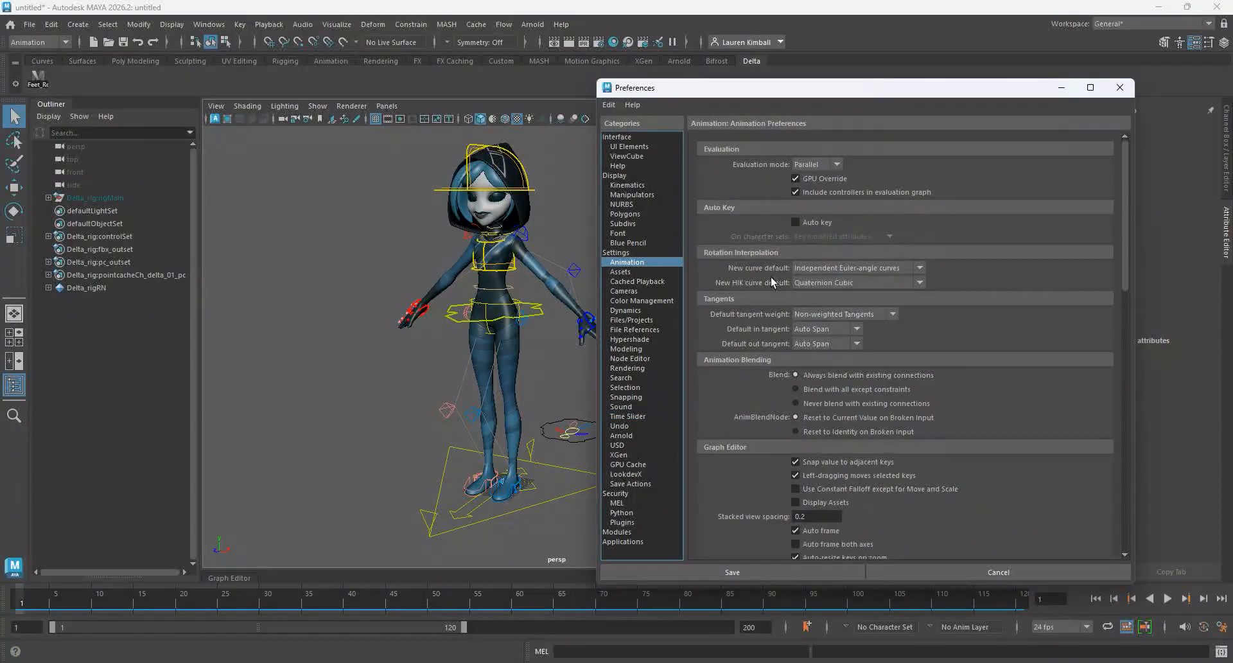
left_click(817, 345)
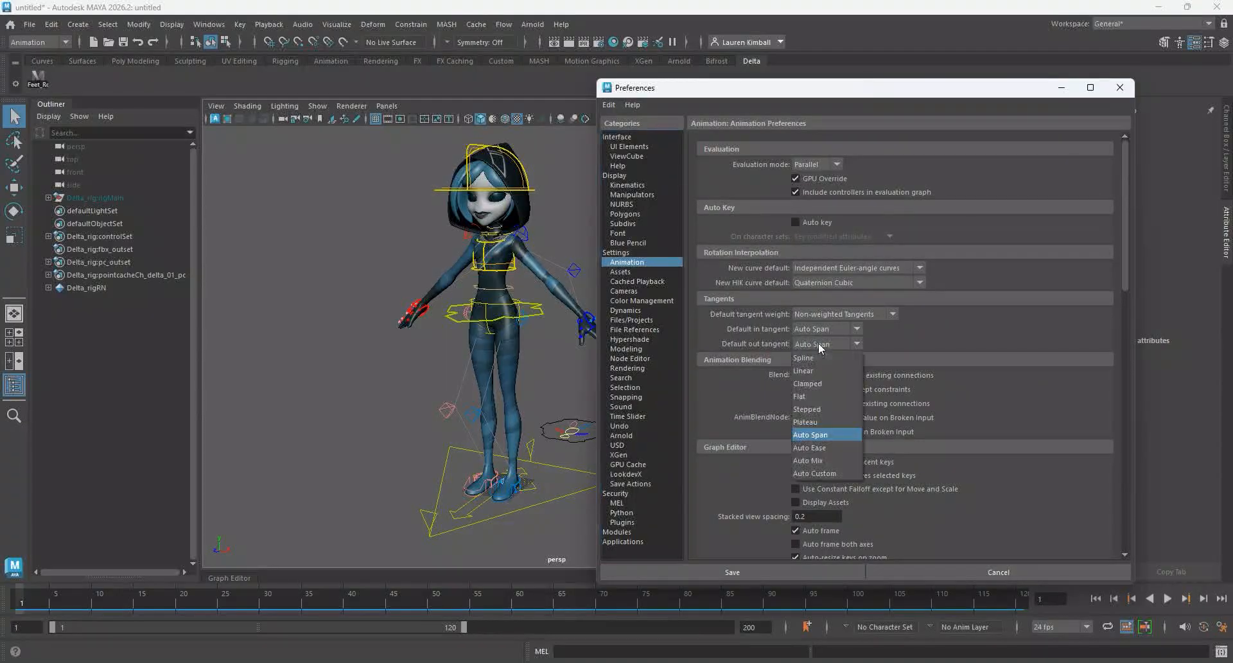
left_click(805, 409)
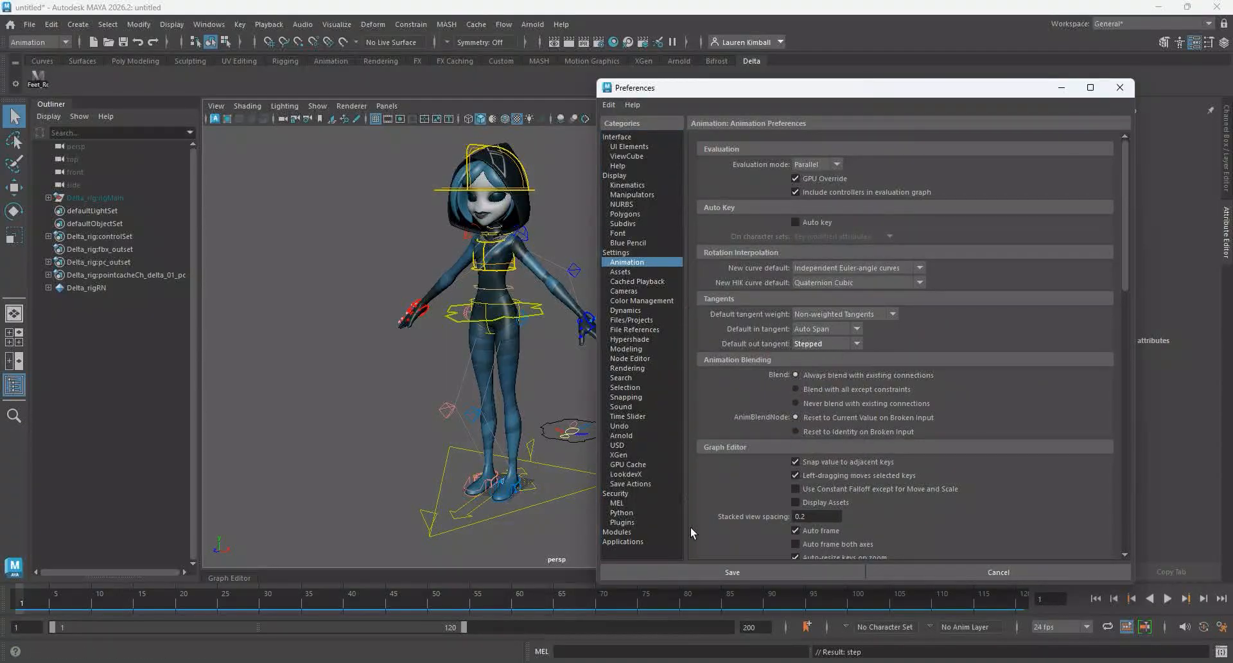
left_click(723, 571)
Turn off cached playback for the timeline.
left_click_drag(725, 478, 713, 462, "alt")
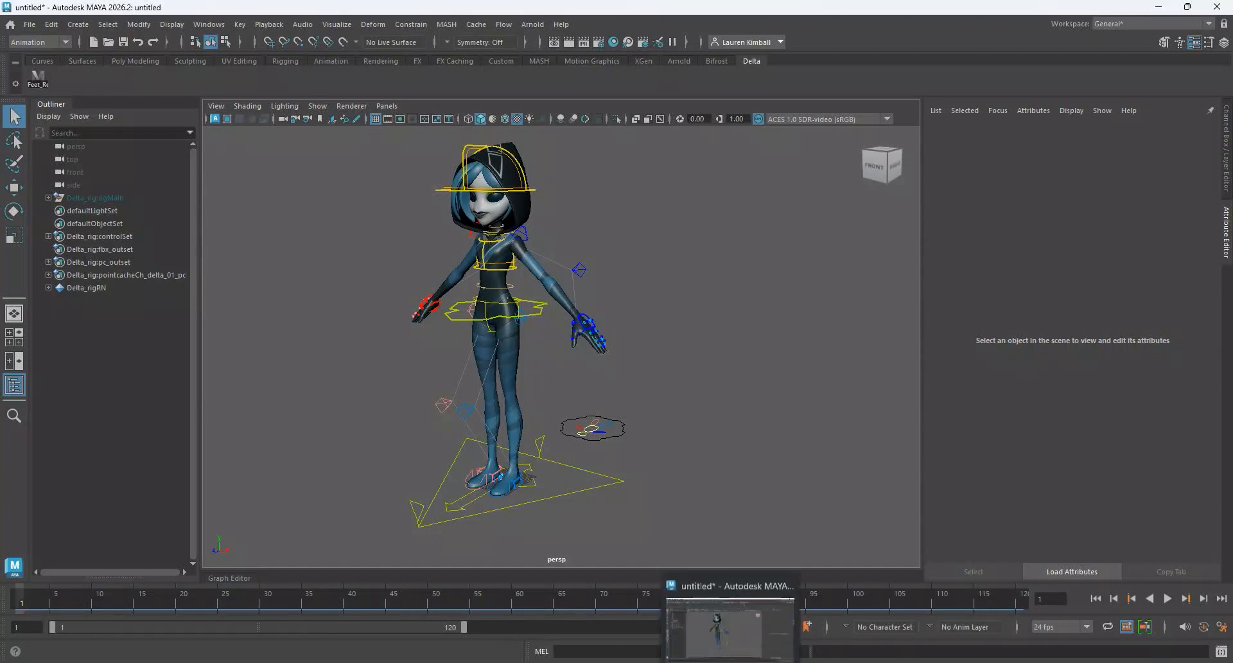
left_click(1127, 627)
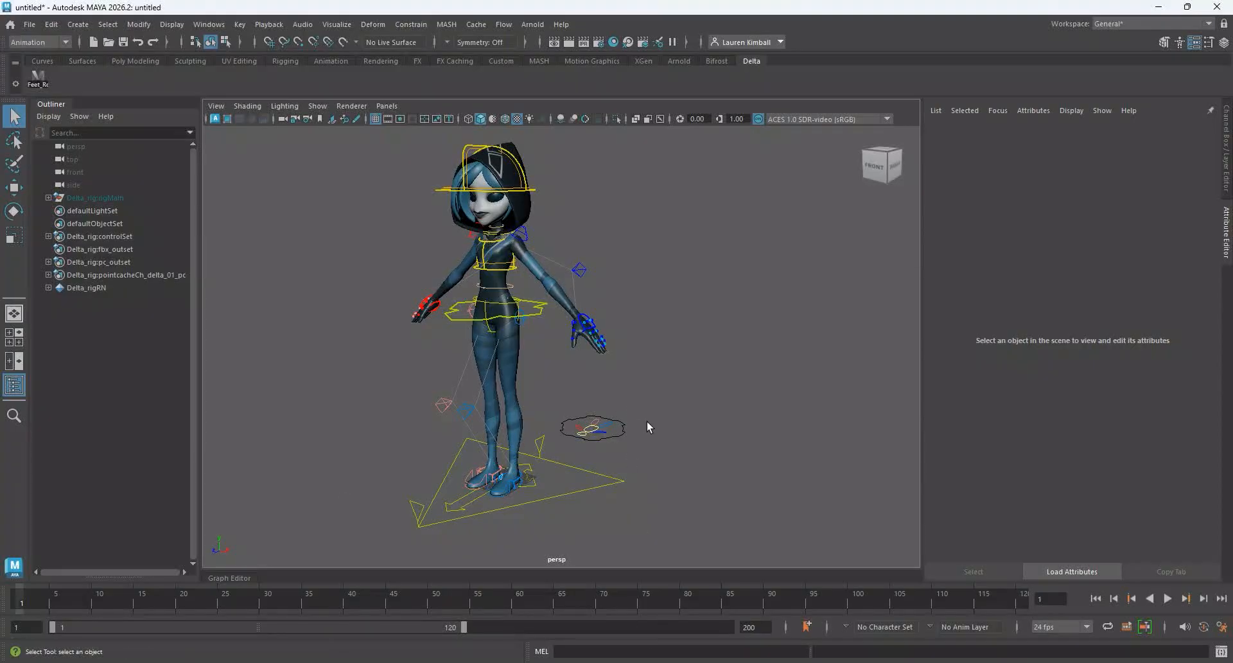
left_click_drag(646, 421, 540, 347, "alt")
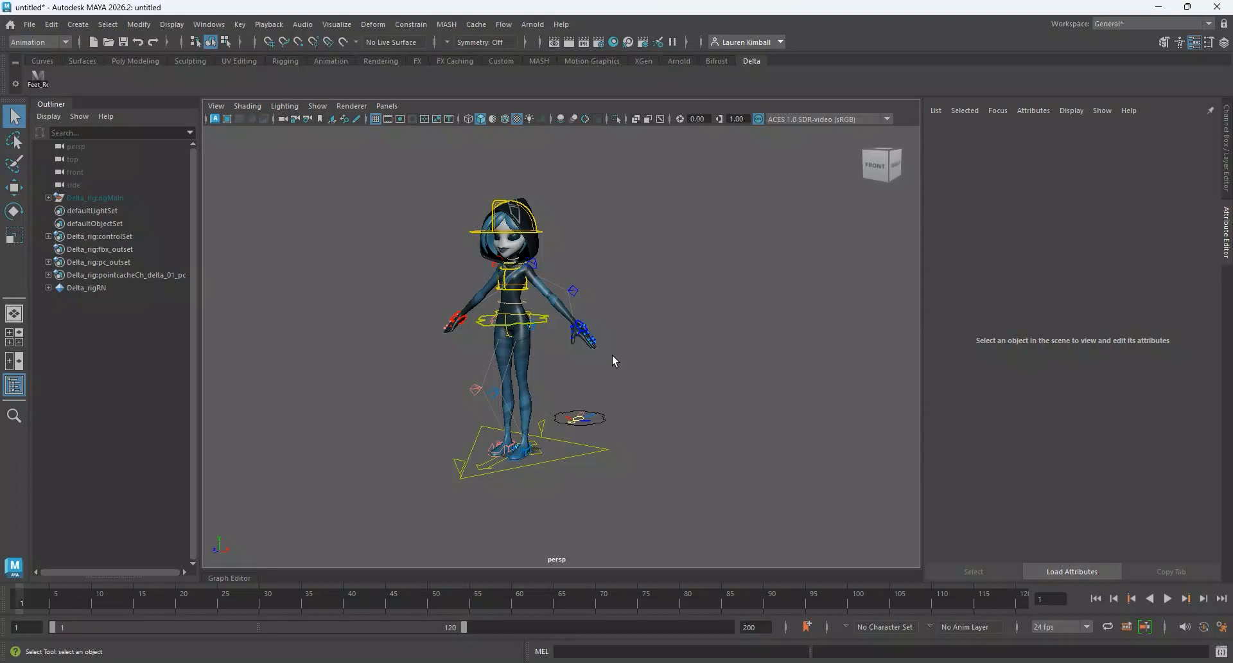
Show the Channel Box with the display layers, and toggle the visibility of the Delta_rig:ctrls_DSL layer off and on.
key("ctrl+a")
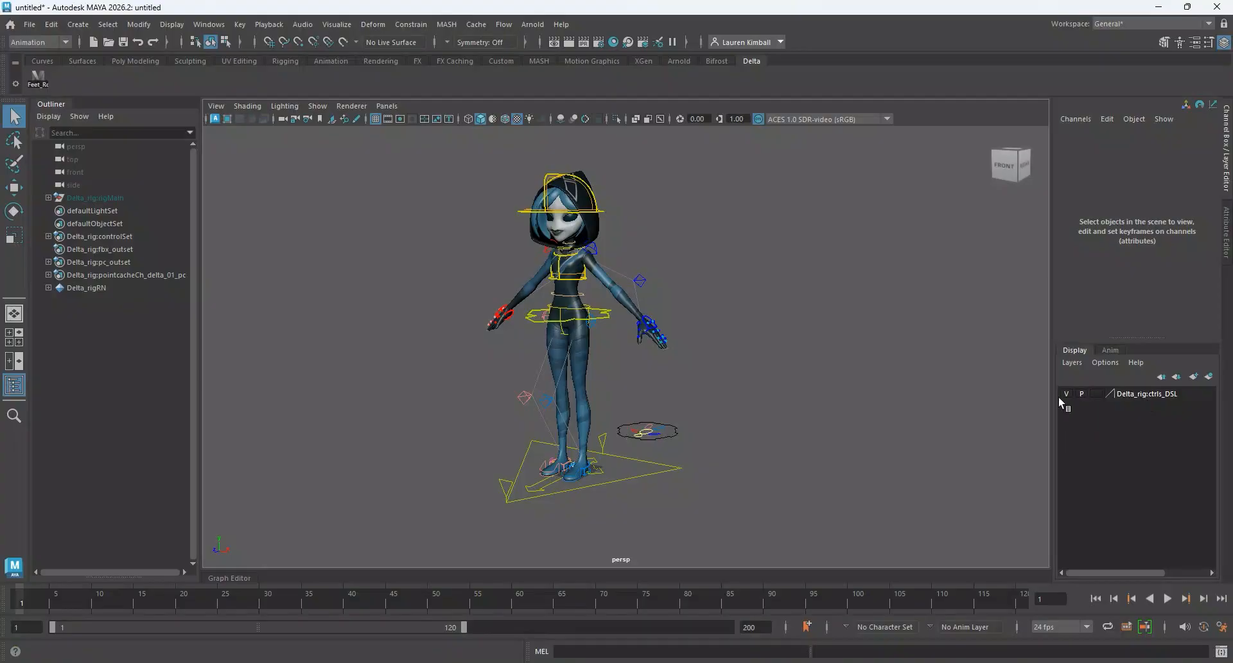
left_click(1077, 363)
left_click(1067, 393)
left_click(1068, 393)
left_click(1067, 393)
left_click(1067, 394)
left_click(1067, 394)
left_click(1067, 394)
Toggle the display of the rig's control curves in the perspective view off and back on.
key("alt+1")
key("alt+1")
key("alt+1")
key("alt+1")
Create a new empty display layer and name it Controls.
left_click(1189, 379)
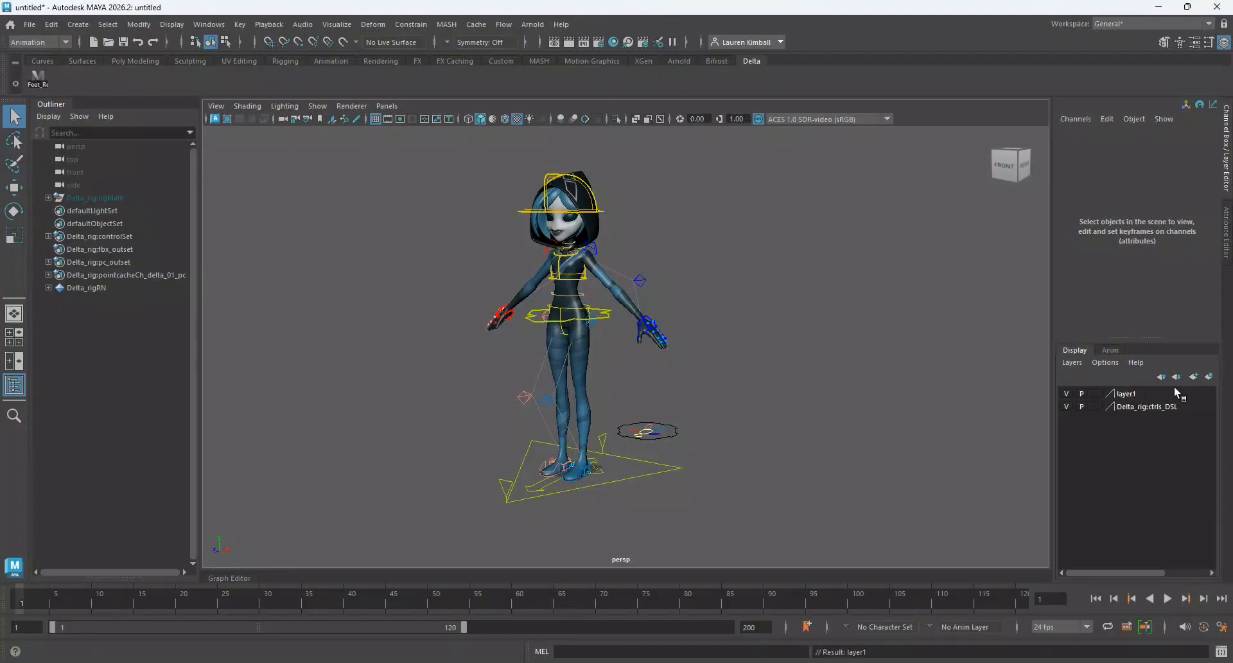
double_click(1124, 394)
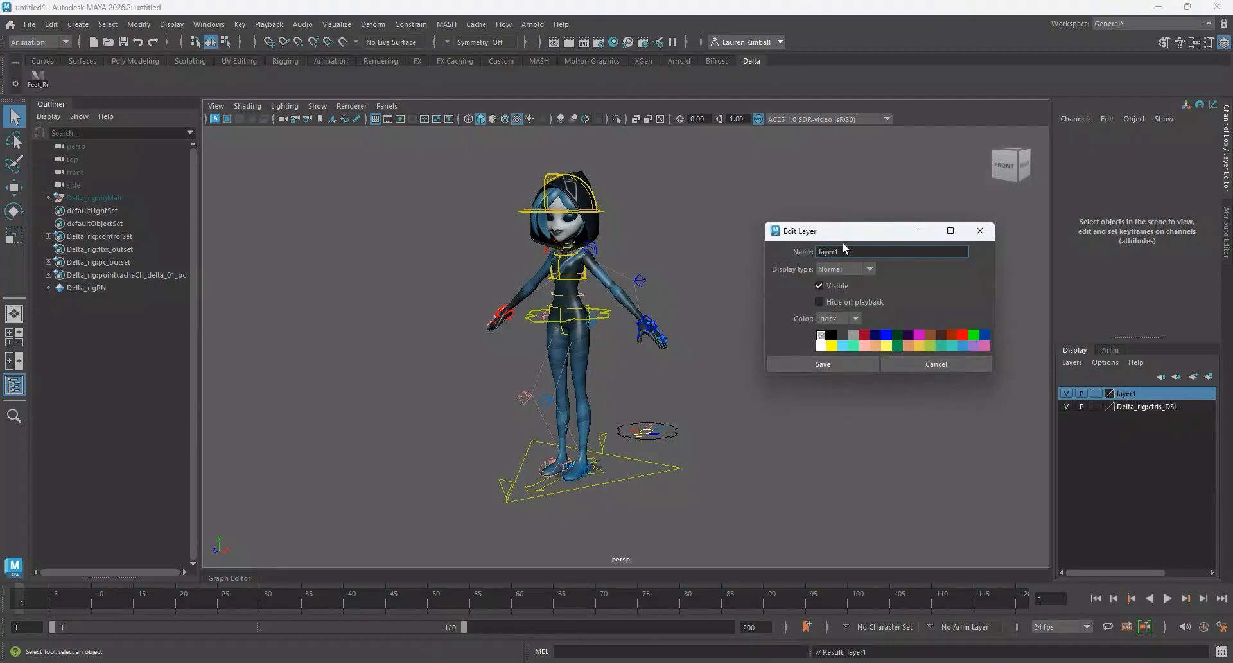
double_click(844, 251)
type("Controls")
left_click(828, 364)
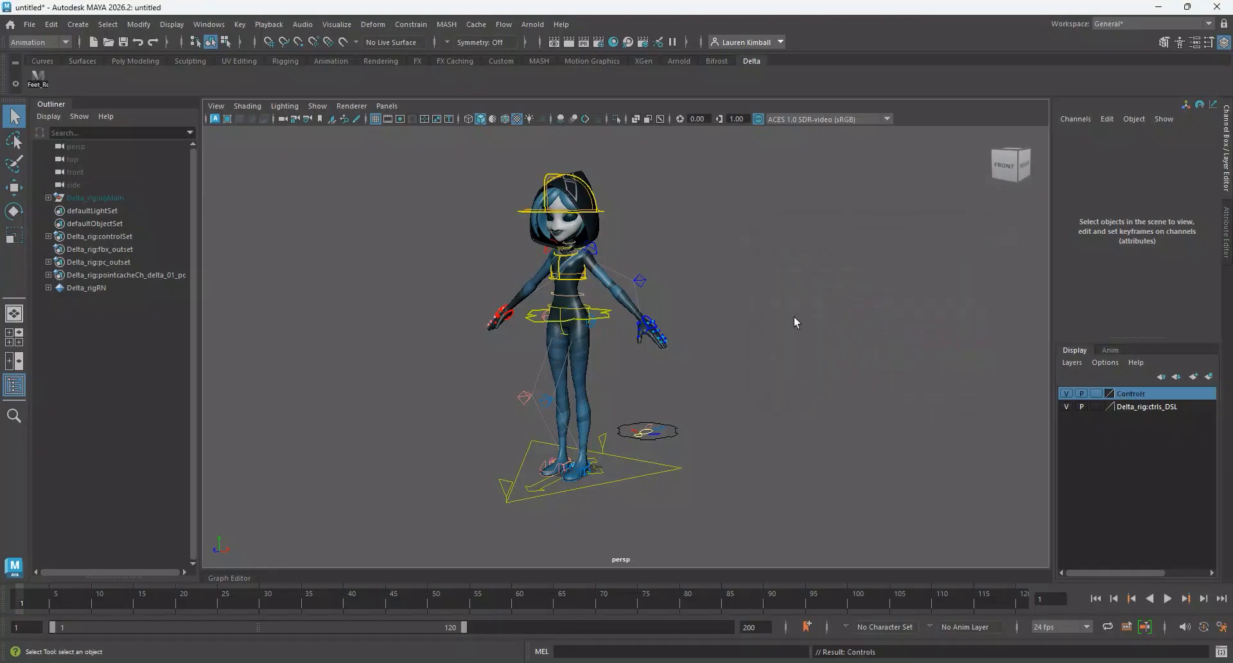
Switch to a maximized side view, frame the full rig, and hide the polygon geometry while keeping the control curves displayed.
key("space")
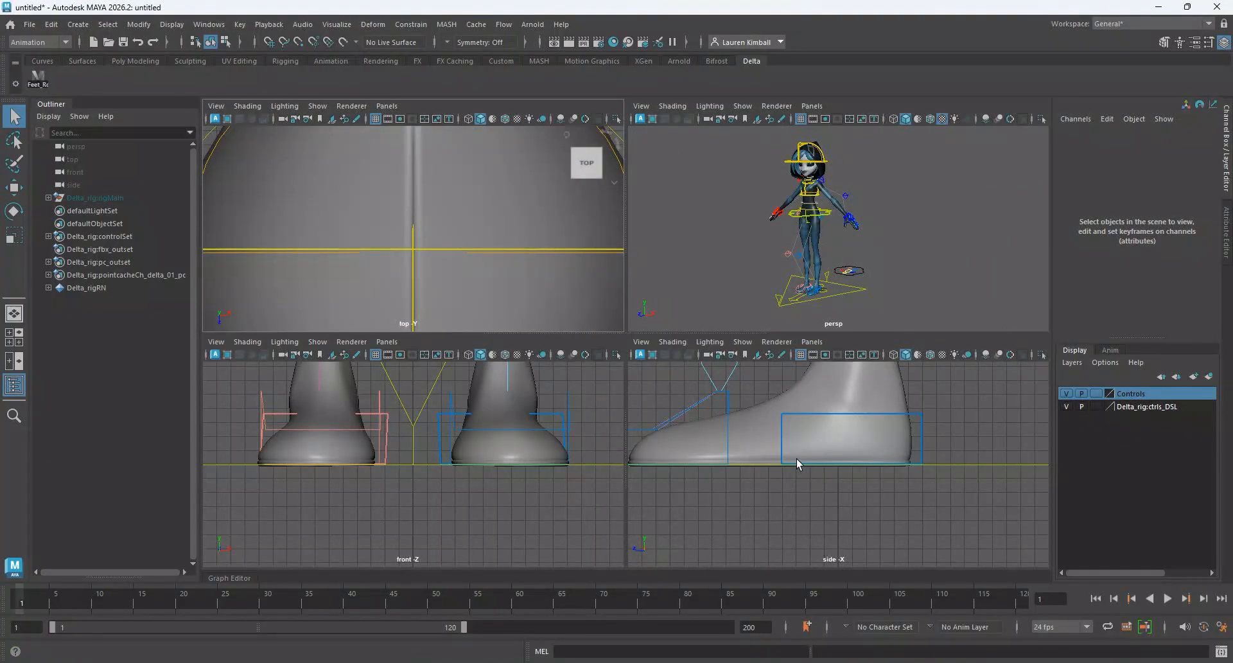
key("space")
right_click_drag(780, 479, 334, 452, "alt")
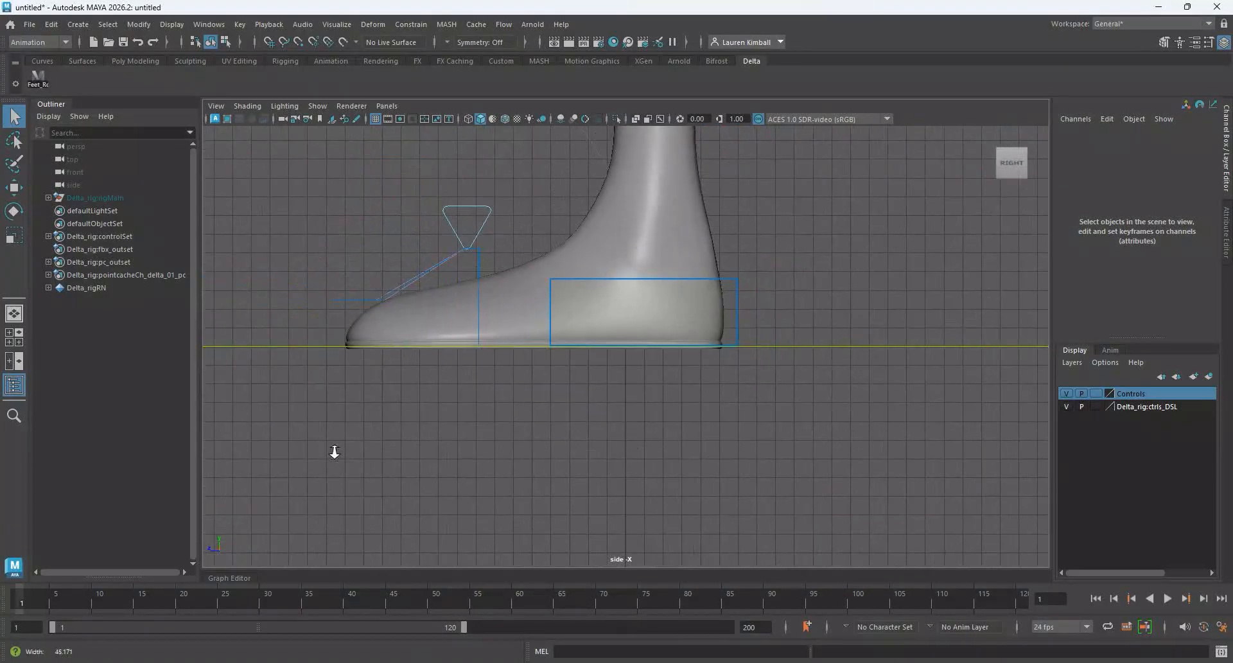
key("a")
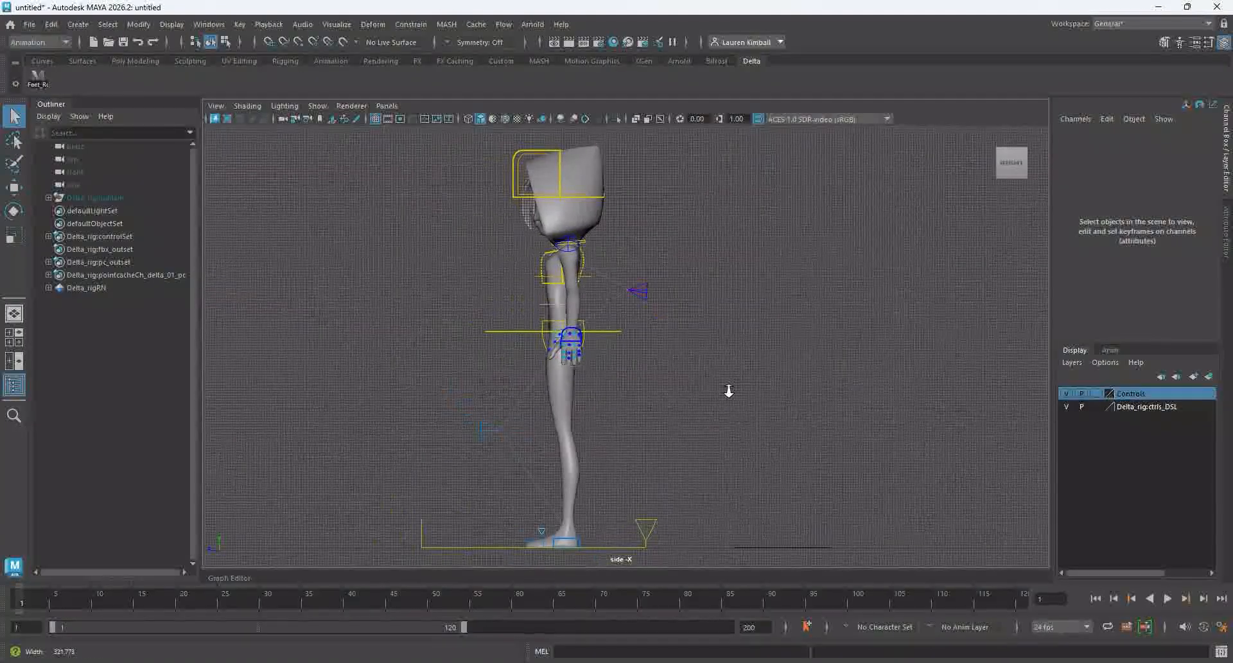
key("alt+1")
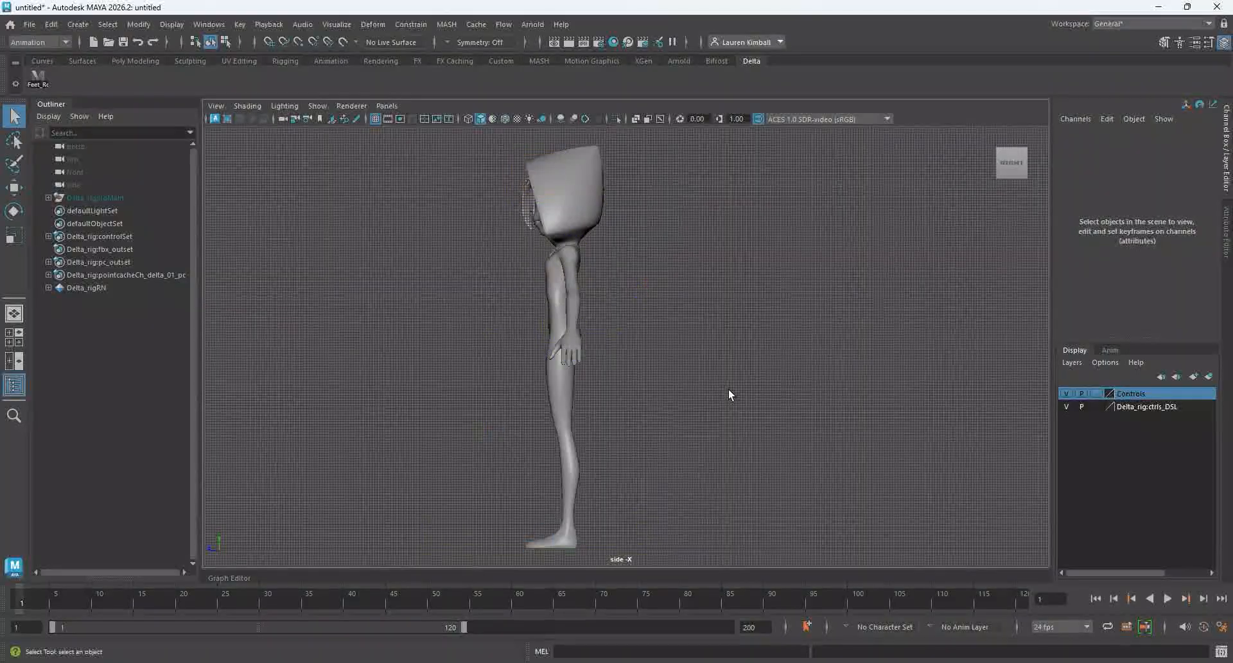
key("alt+1")
key("alt+2")
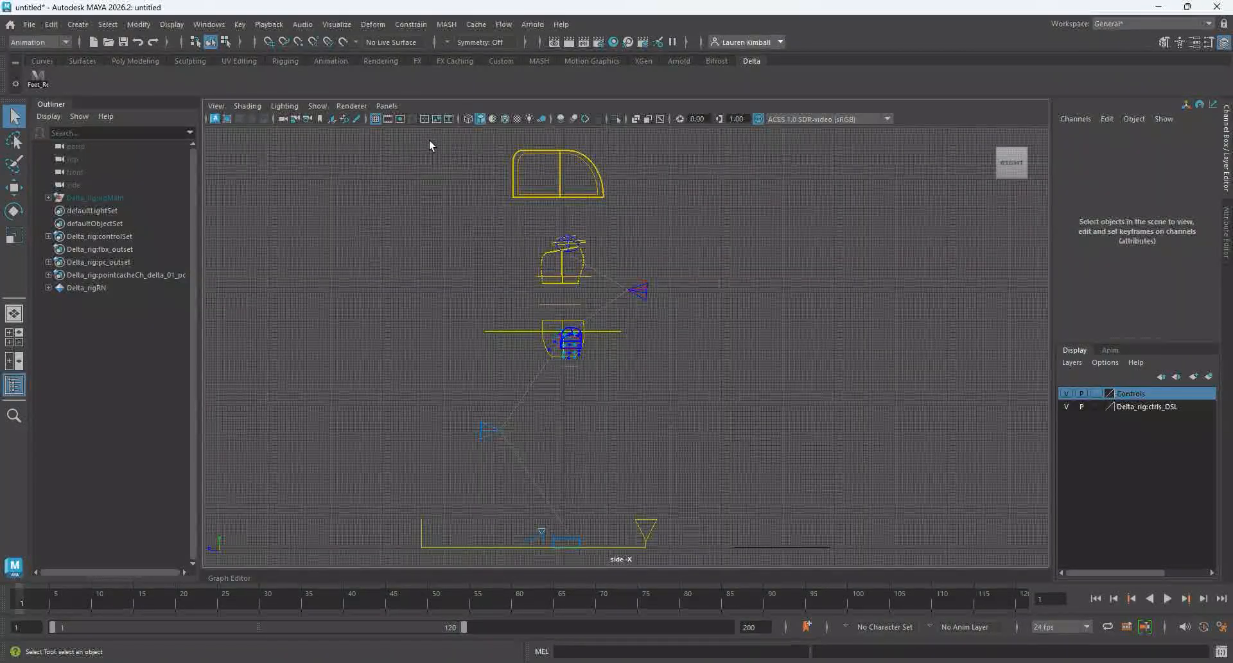
Add the upper-body, hand and leg pole vector controls to the Controls display layer and hide that layer.
left_click_drag(429, 140, 667, 374)
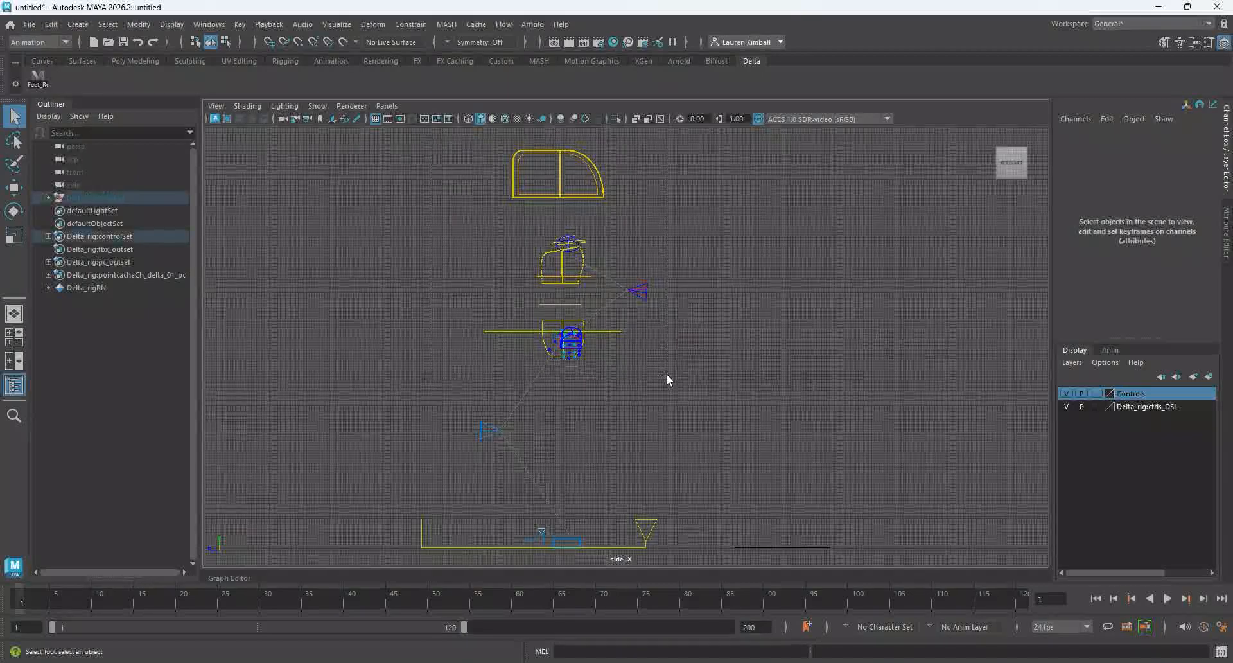
right_click(1150, 399)
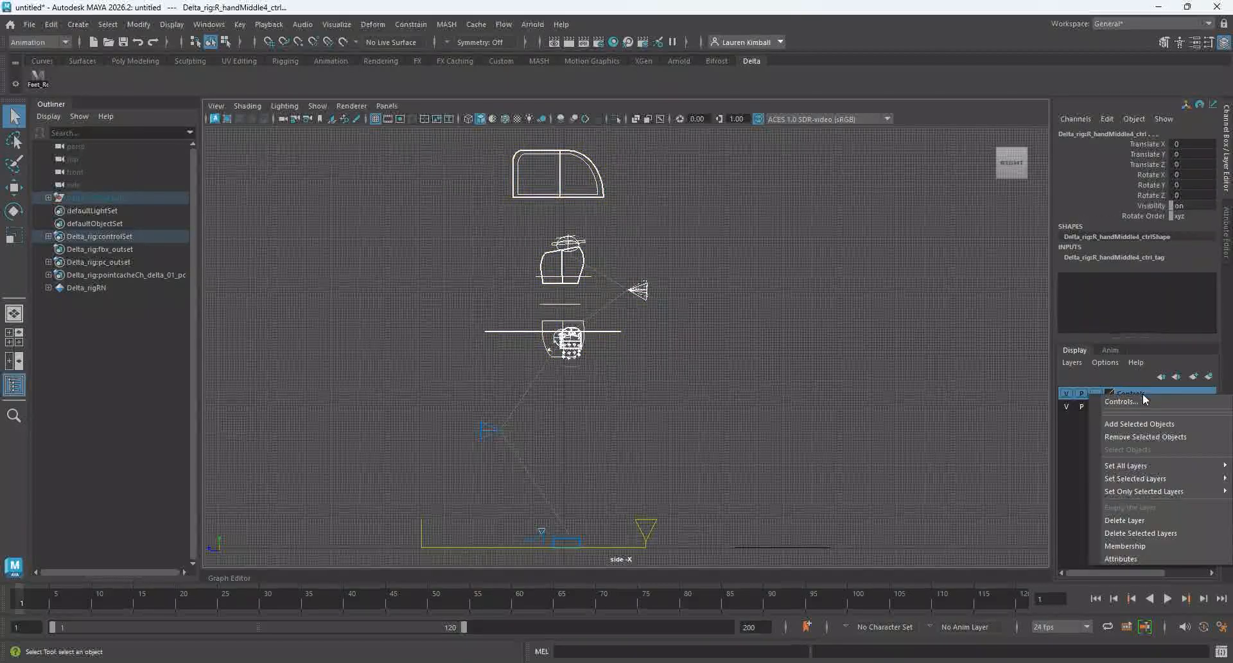
left_click(1147, 421)
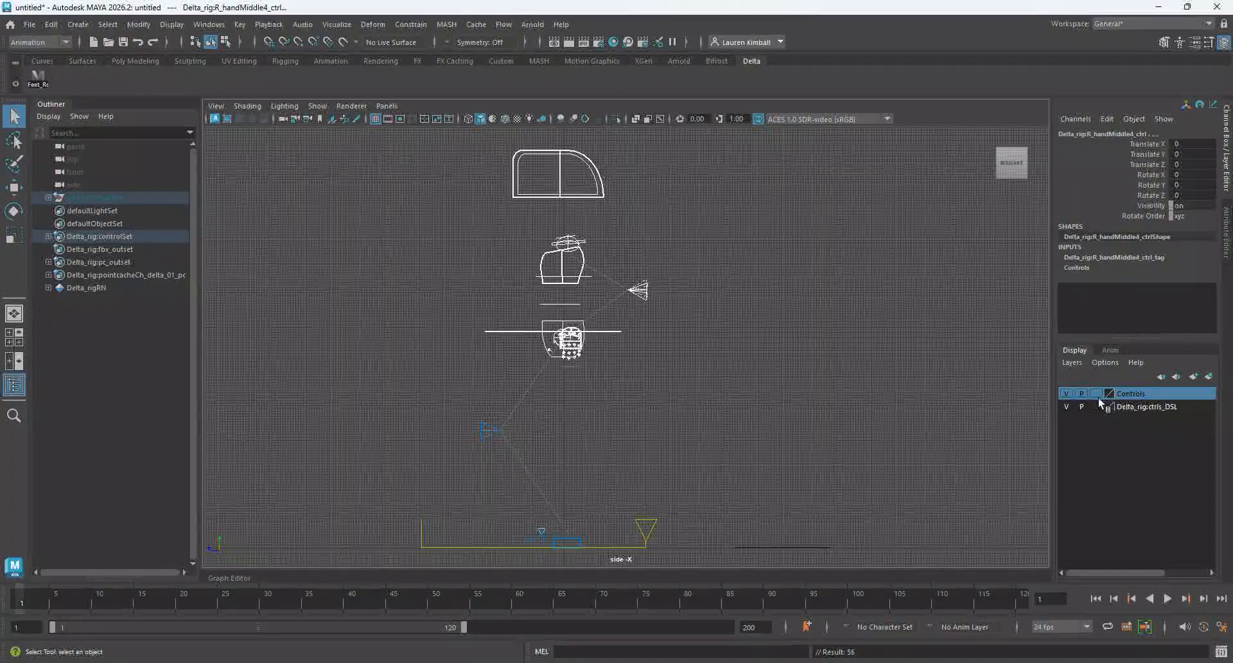
left_click(1067, 393)
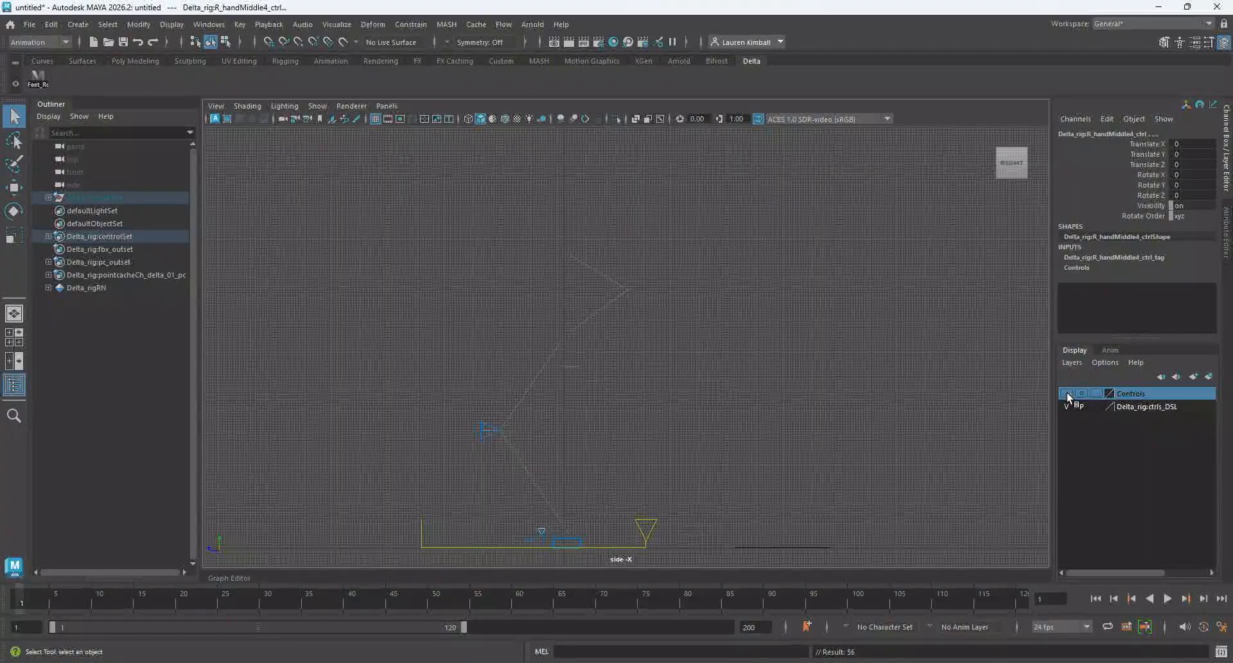
left_click_drag(450, 364, 511, 456)
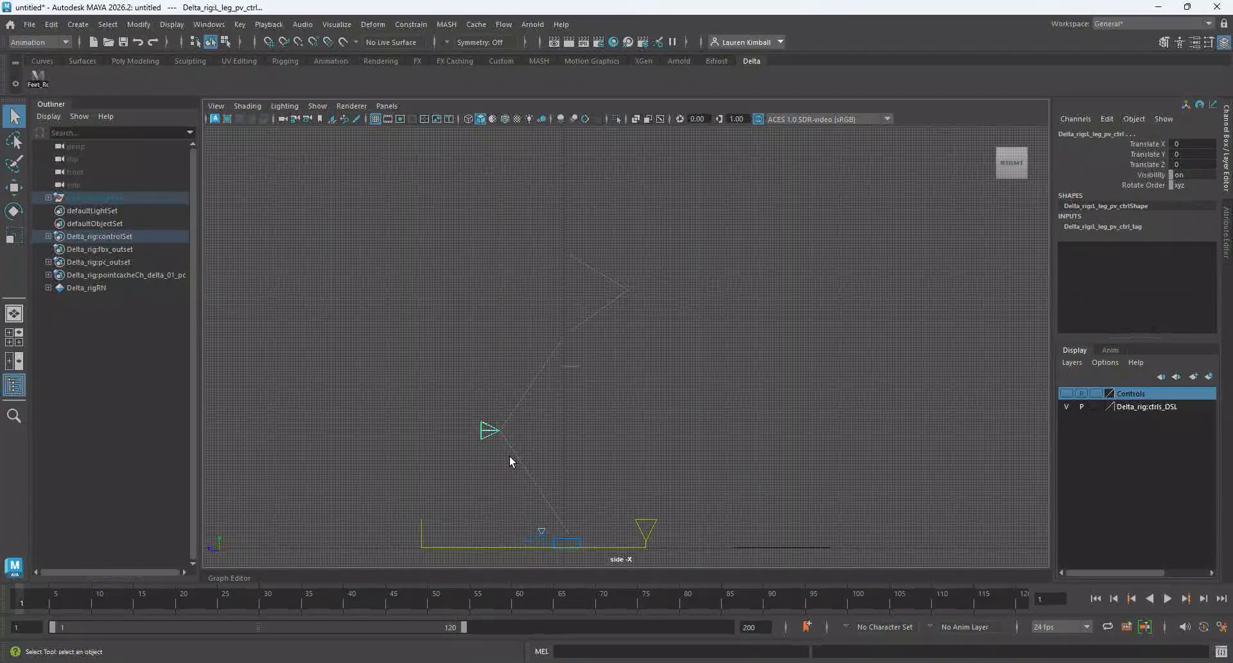
key("g")
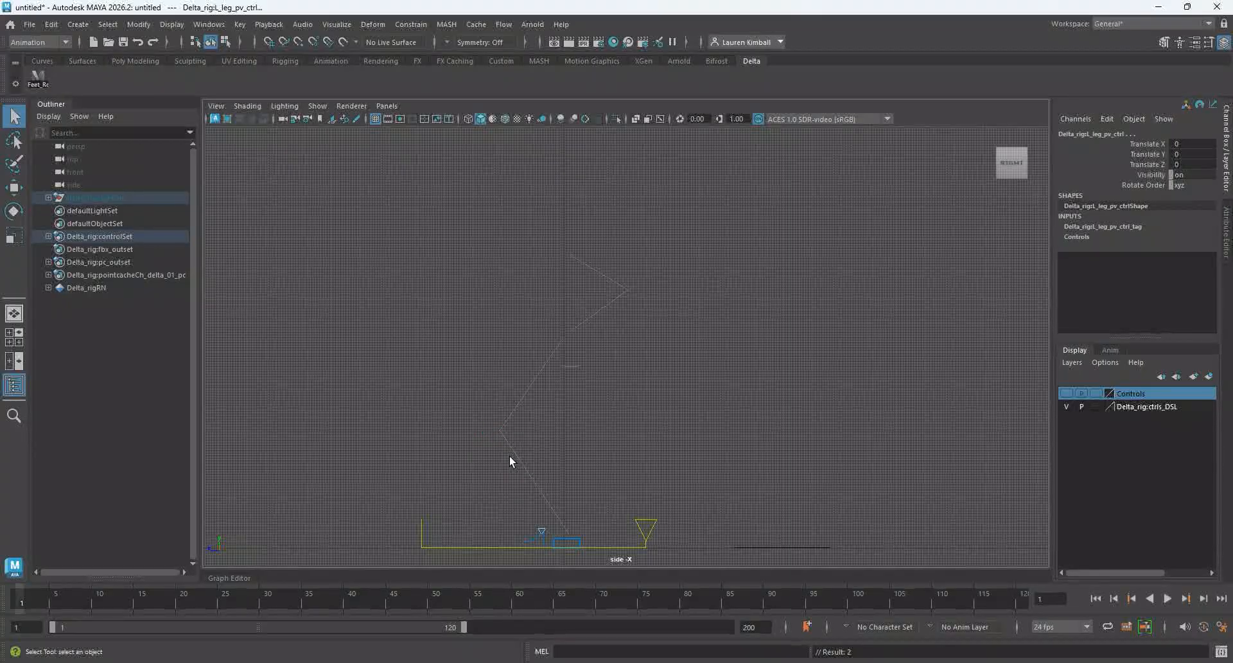
Try adding the global control around the feet to the Controls layer, undo the addition, and clear the selection.
middle_click_drag(510, 461, 490, 294, "alt")
right_click_drag(491, 295, 598, 387, "alt")
middle_click_drag(599, 383, 604, 432, "alt")
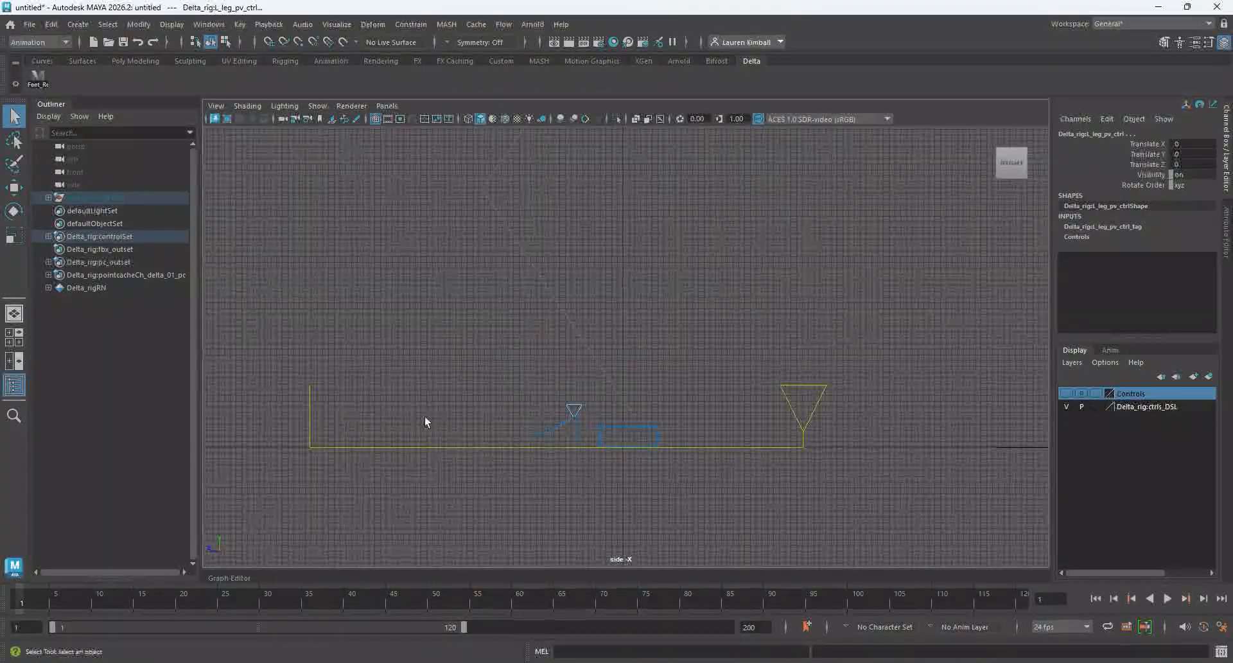
left_click_drag(393, 460, 406, 472)
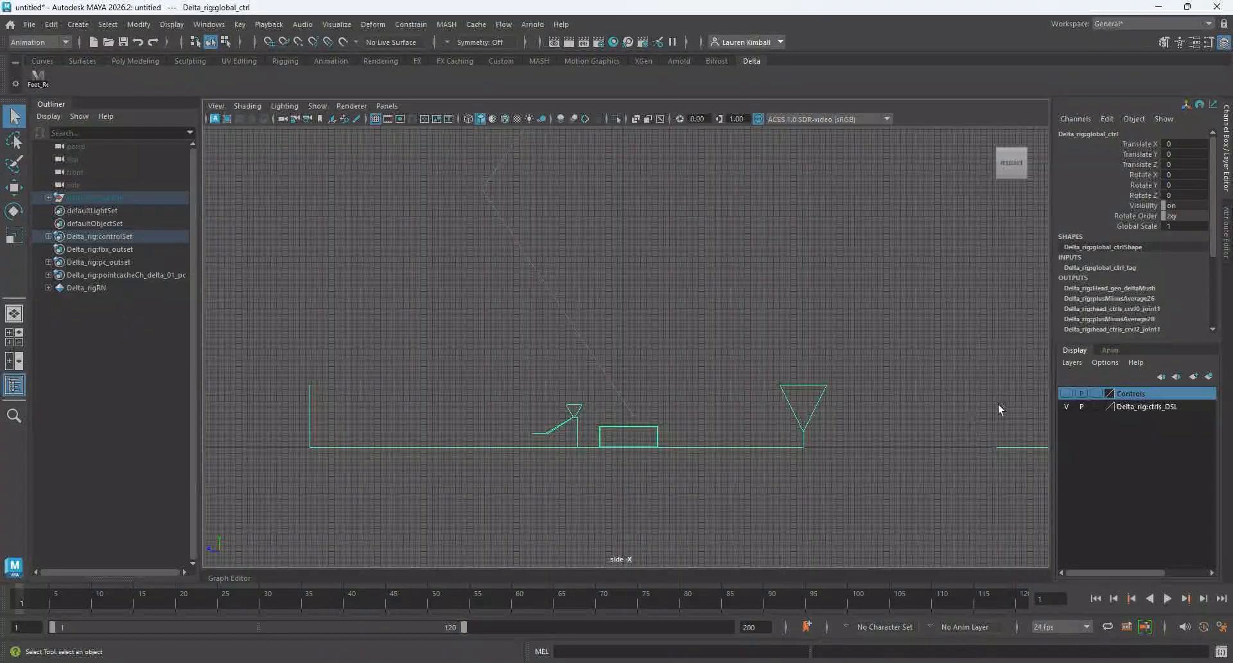
right_click(1163, 397)
left_click(881, 406)
key("ctrl+z")
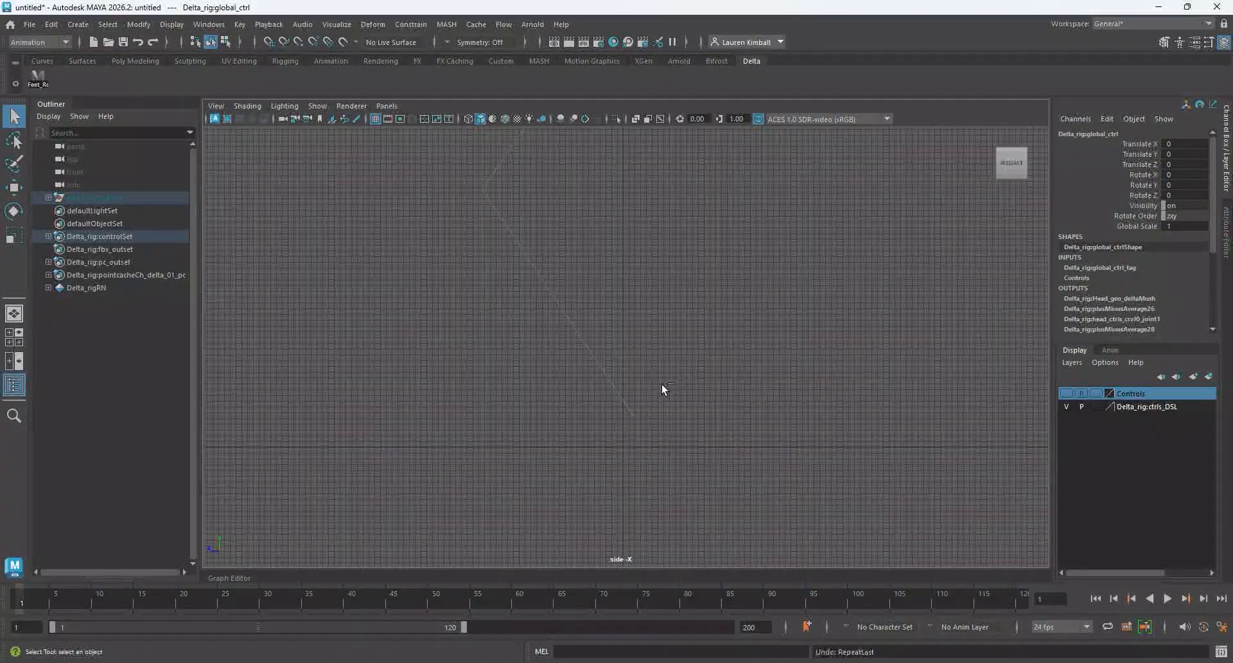
left_click(408, 363)
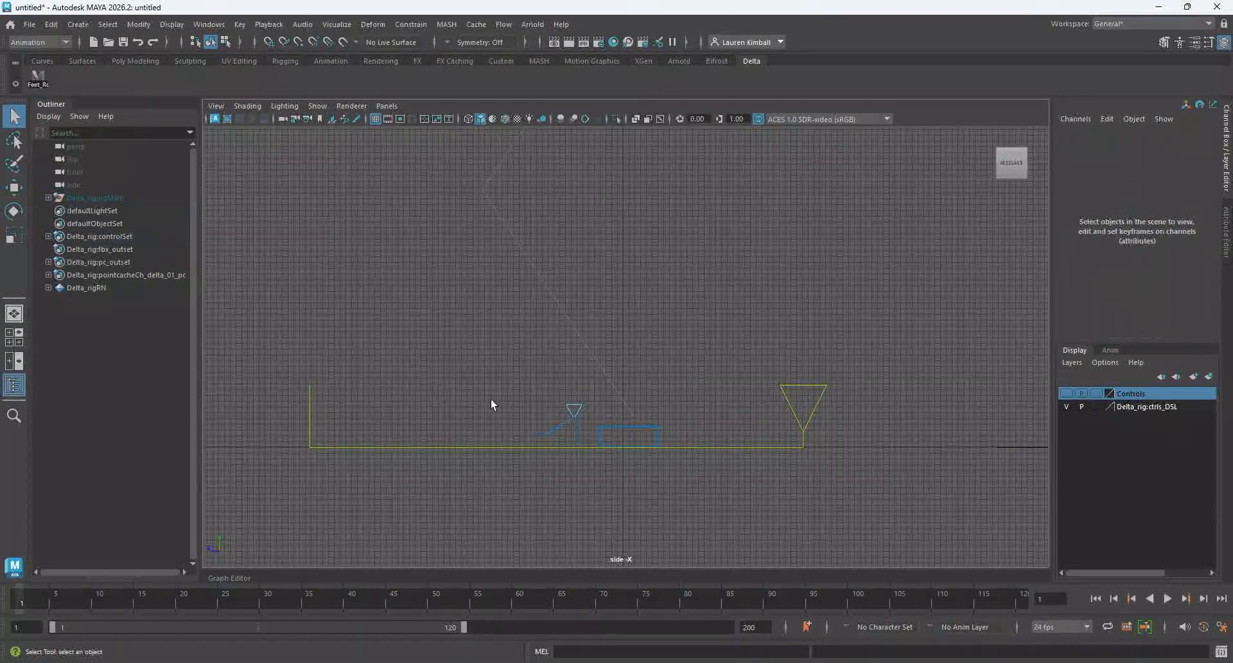
Add the foot controls, without the large global control, to the Controls display layer.
left_click_drag(540, 399, 695, 439)
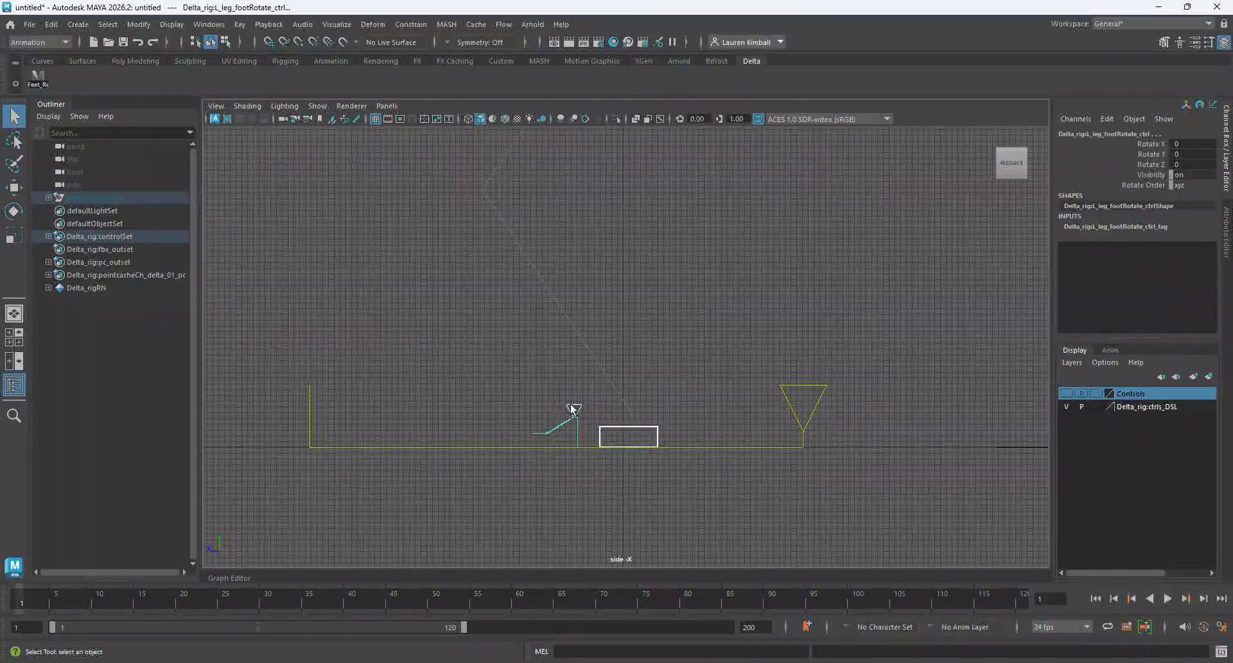
right_click(1131, 393)
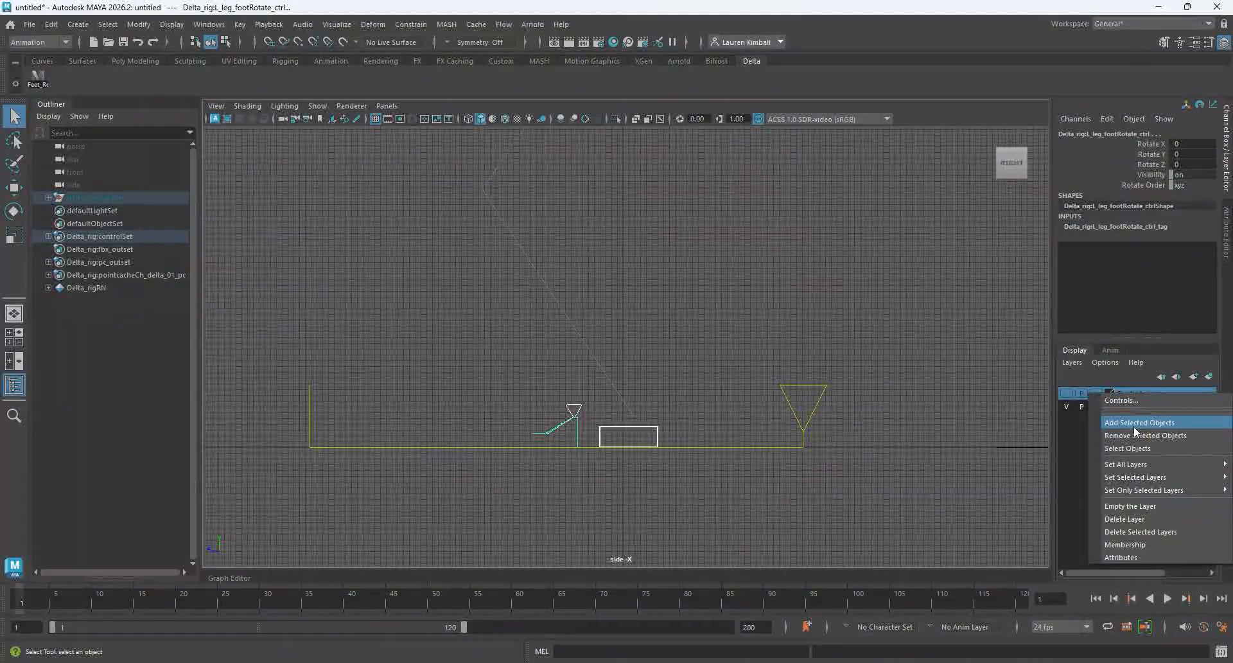
left_click(1134, 424)
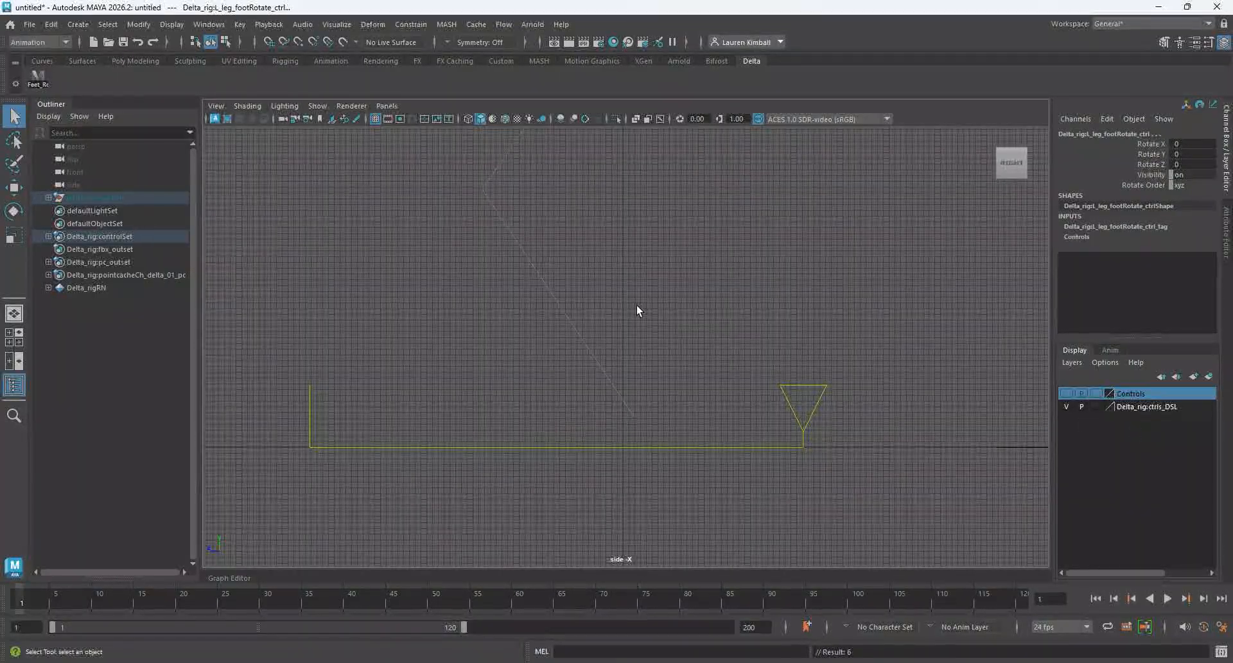
Switch to the maximized perspective view and examine the rig from several angles for curves outside the Controls layer.
key("space")
key("space")
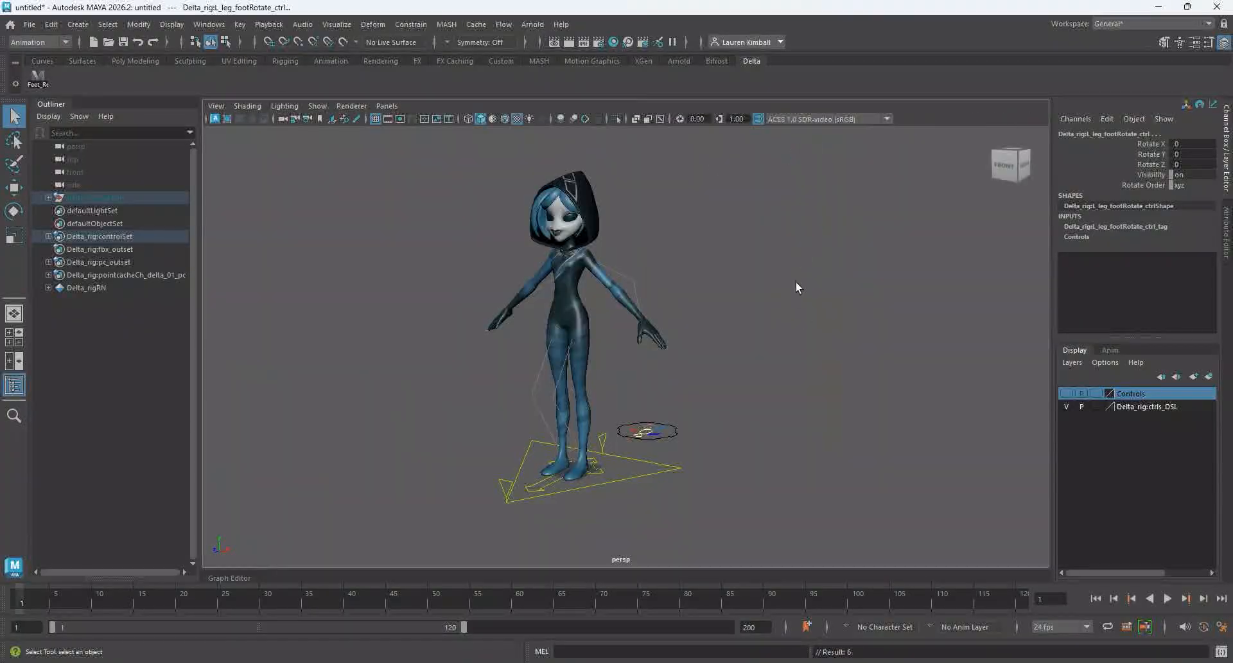
left_click_drag(760, 360, 503, 358, "alt")
scroll(606, 418, "up", 3)
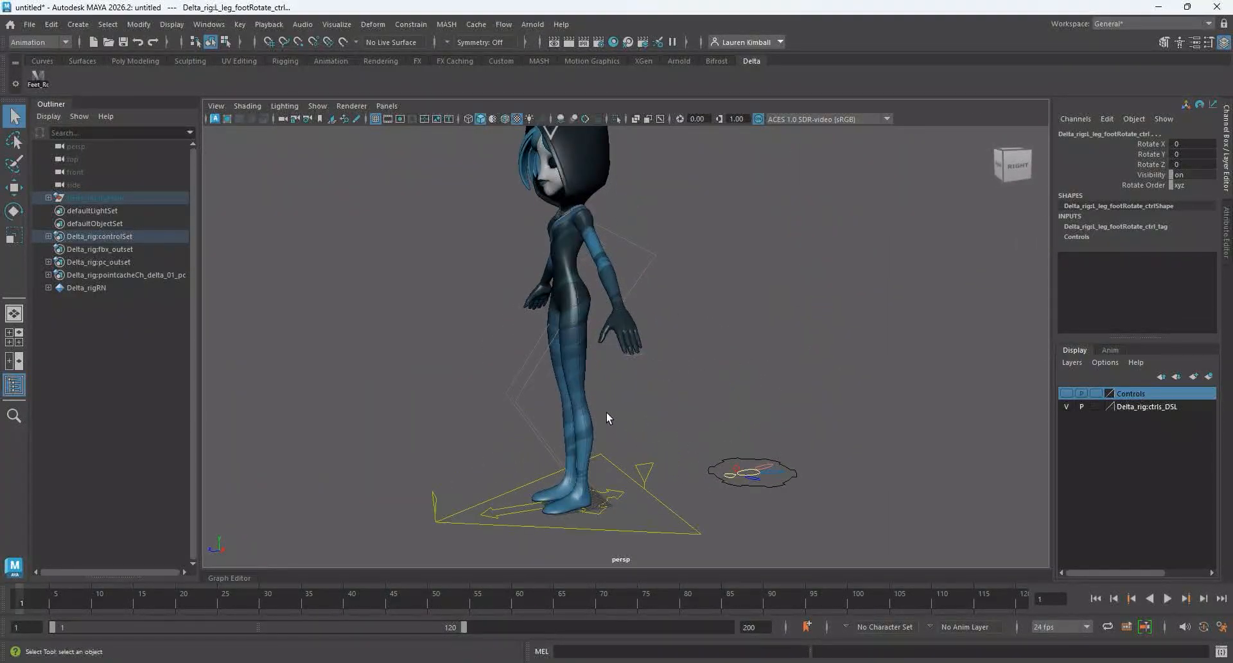
left_click_drag(608, 418, 508, 429, "alt")
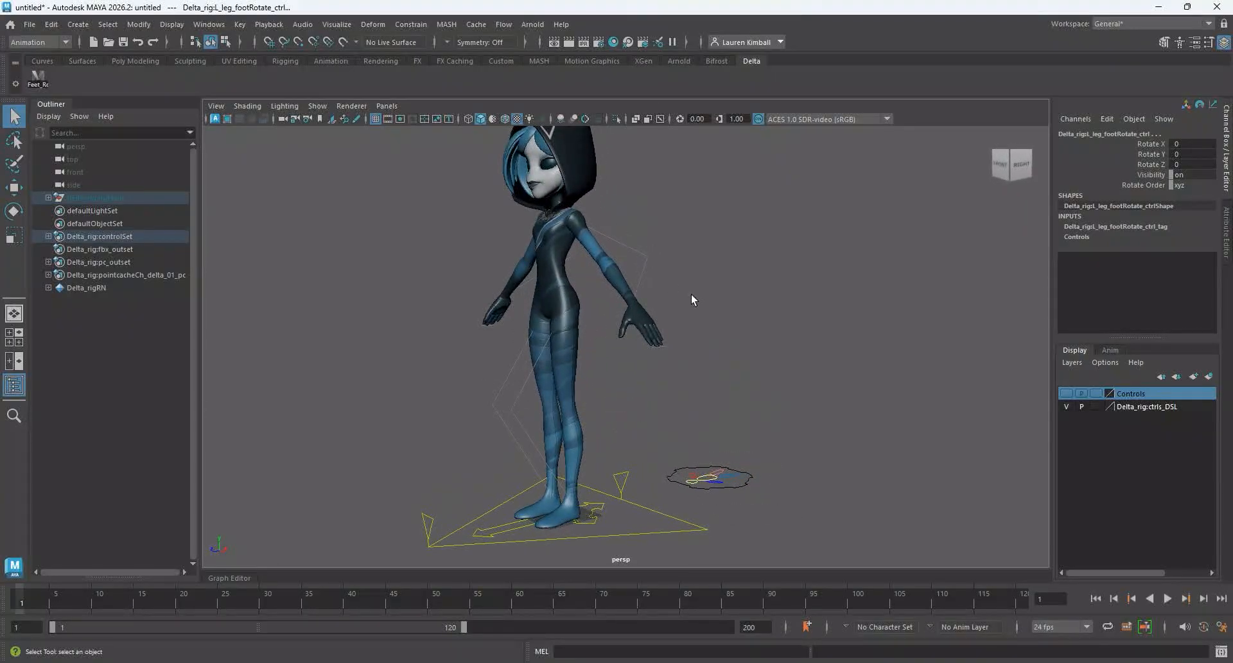
left_click_drag(691, 300, 648, 256, "alt")
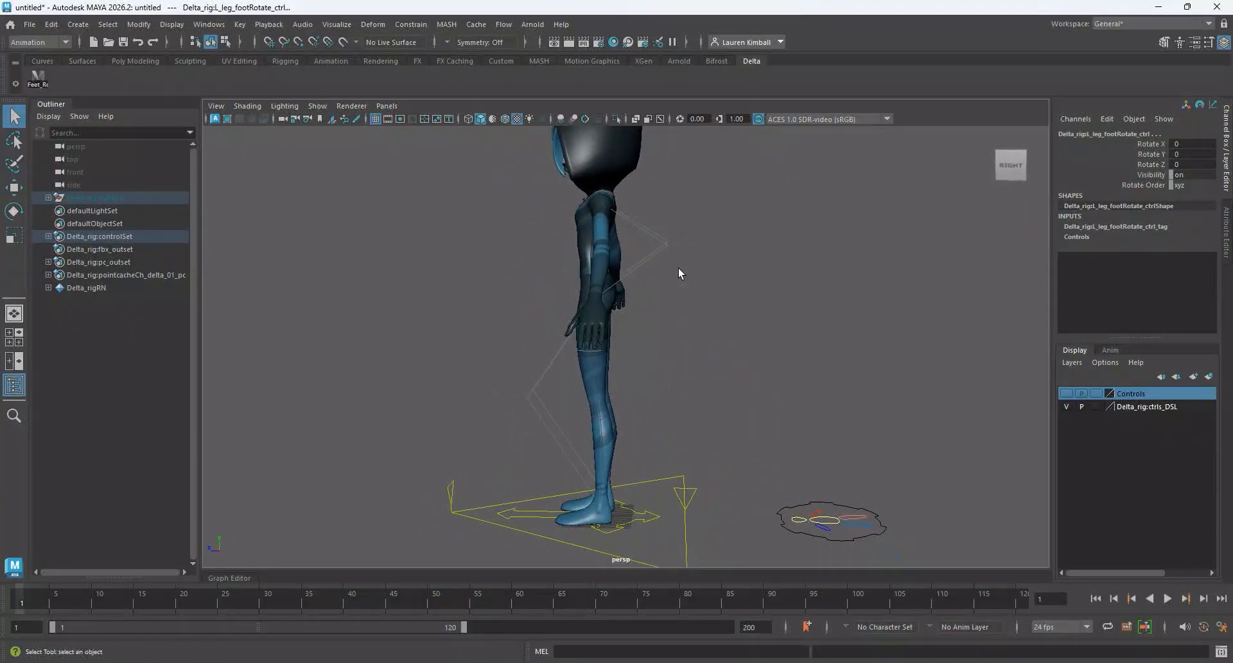
left_click_drag(641, 287, 667, 281, "alt")
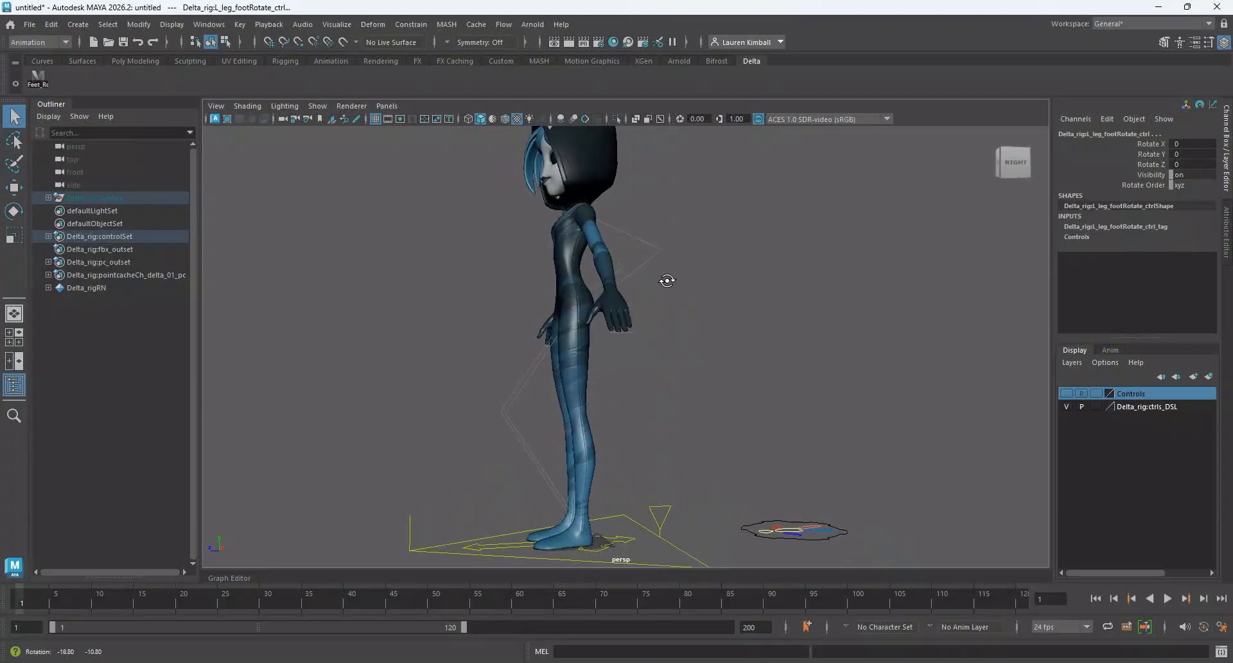
With the Controls layer temporarily shown, move the left arm pole vector control upward and undo the move.
left_click(1067, 393)
left_click_drag(616, 333, 656, 273, "alt")
left_click(668, 239)
left_click_drag(631, 321, 607, 247, "alt")
key("w")
left_click_drag(684, 246, 687, 153)
key("ctrl+z")
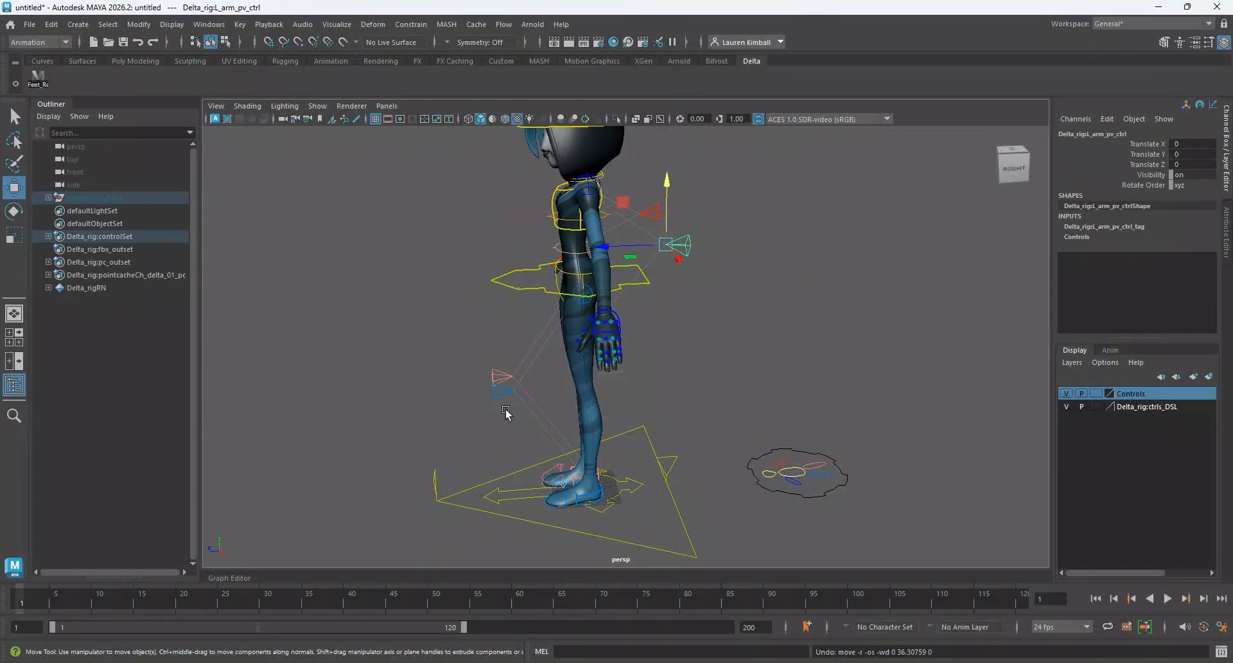
left_click(811, 353)
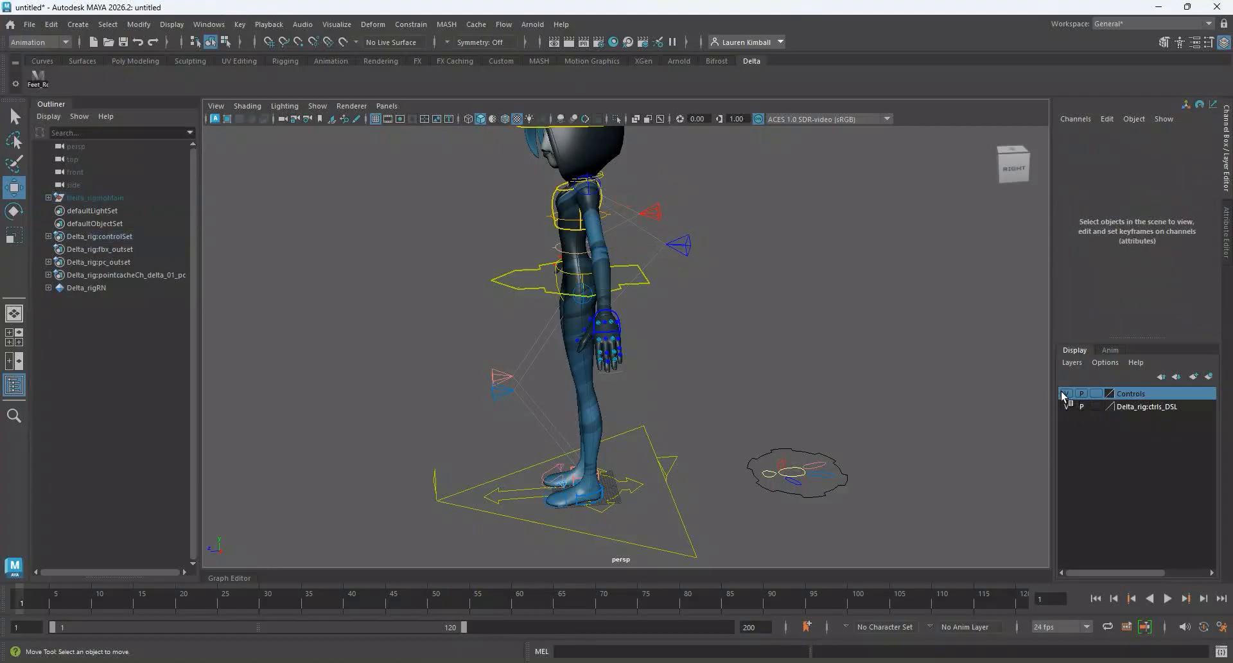
left_click(1064, 393)
left_click_drag(408, 354, 438, 314, "alt")
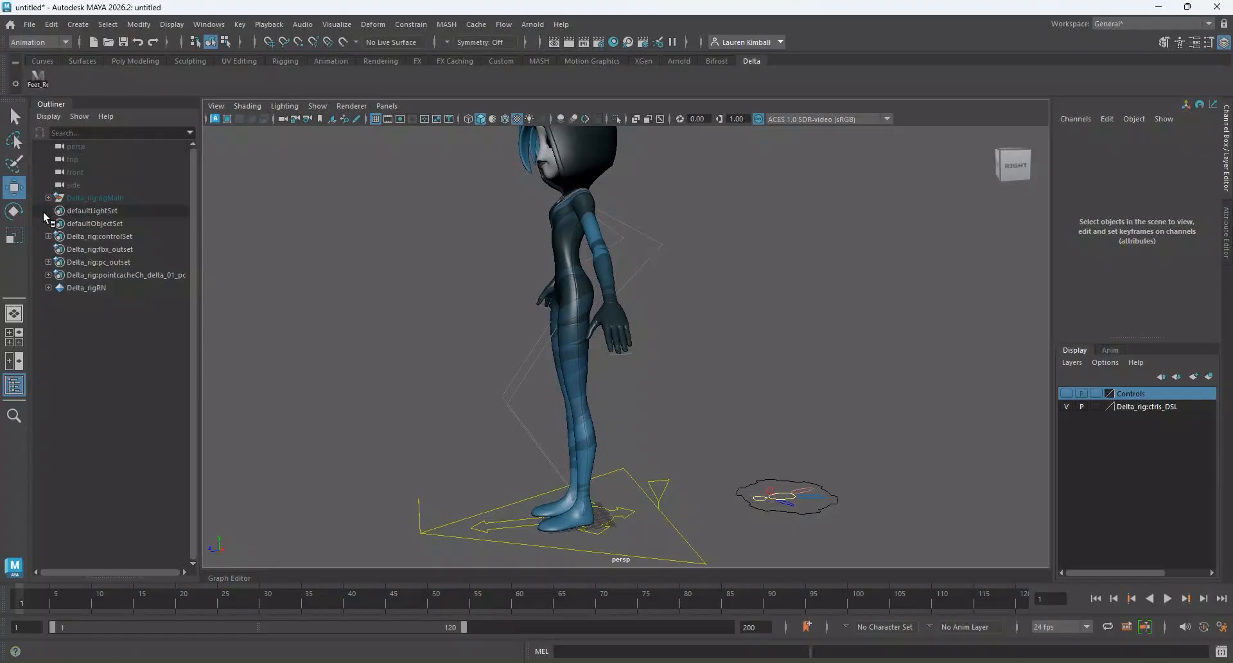
Expand the Delta_rig:rigMain hierarchy and inspect the models, localSpace and worldSpace groups to locate the pole vector guide lines.
left_click(117, 199)
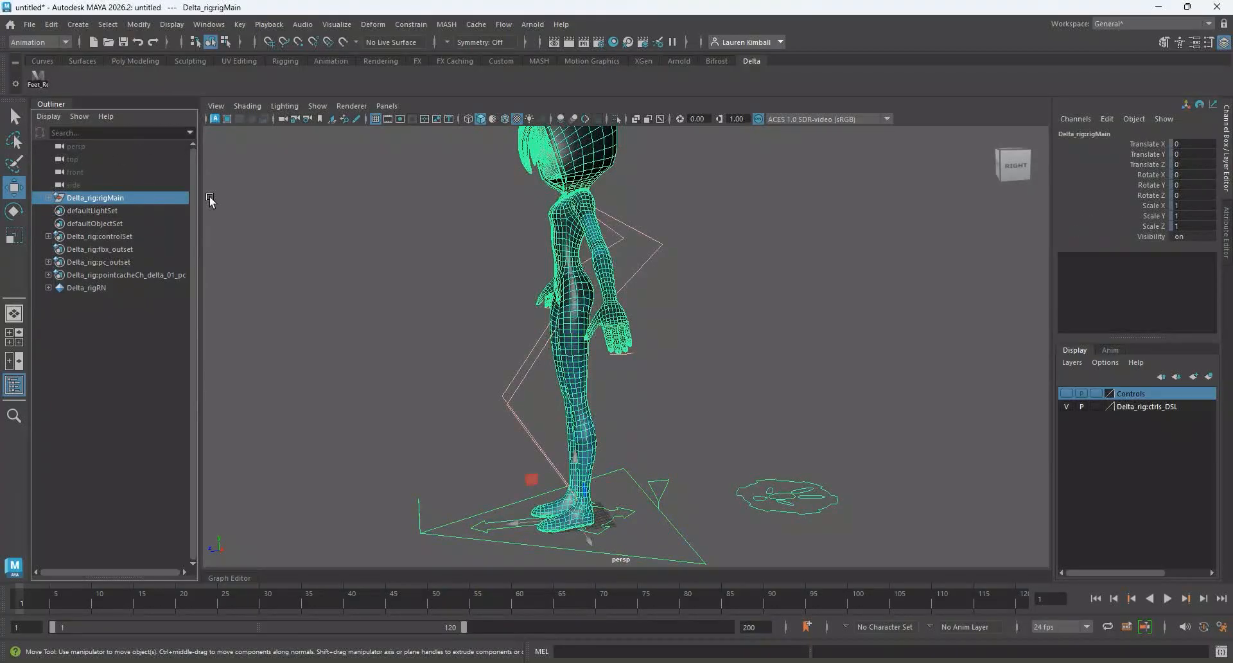
left_click(49, 198)
left_click(84, 211)
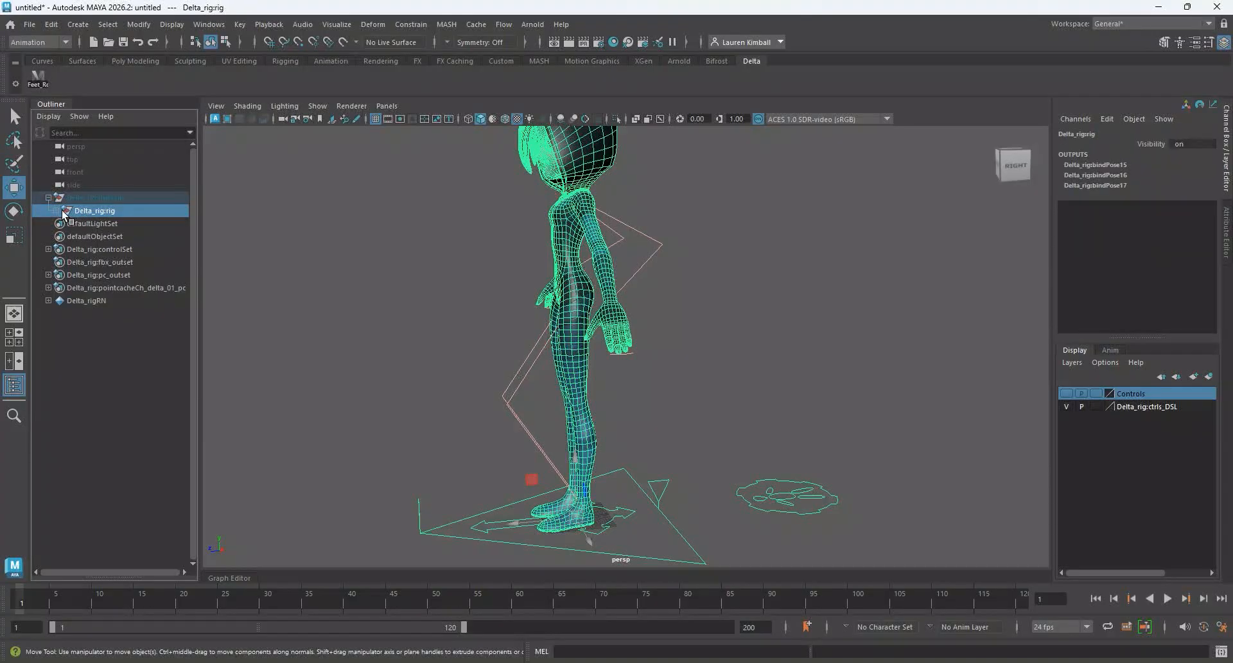
left_click(57, 211)
left_click(89, 223)
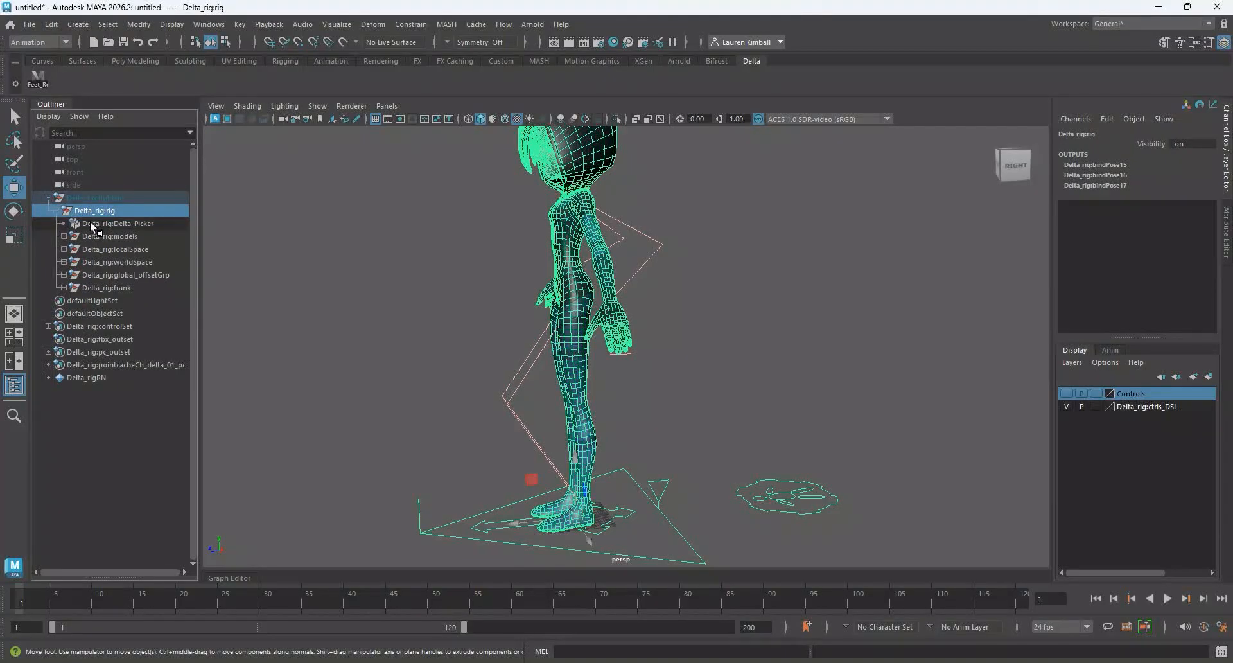
left_click(90, 237)
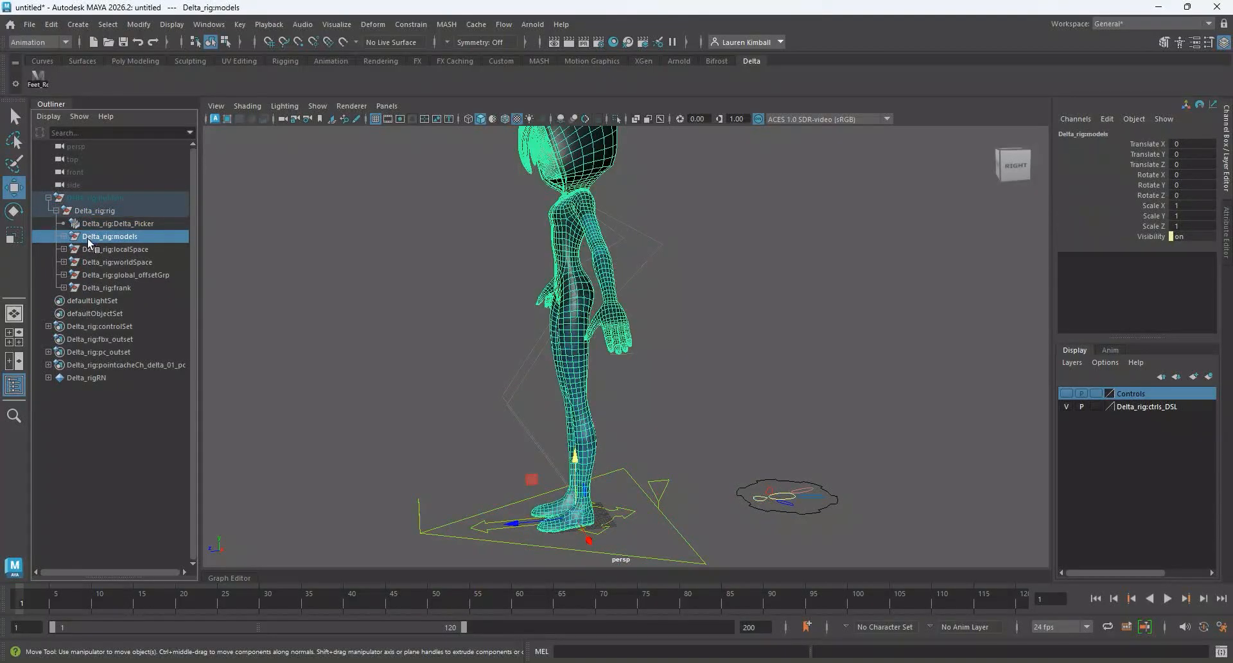
left_click(92, 250)
left_click(92, 262)
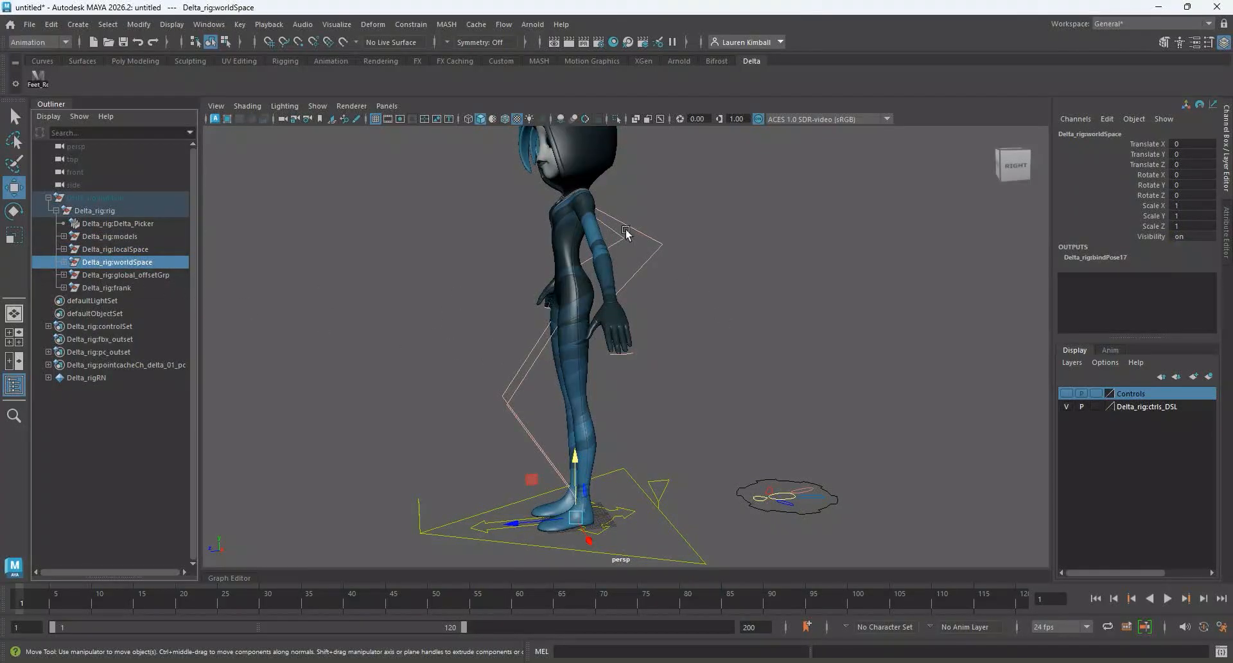
Add L_arm_pvDisplayCrv_grp and R_arm_pvDisplayCrv_grp from the worldSpace group to the Controls display layer.
left_click(63, 263)
left_click(136, 276)
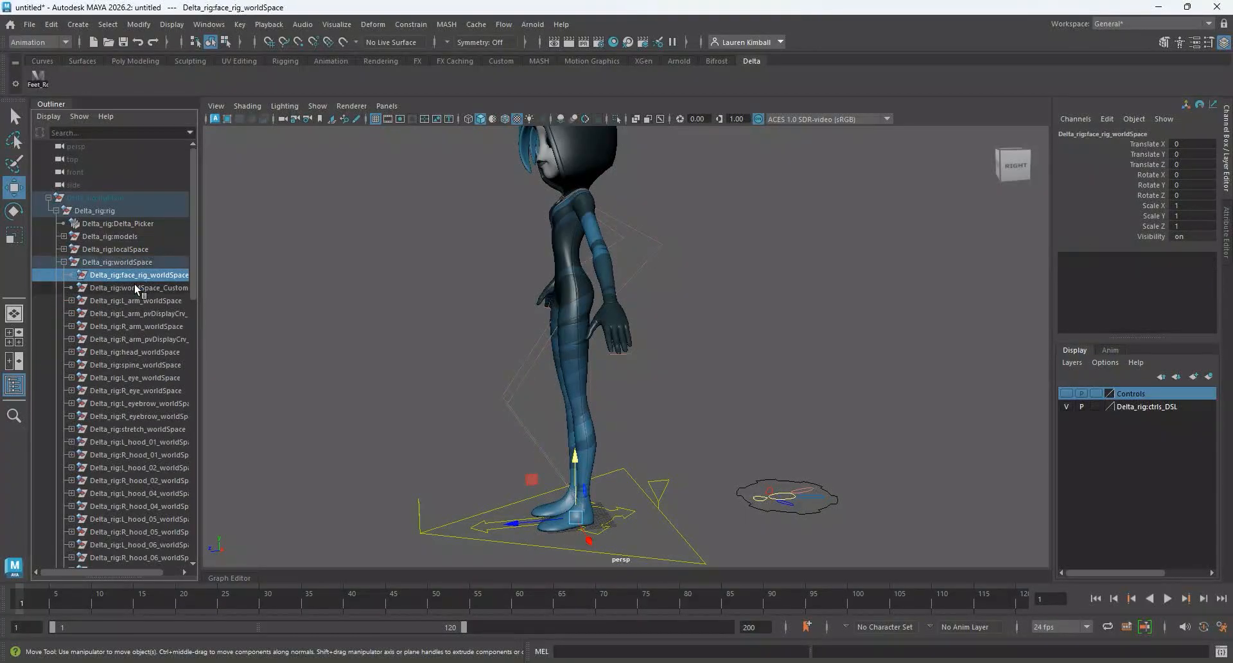
left_click(134, 287)
left_click(137, 300)
left_click(139, 313)
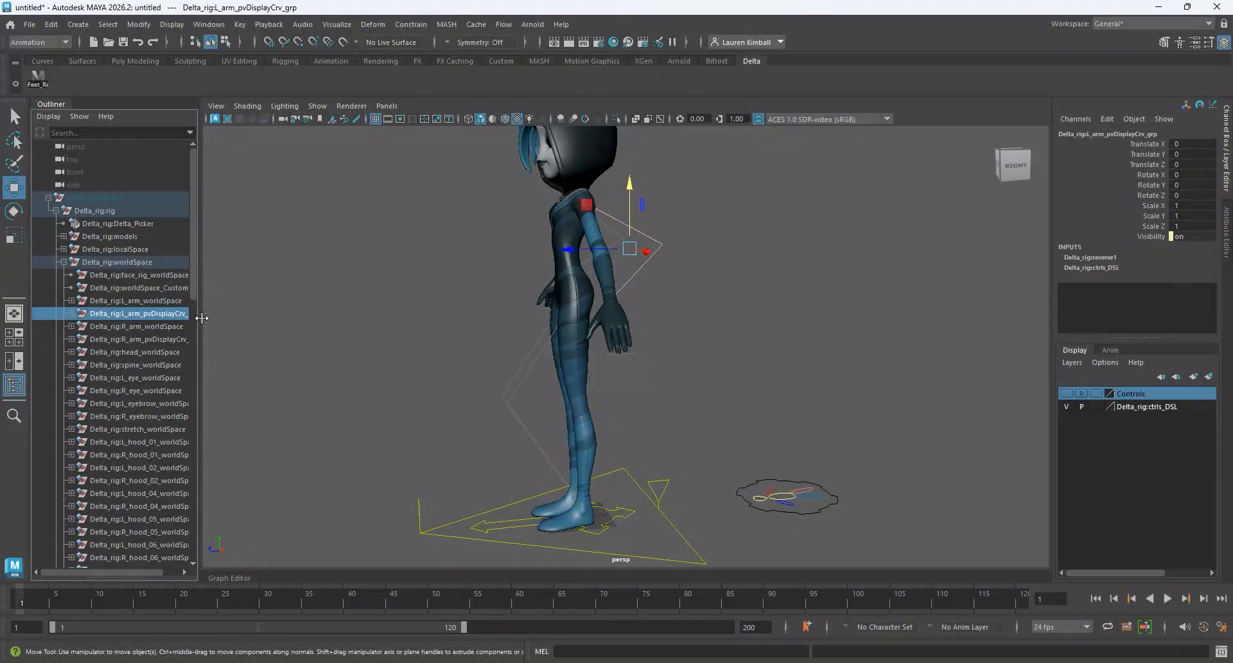
left_click_drag(199, 319, 339, 329)
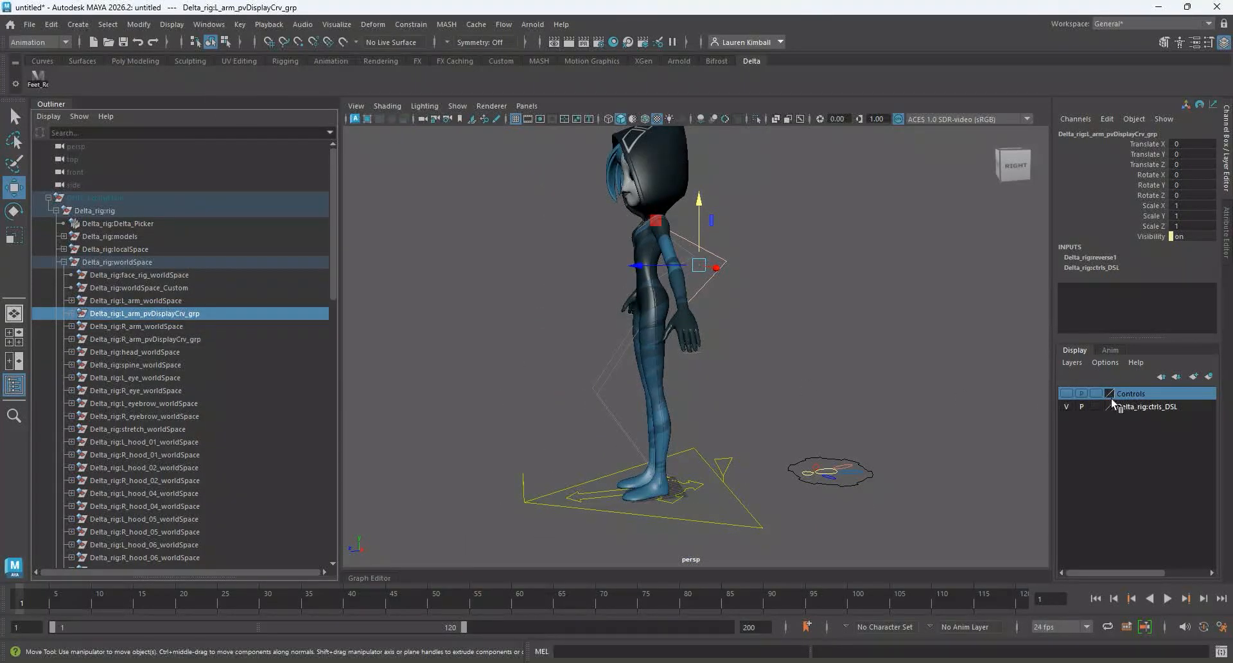
right_click(1135, 395)
left_click(1132, 422)
left_click(194, 339)
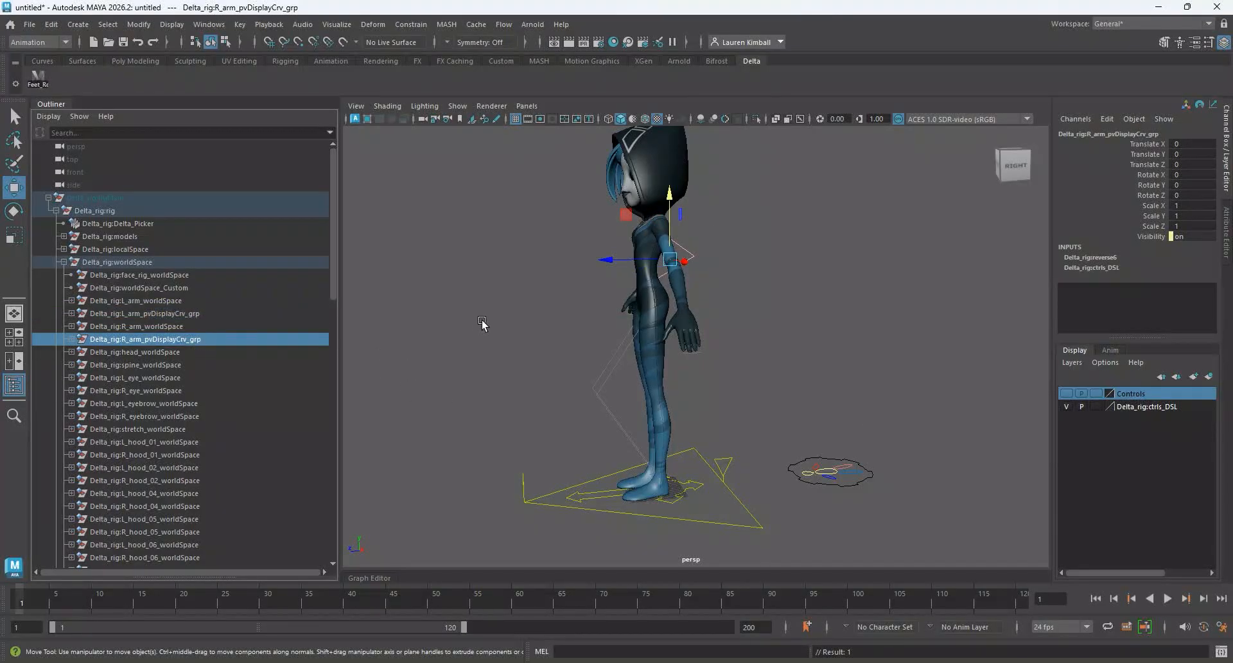
Add R_leg_pvDisplayCrv_grp and L_leg_pvDisplayCrv_grp from the worldSpace group to the Controls display layer.
scroll(241, 404, "down", 3)
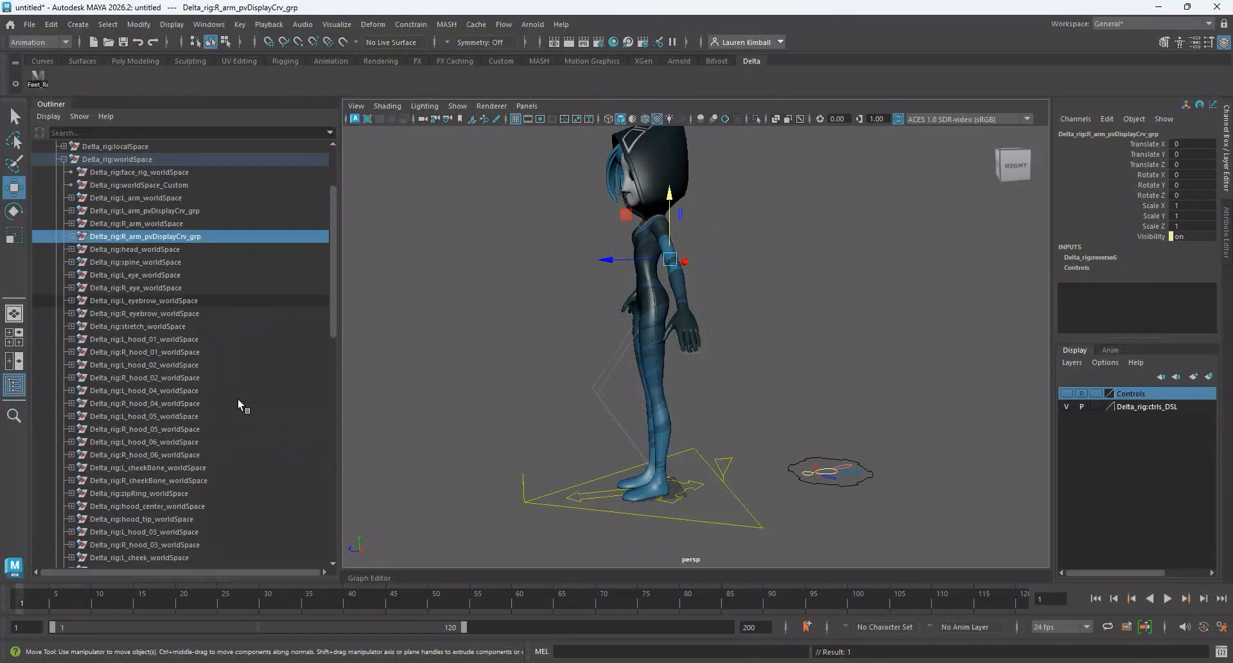
scroll(237, 398, "down", 5)
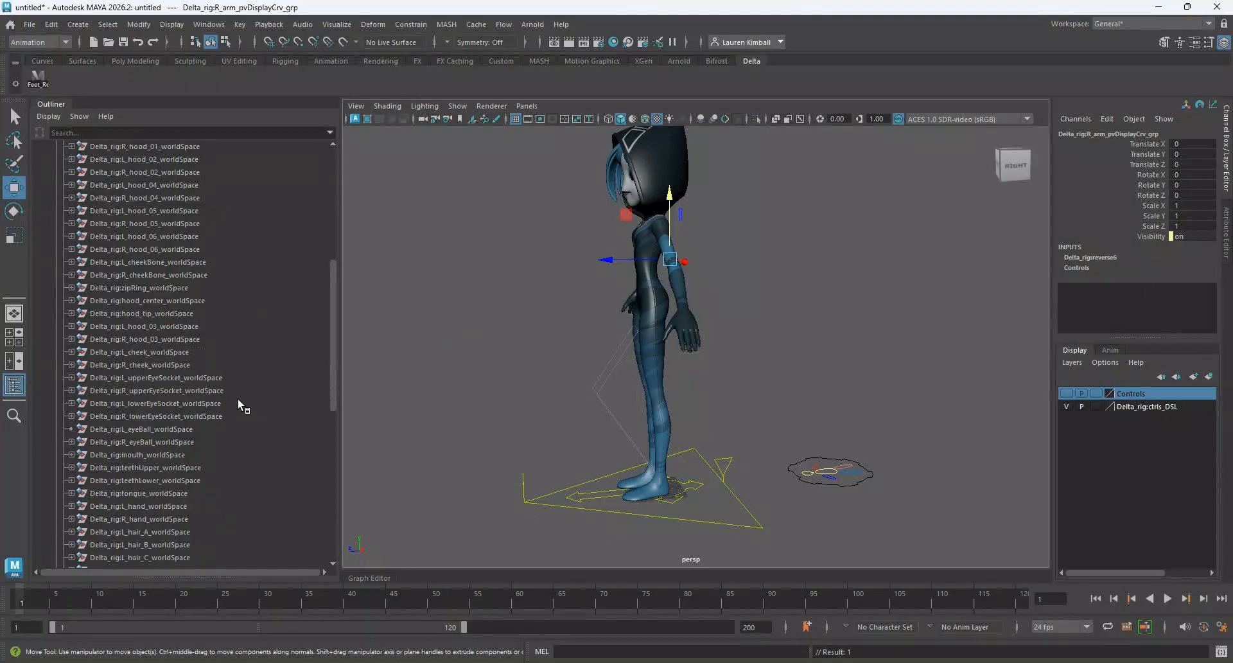
scroll(237, 398, "down", 8)
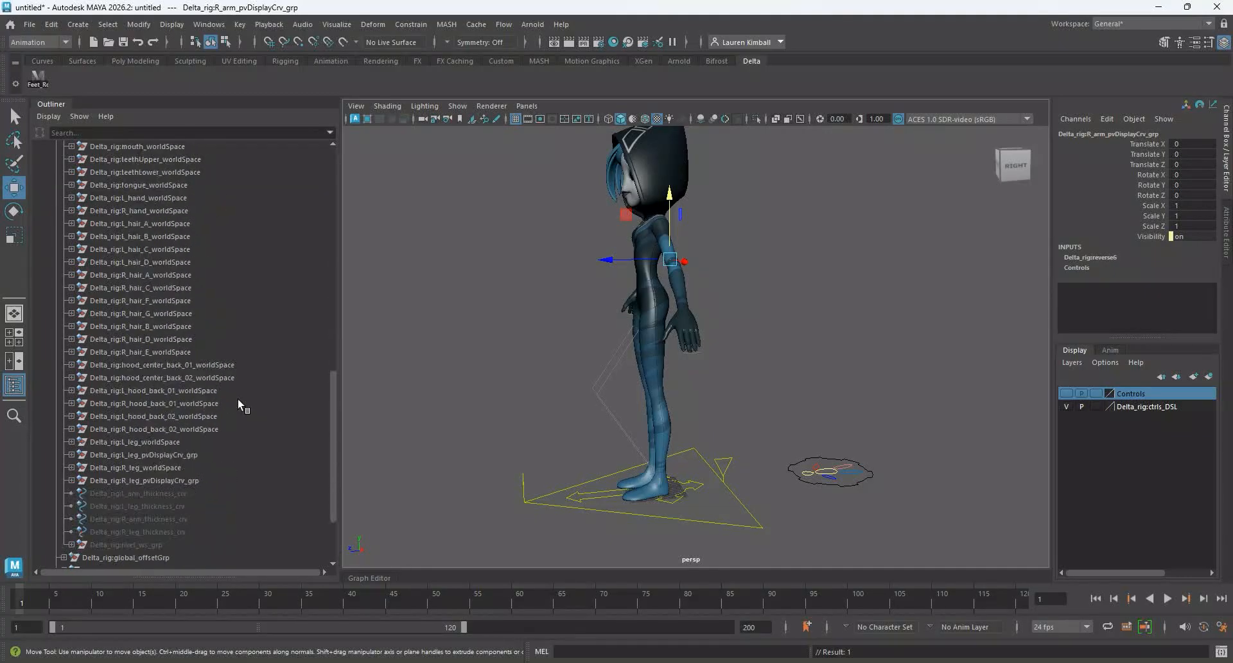
left_click(179, 481)
left_click(190, 455)
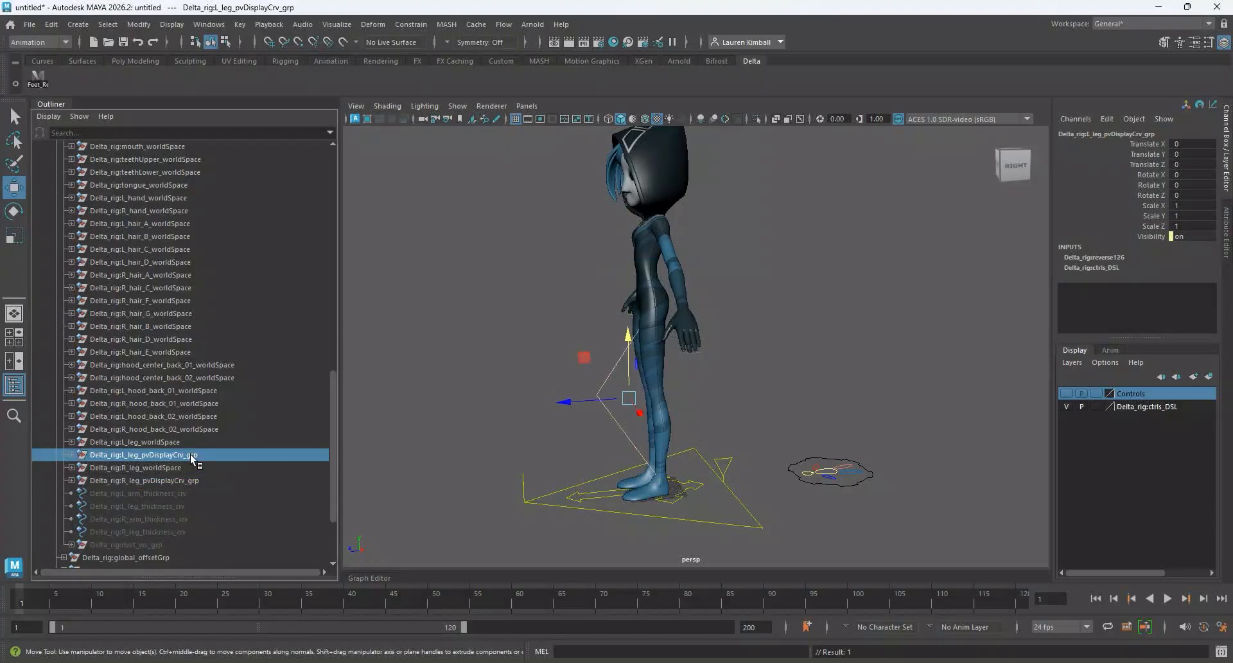
scroll(194, 449, "up", 15)
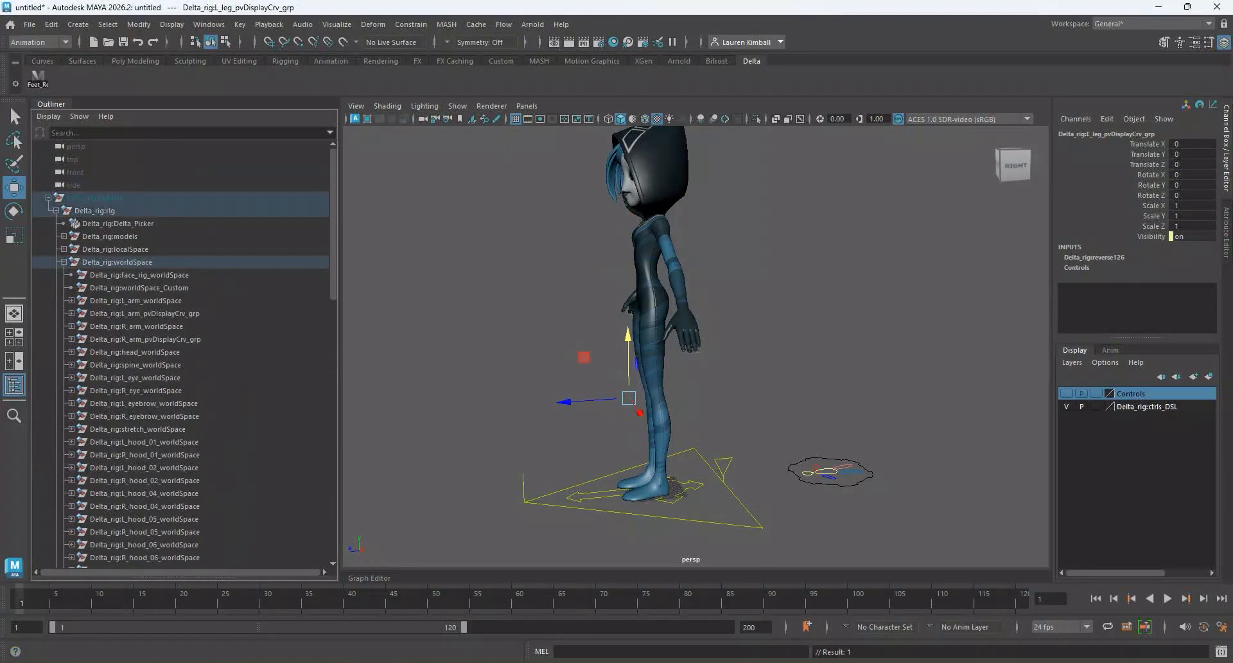
Collapse the Delta_rig:rigMain hierarchy in the Outliner, clear the selection, and toggle the Controls layer's visibility on and off.
left_click(64, 262)
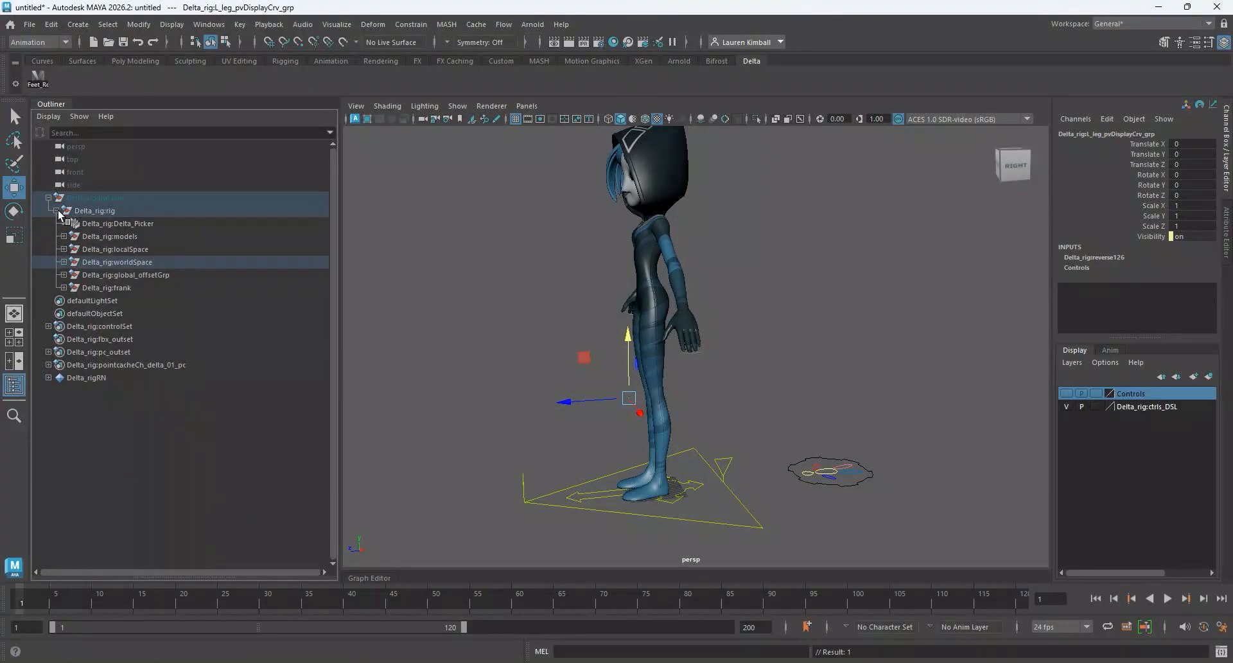
left_click(56, 211)
left_click(48, 197)
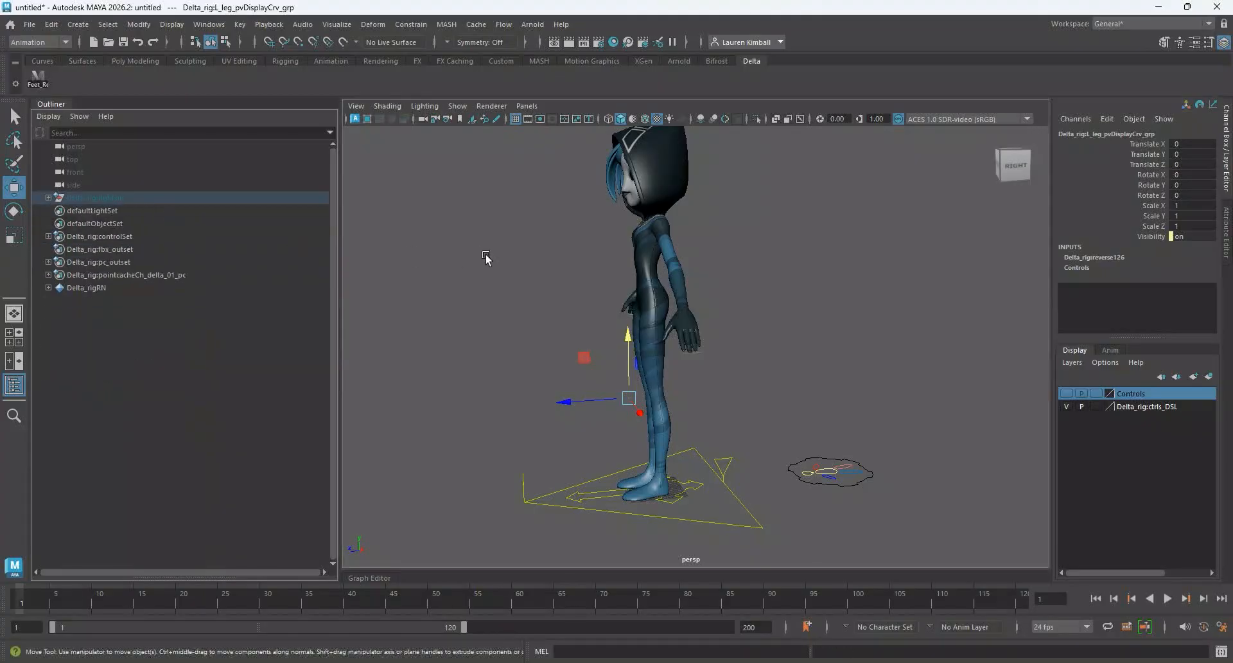
left_click(483, 248)
left_click_drag(483, 248, 506, 268, "alt")
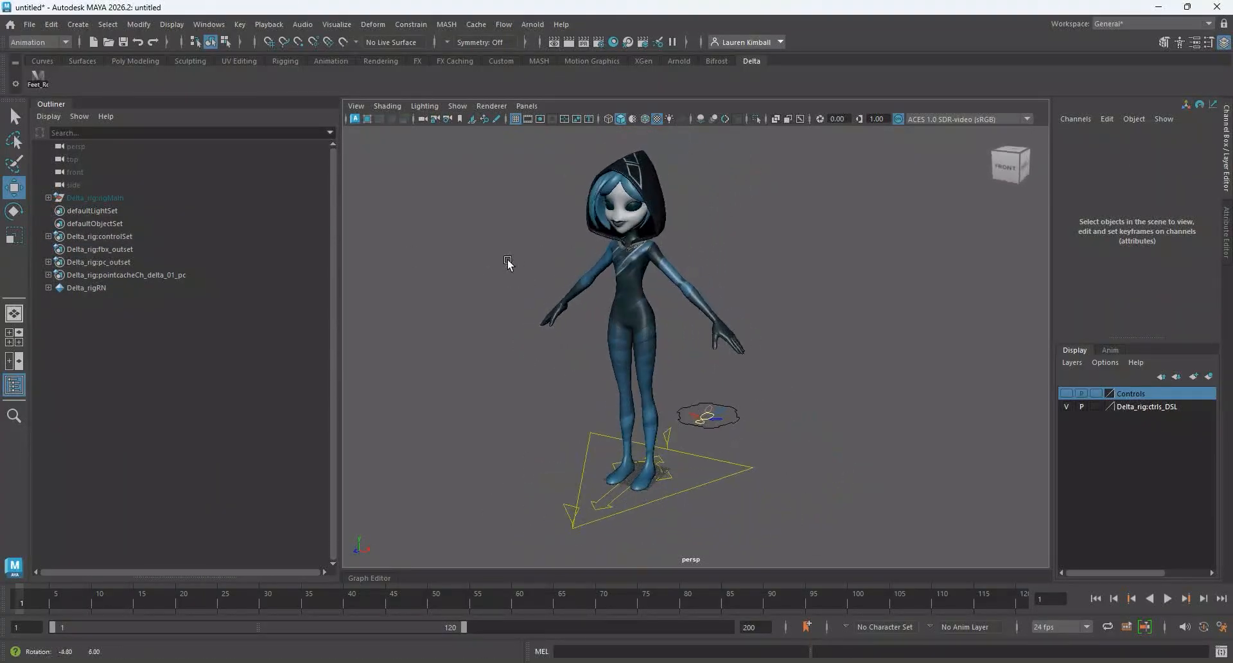
left_click(1067, 393)
left_click(1068, 393)
Add the settings controls on the floor behind the character to the Controls display layer.
left_click_drag(748, 304, 684, 302, "alt")
left_click_drag(757, 387, 857, 484)
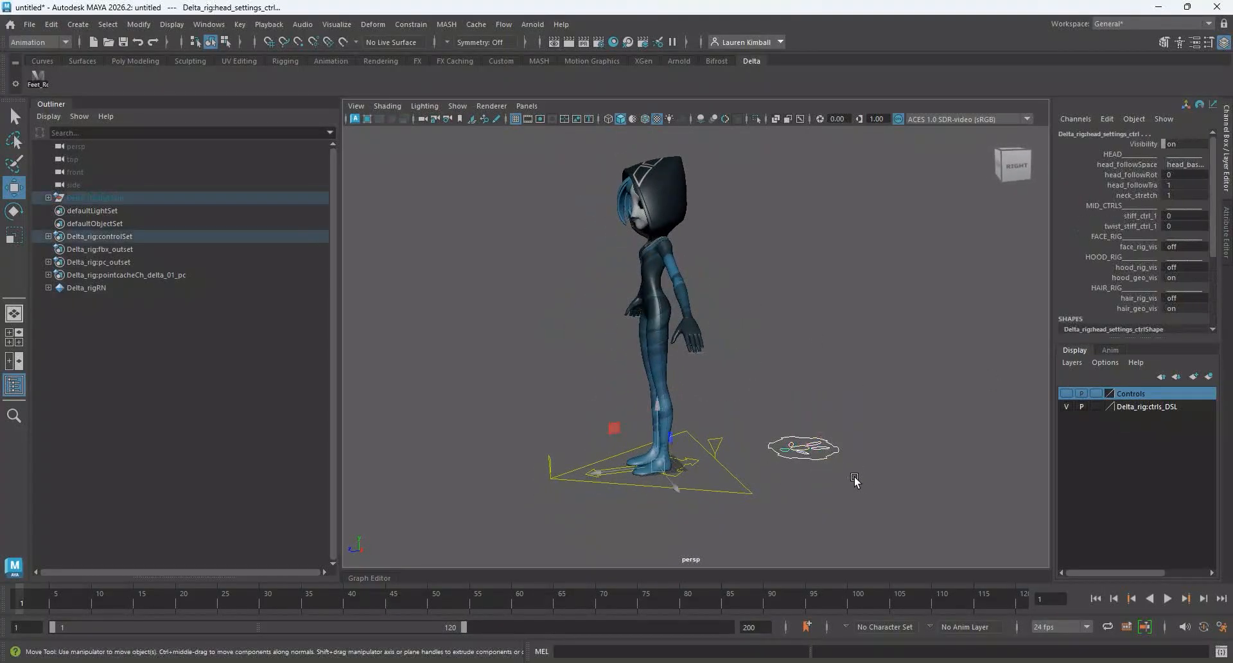
right_click(1135, 396)
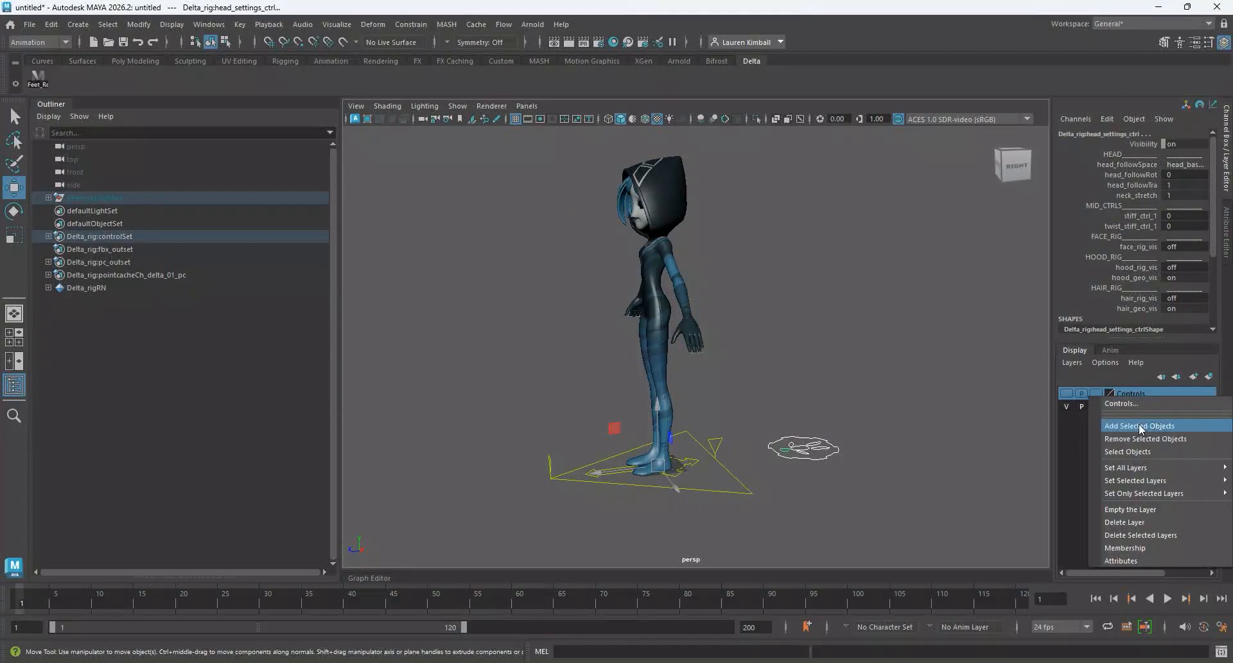
left_click(1139, 424)
left_click(864, 358)
left_click_drag(714, 364, 801, 357, "alt")
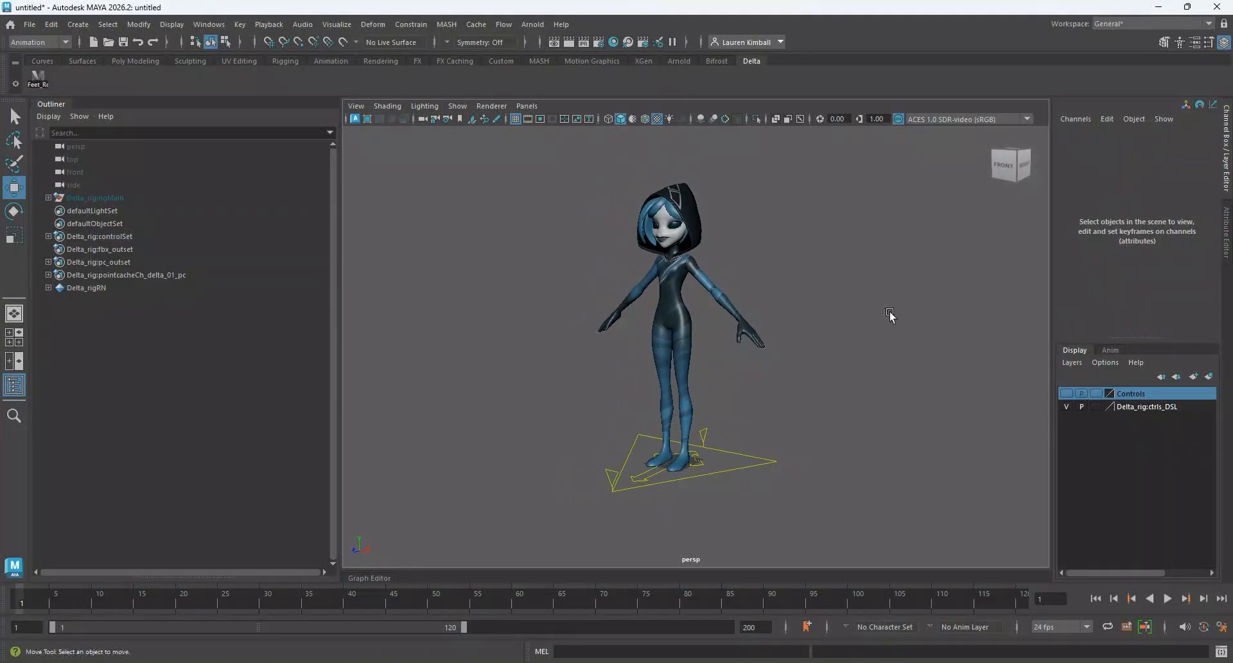
Toggle the Controls display layer's visibility repeatedly to check which rig controls and guide lines it hides.
left_click(1068, 392)
left_click(1067, 392)
left_click(1067, 393)
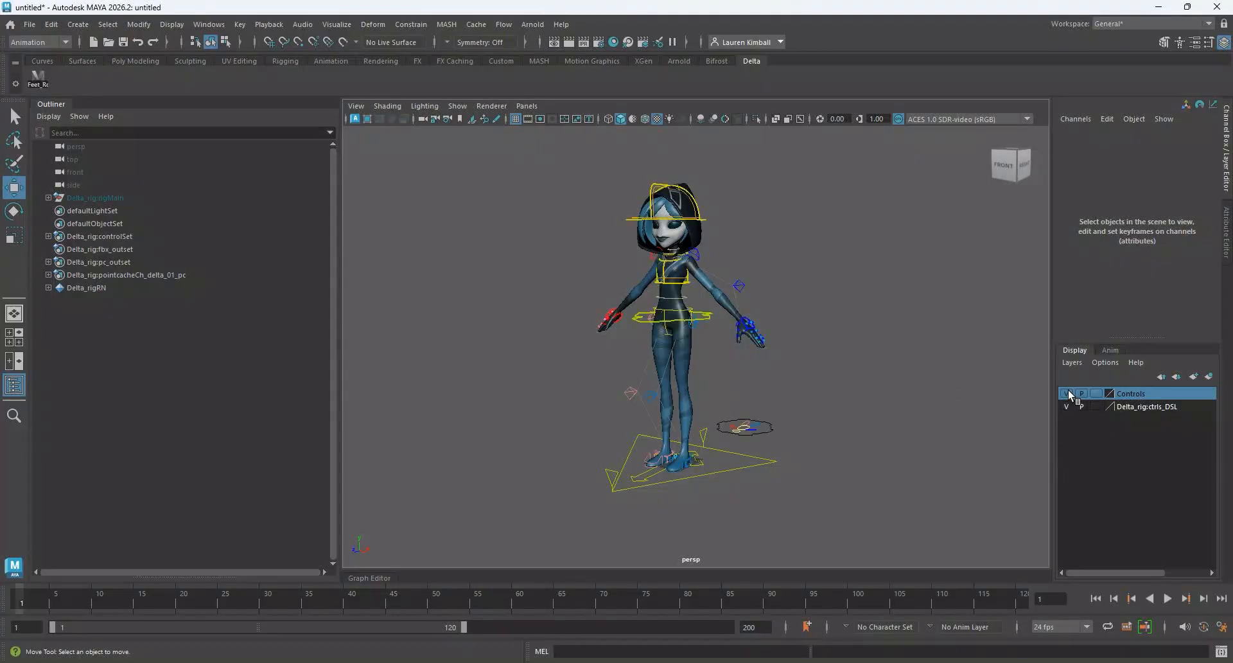
left_click(1067, 393)
left_click(1067, 392)
left_click(1067, 392)
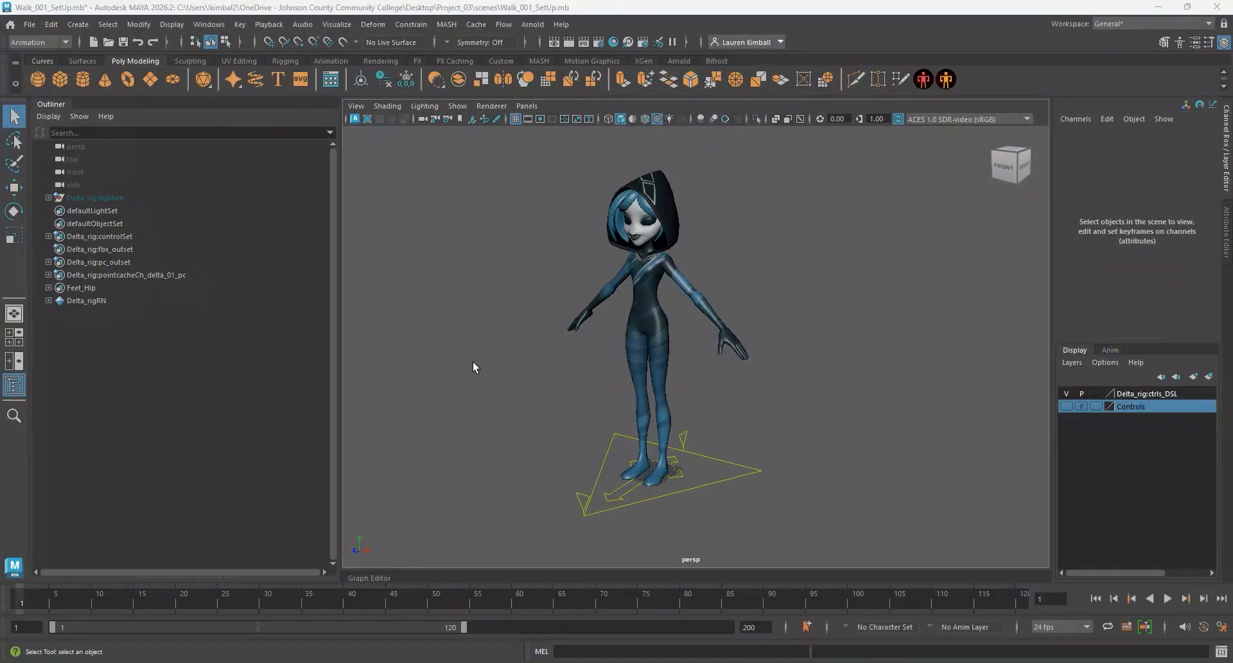
In the Walk_001_SetUp scene, make the Controls display layer visible and frame the character's lower body and feet.
mouse_move(452, 348)
left_mouse_down("alt")
mouse_move(471, 360)
mouse_move(456, 349)
left_mouse_up("alt")
scroll(476, 364, "up", 1)
middle_click_drag(477, 364, 477, 361, "alt")
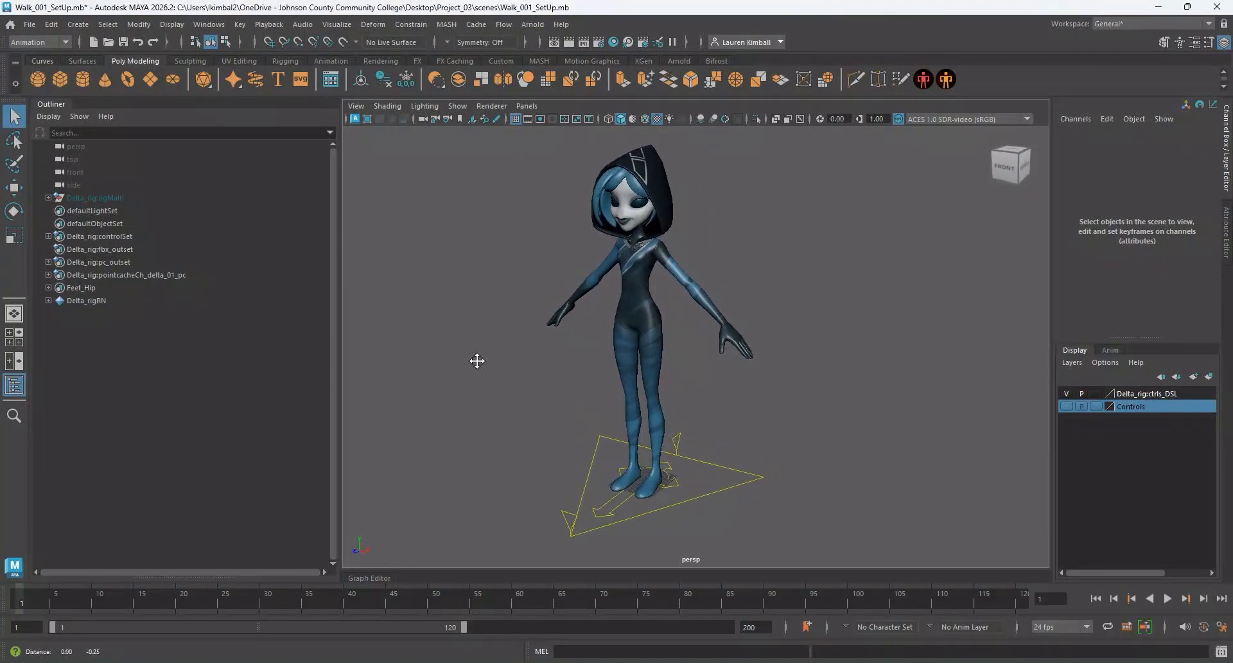
left_click(1066, 405)
left_click_drag(722, 479, 650, 455, "alt")
middle_click_drag(650, 454, 642, 403, "alt")
scroll(655, 414, "up", 3)
middle_click_drag(730, 368, 783, 461, "alt")
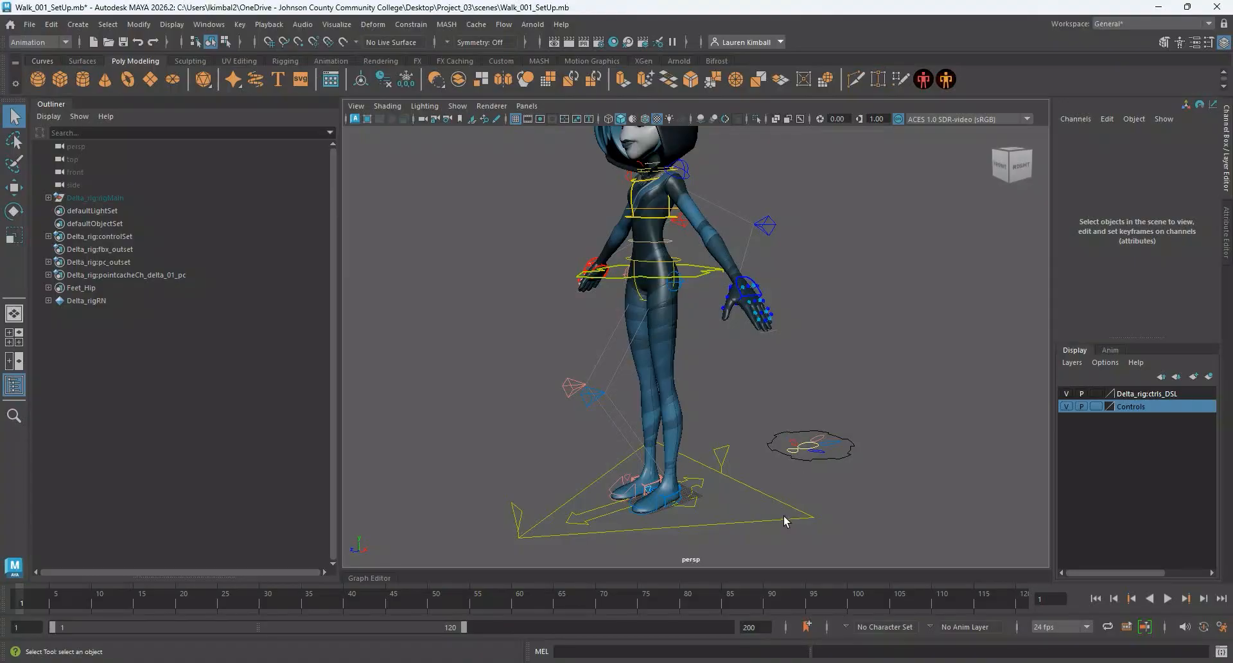
In the side view, select the heel and ball controls of both feet and remove them from the Controls display layer.
key("space")
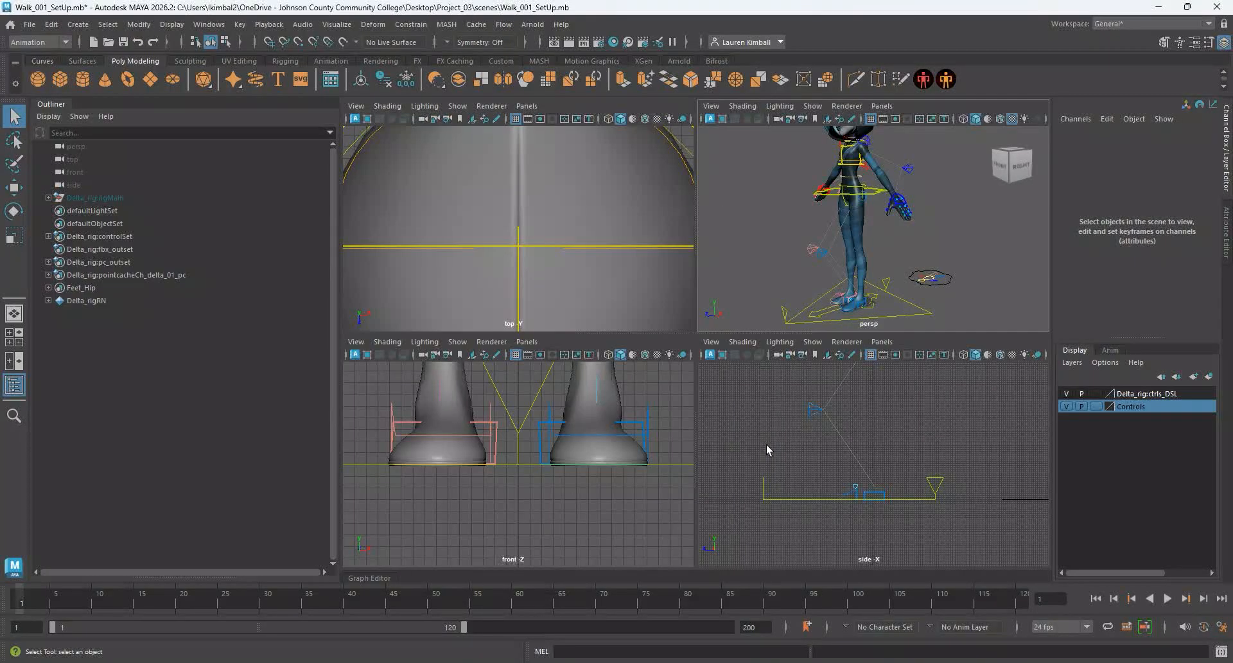
key("space")
right_click_drag(648, 456, 710, 543, "alt")
left_click_drag(559, 376, 760, 435)
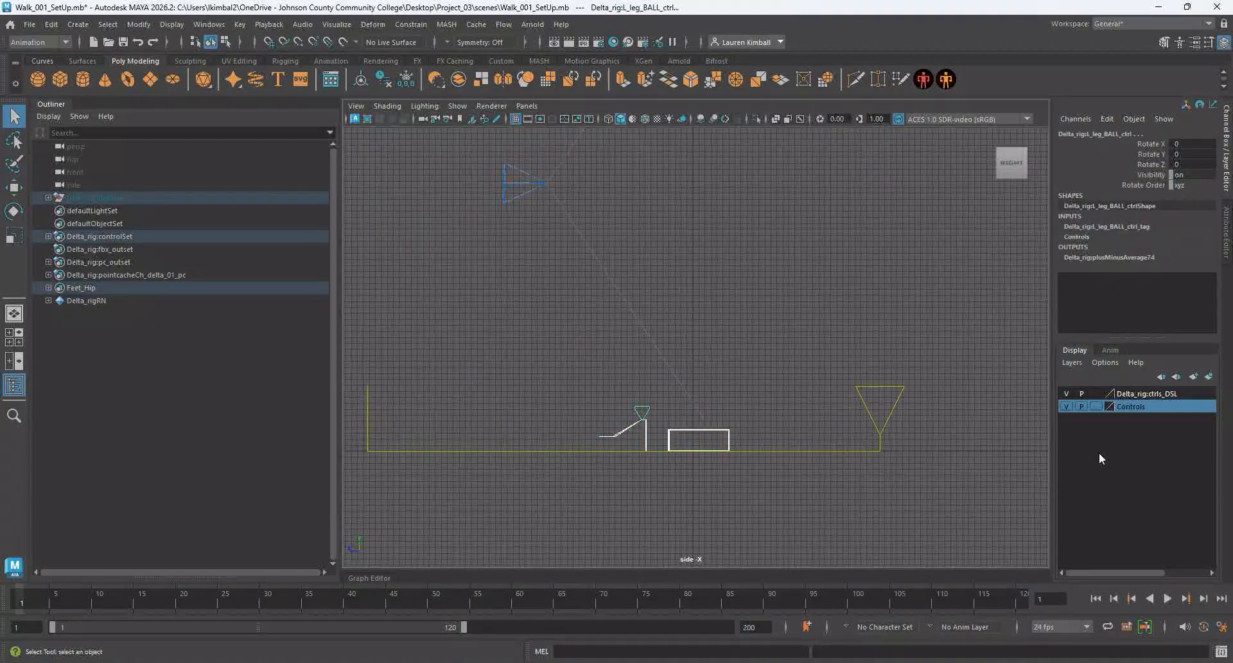
right_click(1121, 407)
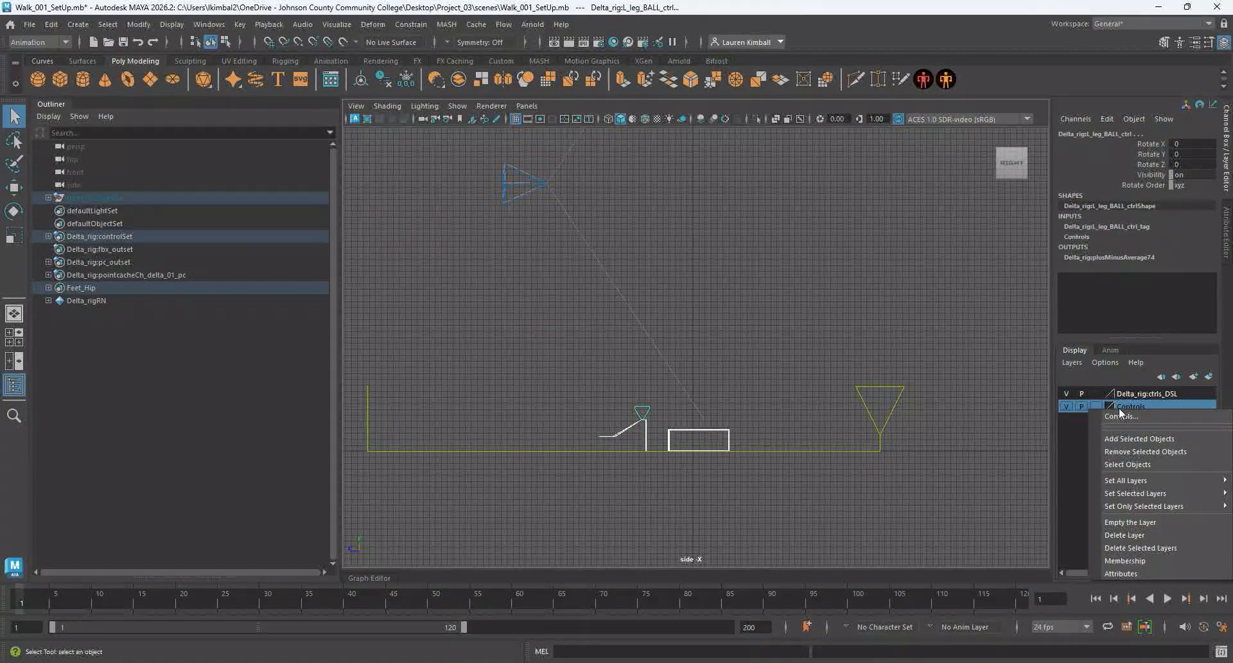
left_click(1136, 452)
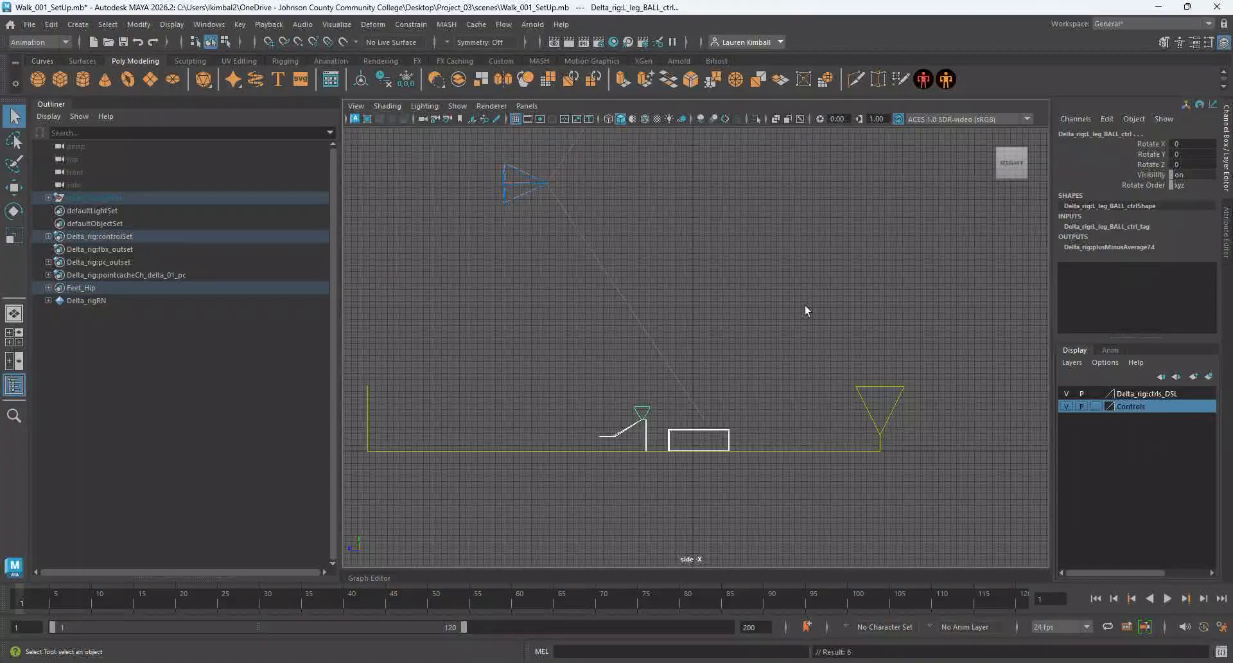
right_click(1113, 406)
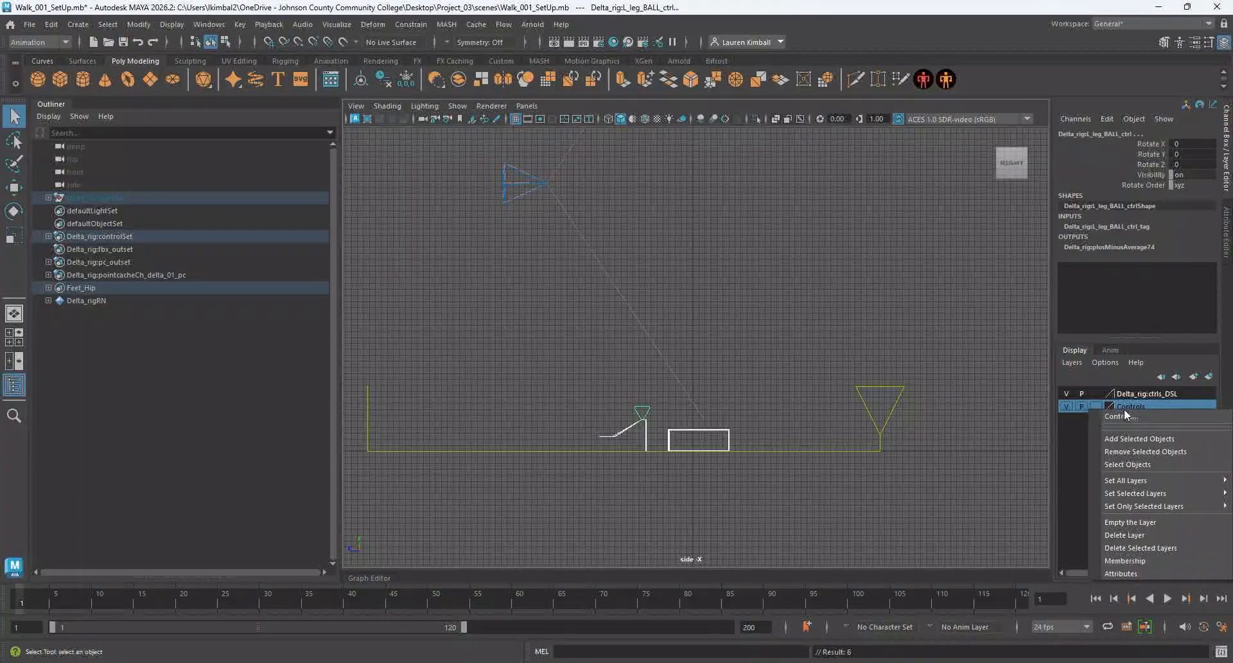
left_click(845, 302)
Back in the perspective view, remove the spine_pelvisMain_ctrl hip control from the Controls display layer.
key("space")
key("space")
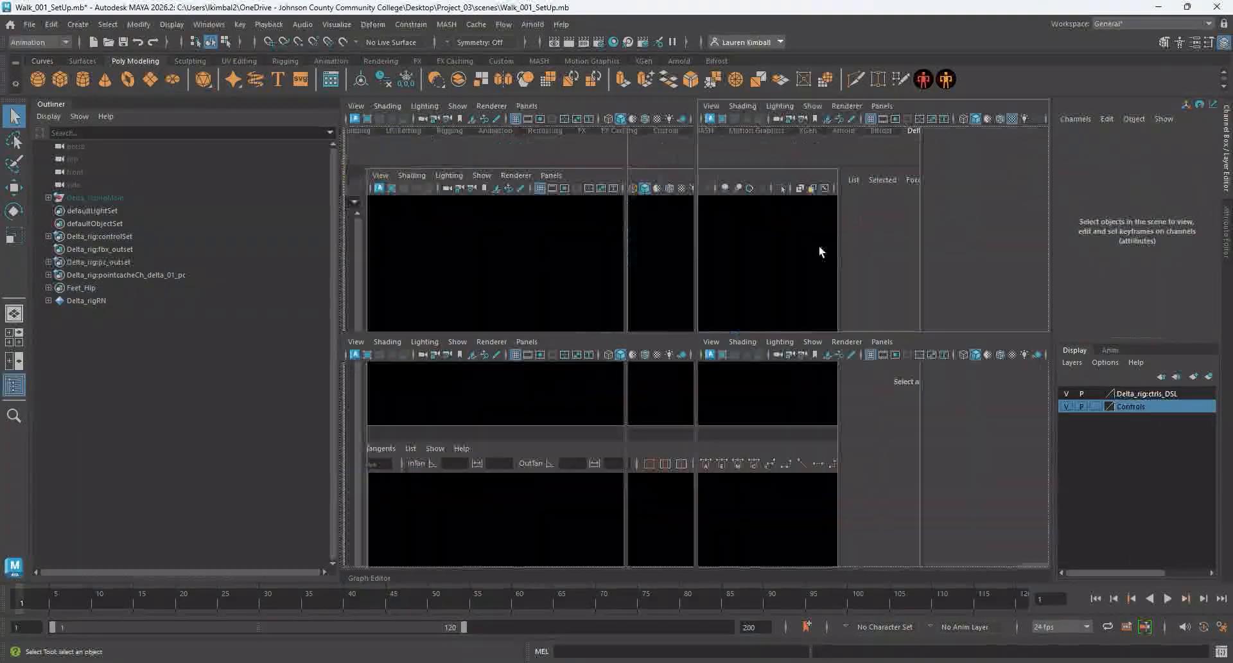
scroll(737, 337, "up", 5)
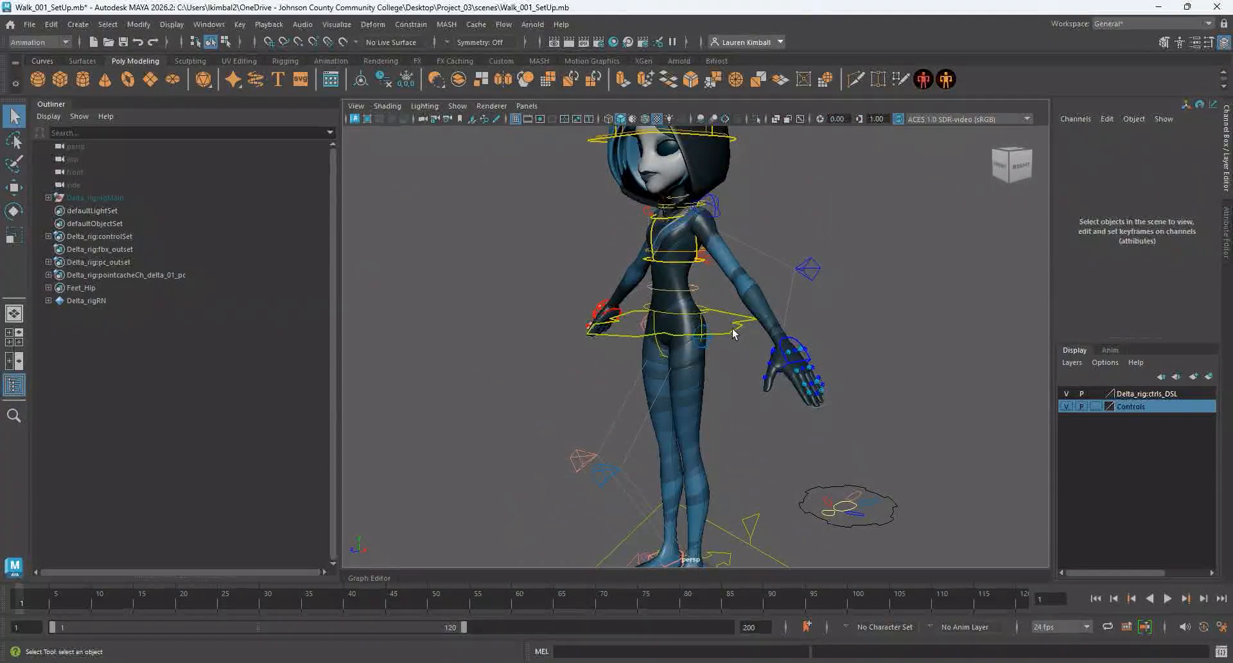
left_click(738, 333)
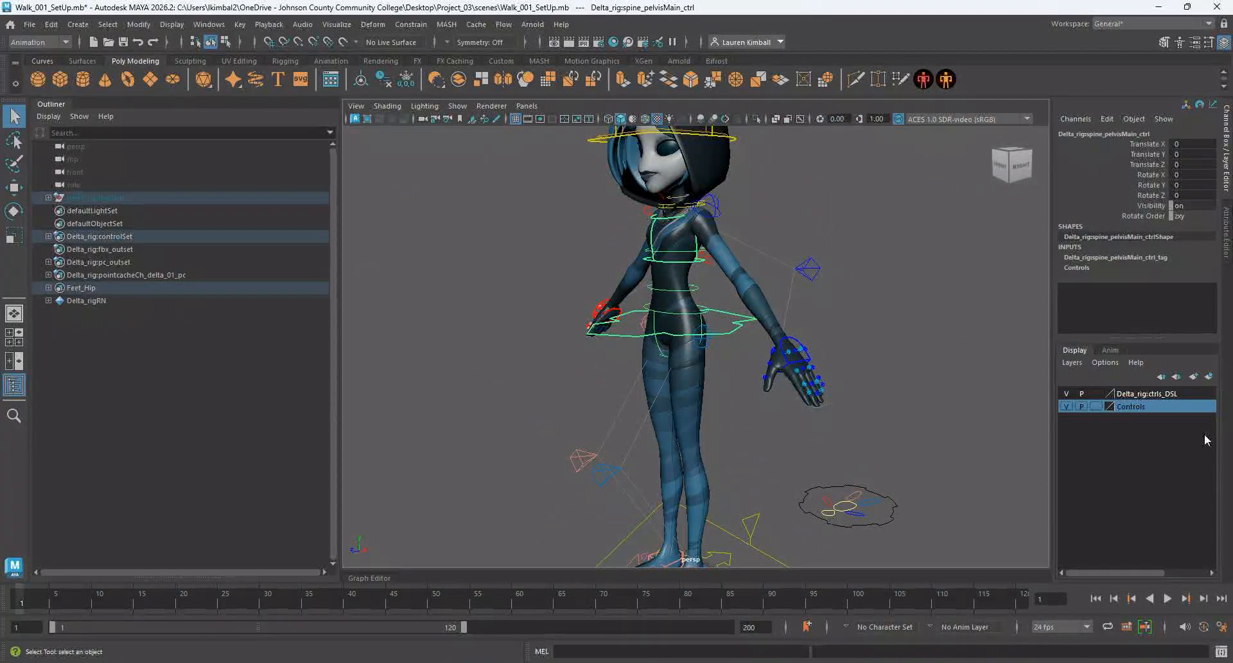
right_click(1138, 410)
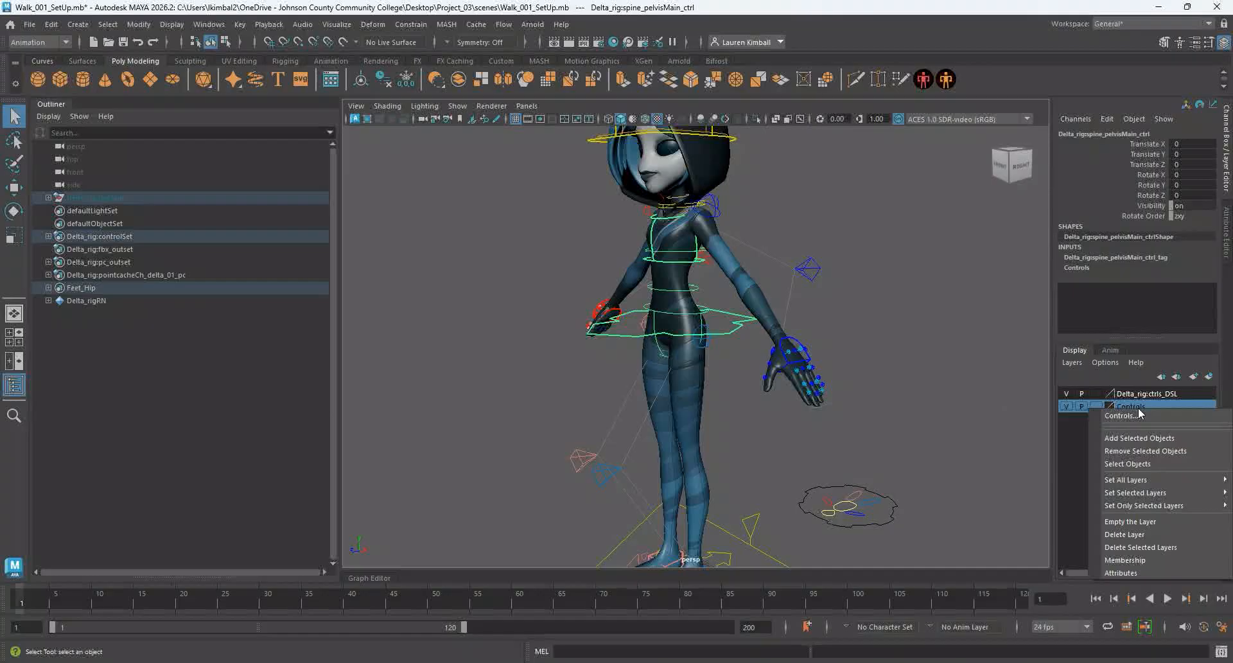
left_click(1150, 450)
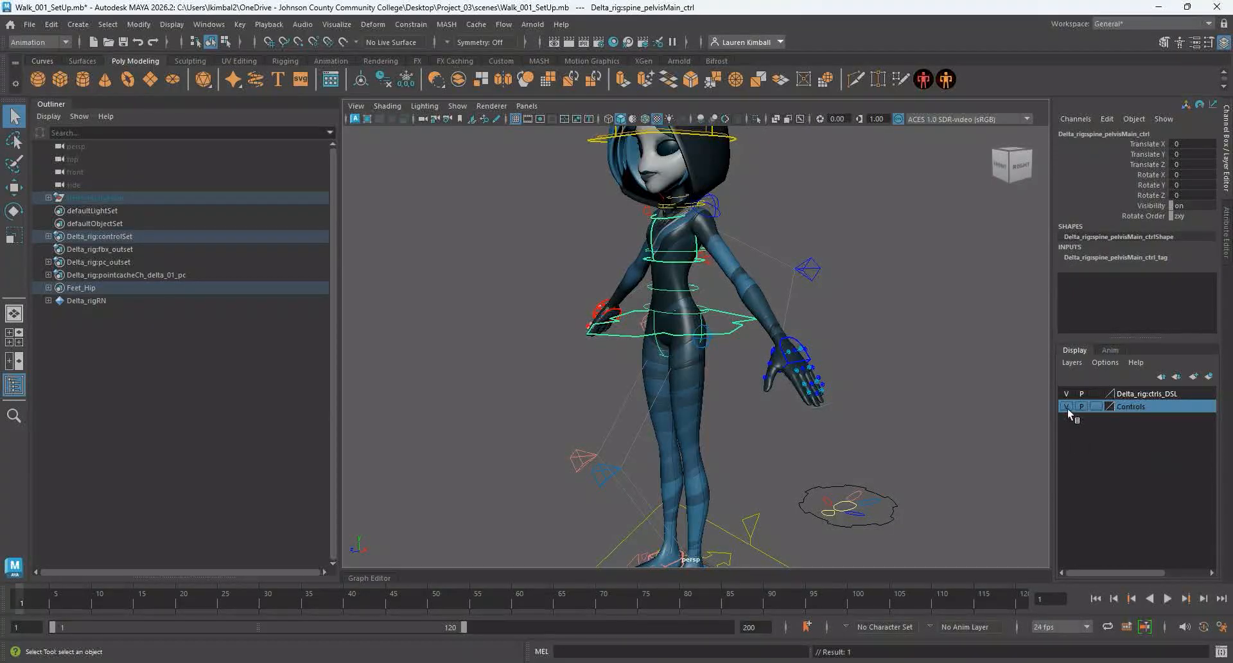
Hide the Controls display layer, clear the selection, and inspect the hip and foot controls from several angles.
left_click(1066, 407)
left_click_drag(966, 408, 844, 391, "alt")
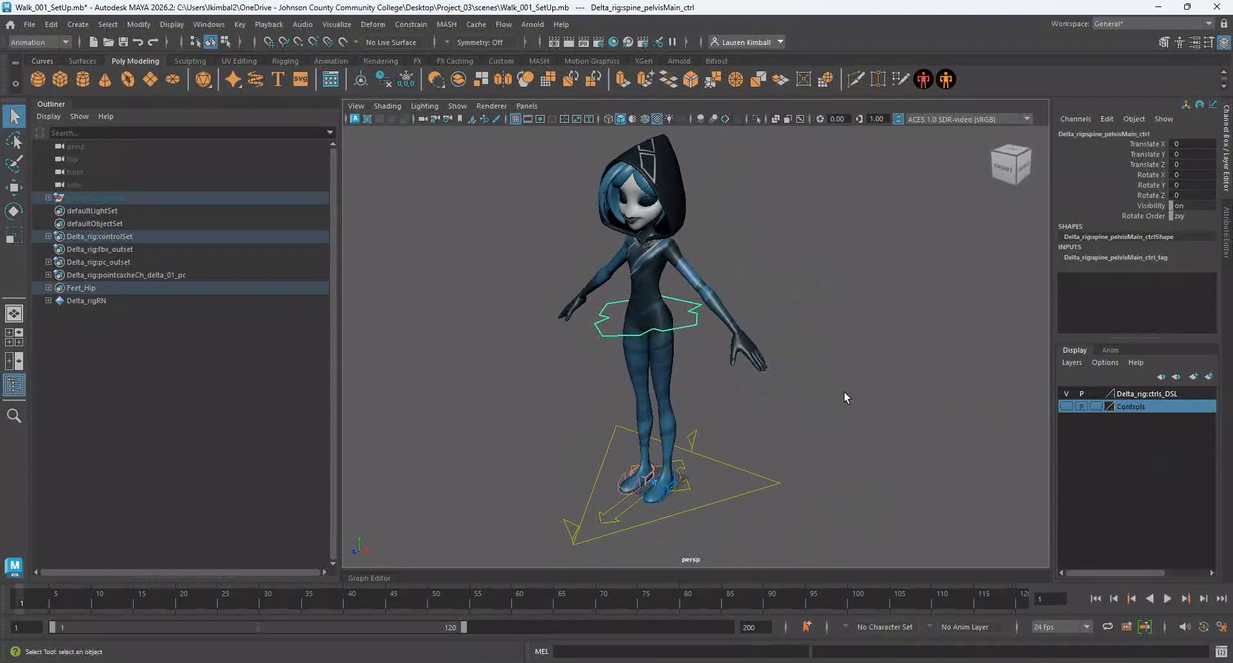
left_click(557, 407)
left_click_drag(556, 407, 670, 282, "alt")
left_click(668, 281)
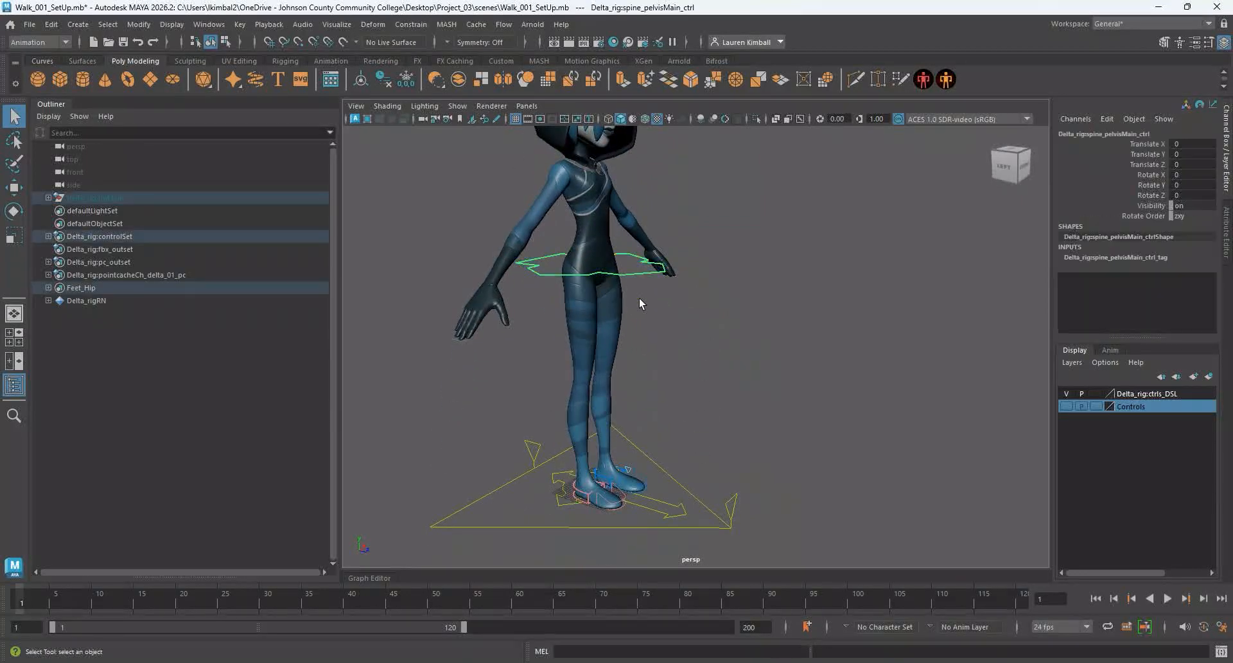
left_click(600, 482)
left_click(605, 483)
left_click(795, 445)
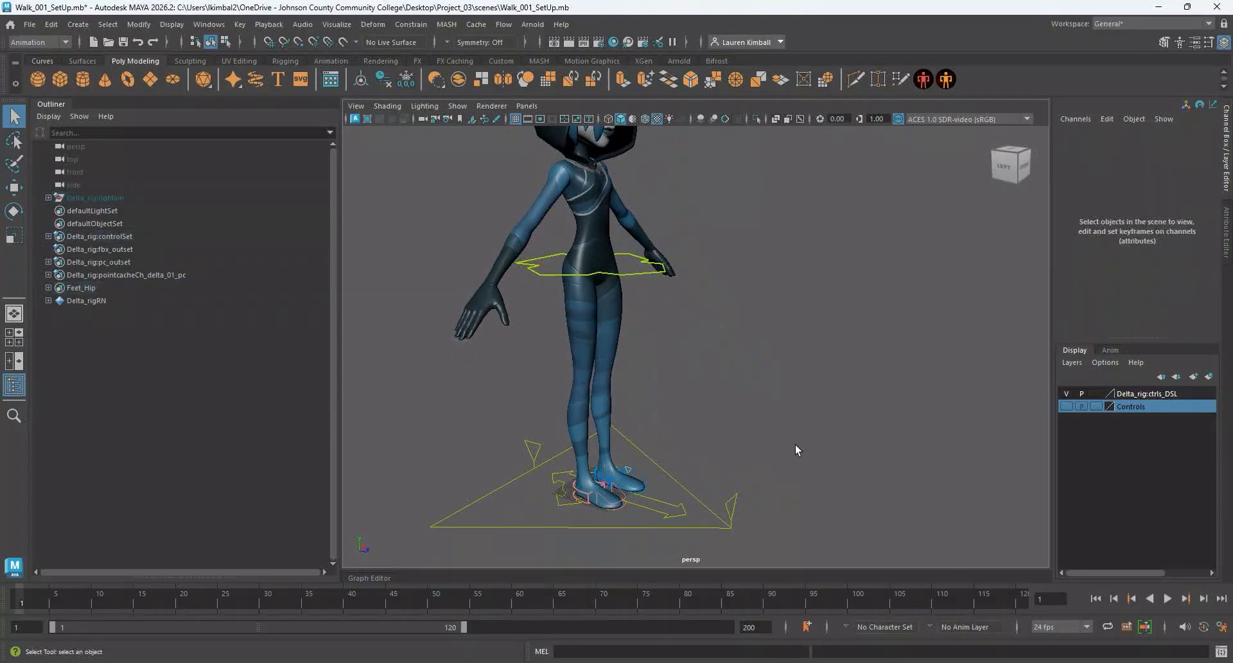
left_click_drag(795, 444, 748, 434, "alt")
right_click_drag(748, 434, 567, 403, "alt")
left_click_drag(567, 404, 537, 449, "alt")
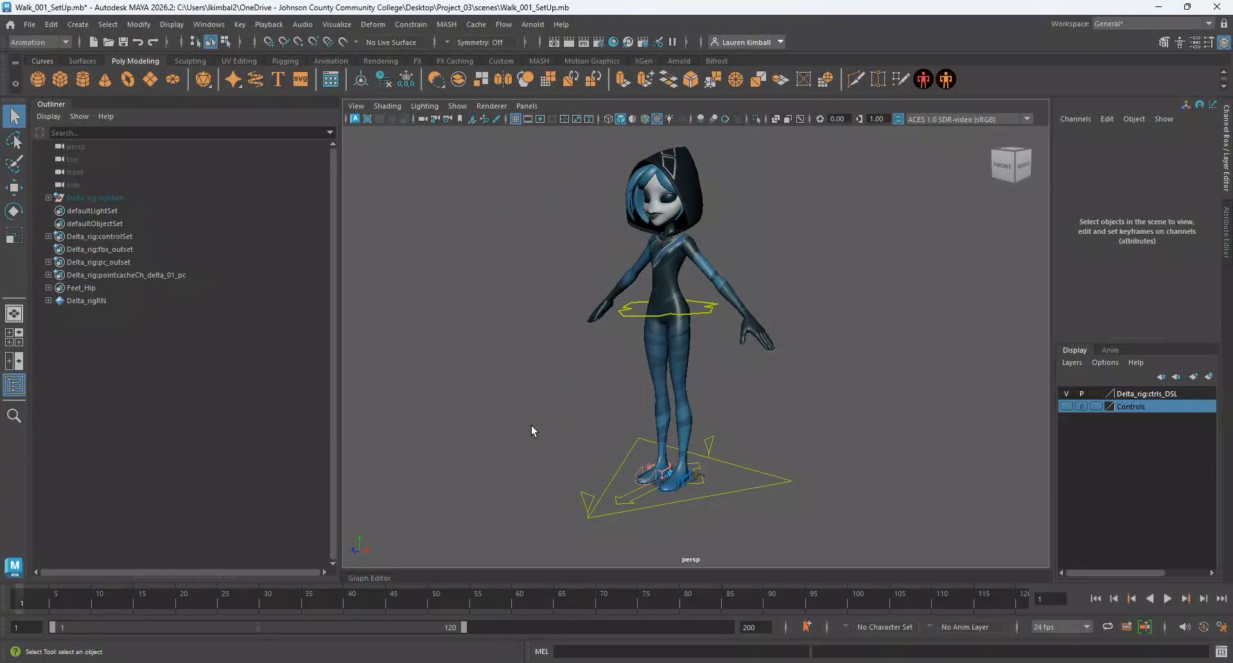
left_click_drag(479, 357, 486, 360, "alt")
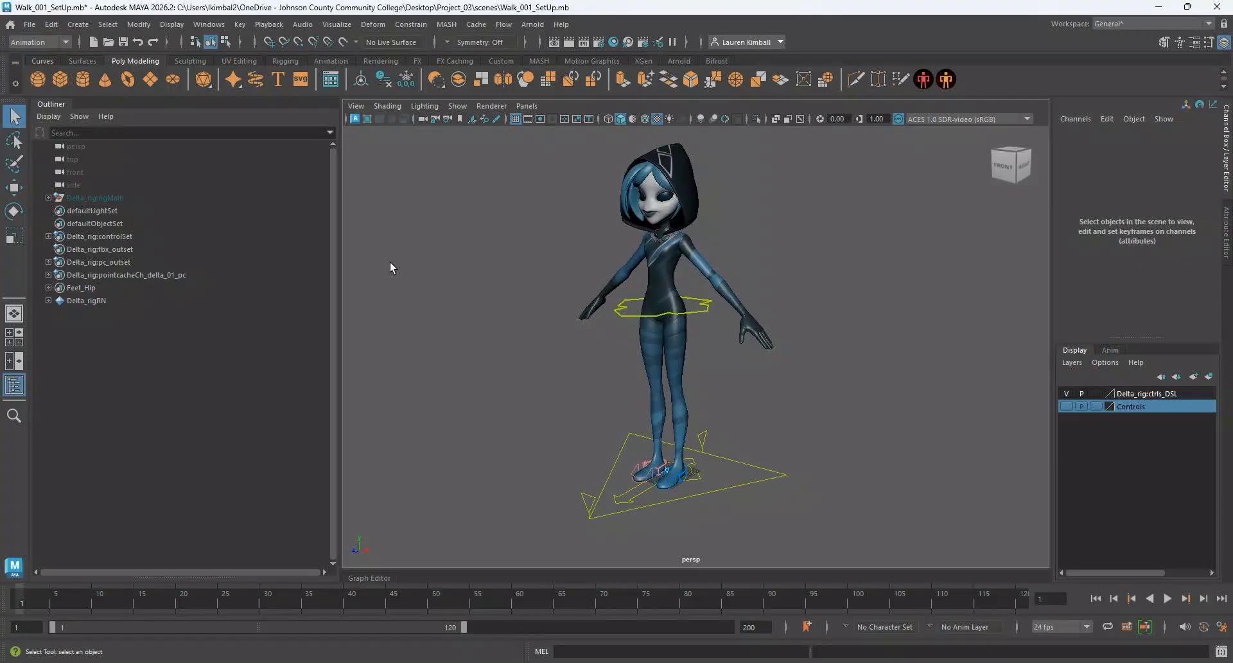
Save the scene as Walk_001_SetUp.mb in Maya Binary format in the Project_03 scenes folder, replacing the existing file.
left_click(30, 23)
left_click(71, 83)
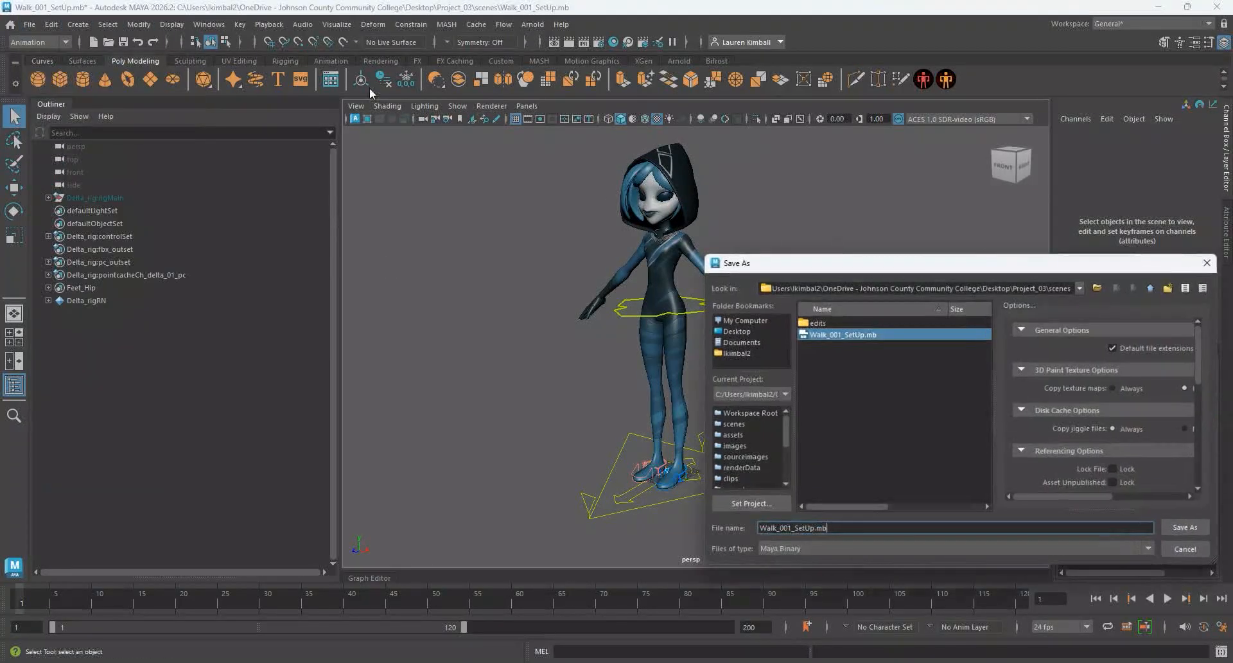
left_click_drag(789, 260, 338, 223)
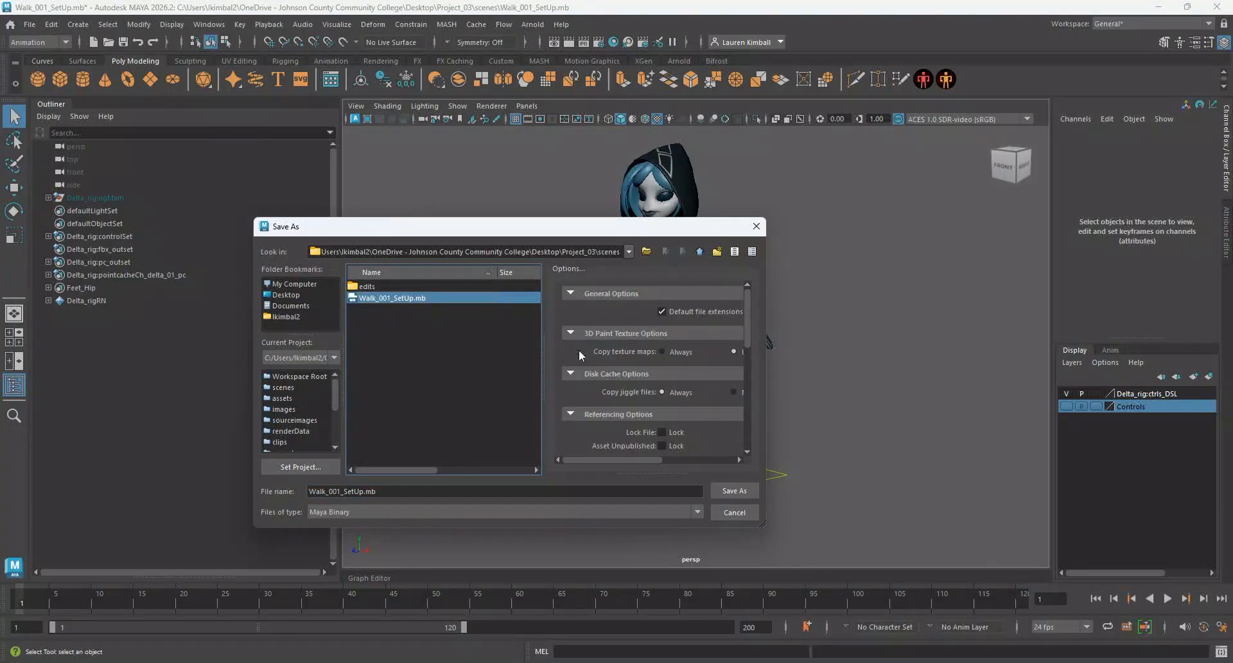
left_click_drag(503, 225, 449, 216)
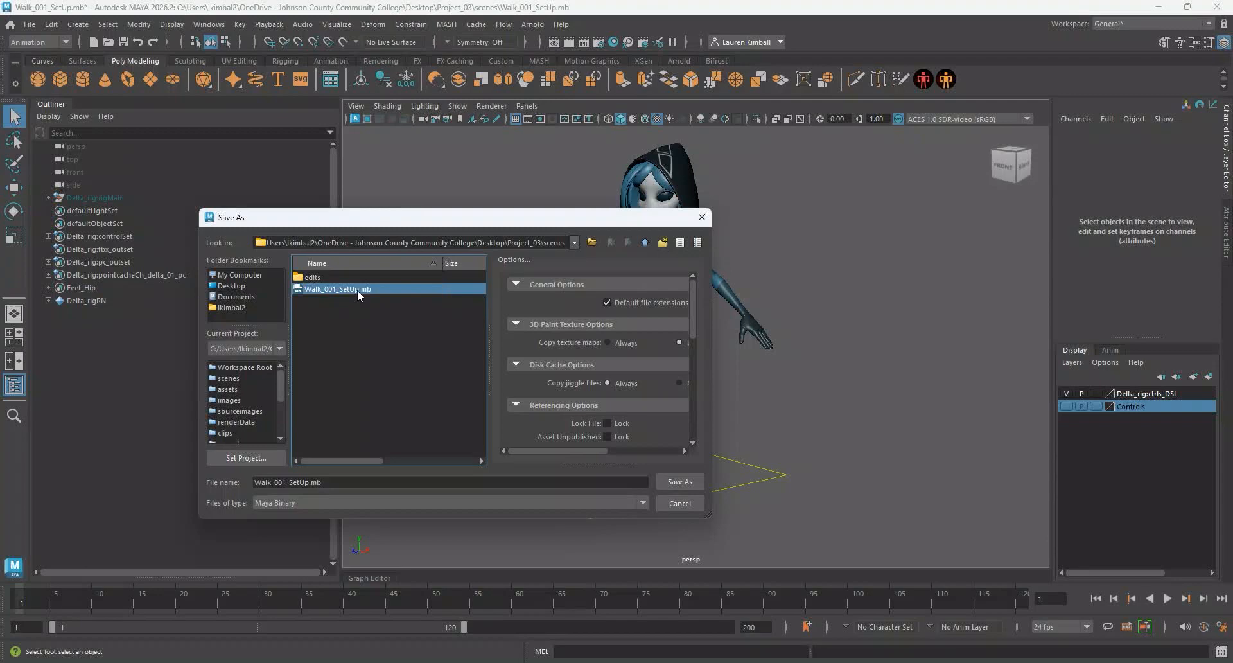
left_click(688, 483)
left_click(474, 380)
left_click(678, 481)
left_click(416, 381)
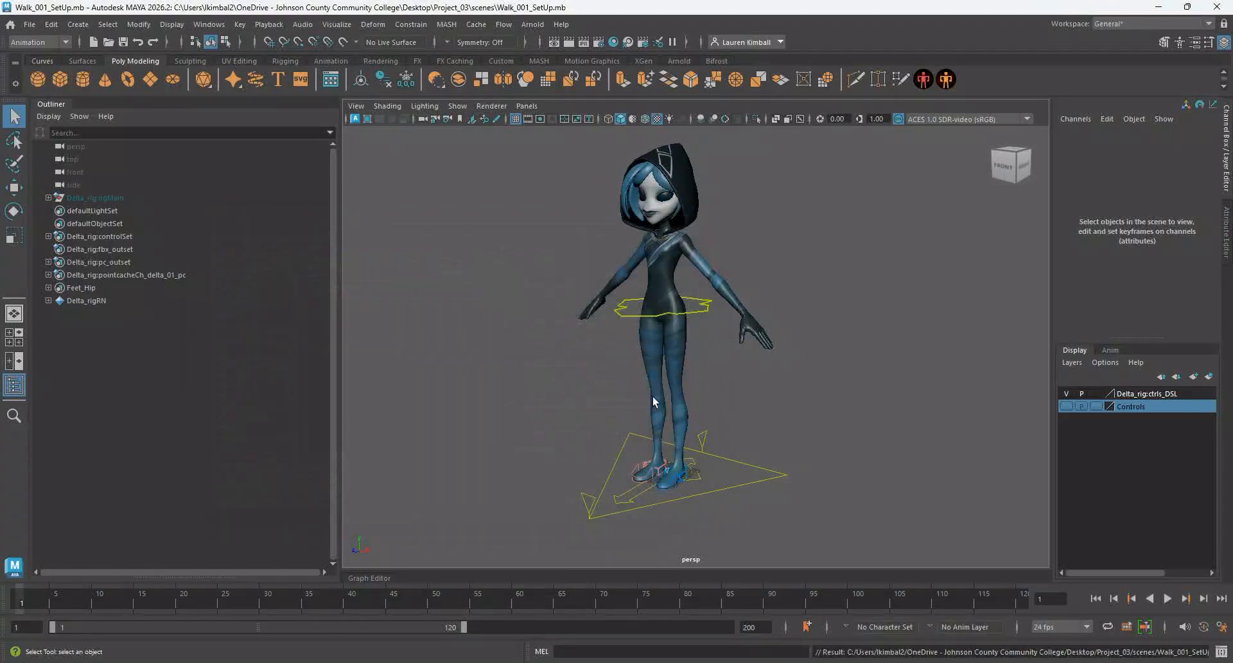
Select the pelvis main control and both leg IK controls to review the main walk controls, and clear the selection.
left_click_drag(687, 398, 569, 406, "alt")
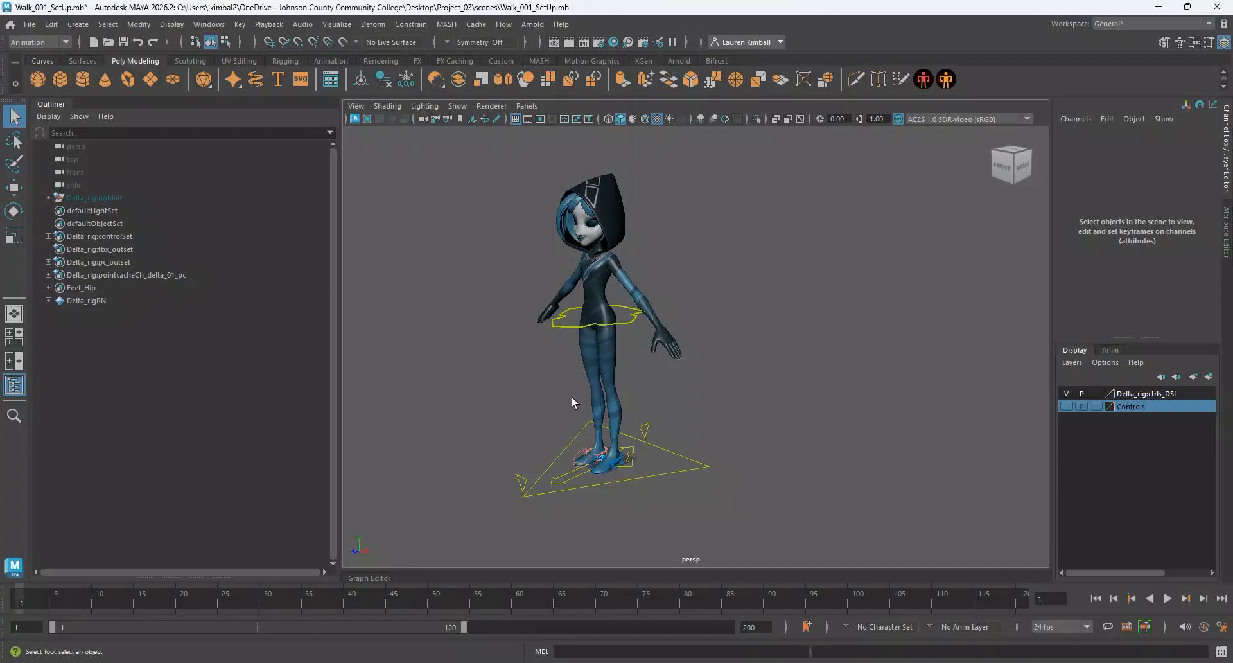
scroll(571, 395, "up", 3)
left_click(574, 289)
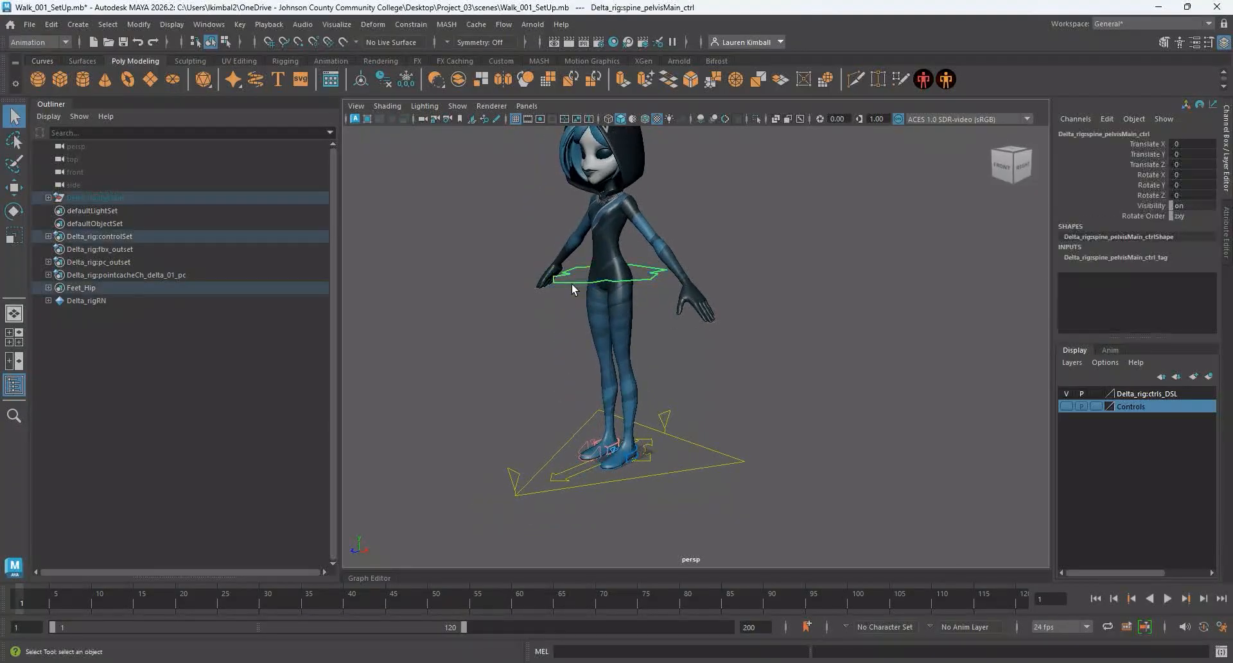
left_click(607, 448)
scroll(639, 492, "up", 2)
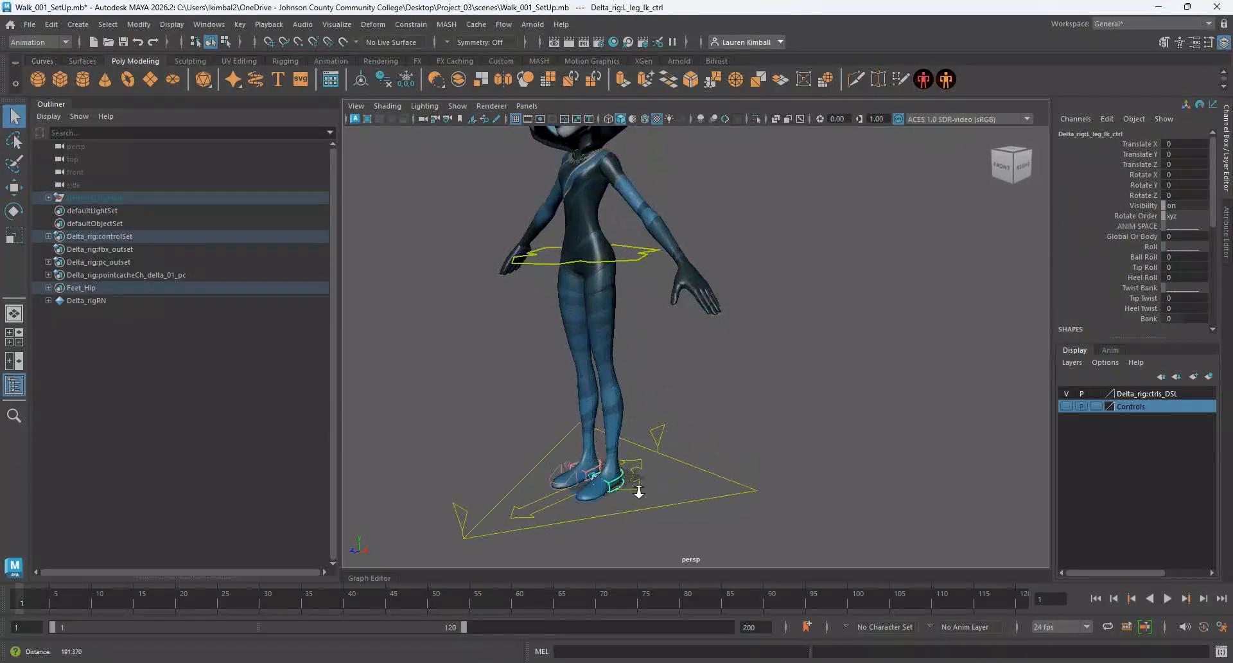
scroll(639, 491, "up", 1)
middle_click_drag(639, 491, 666, 453, "alt")
left_click(610, 443, "shift")
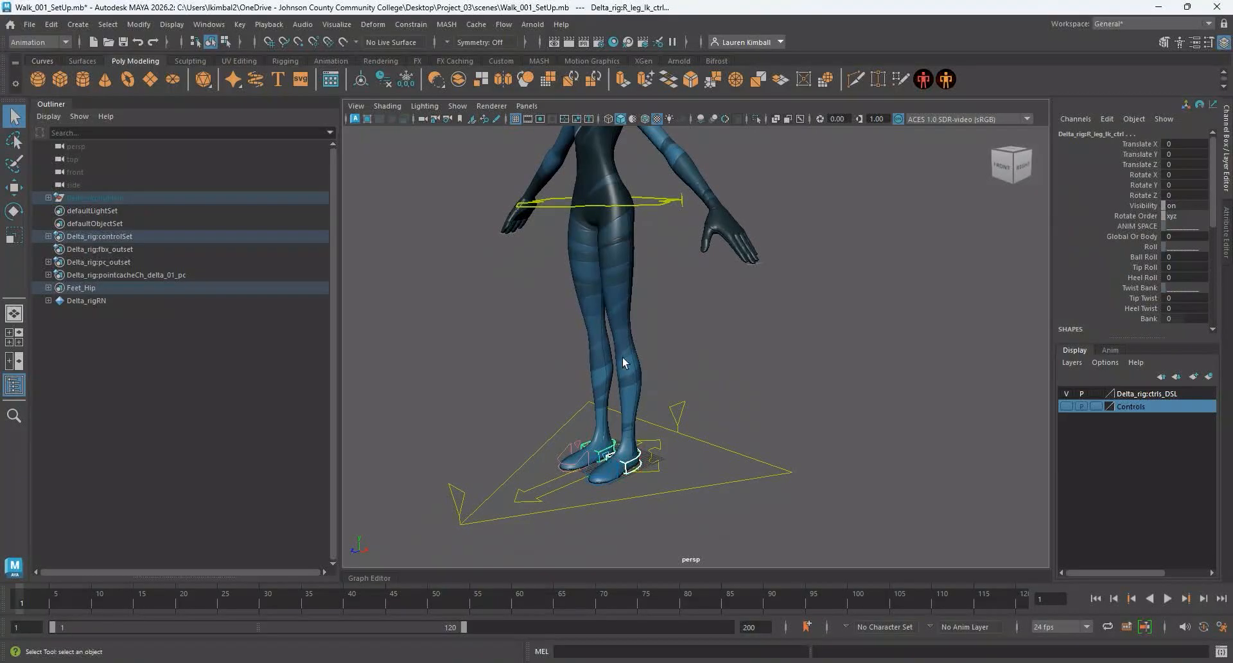
left_click(646, 199, "shift")
left_click(722, 488)
Examine the feet up close from the character's side and select the R_leg_BALL_ctrl ball control.
left_click_drag(723, 491, 626, 453, "alt")
right_click_drag(626, 453, 655, 391, "alt")
middle_click_drag(655, 391, 591, 276, "alt")
right_click_drag(590, 277, 733, 443, "alt")
left_click_drag(643, 478, 645, 449, "alt")
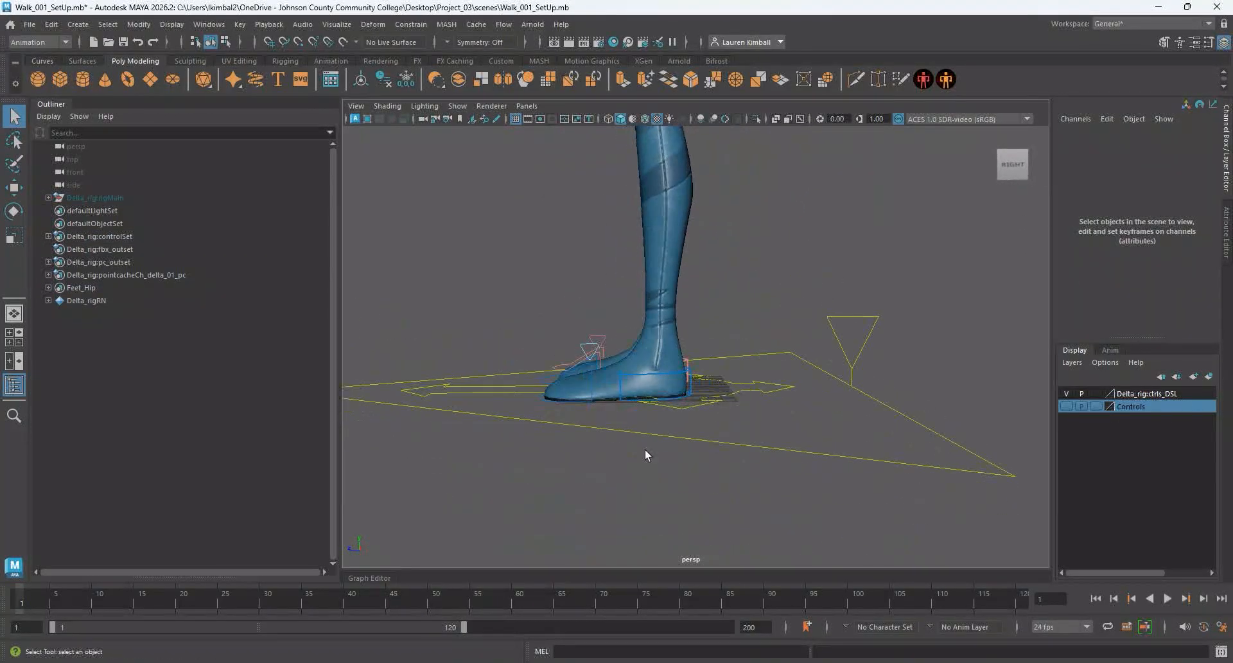
left_click(598, 341)
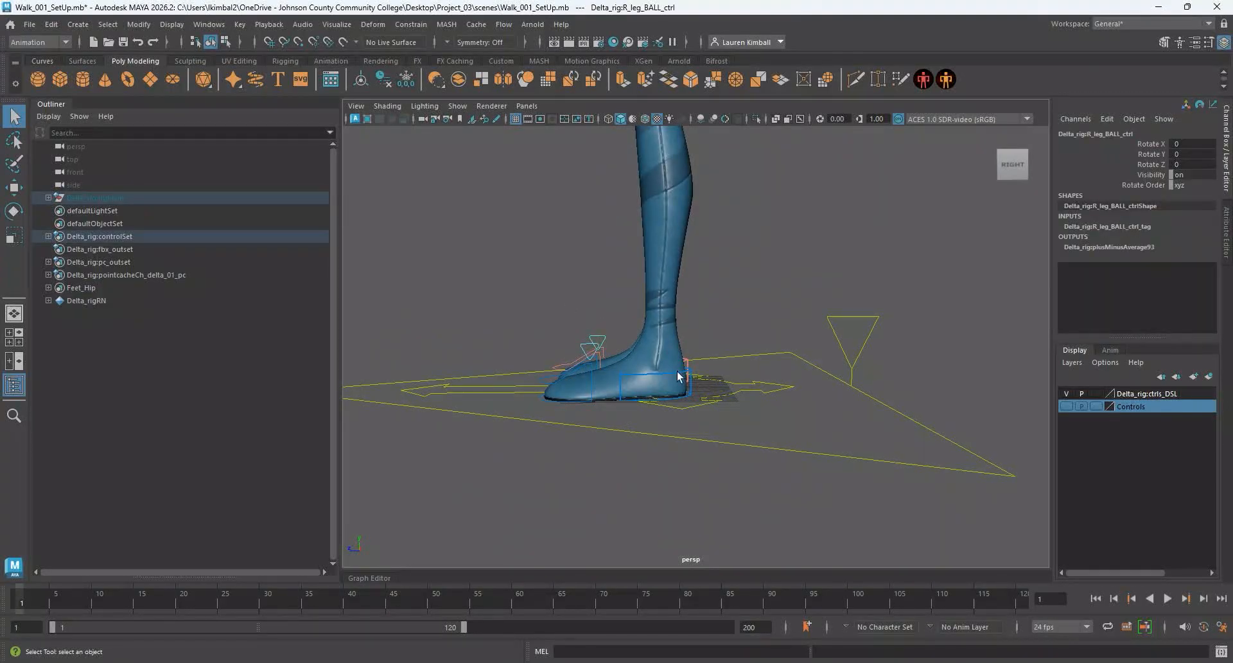
Select the two foot ball controls together in the side view and add them to the Controls display layer.
left_click(471, 294)
key("space")
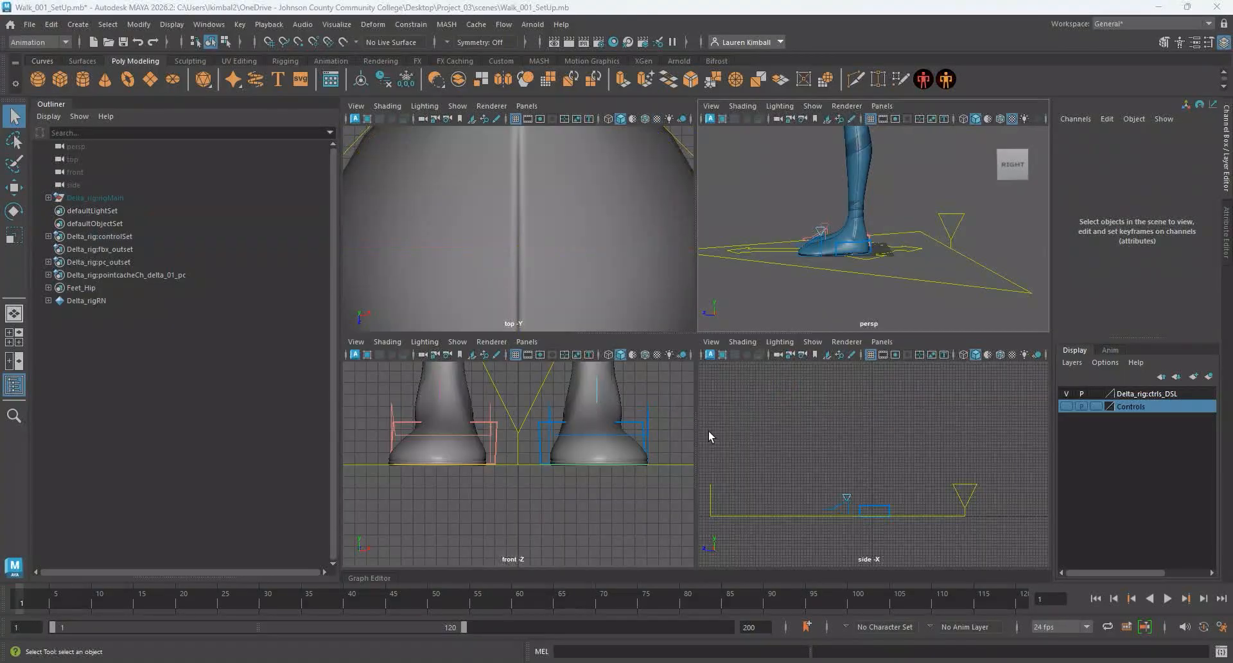
key("space")
left_click_drag(640, 433, 641, 433)
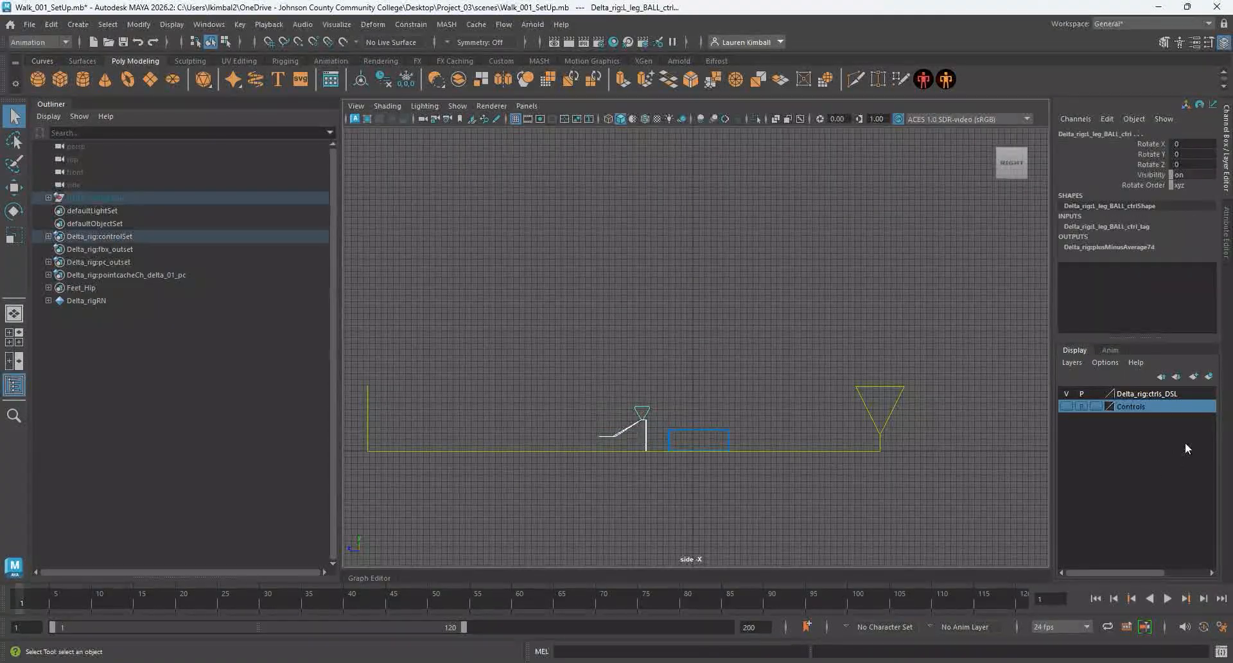
right_click(1125, 421)
left_click(1137, 428)
Return to the perspective view, examine the remaining hip and foot controls on the whole character, and clear the selection.
key("space")
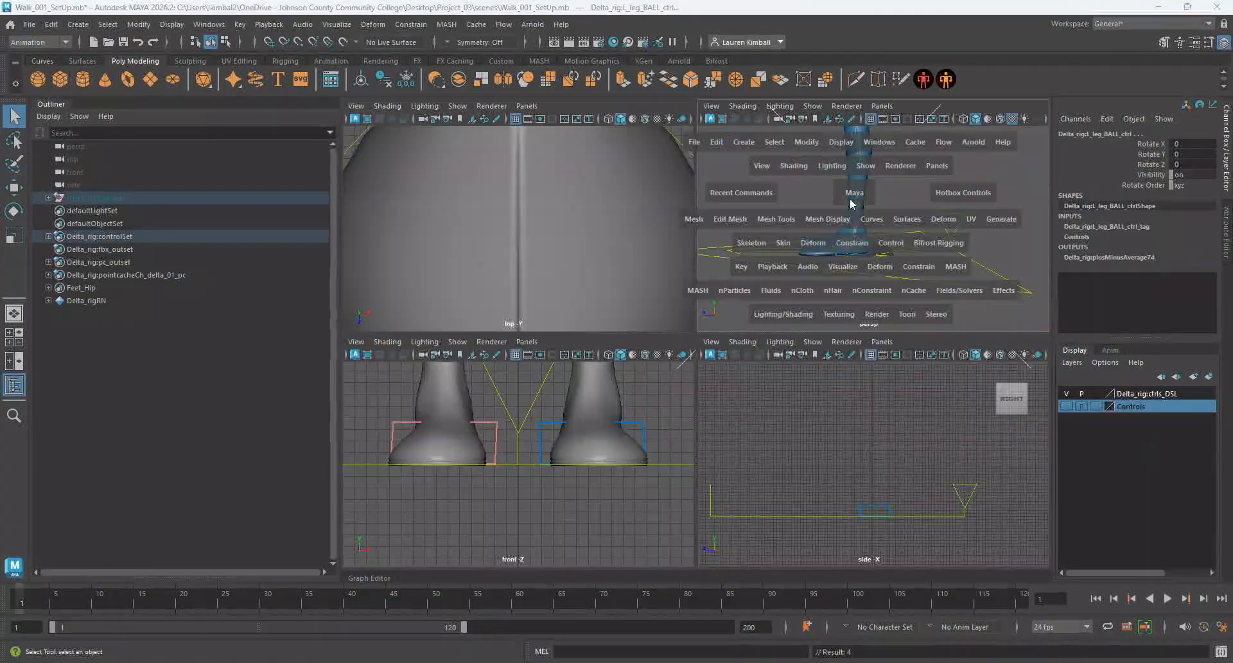
key("space")
right_click_drag(829, 225, 768, 283, "alt")
left_click_drag(768, 283, 735, 317, "alt")
right_click_drag(735, 318, 629, 316, "alt")
middle_click_drag(629, 316, 682, 317, "alt")
right_click_drag(682, 316, 625, 374, "alt")
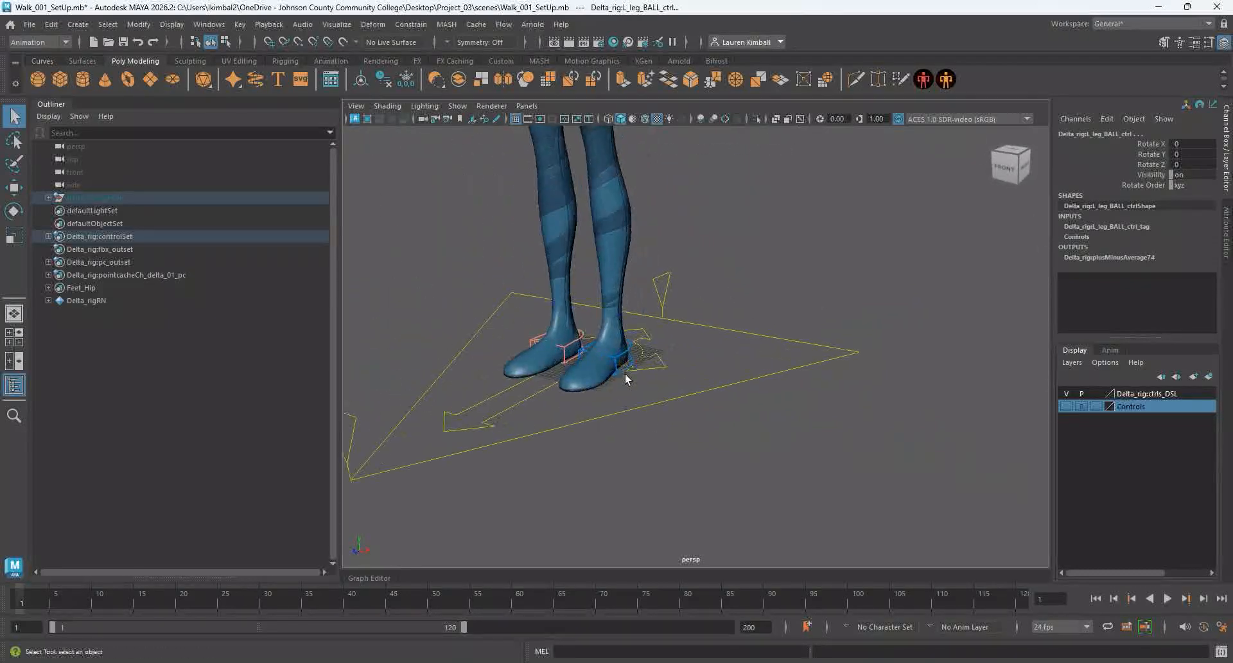
scroll(662, 229, "down", 5)
middle_click_drag(661, 230, 664, 243, "alt")
middle_click_drag(670, 315, 667, 337, "alt")
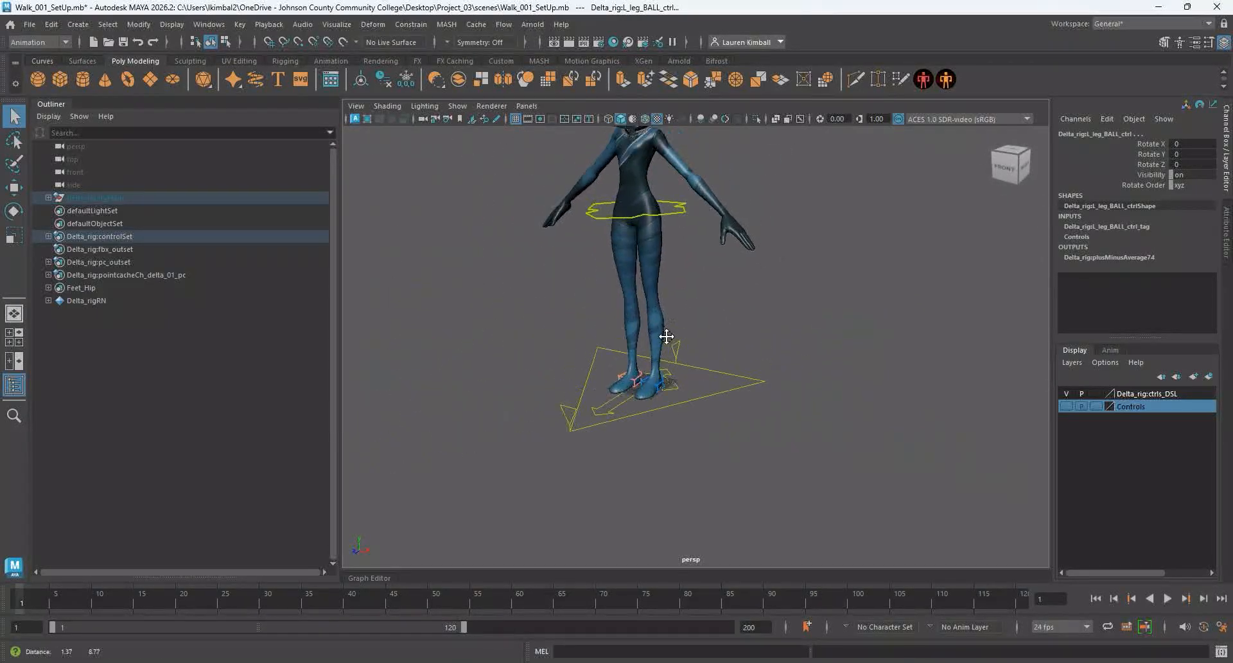
right_click_drag(667, 335, 729, 319, "alt")
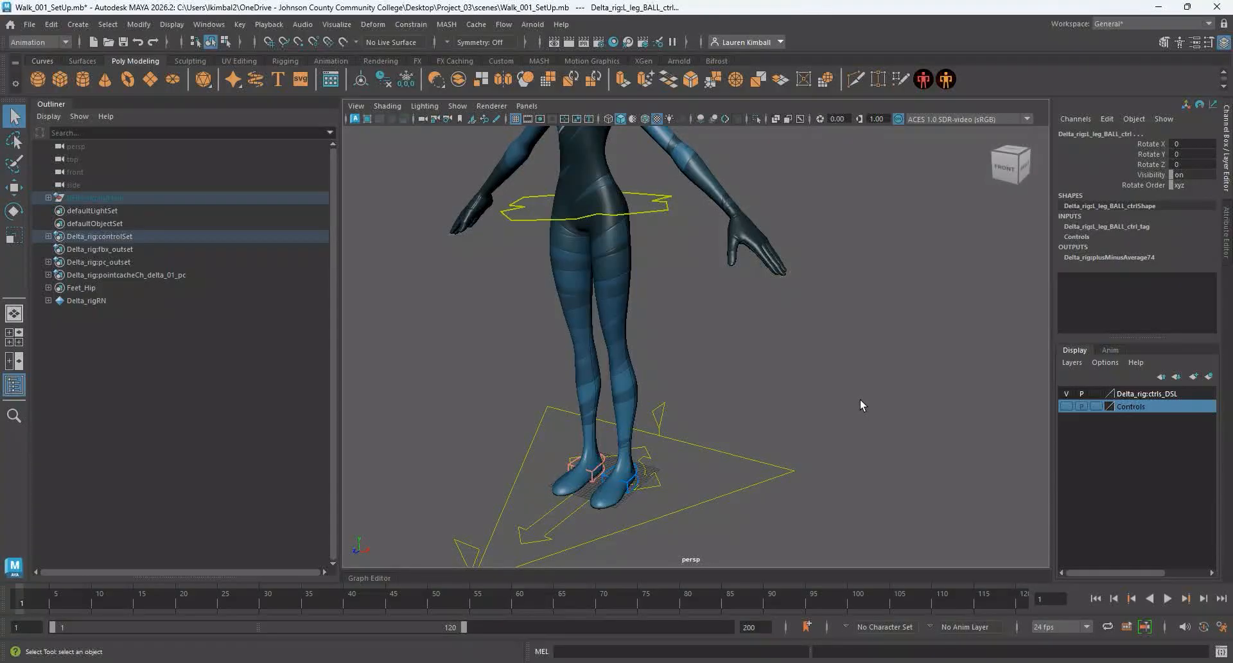
right_click_drag(861, 398, 735, 341, "alt")
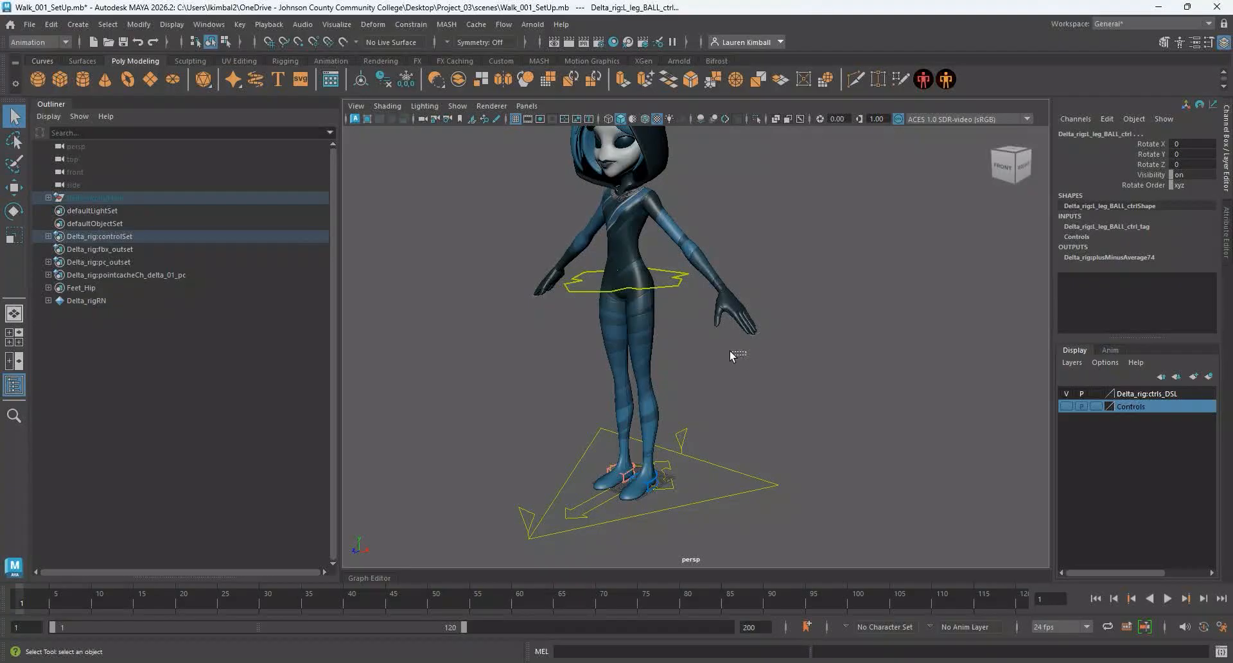
left_click(730, 355)
left_click_drag(730, 355, 767, 383, "alt")
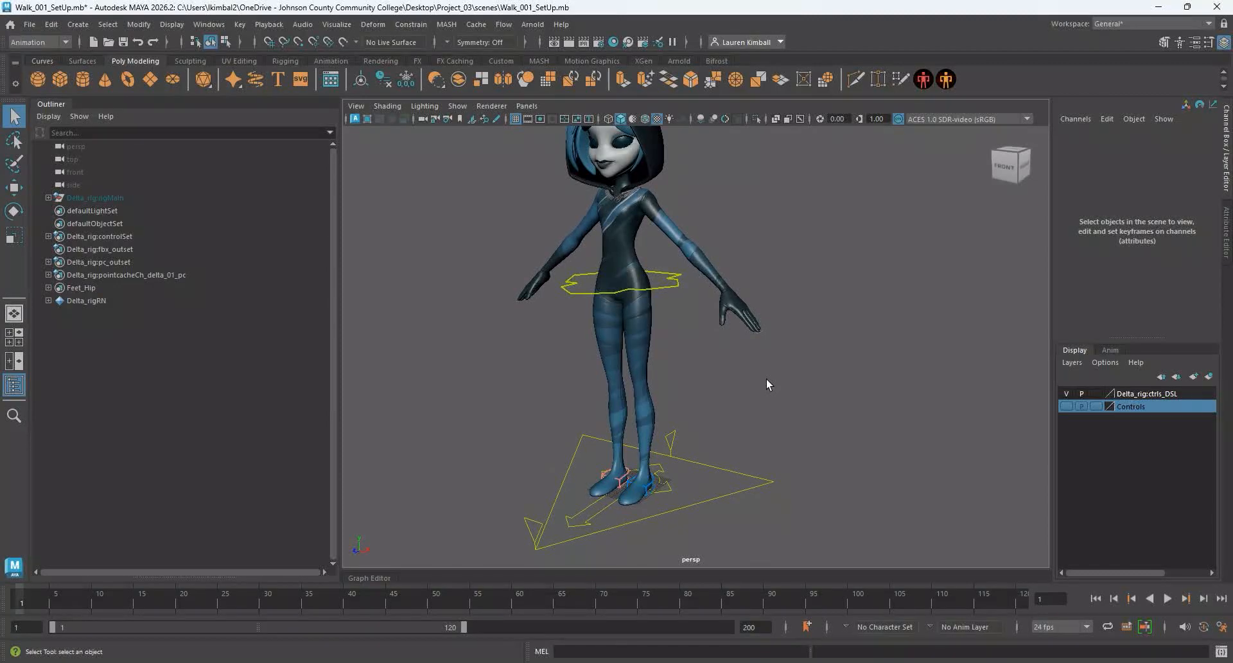
Create a new custom shelf named Delta.
left_click(15, 84)
left_click(45, 139)
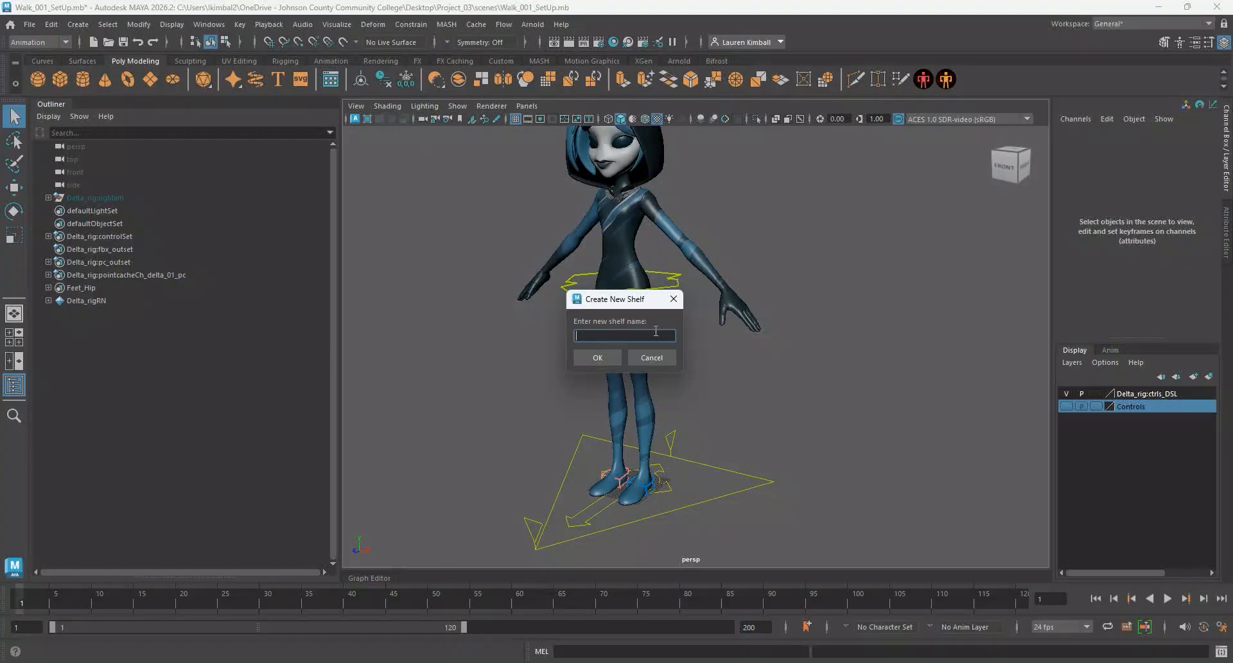
left_click(578, 361)
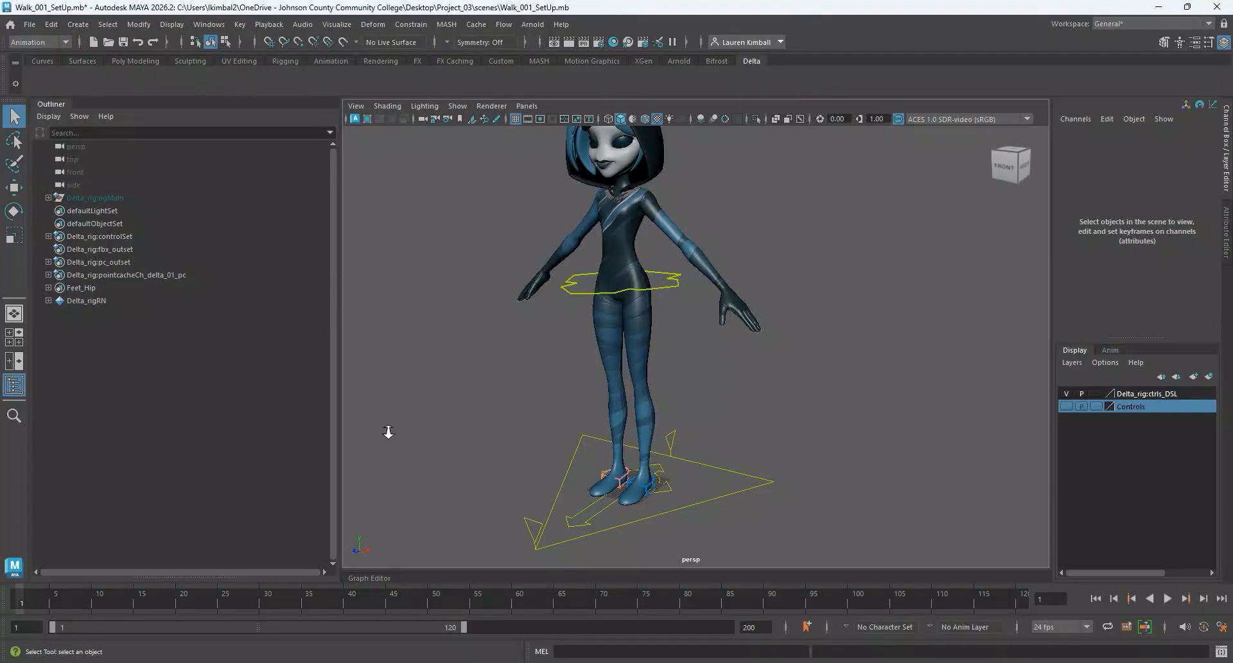
Select the pelvis main control together with the right and left leg IK controls.
right_click_drag(388, 432, 473, 383, "alt")
left_click(556, 276)
middle_click_drag(554, 358, 565, 261, "alt")
right_click_drag(565, 373, 641, 424, "alt")
left_click(572, 394, "shift")
left_click(575, 408, "shift")
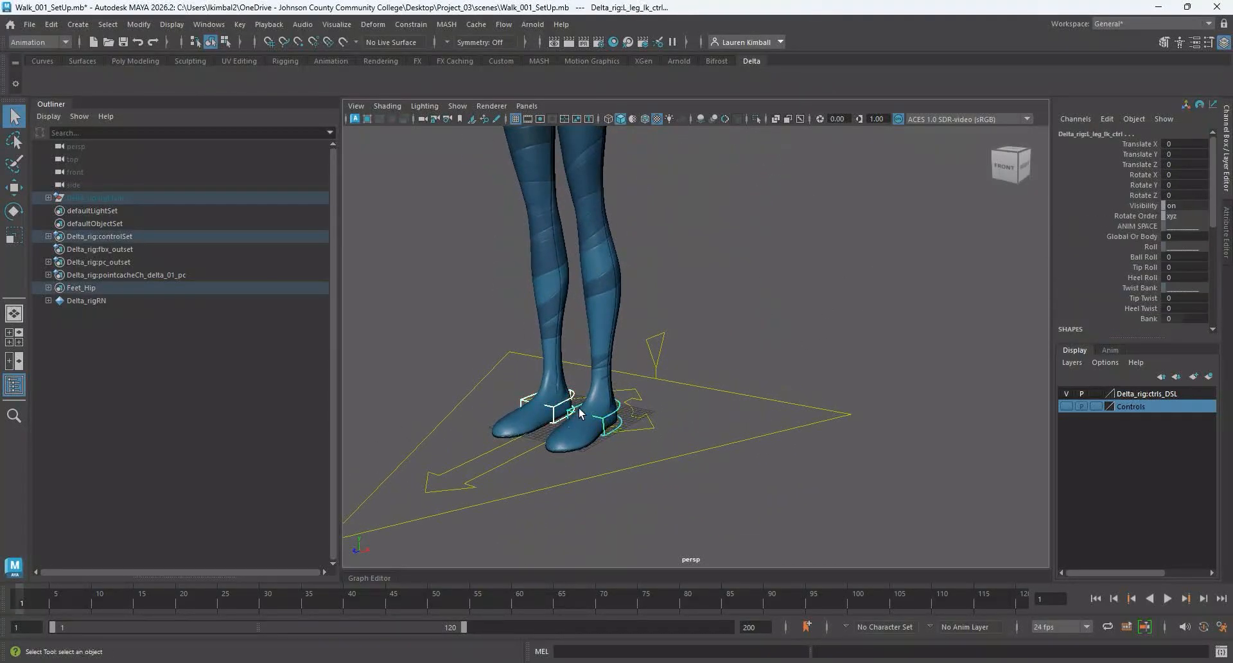
right_click_drag(781, 273, 501, 183, "alt")
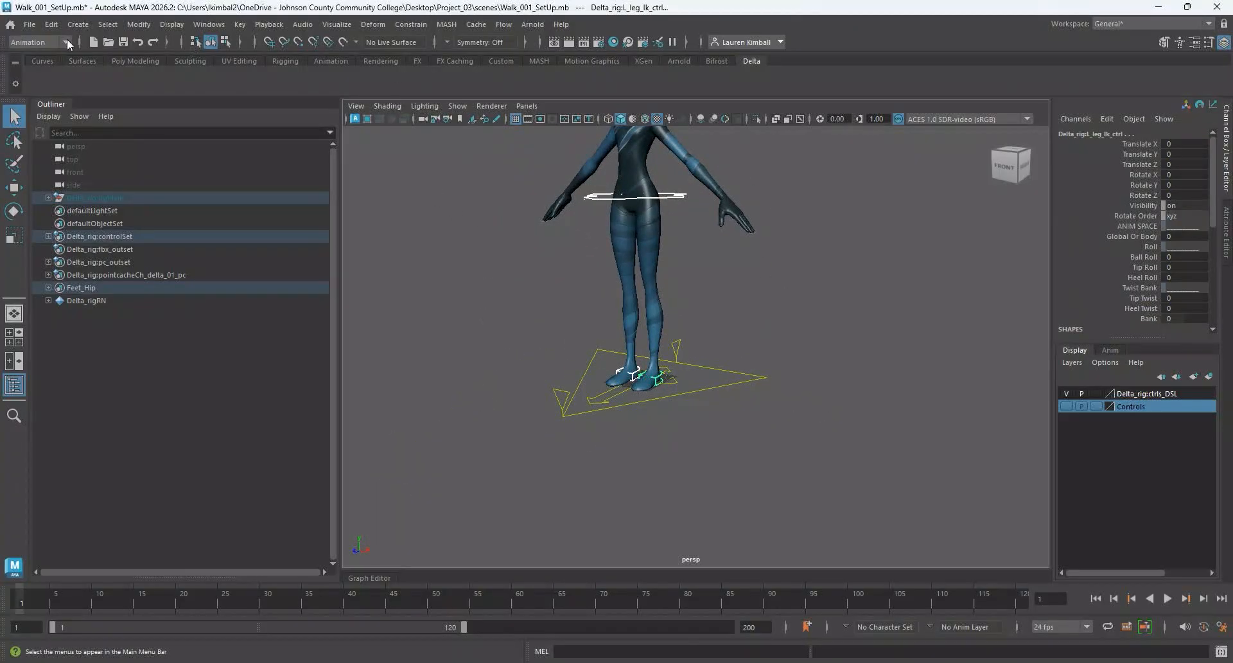
Create a quick select set named Feet_Rppt on the Delta shelf, test it, and clear the selection.
left_click(79, 26)
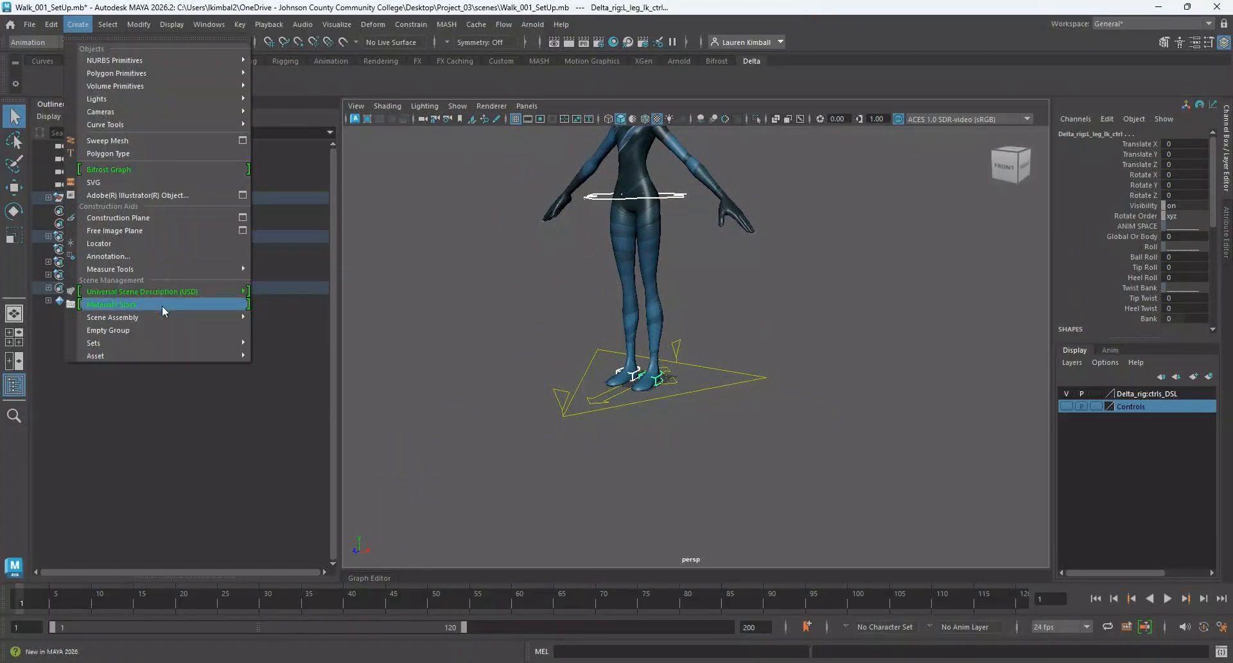
mouse_move(160, 342)
left_click(275, 370)
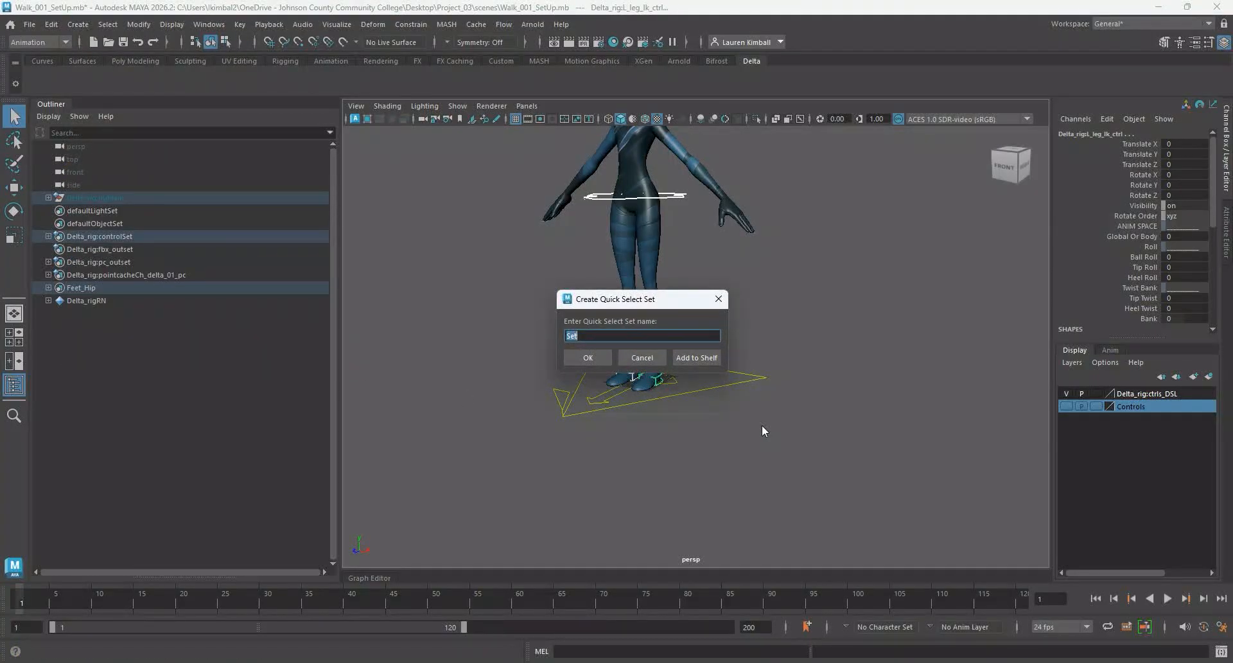
type("Feet_Rppt")
left_click(697, 357)
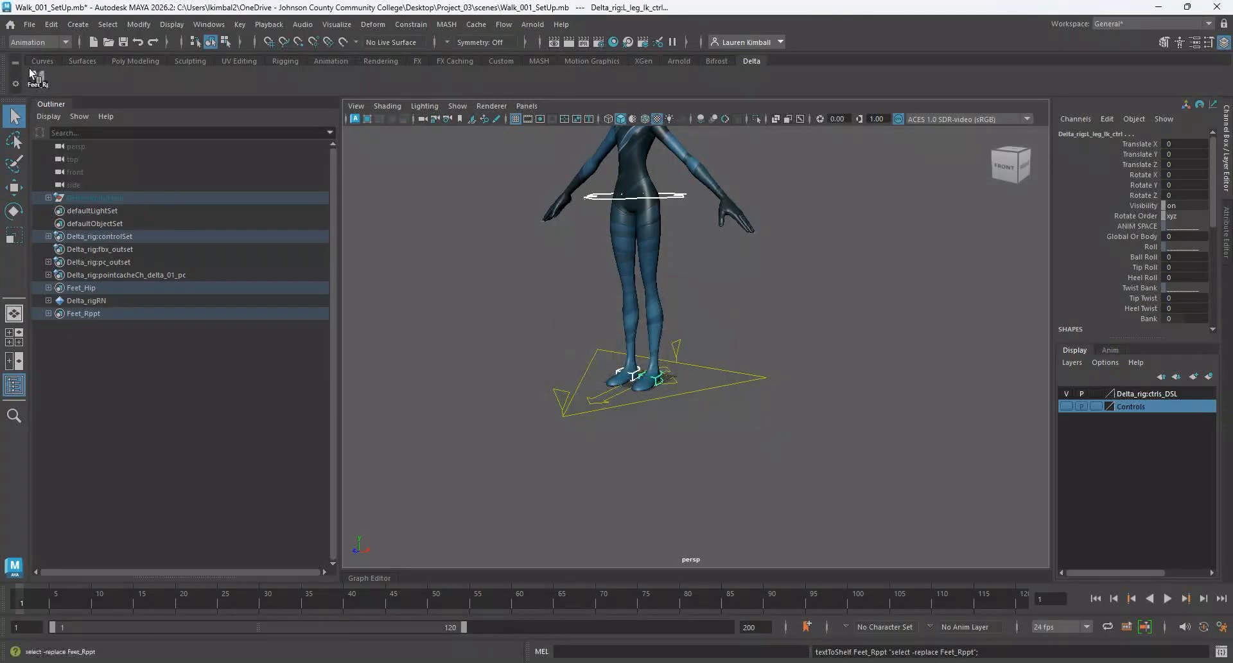
left_click(42, 81)
left_click(504, 299)
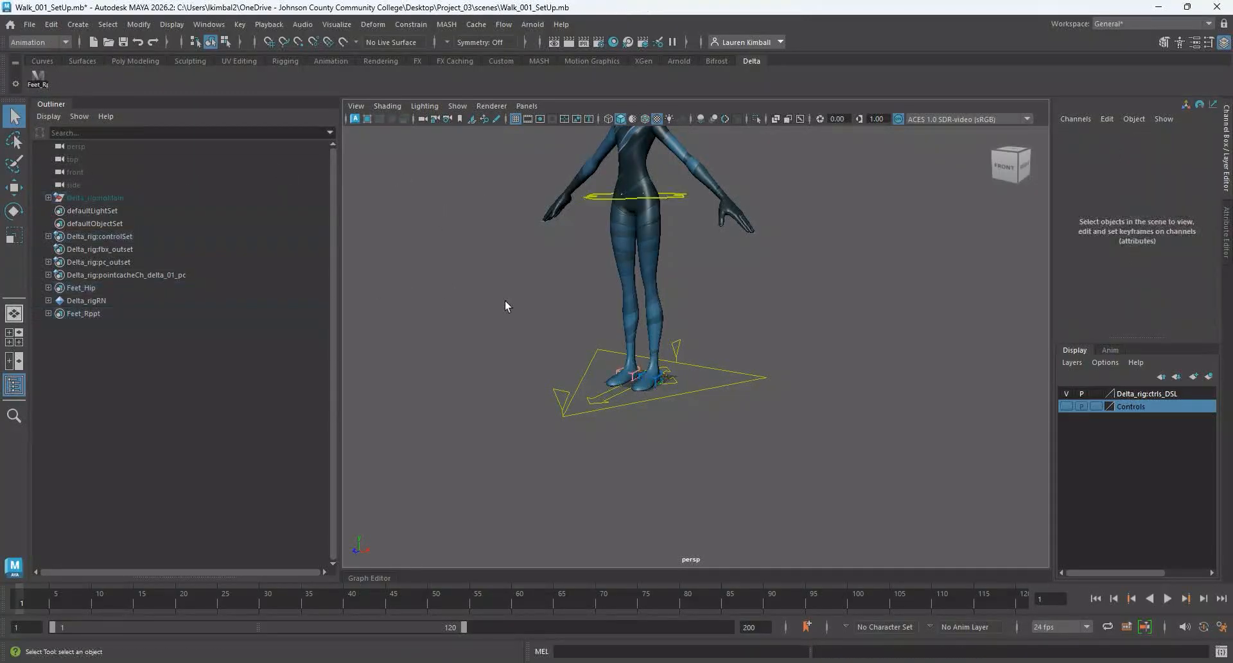
Set the end of the playback range to frame 25.
left_click_drag(505, 300, 765, 449, "alt")
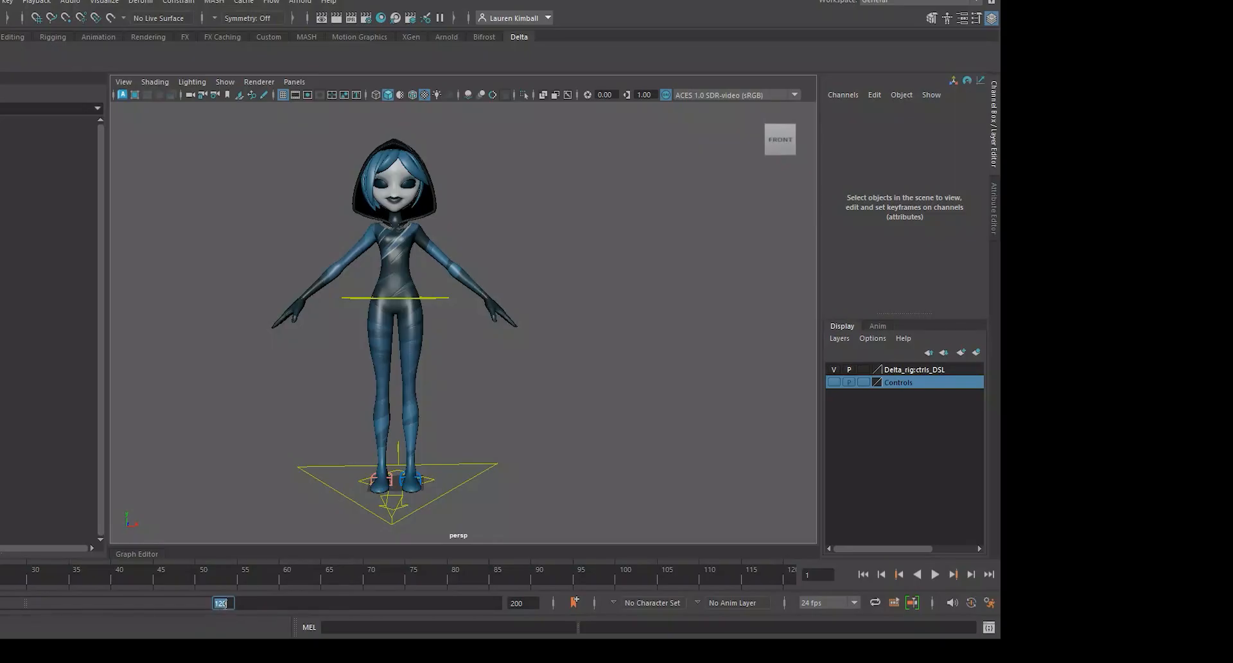
type("25")
key("Return")
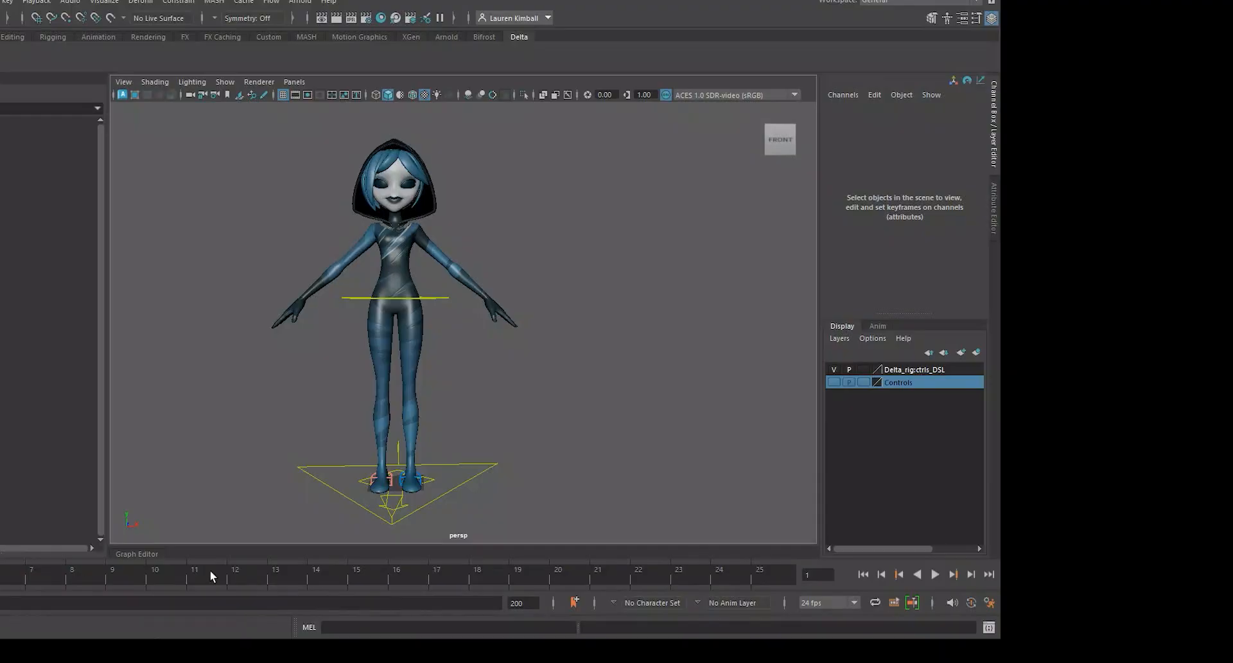
Move the left leg IK control forward along Z to about 16.9 so the left foot steps ahead.
left_click_drag(302, 450, 256, 450, "alt")
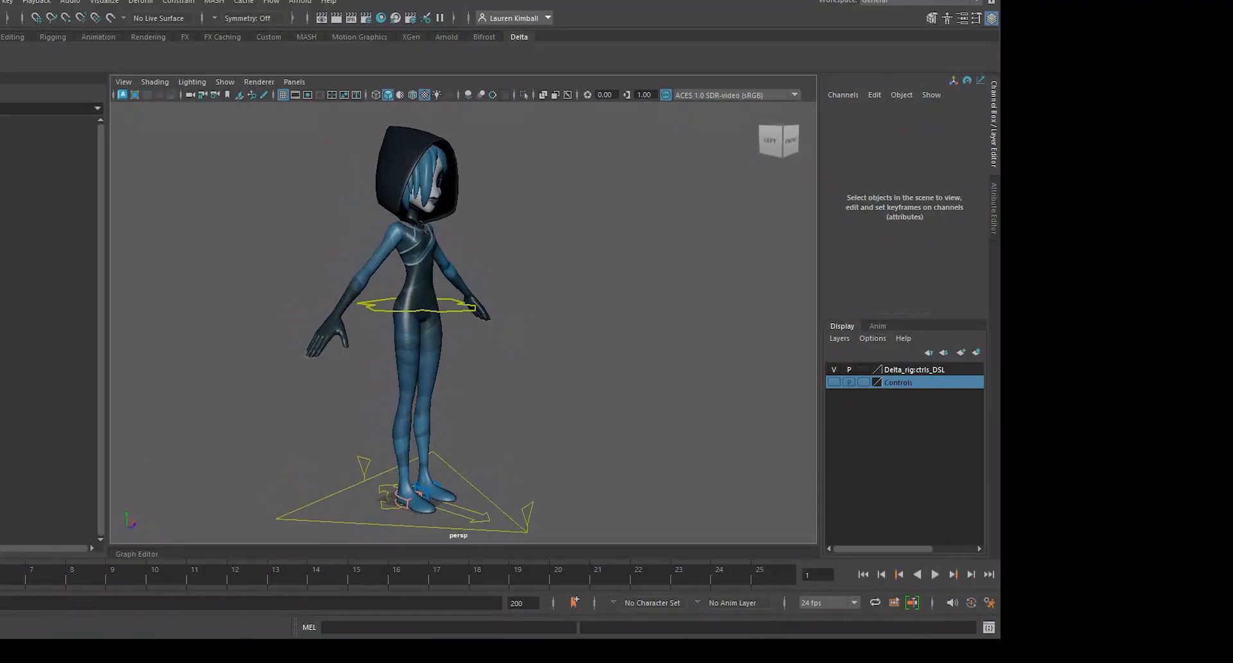
left_click_drag(578, 461, 443, 454, "alt")
middle_click_drag(444, 455, 437, 399, "alt")
right_click_drag(436, 399, 490, 501, "alt")
left_click_drag(490, 501, 459, 508, "alt")
left_click(371, 477)
left_click_drag(286, 473, 460, 425, "alt")
key("w")
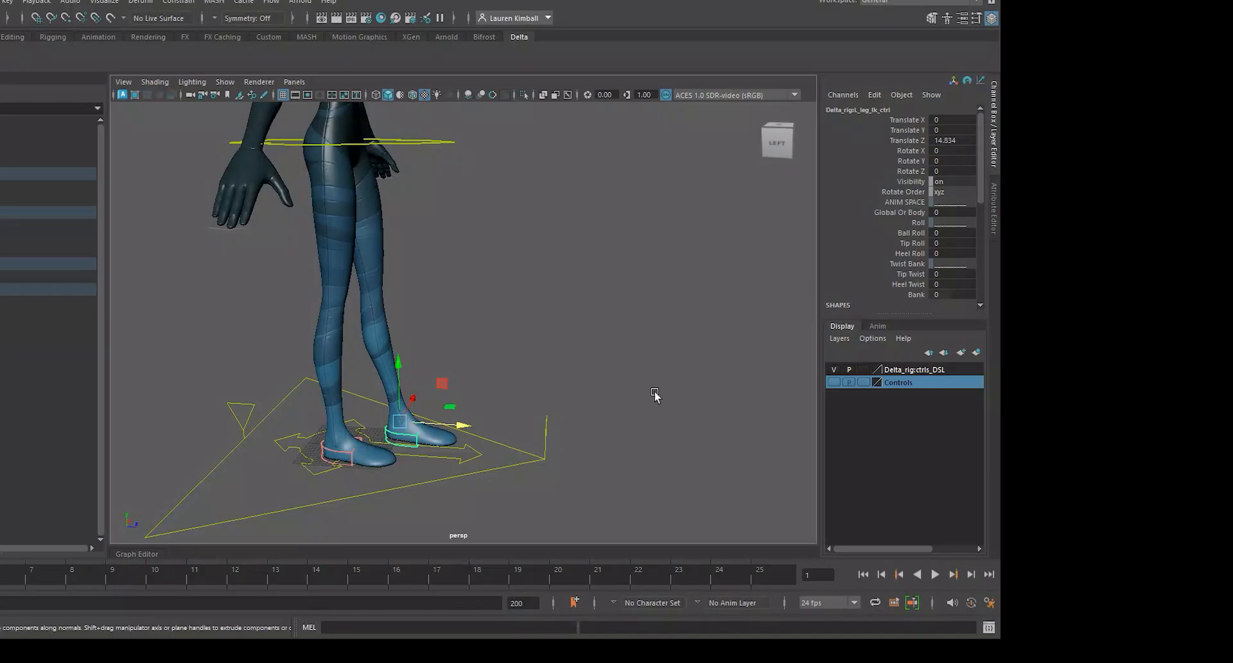
left_click_drag(542, 380, 561, 369, "alt")
mouse_move(476, 421)
left_mouse_down()
mouse_move(590, 420)
mouse_move(475, 421)
left_mouse_up()
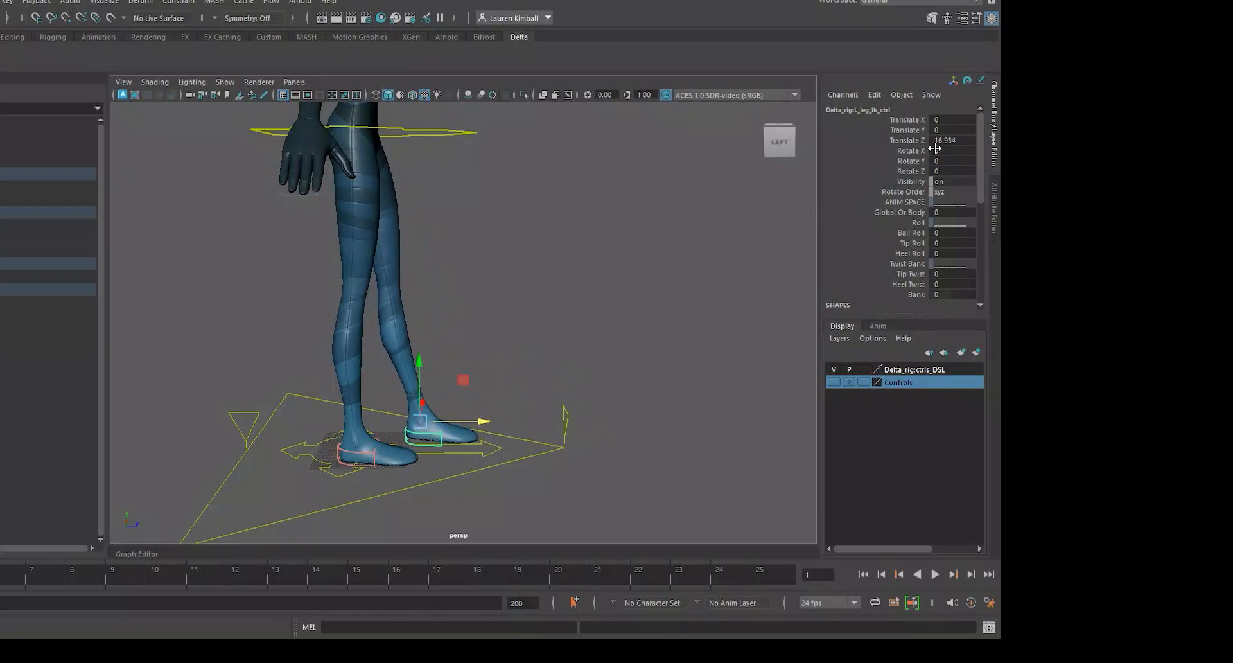
Move the right leg IK control backward and set its Translate Z to -20.
left_click(391, 456)
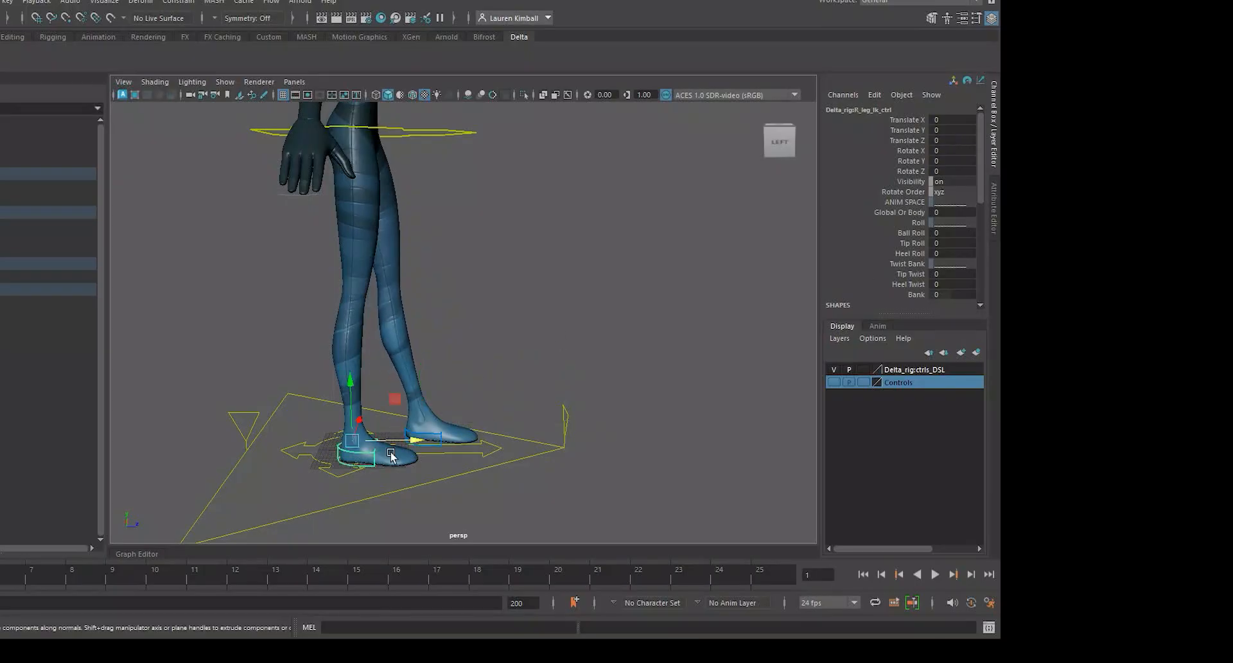
left_click_drag(391, 455, 336, 467)
double_click(952, 140)
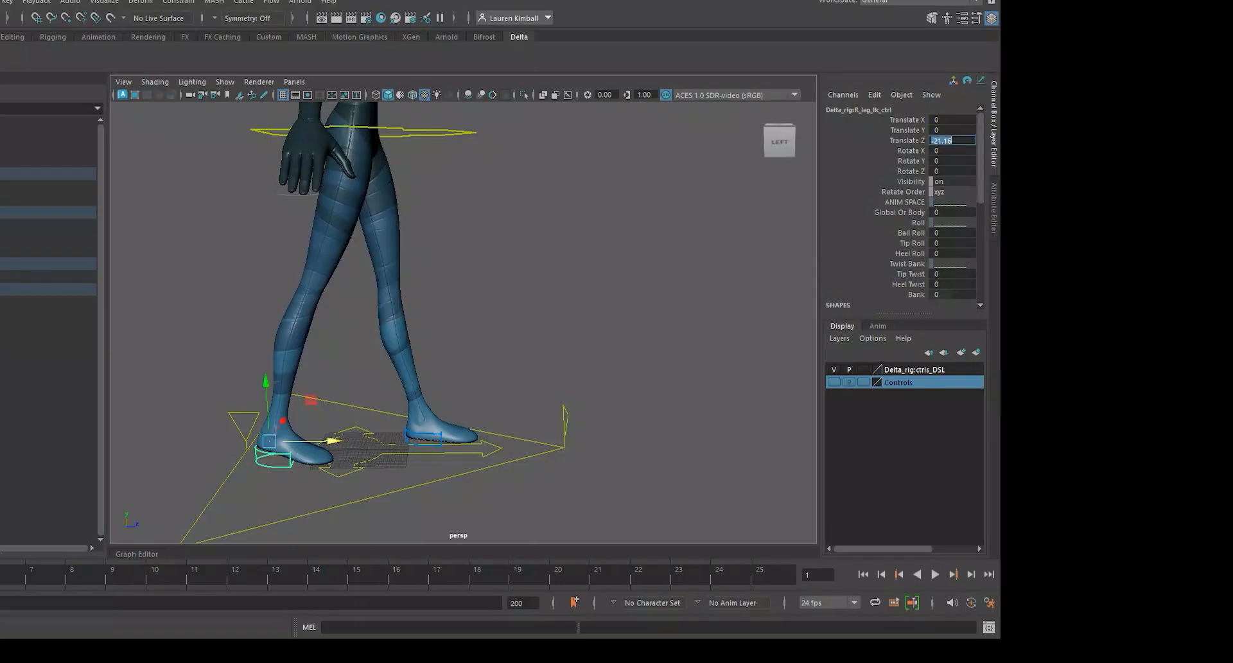
type("-20")
key("Return")
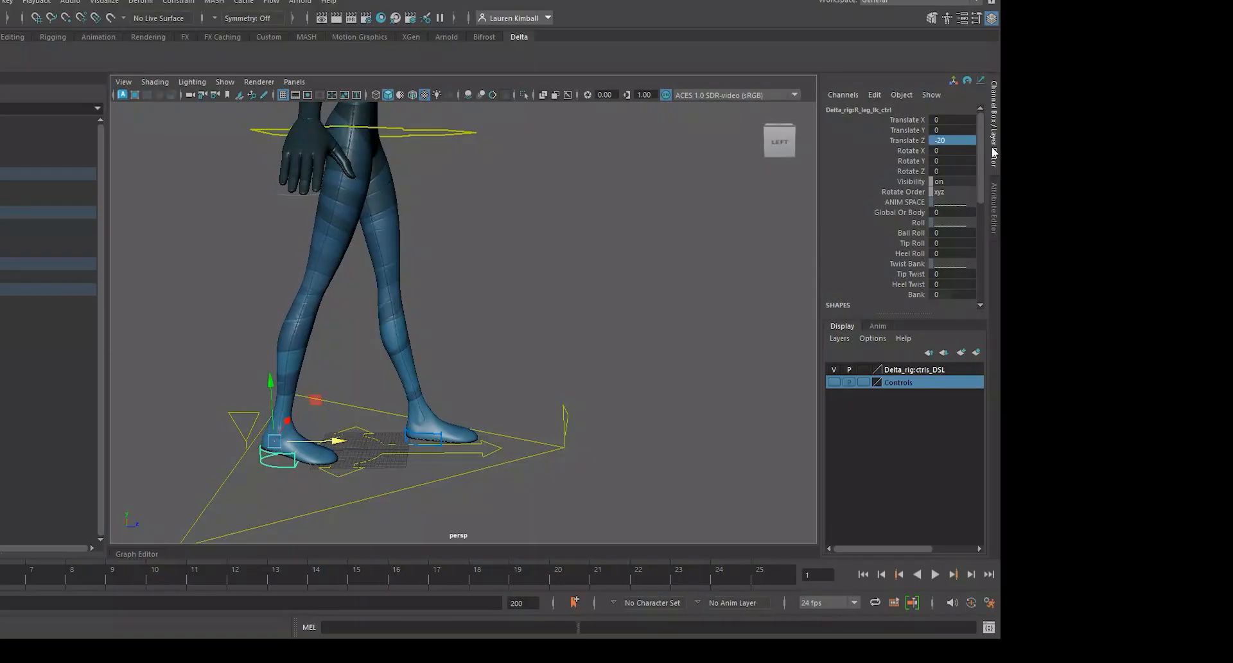
Set the left leg IK control's Translate Z to 20.
left_click(438, 439)
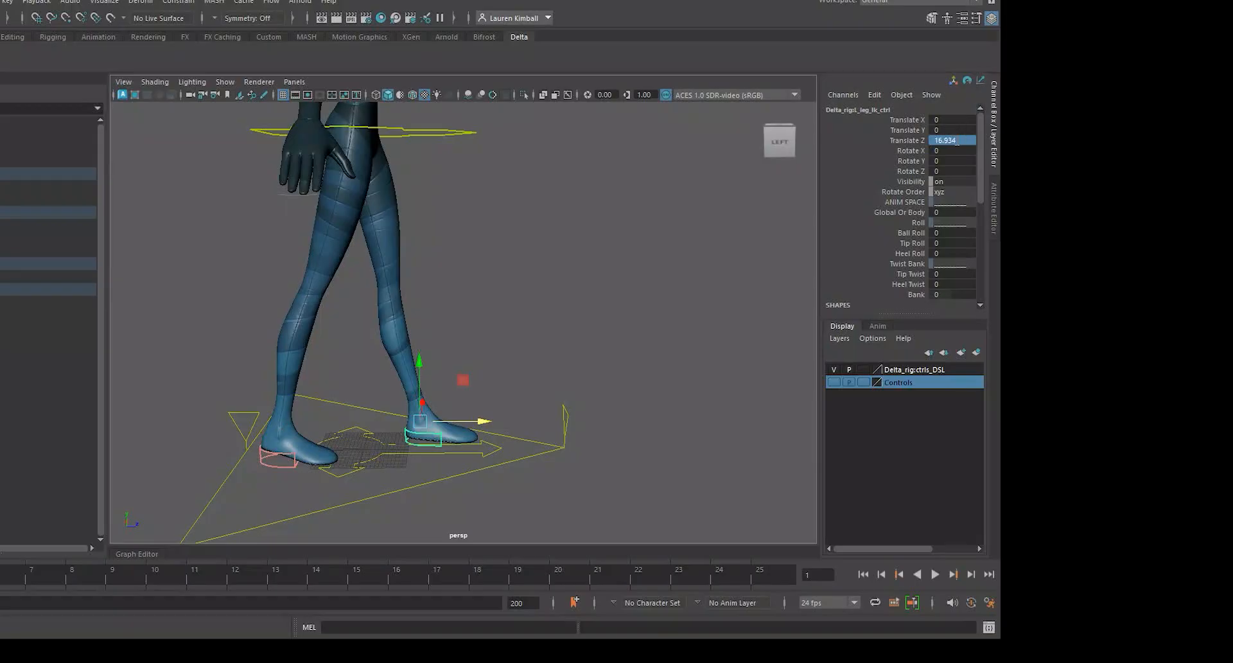
type("20")
key("Return")
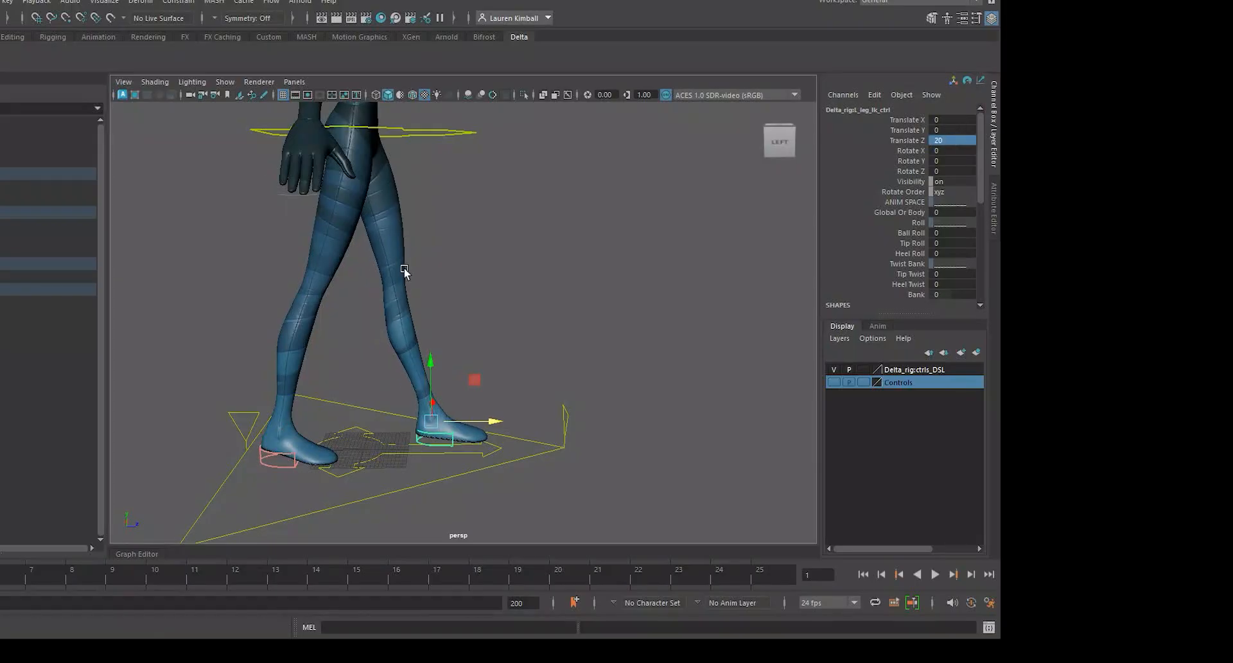
Key only the Translate Z channel of the left and right leg IK controls at frame 1, and clear the selection.
left_click_drag(403, 270, 328, 262, "alt")
scroll(328, 262, "up", 3)
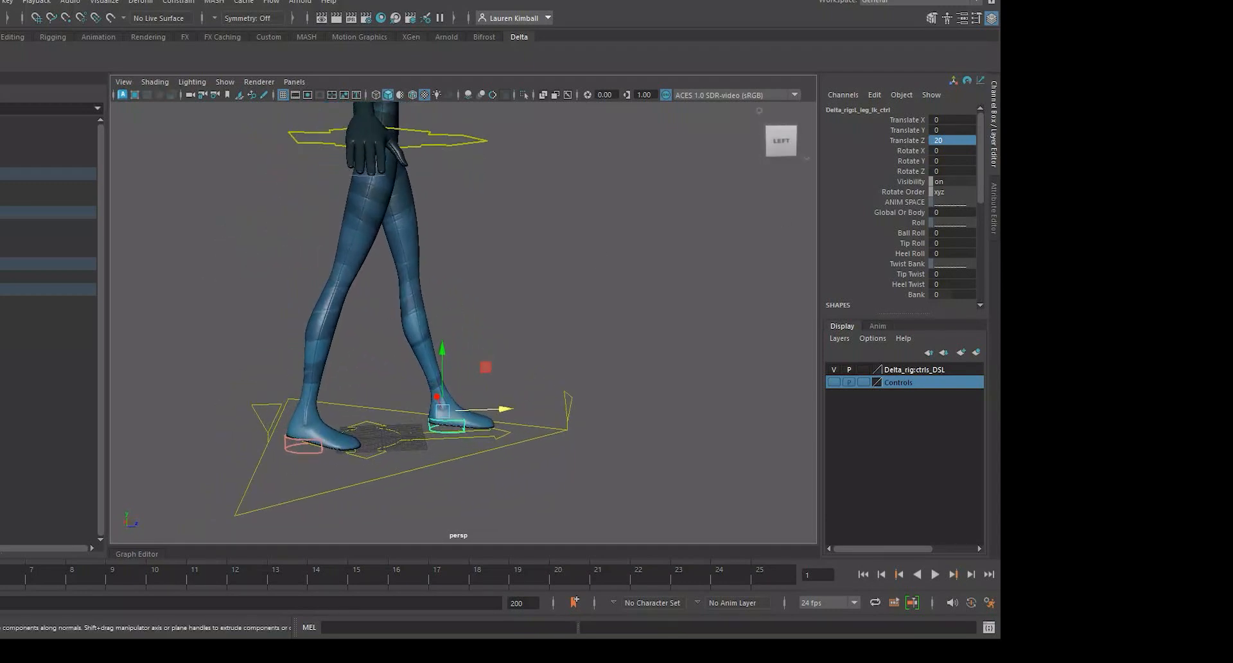
left_click(913, 140)
right_click(904, 142)
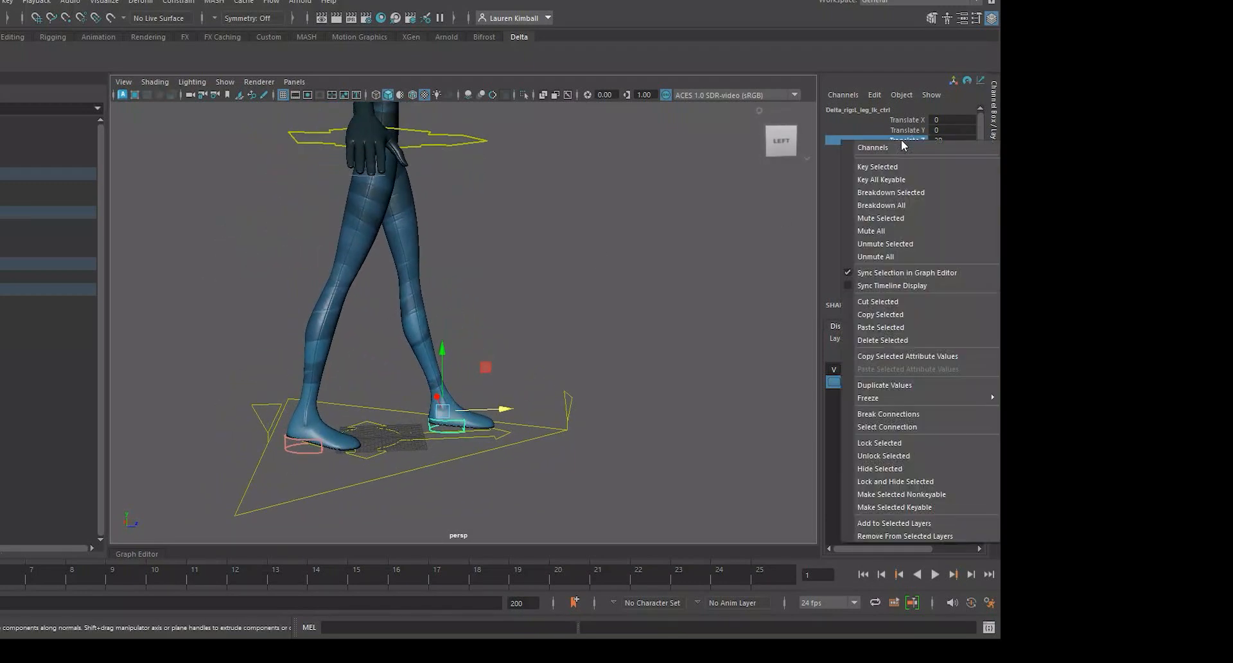
left_click(899, 167)
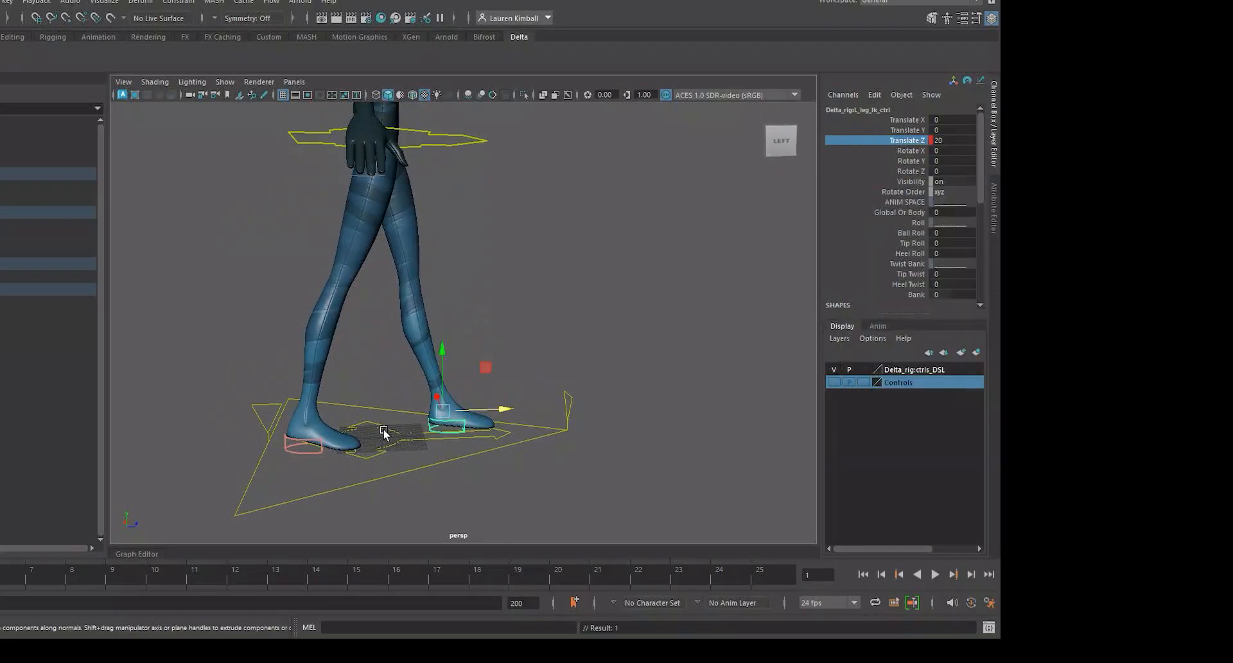
left_click(283, 444)
right_click(909, 142)
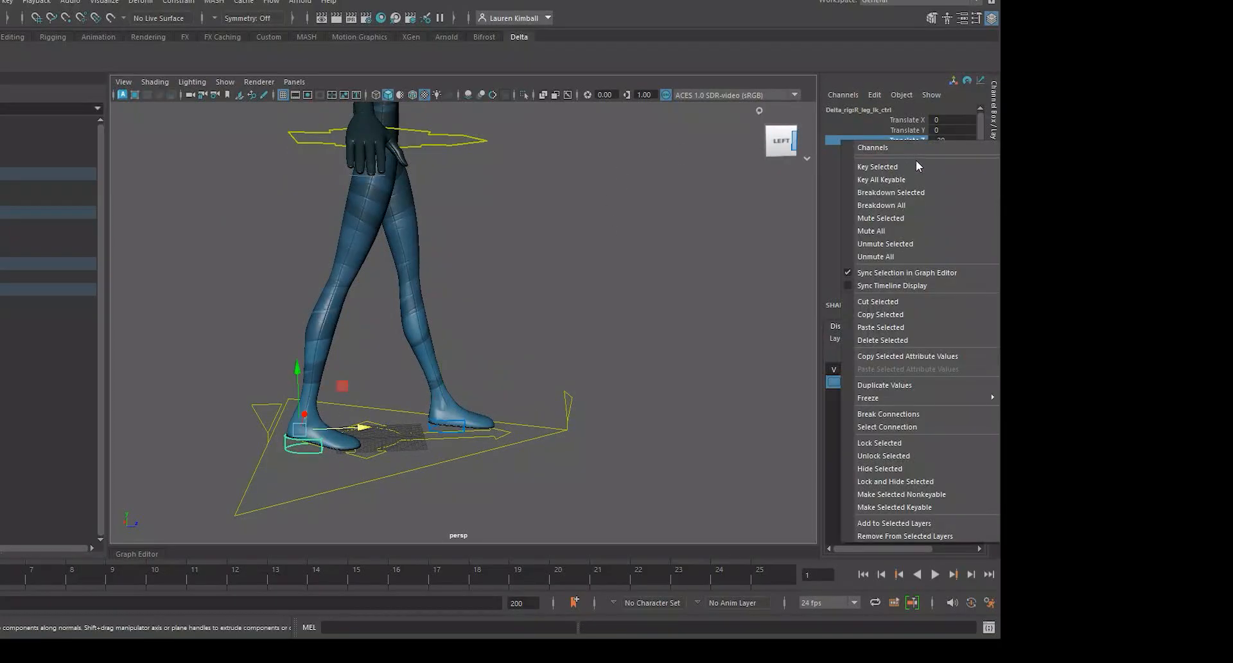
left_click(918, 166)
left_click(680, 328)
Select the pelvis main and both leg IK controls, key all their channels at frame 1, and clear the selection.
left_click_drag(680, 328, 533, 387, "alt")
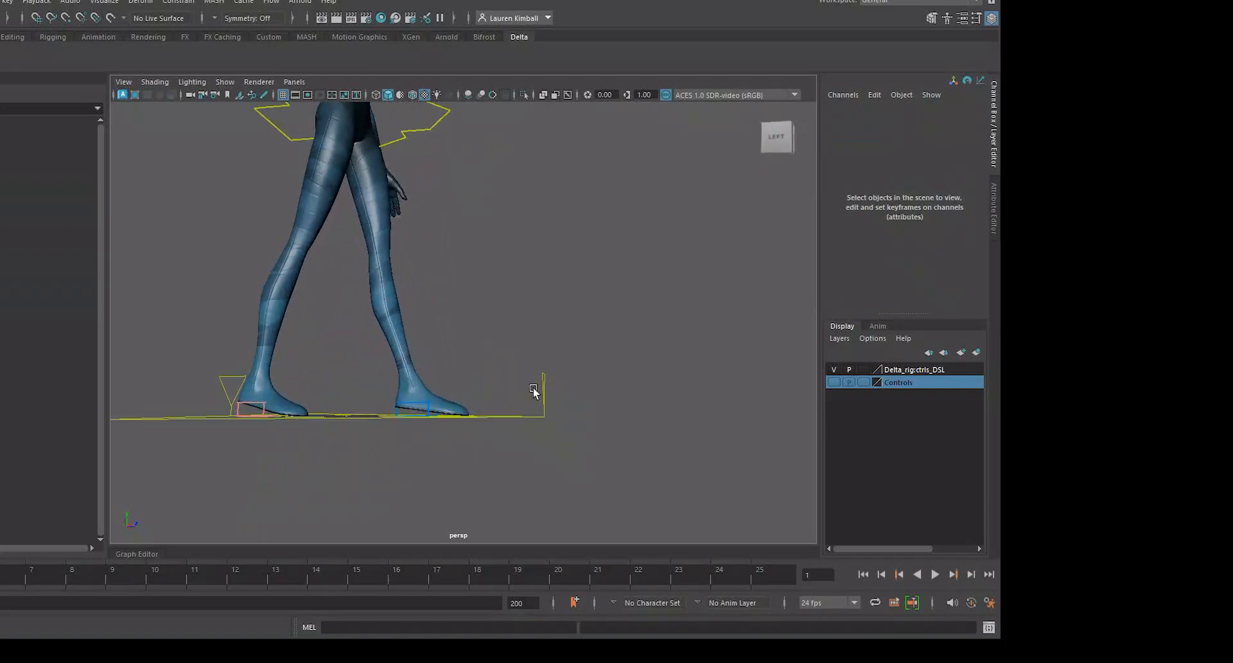
scroll(537, 385, "down", 8)
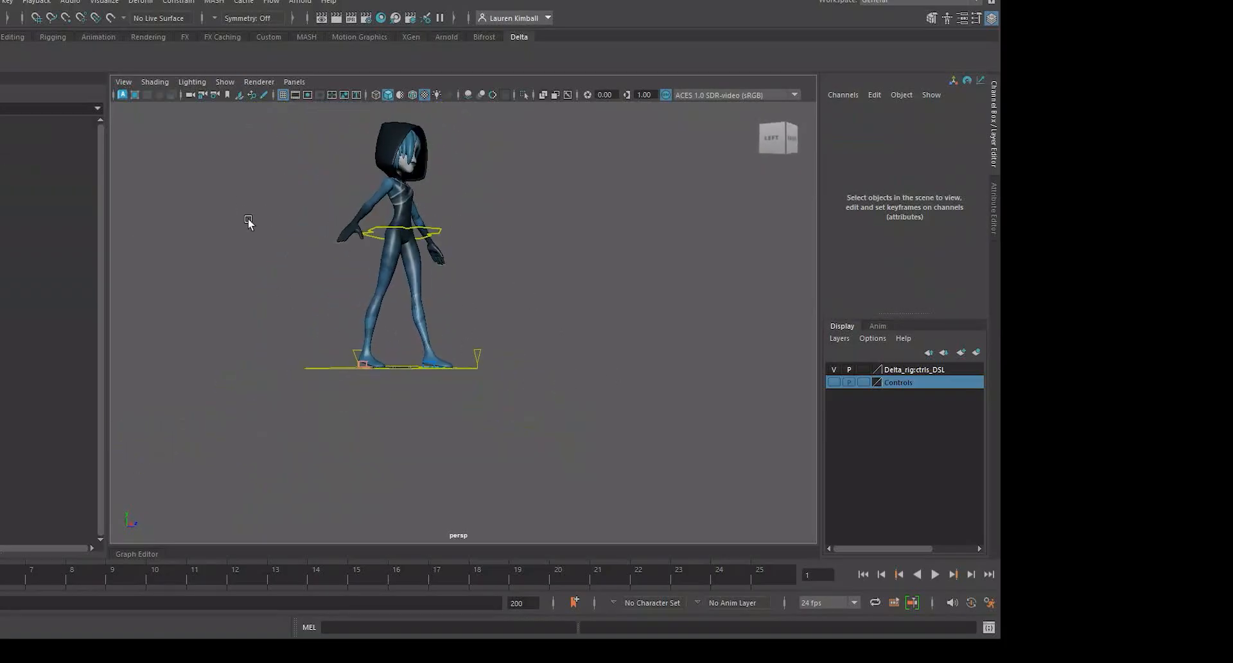
middle_click_drag(247, 219, 261, 264, "alt")
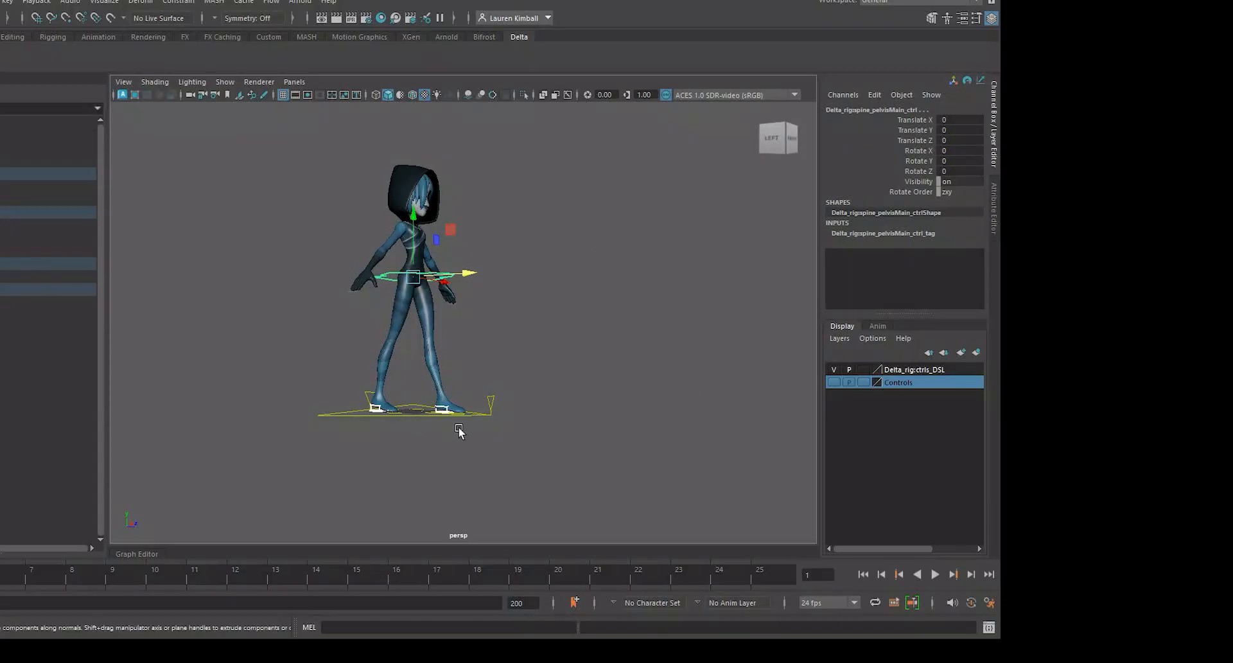
key("s")
left_click_drag(303, 349, 456, 406, "alt")
scroll(484, 393, "up", 3)
left_click(464, 321)
Turn on automatic keyframing for the walk animation.
left_click_drag(466, 323, 544, 420, "alt")
scroll(544, 420, "up", 2)
middle_click_drag(561, 435, 603, 359, "alt")
left_click(971, 603)
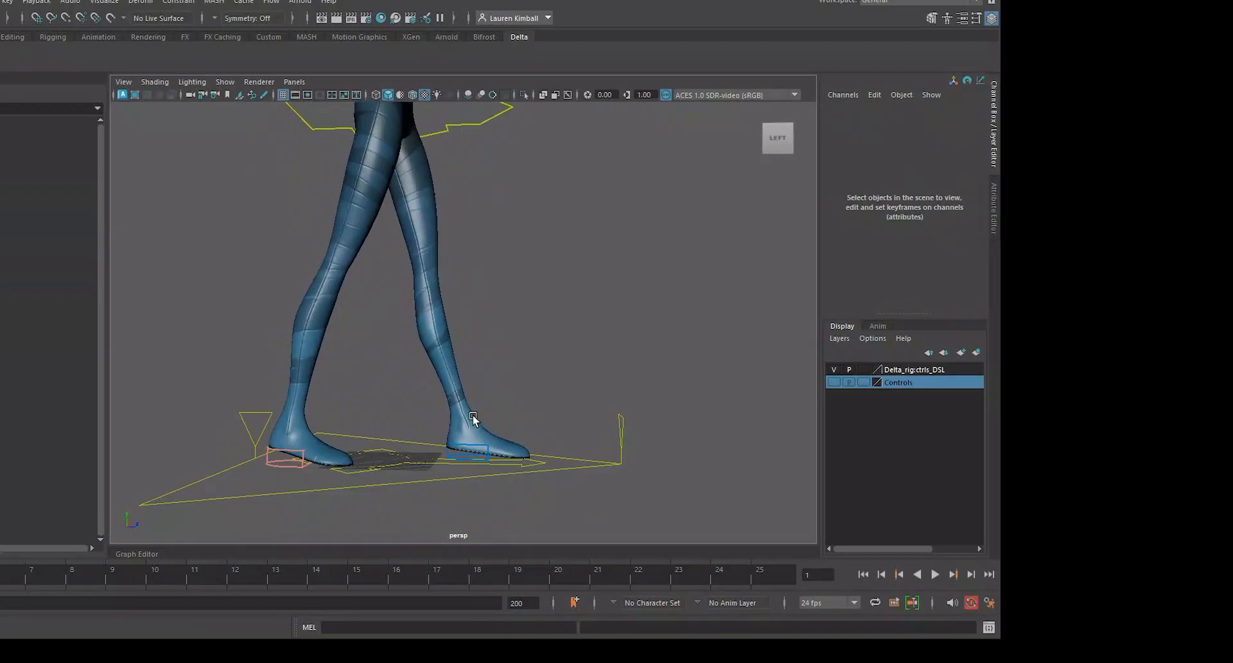
scroll(518, 360, "down", 5)
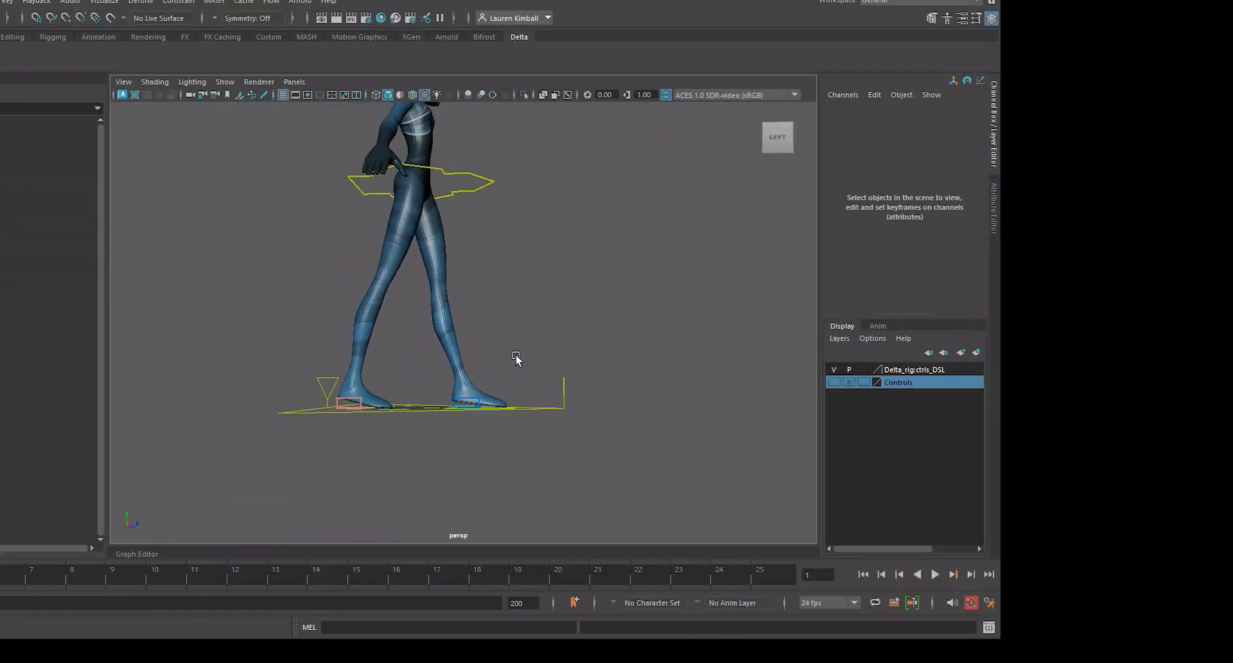
Try rotating the left leg IK control about X to lift the toes, and undo the rotation.
scroll(535, 407, "up", 3)
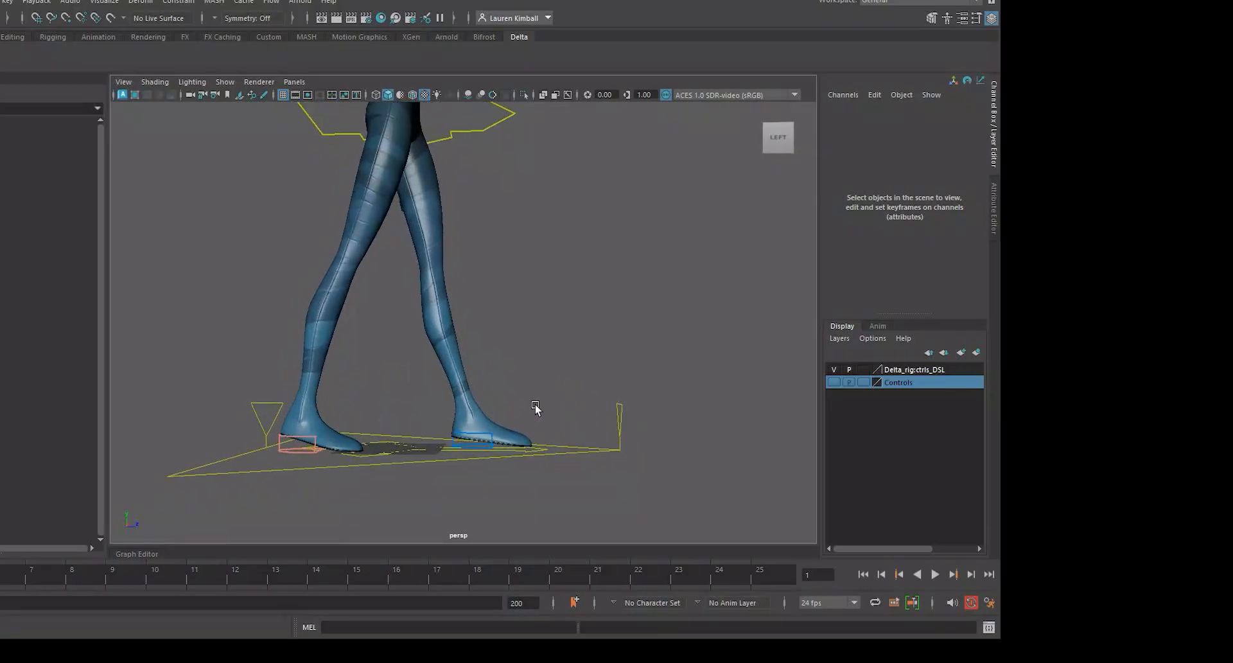
left_click(493, 425)
scroll(668, 329, "up", 2)
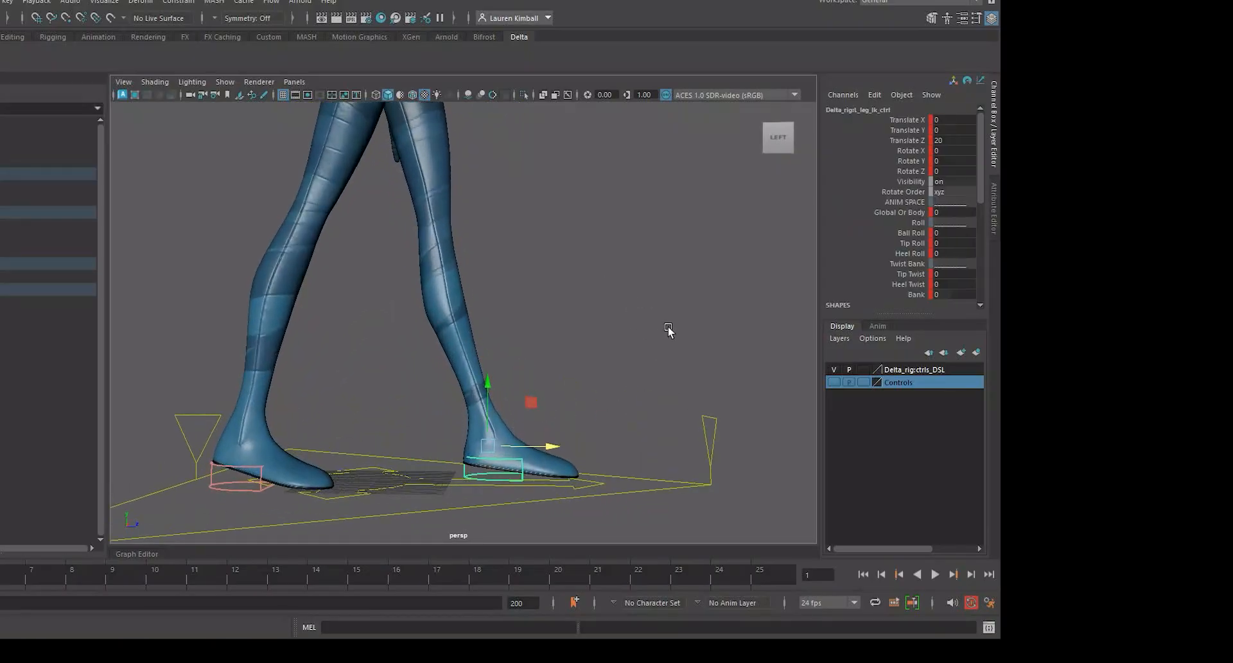
scroll(667, 329, "down", 1)
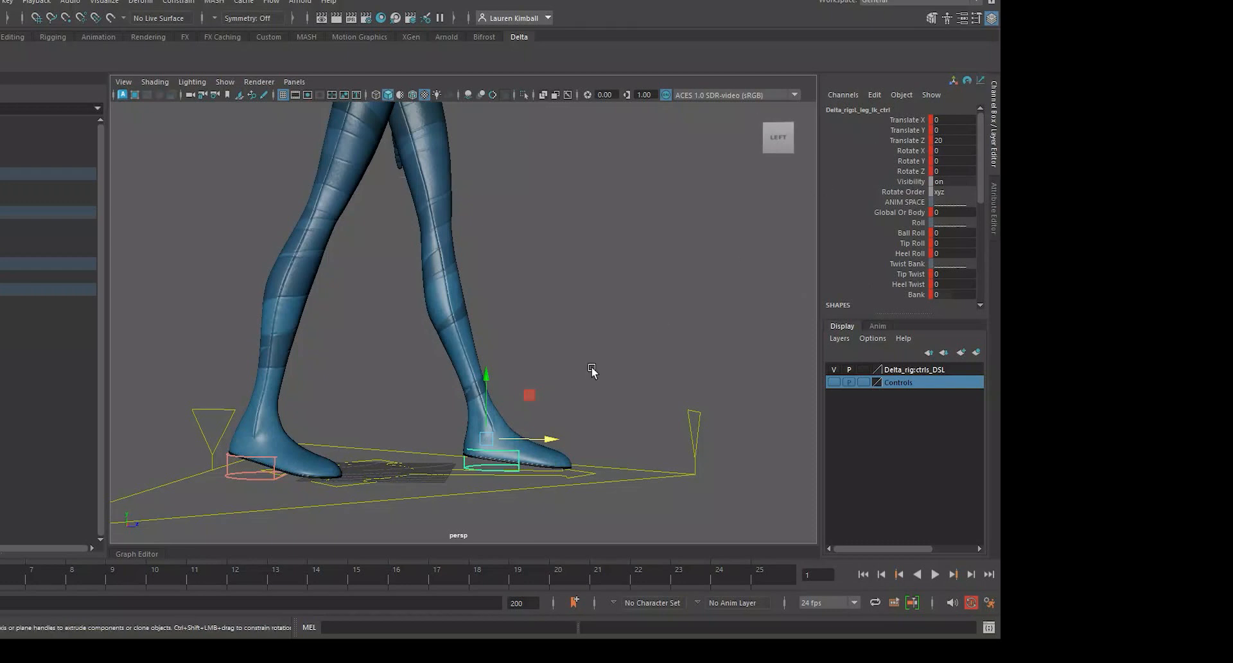
key("e")
left_click_drag(525, 410, 498, 348)
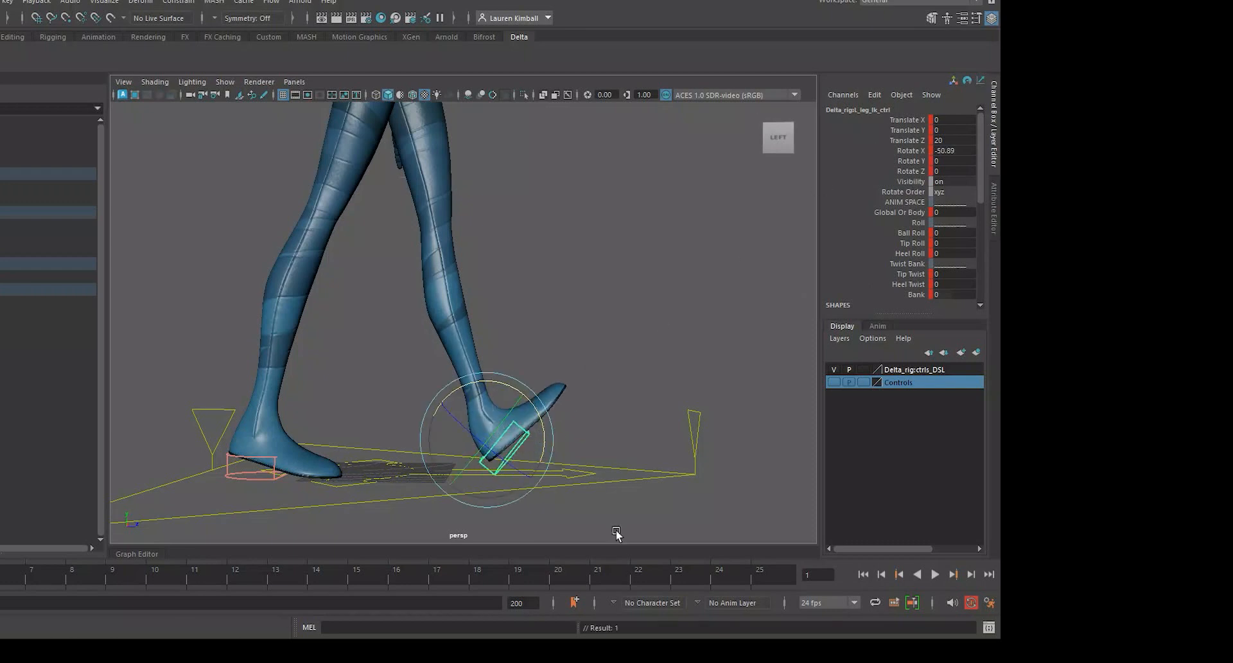
key("ctrl+z")
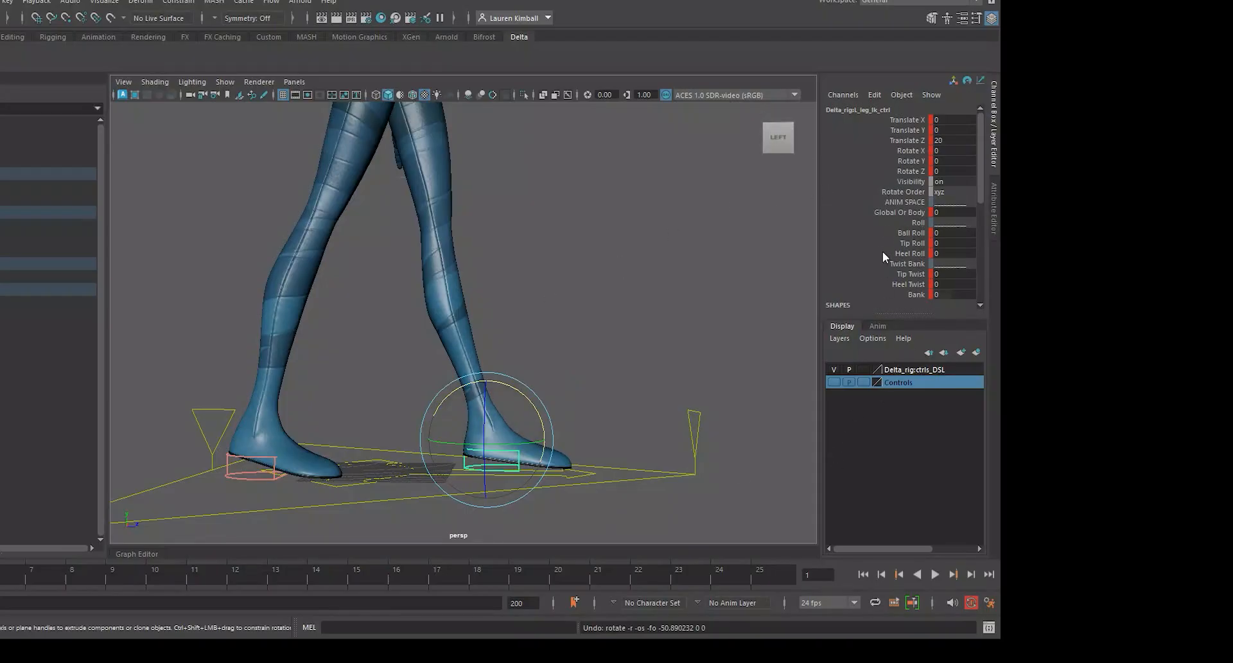
Try out the Ball Roll and Tip Roll channels on the left leg IK control, and undo the changes.
left_click(911, 233)
middle_click_drag(625, 349, 754, 336)
key("ctrl+z")
left_click(912, 244)
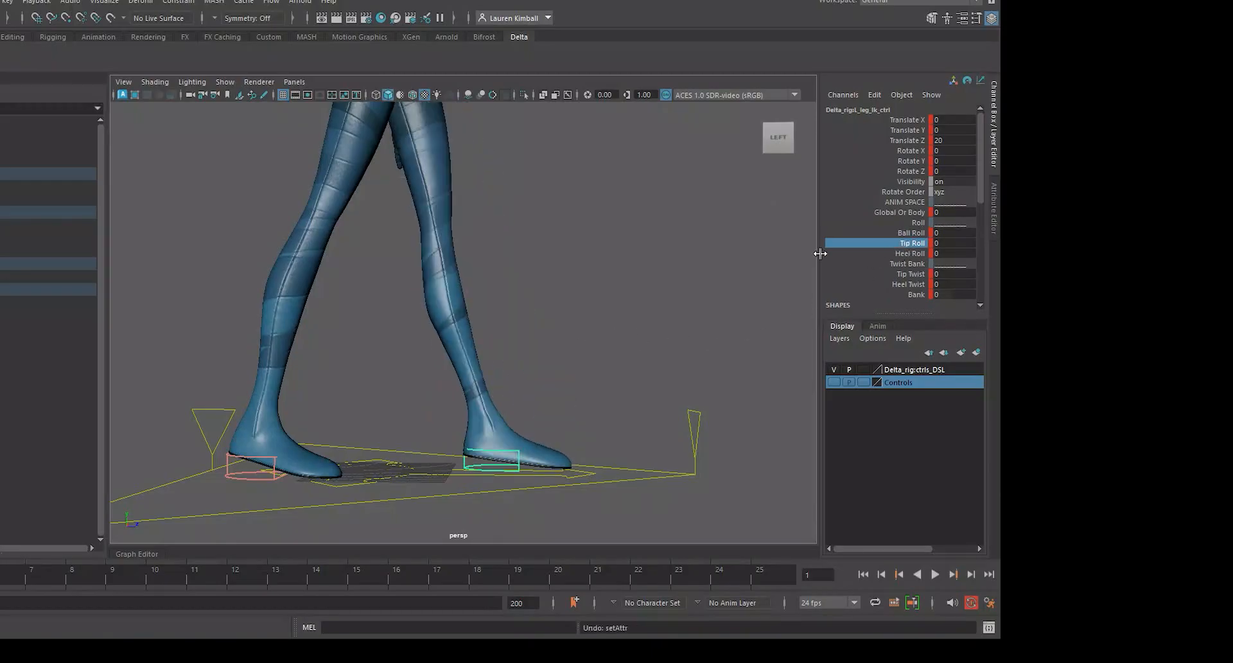
mouse_move(619, 327)
middle_mouse_down()
mouse_move(681, 317)
mouse_move(597, 324)
middle_mouse_up()
key("ctrl+z")
key("ctrl+z")
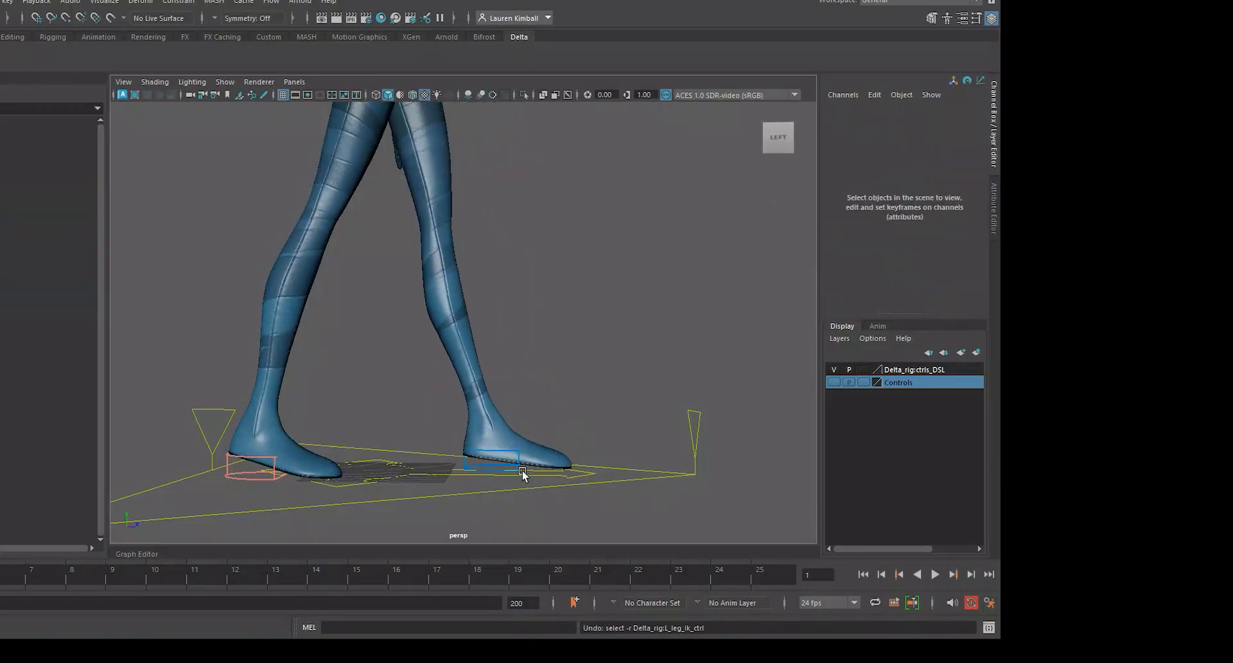
Set the left leg IK control's Heel Roll to 5 so the front foot rests on its heel.
left_click(522, 470)
left_click(905, 253)
middle_click_drag(629, 417, 663, 416)
right_click_drag(660, 482, 658, 452, "alt")
left_click_drag(658, 452, 665, 431, "alt")
right_click_drag(665, 450, 591, 386, "alt")
Examine how the left heel meets the ground line in the side view, and return to the perspective view.
key("space")
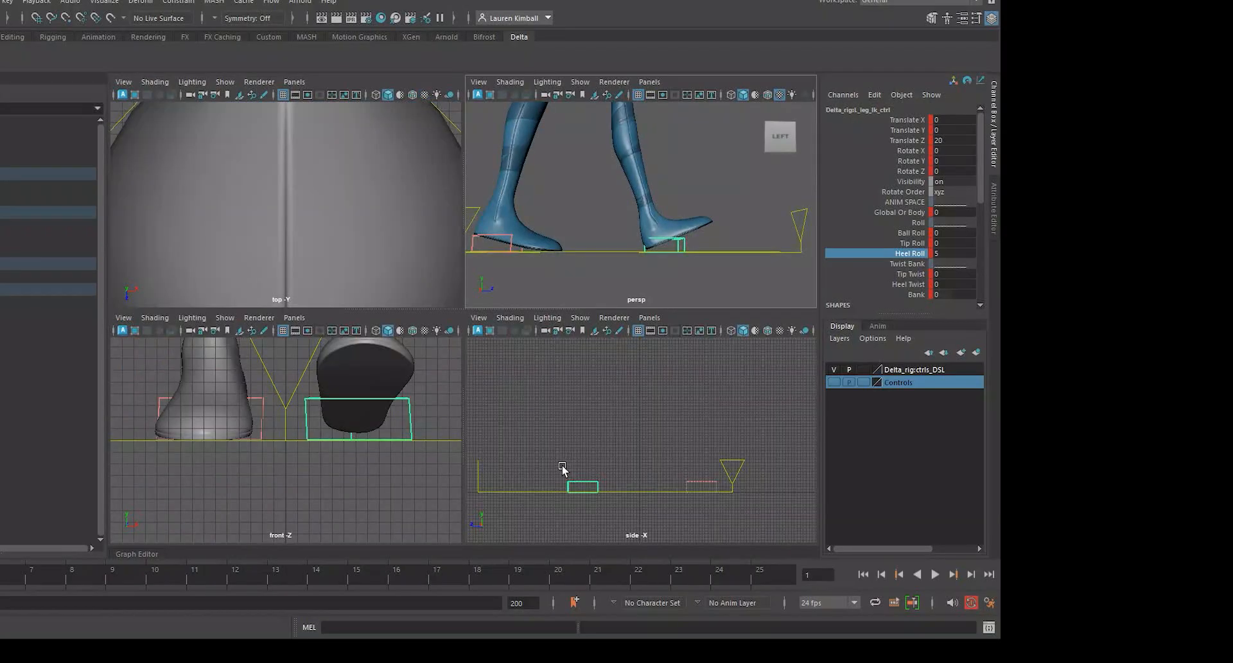
key("space")
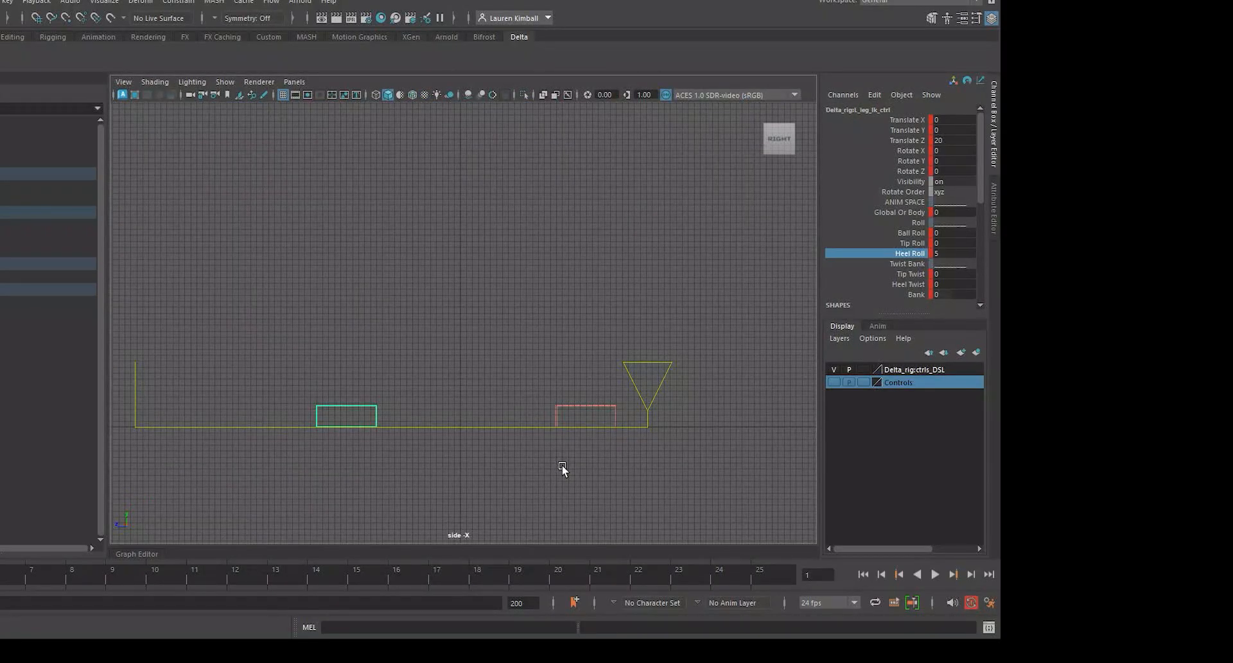
right_click_drag(533, 468, 558, 511, "alt")
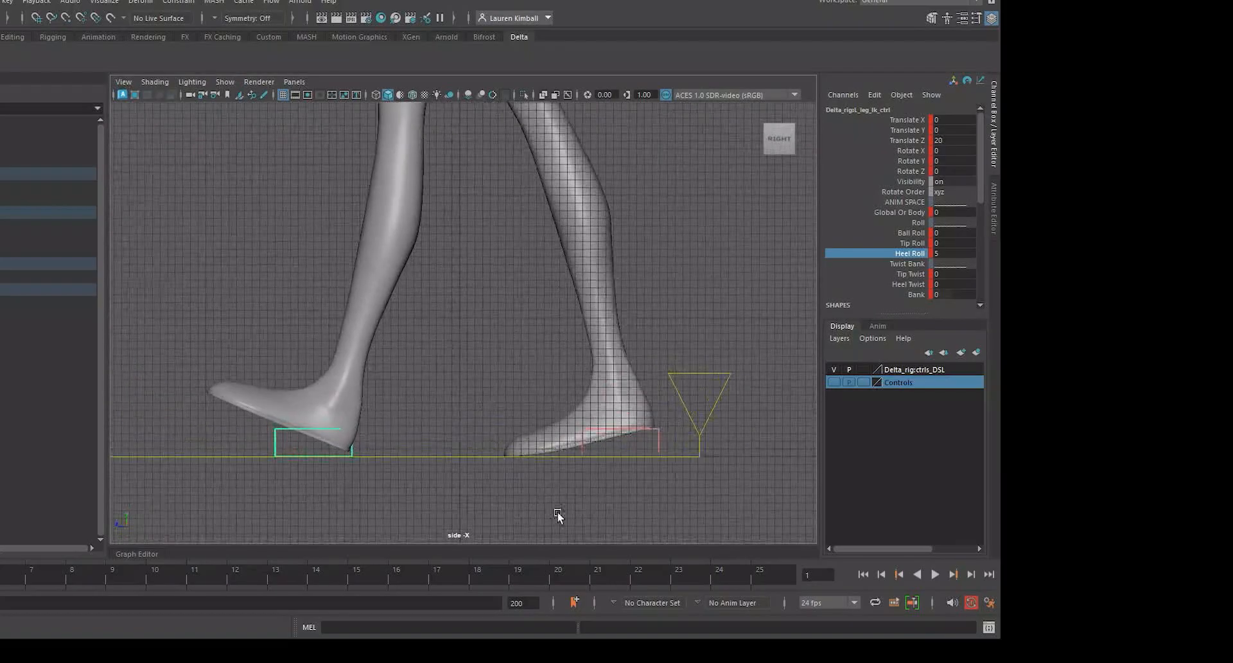
middle_click_drag(557, 511, 733, 470, "alt")
right_click_drag(267, 338, 533, 438, "alt")
middle_click_drag(533, 439, 324, 221, "alt")
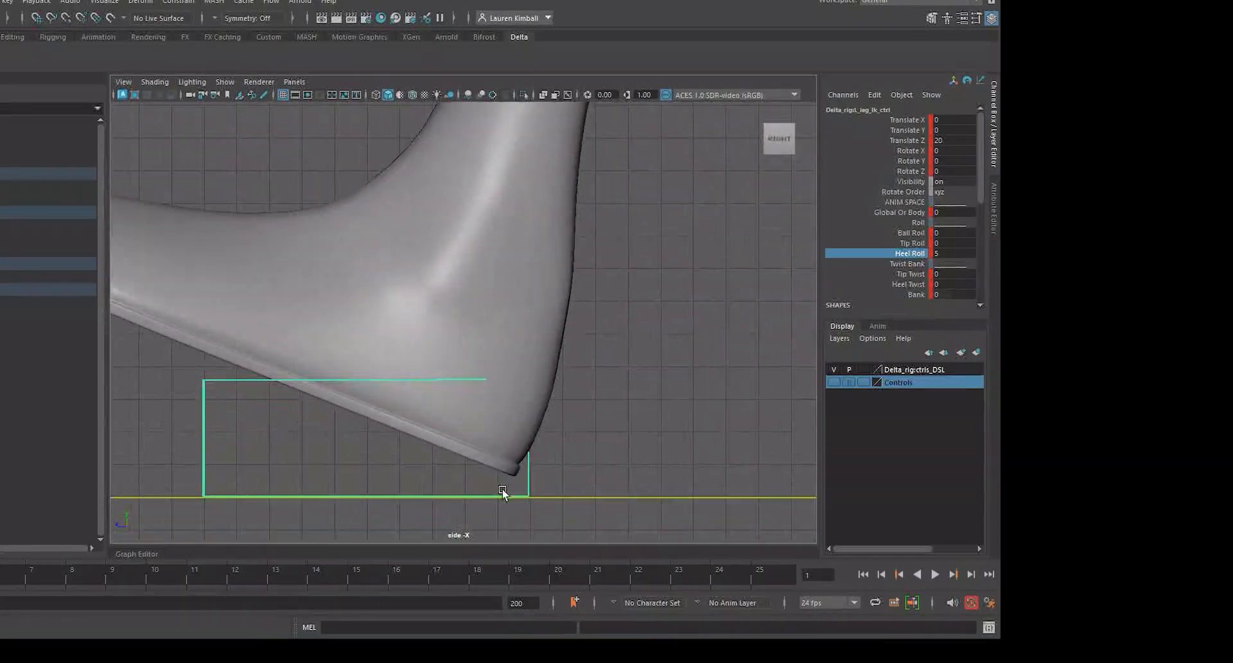
key("space")
key("space")
Lower the pelvis main control at frame 1 by setting its Translate Y to -1.5.
right_click_drag(597, 188, 445, 228, "alt")
middle_click_drag(444, 228, 468, 329, "alt")
left_click(504, 234)
middle_click_drag(506, 279, 515, 329, "alt")
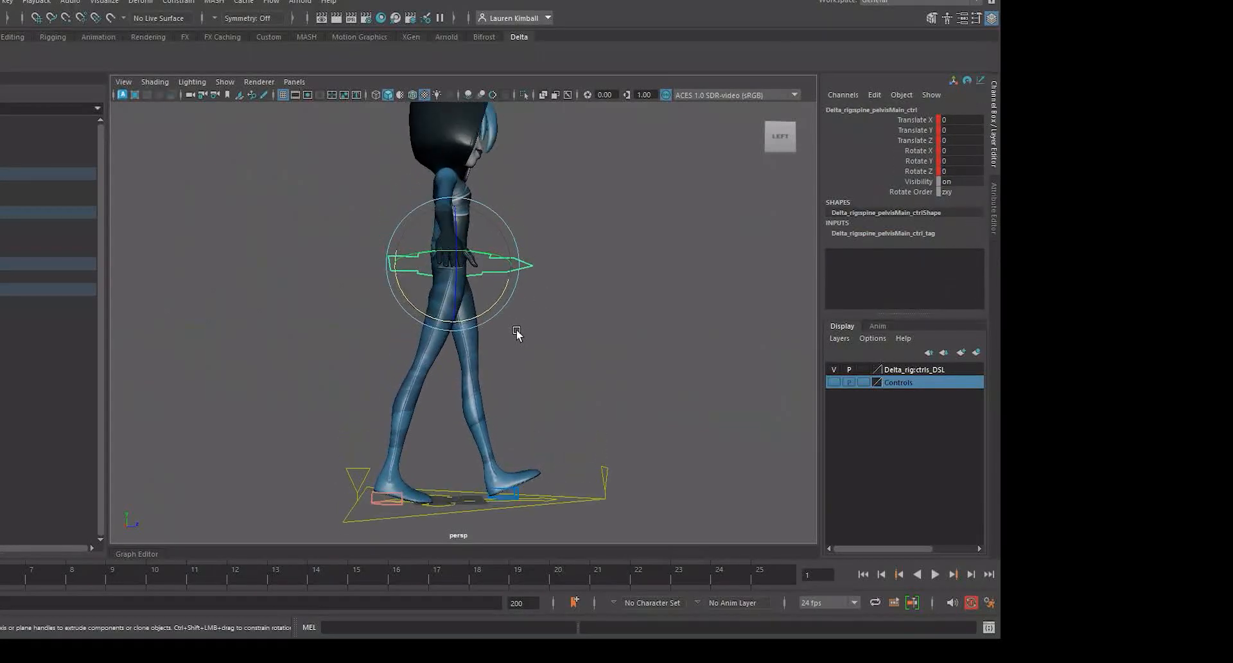
right_click_drag(515, 328, 518, 347, "alt")
left_click_drag(517, 347, 517, 367, "alt")
key("w")
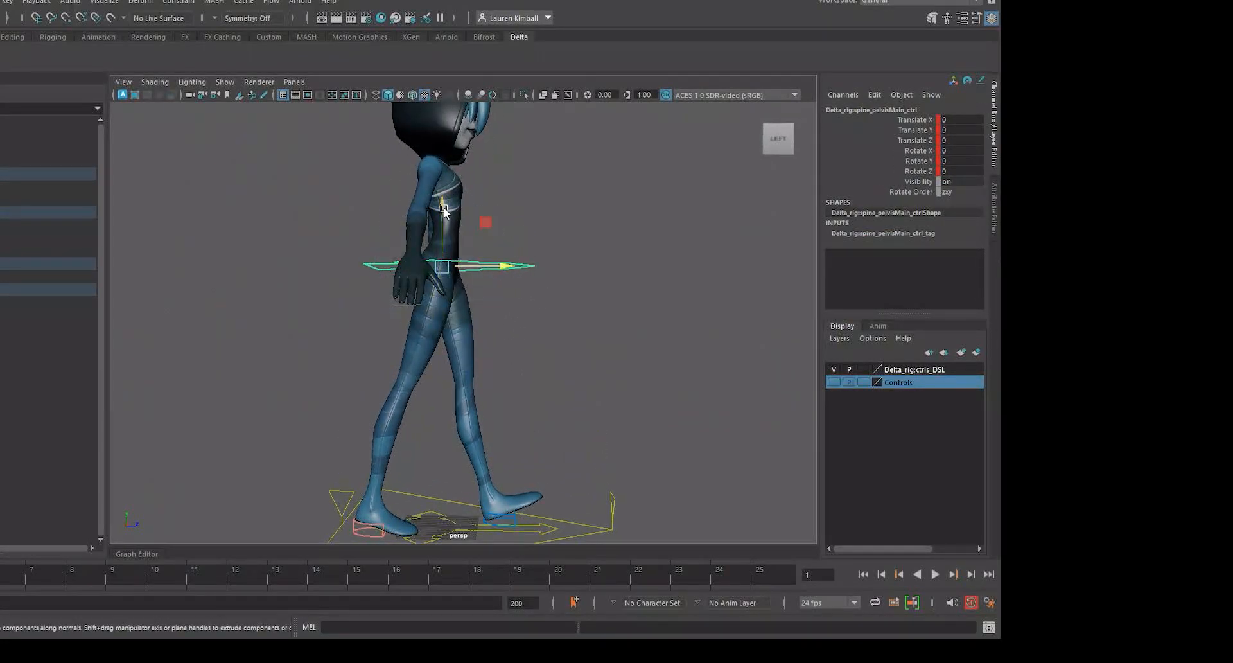
left_click_drag(443, 207, 445, 212)
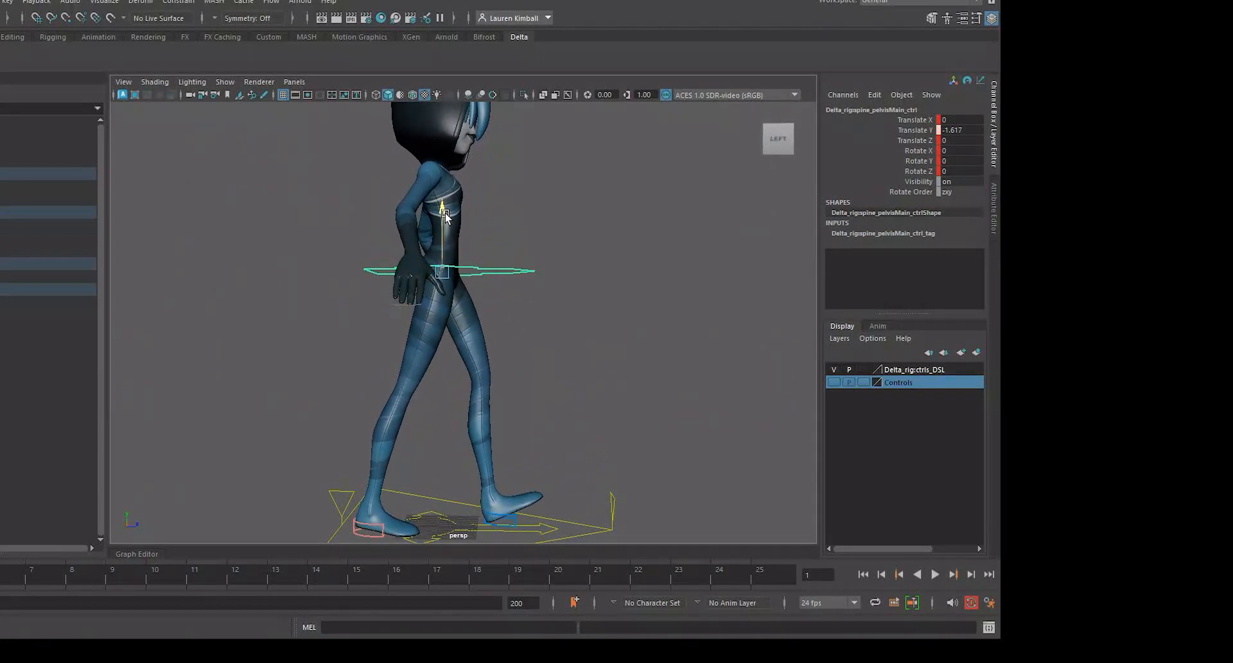
key("s")
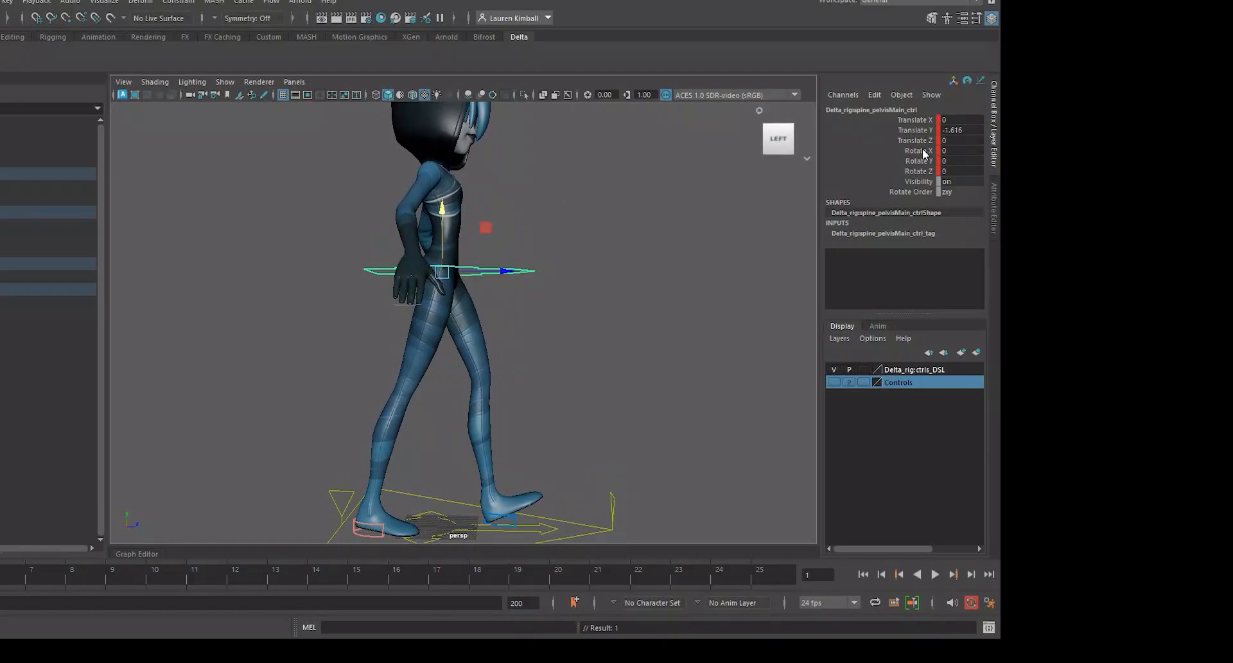
double_click(960, 131)
type("-1.5")
key("Return")
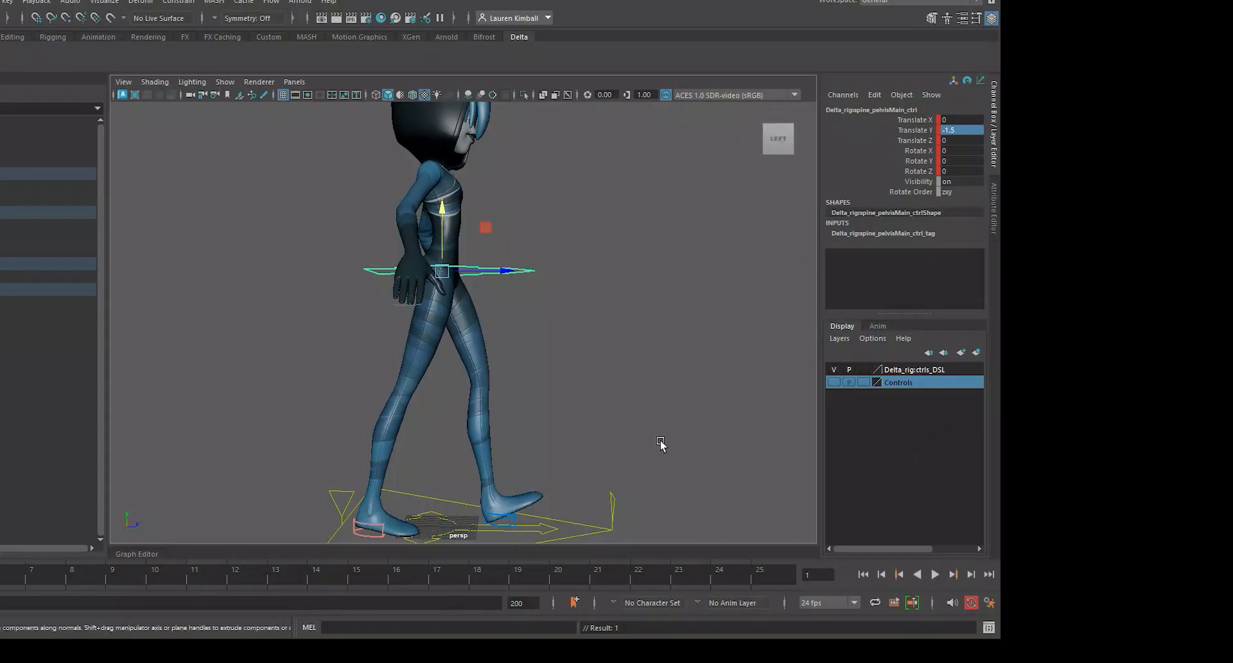
Set the right leg IK control's Ball Roll to 5 to lift the back heel.
key("space")
key("space")
scroll(625, 289, "down", 4)
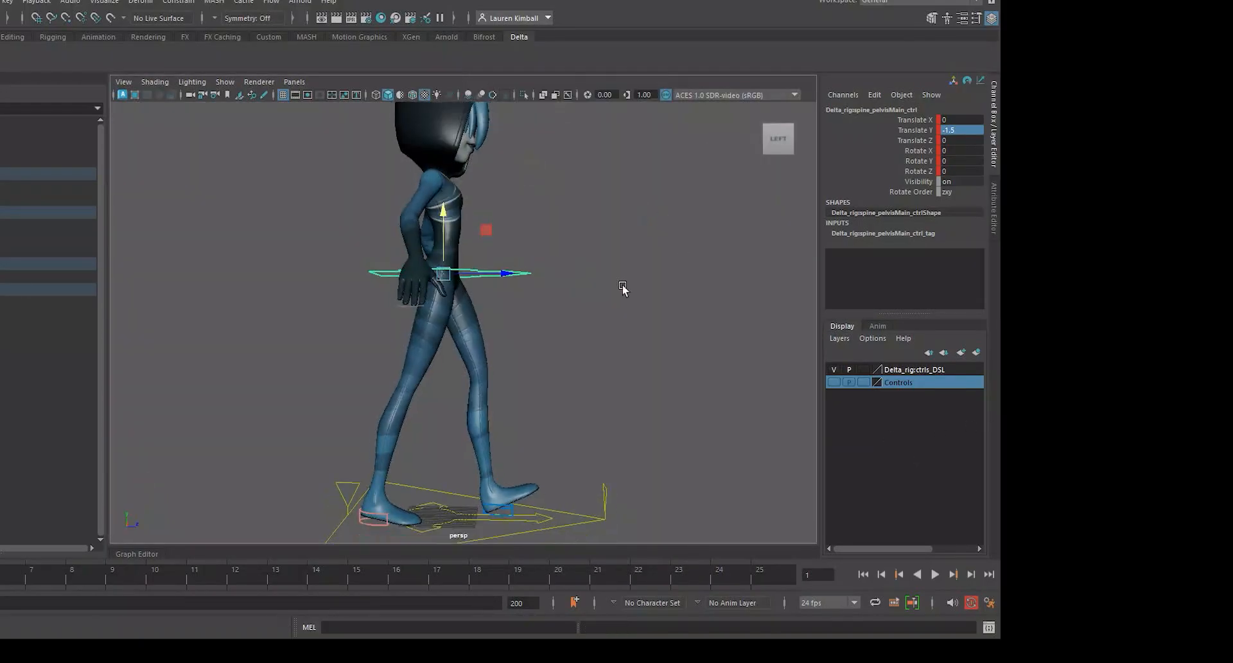
mouse_move(560, 280)
left_mouse_down("alt")
mouse_move(586, 273)
mouse_move(554, 285)
left_mouse_up("alt")
scroll(461, 412, "up", 2)
middle_click_drag(457, 420, 506, 360, "alt")
left_click_drag(506, 359, 472, 338, "alt")
left_click(443, 417)
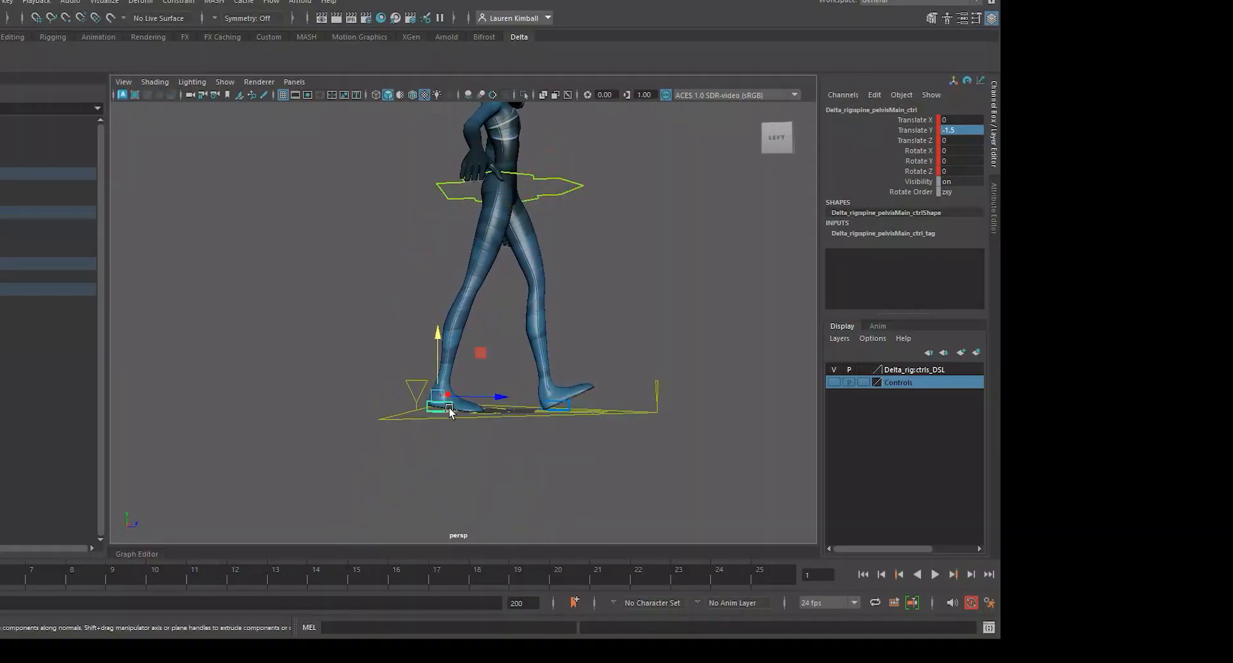
left_click(909, 233)
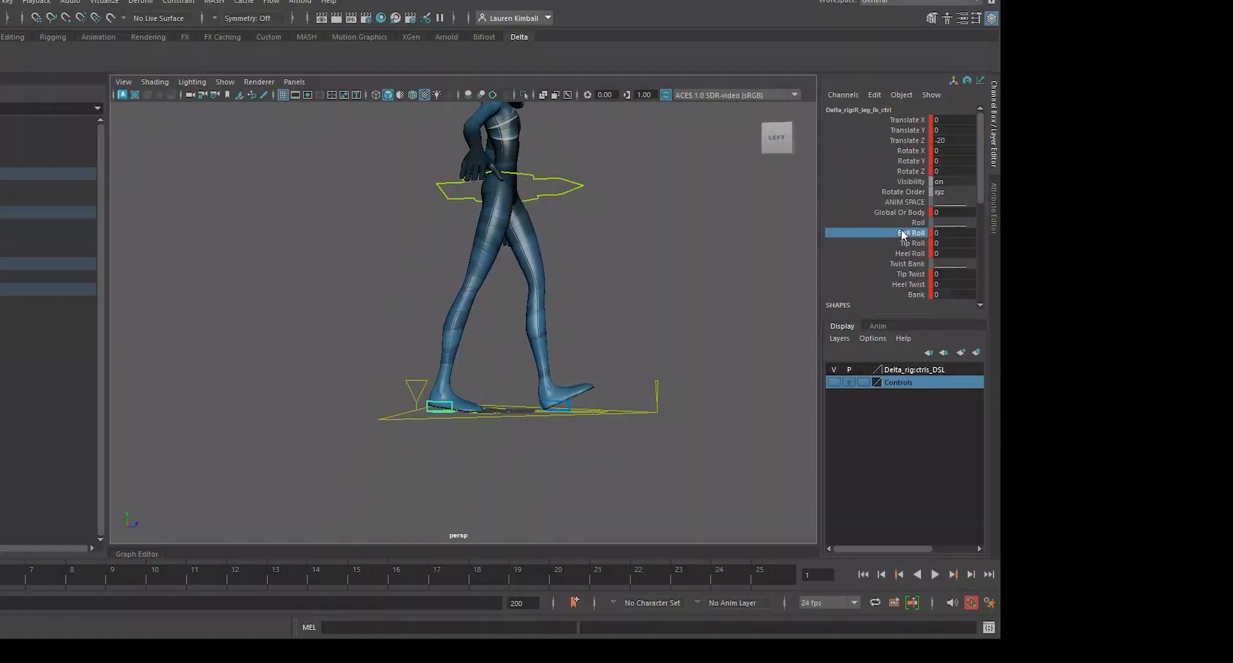
middle_click_drag(760, 292, 787, 298)
double_click(961, 232)
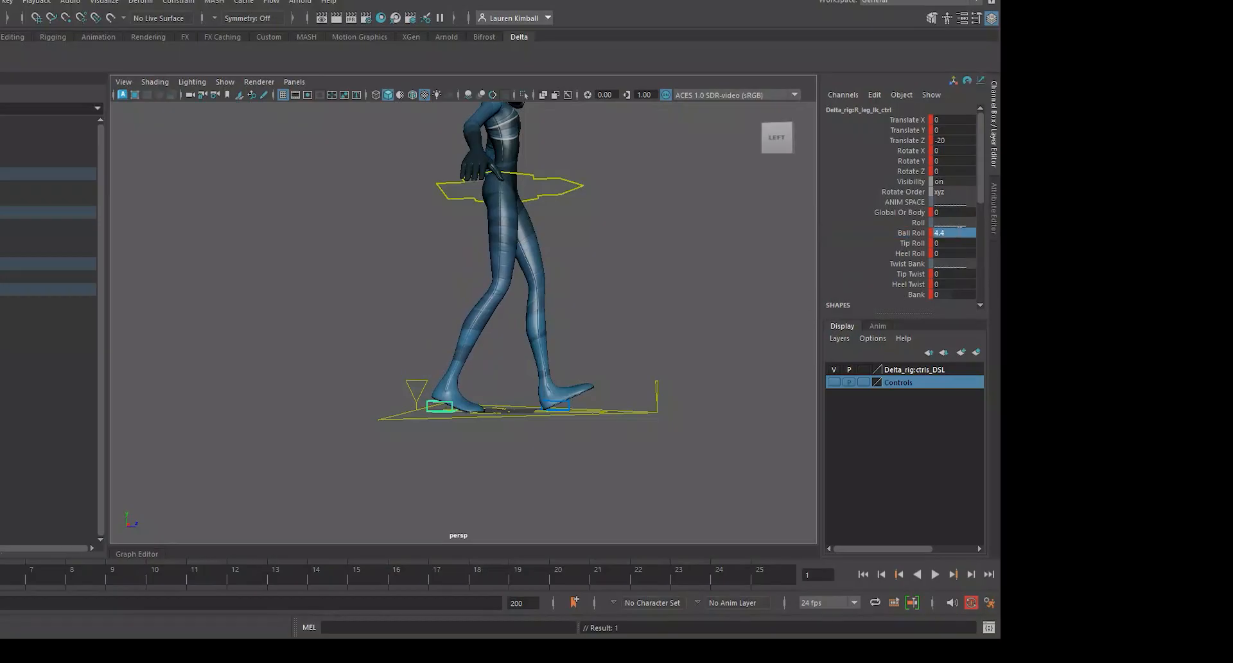
type("5")
key("Return")
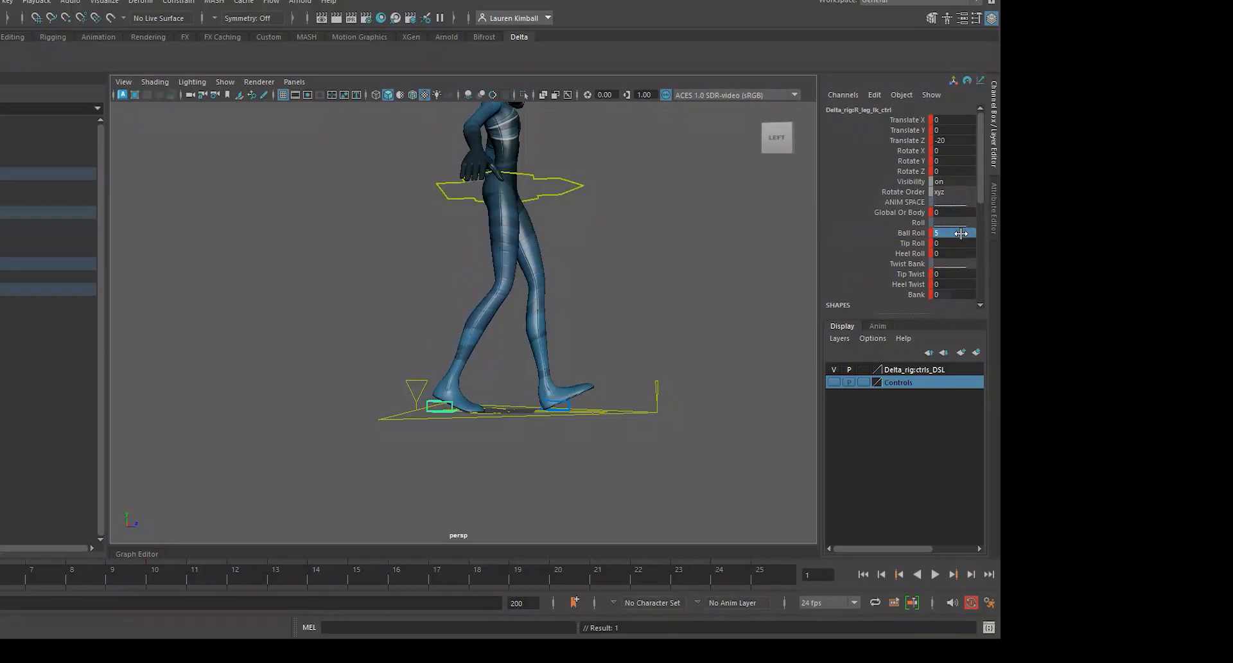
Review the left leg IK control's channel values, and clear the selection.
left_click(572, 404)
left_click(568, 405)
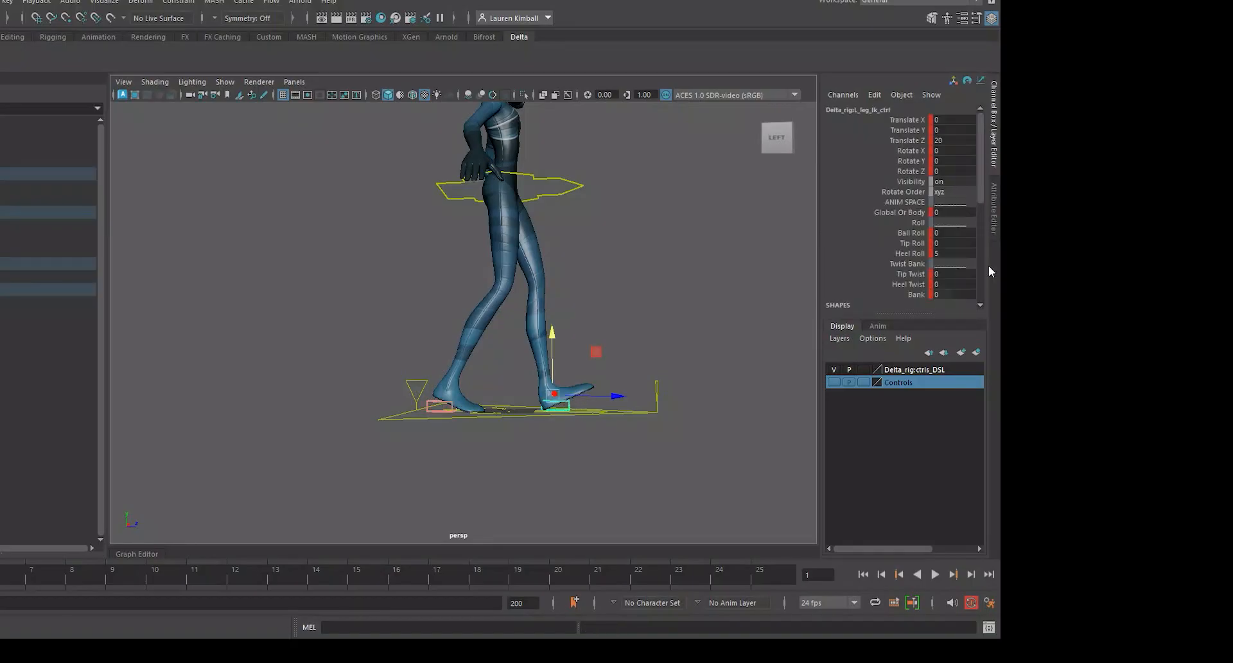
left_click(699, 396)
left_click_drag(697, 392, 676, 347, "alt")
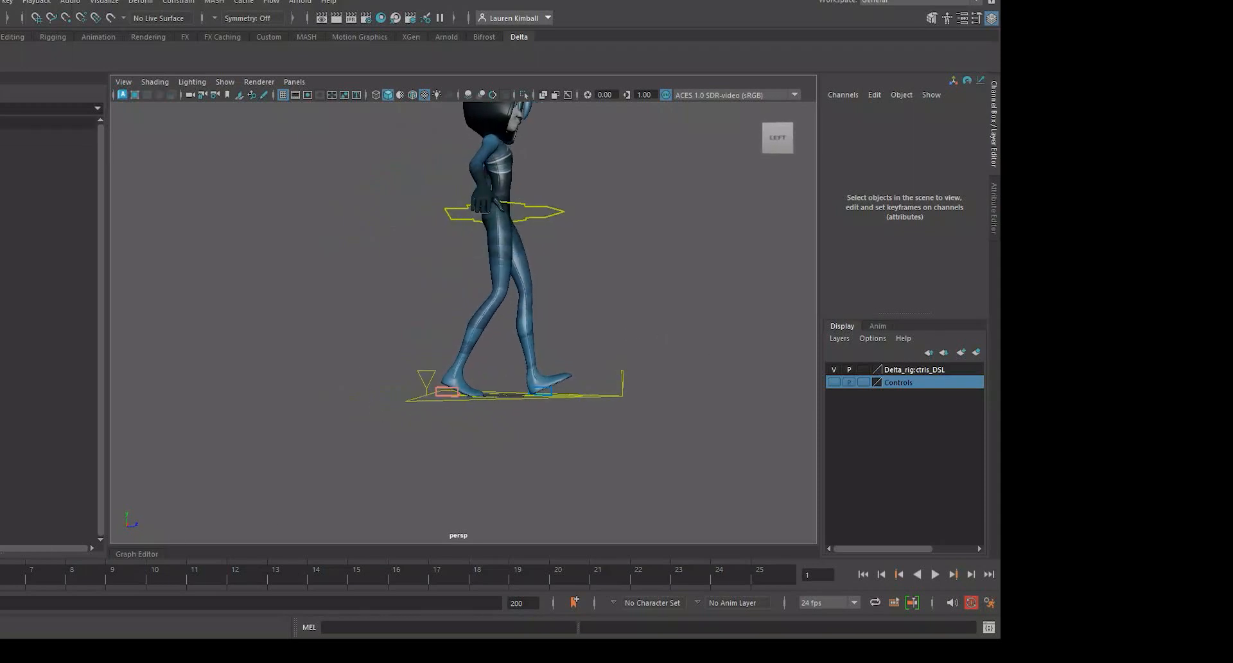
Select the pelvis main and both leg IK controls with the quick select set, key them at frame 25, and play back the animation.
left_click(0, 55)
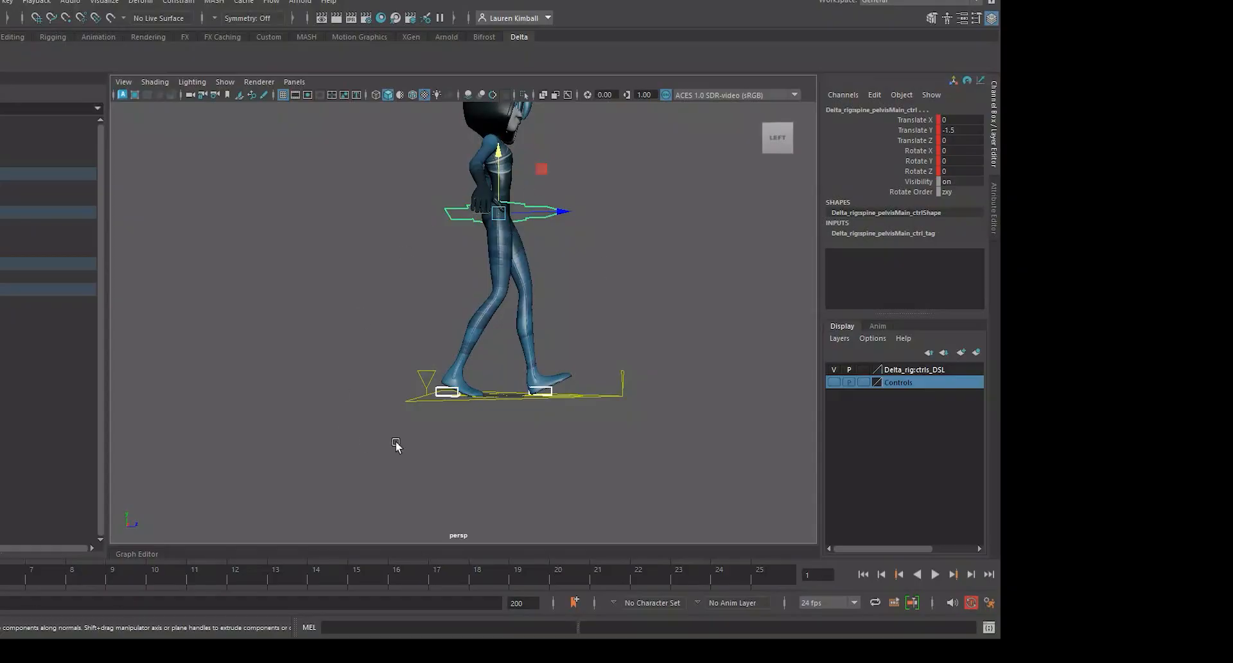
left_click(772, 579)
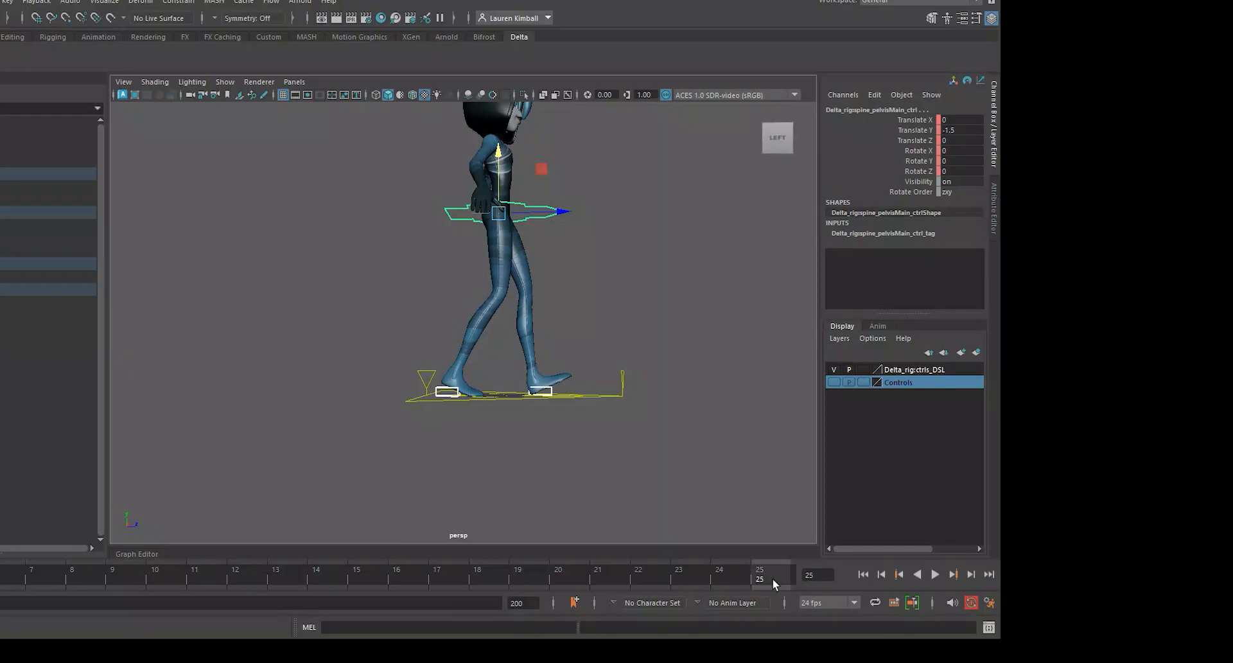
key("s")
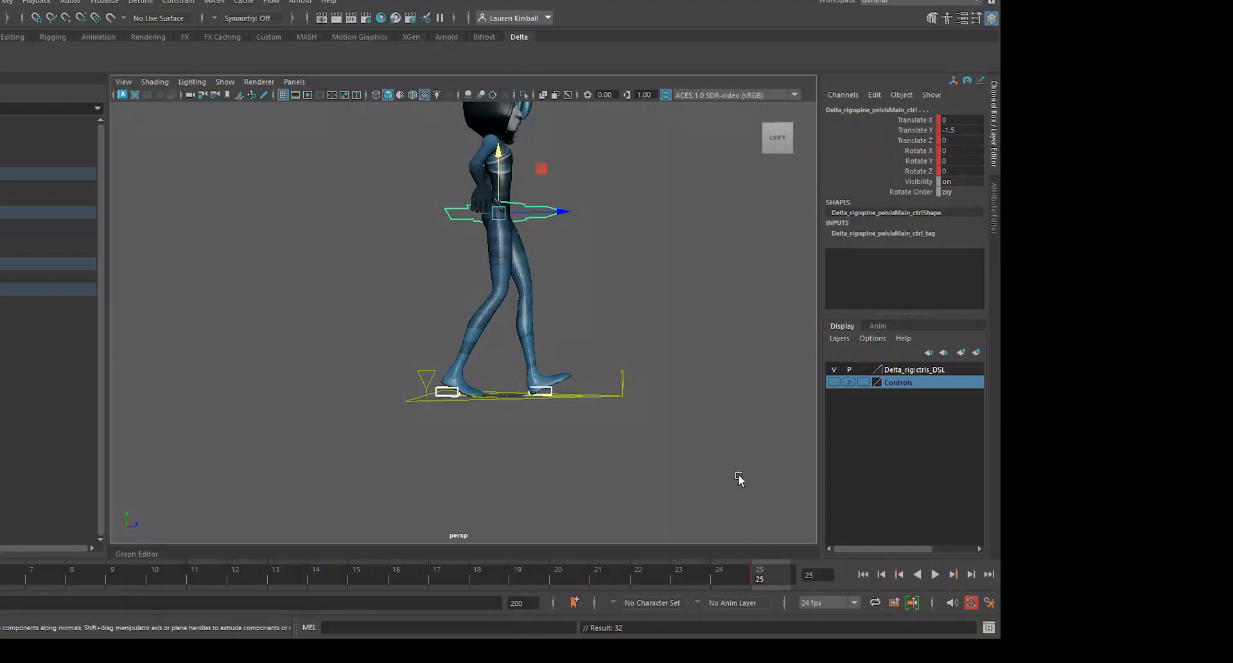
key("alt+v")
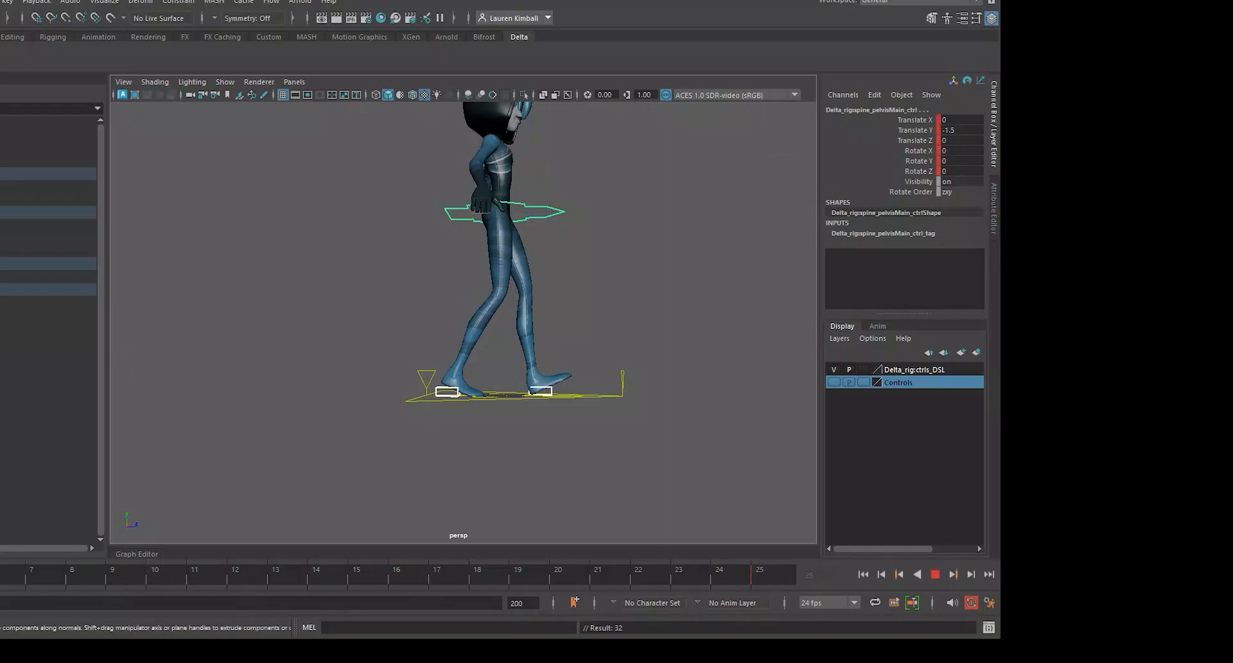
key("alt+v")
Key the pelvis main and both leg IK controls at frame 13, and clear the selection.
left_click_drag(501, 479, 425, 495, "alt")
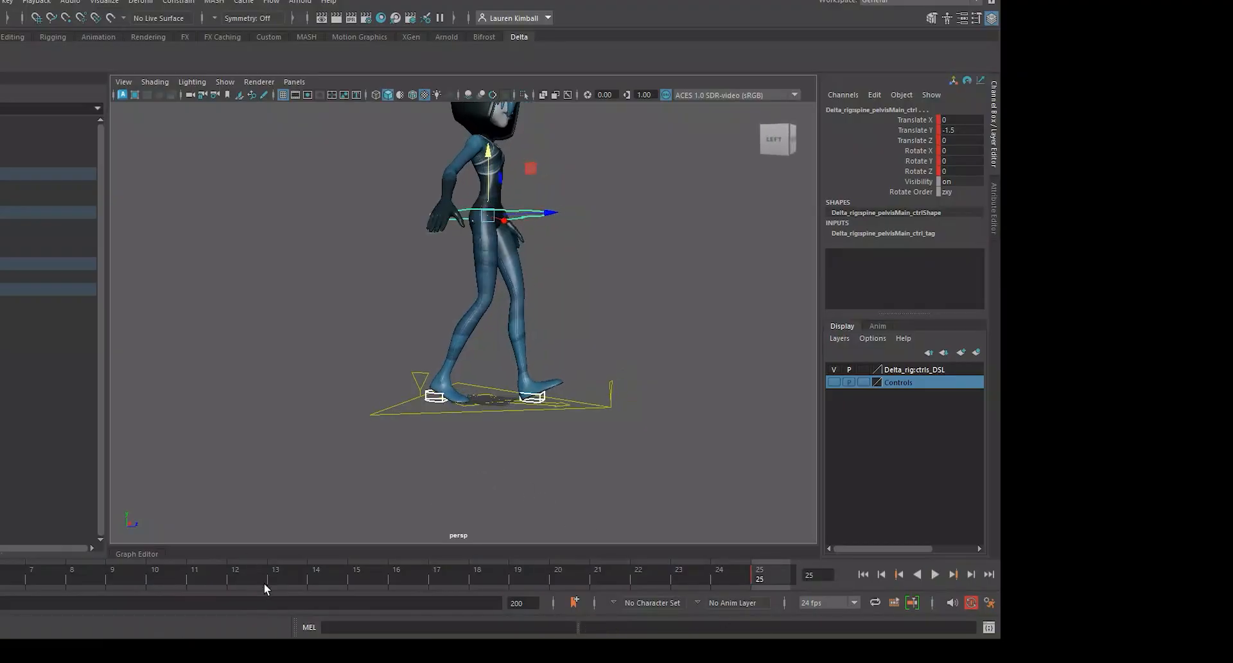
left_click(279, 576)
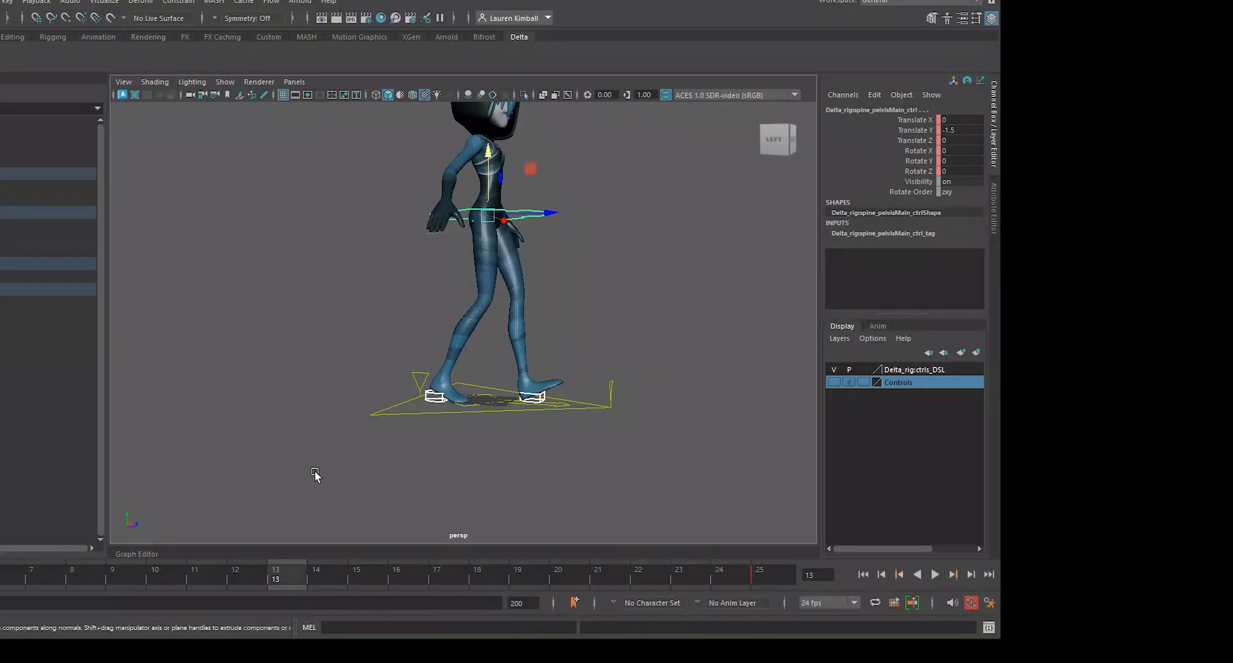
left_click_drag(321, 478, 371, 473, "alt")
right_click_drag(373, 477, 407, 504, "alt")
left_click_drag(407, 503, 396, 506, "alt")
right_click_drag(475, 517, 552, 534, "alt")
middle_click_drag(552, 535, 405, 532, "alt")
right_click_drag(405, 531, 453, 486, "alt")
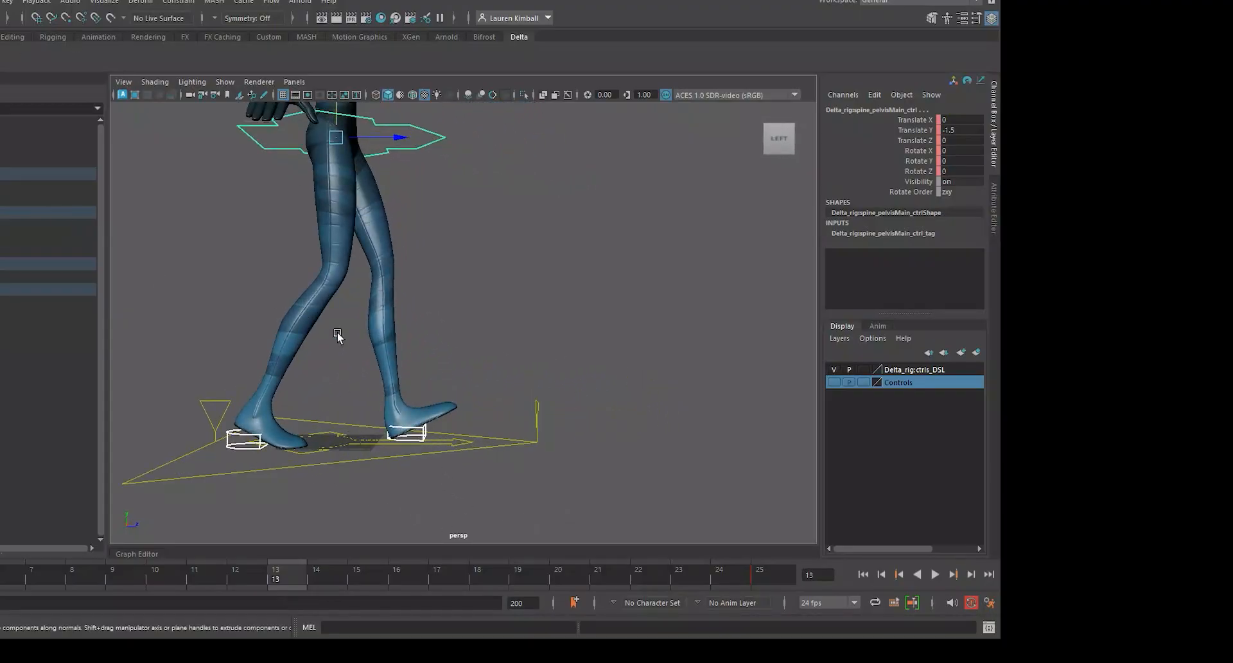
key("s")
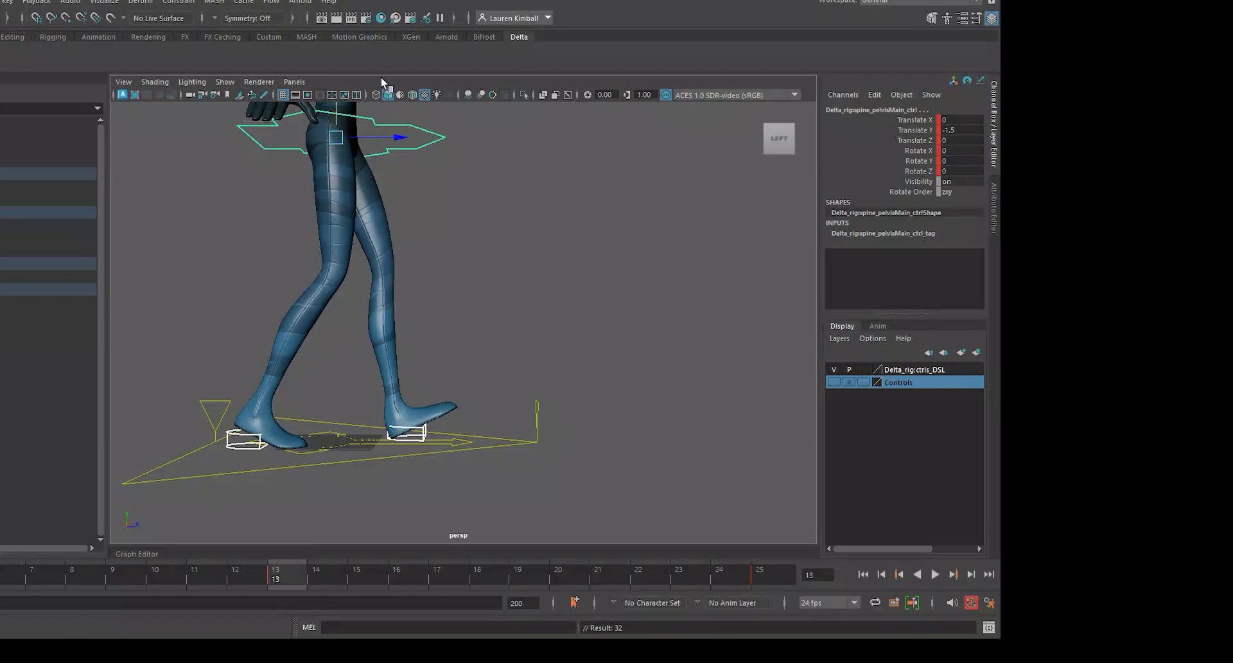
left_click(409, 521)
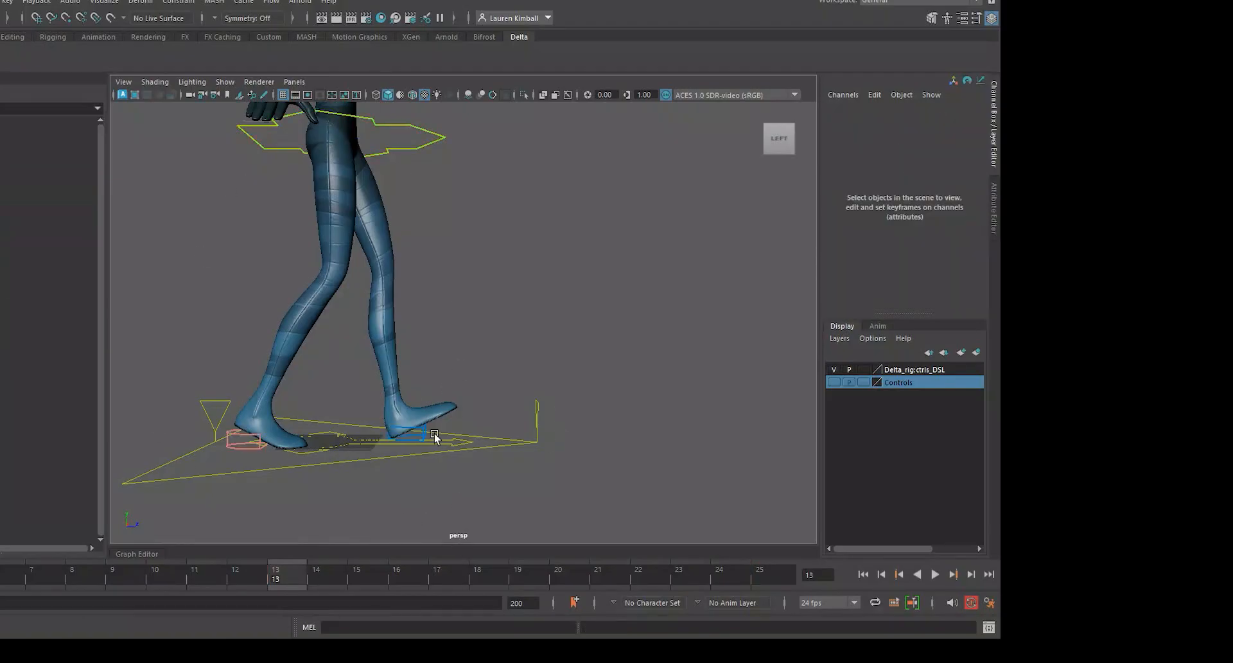
Swap the feet at frame 13 by setting Translate Z to -20 on the left leg IK control and 20 on the right.
left_click(420, 434)
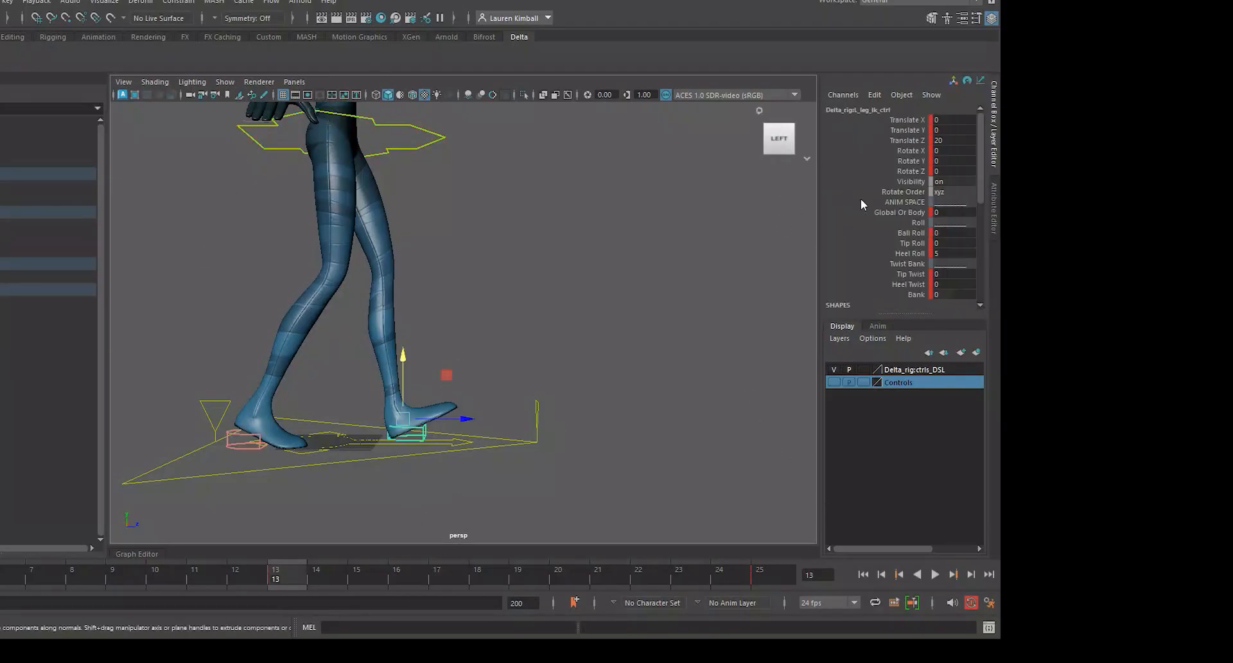
double_click(954, 140)
type("-20")
key("Return")
left_click(226, 439)
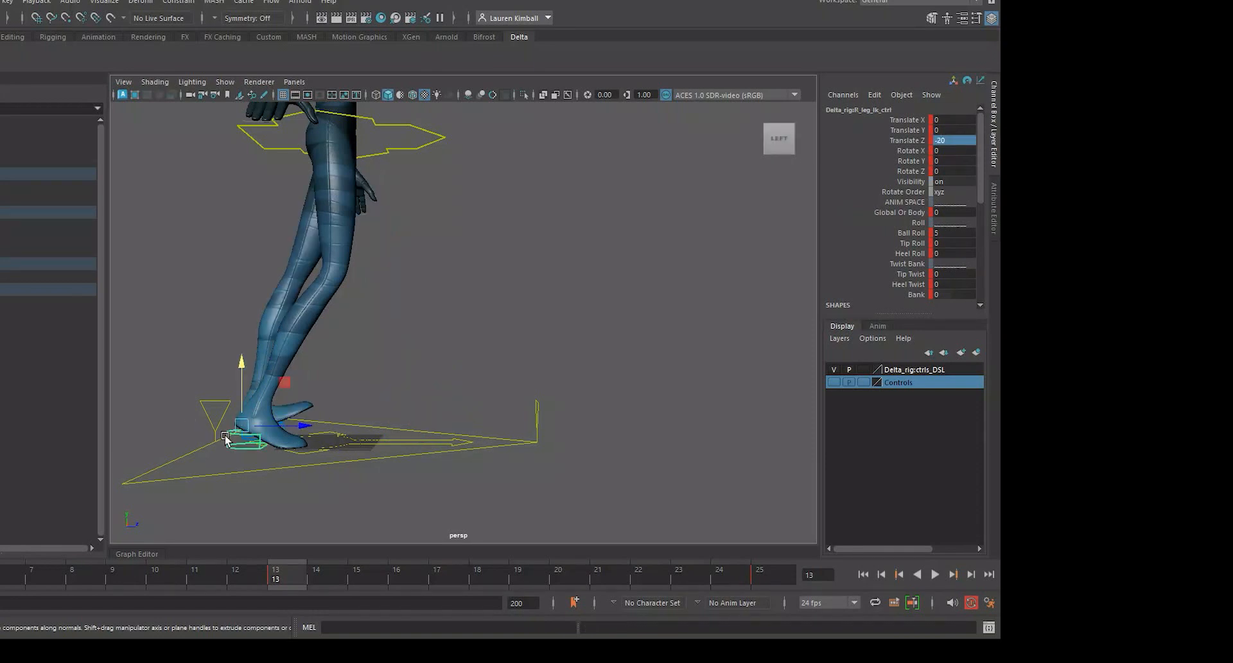
double_click(949, 141)
type("20")
key("Return")
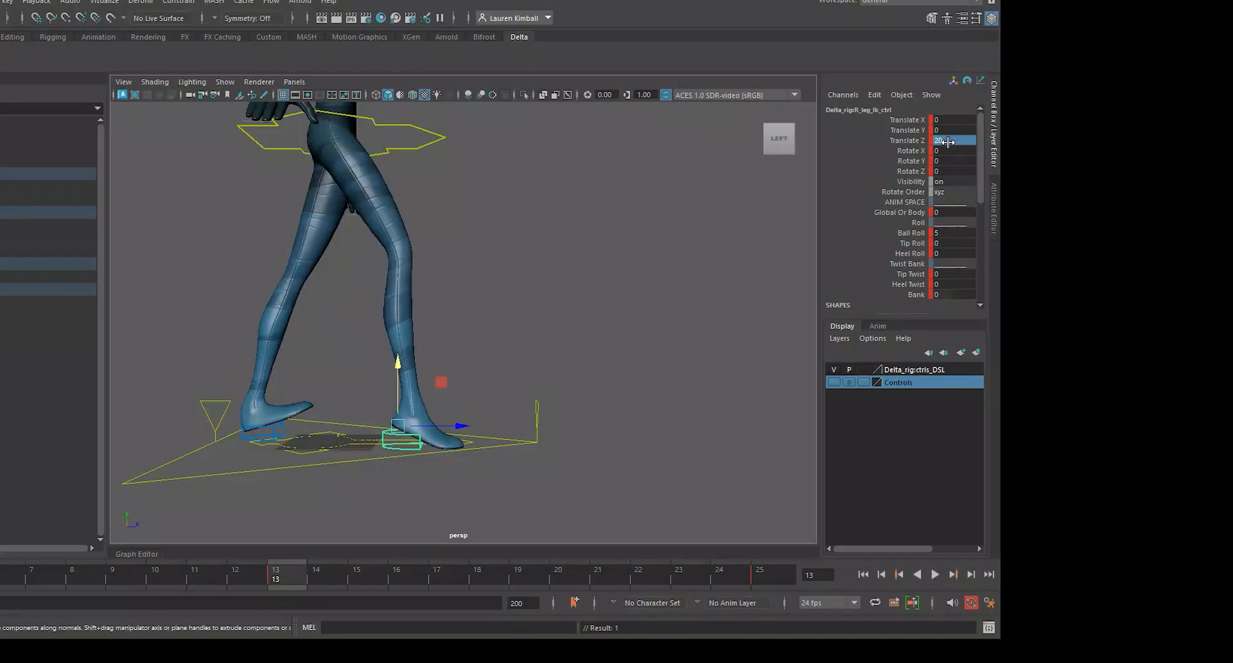
On the right leg IK control at frame 13, set Ball Roll to 0 and Heel Roll to 5.
left_click(947, 233)
left_click(946, 233)
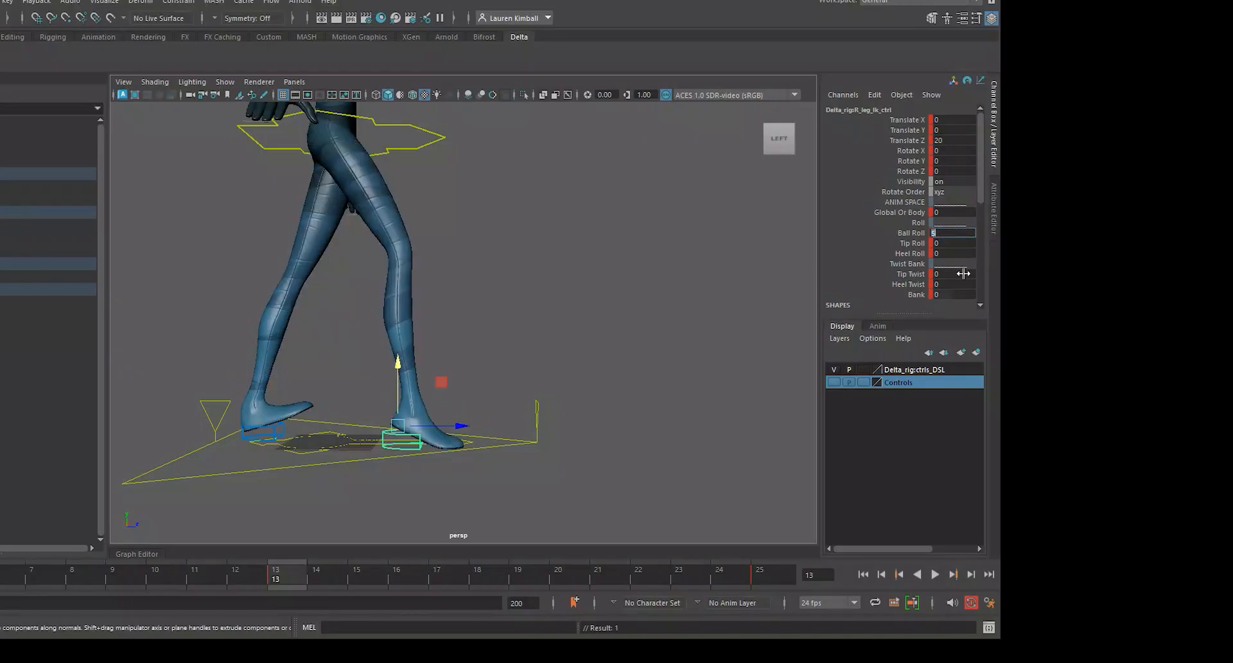
type("0")
key("Return")
double_click(960, 253)
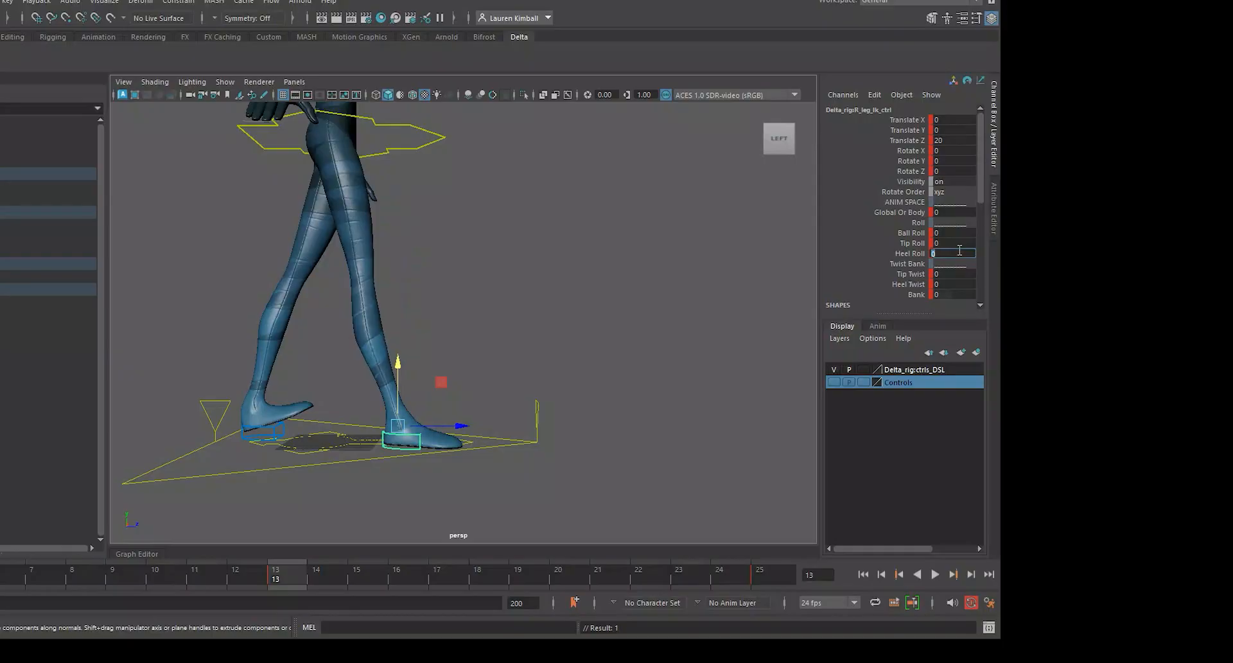
key("Return")
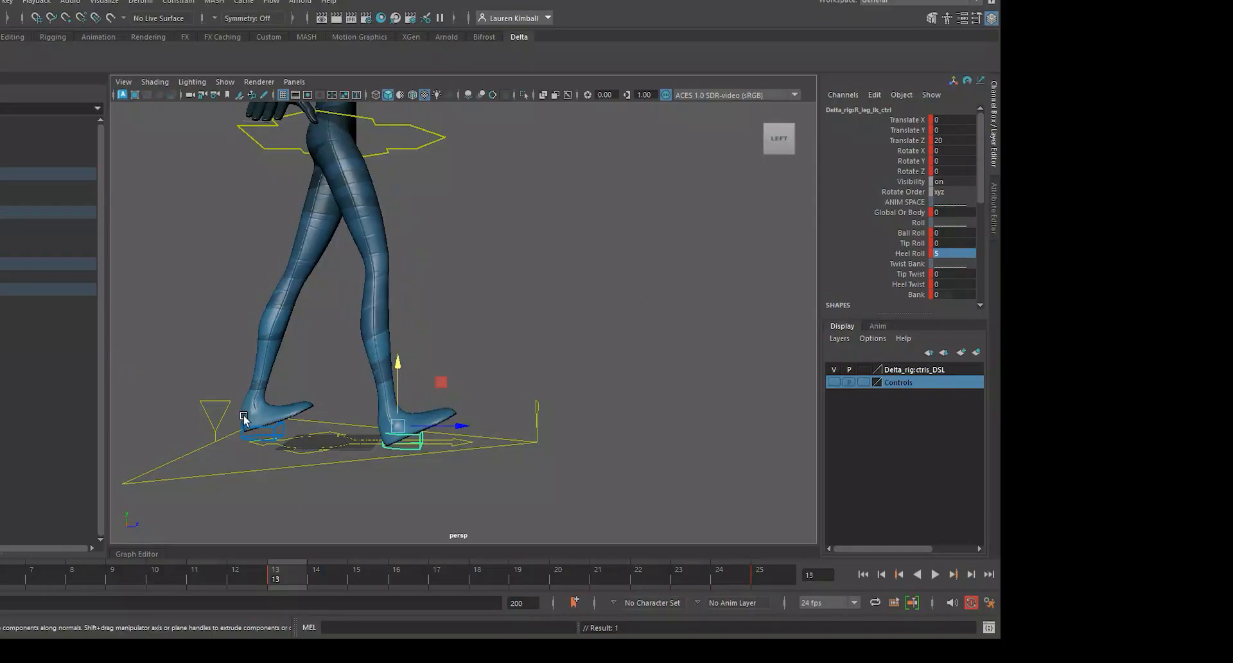
On the left leg IK control at frame 13, set Heel Roll to 0 and Ball Roll to 5.
left_click(274, 427)
left_click(275, 429)
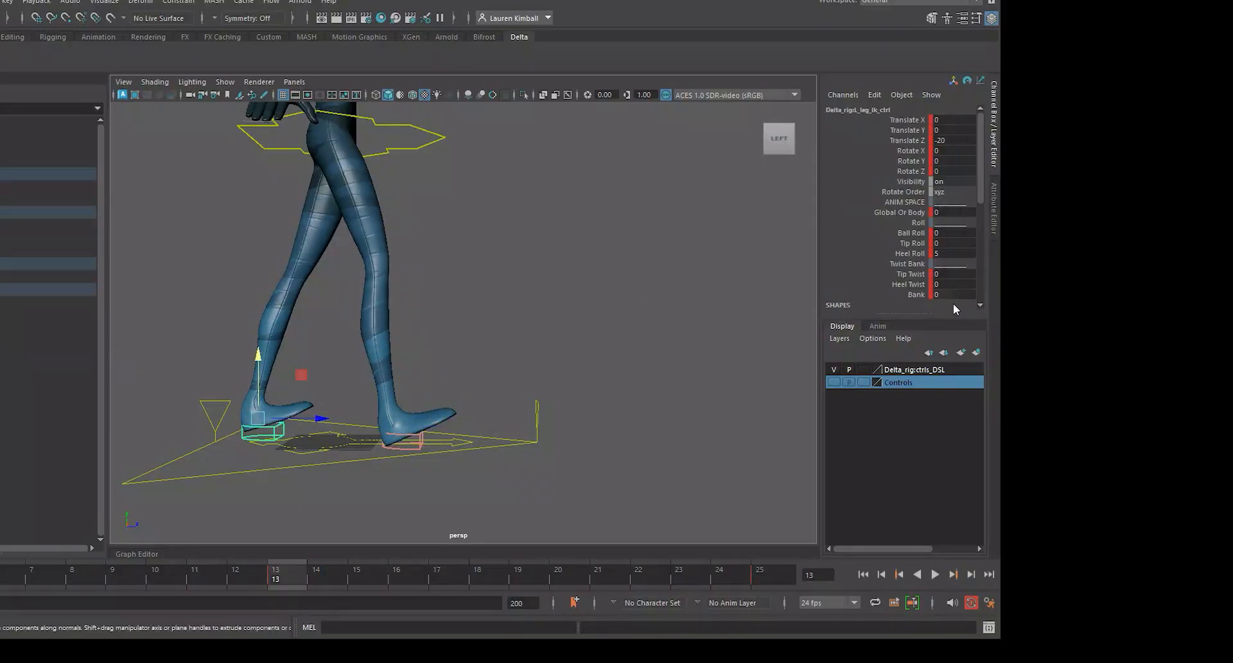
double_click(957, 253)
type("5")
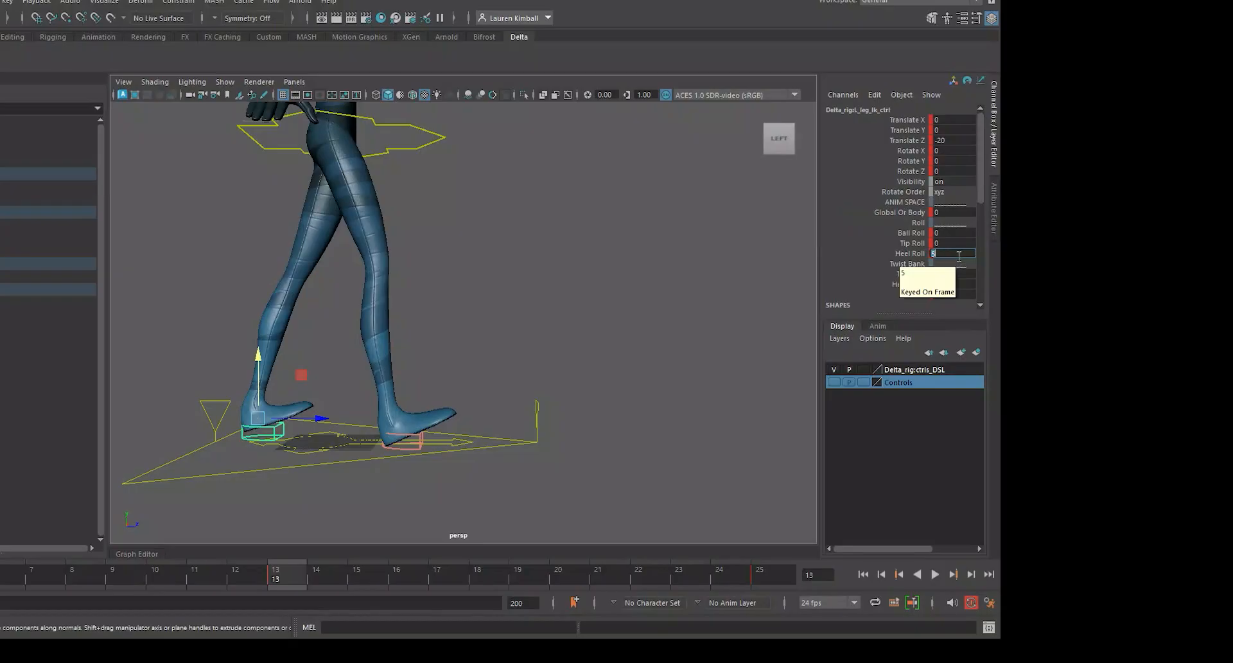
key("Return")
double_click(956, 233)
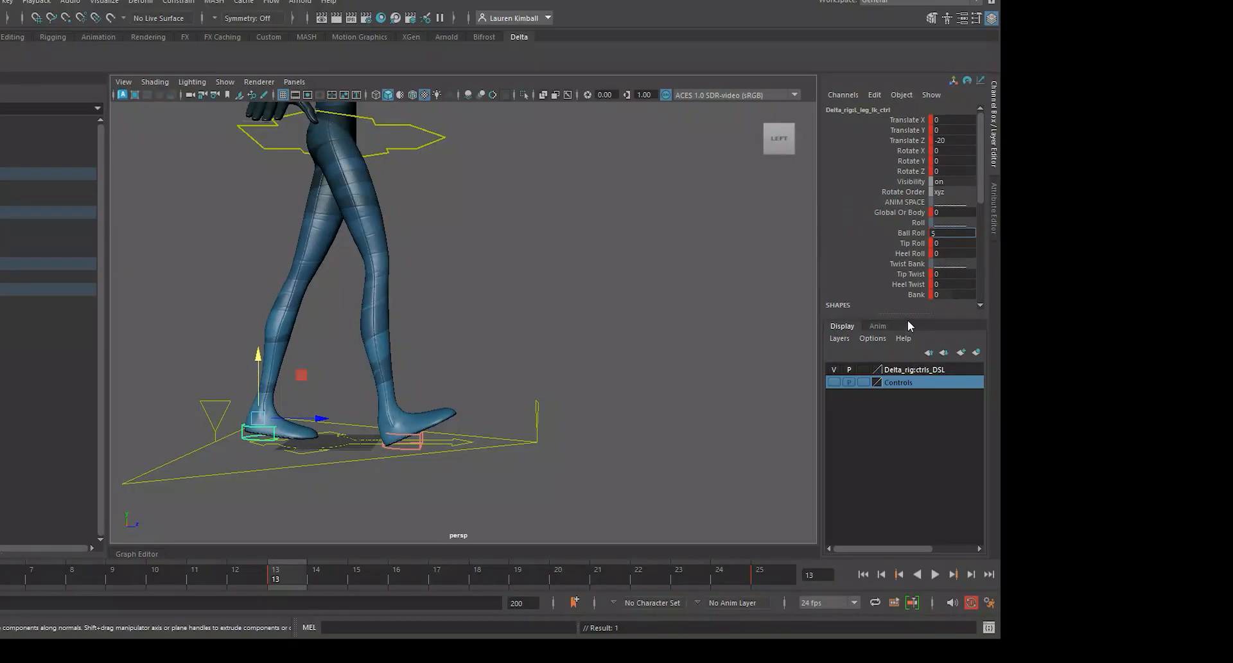
key("Return")
Play back the walk from the side, stop it, and frame the whole character.
right_click_drag(604, 492, 443, 457, "alt")
key("alt+v")
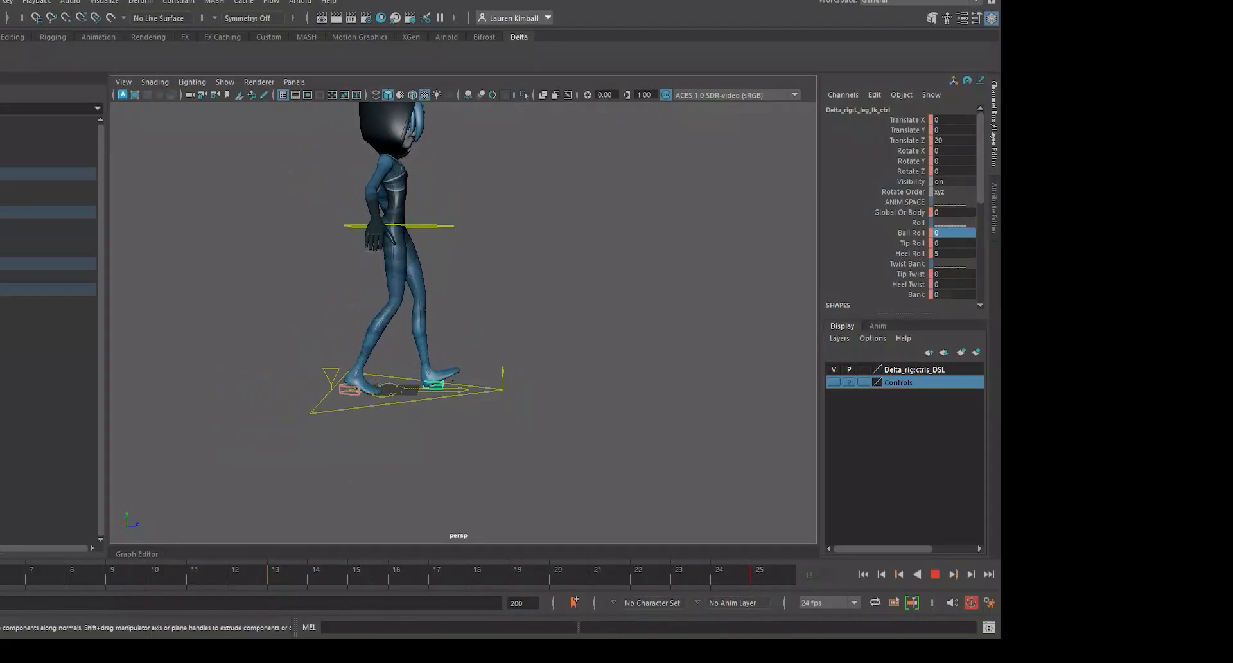
key("alt+v")
left_click_drag(445, 505, 450, 427, "alt")
left_click_drag(437, 299, 707, 419, "alt")
scroll(665, 436, "up", 1)
middle_click_drag(668, 441, 695, 455, "alt")
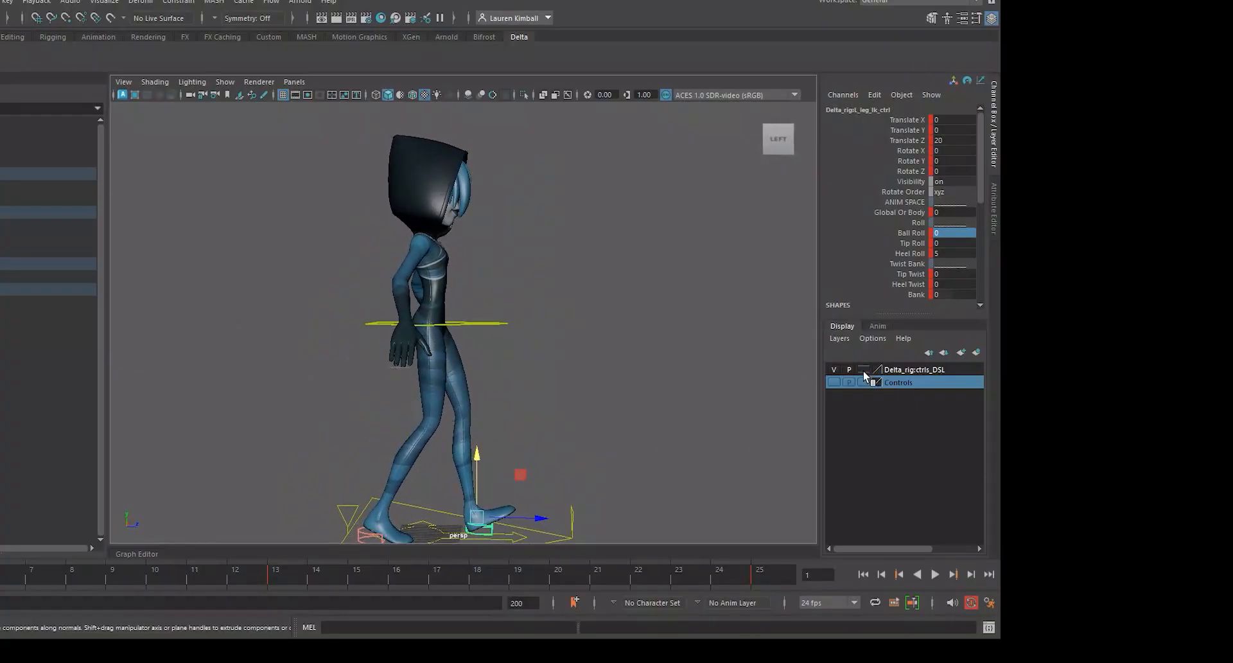
Show the Controls layer and try rotating the pelvis control forward about 7.5 degrees in X.
left_click(834, 382)
scroll(645, 429, "up", 1)
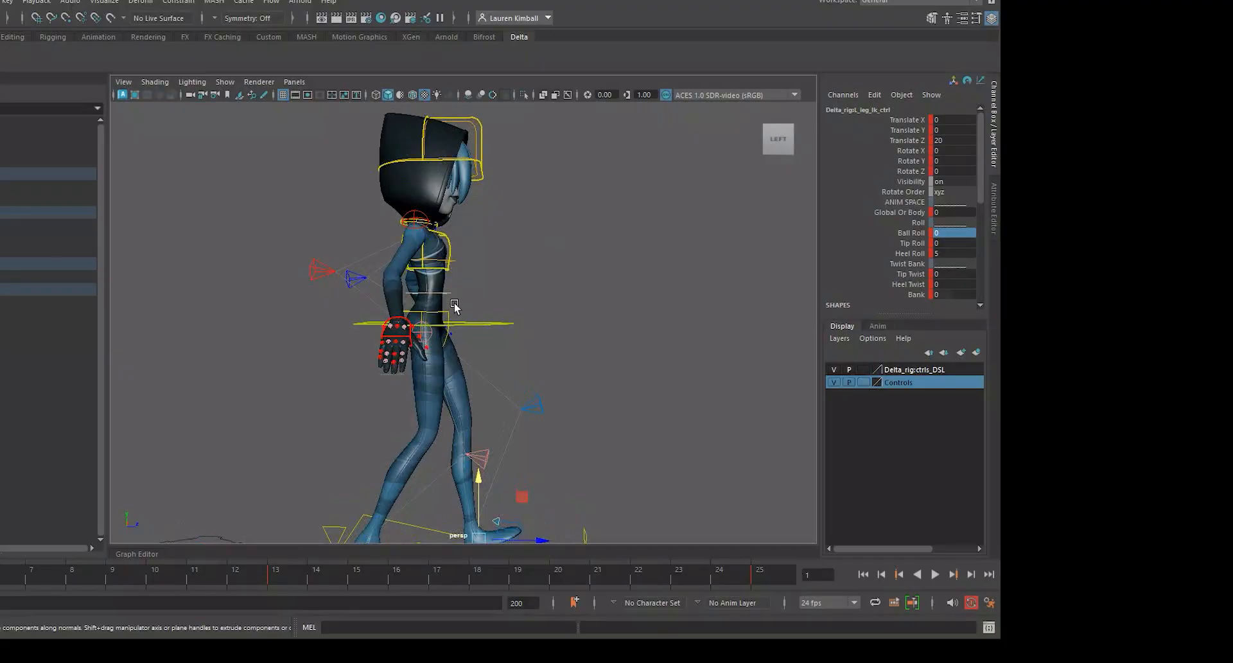
left_click(469, 339)
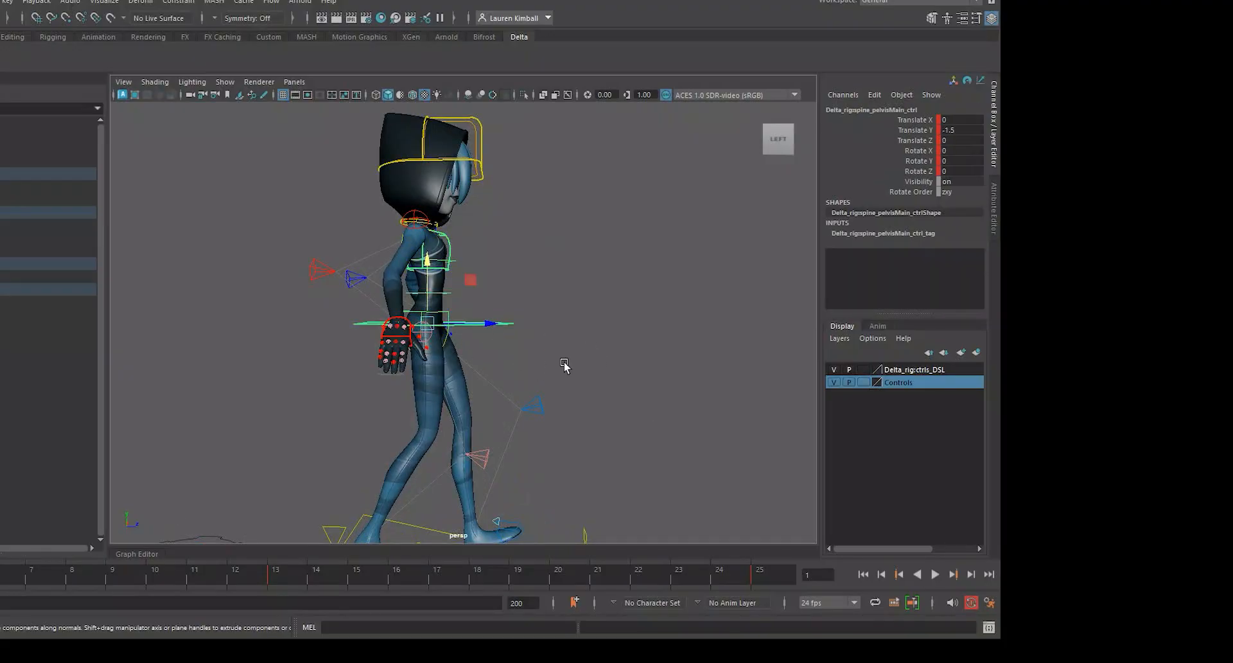
left_click(557, 369)
left_click(450, 314)
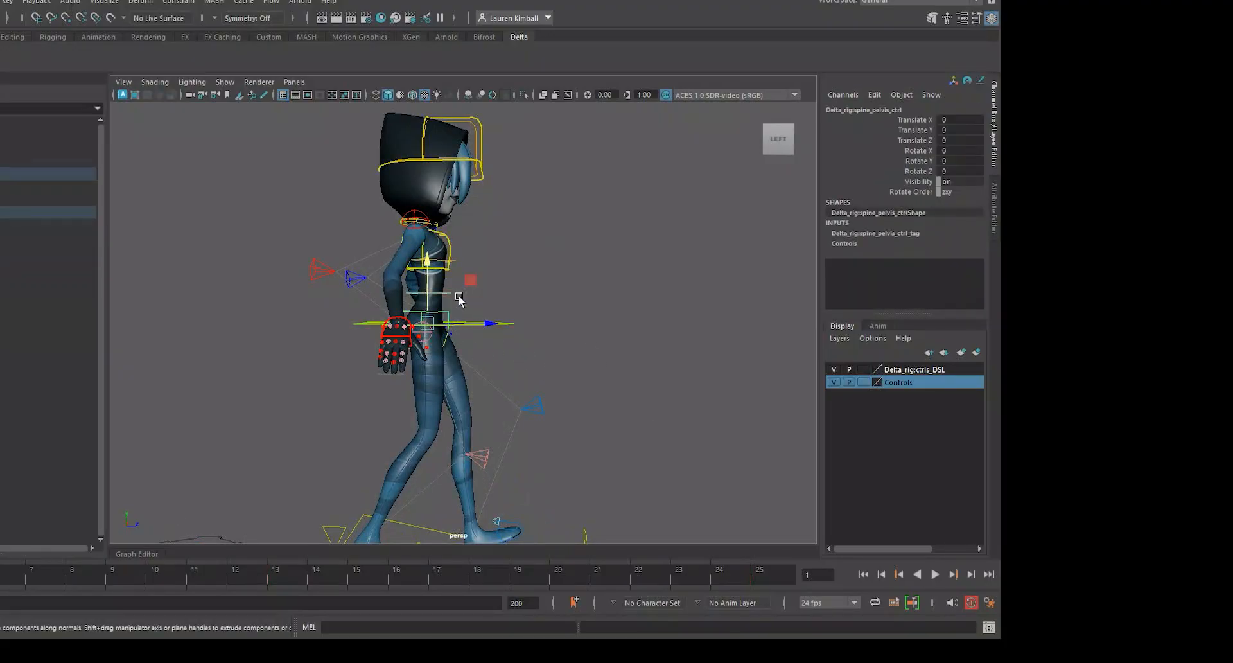
key("e")
left_click_drag(473, 292, 476, 292)
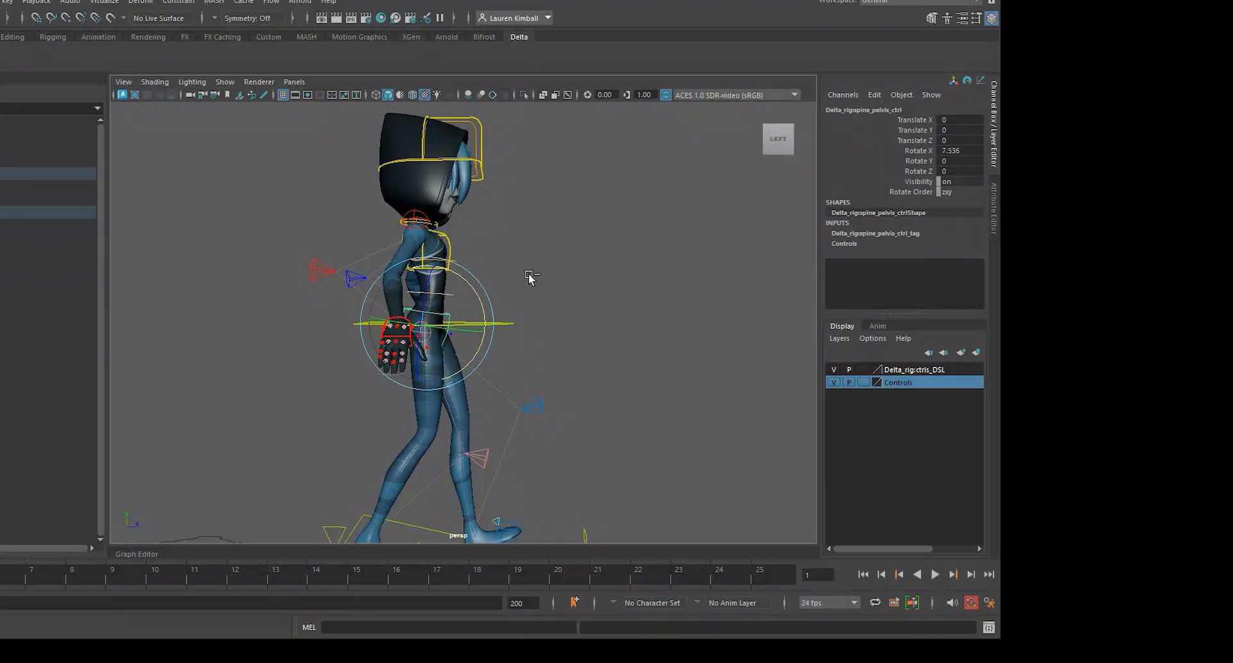
Try rotating the pelvis main control forward about 5.7 degrees in X, undo the rotation, and hide the Controls layer.
left_click(559, 319)
left_click_drag(559, 319, 537, 341, "alt")
left_click(528, 347)
left_click_drag(481, 296, 490, 302)
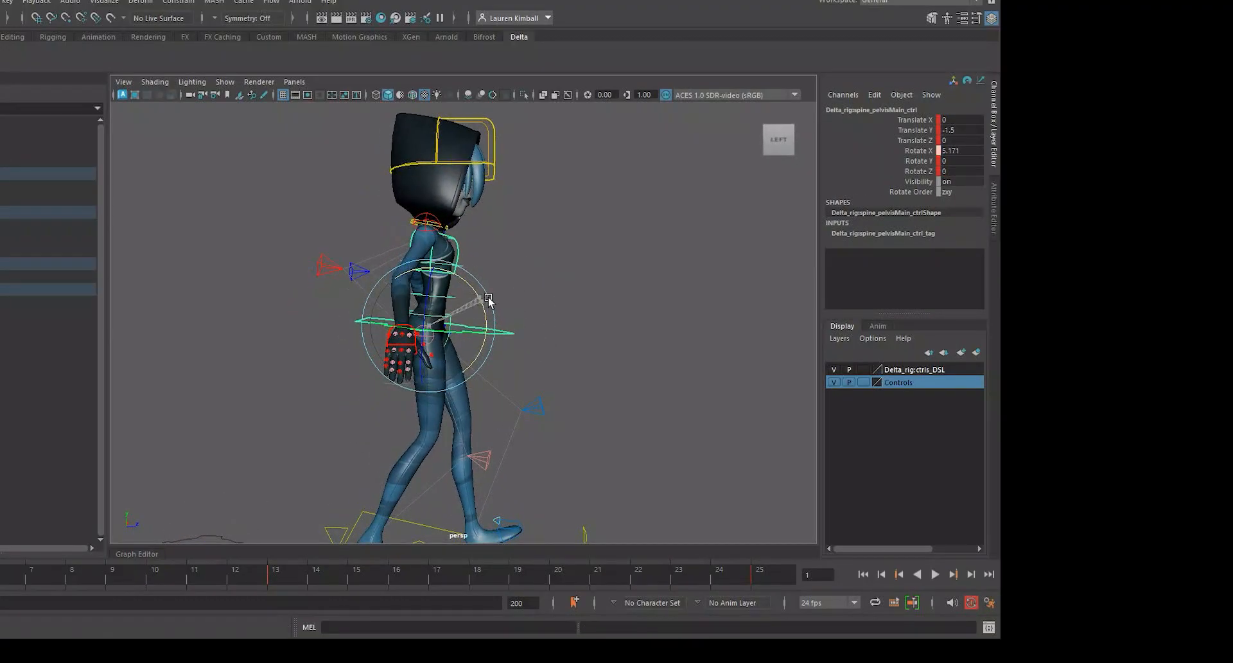
key("ctrl+z")
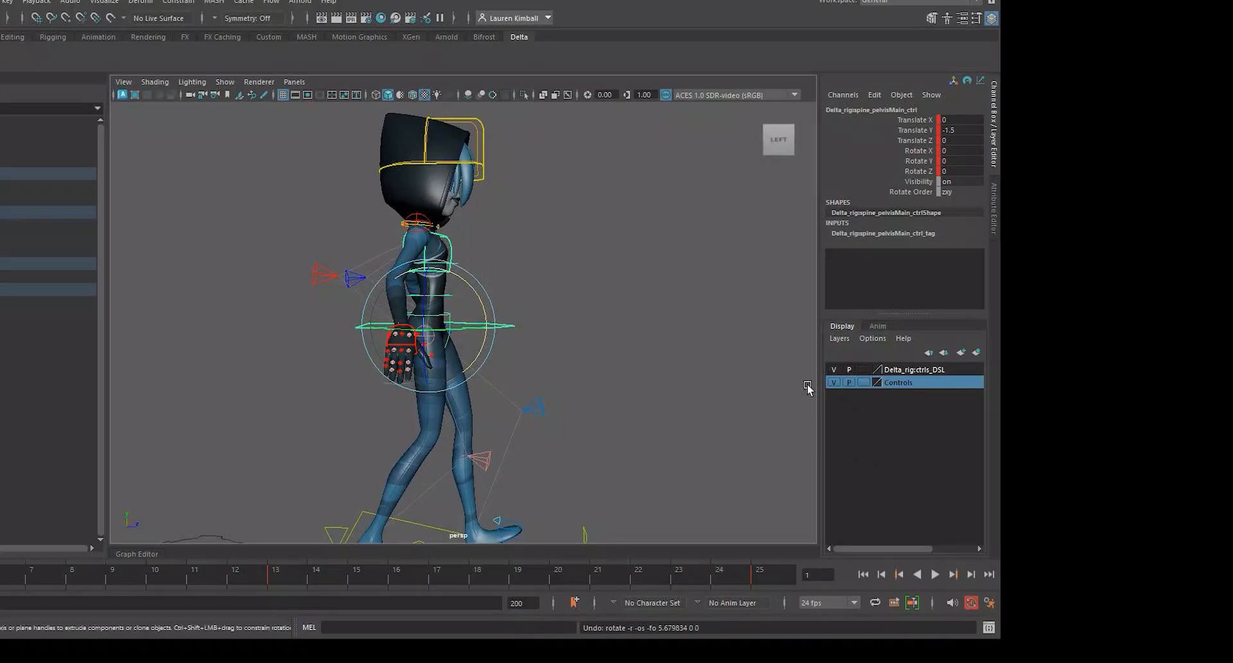
left_click_drag(669, 407, 636, 398, "alt")
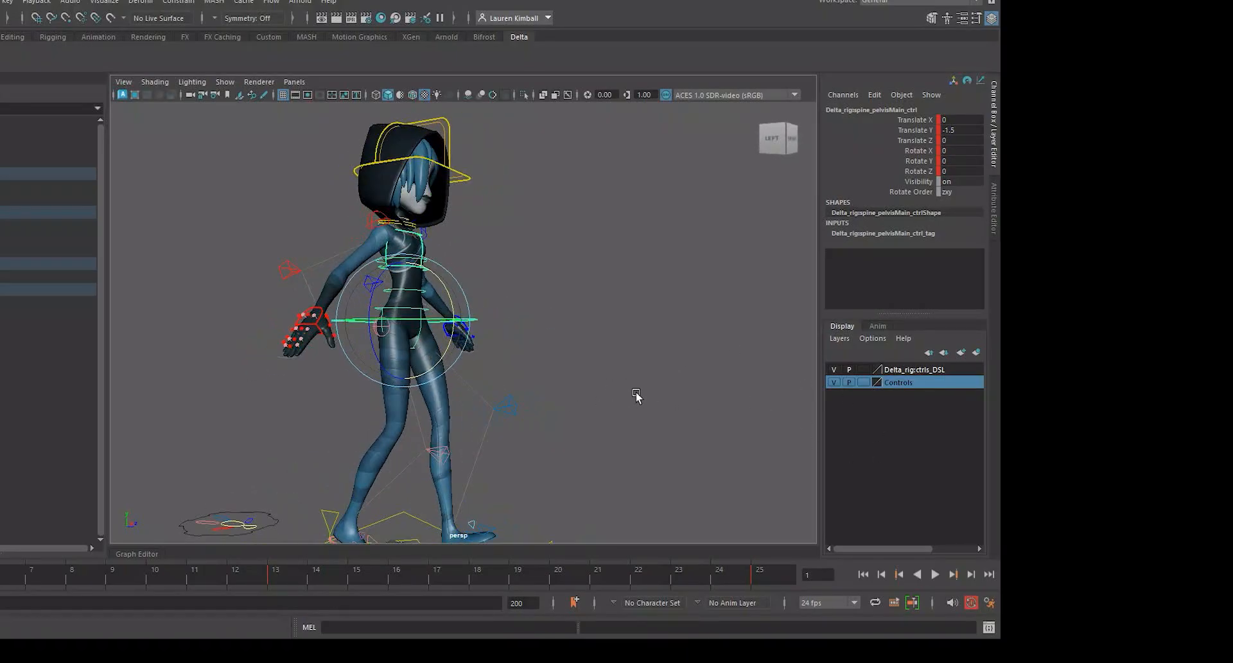
left_click(832, 382)
Examine the legs up close and compare the contact poses at frames 1, 13 and 25.
left_click_drag(809, 458, 538, 476, "alt")
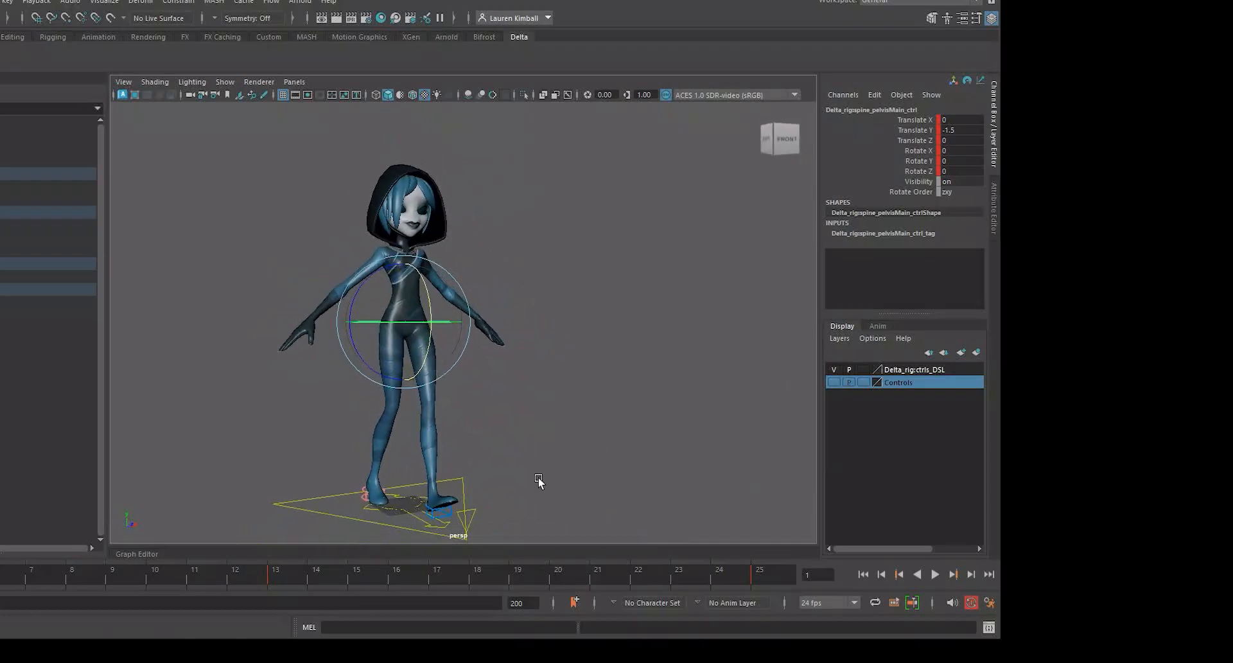
middle_click_drag(538, 477, 579, 342, "alt")
right_click_drag(513, 345, 624, 429, "alt")
middle_click_drag(625, 429, 627, 359, "alt")
left_click_drag(600, 359, 641, 376, "alt")
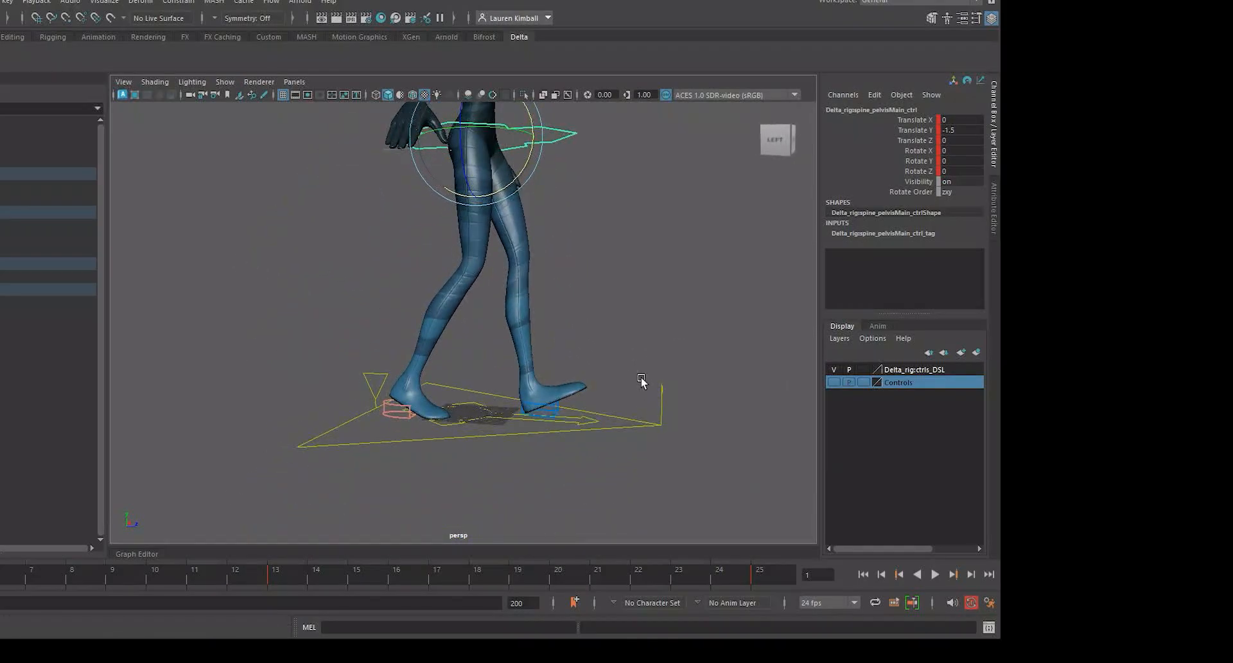
right_click_drag(641, 380, 628, 426, "alt")
middle_click_drag(628, 427, 630, 445, "alt")
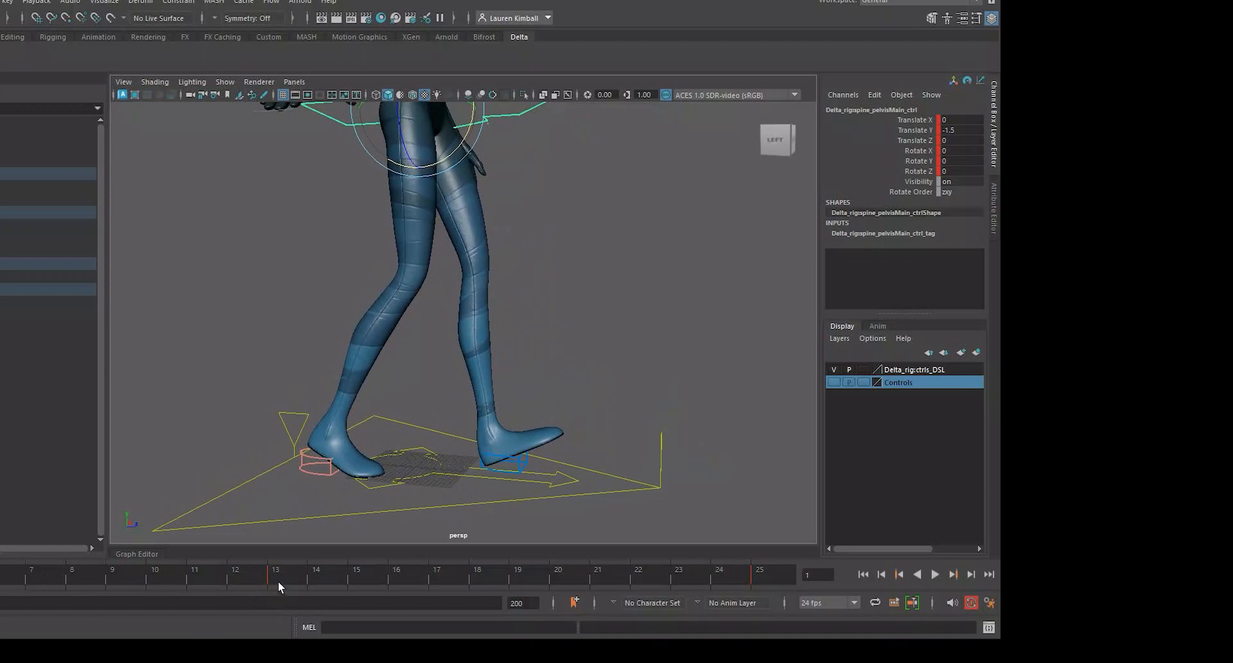
left_click(278, 580)
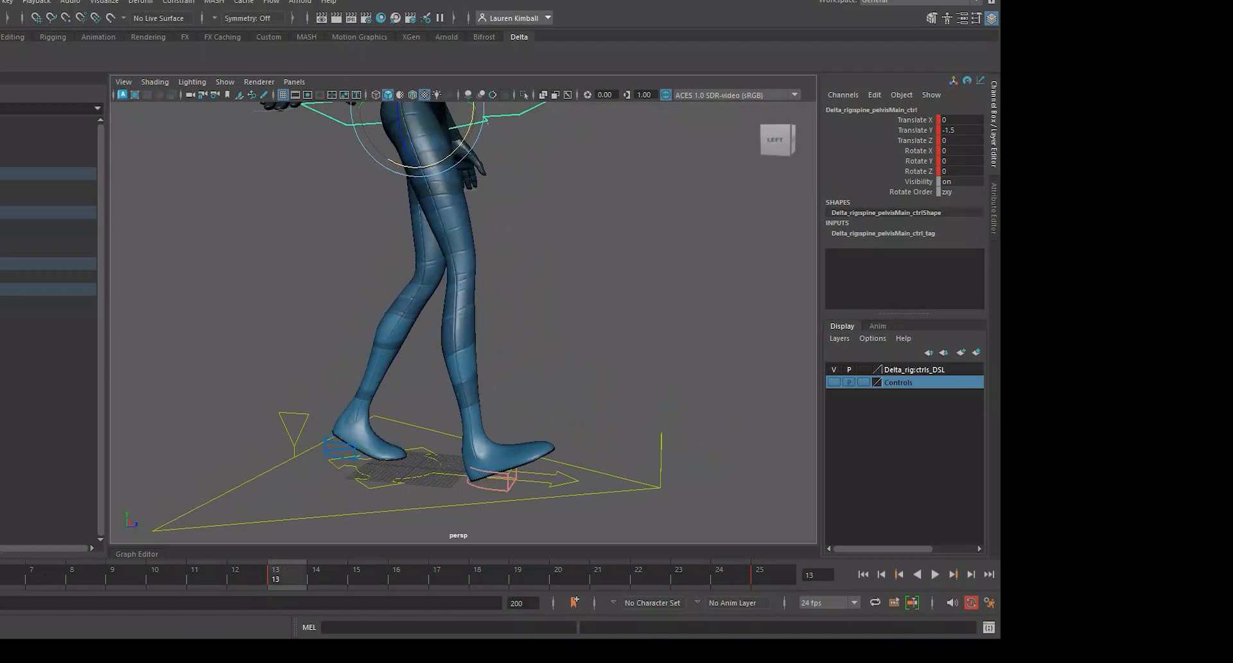
left_click(761, 583)
right_click(764, 584)
left_click(632, 310)
left_click_drag(575, 334, 560, 309, "alt")
right_click_drag(560, 308, 475, 344, "alt")
left_click_drag(475, 344, 488, 360, "alt")
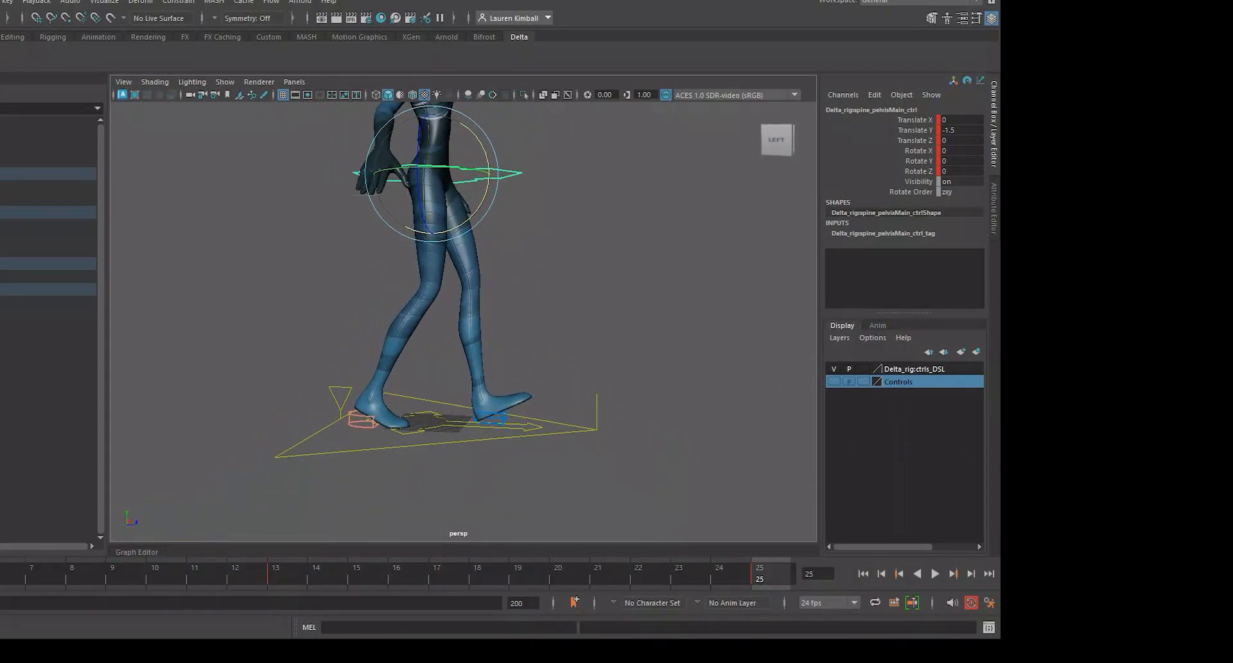
Save the scene as a new version named Walk_002_BlockOut.mb.
key("ctrl+shift+s")
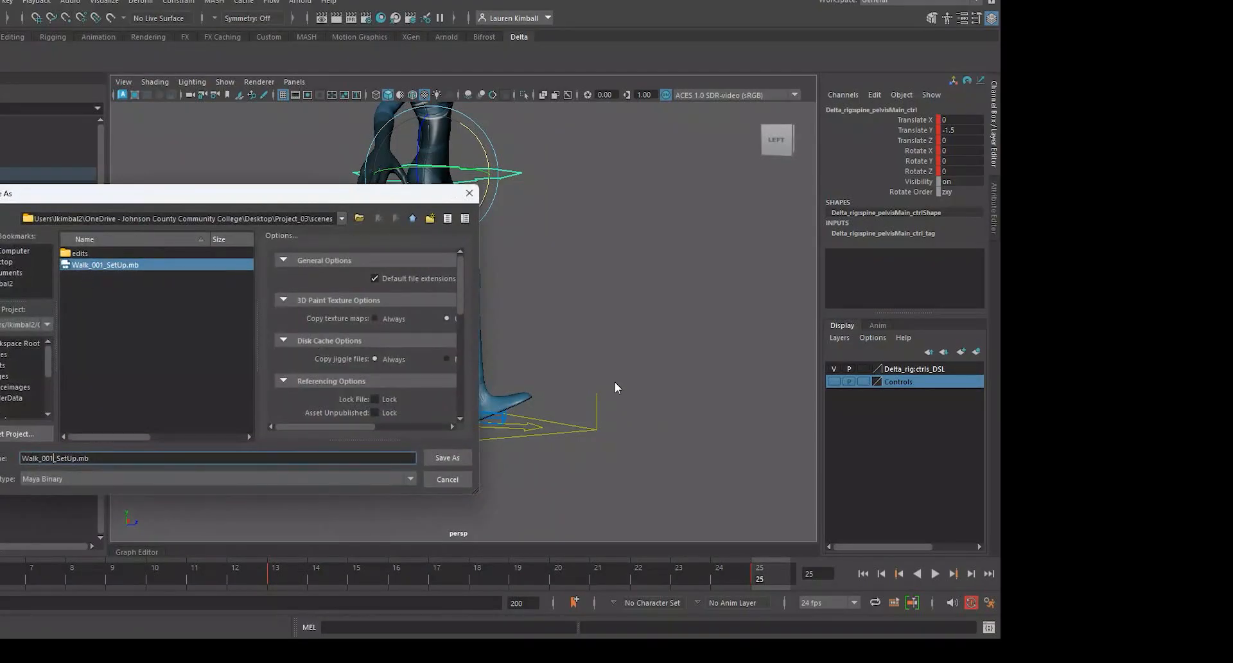
key("BackSpace")
type("2_")
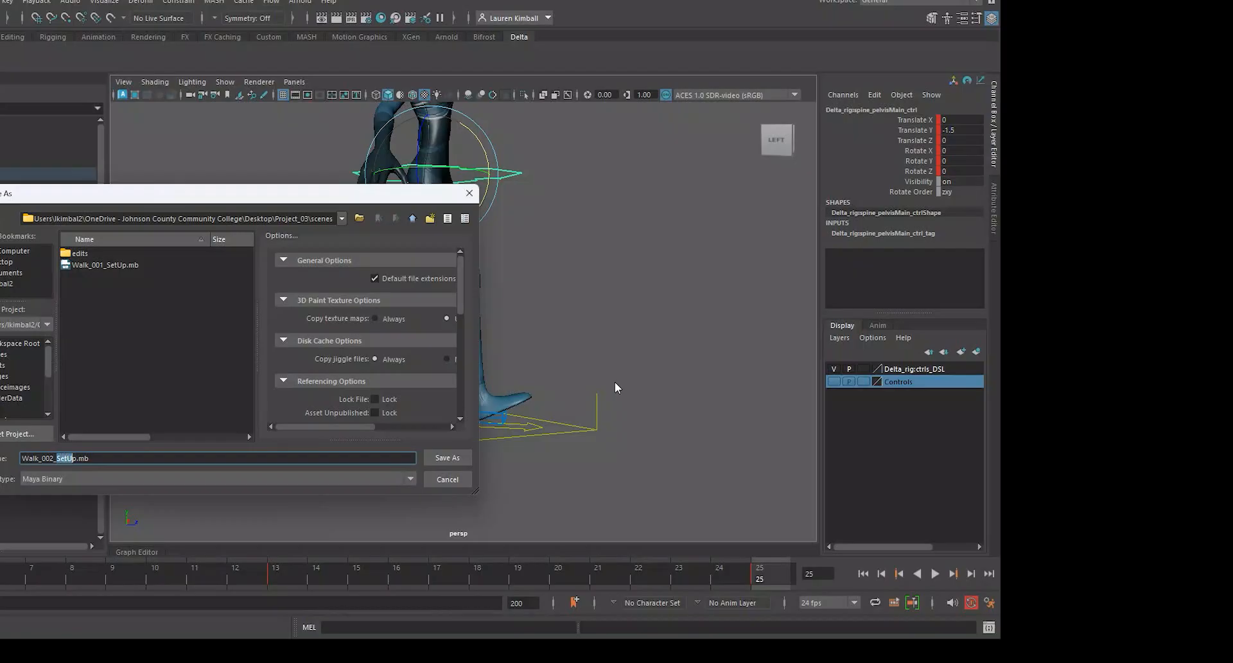
type("C")
left_click(445, 458)
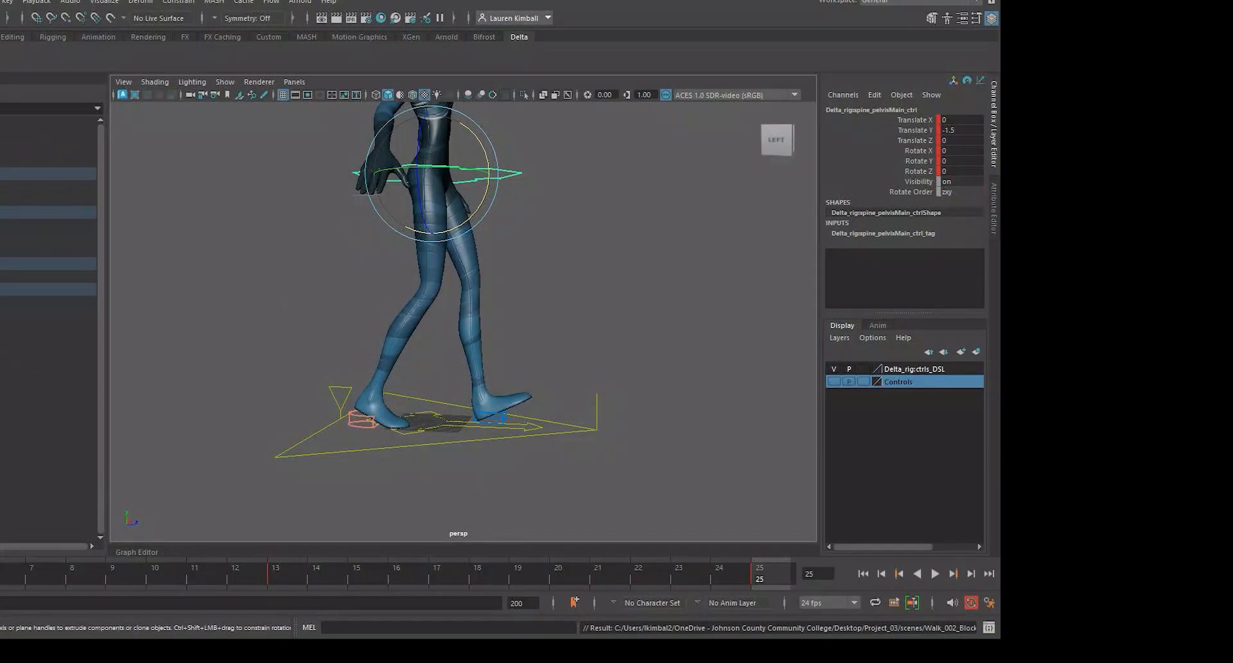
Play back the walk cycle and check the halfway points between contacts at frames 7 and 19.
key("alt+v")
right_click(141, 590)
left_click(90, 607)
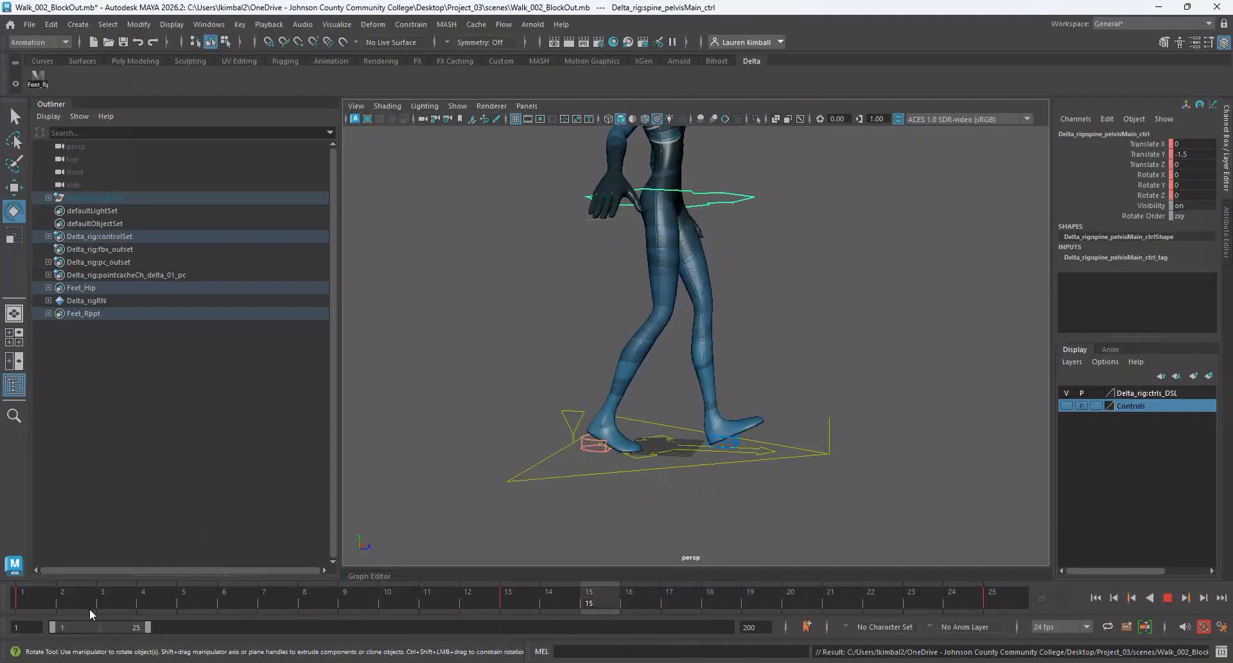
key("Escape")
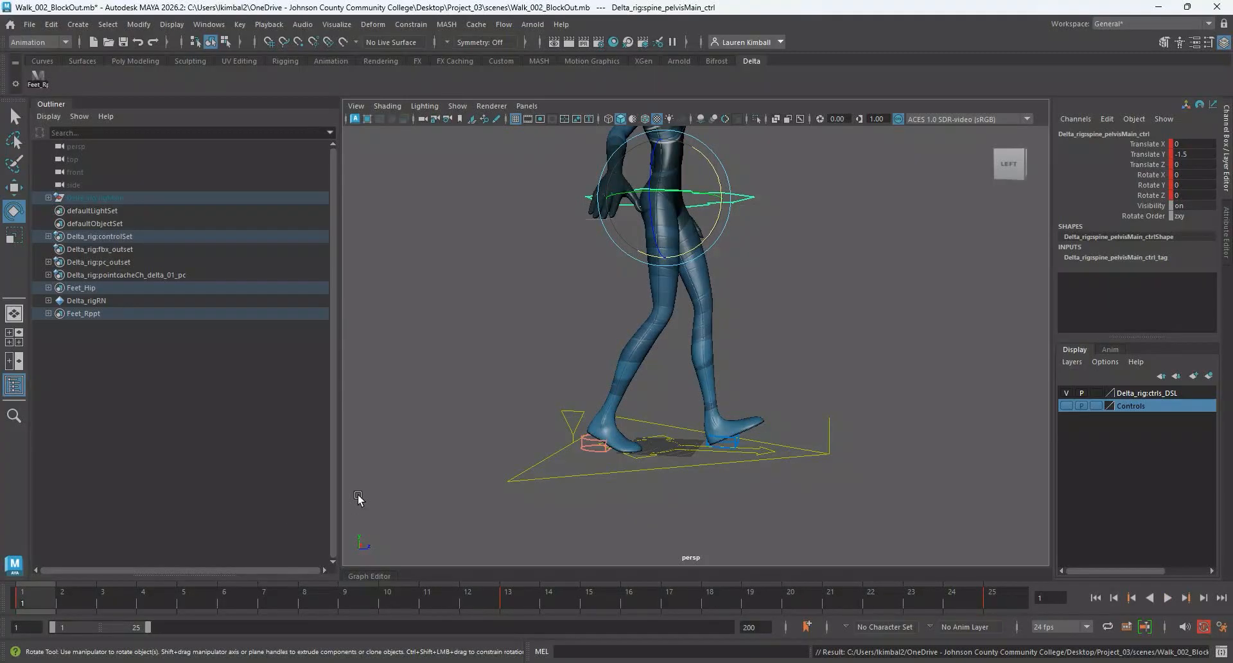
left_click(273, 604)
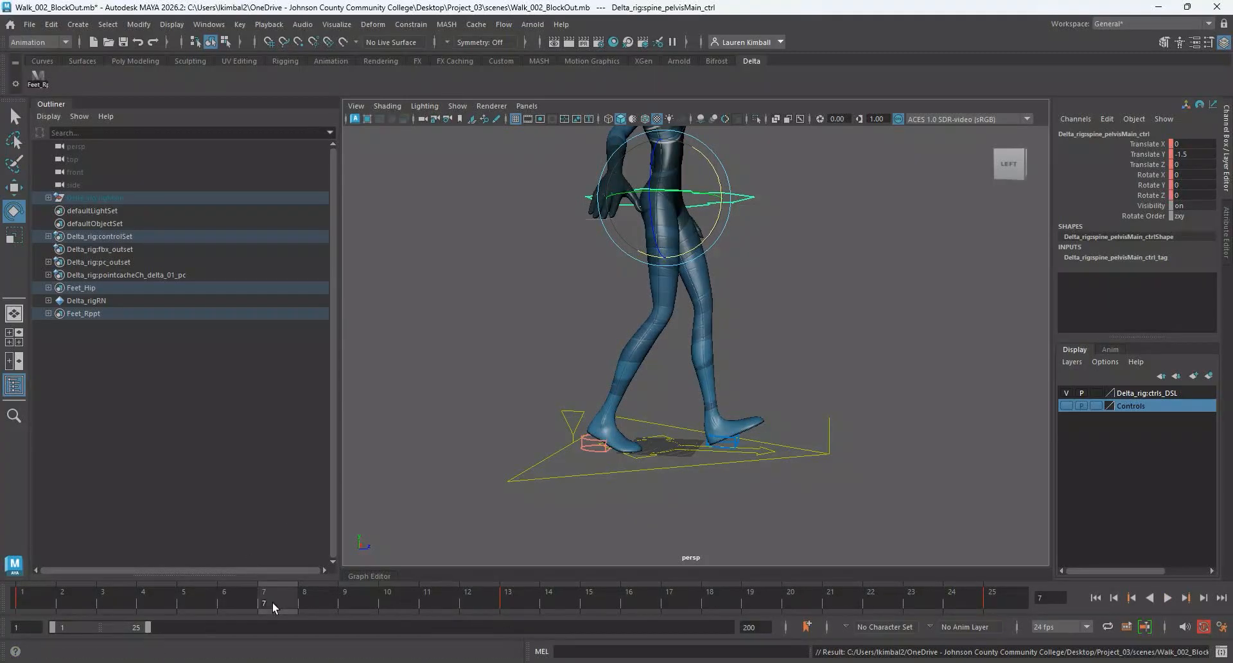
left_click(749, 603)
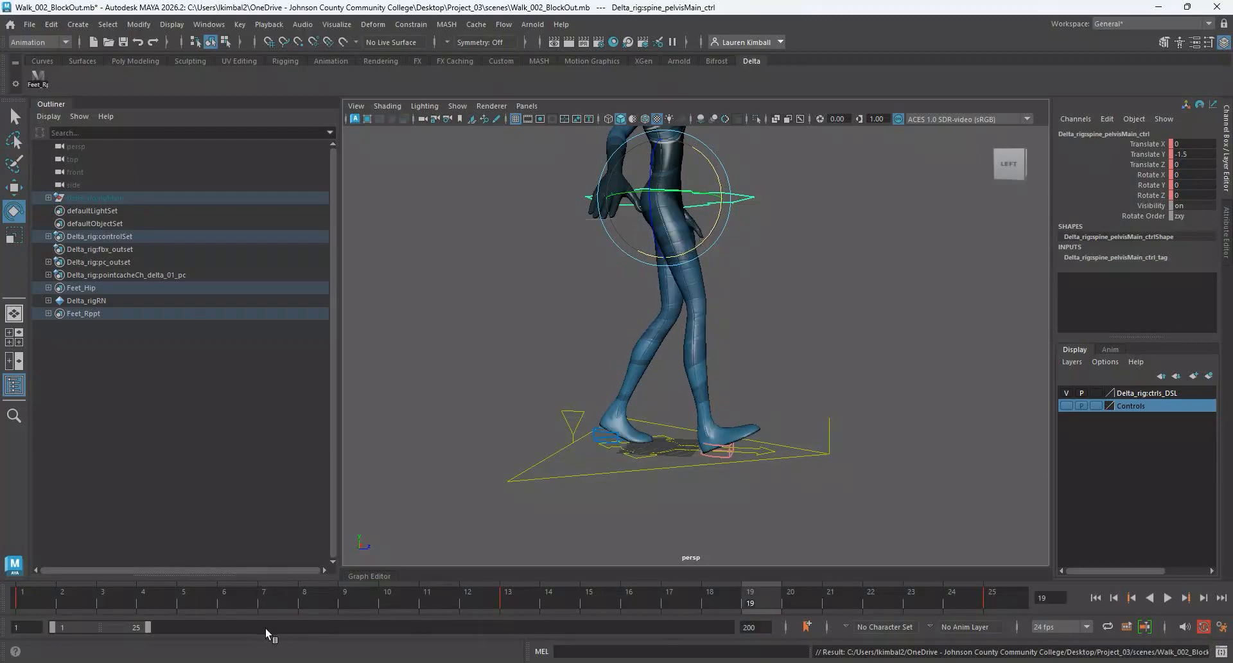
left_click(267, 594)
scroll(423, 416, "up", 3)
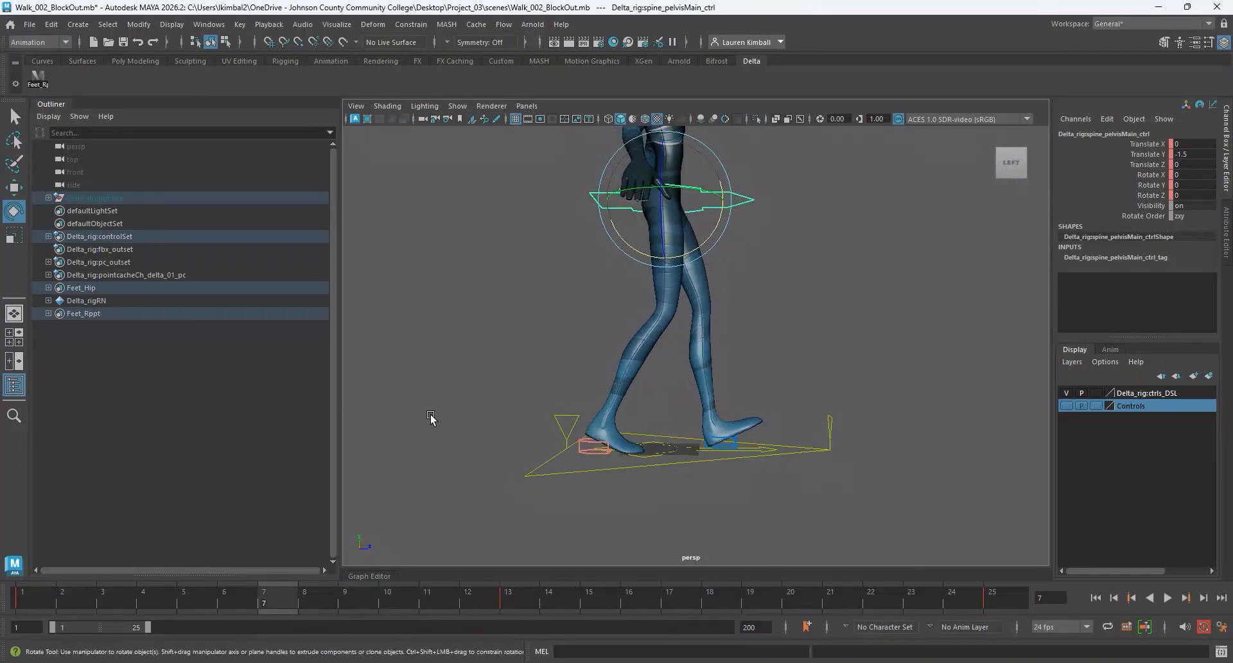
At frame 7, set the left leg IK control's Translate Z and Heel Roll to 0 to plant the foot flat.
left_click(743, 461)
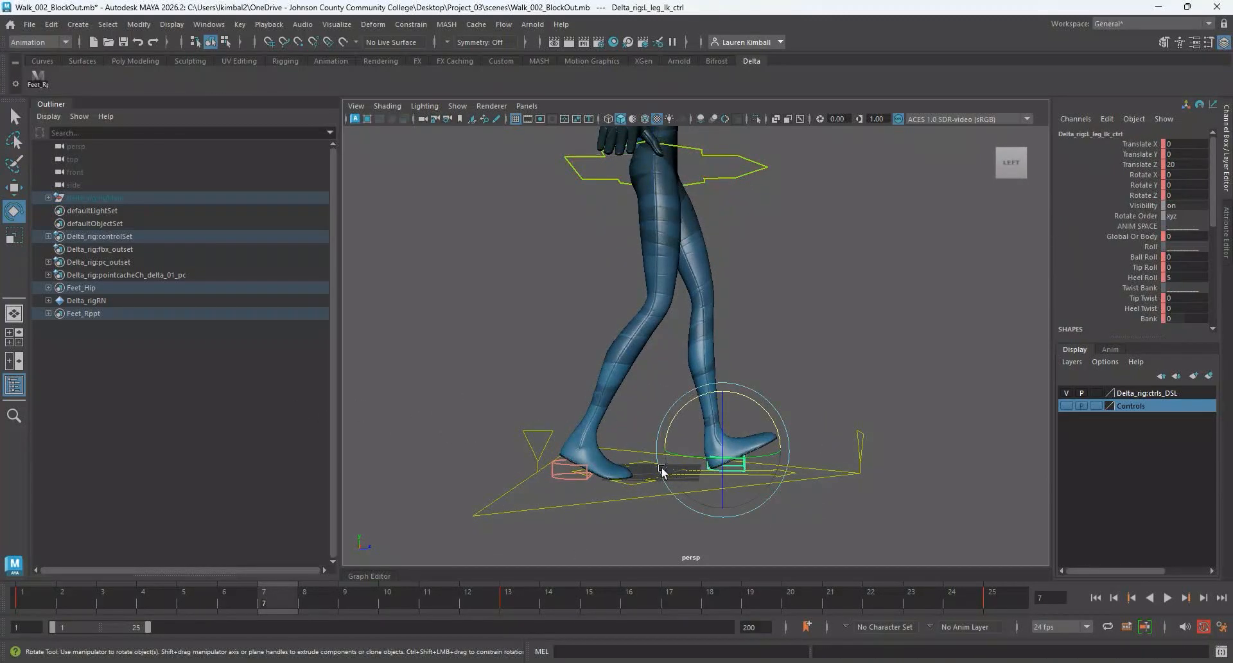
left_click(21, 602)
key("alt+v")
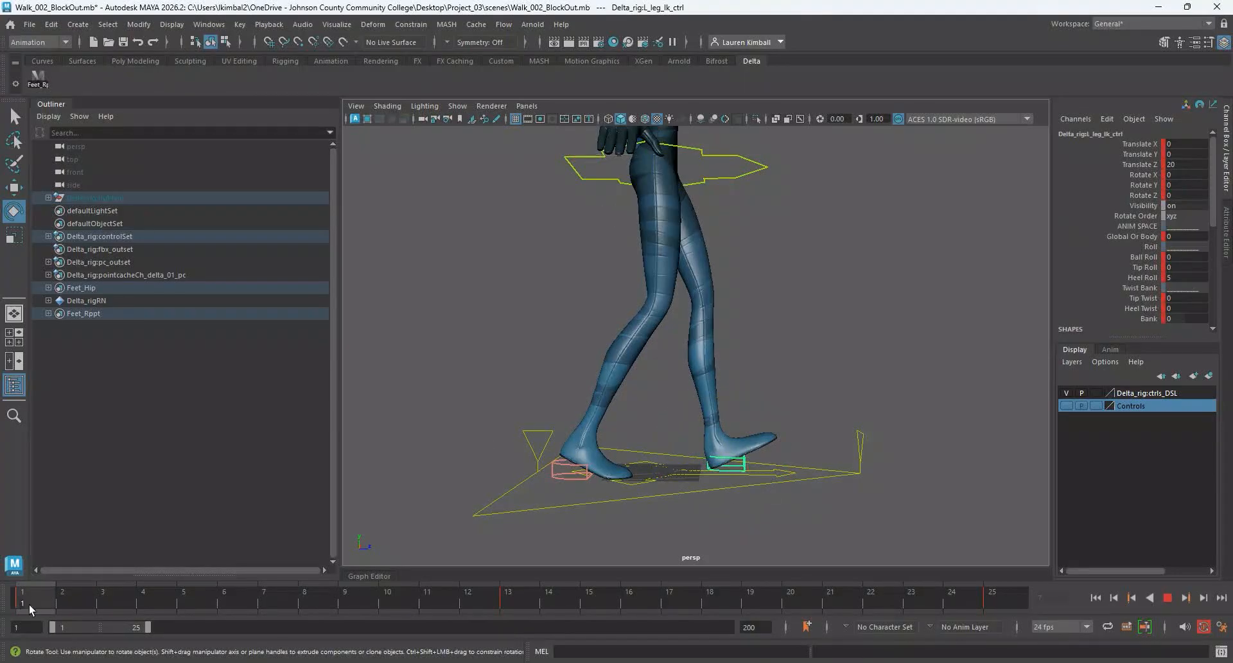
left_click(275, 603)
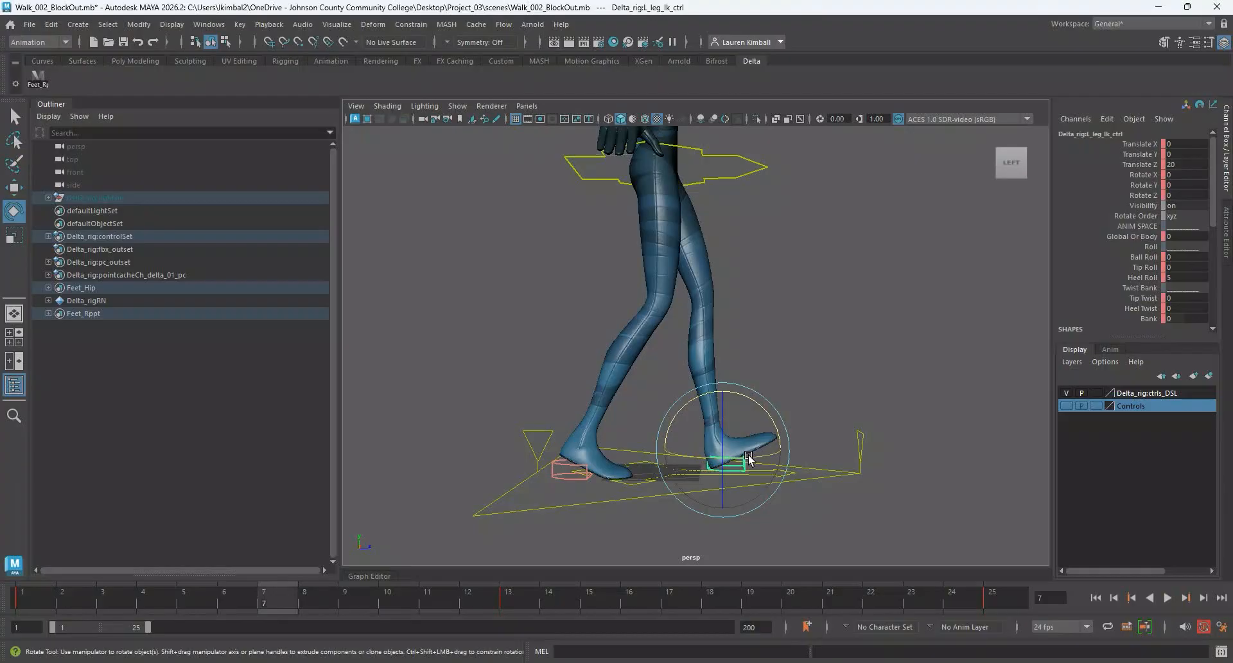
double_click(1198, 164)
type("0")
key("Return")
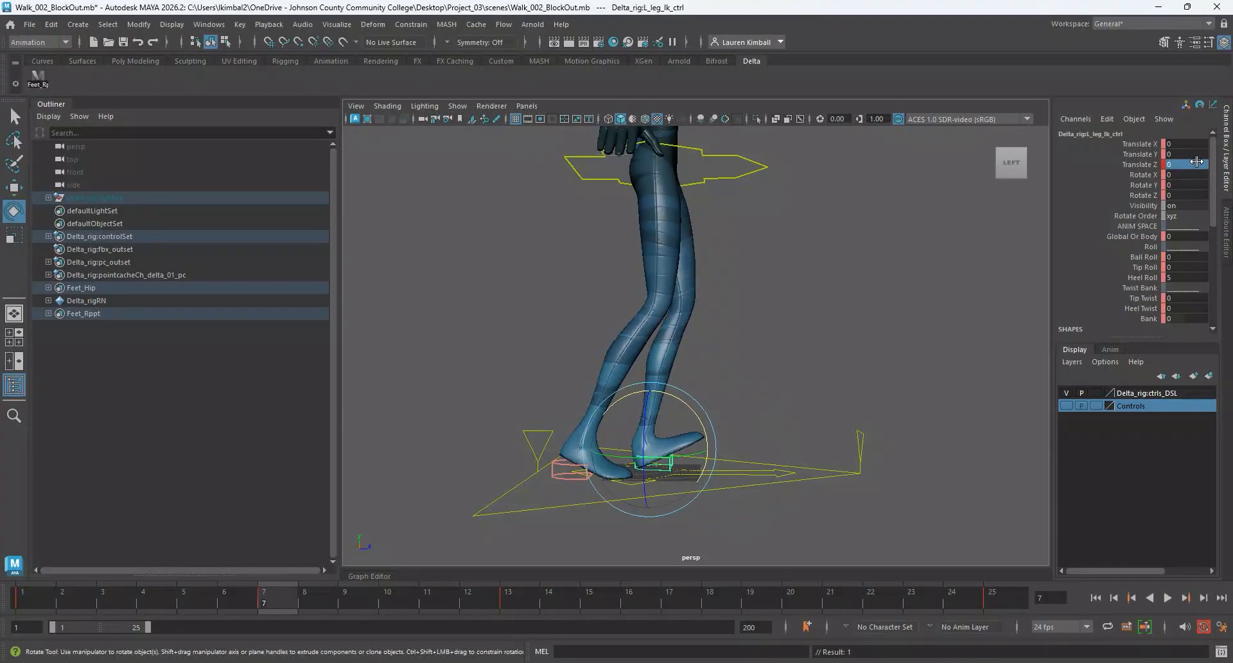
double_click(1187, 278)
type("0")
key("Return")
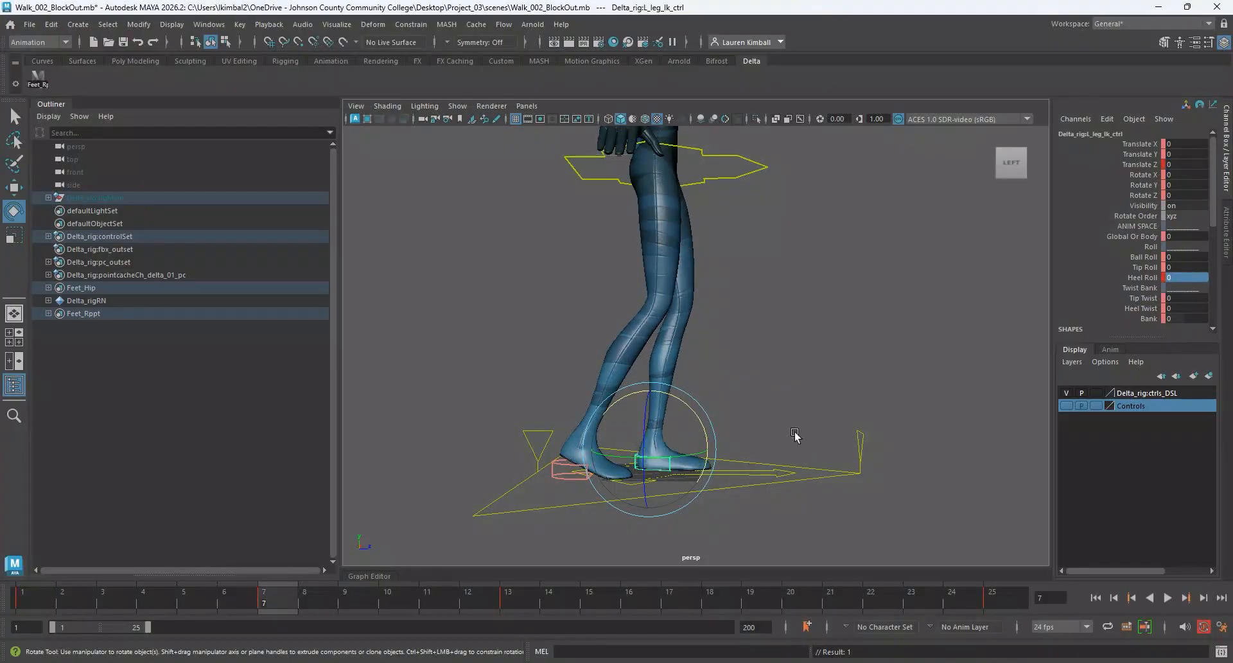
At frame 7, set the right leg IK control's Translate Z and Ball Roll to 0.
left_click(561, 470)
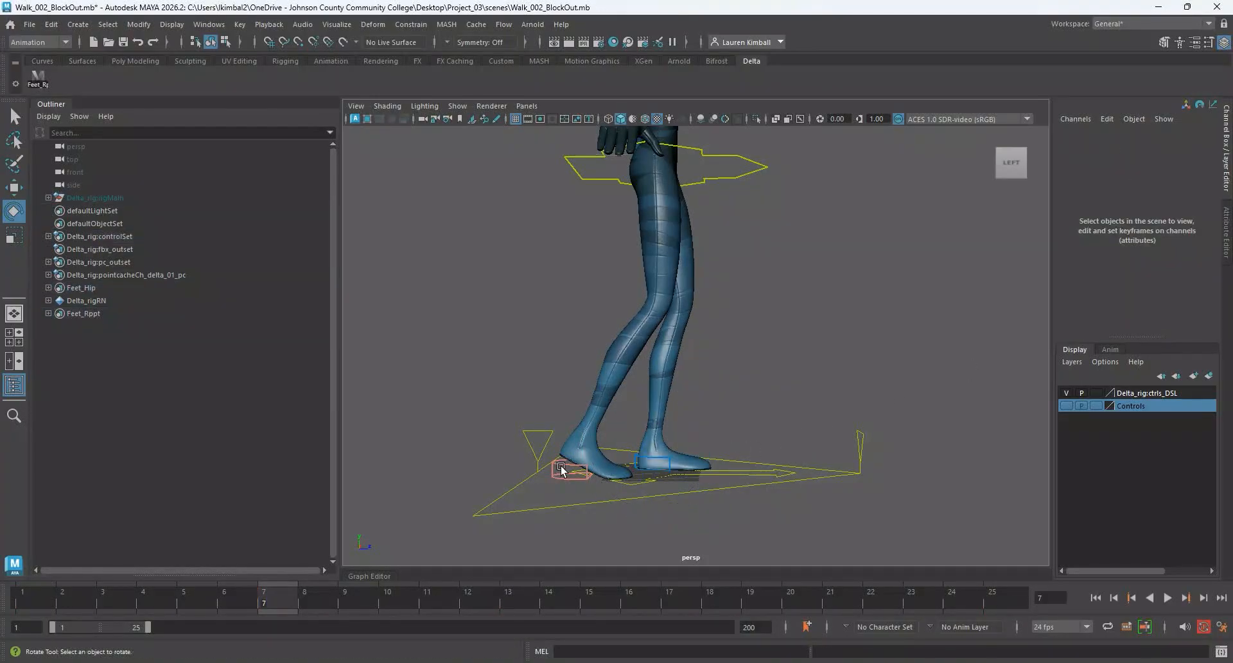
left_click(568, 468)
left_click_drag(709, 372, 734, 360, "alt")
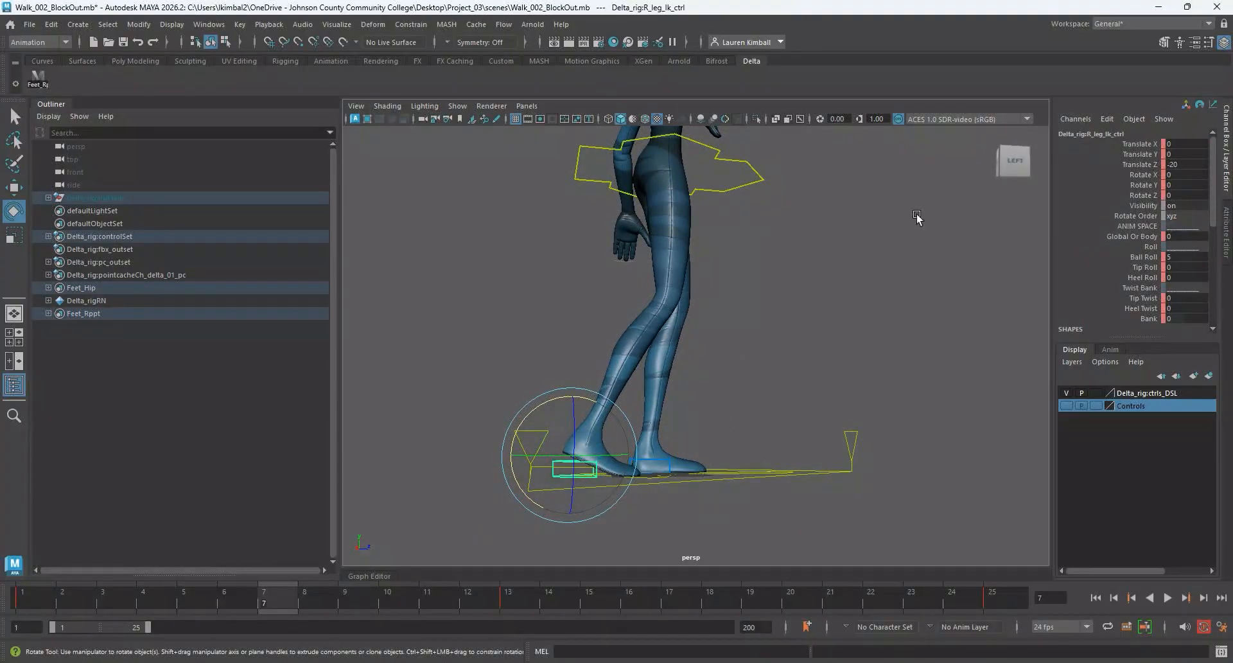
double_click(1185, 166)
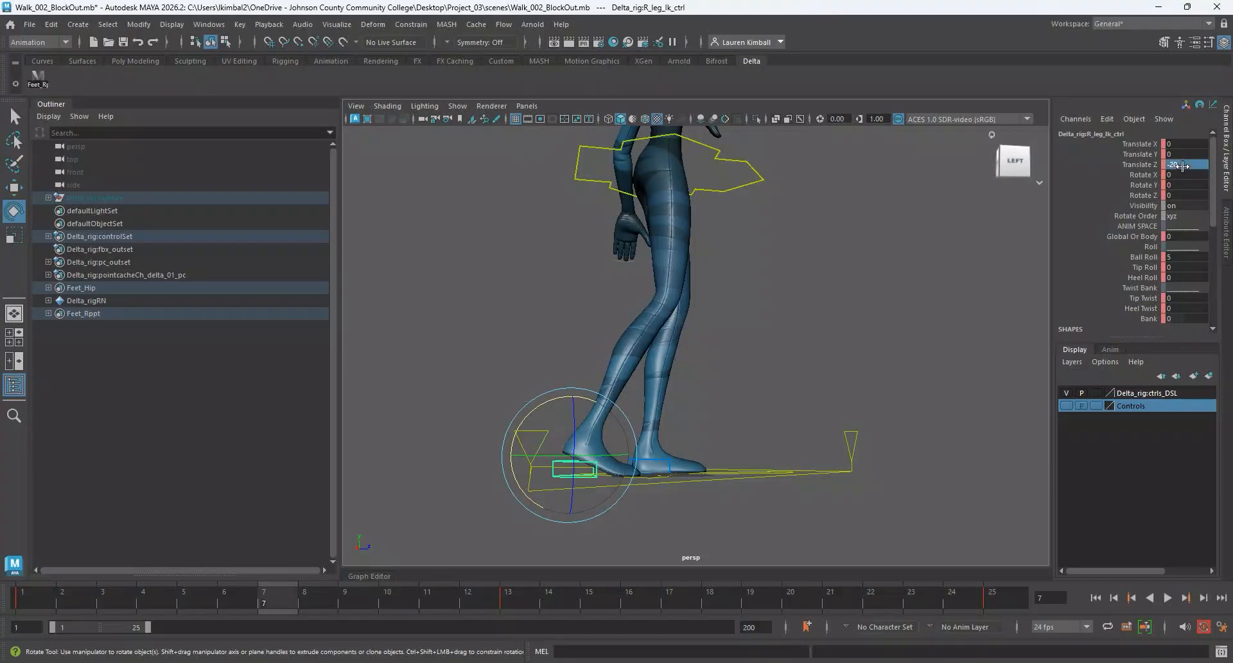
key("Return")
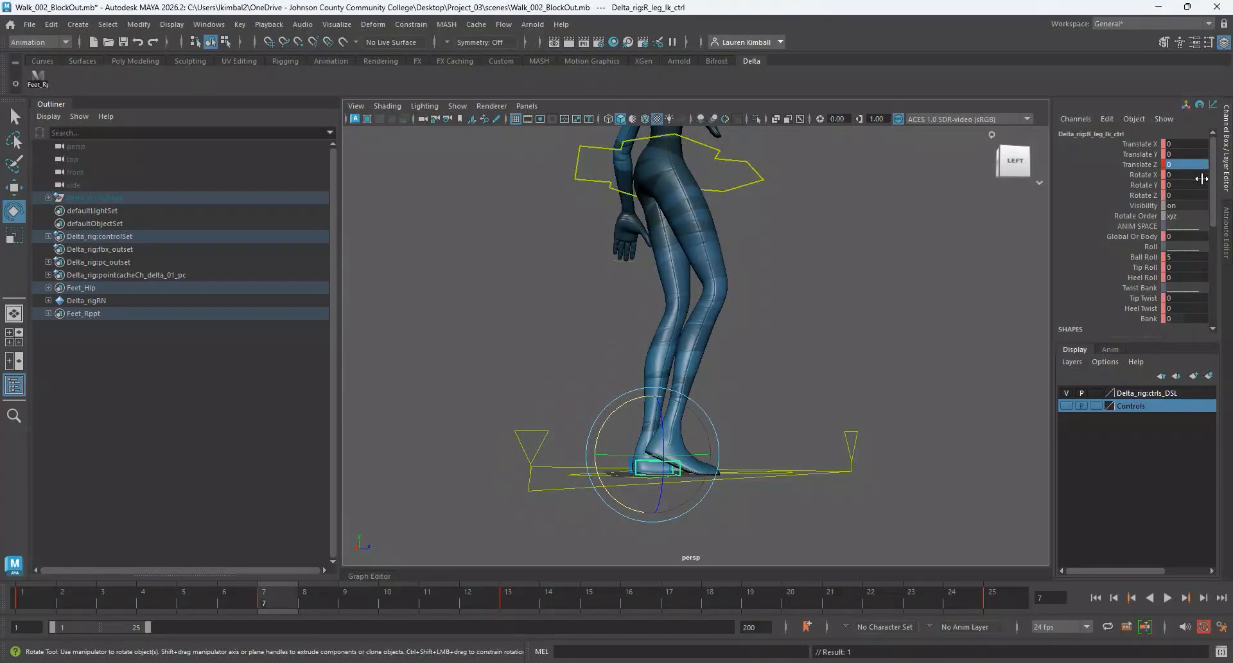
double_click(1185, 257)
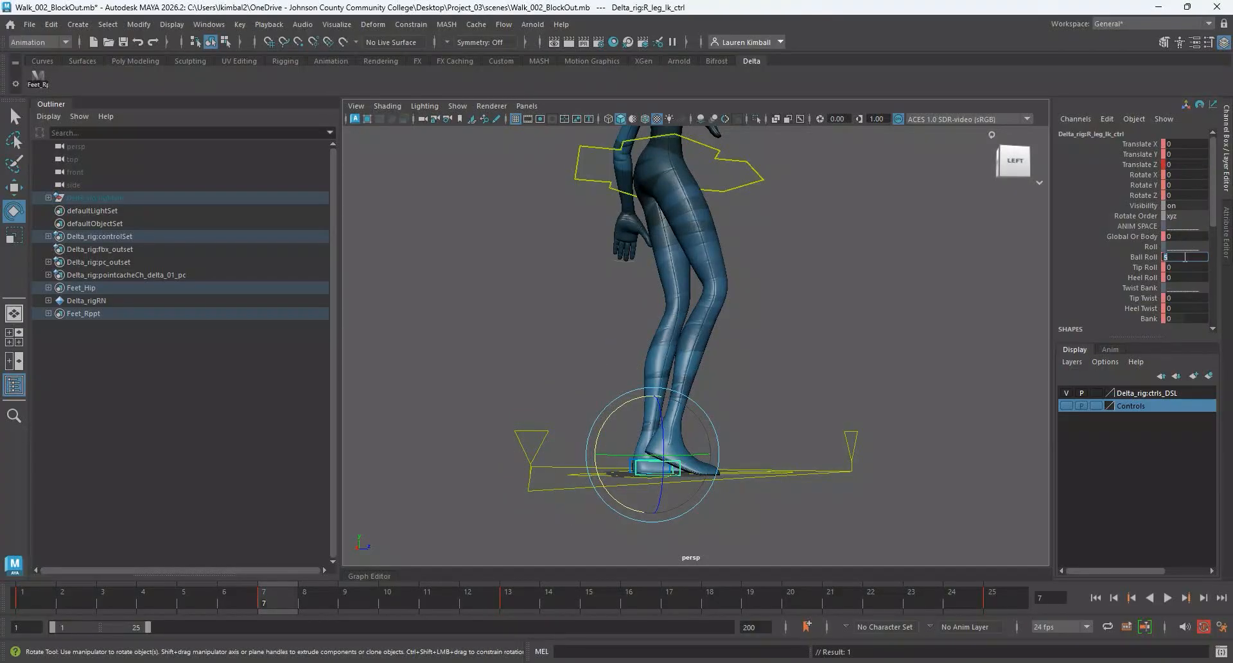
key("Return")
Raise the right foot about 14.3 units in Y at frame 7 and check it against the contact poses at frames 1 and 13.
key("w")
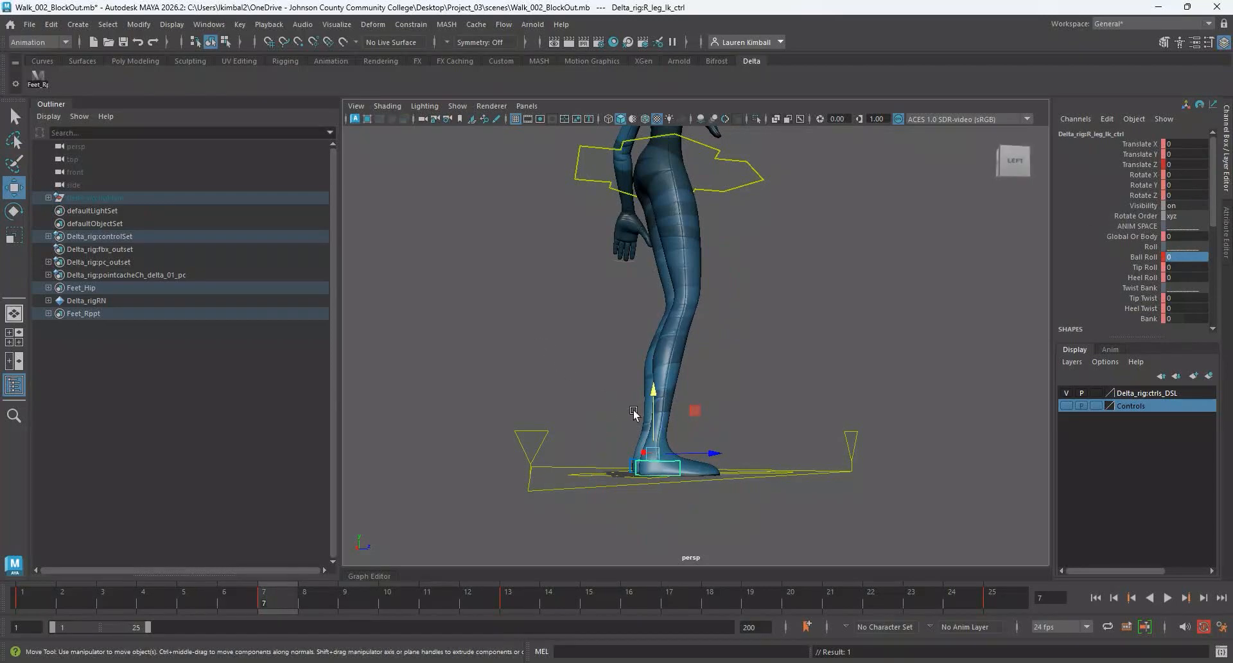
left_click_drag(655, 394, 658, 340)
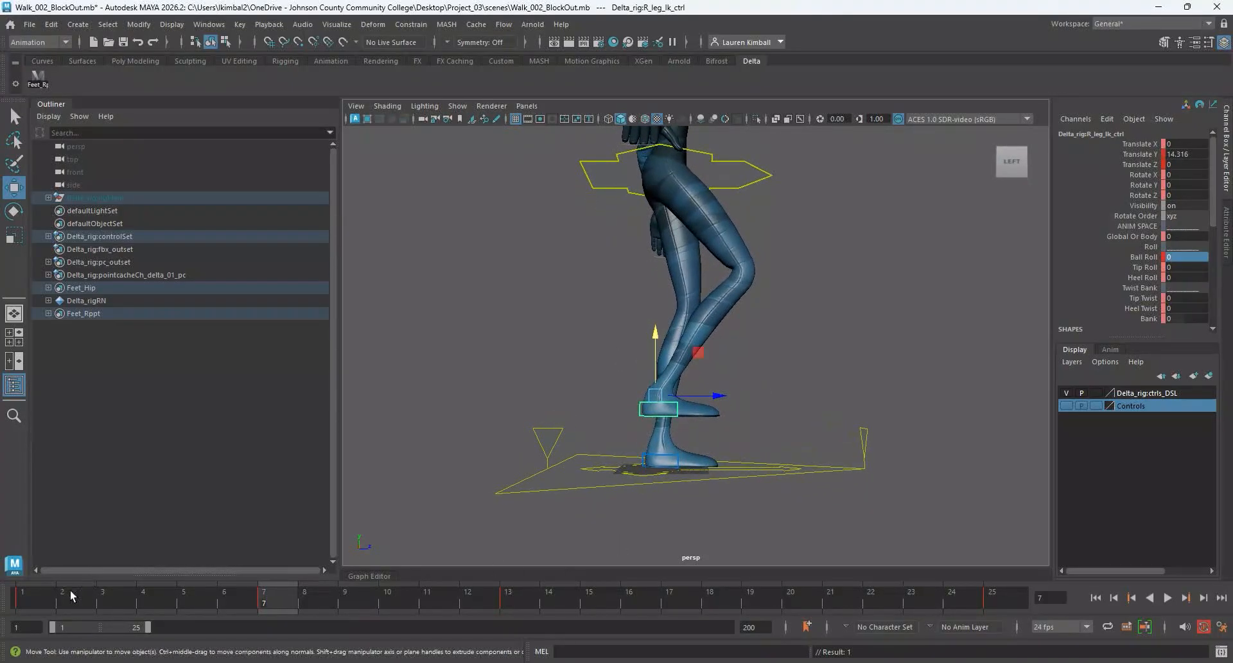
left_click(37, 602)
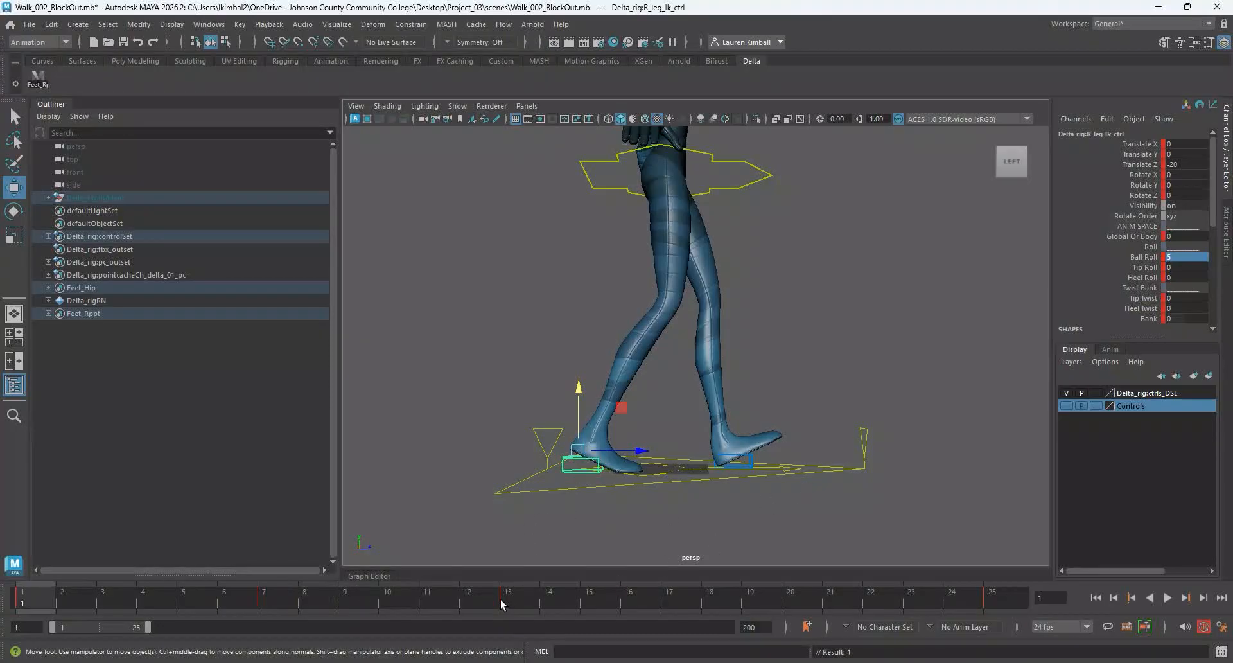
middle_click_drag(568, 540, 612, 477, "alt")
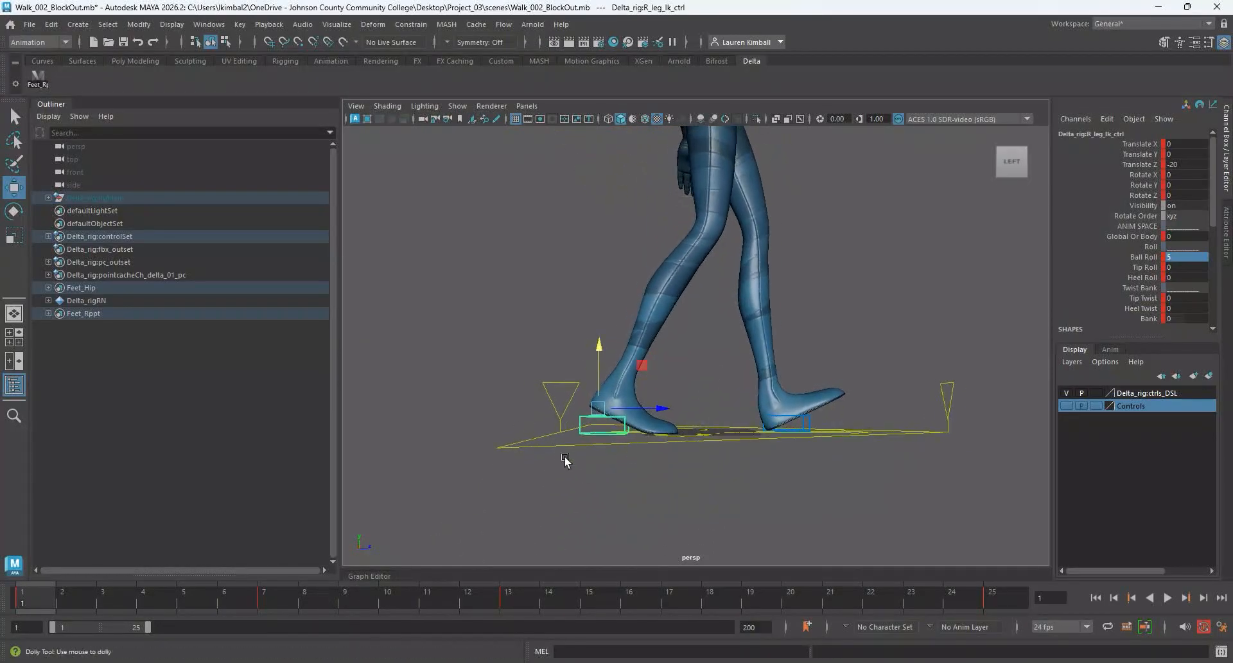
right_click_drag(565, 462, 693, 468, "alt")
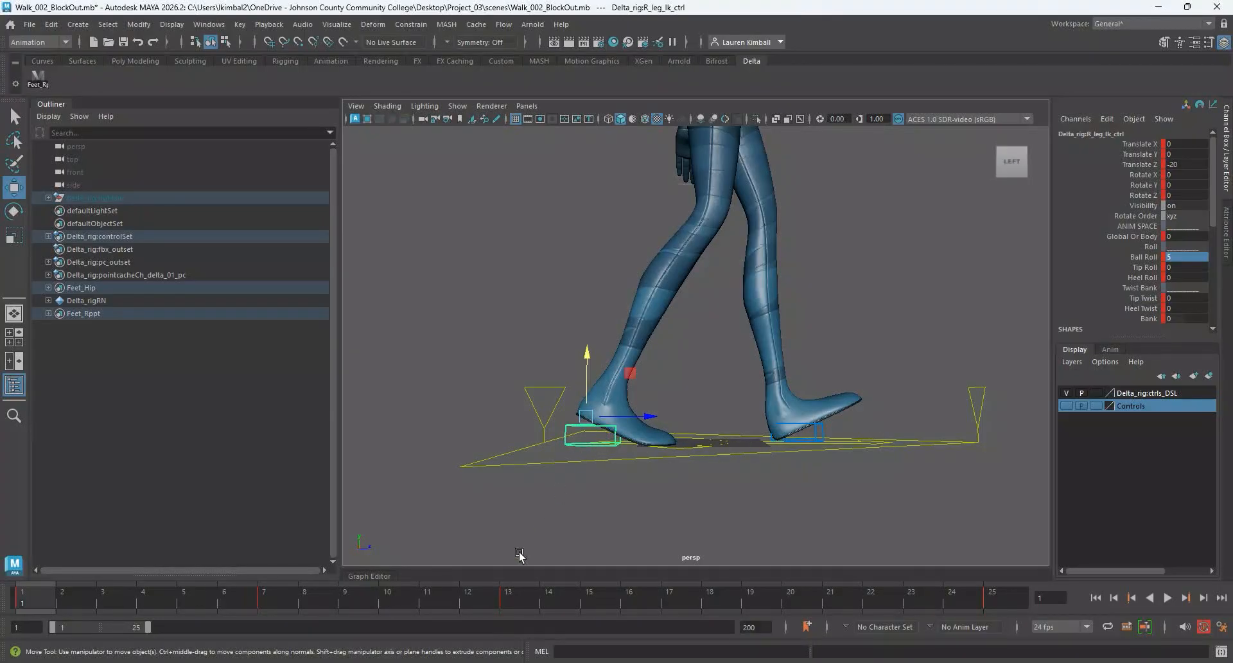
left_click(514, 599)
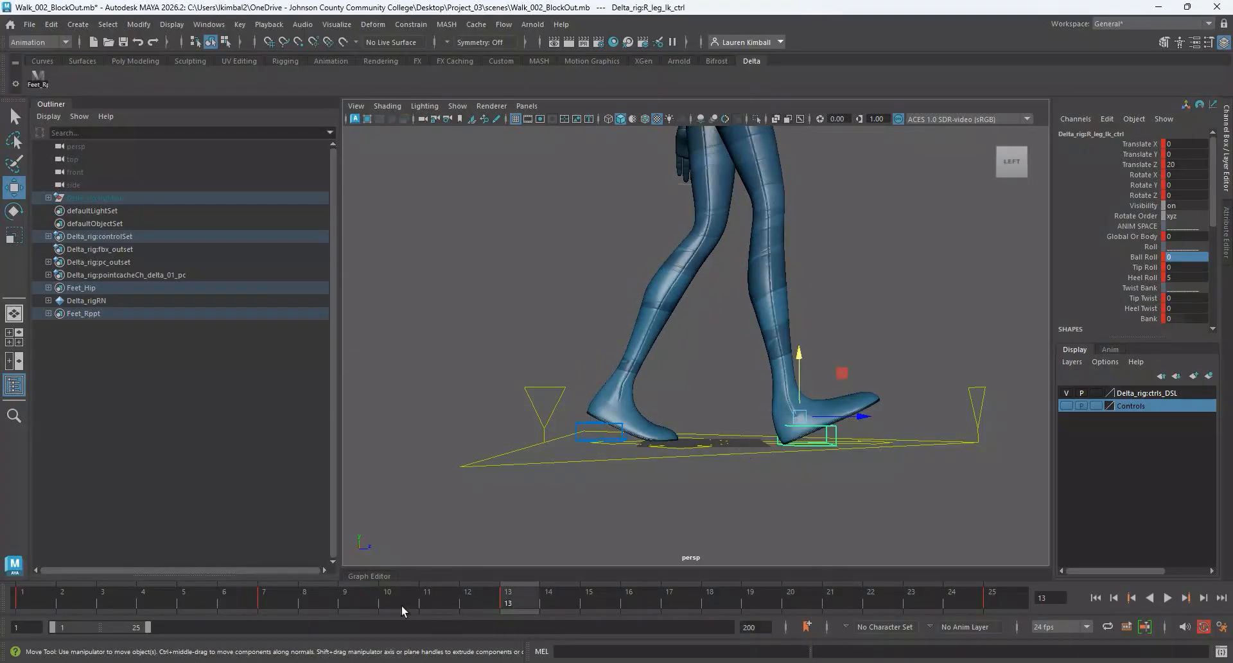
left_click(282, 597)
Try a Heel Roll of about 9.8 on the raised right foot and undo it.
left_click_drag(734, 409, 759, 416, "alt")
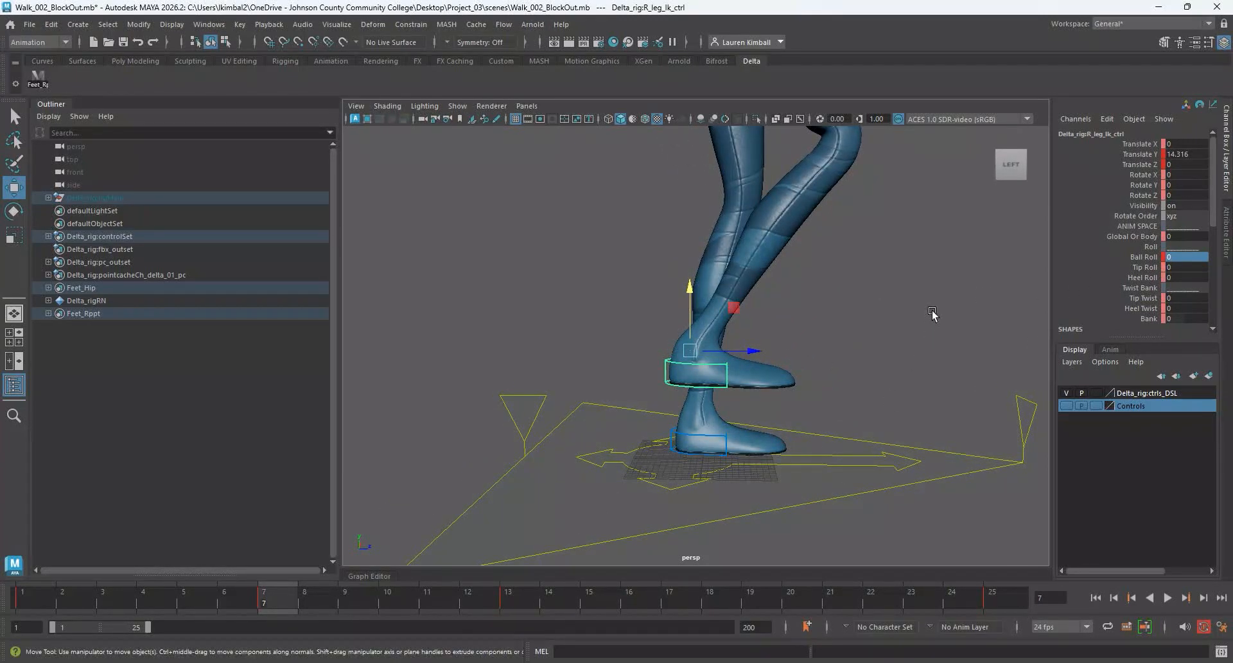
left_click(1149, 269)
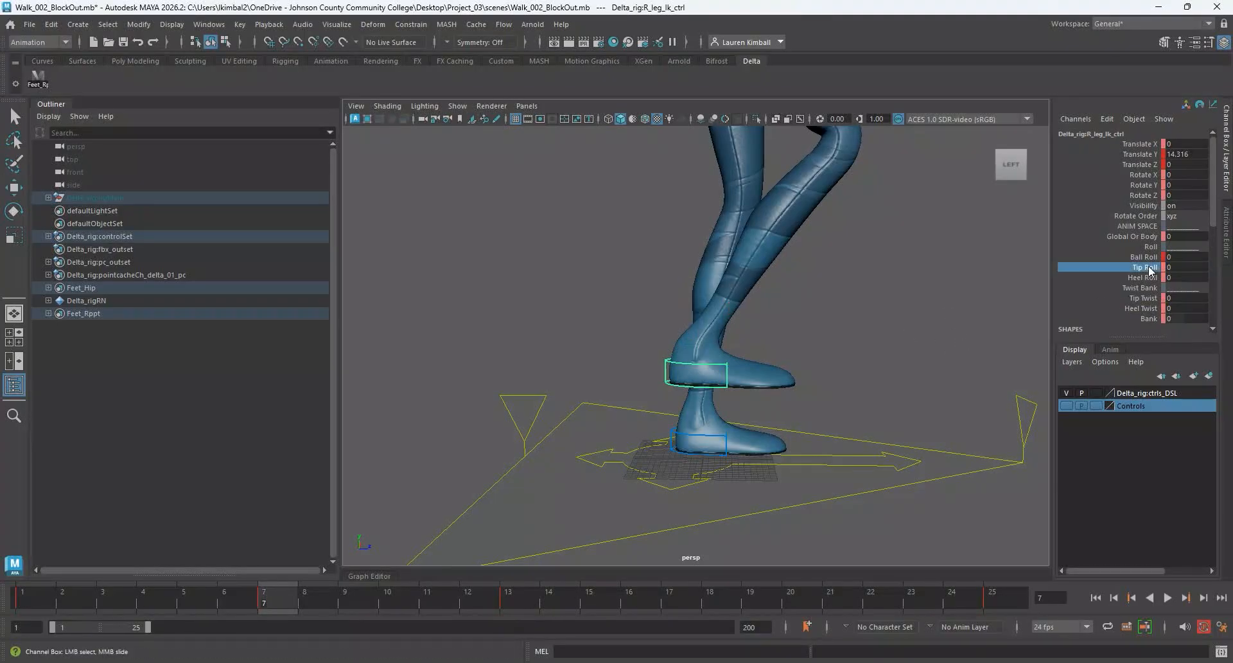
left_click(1142, 278)
middle_click_drag(888, 342, 952, 325)
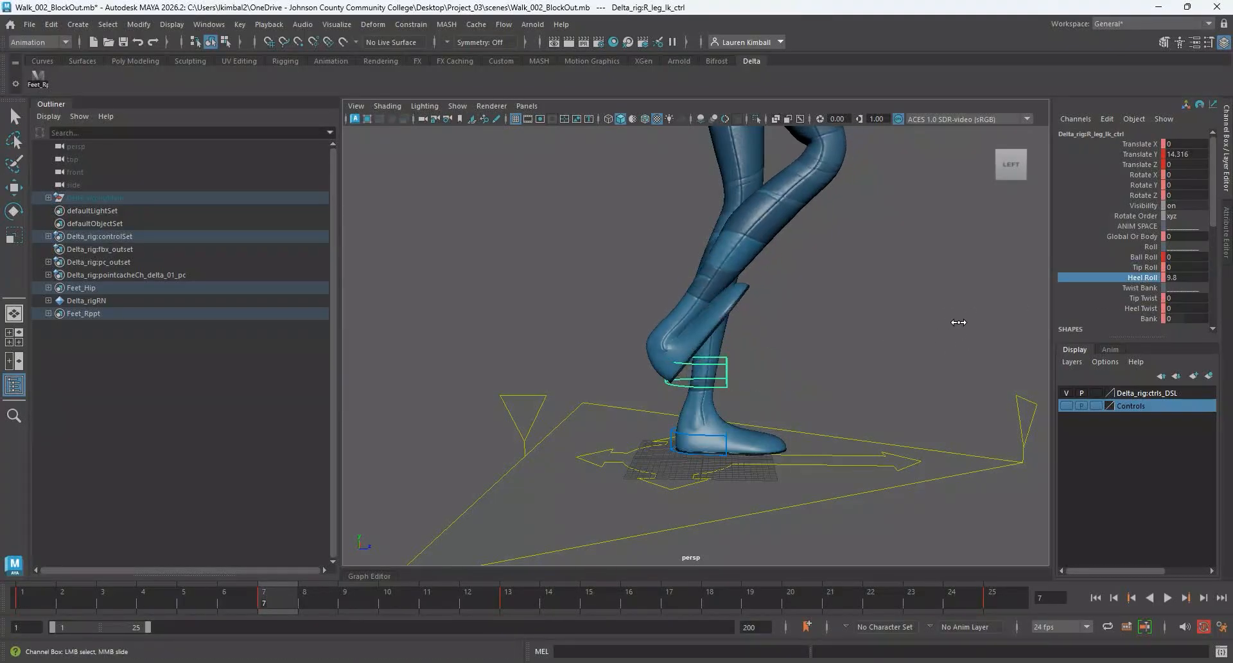
key("ctrl+z")
Try a Tip Roll of about 10.2 on the right leg IK control and bring it back to 0.
left_click(1150, 267)
middle_click_drag(886, 302, 947, 296)
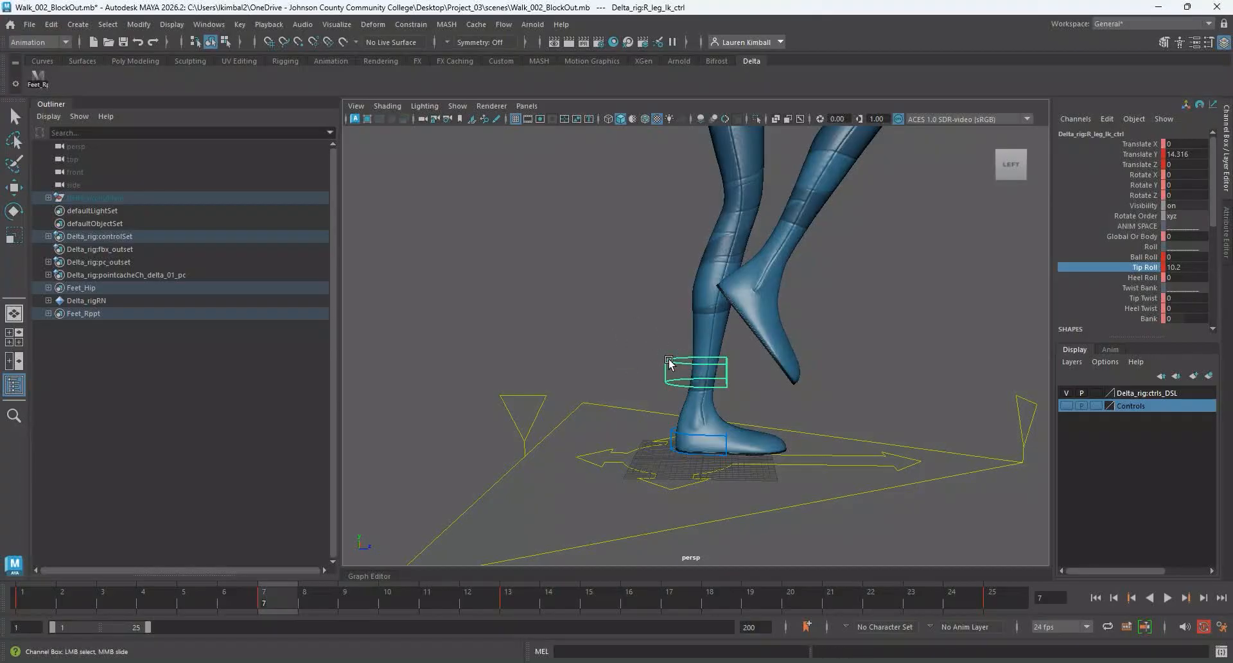
left_click(642, 345)
key("w")
left_click(668, 366)
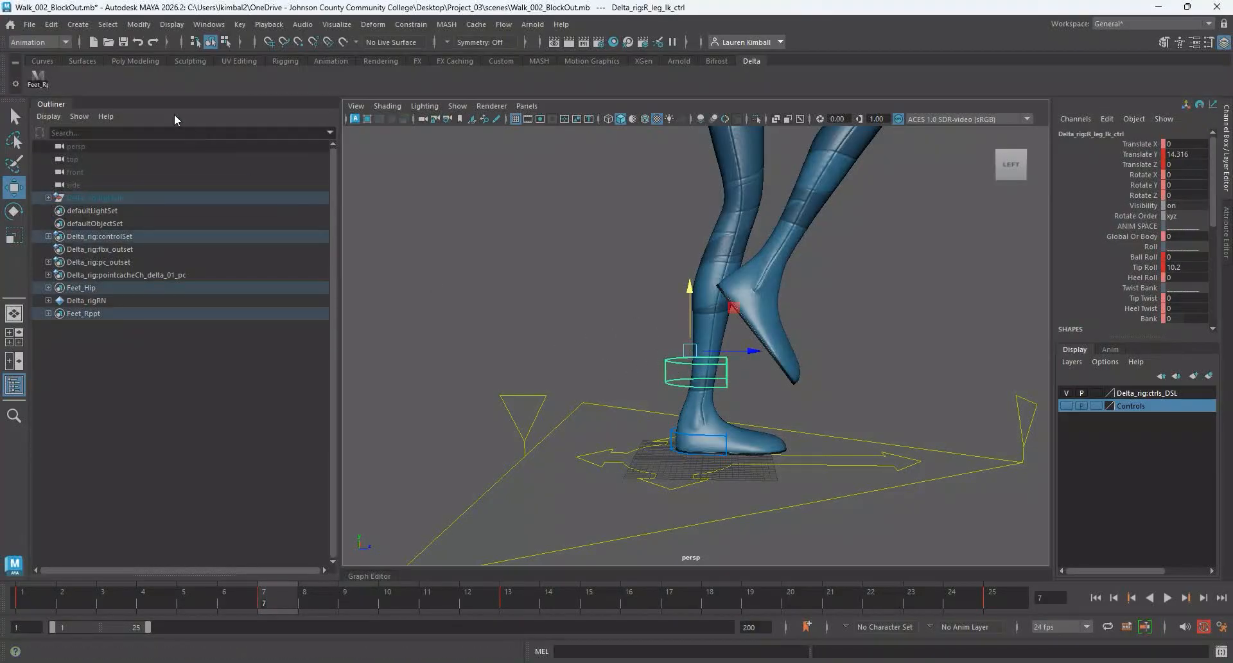
left_click(331, 61)
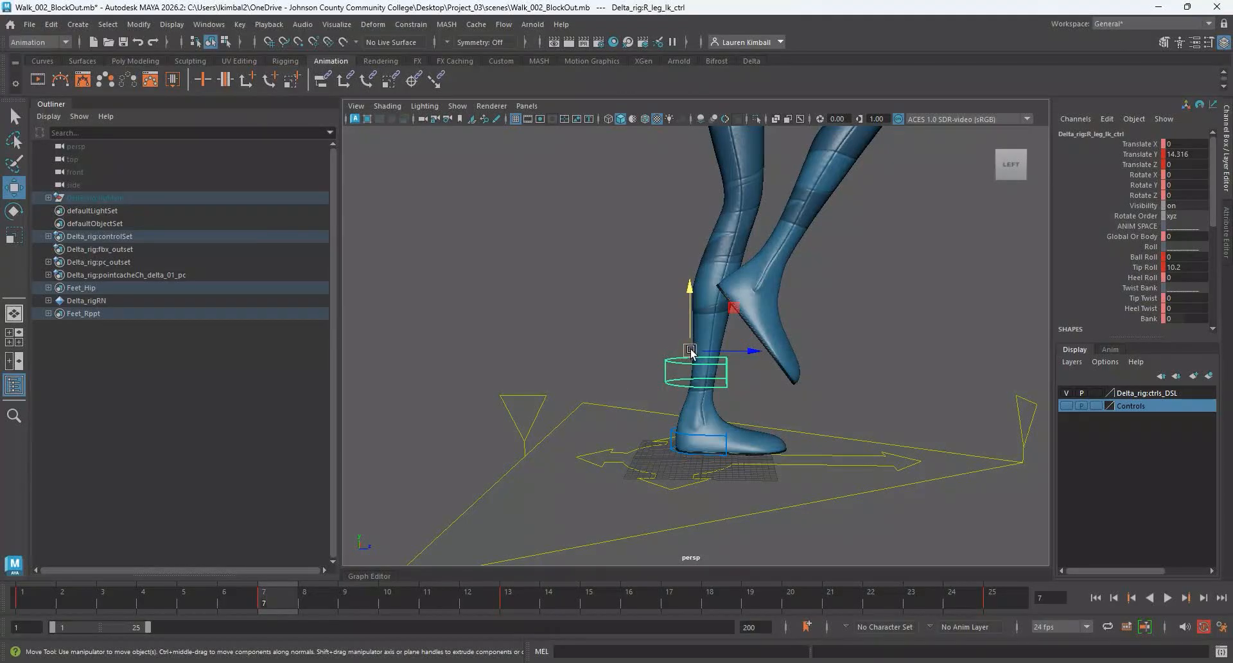
left_click(1146, 267)
middle_click_drag(958, 392, 880, 384)
left_click(669, 360)
left_click(688, 358)
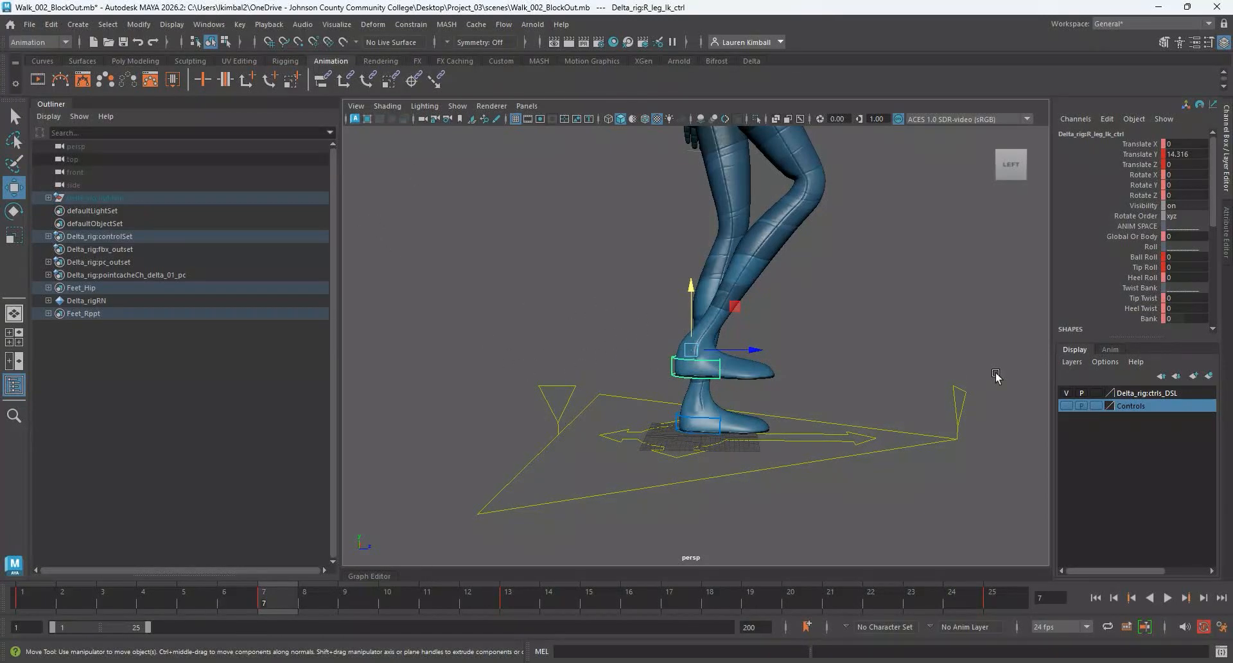
Test the right foot's Tip Roll again at about 9.3 and reset it to 0.
left_click(1144, 267)
middle_click_drag(864, 390, 918, 383)
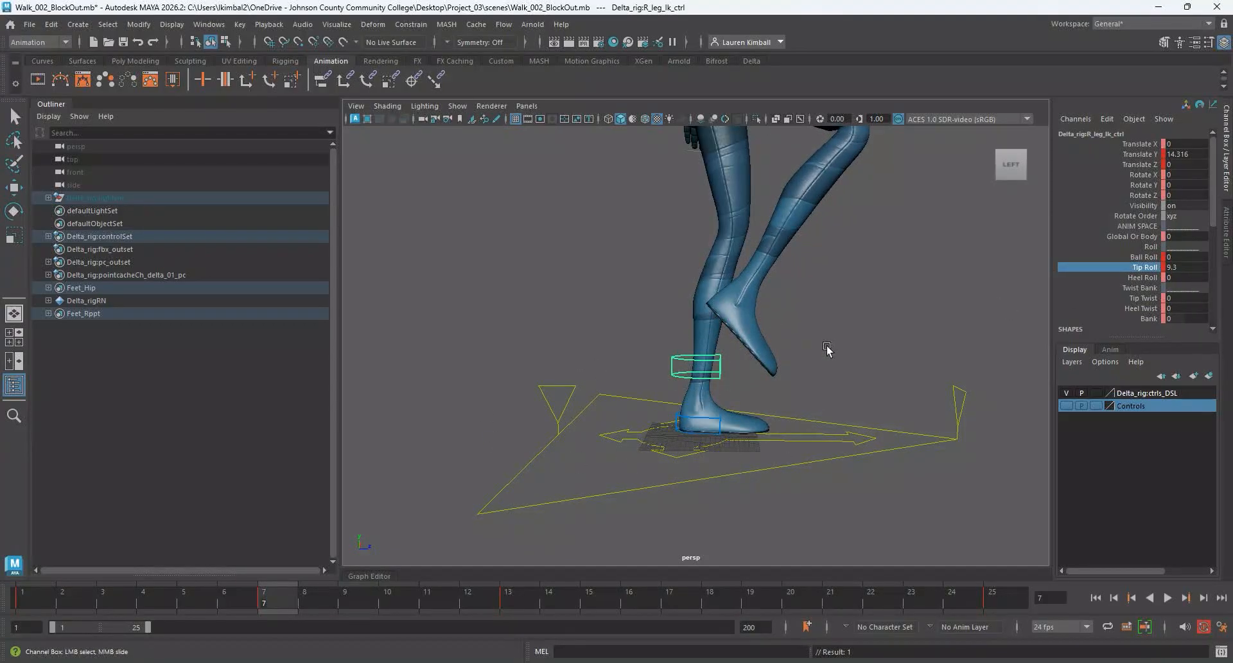
double_click(1186, 266)
type("0")
key("Return")
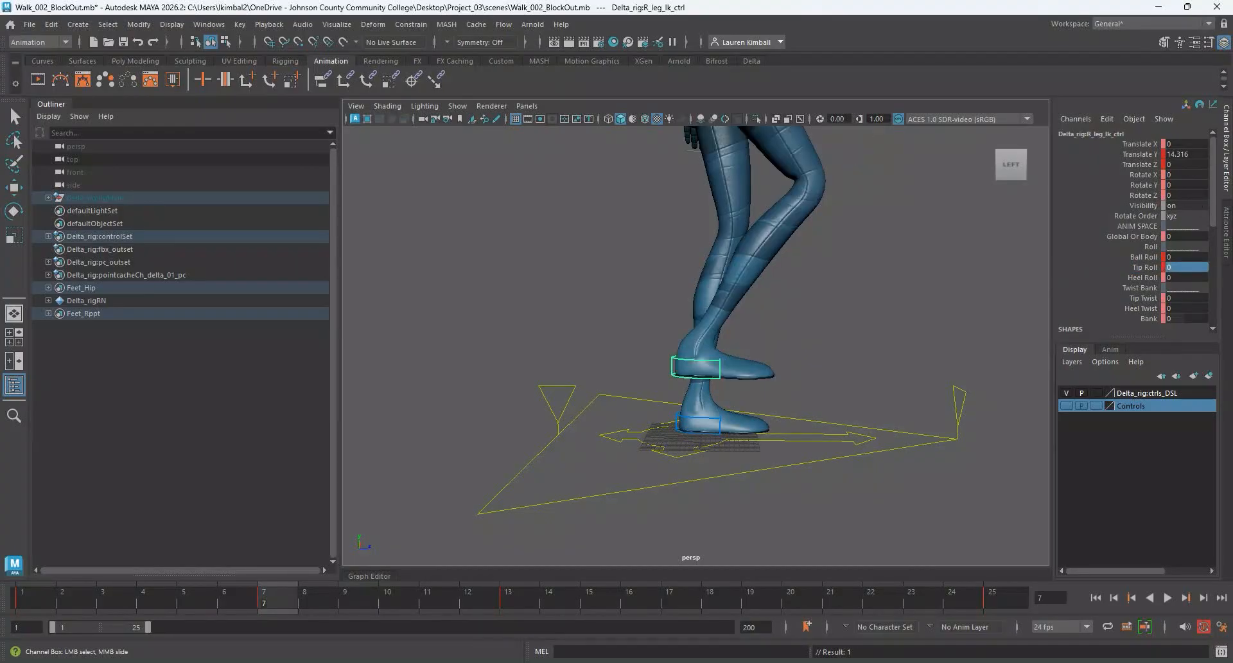
Rotate the right leg IK control about 75.4 degrees in X so the toes point down.
key("e")
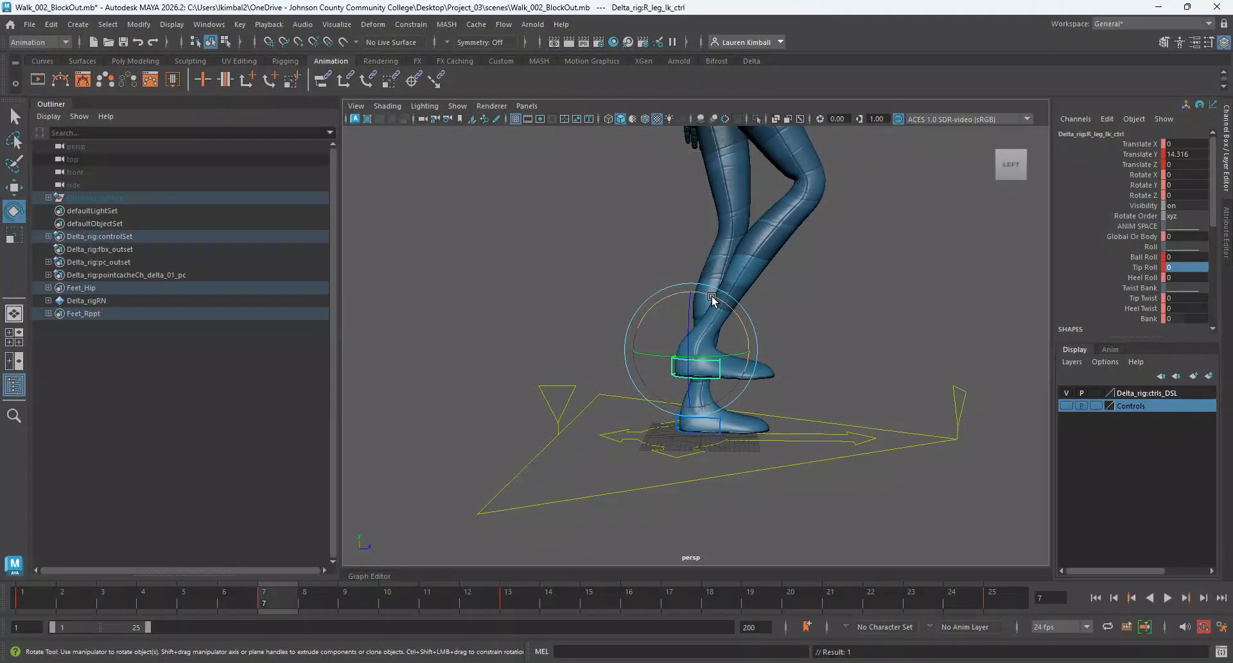
left_click_drag(711, 297, 731, 360)
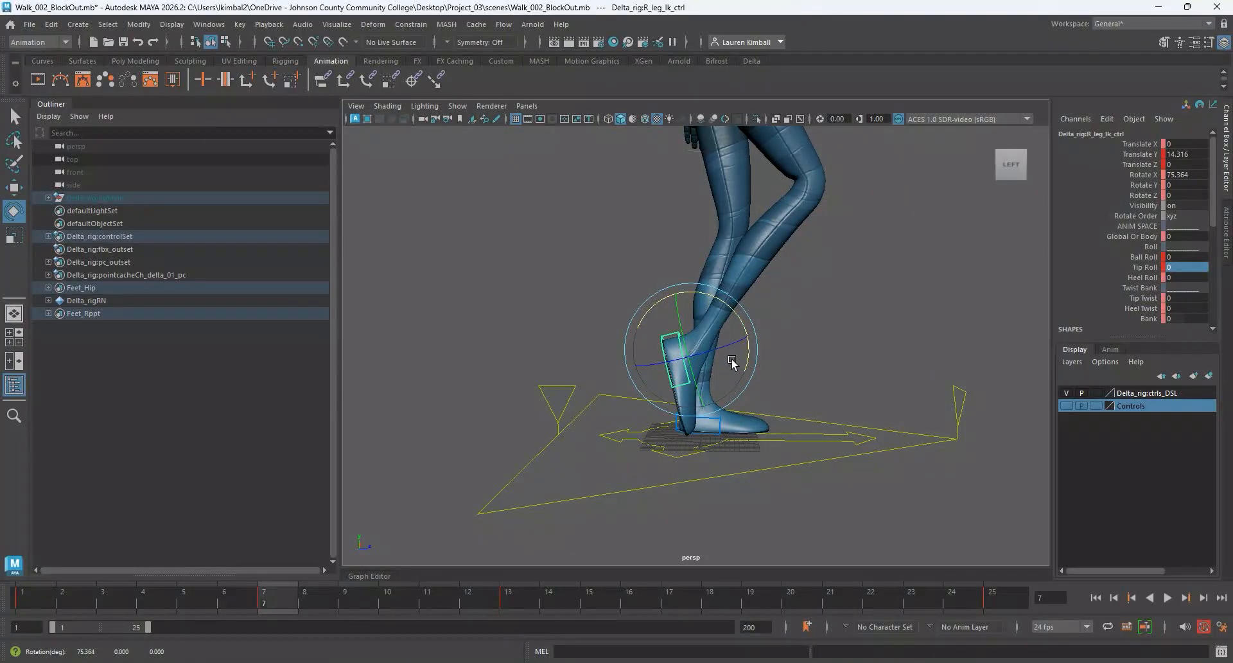
scroll(803, 361, "down", 2)
Using the side view, move the right foot to about Translate Y 17 and Translate Z -5.7, and key it at frame 7.
key("w")
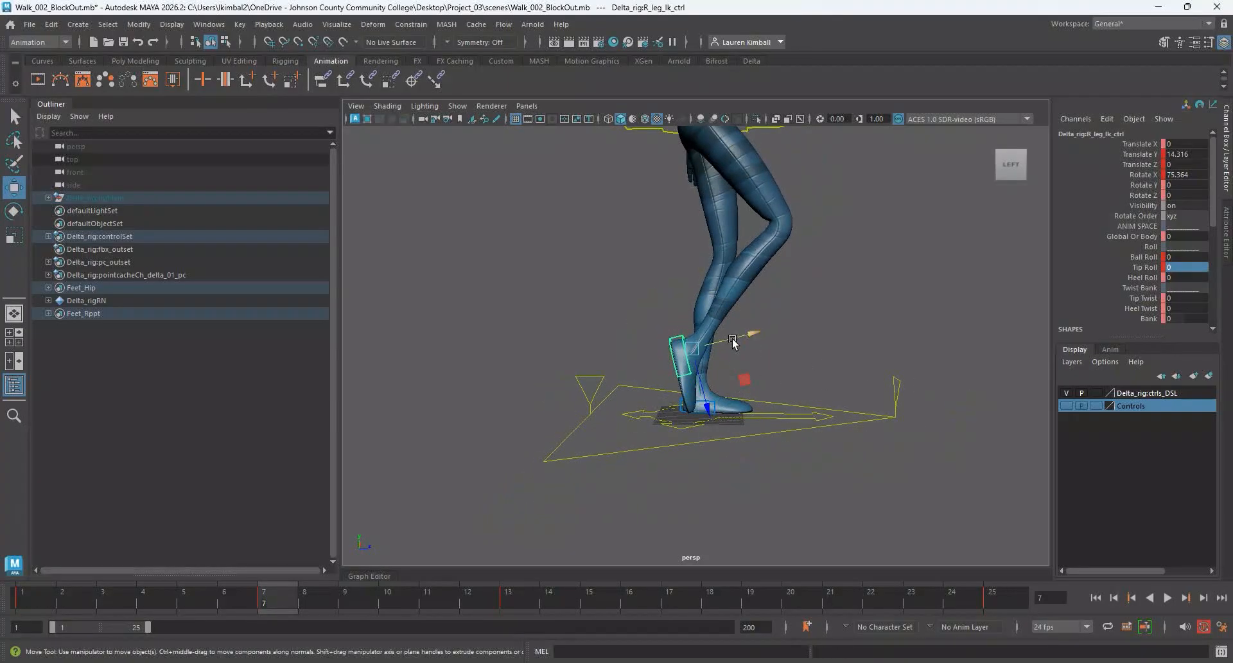
left_click_drag(769, 379, 779, 363, "alt")
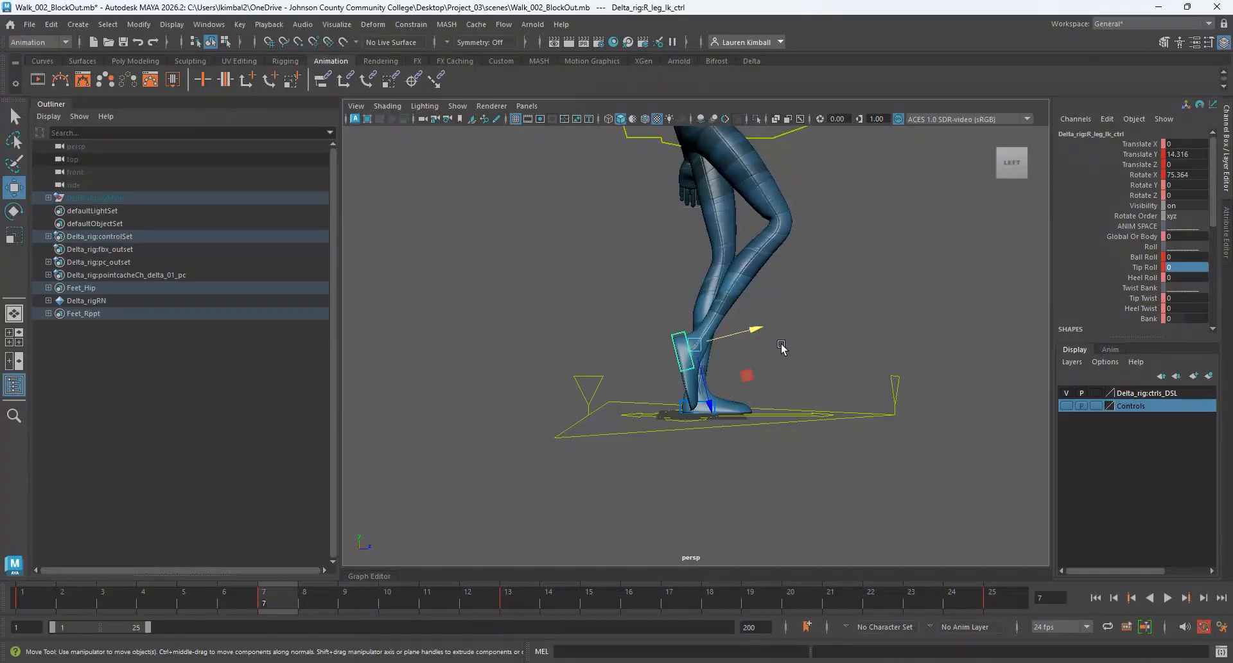
mouse_move(762, 334)
left_mouse_down()
mouse_move(745, 335)
mouse_move(768, 330)
left_mouse_up()
key("space")
key("space")
right_click_drag(784, 490, 413, 388, "alt")
scroll(413, 387, "down", 5)
middle_click_drag(807, 325, 591, 493, "alt")
scroll(586, 429, "down", 2)
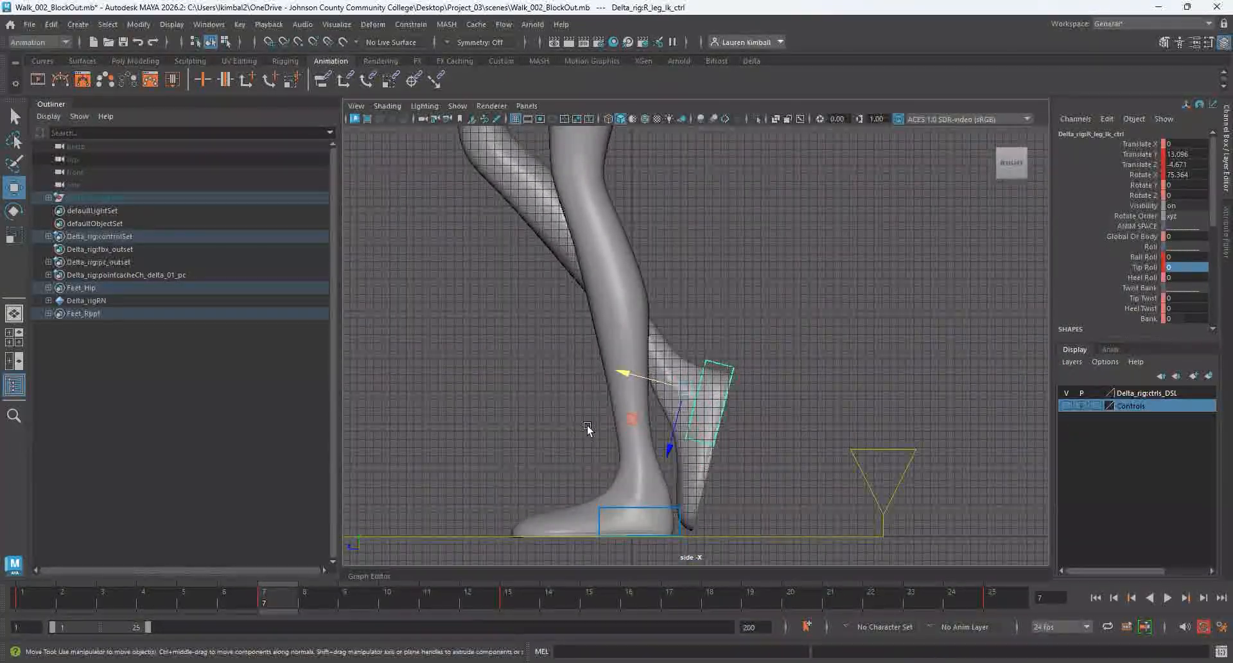
left_click_drag(644, 409, 675, 410)
key("s")
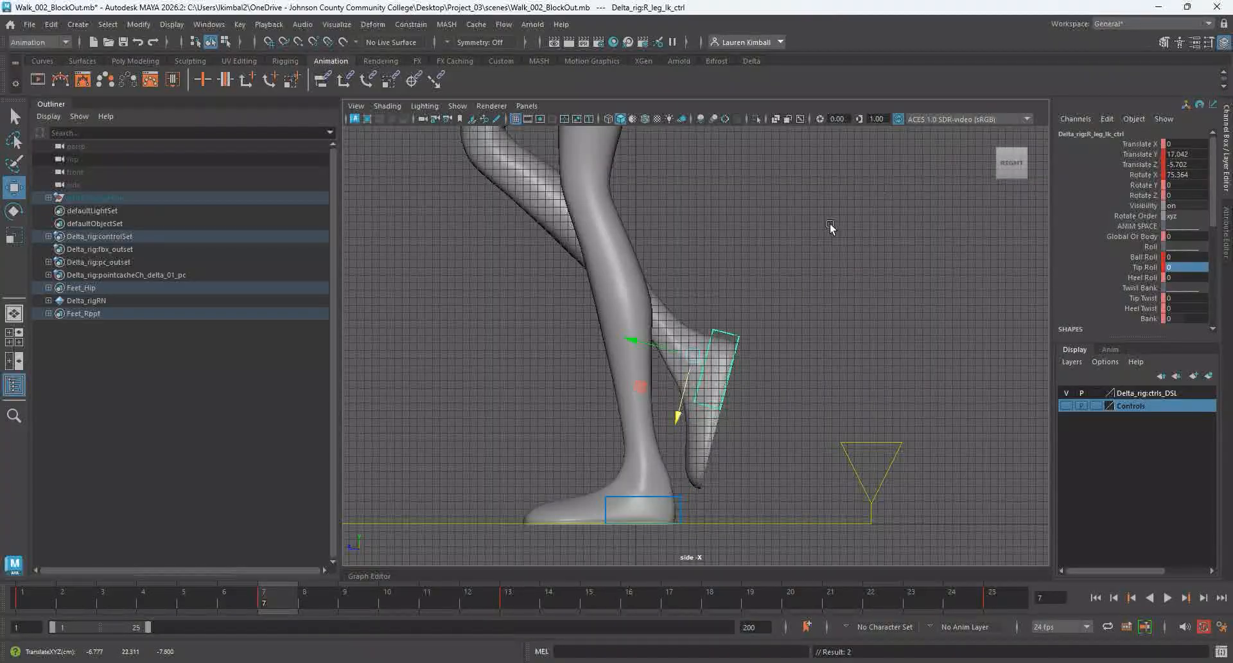
Return to the perspective view and set the main pelvis control's Translate Y to 0 at frame 7.
key("space")
key("space")
left_click_drag(936, 270, 774, 342, "alt")
left_click(763, 182)
left_click(762, 182)
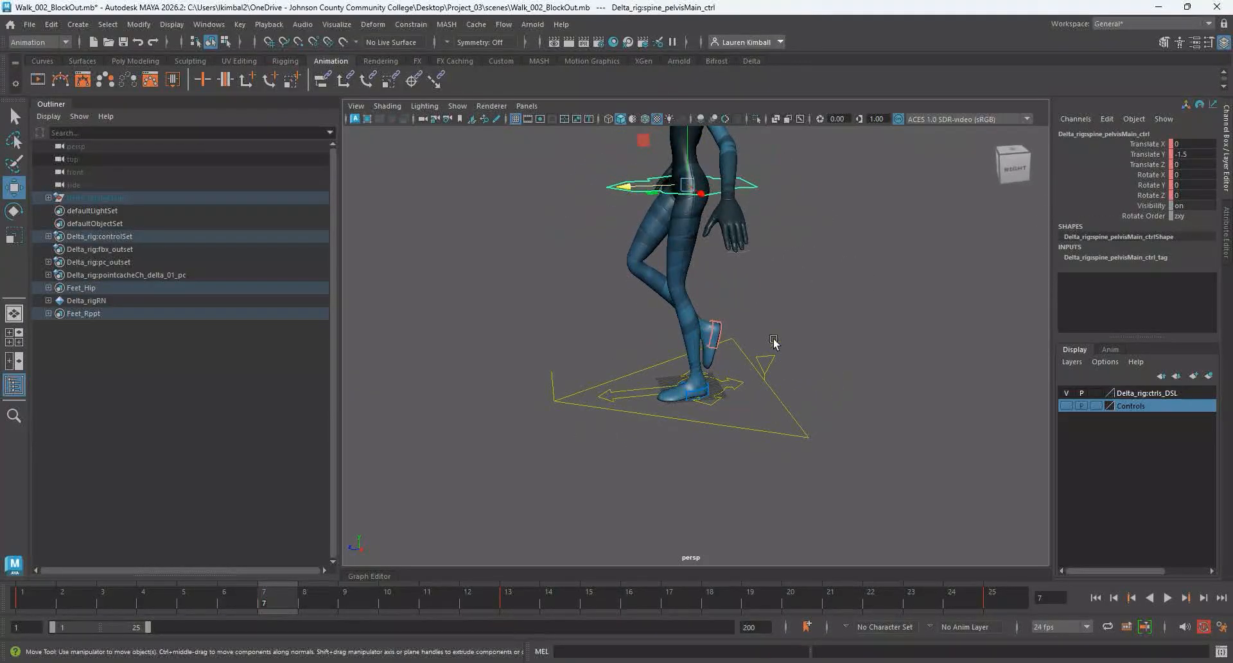
left_click(1193, 153)
double_click(1193, 153)
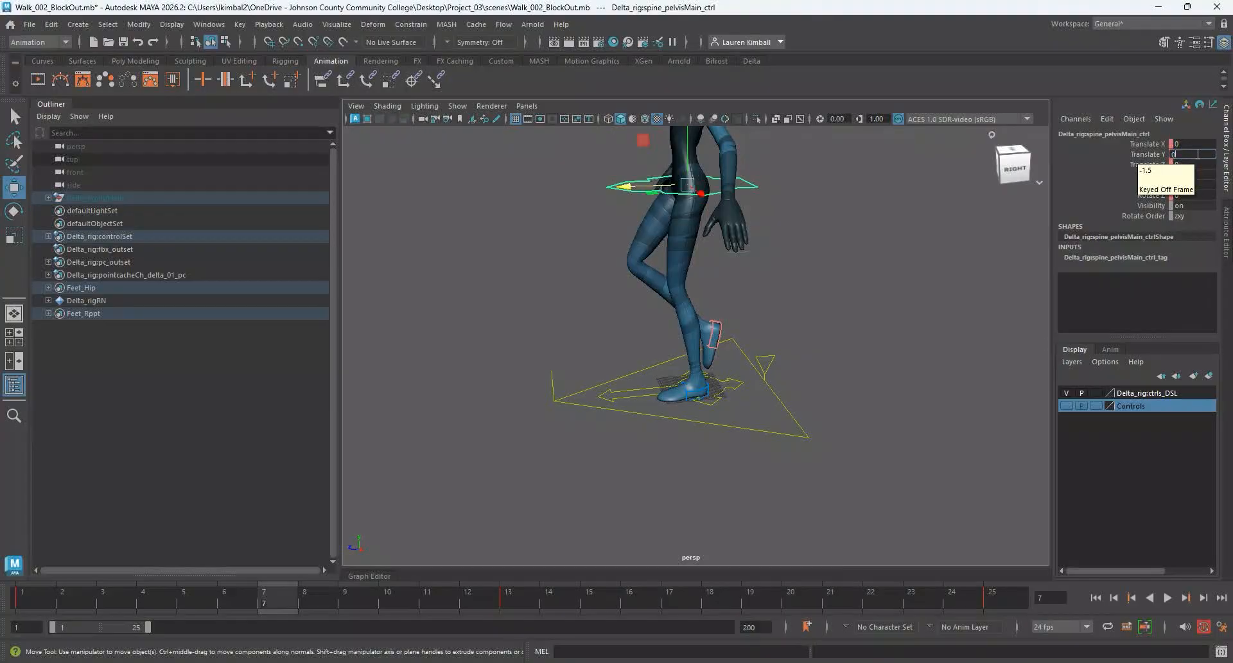
type("0")
key("Return")
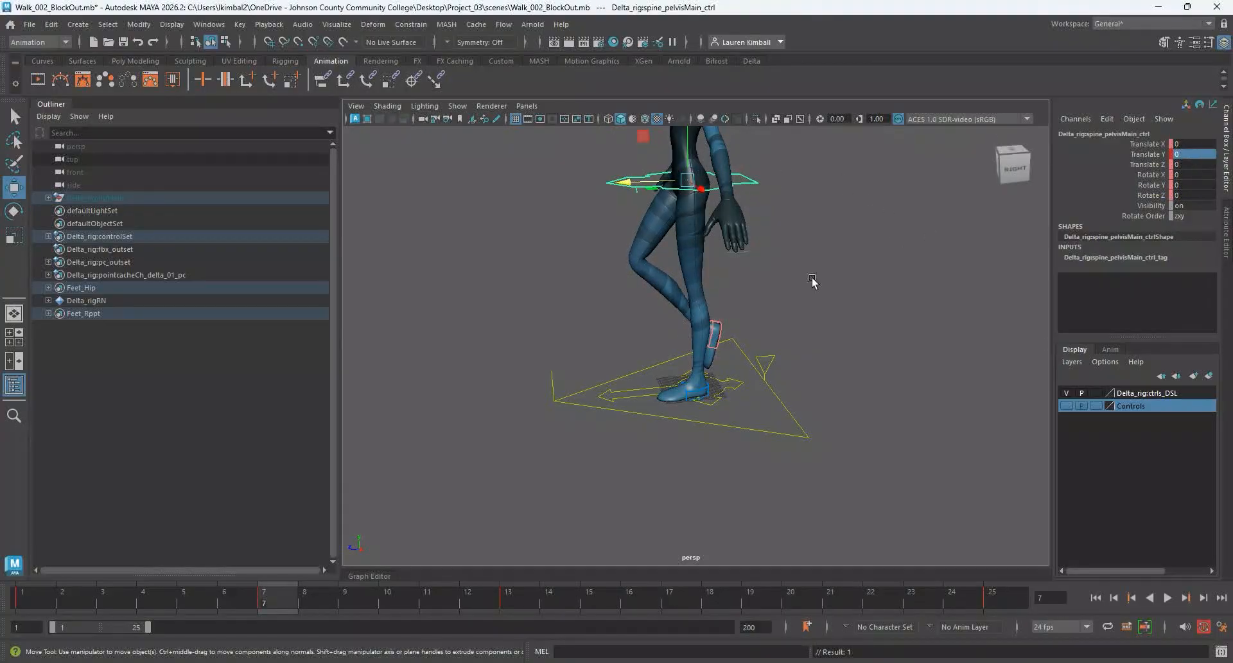
Try lowering the pelvis control about 2.1 units and undo the move.
left_click_drag(812, 281, 764, 417, "alt")
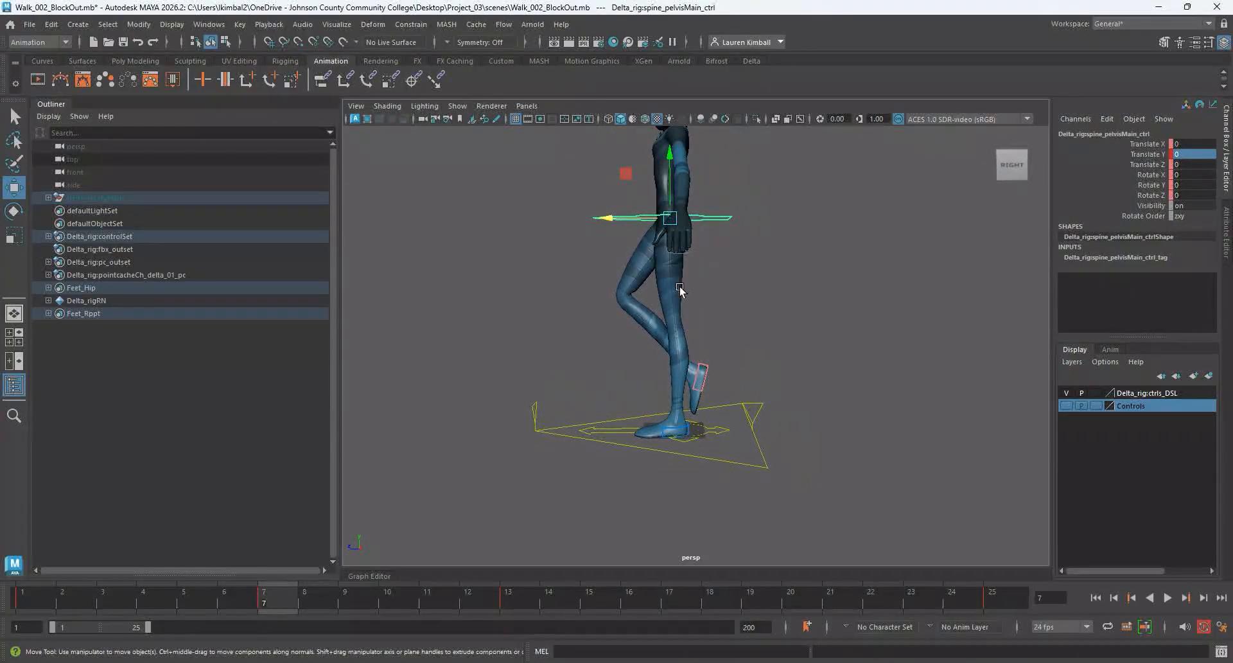
left_click(668, 159)
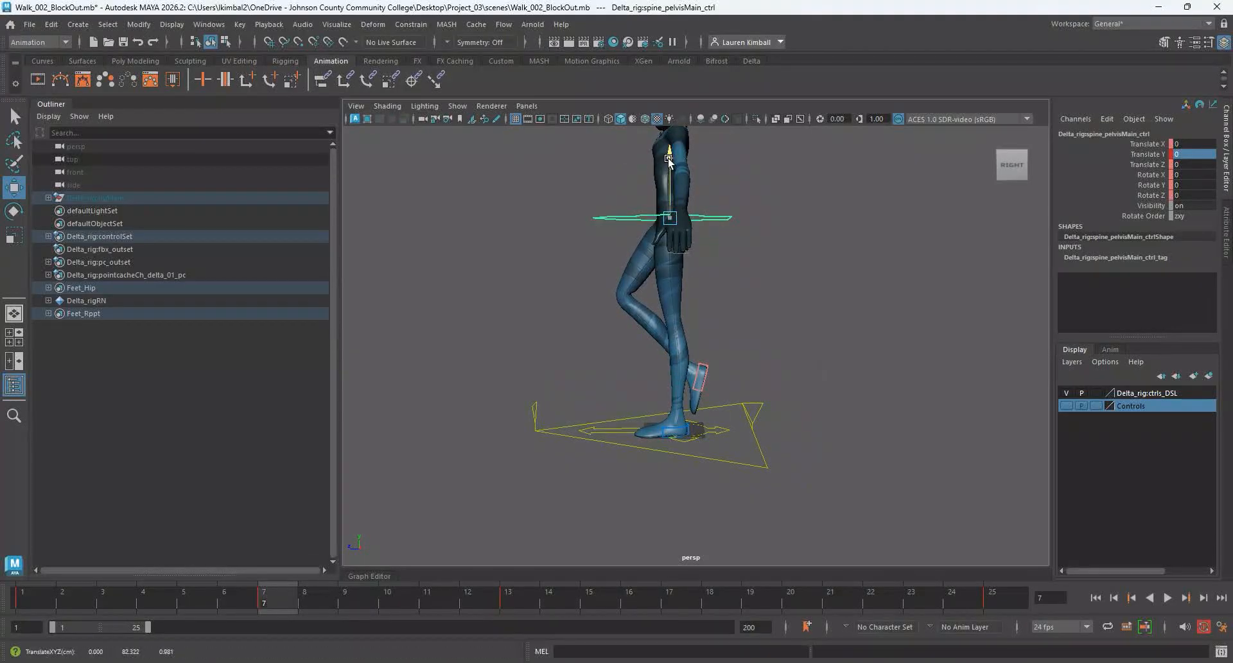
left_click_drag(667, 159, 669, 174)
key("ctrl+z")
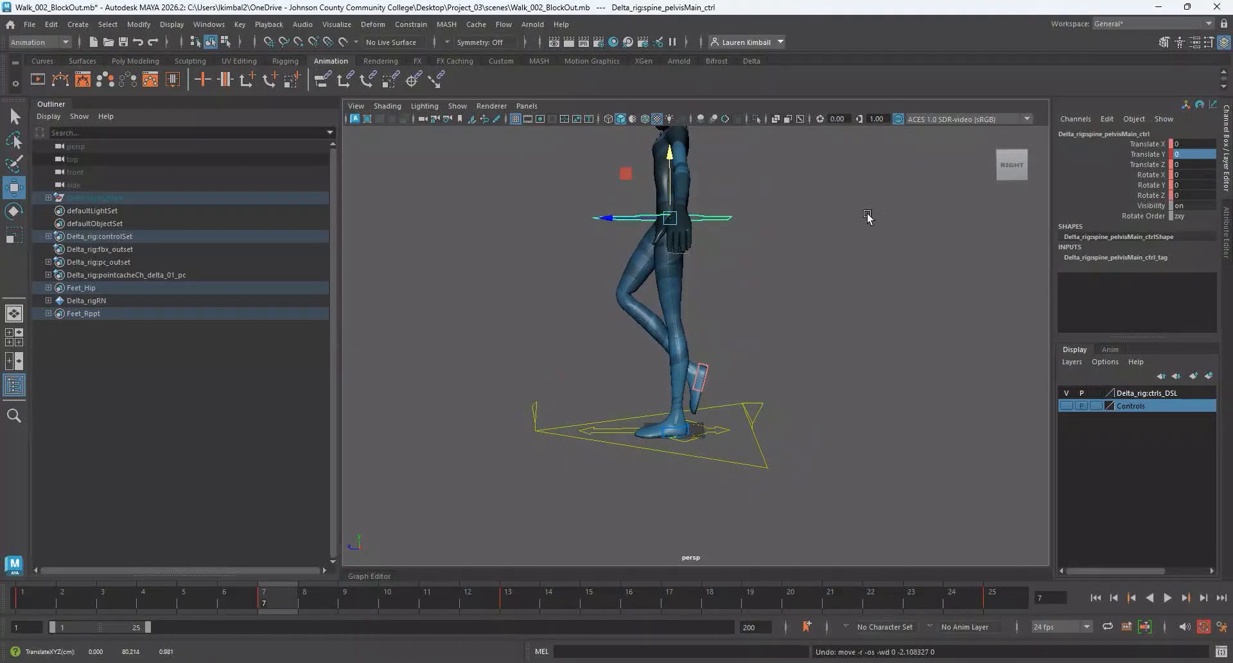
Compare the pelvis height at frames 1 and 7, and set the pelvis control's Translate Y to -0.5 at frame 7.
left_click(1196, 154)
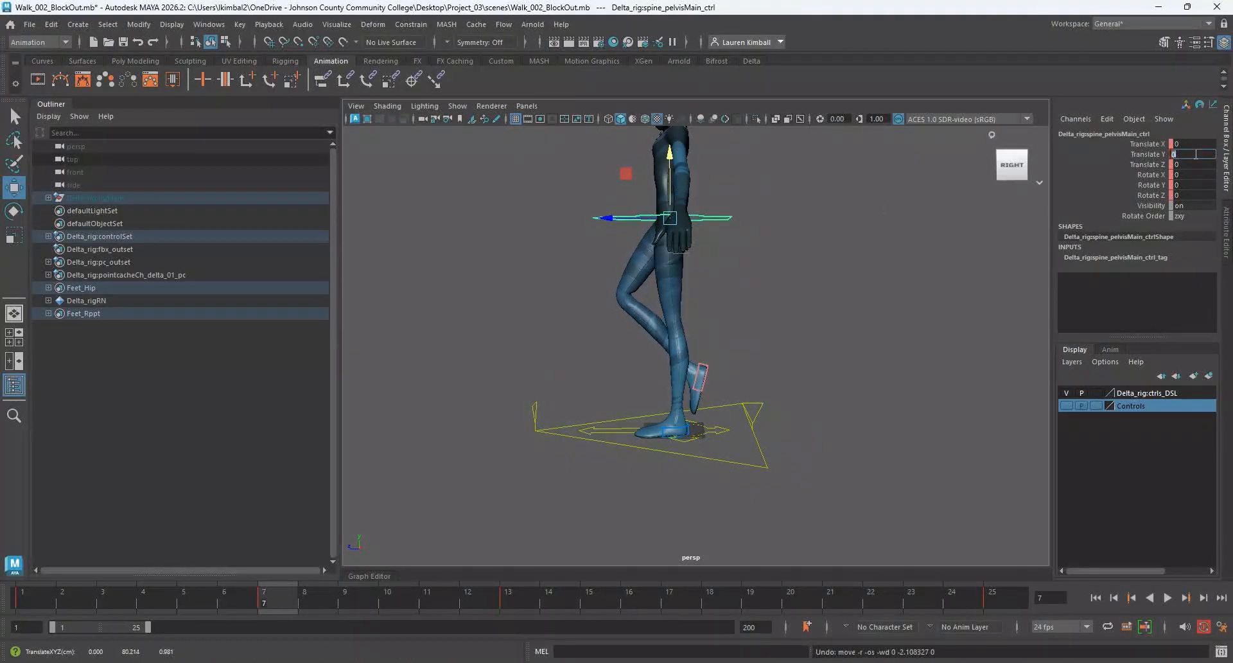
left_click(35, 601)
left_click(296, 594)
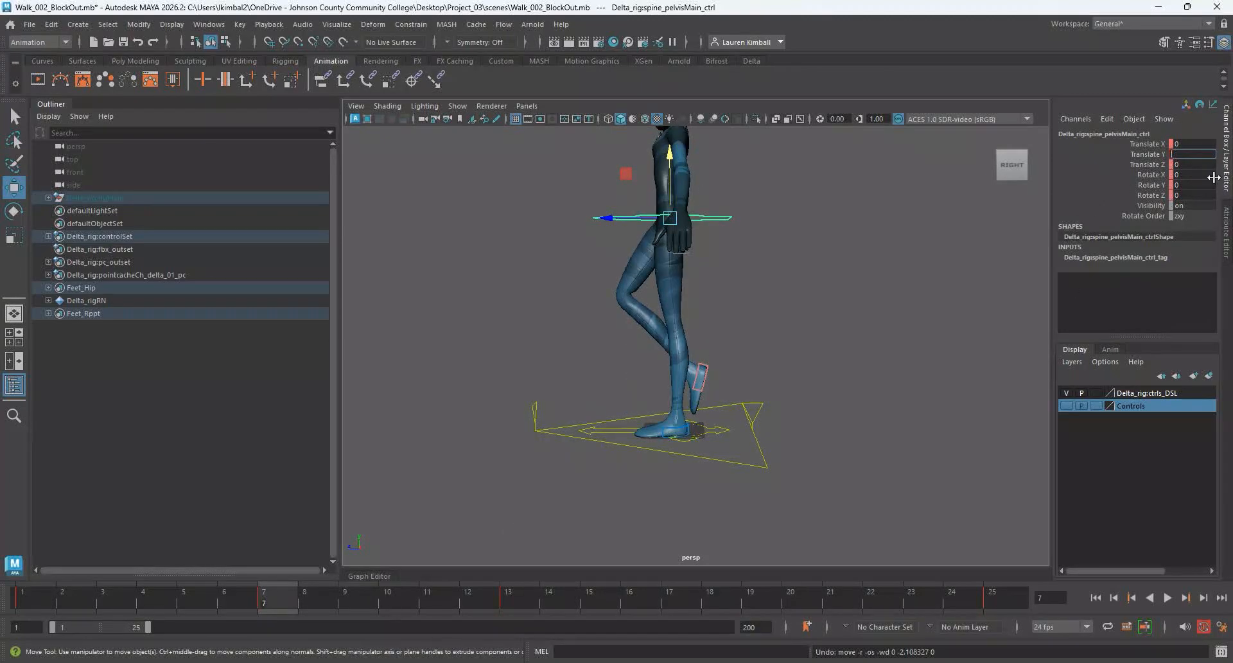
type("-0.5")
key("Return")
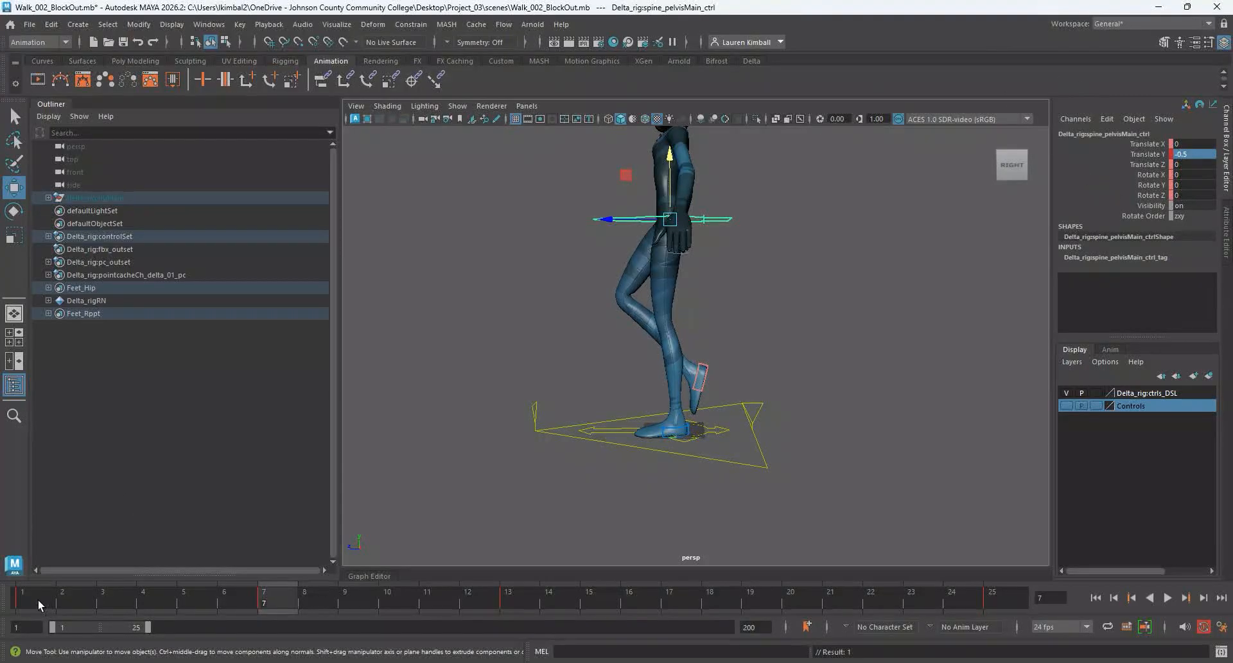
Compare the poses at frames 1 and 7 and check the frame 7 passing pose from the side view and around the character.
left_click(38, 599)
left_click(264, 604)
left_click_drag(614, 371, 757, 366, "alt")
key("space")
key("space")
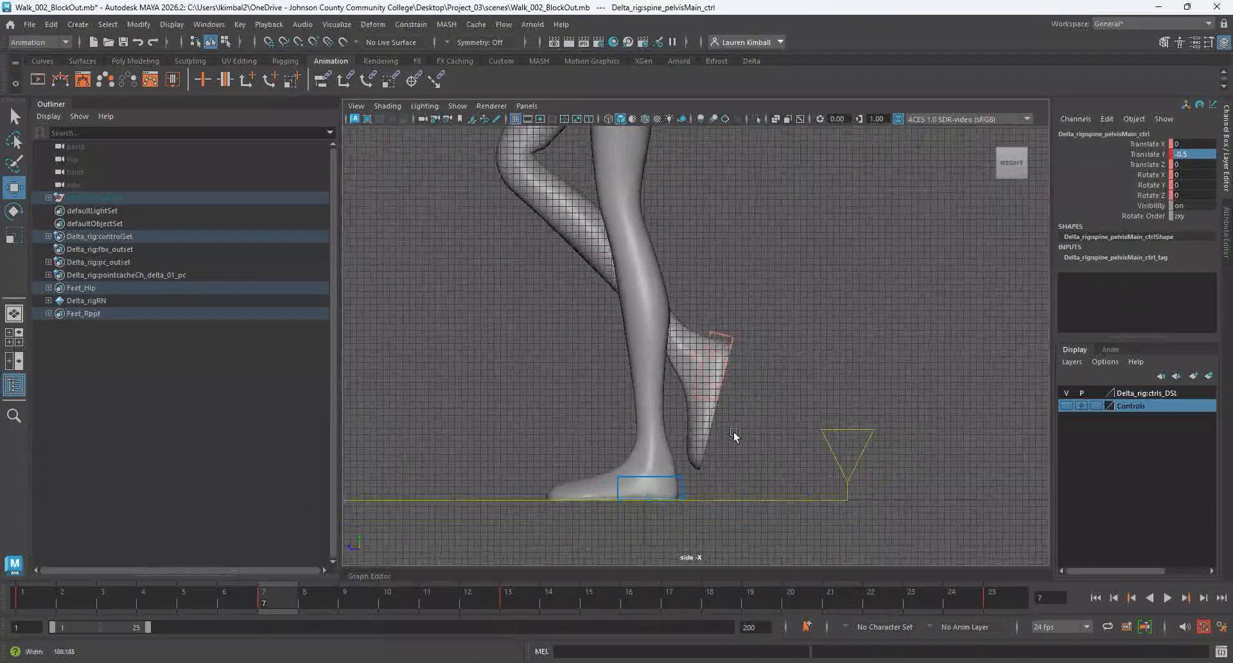
right_click_drag(733, 435, 711, 291, "alt")
key("space")
key("space")
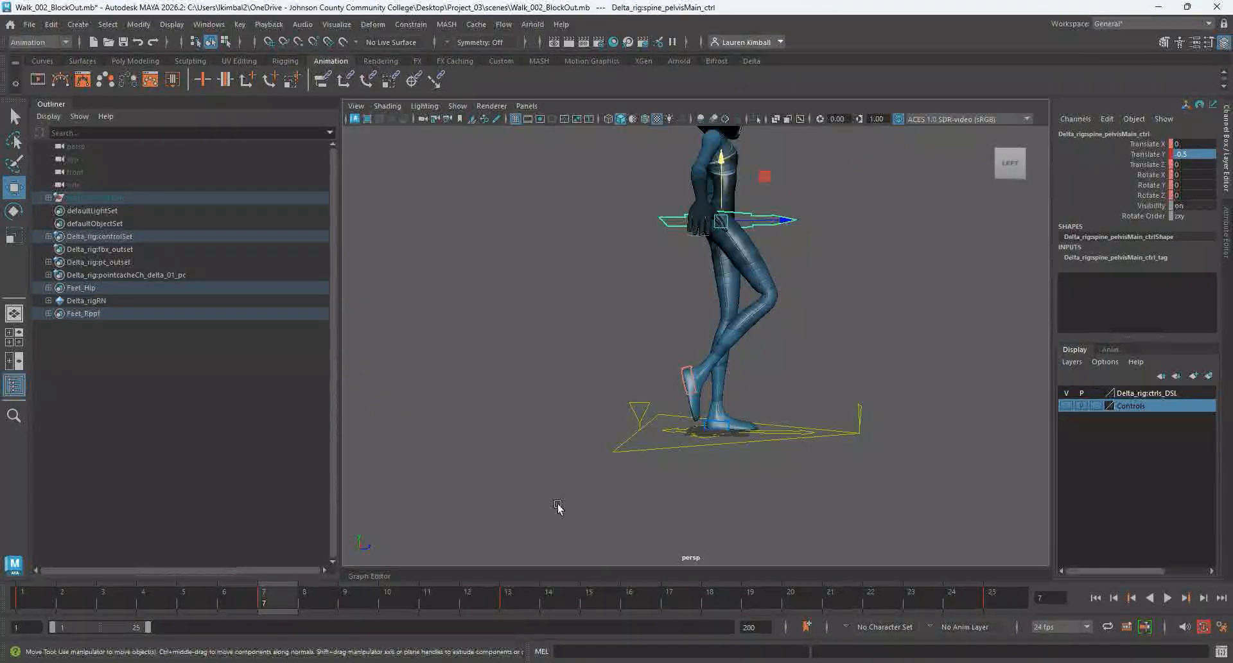
Select the pelvis and both foot controls with the saved Delta selection script, and copy their frame 7 pose to a key at frame 19.
left_click(750, 61)
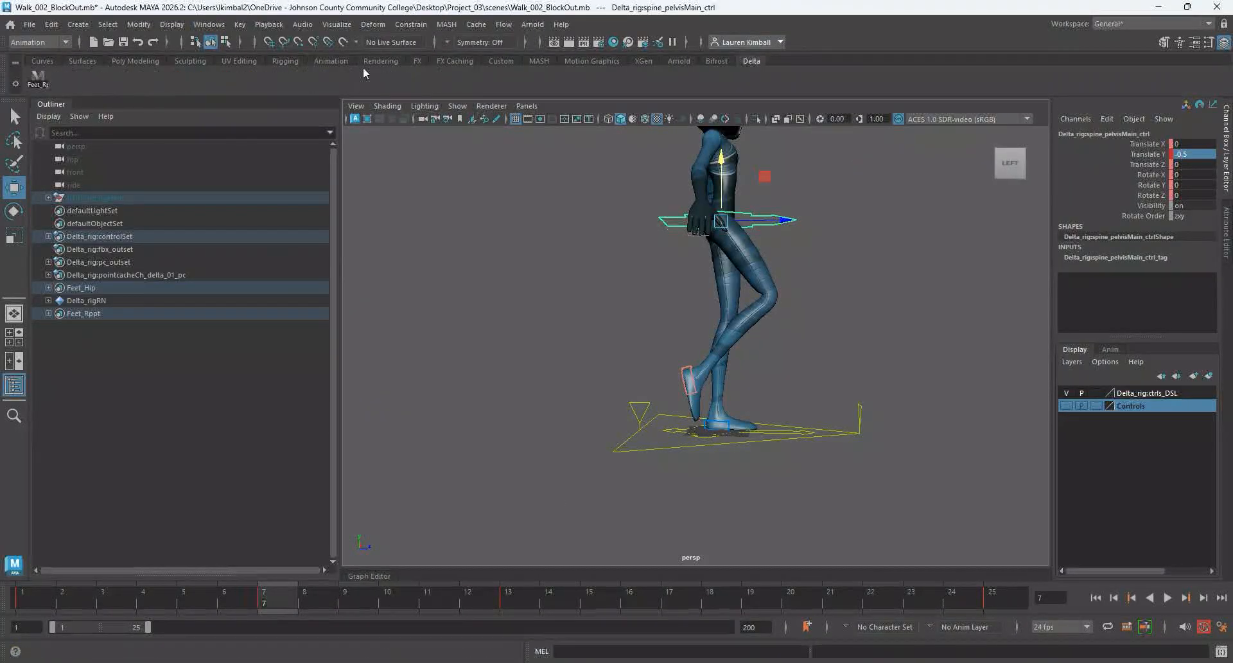
left_click(36, 77)
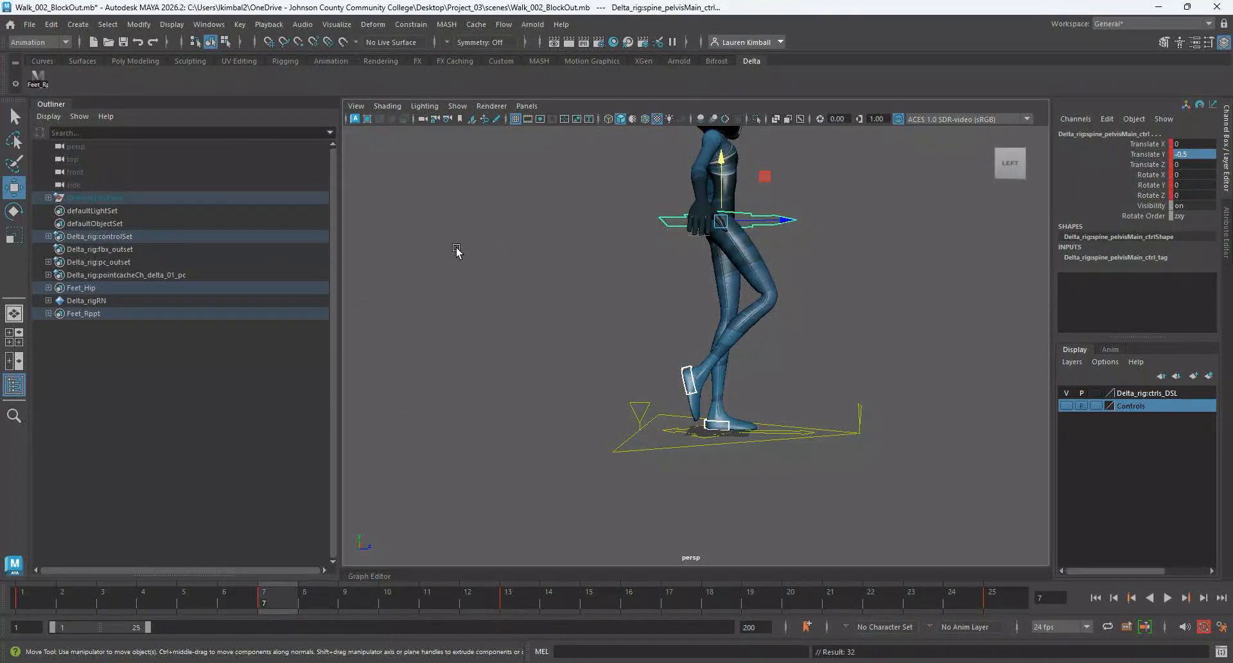
left_click_drag(450, 513, 565, 484, "alt")
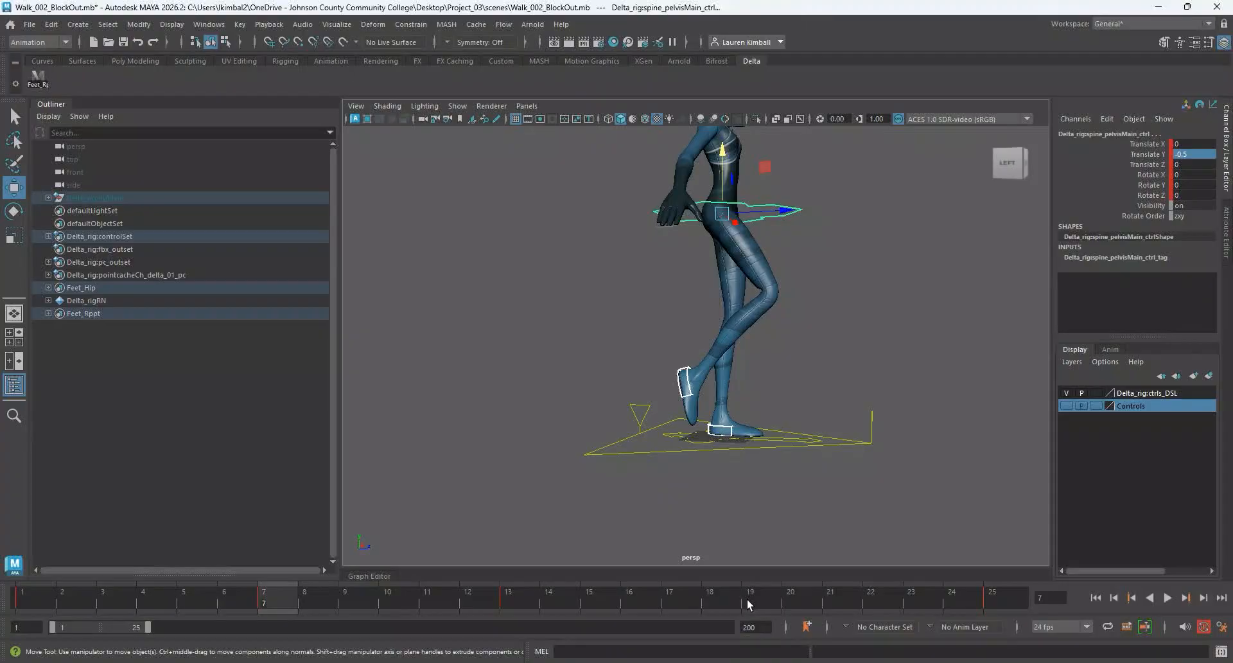
left_click(748, 601)
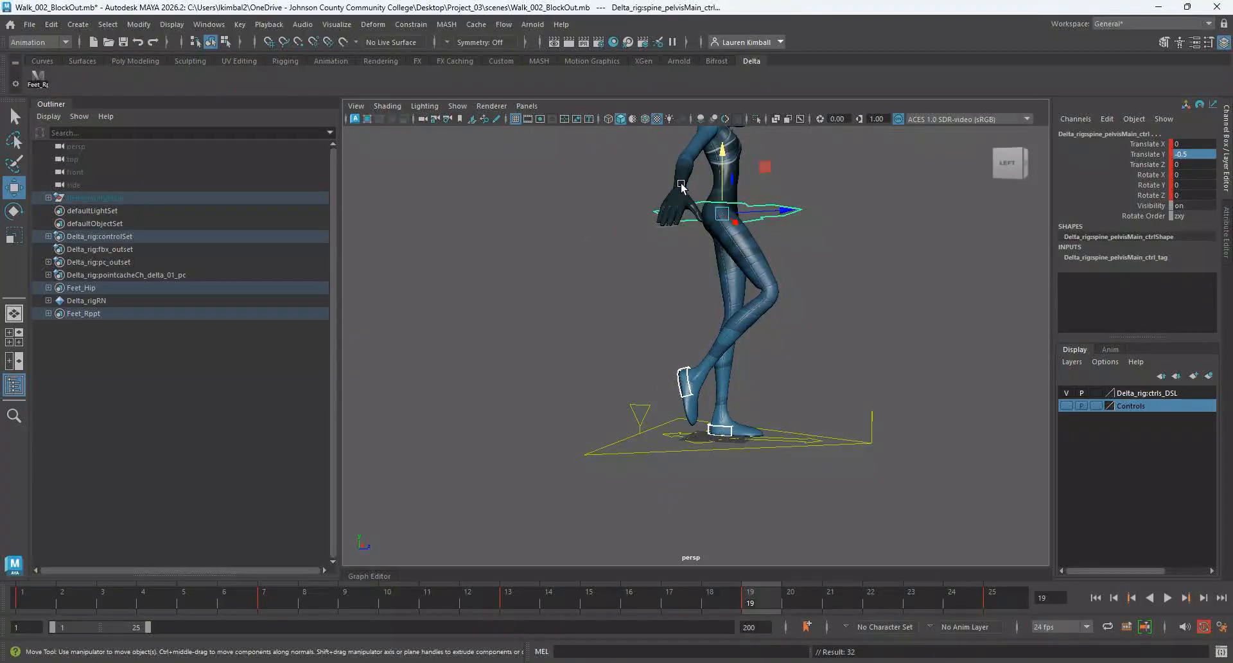
left_click_drag(681, 186, 550, 350, "alt")
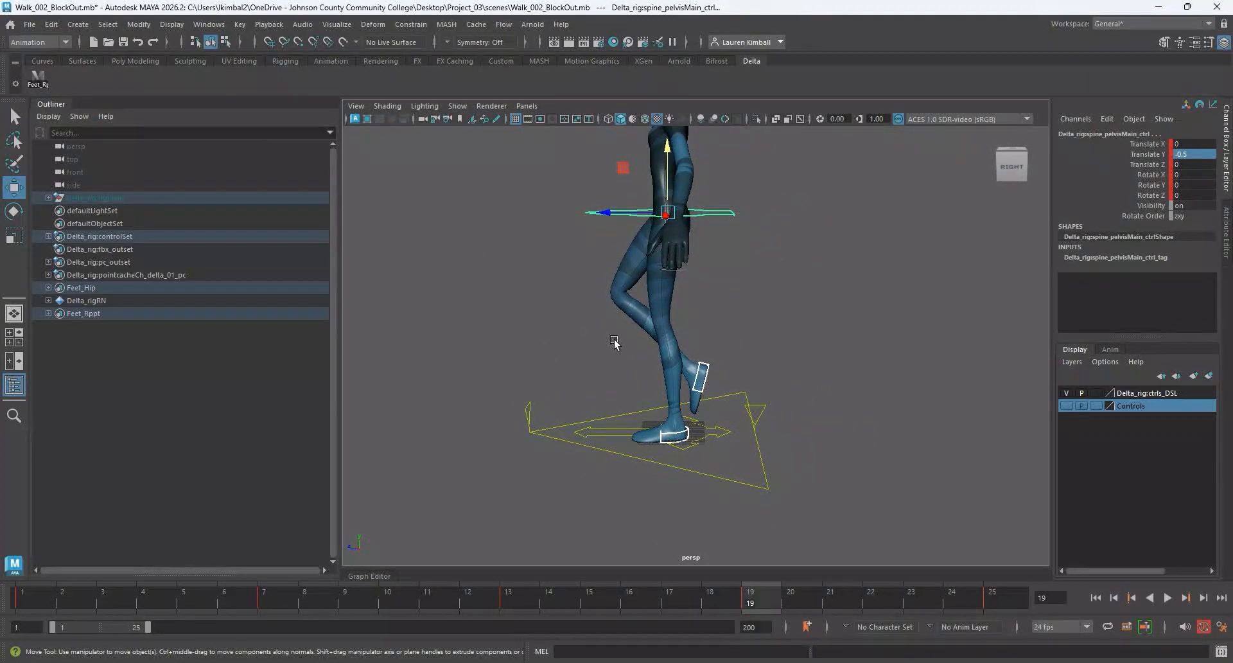
left_click_drag(711, 459, 927, 480, "alt")
Compare the transform values of the left and right foot controls at frame 19.
left_click(811, 360)
scroll(811, 373, "up", 3)
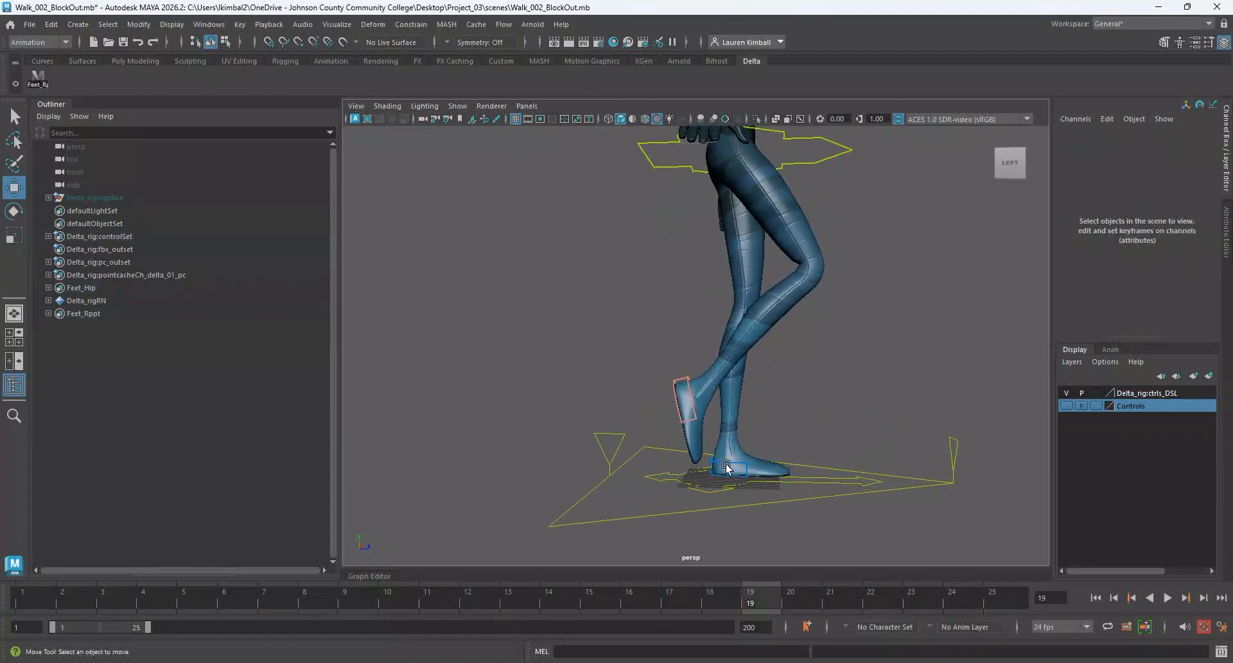
left_click(726, 467)
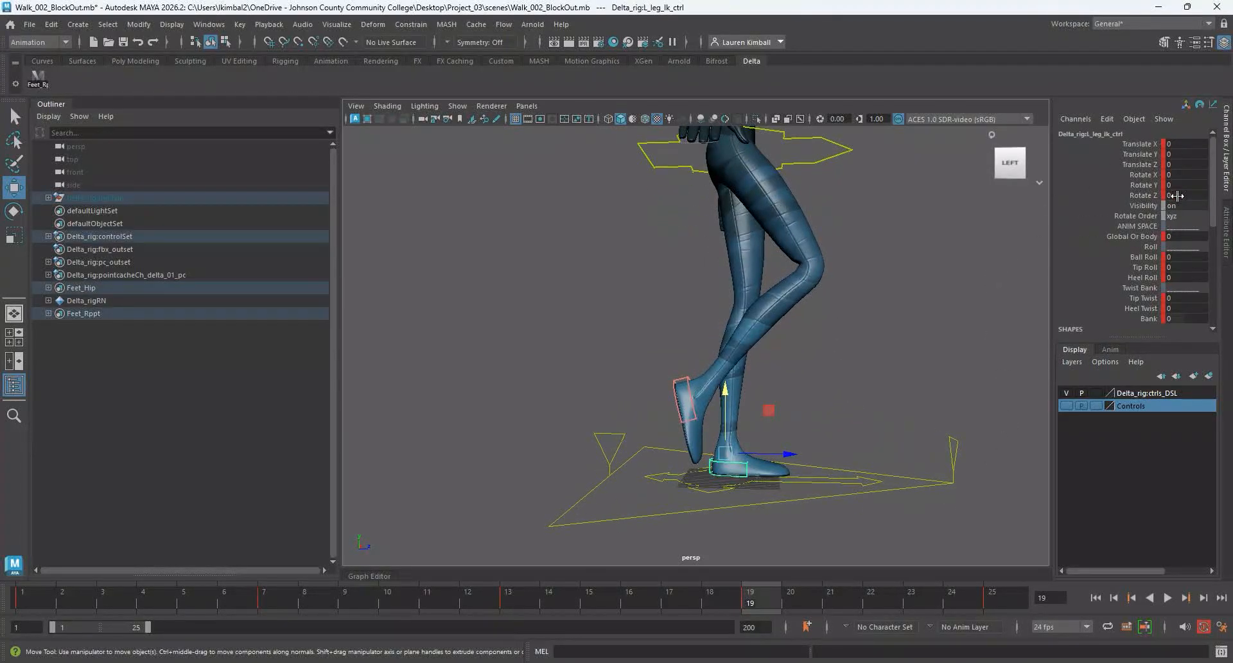
left_click(683, 381)
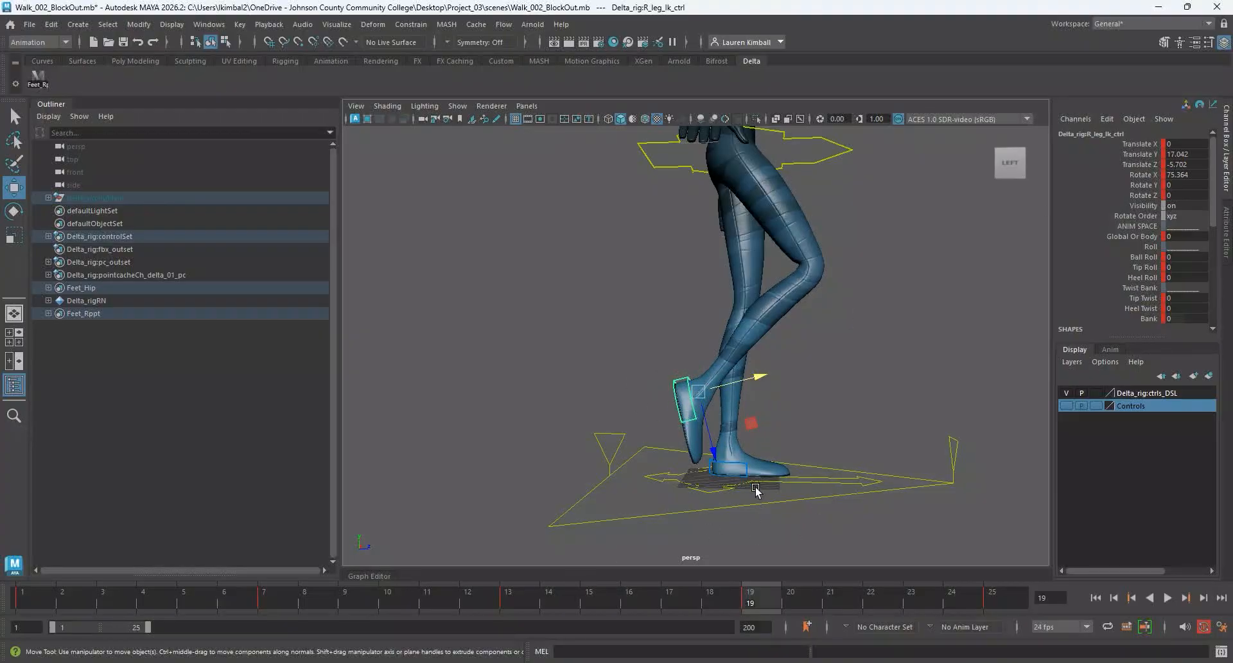
left_click_drag(738, 465, 767, 464, "alt")
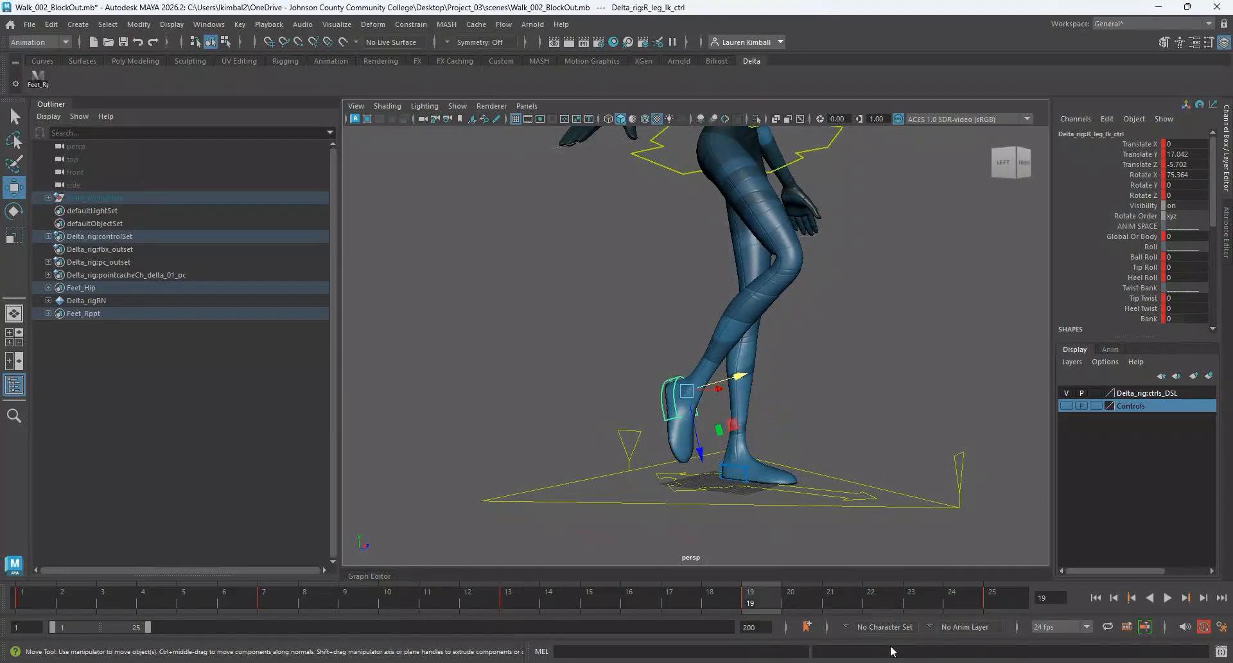
left_click(739, 472)
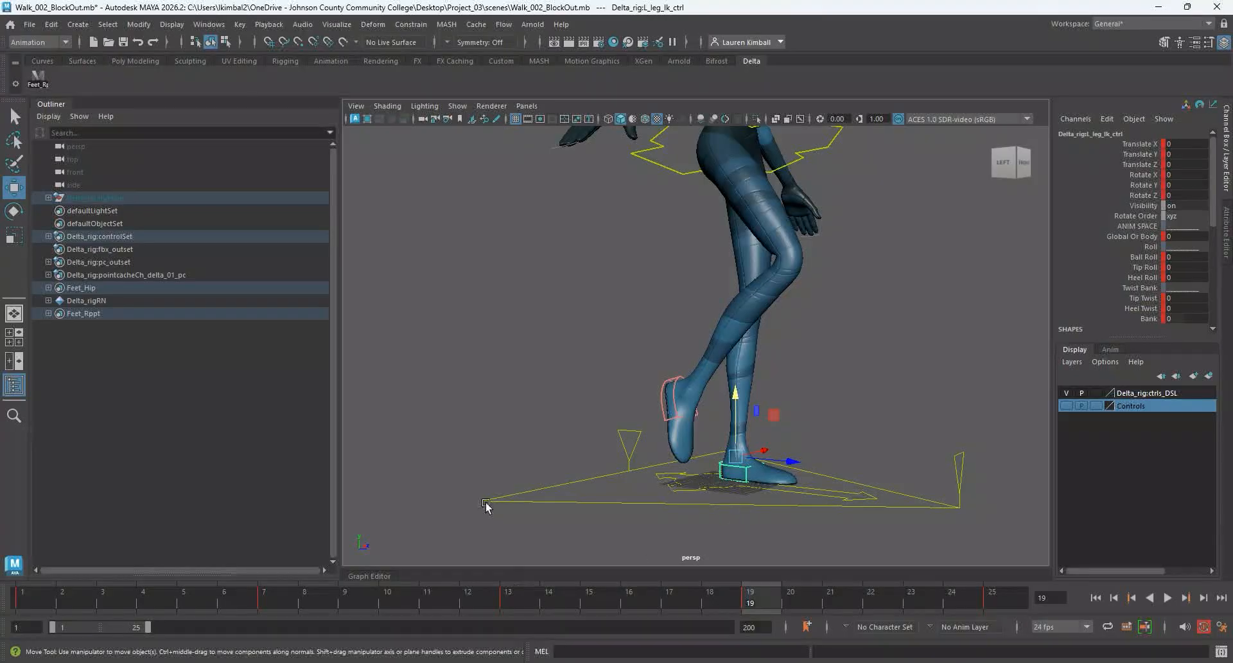
left_click_drag(487, 501, 502, 430, "alt")
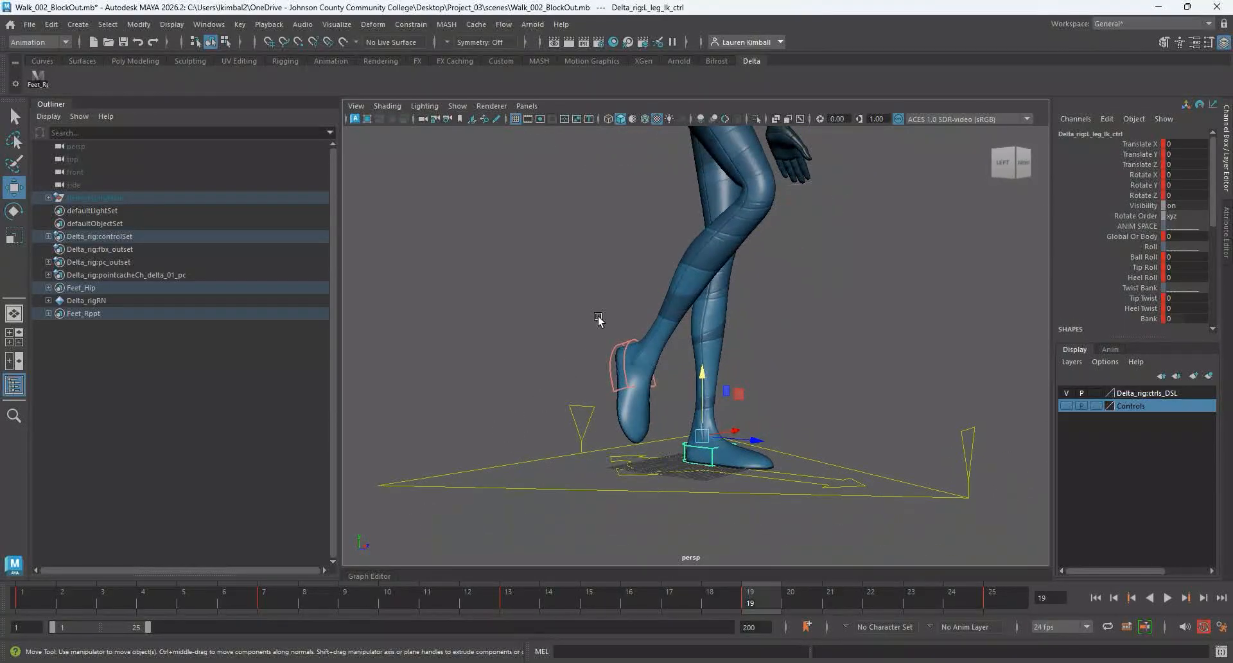
Copy the right foot control's key at frame 19 and paste it onto the left foot control at the same frame.
left_click(628, 339)
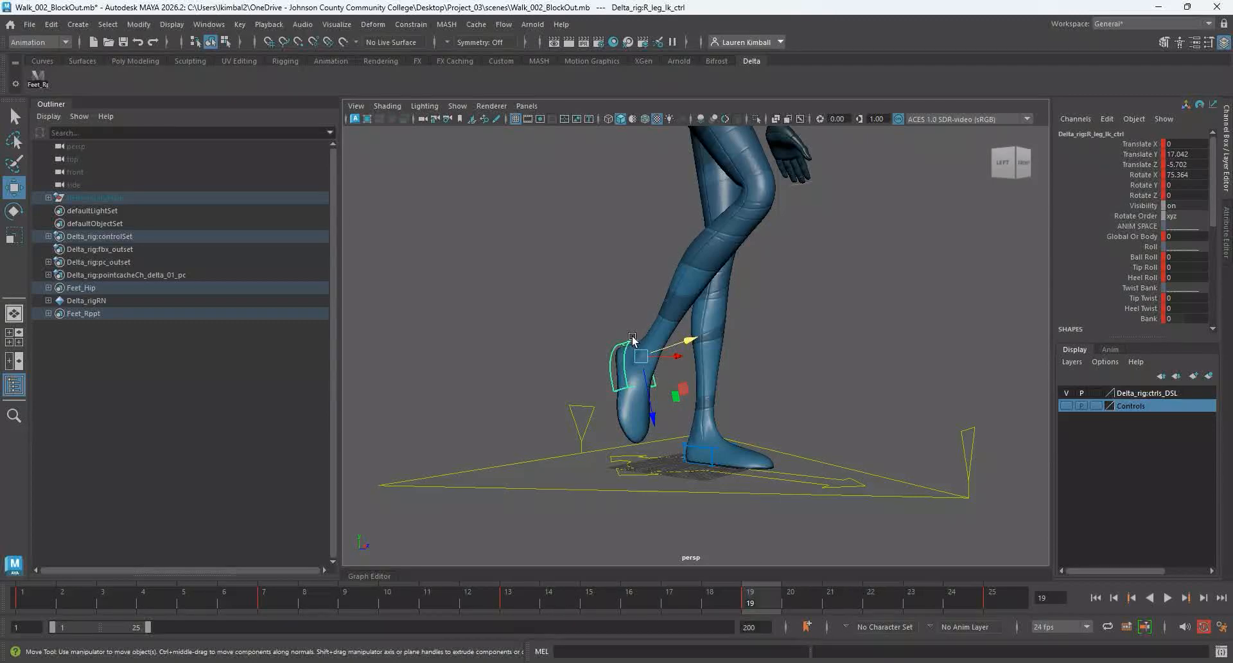
right_click(748, 599)
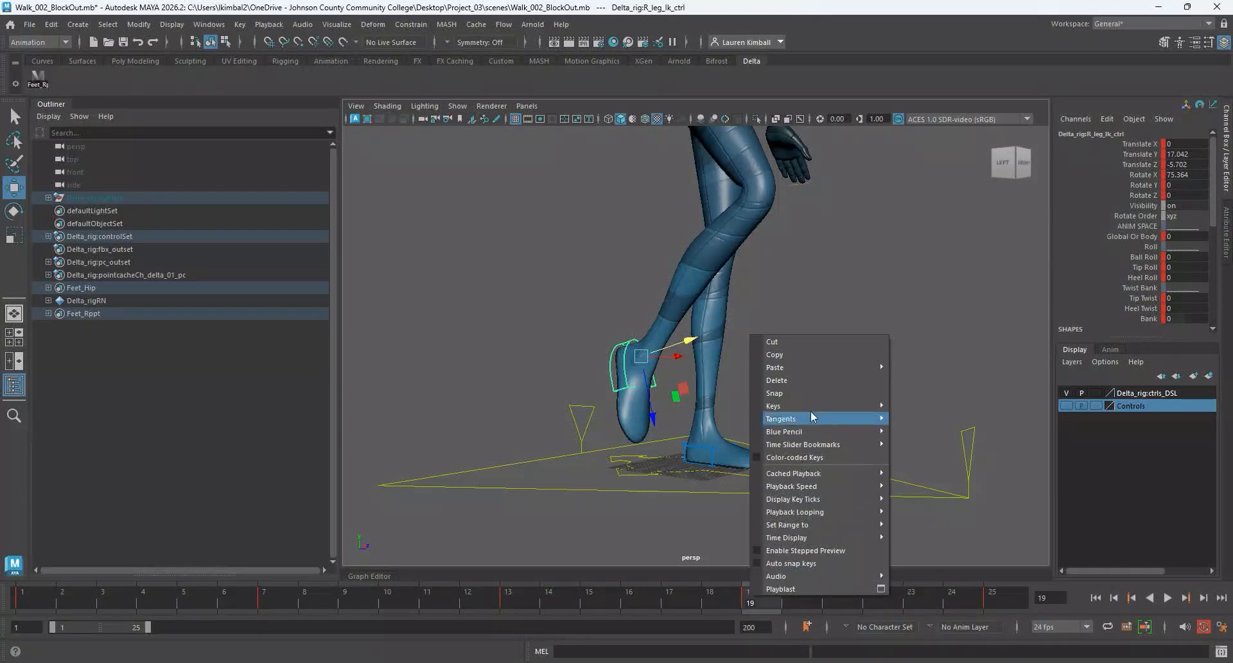
left_click(811, 352)
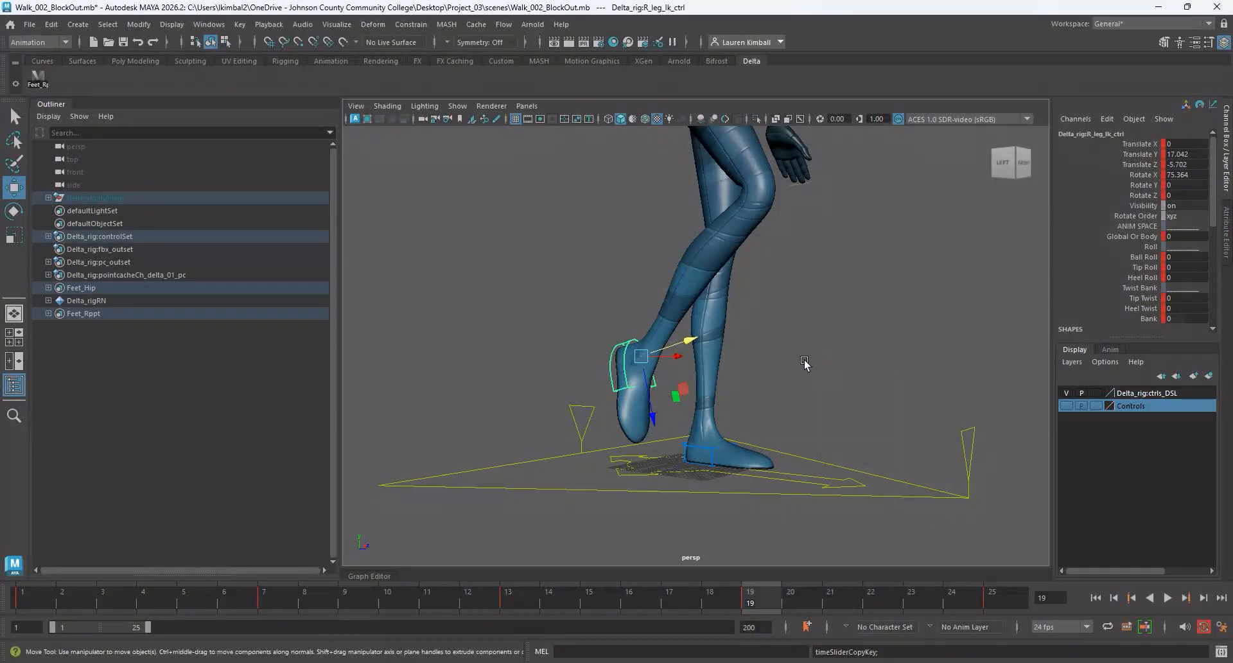
left_click(713, 440)
left_click(712, 448)
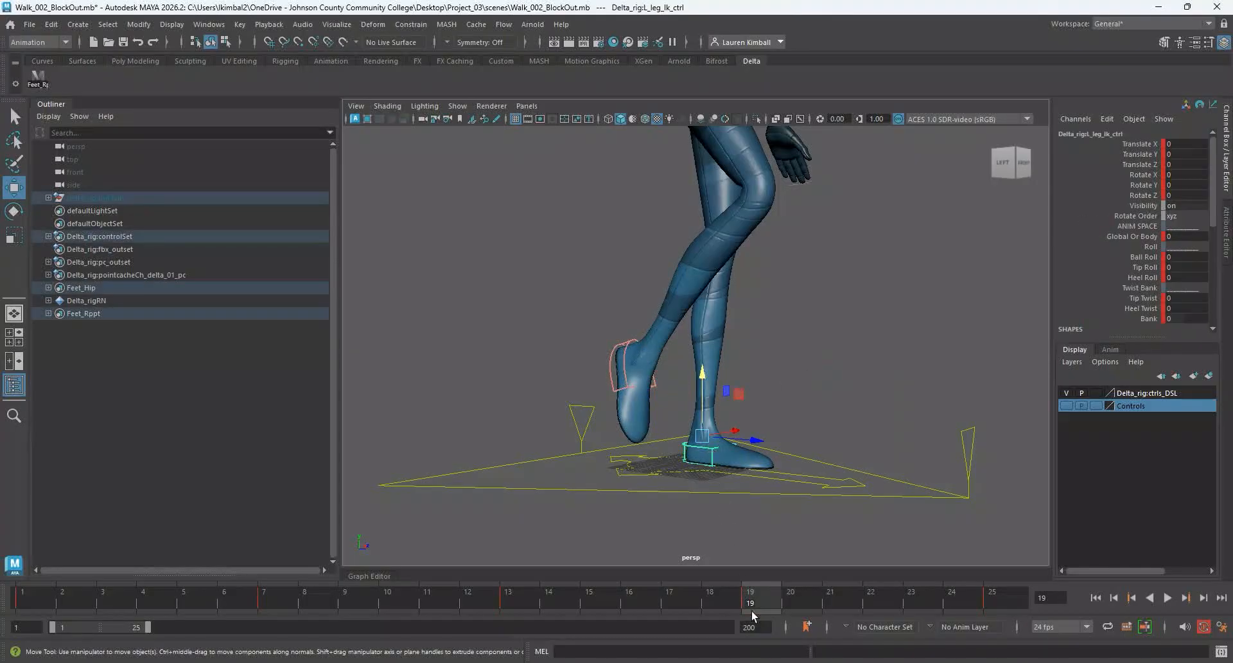
right_click(751, 606)
mouse_move(811, 379)
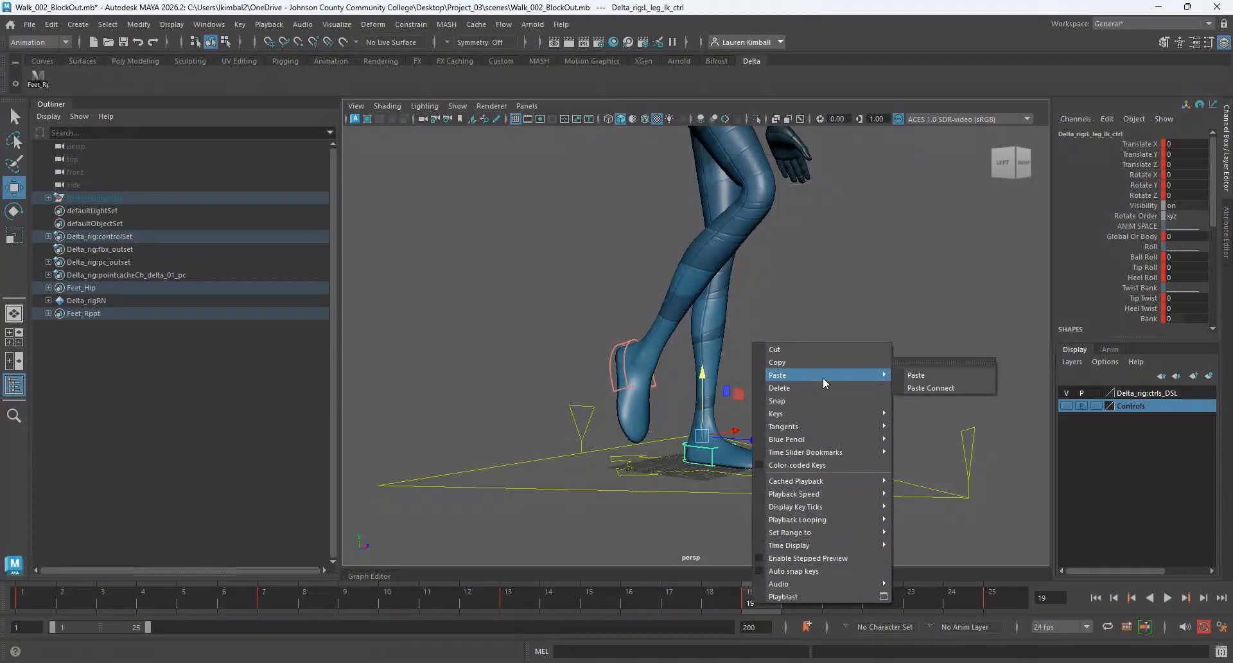
left_click(914, 375)
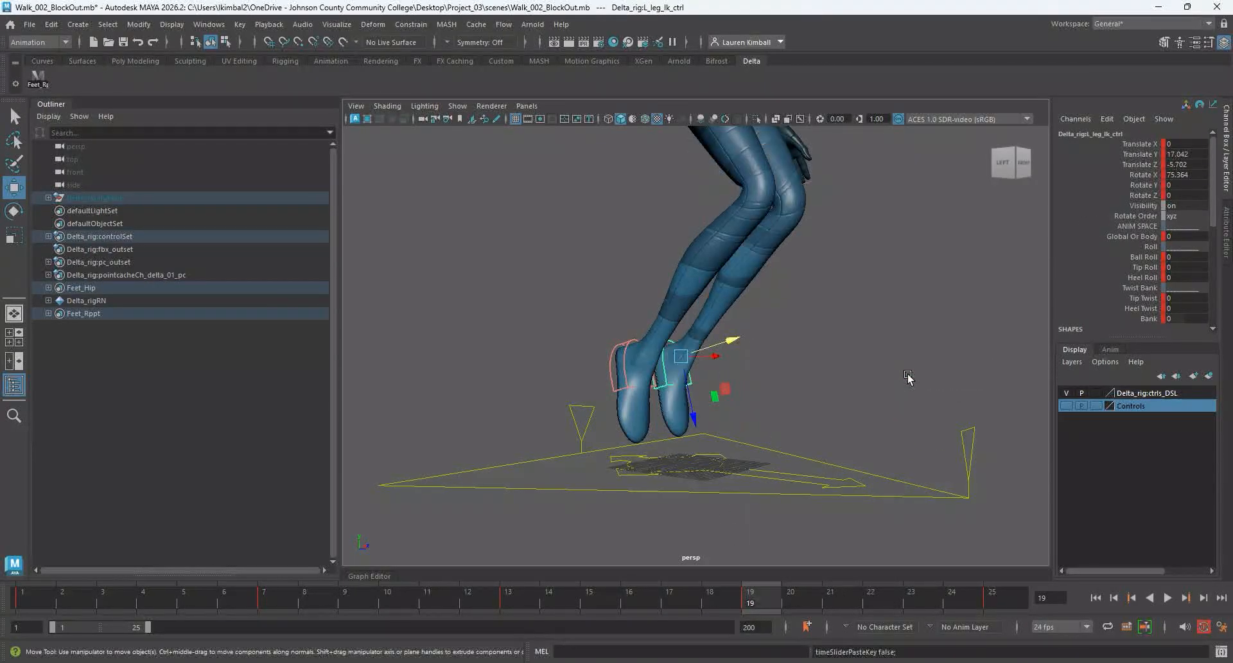
Examine the animation curves of the left and right foot controls in the Graph Editor, and close it.
left_click(356, 574)
scroll(698, 529, "up", 3)
right_click_drag(699, 529, 661, 511, "alt")
key("a")
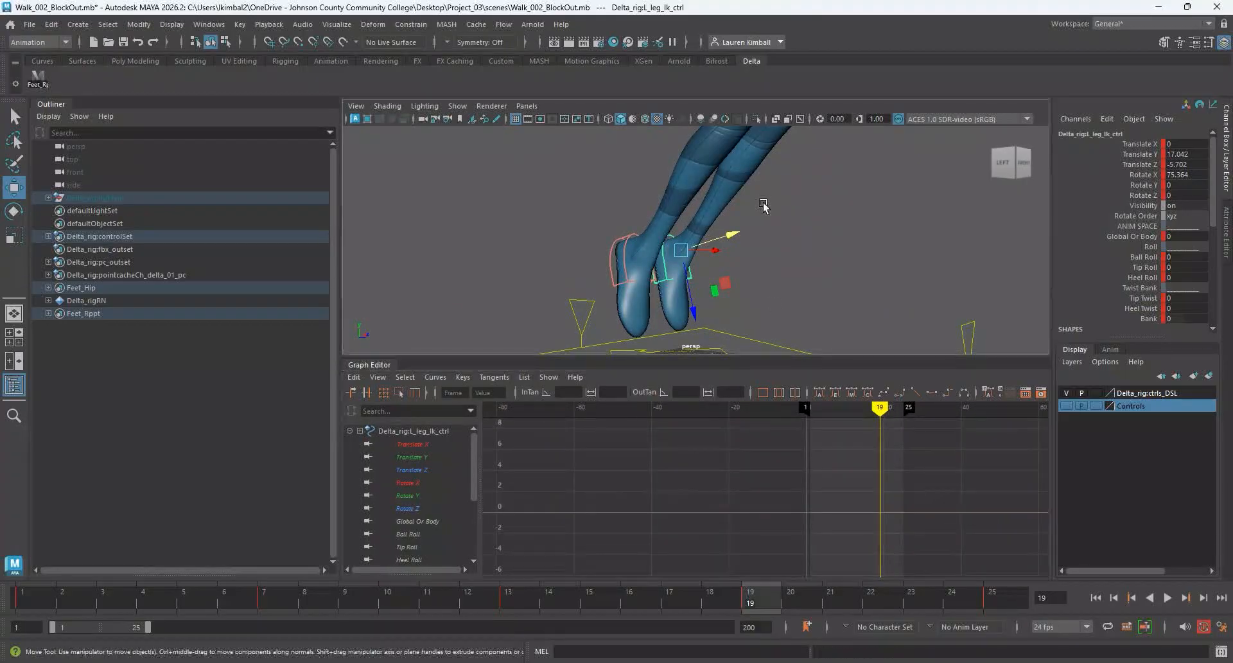
left_click(672, 260)
left_click(664, 266)
right_click_drag(864, 451, 757, 461, "alt")
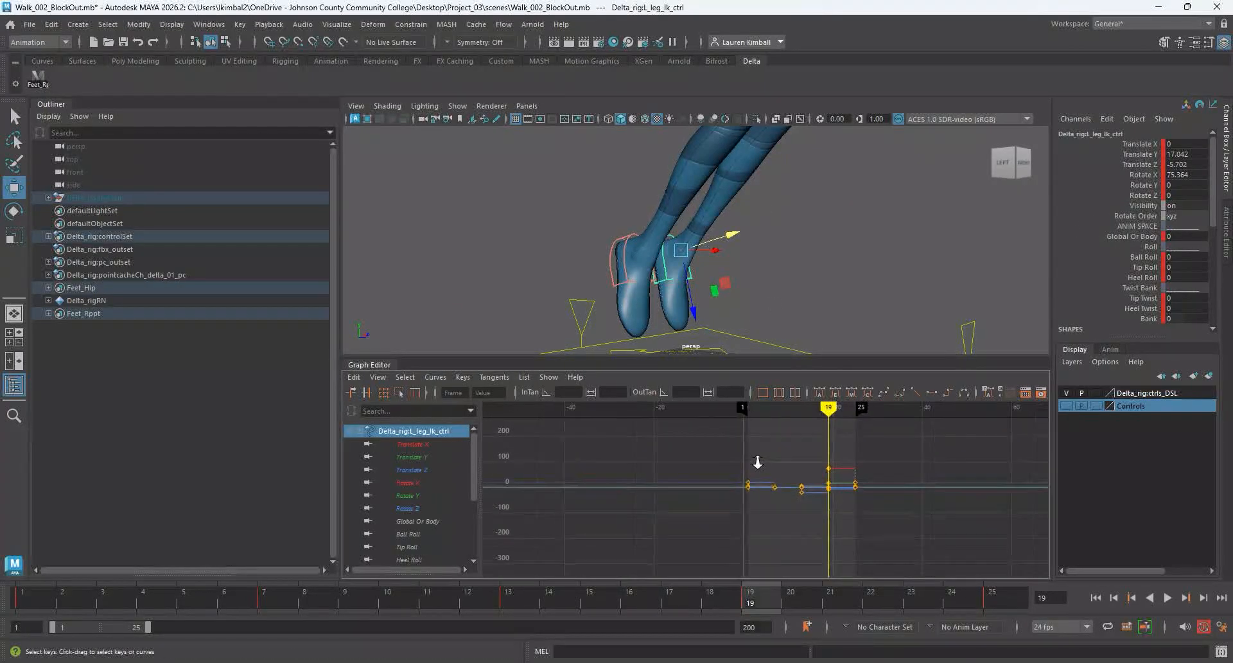
left_click(628, 279)
left_click(628, 279)
left_click_drag(796, 283, 743, 283, "alt")
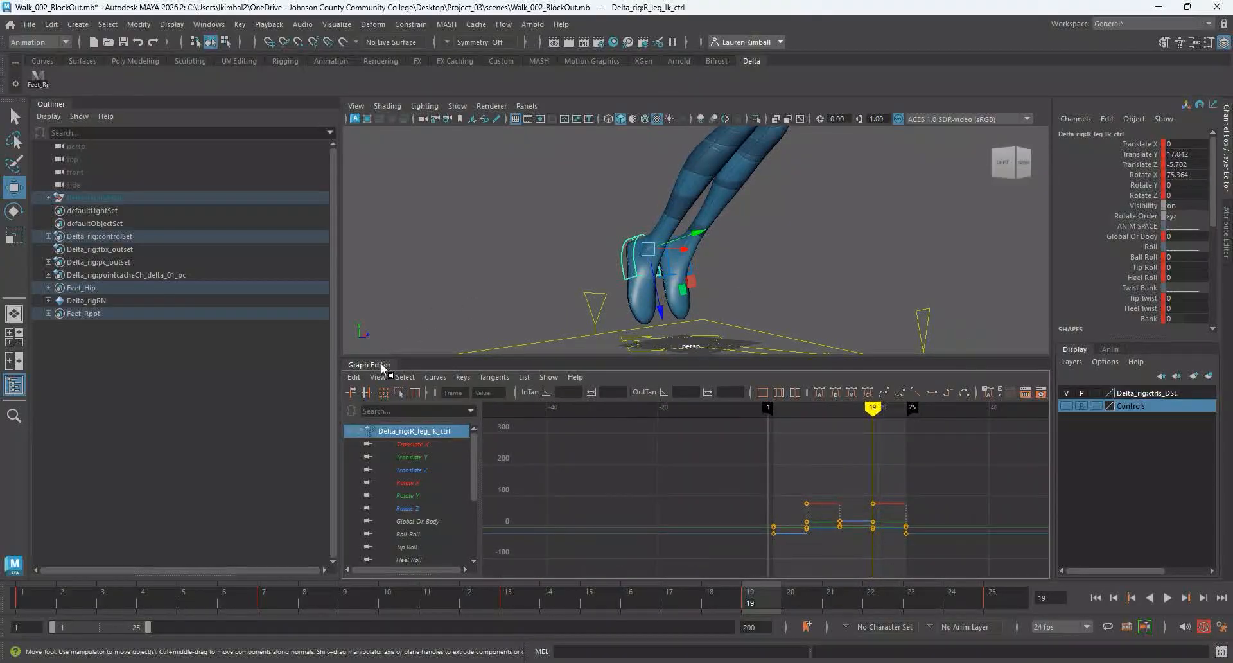
left_click(382, 365)
Compare the left foot control's pose at frames 13 and 19 in a close view of the feet.
right_click_drag(814, 369, 831, 378, "alt")
left_click_drag(831, 378, 849, 390, "alt")
left_click(786, 385)
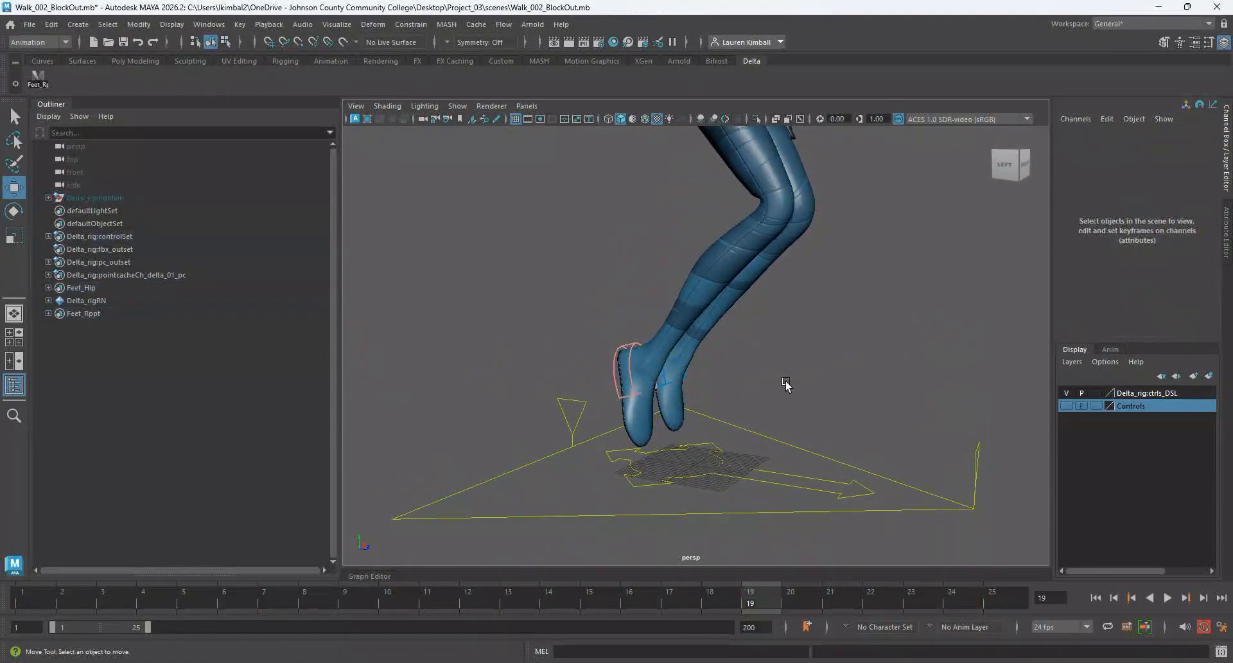
right_click_drag(786, 385, 820, 413, "alt")
middle_click_drag(820, 413, 807, 367, "alt")
left_click_drag(806, 367, 774, 369, "alt")
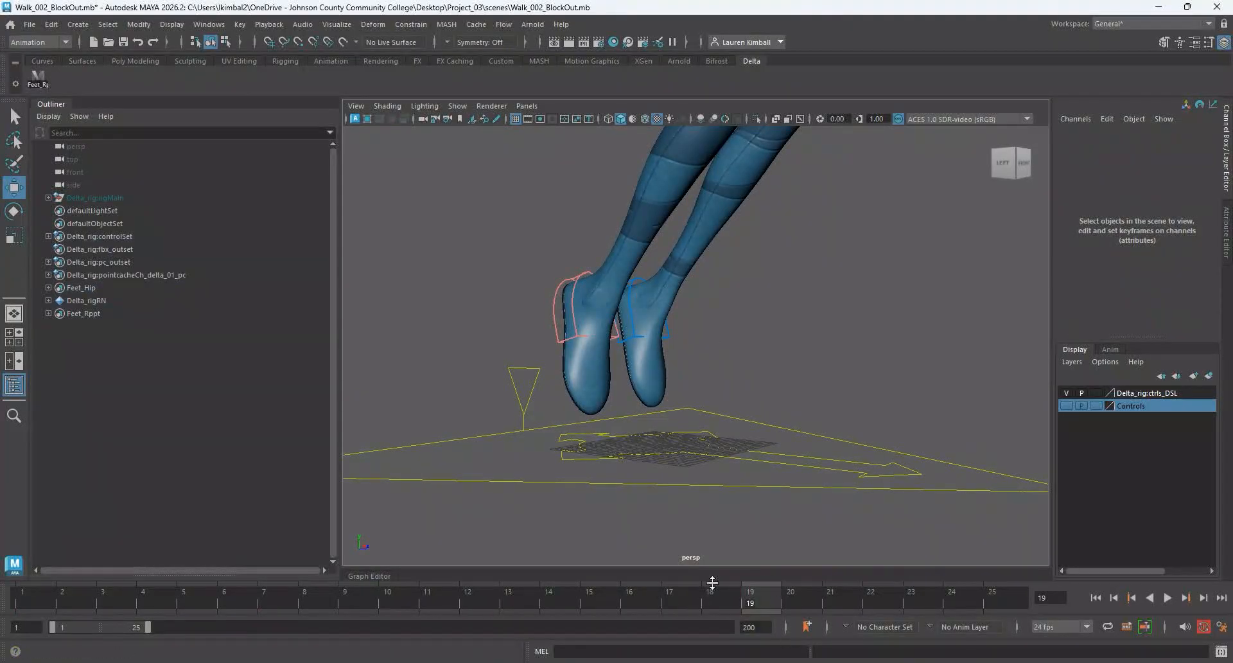
left_click(667, 335)
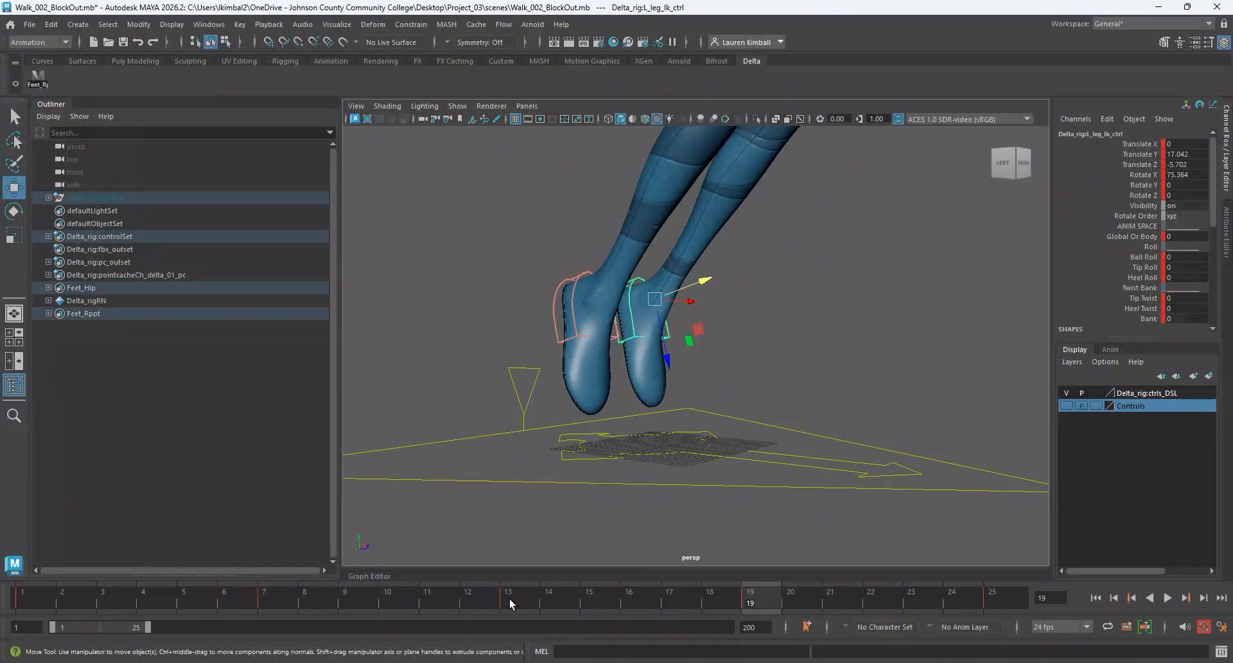
left_click(510, 598)
left_click(754, 596)
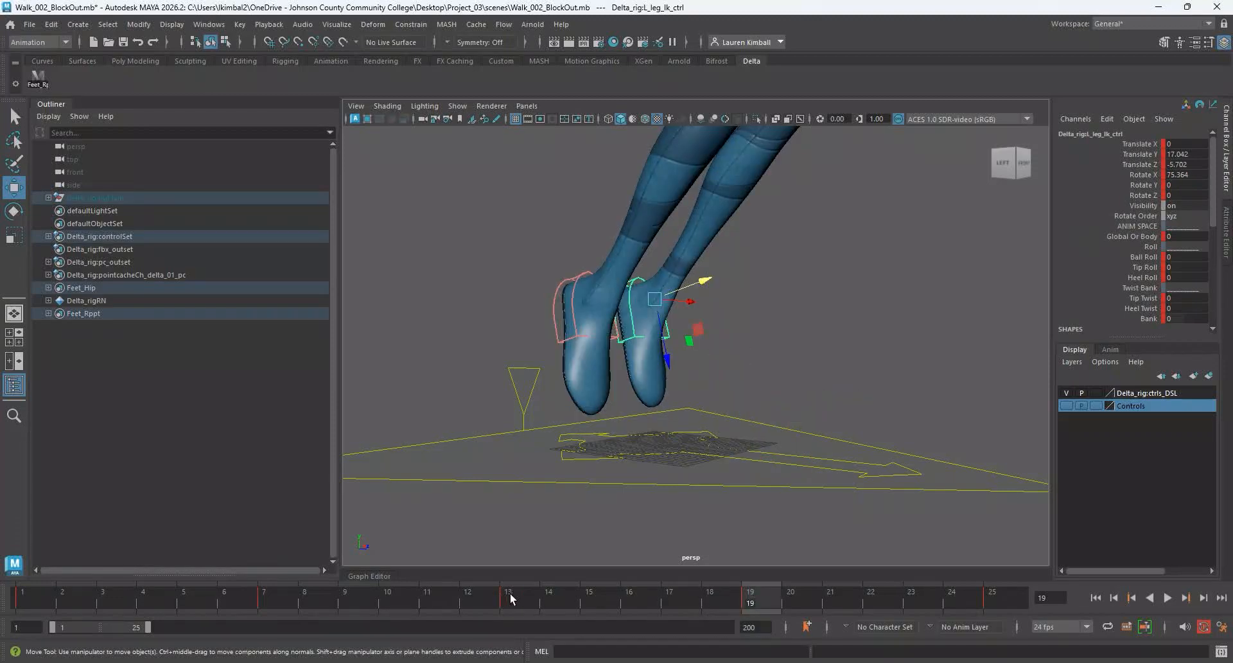
left_click(510, 594)
right_click(511, 595)
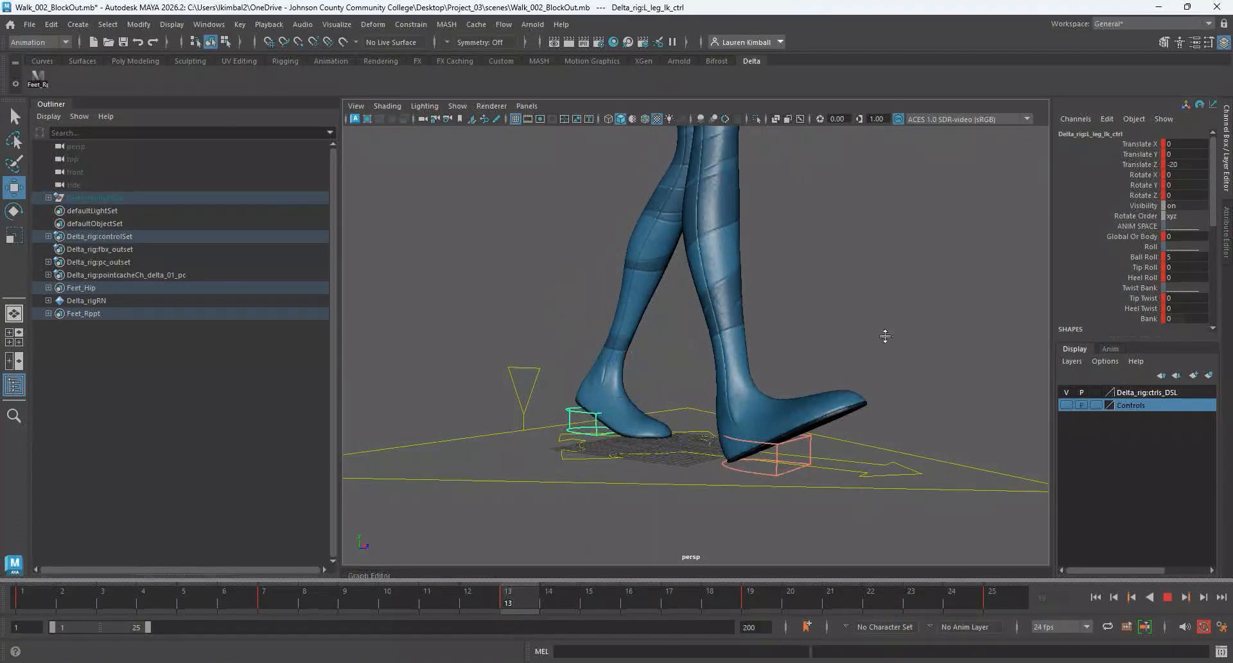
left_click(743, 600)
Set the right foot control's Translate Y, Translate Z and Rotate X to 0 at frame 19.
left_click(569, 332)
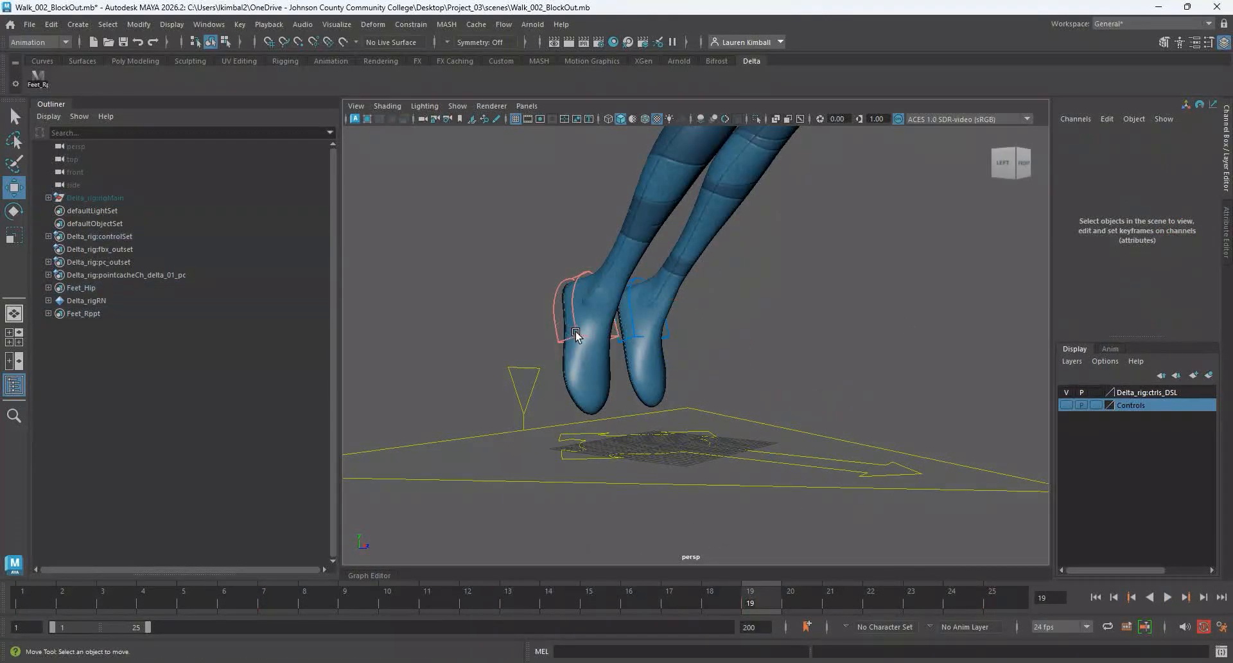
left_click(576, 335)
left_click(1196, 155)
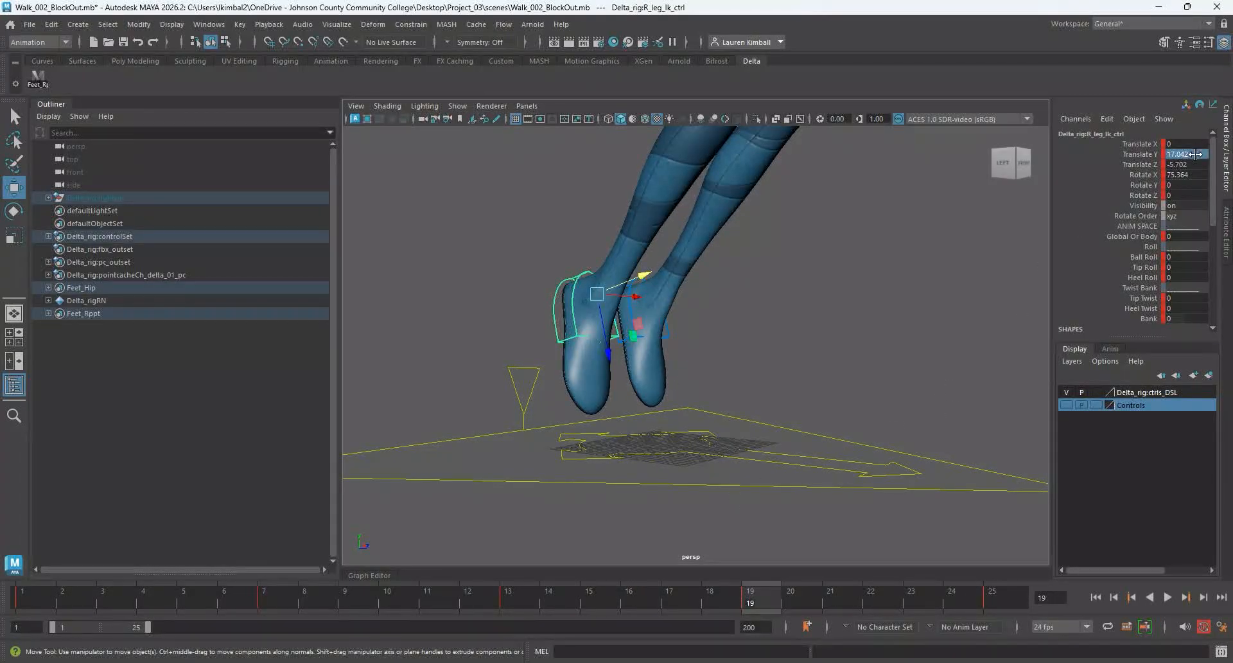
left_click(1194, 173, "shift")
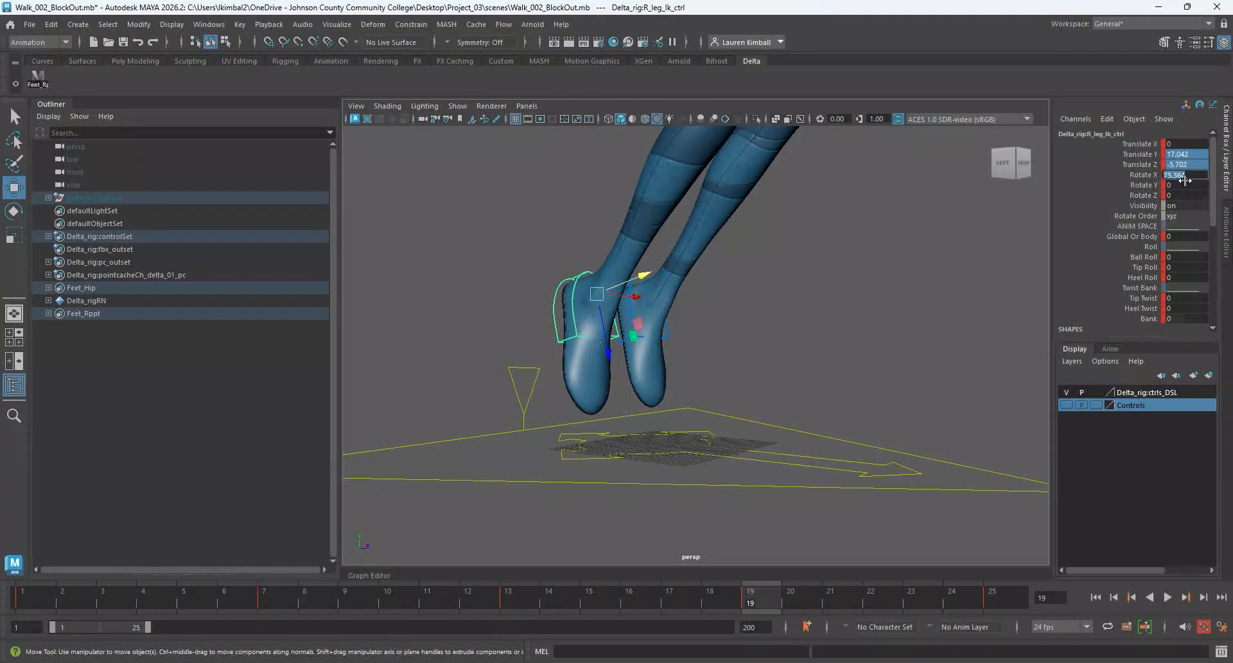
type("0")
key("Return")
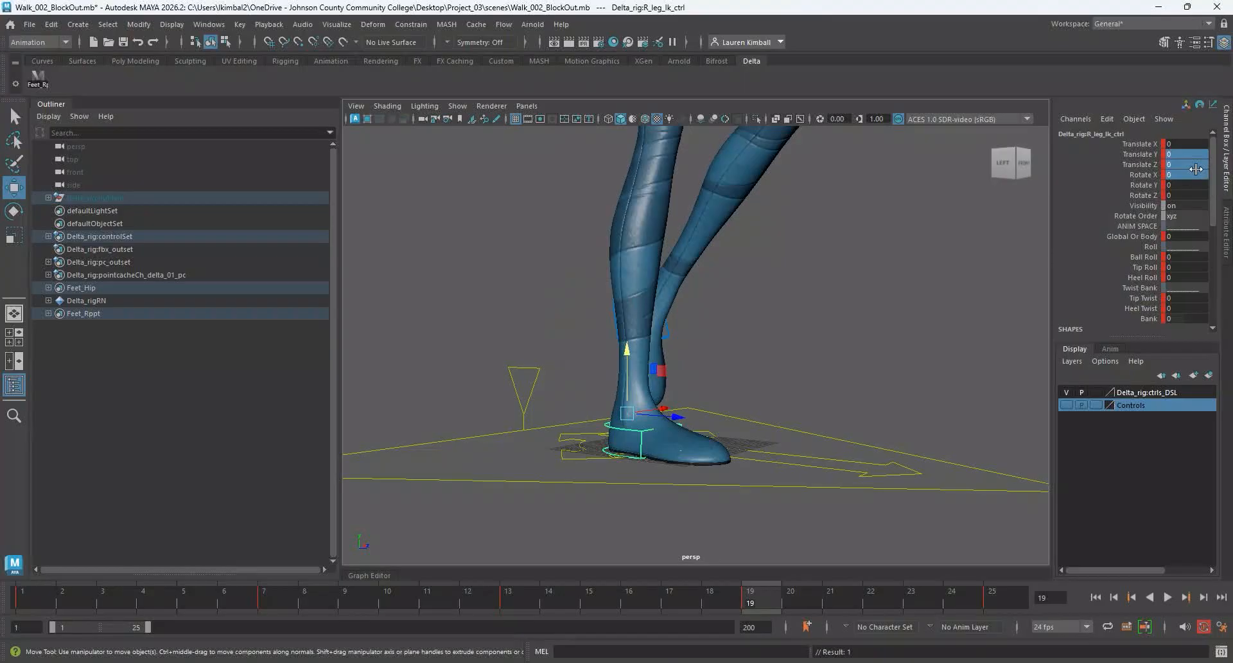
Scrub and play back the walk cycle to review the contact and passing poses from several angles.
left_click_drag(128, 598, 438, 602)
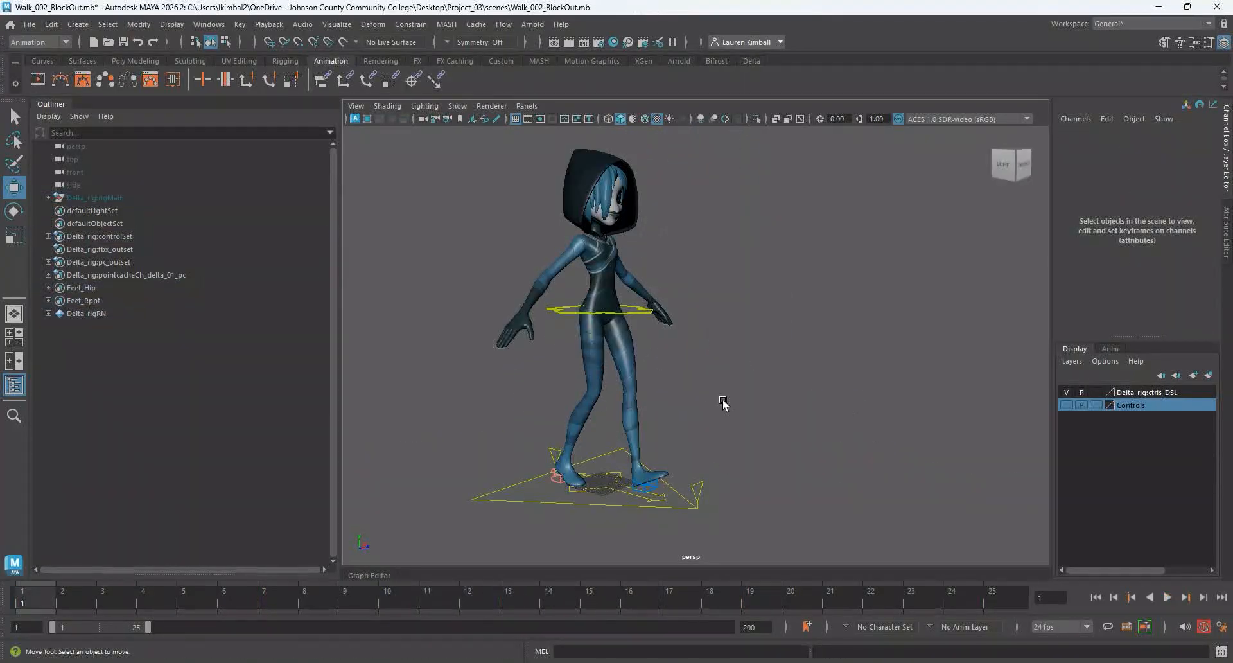
left_click_drag(723, 407, 747, 435, "alt")
right_click_drag(747, 434, 750, 452, "alt")
middle_click_drag(750, 453, 811, 450, "alt")
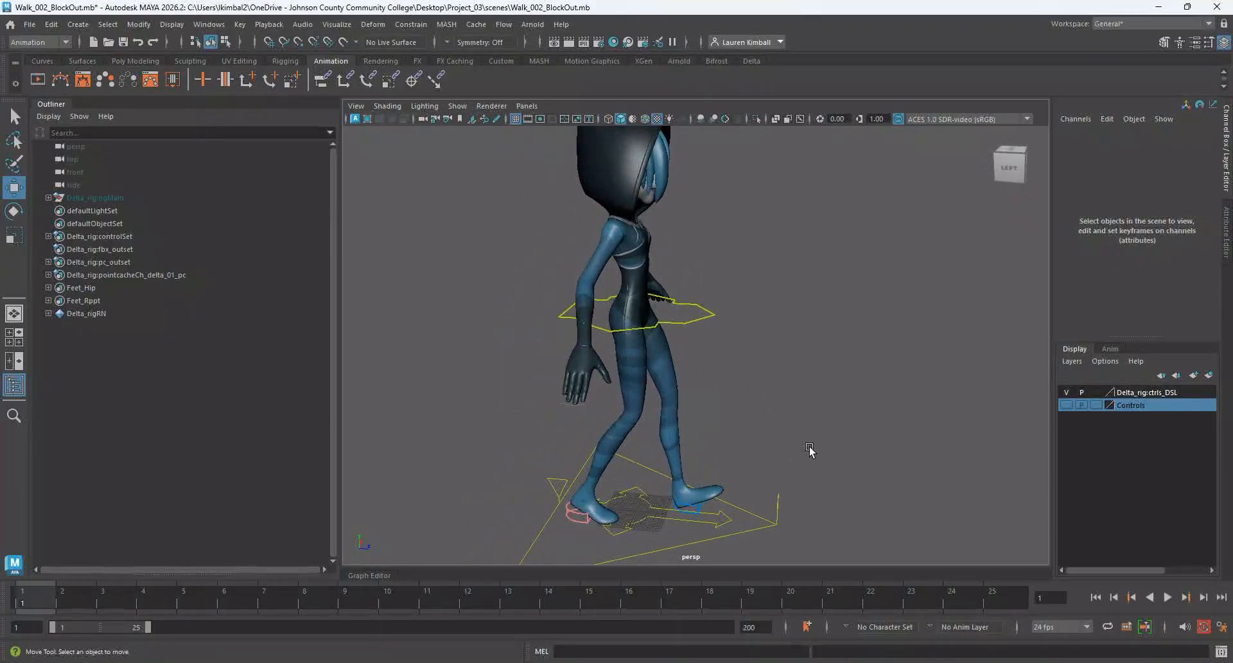
left_click_drag(811, 451, 809, 428, "alt")
key("alt+v")
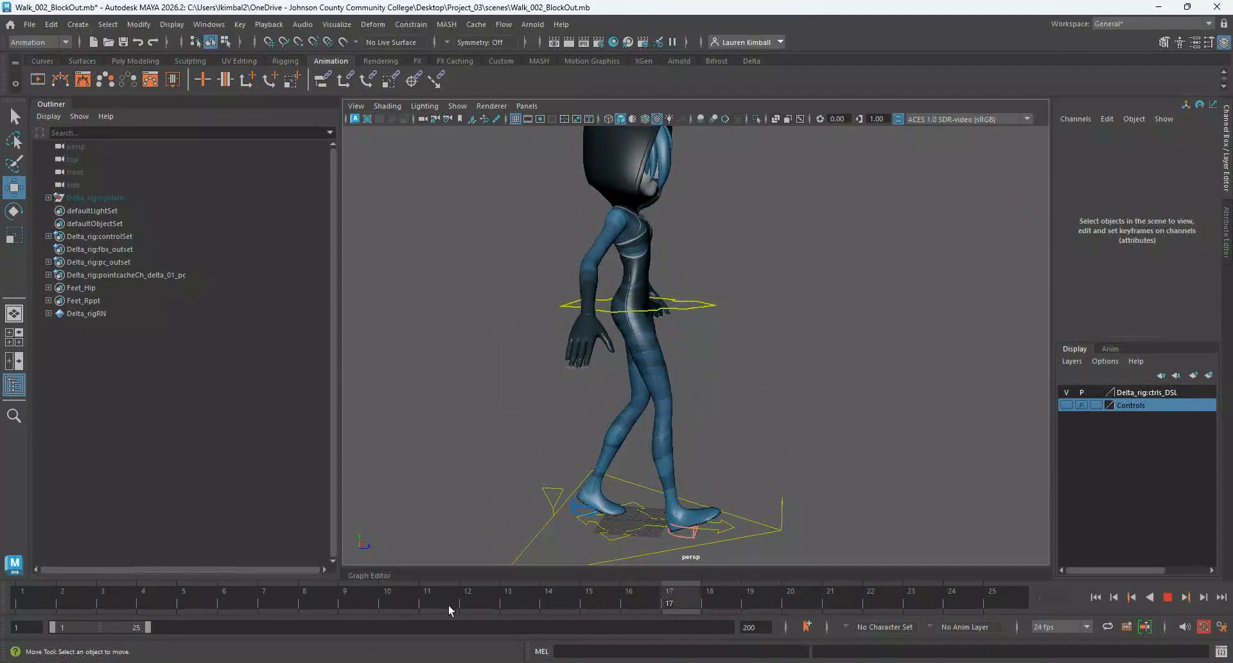
left_click(78, 601)
left_click_drag(918, 476, 844, 461, "alt")
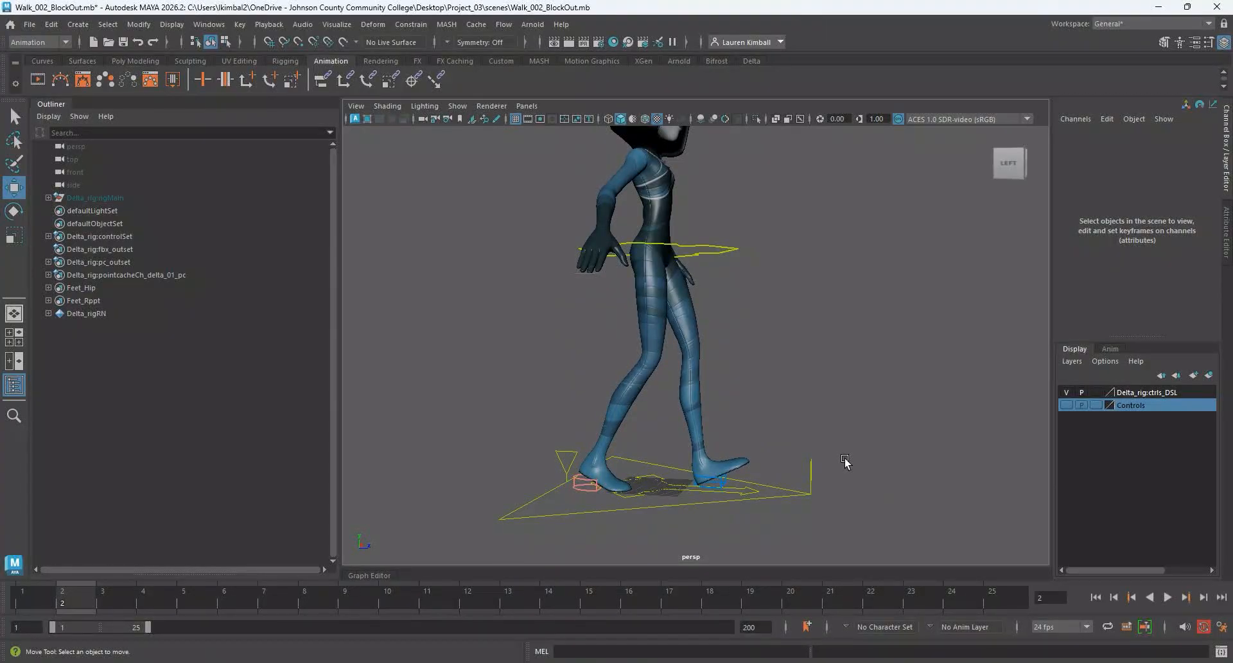
Play back the walk and compare the contact pose at frame 1 with the passing pose at frame 7 from the side.
left_click(1167, 598)
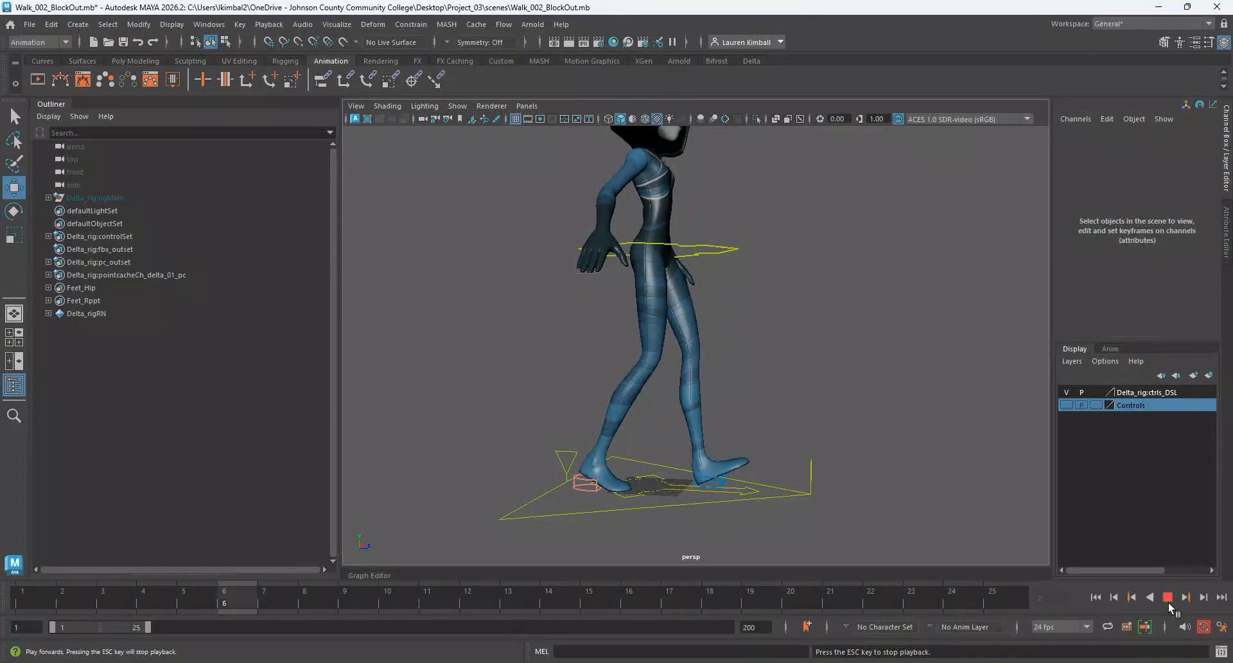
left_click(1168, 602)
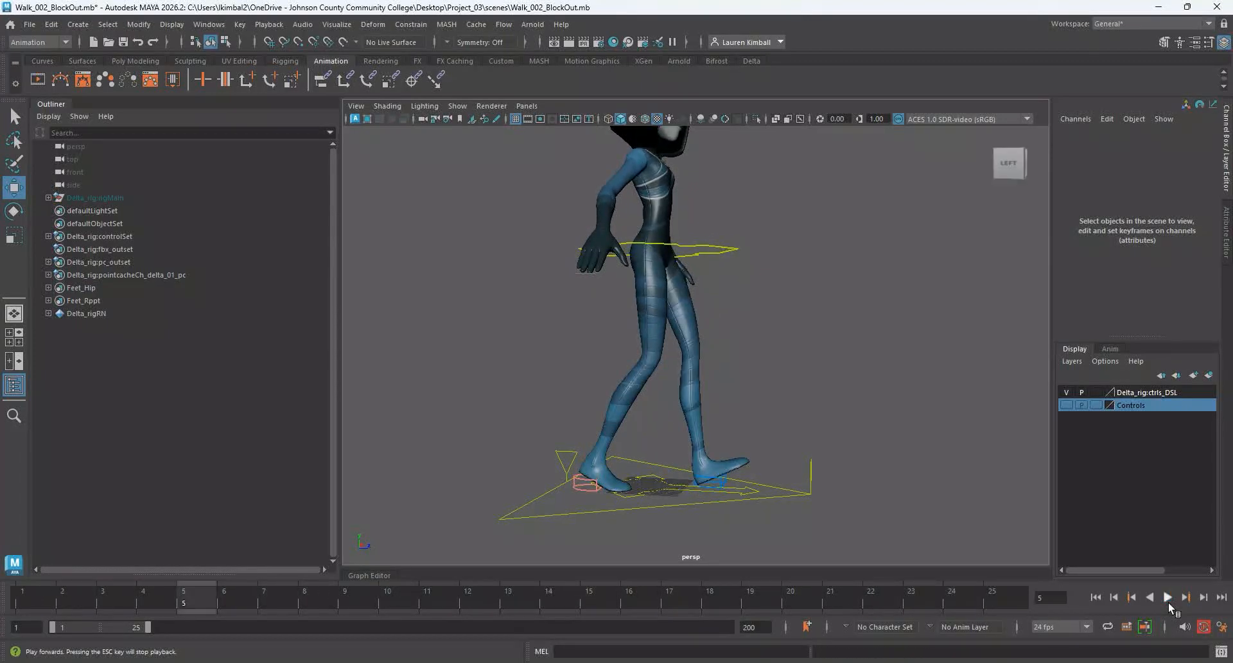
left_click(51, 606)
left_click_drag(574, 336, 578, 349, "alt")
scroll(578, 350, "up", 1)
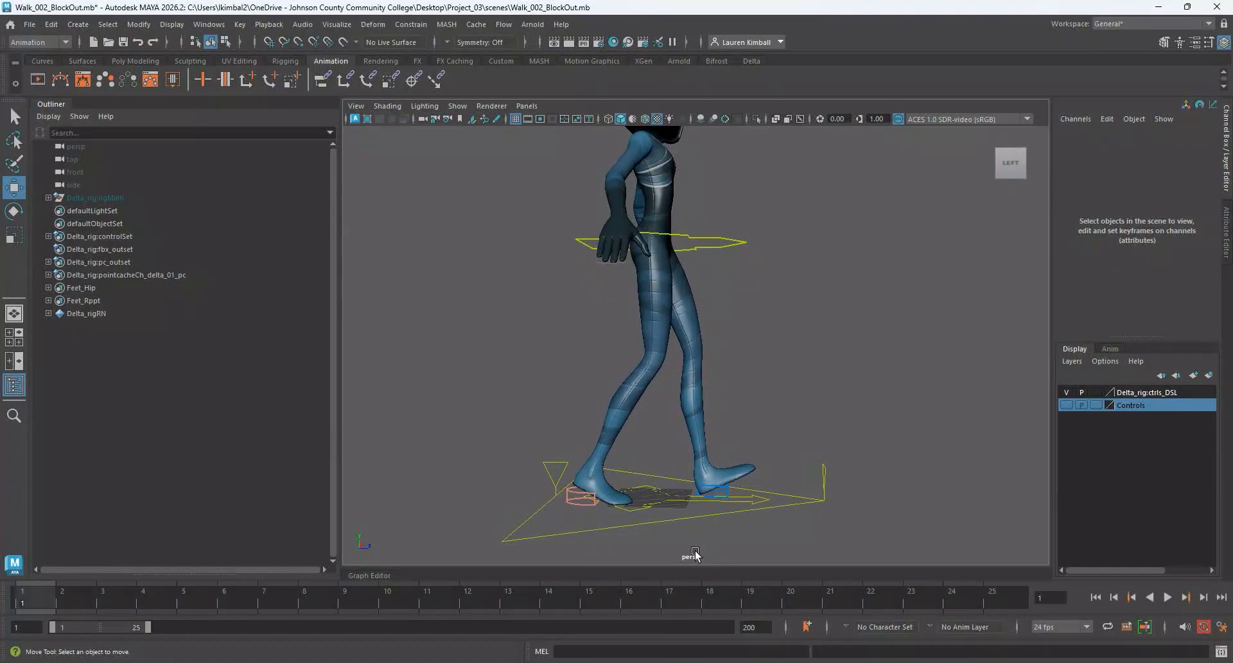
left_click_drag(647, 522, 625, 506, "alt")
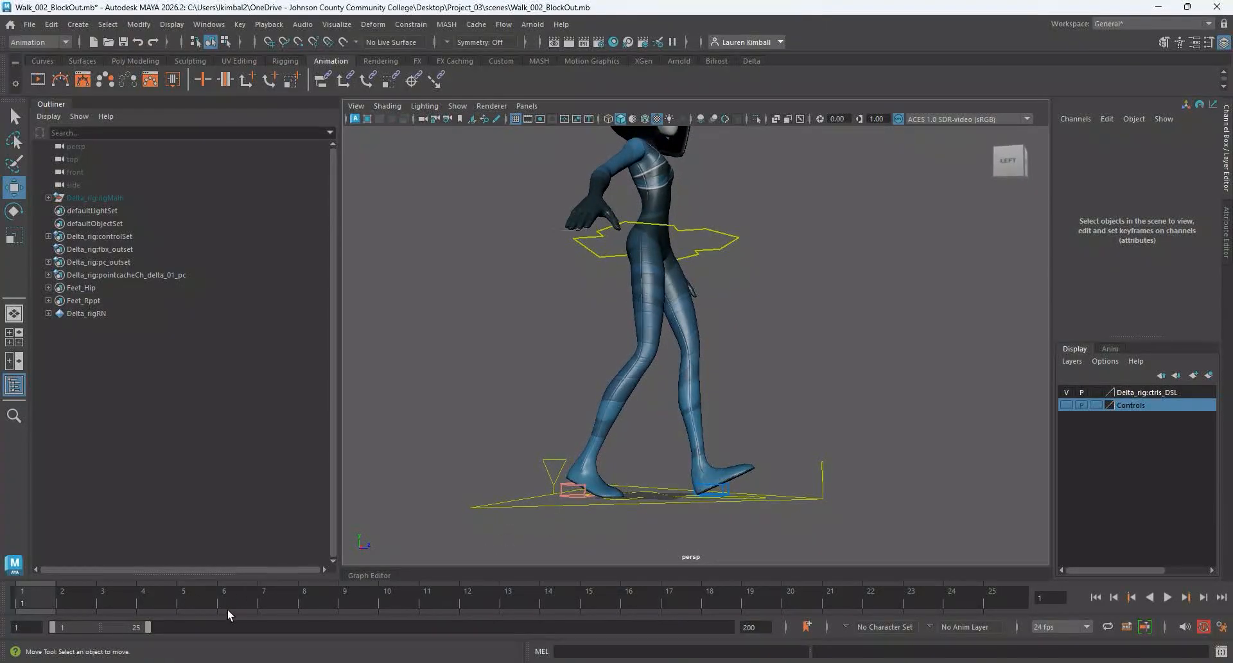
left_click(266, 603)
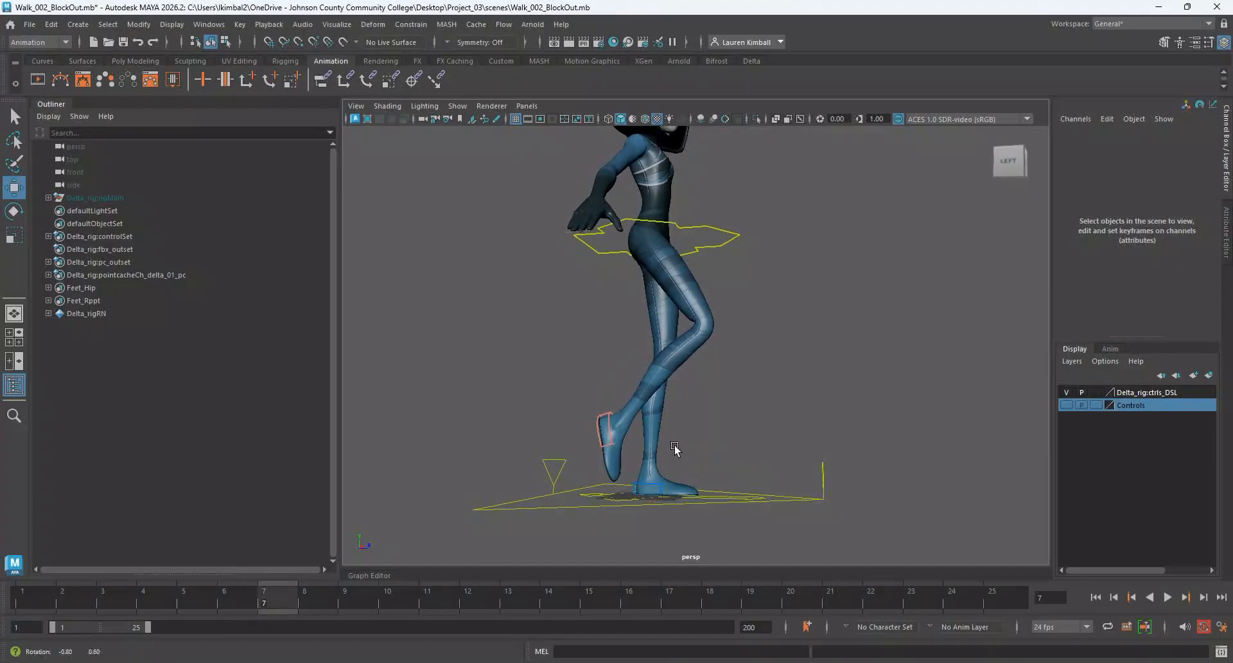
left_click_drag(674, 453, 689, 453, "alt")
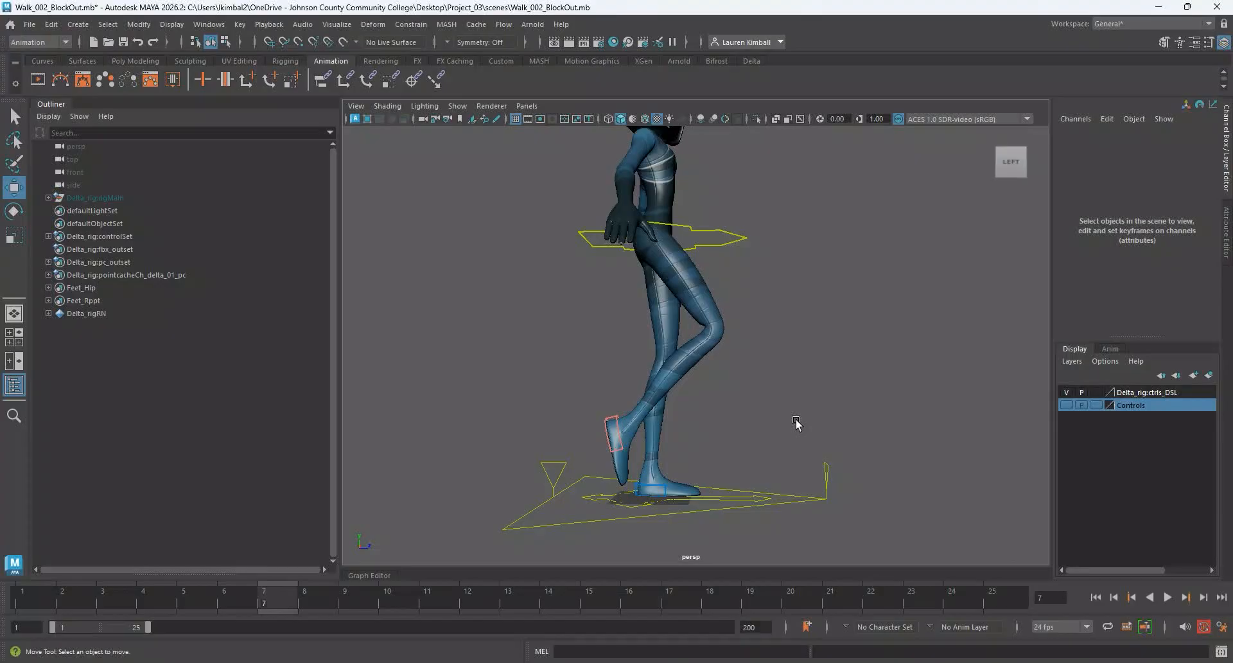
left_click(27, 606)
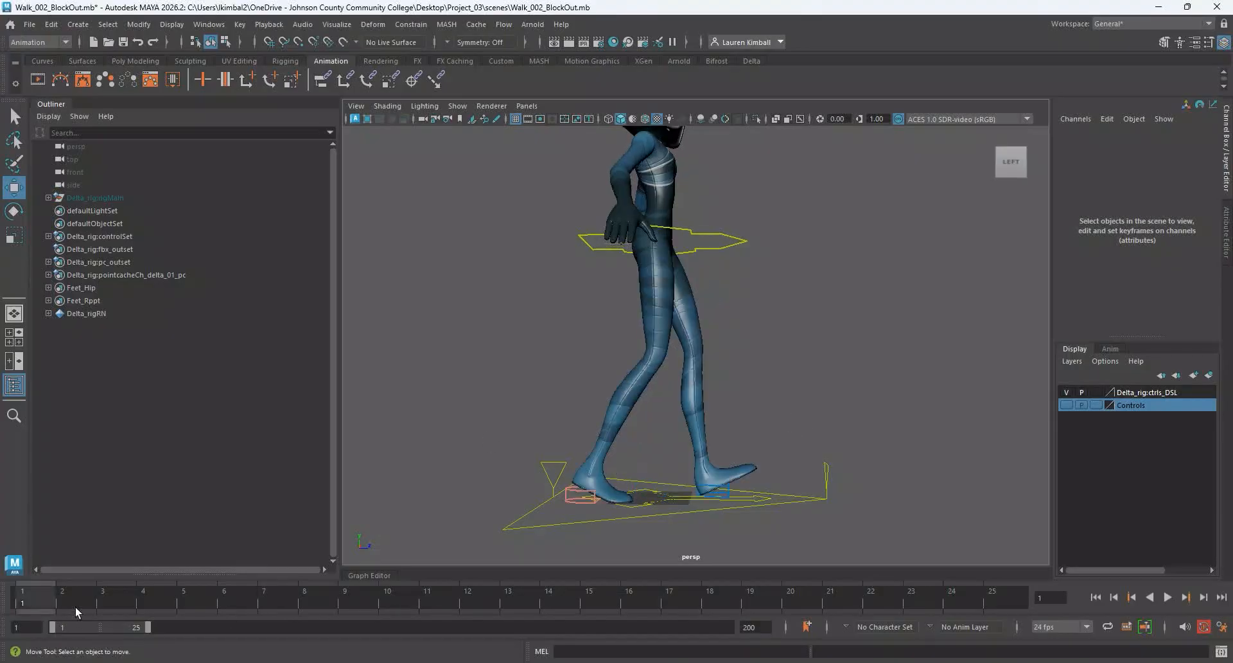
left_click(263, 607)
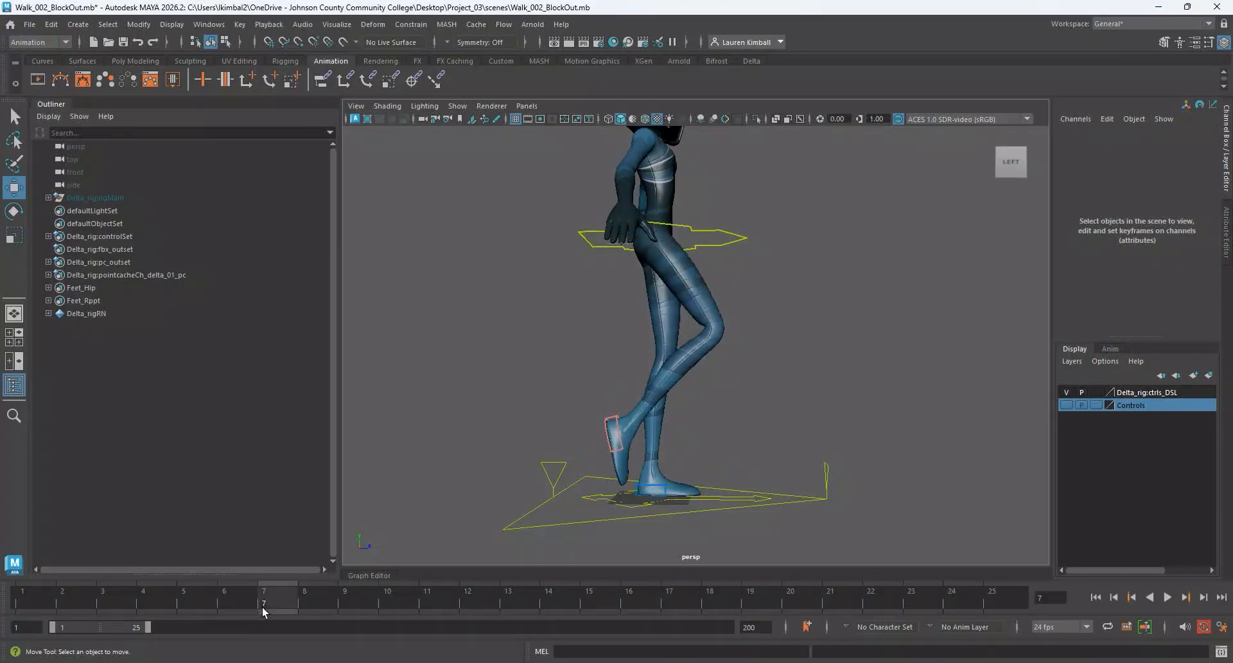
At frame 4, turn on ghosting for the left foot control in a close view of the feet.
left_click(145, 601)
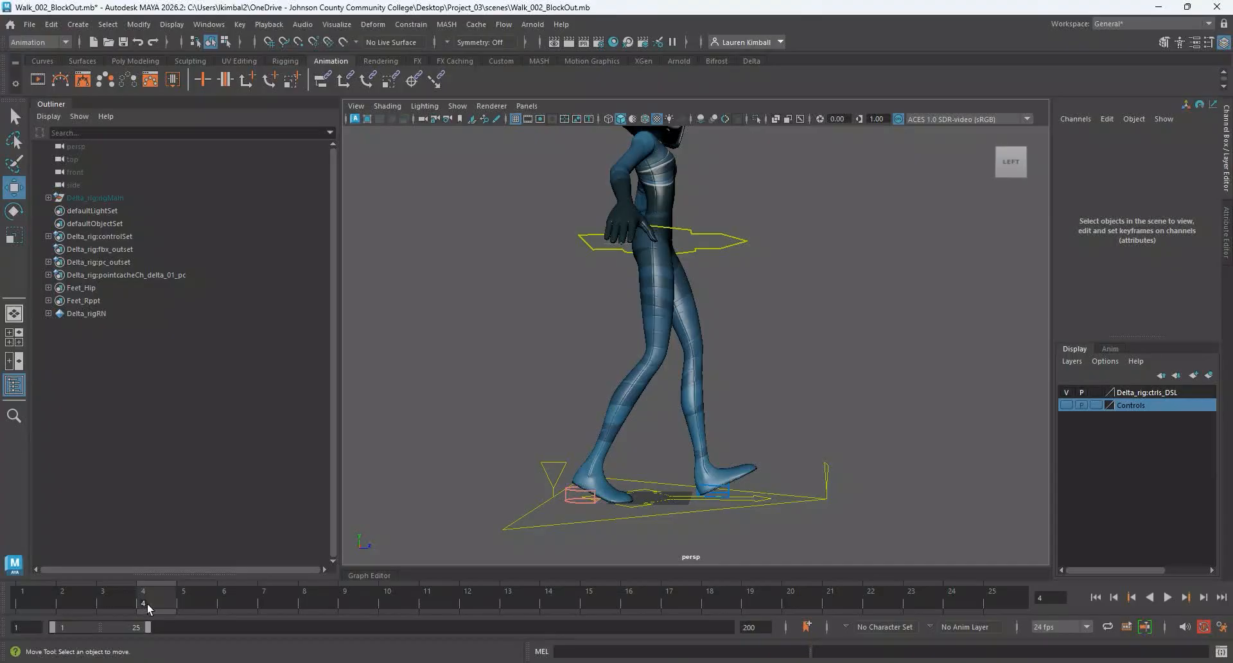
right_click_drag(451, 405, 533, 407, "alt")
middle_click_drag(532, 408, 653, 407, "alt")
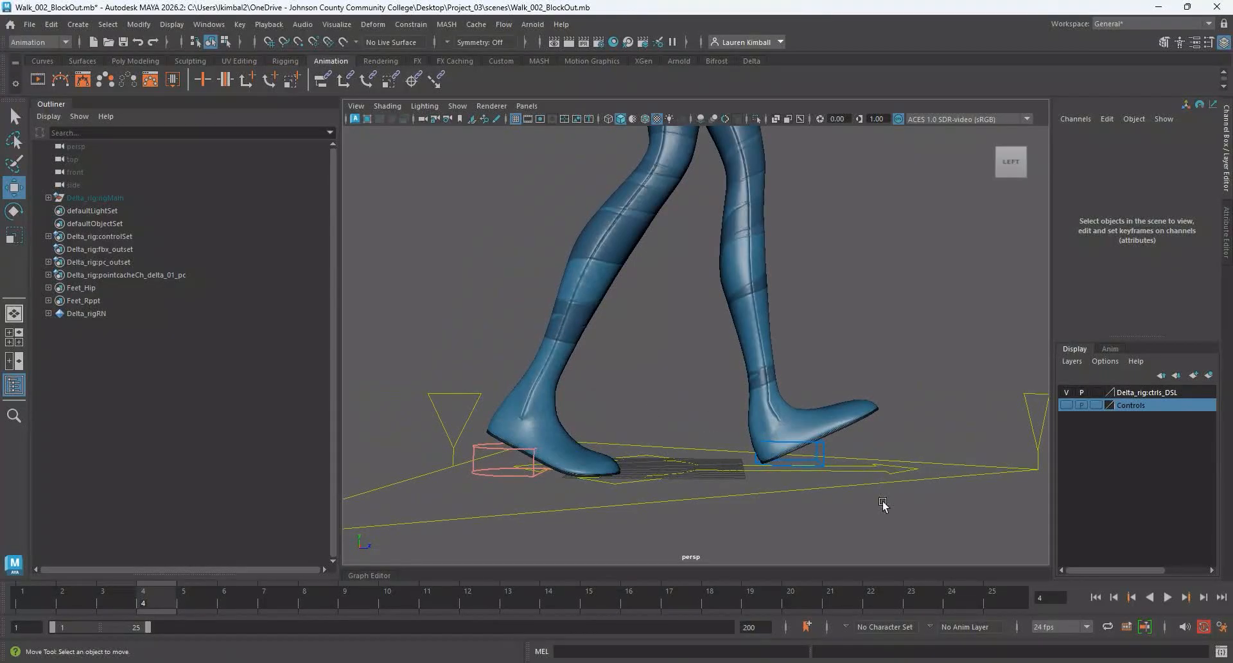
left_click(822, 441)
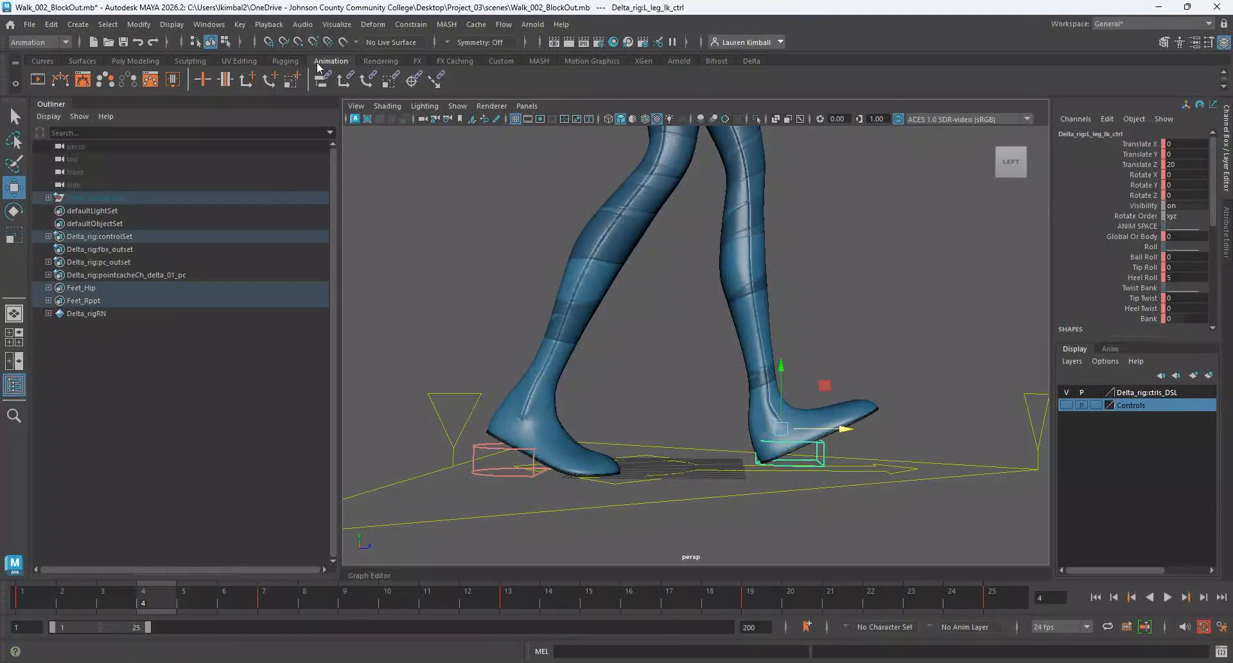
left_click(105, 79)
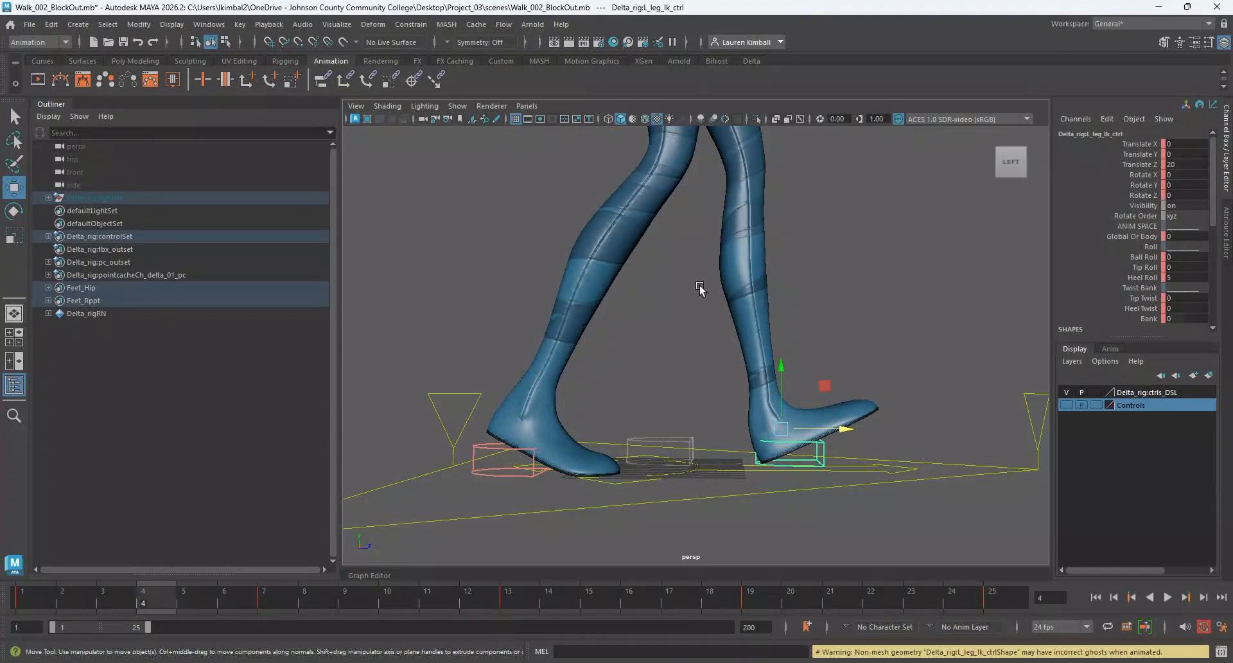
left_click_drag(700, 289, 650, 428, "alt")
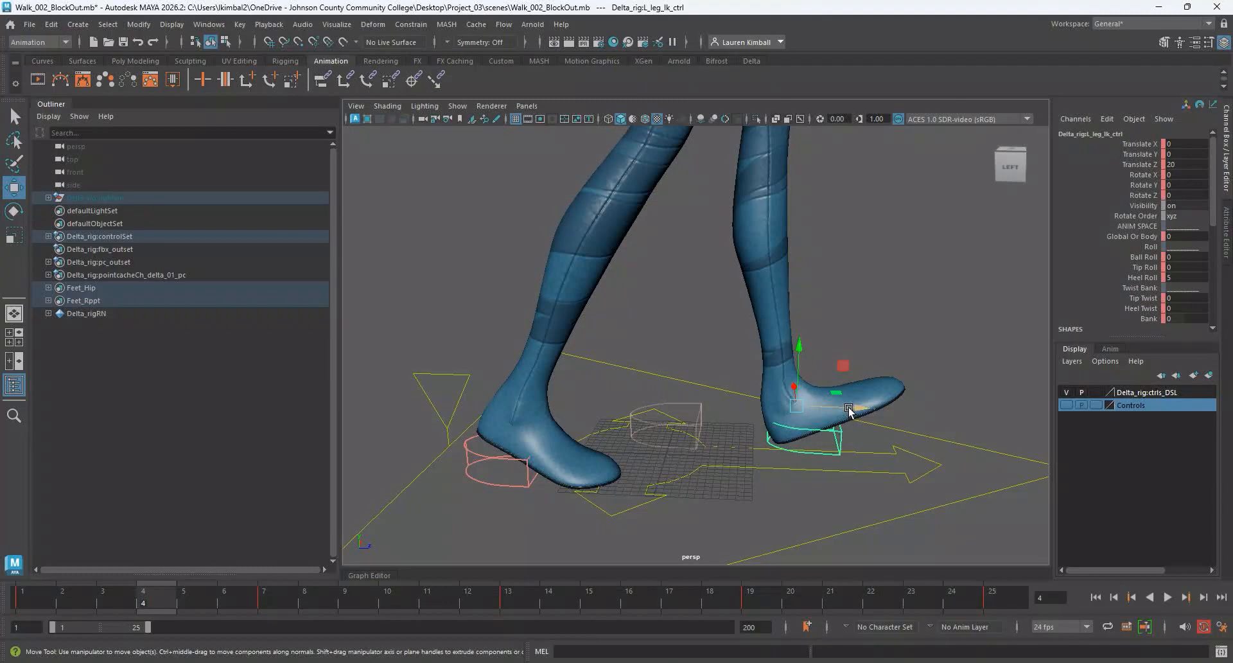
Move the left foot control back at frame 4 and set its Translate Z to 10.
left_click_drag(853, 410, 774, 416)
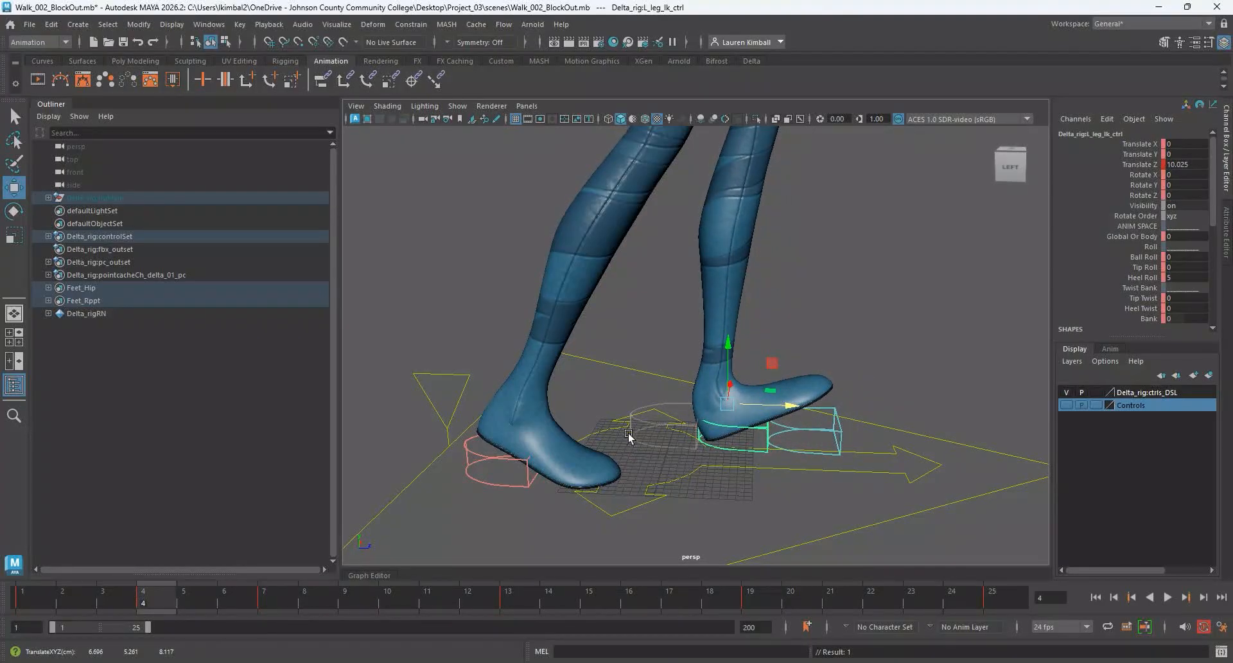
left_click(780, 409)
double_click(1173, 165)
key("Return")
left_click_drag(881, 561, 870, 531, "alt")
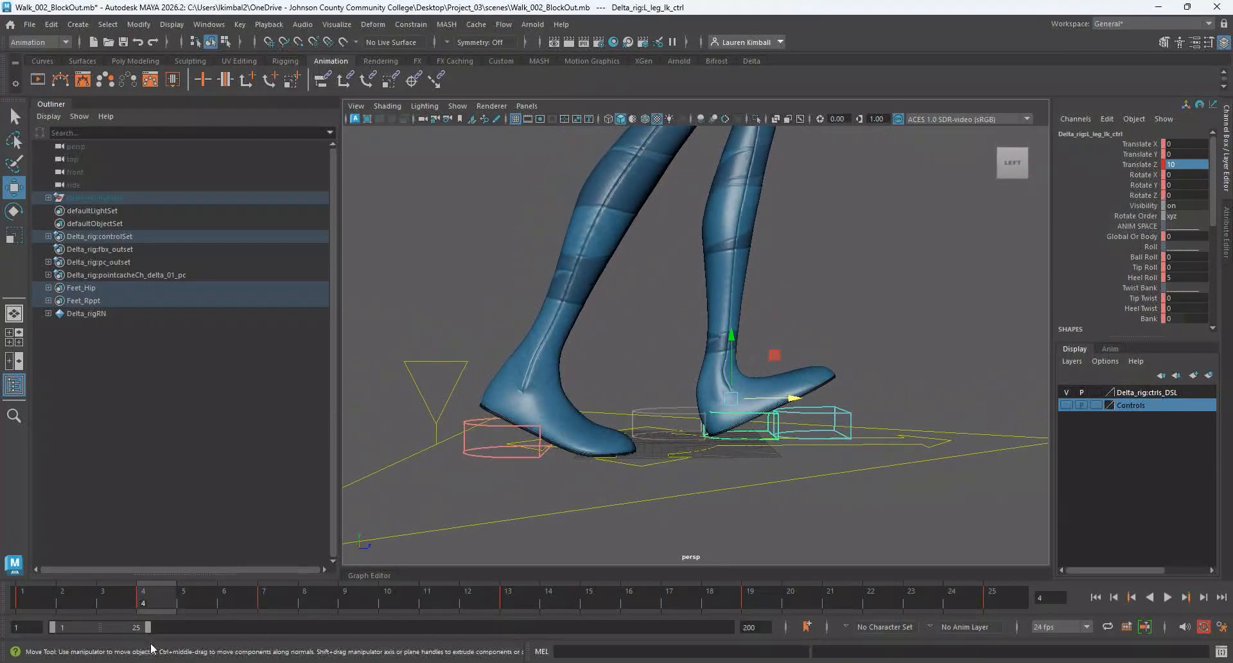
Remove the ghosts from the left foot control and delete its key at frame 4.
right_click(142, 603)
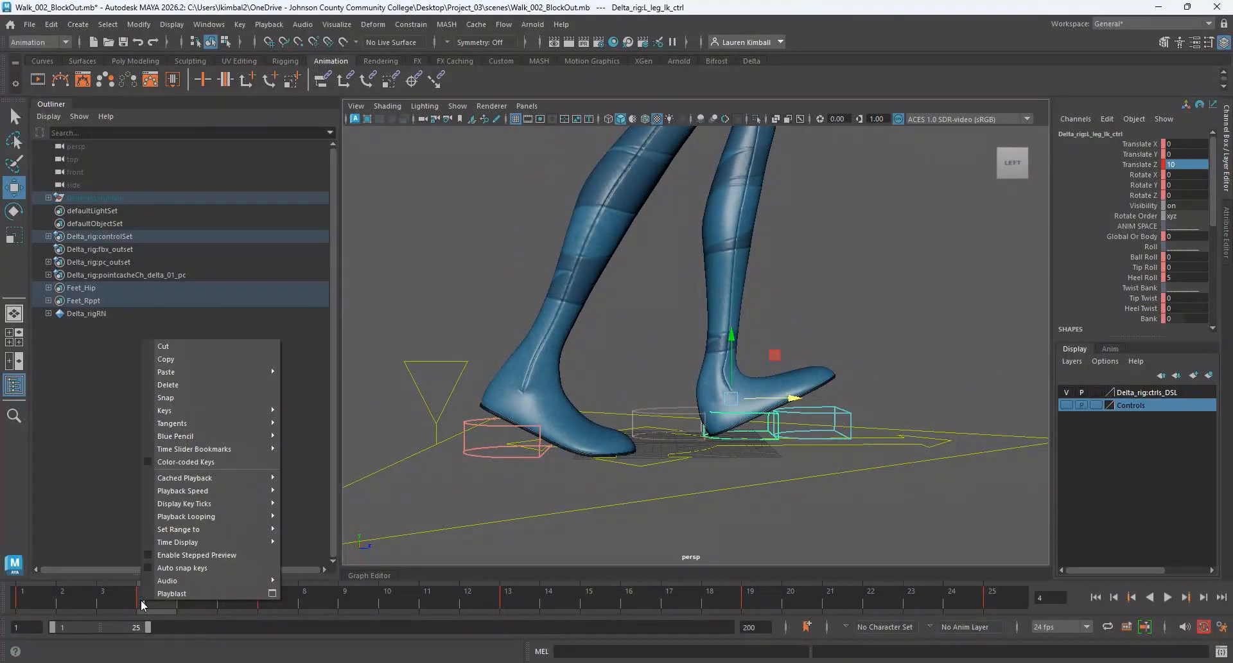
left_click(130, 79)
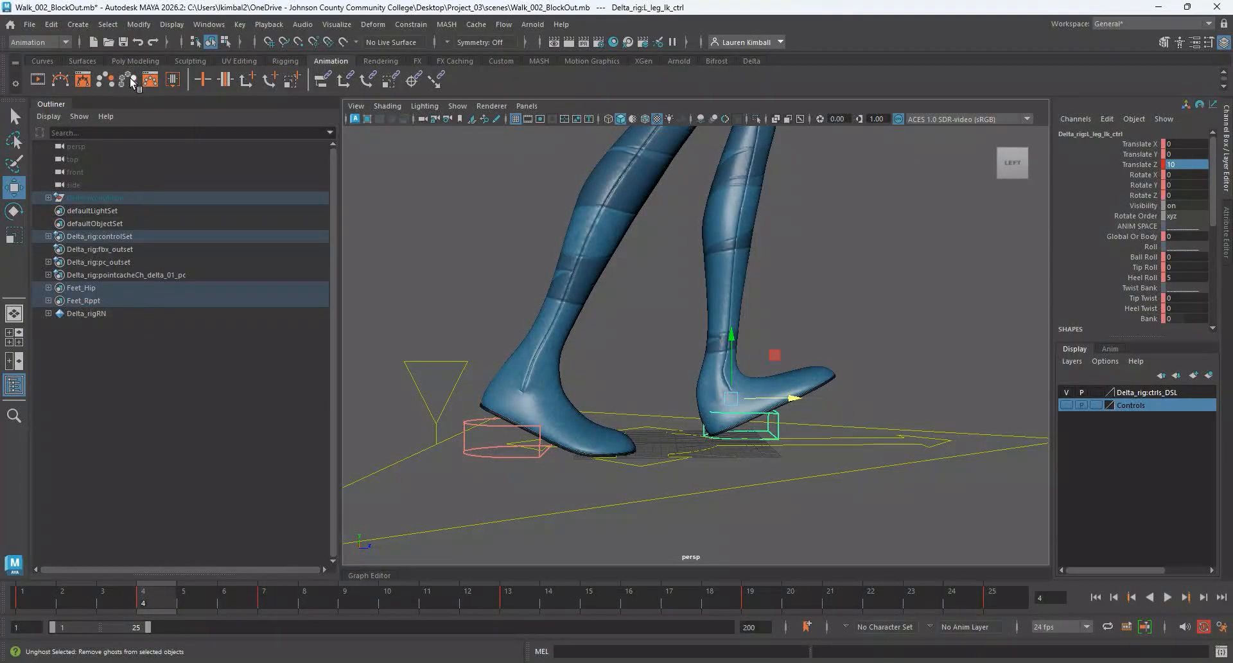
right_click(153, 599)
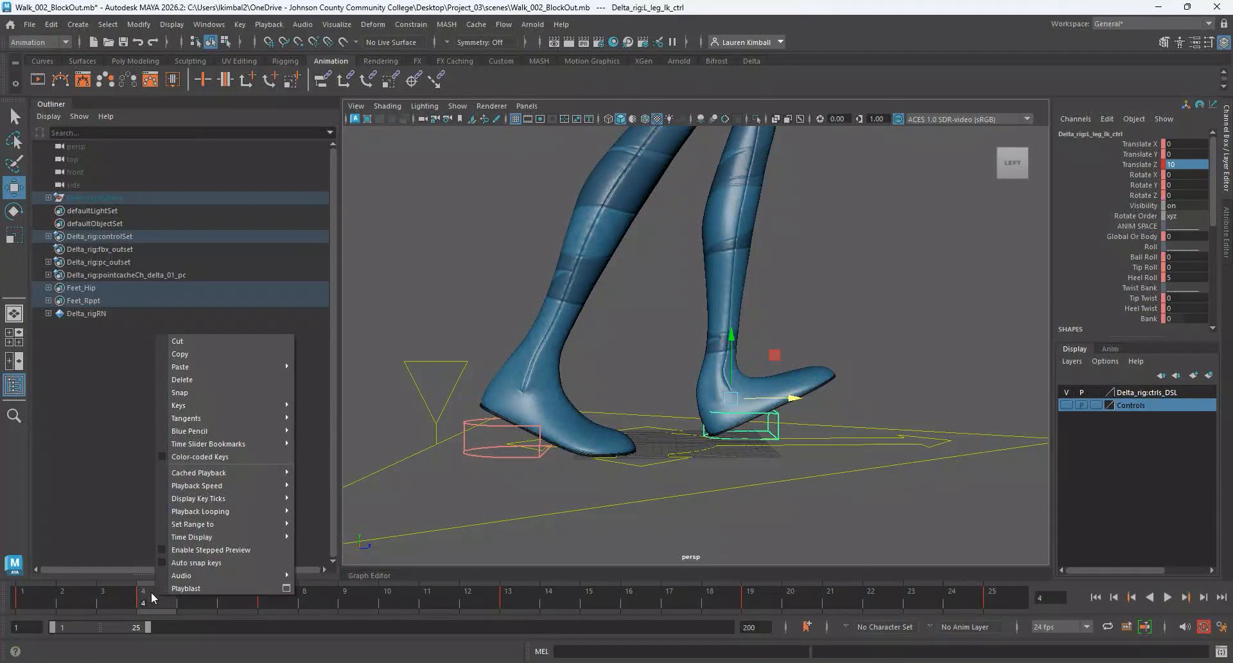
left_click(193, 396)
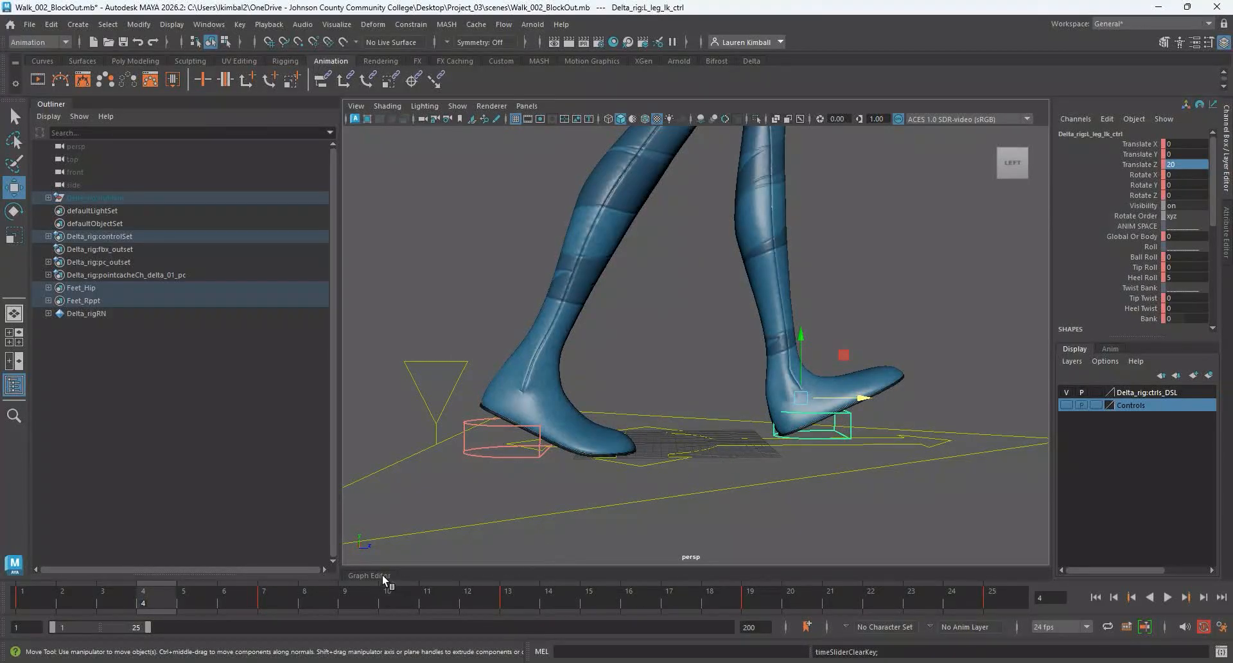
Open the Graph Editor and isolate the left foot control's Translate Z curve, undoing a trial move of the foot at frame 4.
left_click_drag(371, 574, 372, 358)
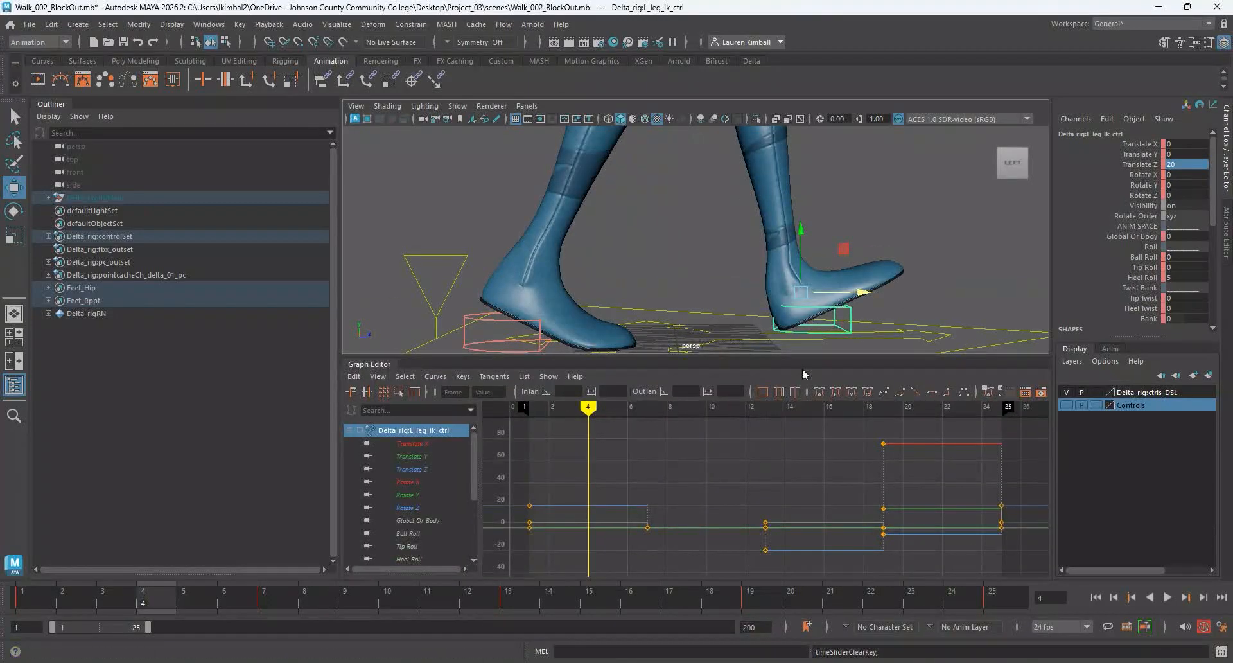
left_click(852, 306)
left_click(853, 305)
left_click_drag(737, 289, 733, 287, "alt")
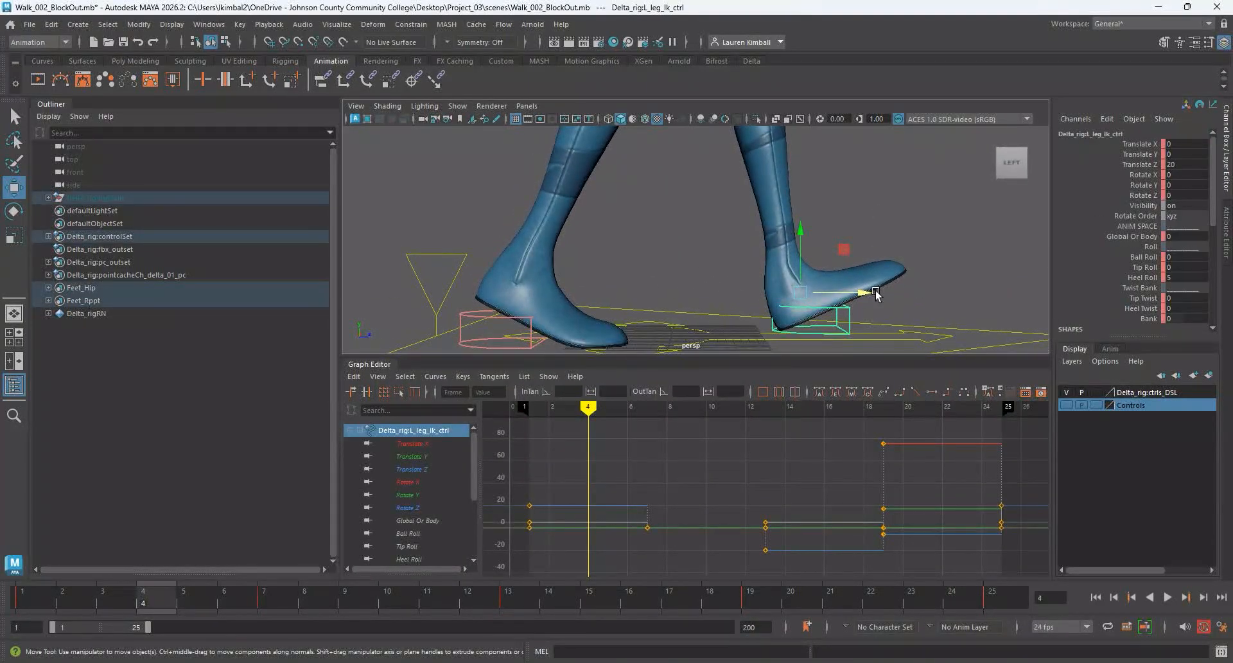
left_click_drag(870, 294, 690, 292)
key("ctrl+z")
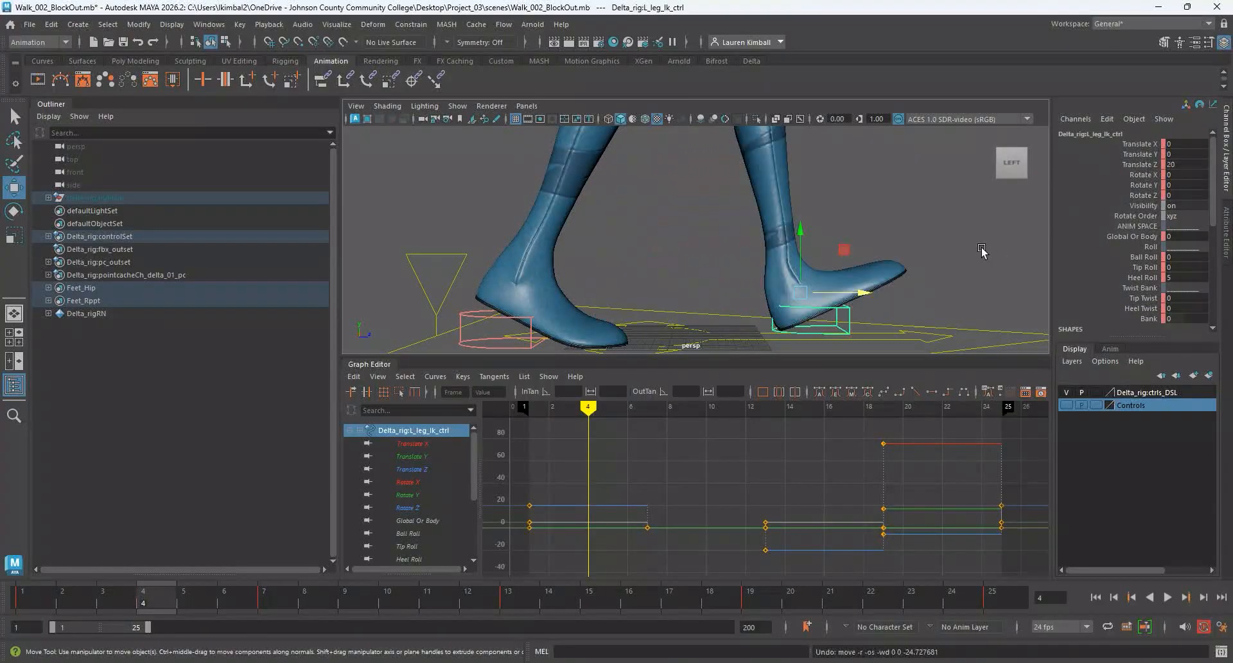
left_click(411, 468)
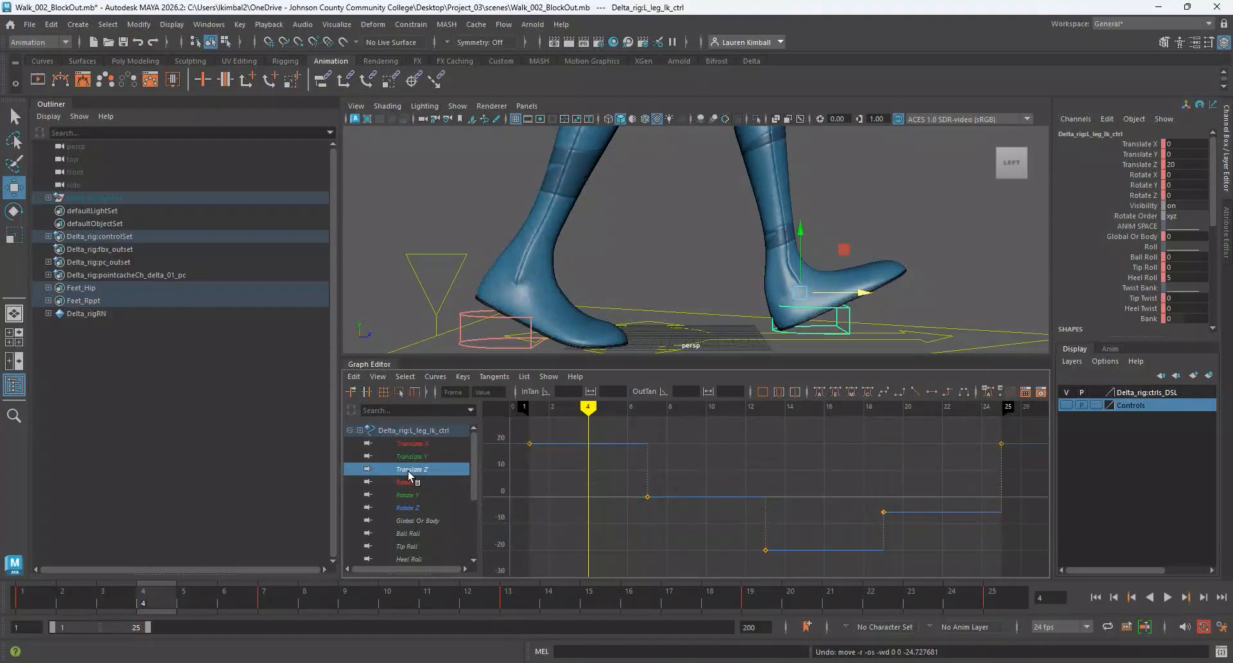
Try auto tangents on the left foot control's Translate Z keys at frames 1 and 7.
left_click_drag(518, 423, 677, 509)
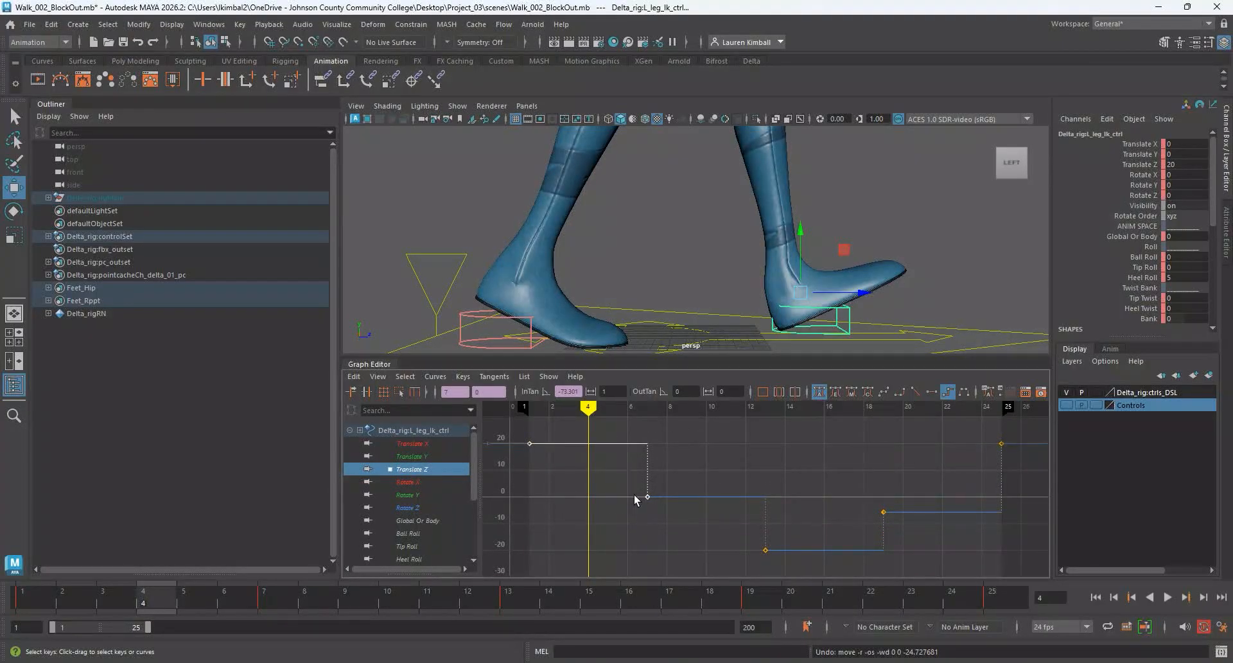
left_click(820, 391)
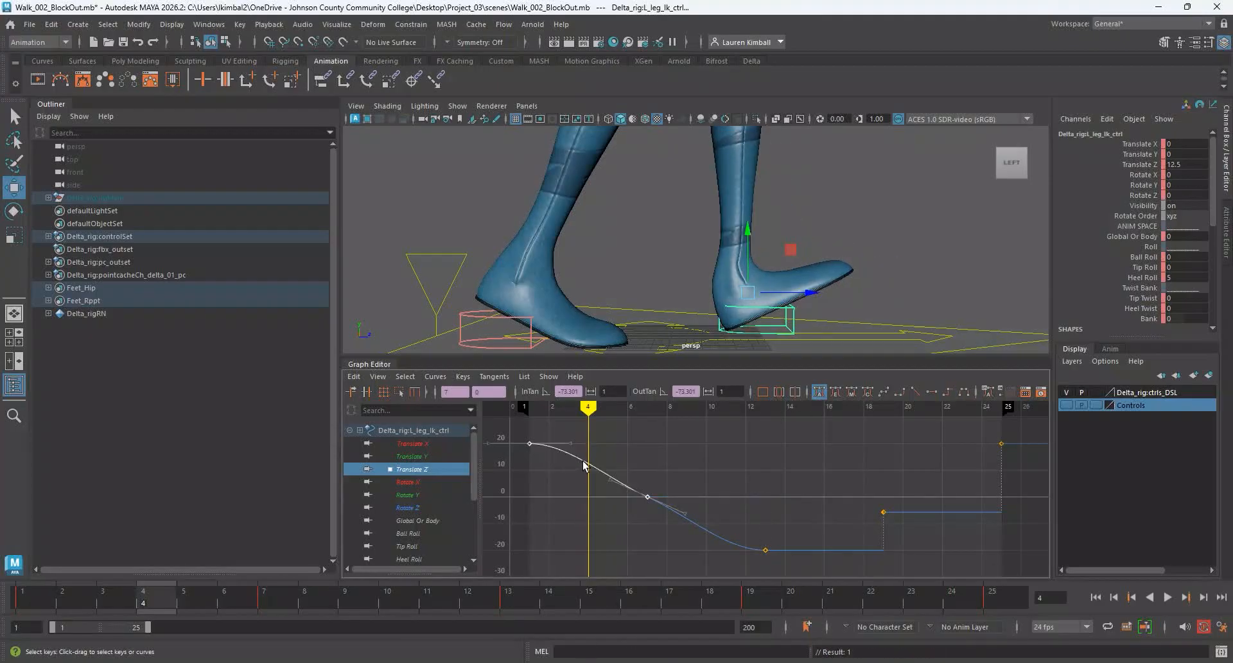
key("ctrl+z")
Apply an auto tangent to only the left foot control's Translate Z key at frame 1 and play back the motion.
left_click(530, 443)
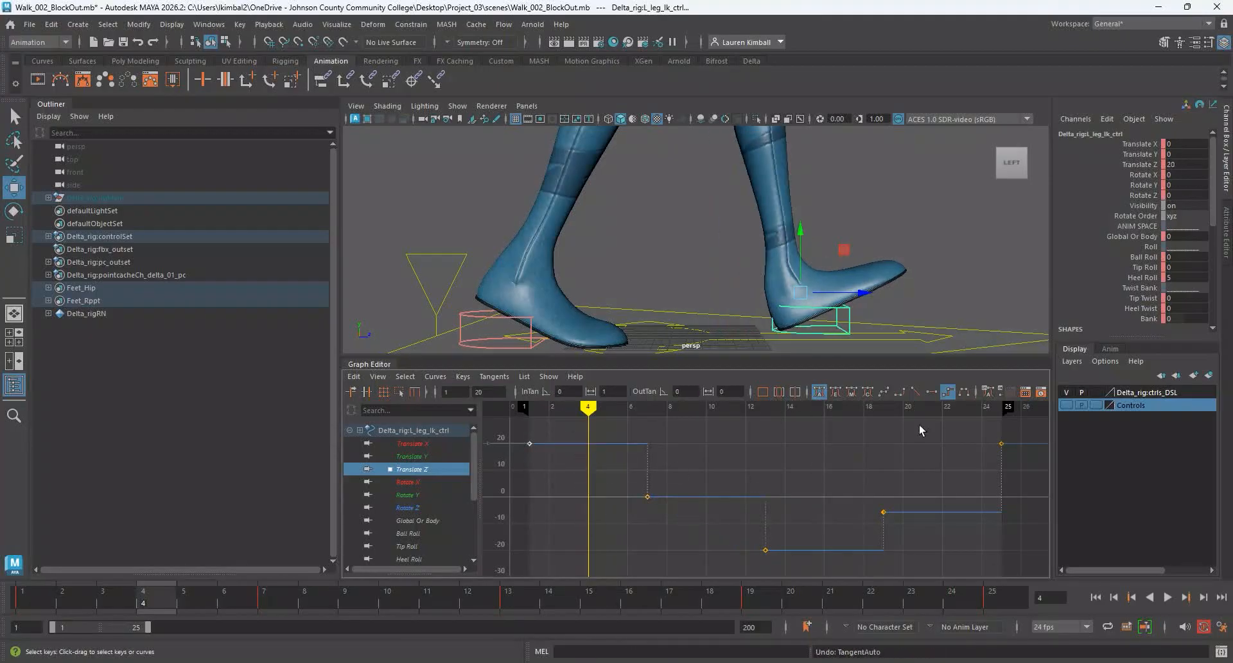
left_click(822, 391)
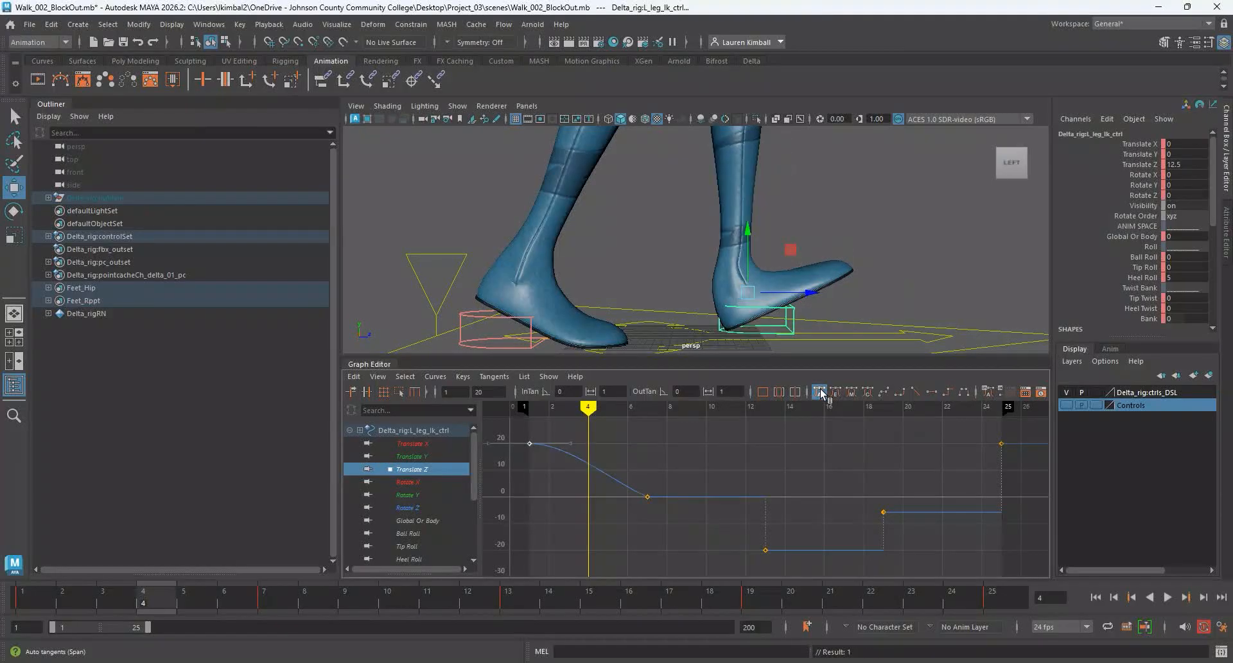
right_click(672, 490)
left_click(657, 495)
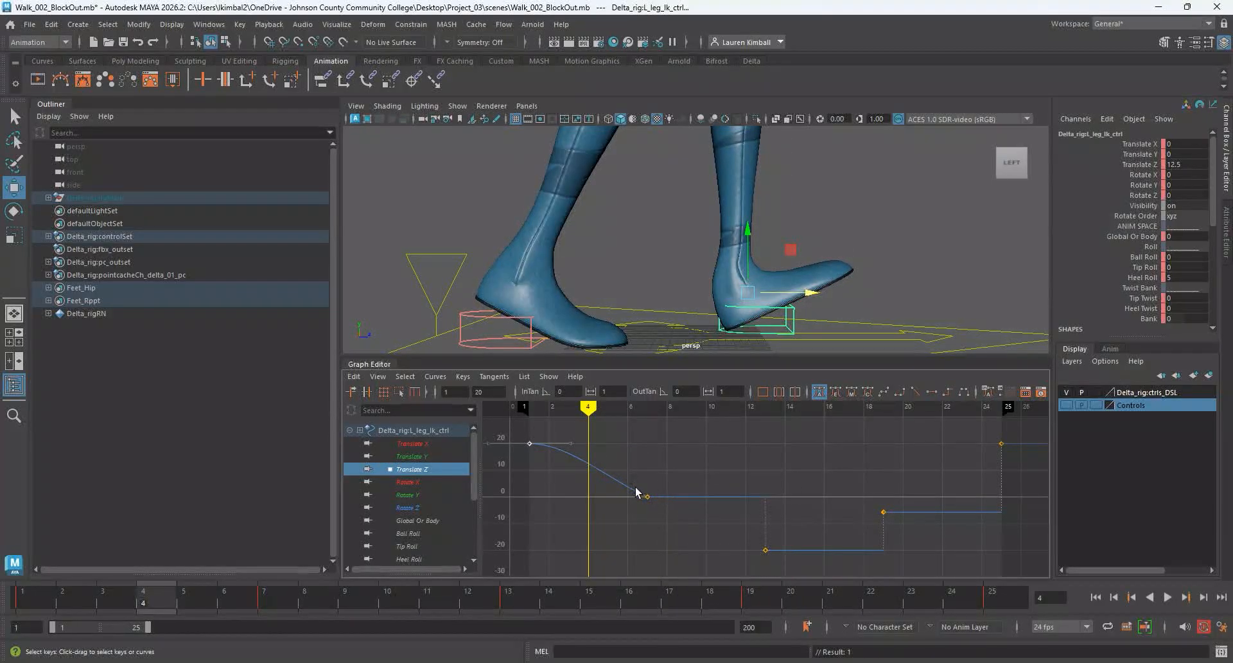
key("alt+v")
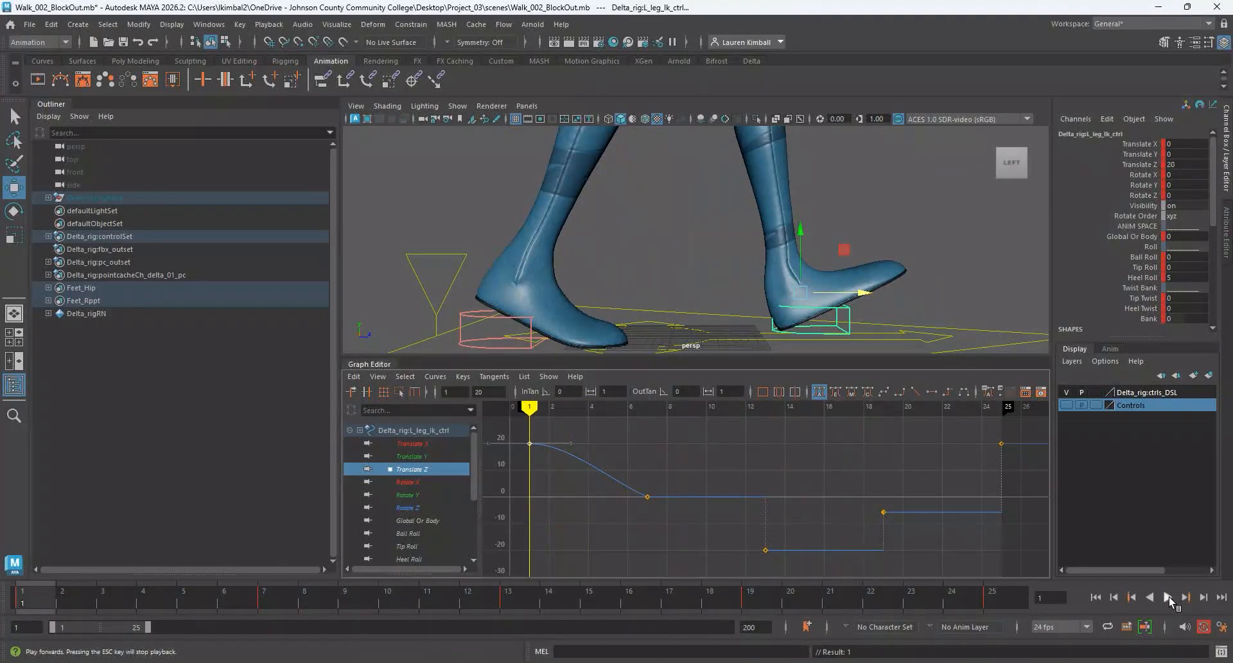
left_click(1168, 596)
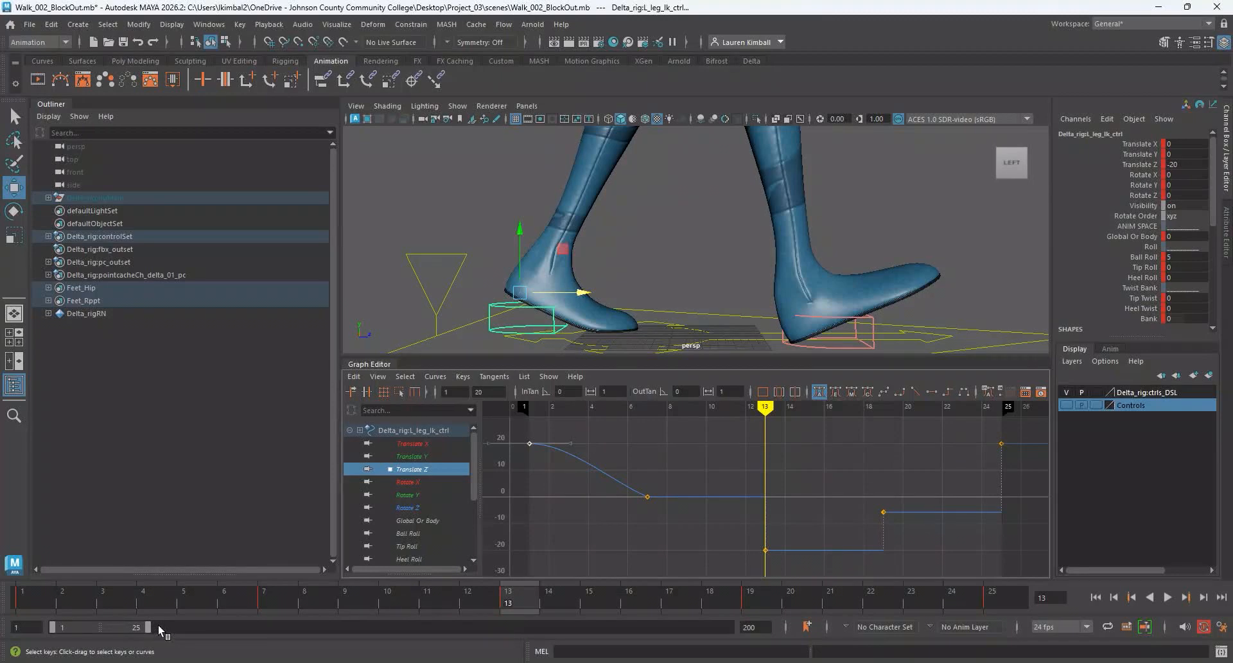
Key the left foot control at frame 4 with Translate Z at 12.5, and make its Translate Z keys from frames 1 to 7 stepped.
left_click(140, 603)
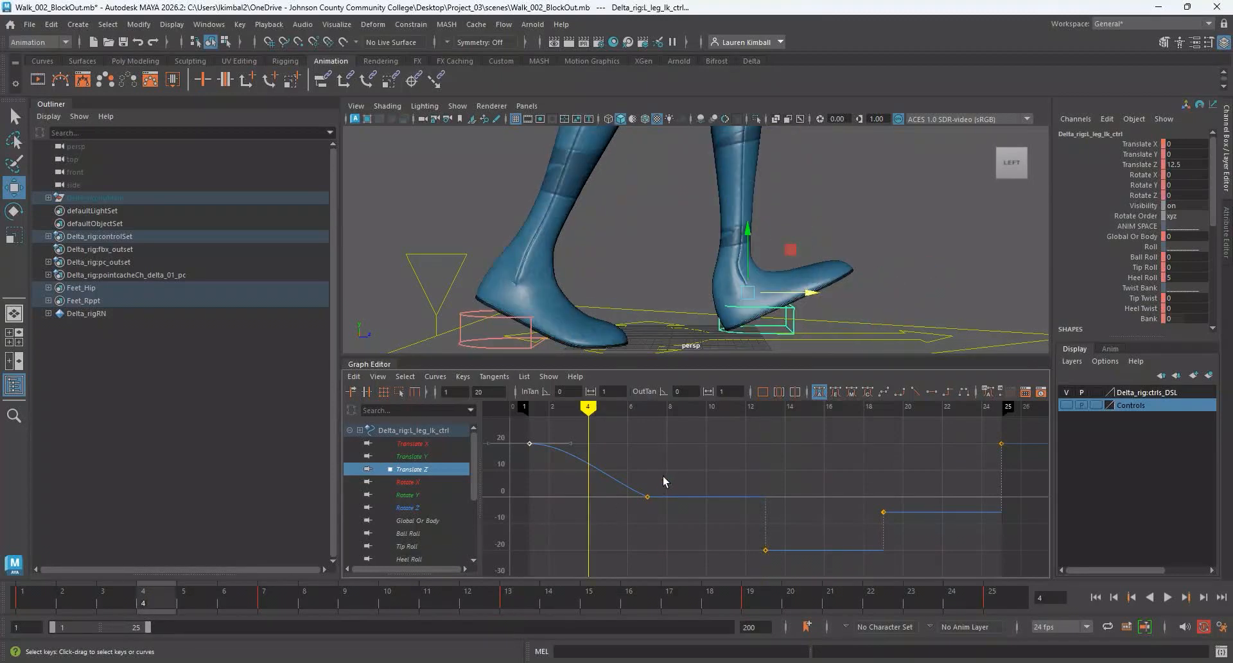
key("s")
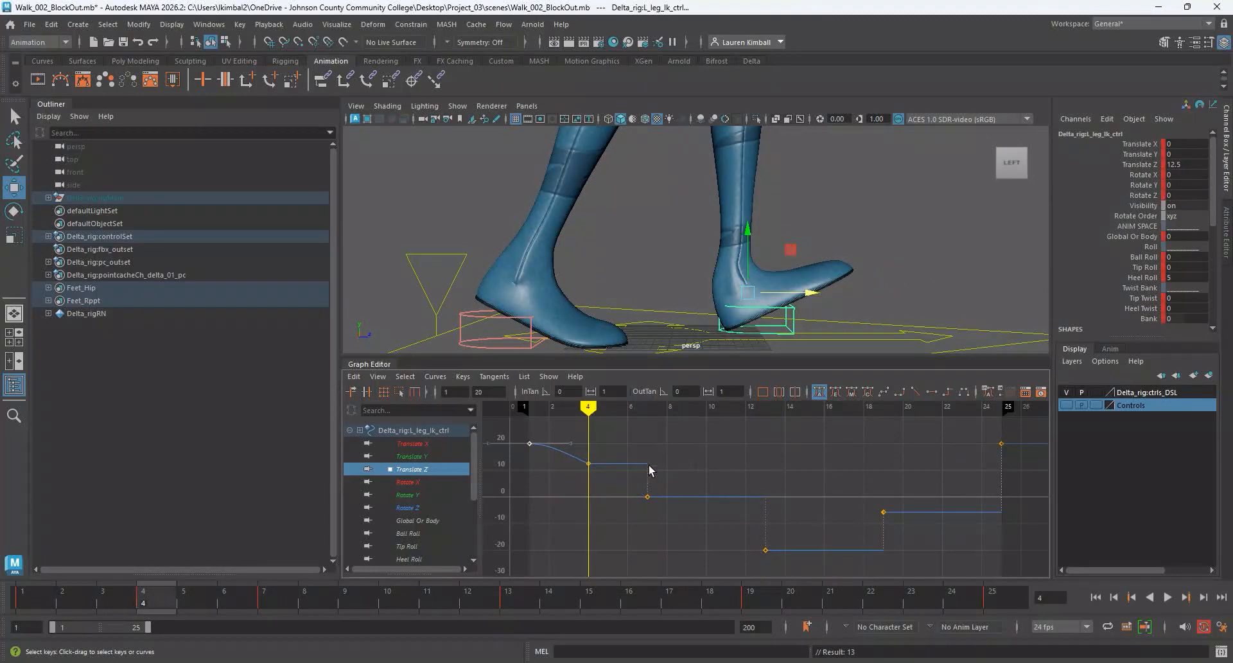
left_click_drag(512, 429, 659, 522)
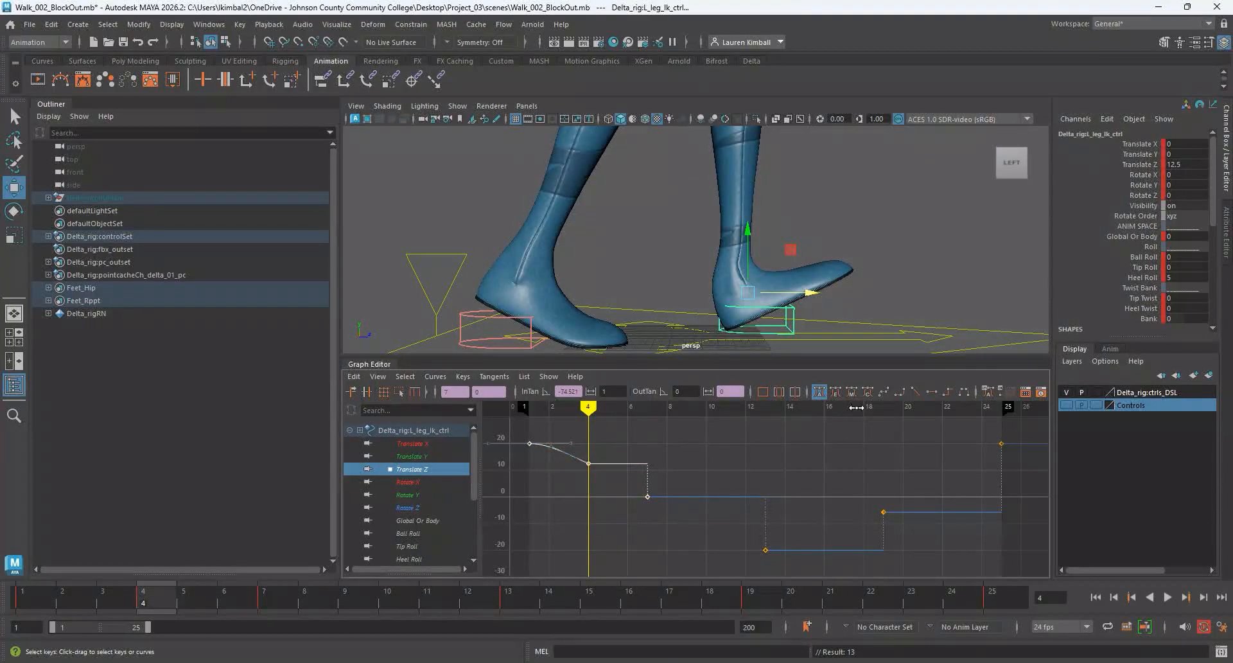
left_click(947, 391)
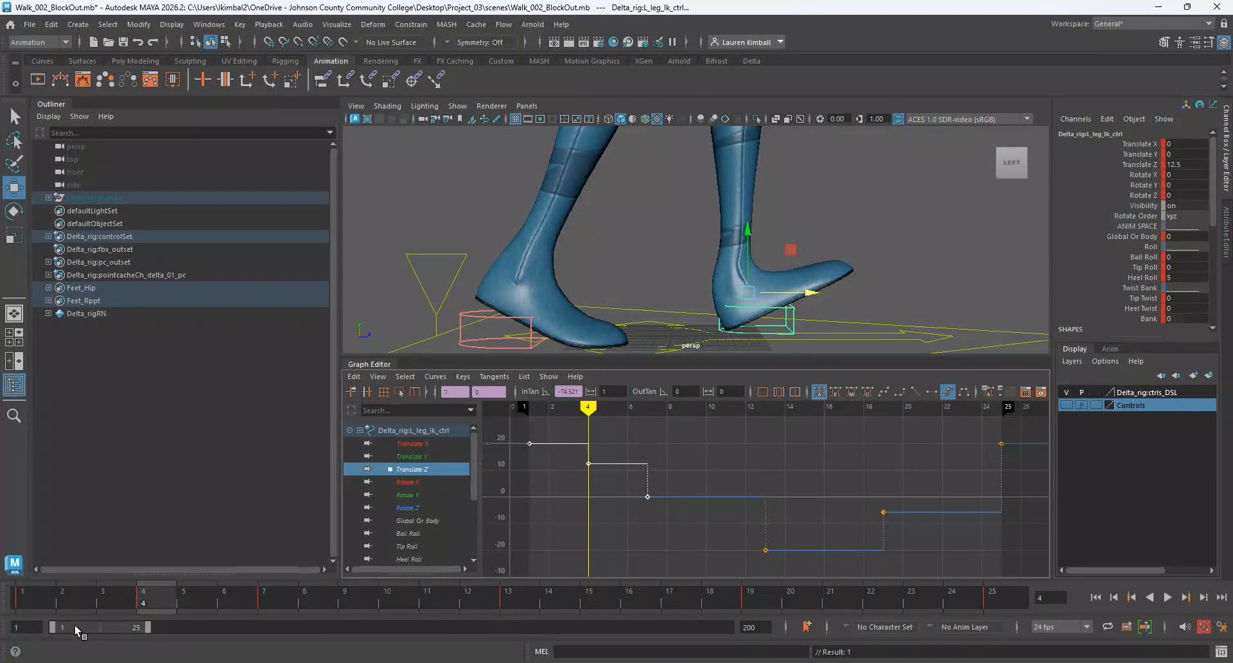
key("alt+v")
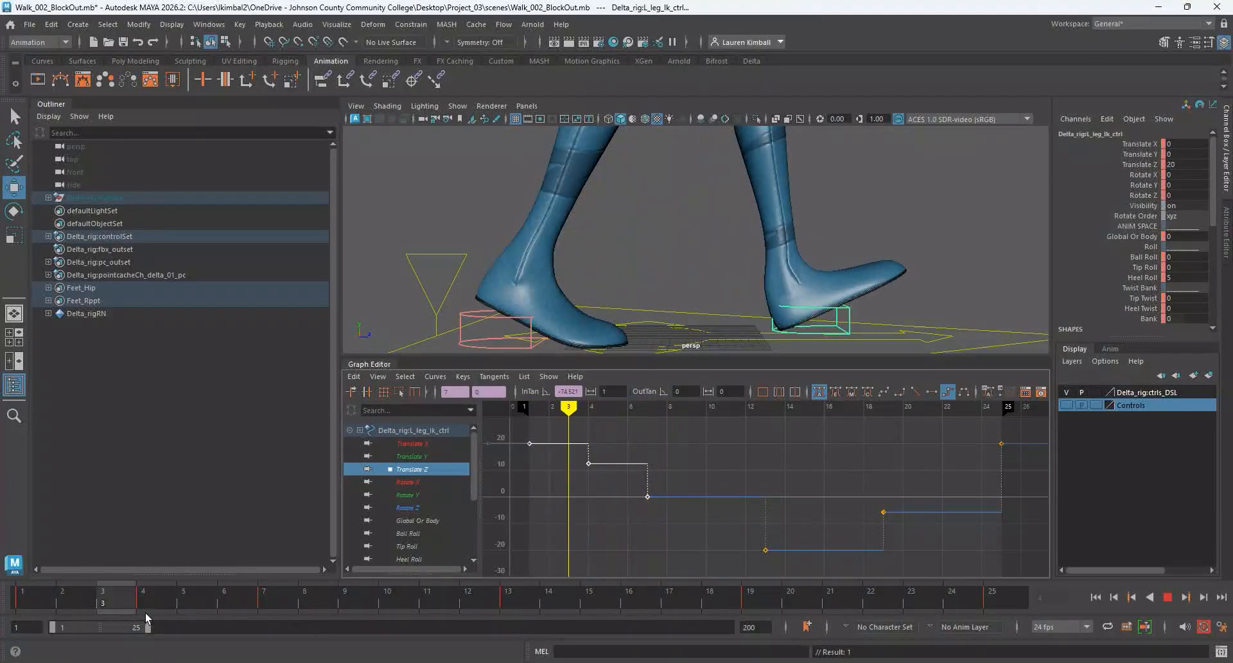
Set the left foot control's Heel Roll to 0 at frame 4 so the foot lies flat.
left_click_drag(146, 613, 168, 627)
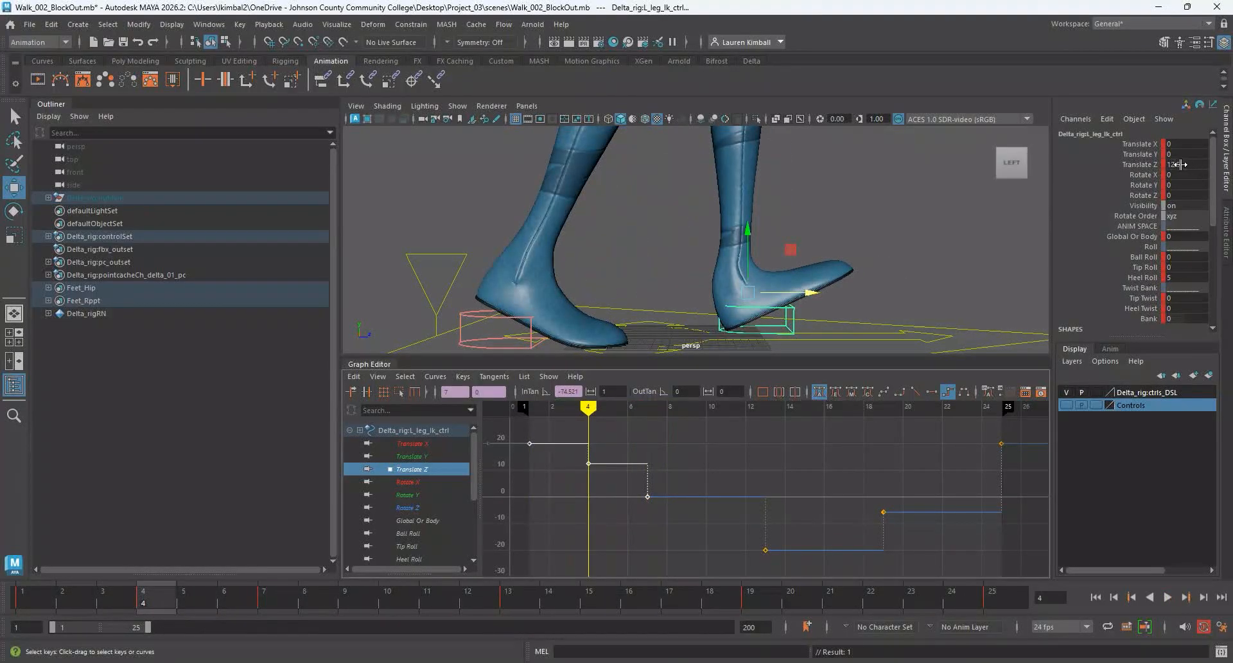
left_click_drag(921, 289, 810, 308, "alt")
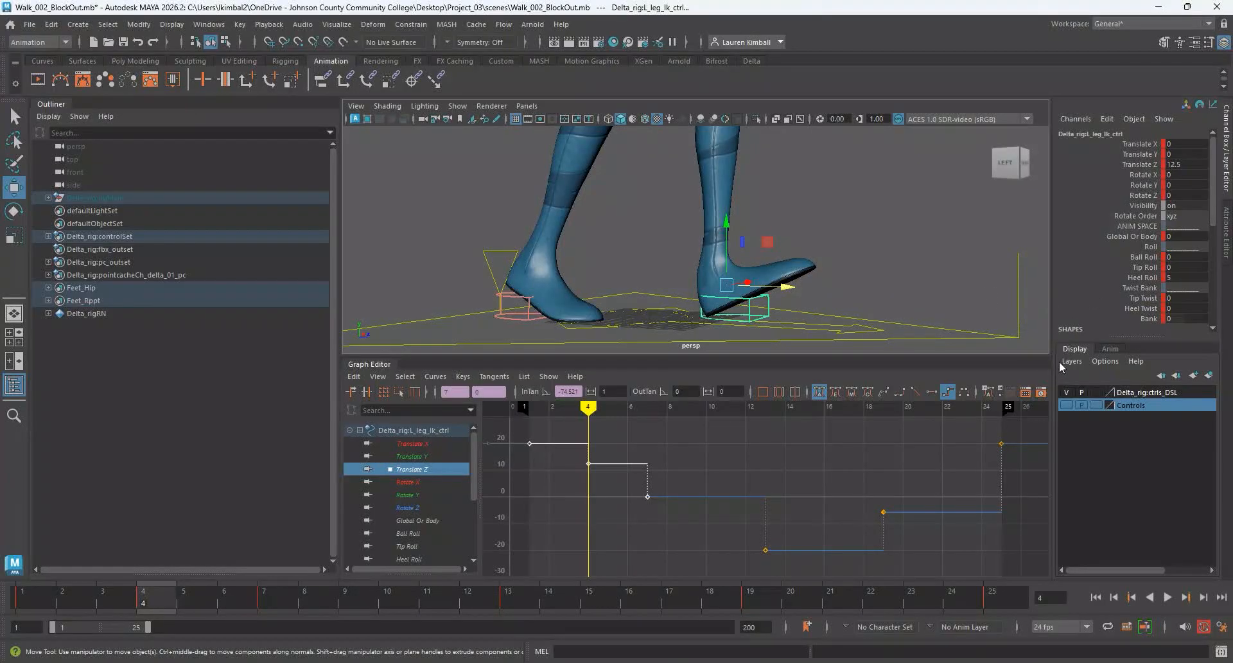
double_click(1185, 258)
double_click(1189, 277)
type("0")
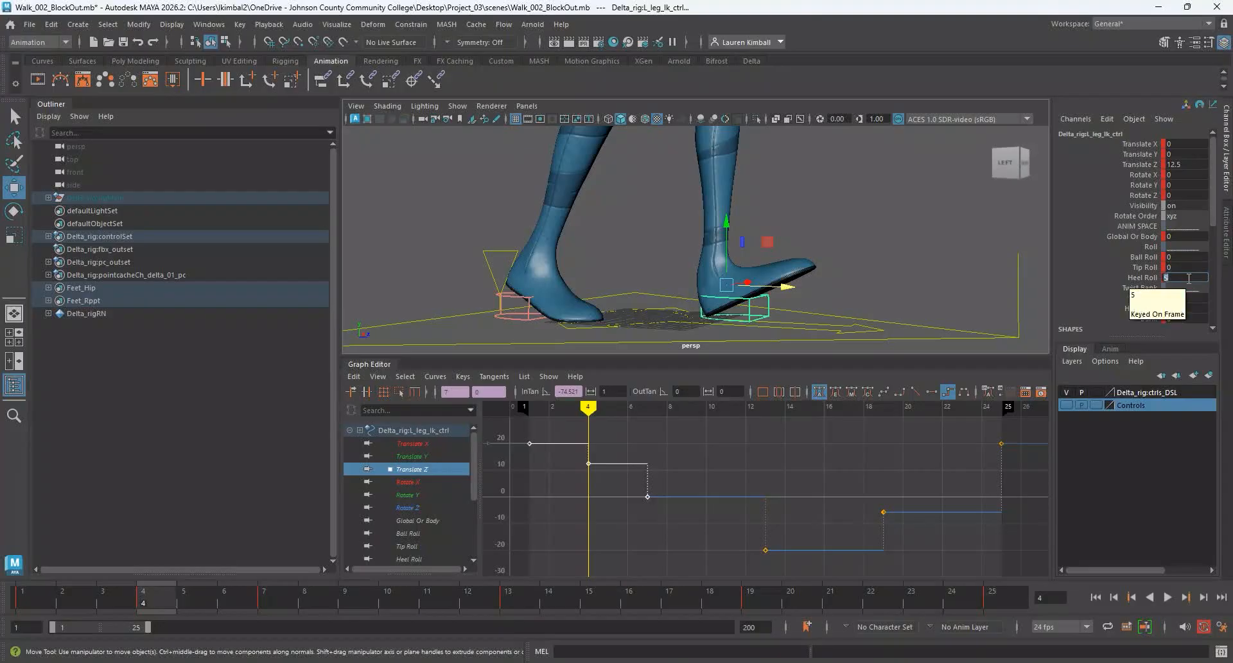
key("Return")
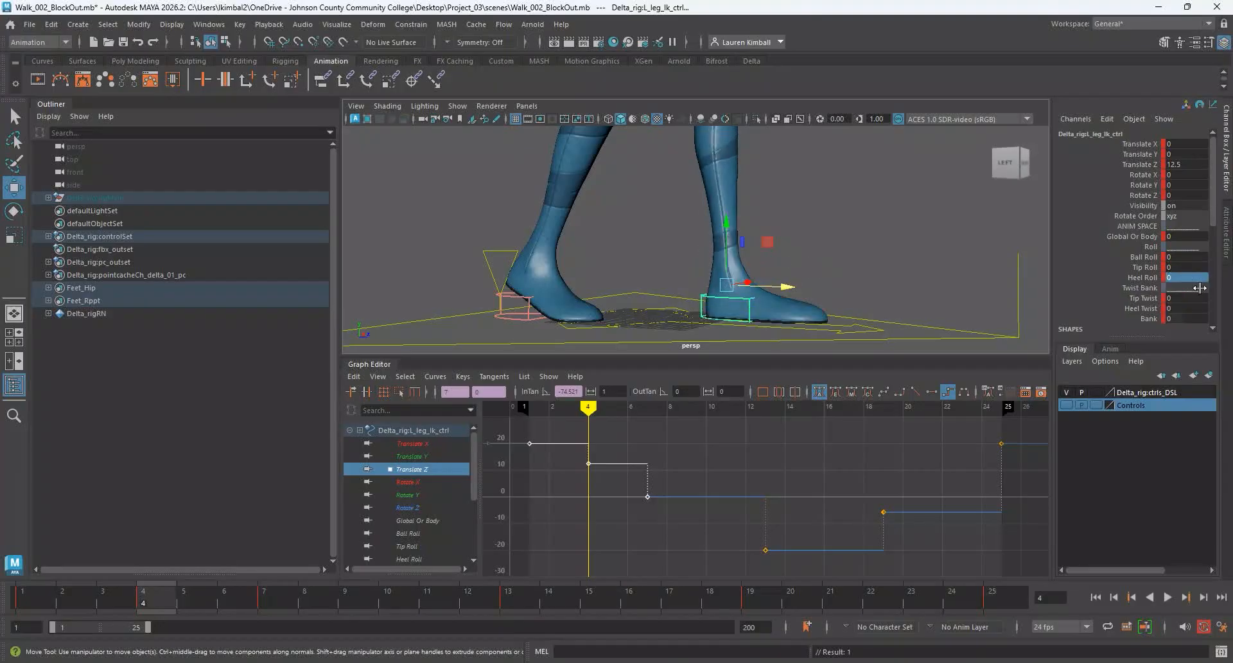
Collapse the Graph Editor, then select both foot controls and the hip control together and key them at frame 4.
right_click_drag(789, 232, 539, 231, "alt")
left_click_drag(540, 231, 663, 237, "alt")
middle_click_drag(706, 233, 716, 308, "alt")
left_click_drag(718, 304, 744, 270, "alt")
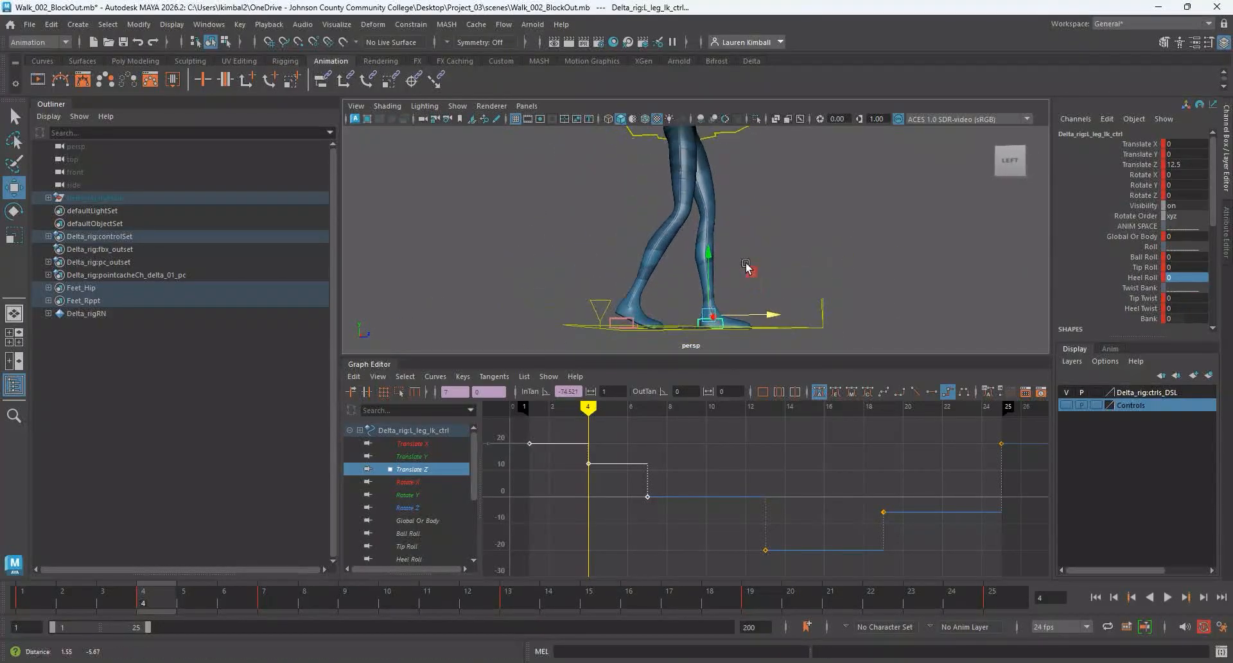
double_click(383, 363)
right_click_drag(581, 411, 680, 452, "alt")
middle_click_drag(680, 452, 688, 426, "alt")
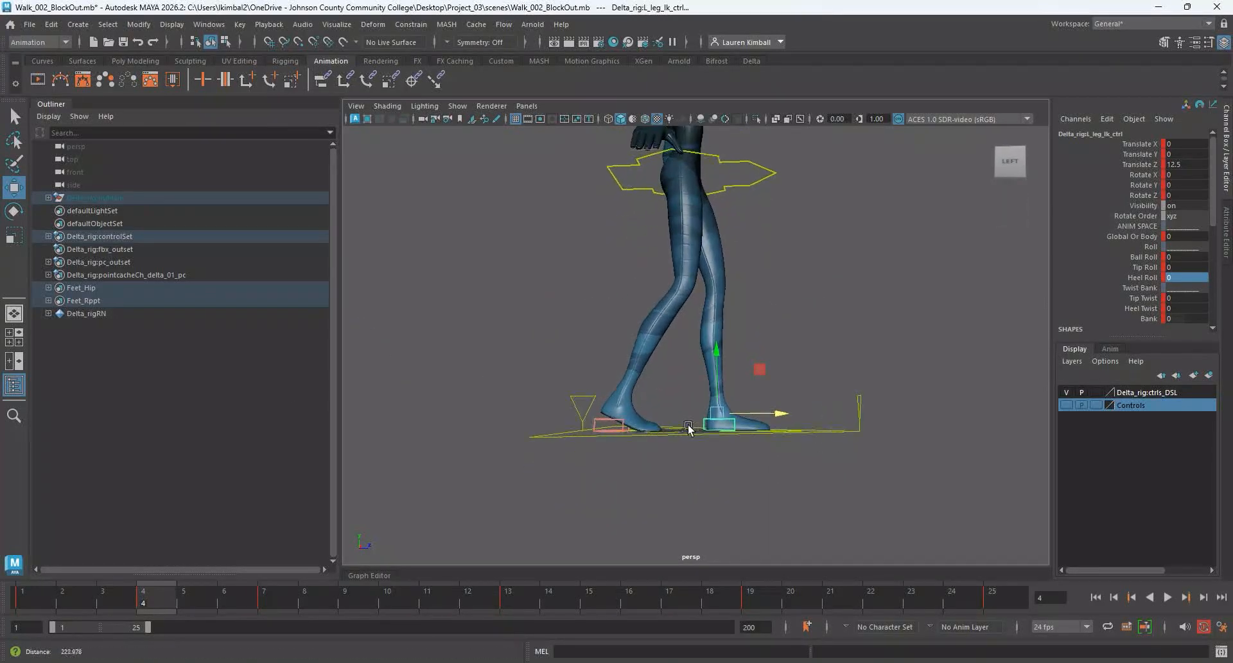
right_click_drag(688, 426, 707, 453, "alt")
left_click(594, 433)
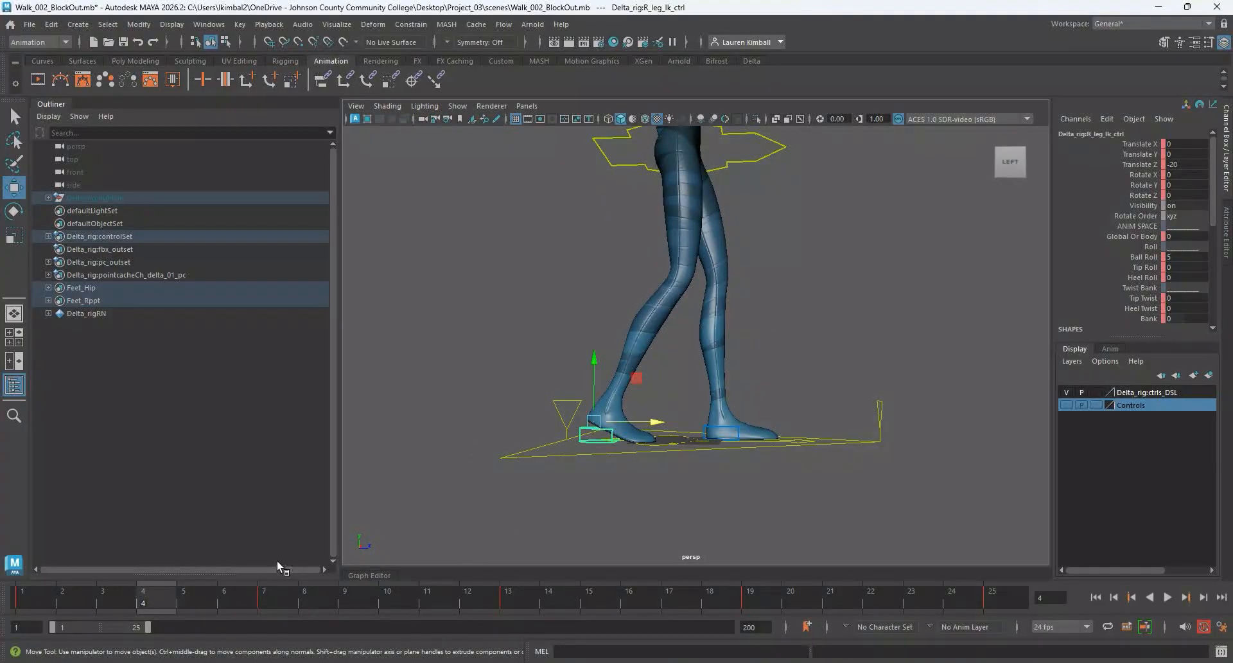
scroll(724, 484, "down", 3)
scroll(687, 469, "down", 2)
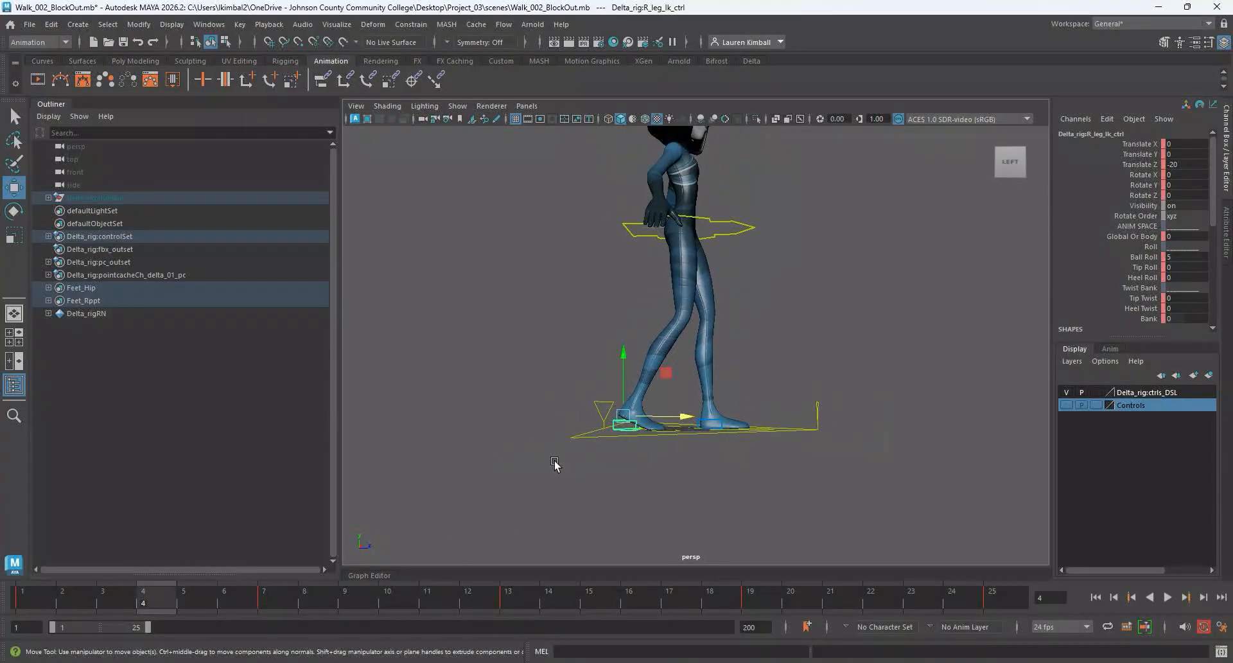
left_click(752, 62)
left_click(39, 79)
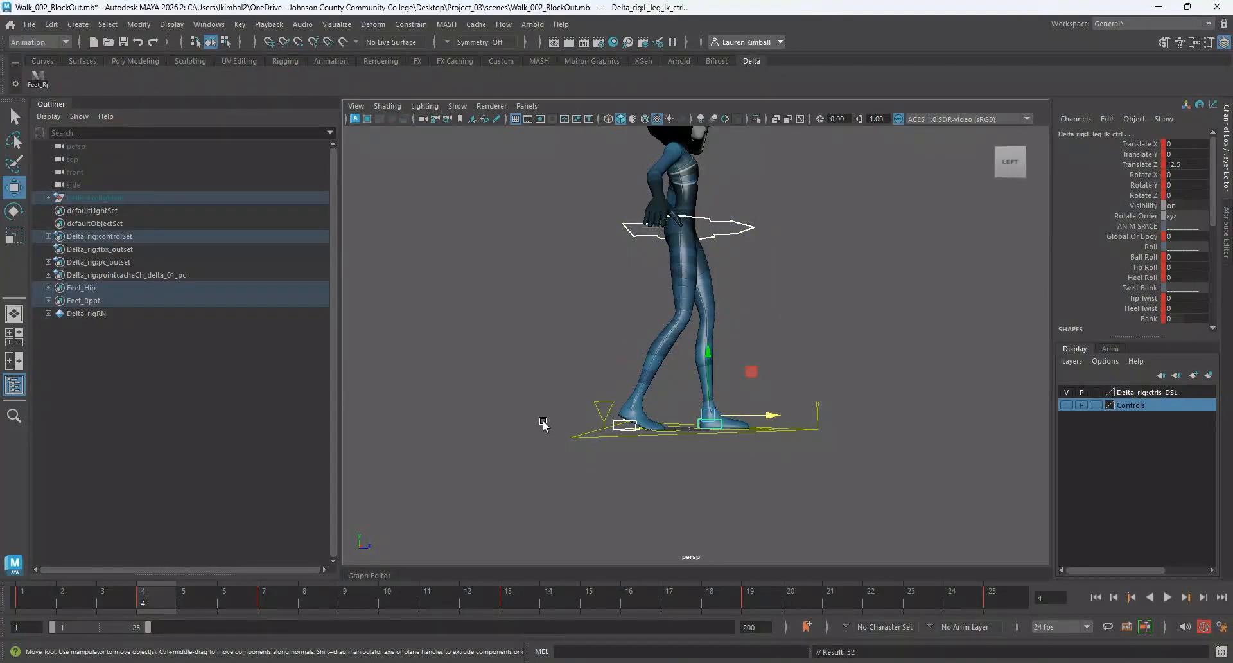
Frame the legs in side view and play back the blocked walk, finishing at frame 4.
right_click_drag(543, 424, 642, 488, "alt")
middle_click_drag(657, 498, 706, 476, "alt")
right_click_drag(706, 475, 711, 492, "alt")
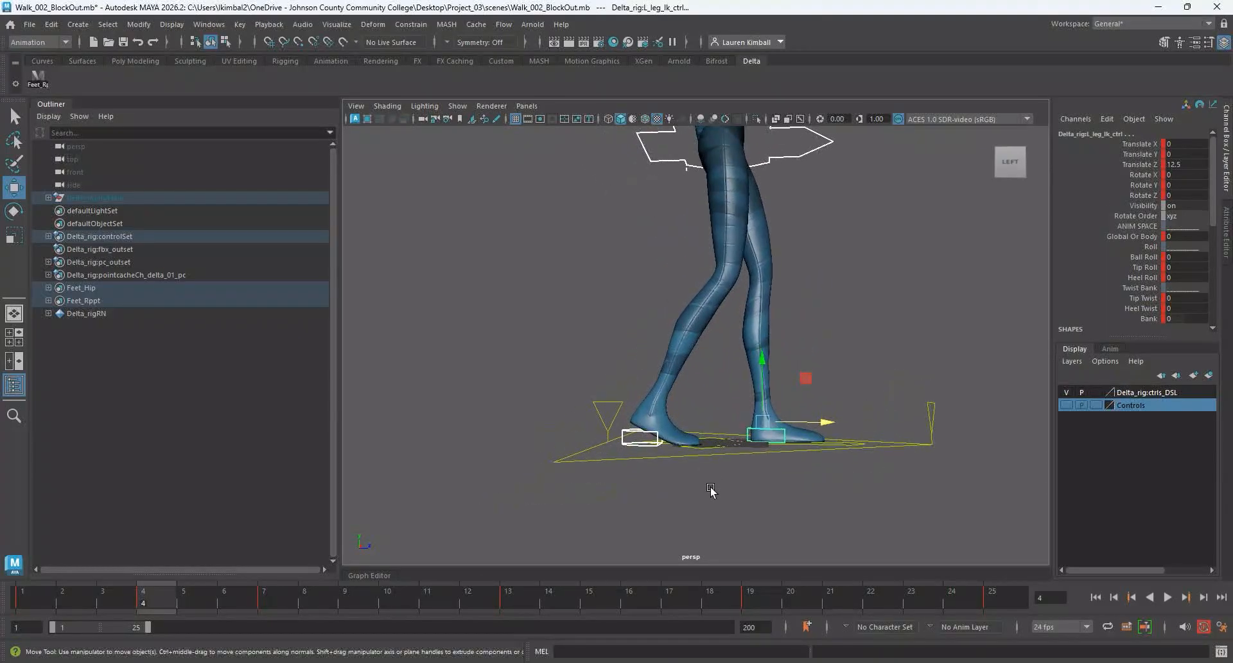
middle_click_drag(689, 452, 676, 475, "alt")
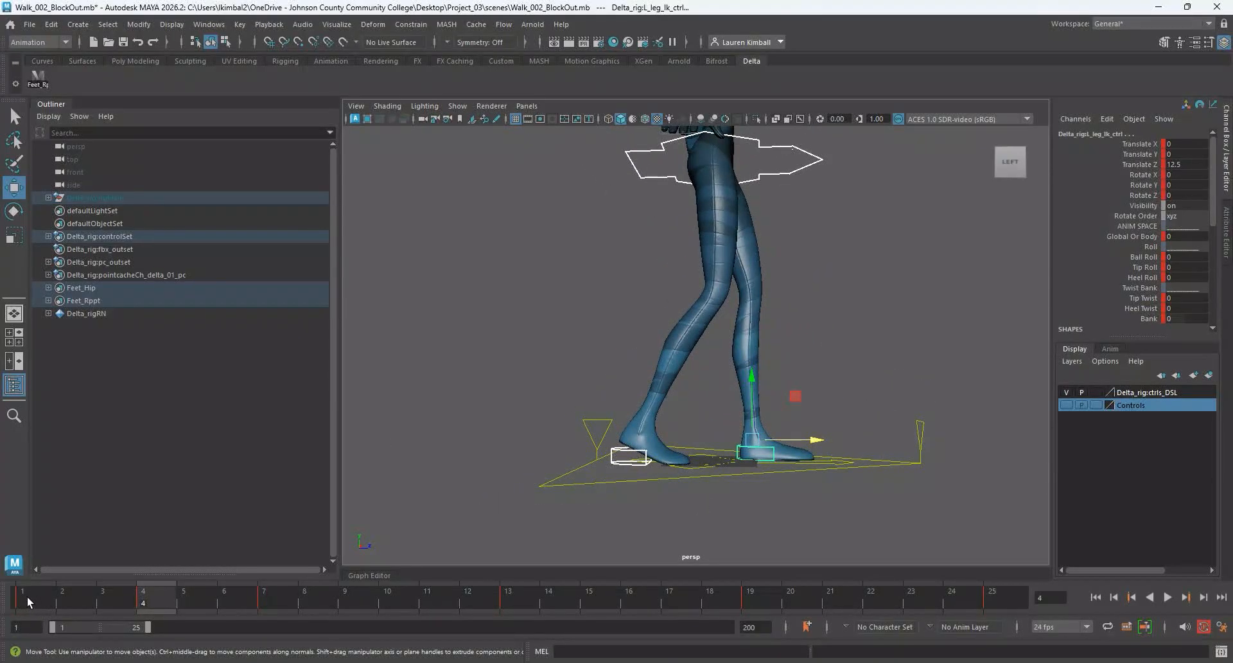
key("alt+v")
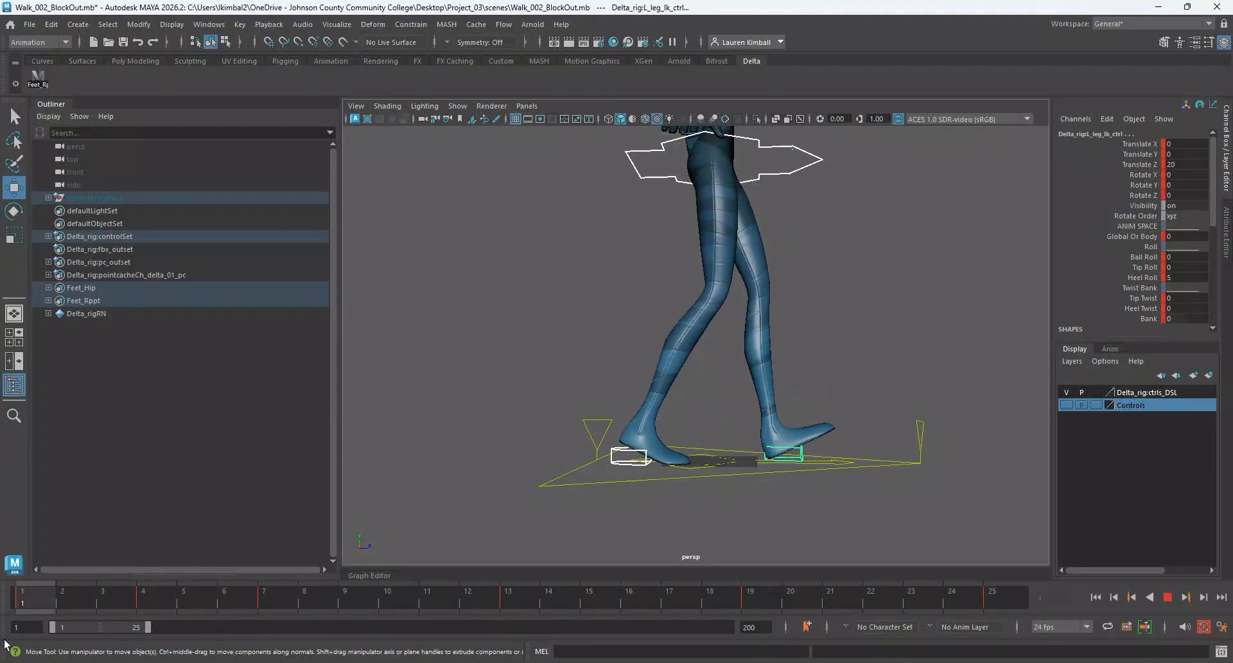
key("alt+v")
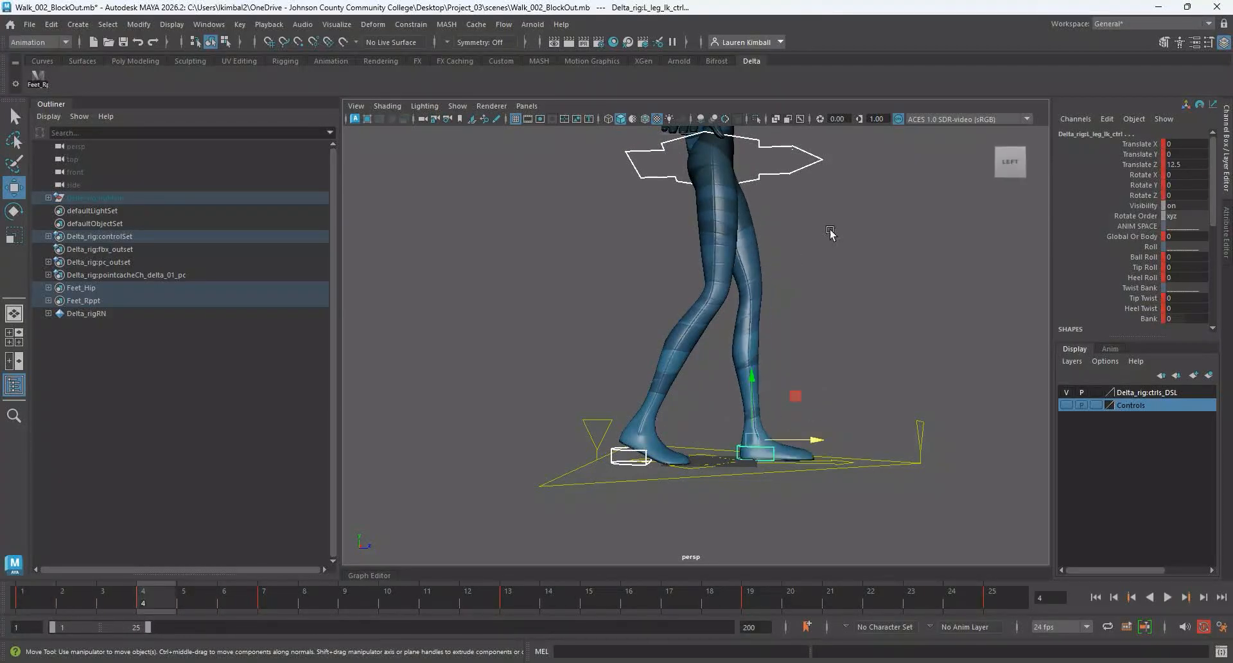
Select the main pelvis control and compare its height at frames 1 and 7.
left_click_drag(886, 211, 668, 154, "alt")
left_click(754, 200)
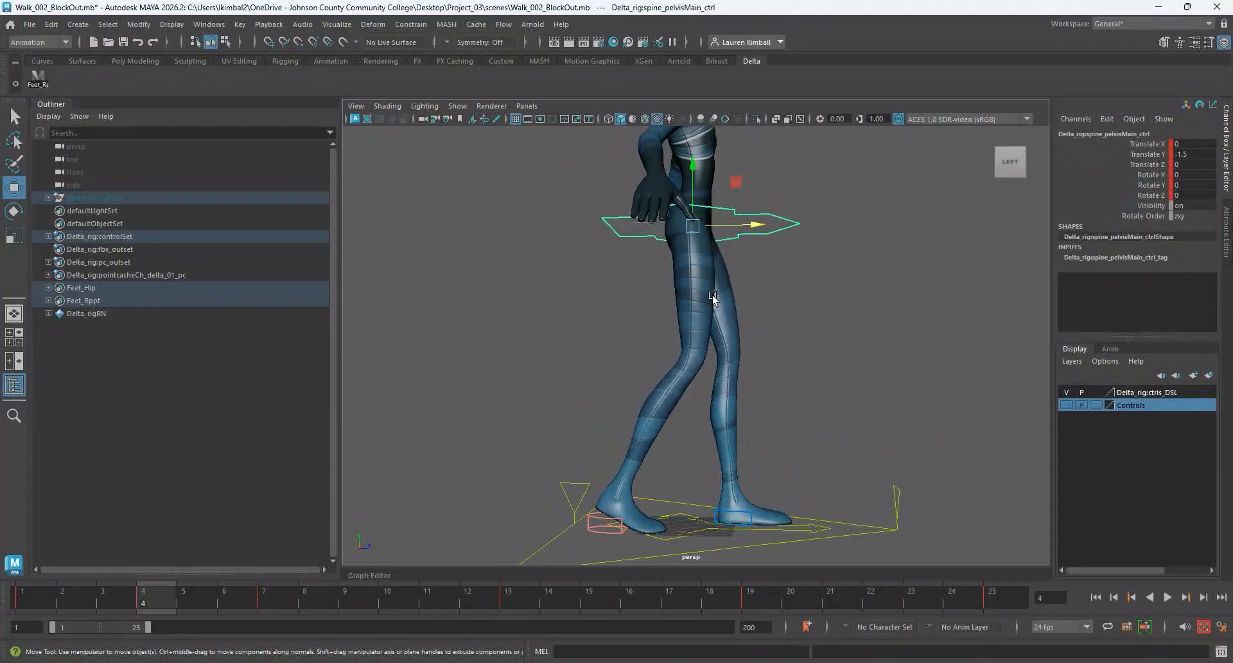
scroll(649, 301, "up", 8)
right_click_drag(651, 305, 552, 303, "alt")
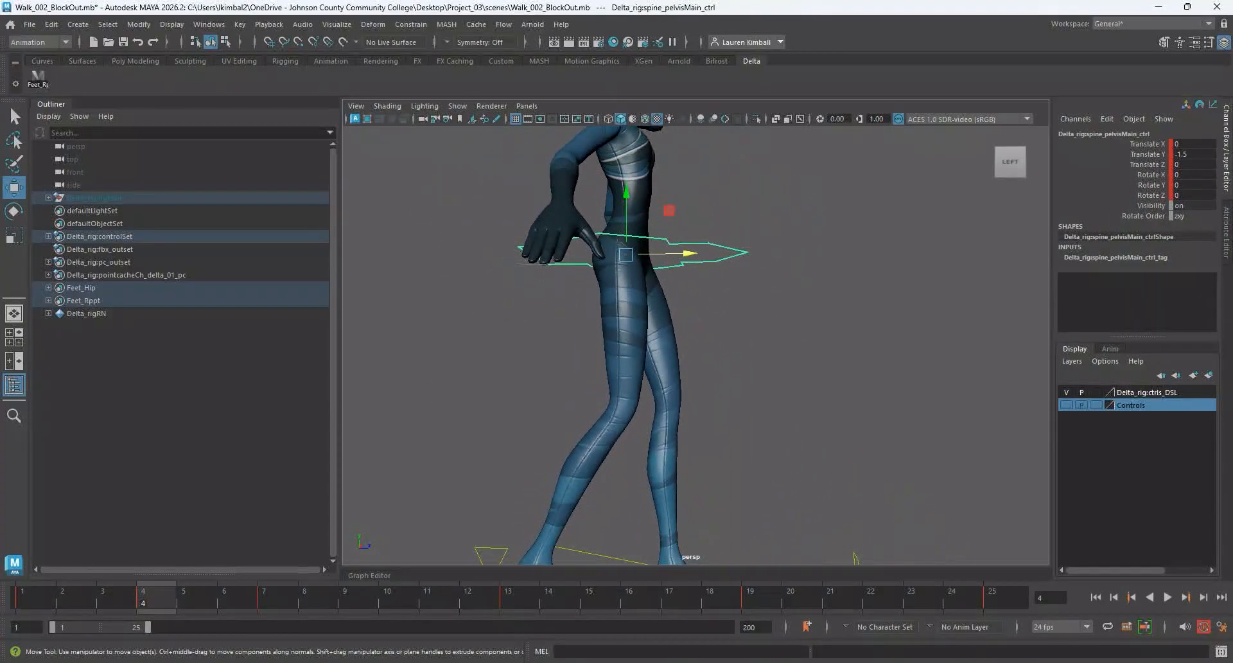
left_click(30, 599)
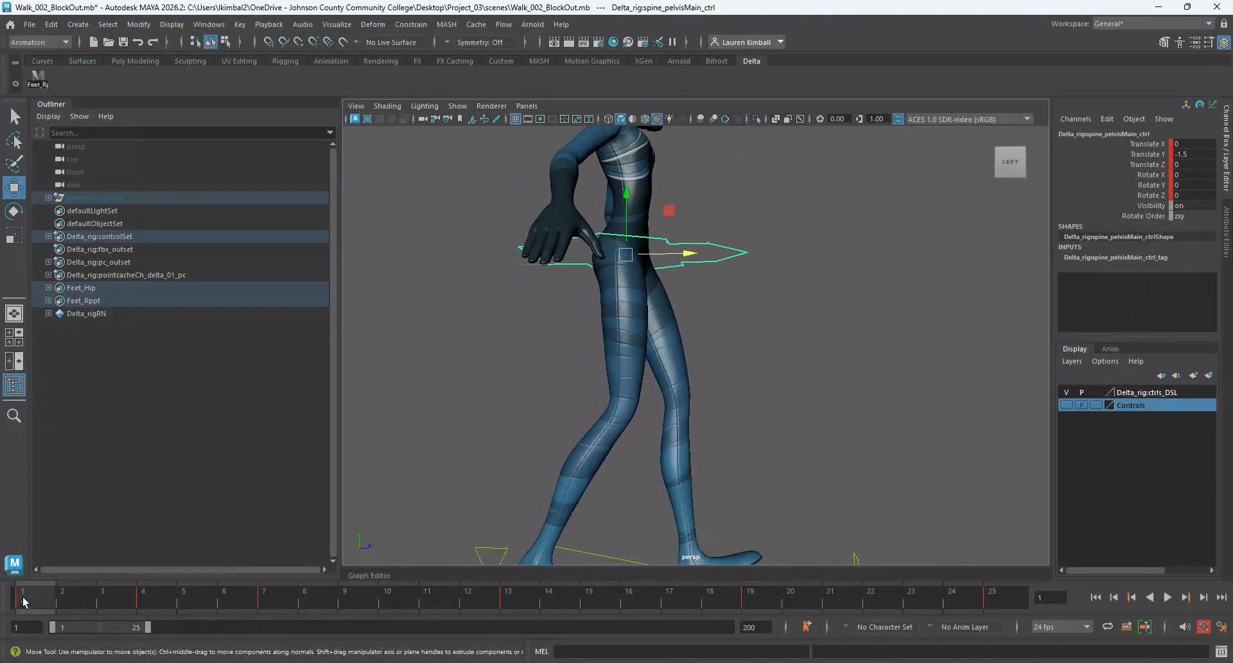
left_click(283, 597)
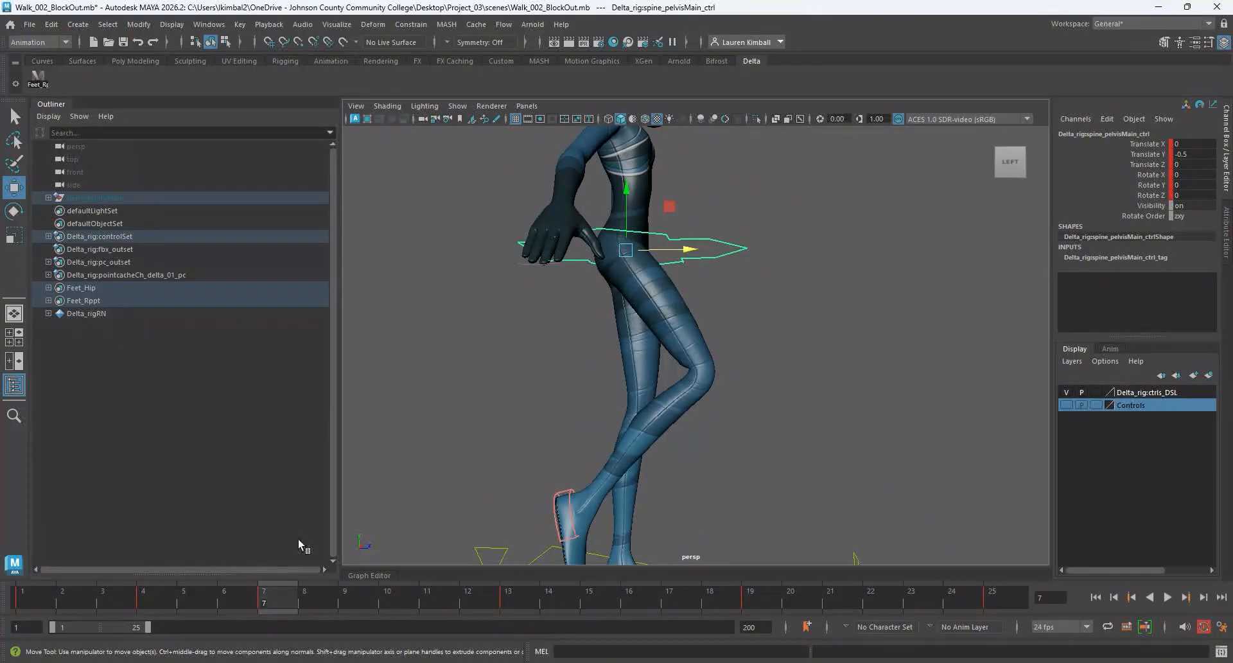
left_click(26, 601)
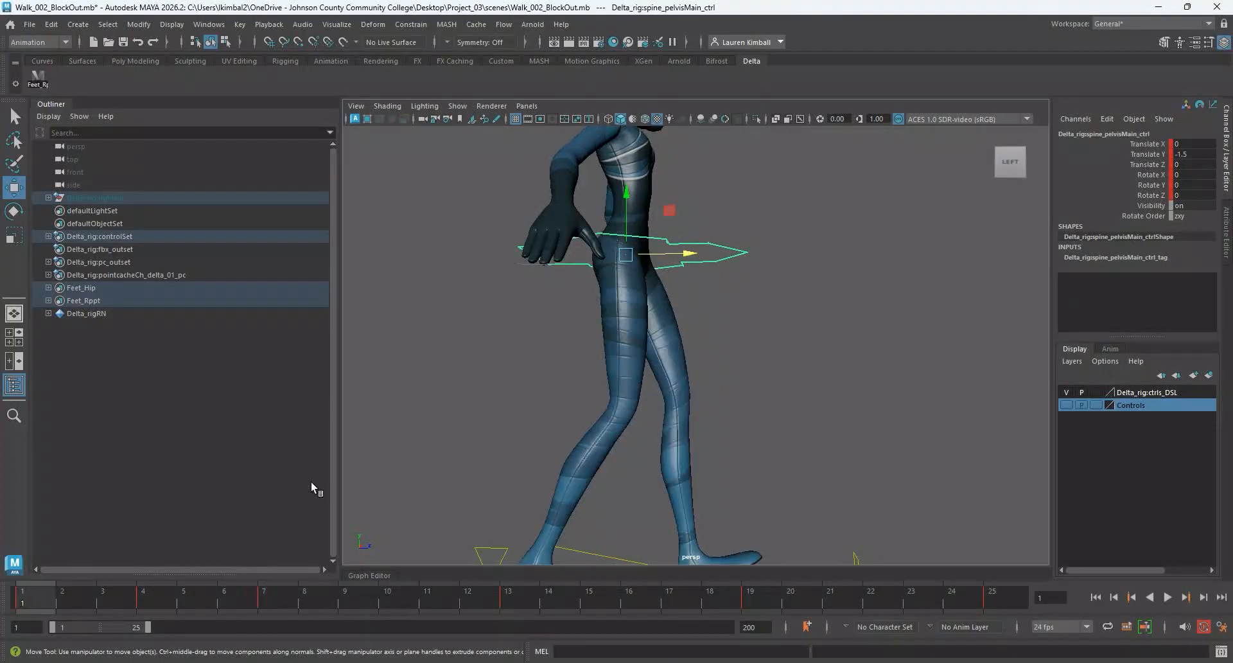
Undo a trial lowering of the pelvis at frame 1, and set the pelvis control's Translate Y to -2 at frame 4.
left_click_drag(628, 193, 637, 211)
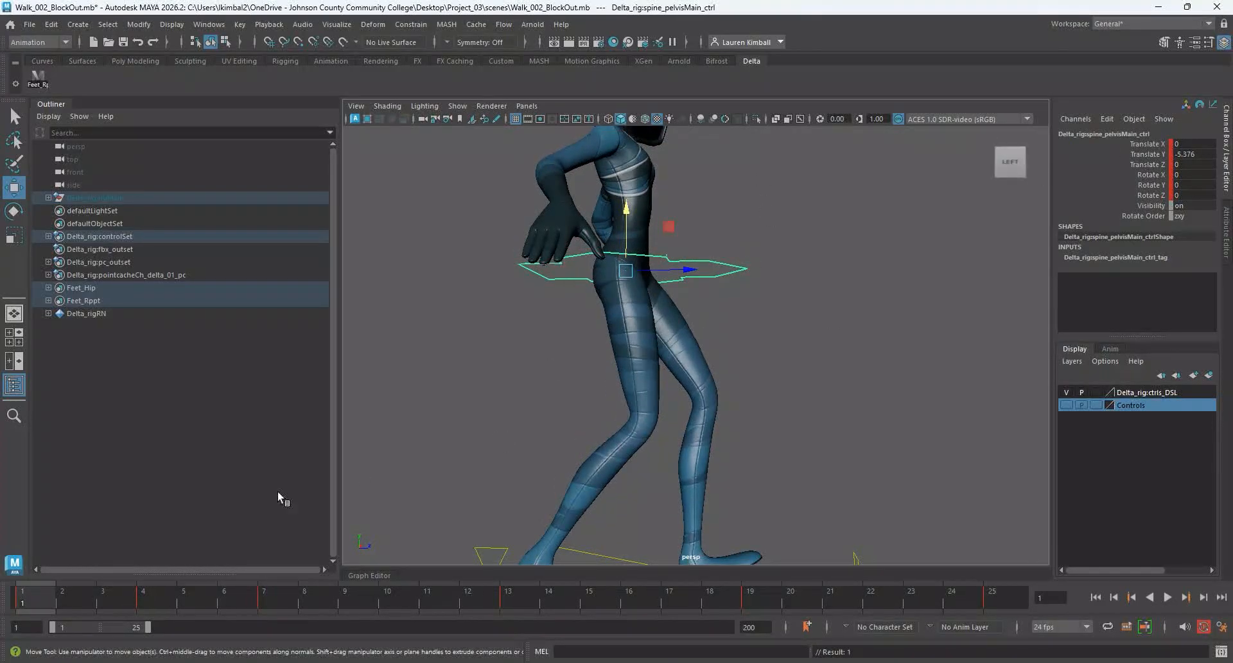
key("ctrl+z")
left_click(148, 600)
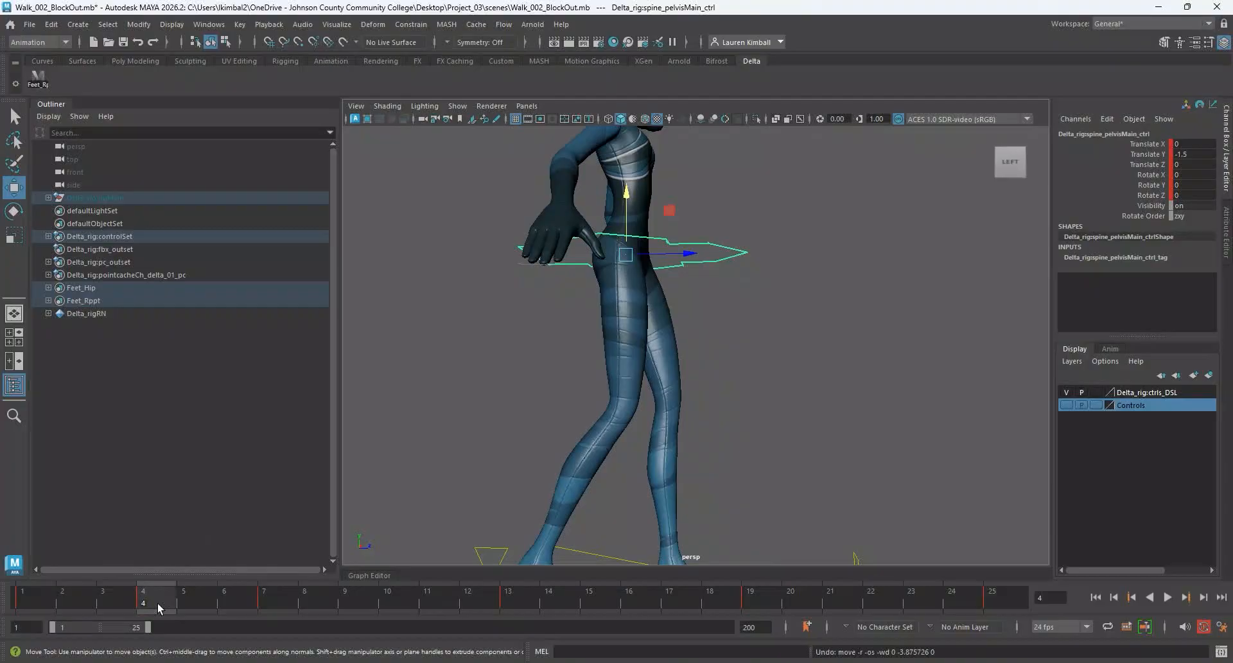
double_click(1196, 154)
type("-2")
key("Return")
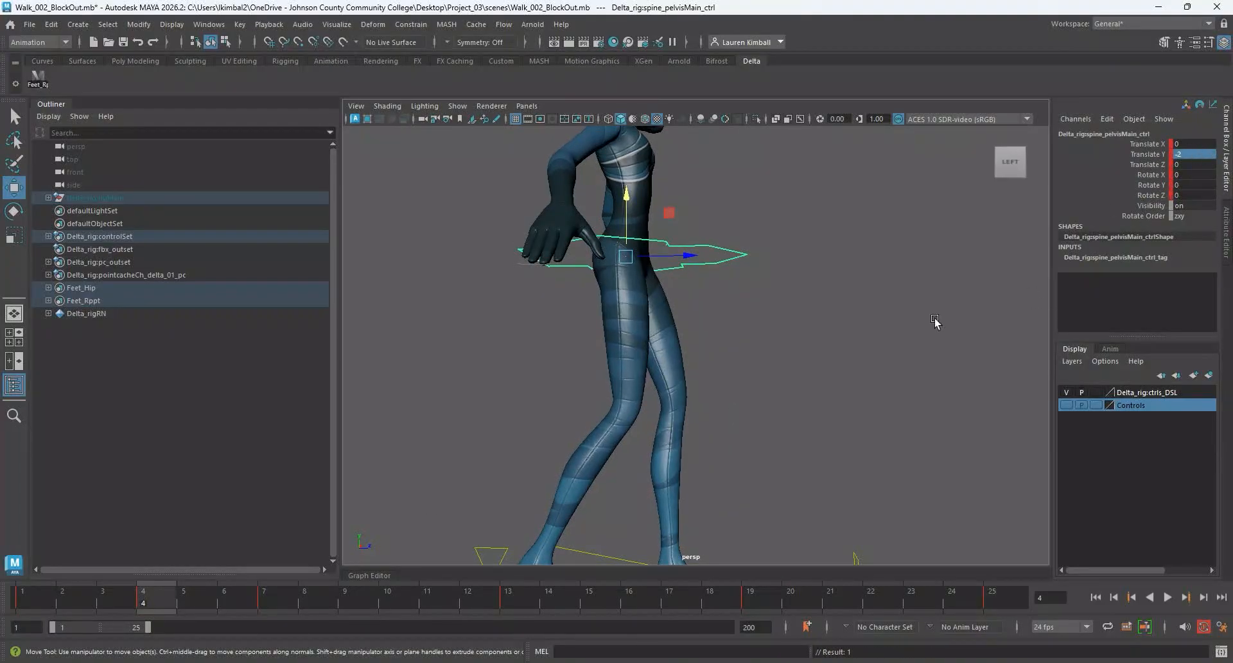
Play back the walk to check the lowered pelvis, stopping at frame 4.
scroll(437, 418, "down", 3)
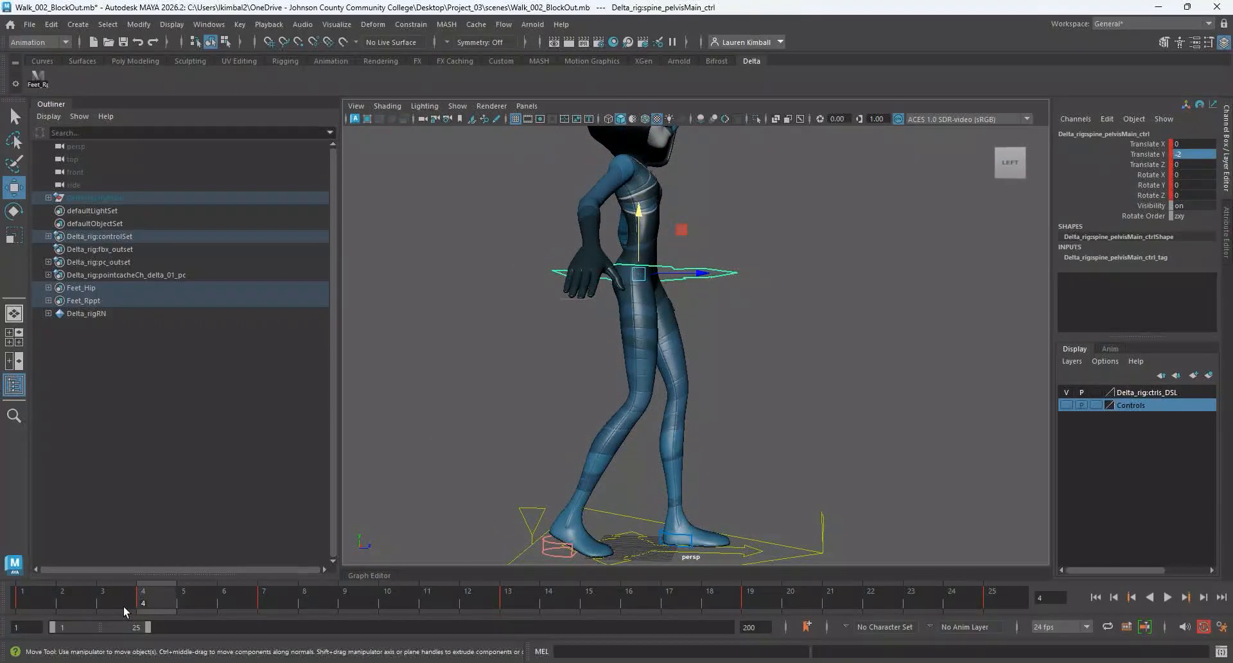
key("alt+v")
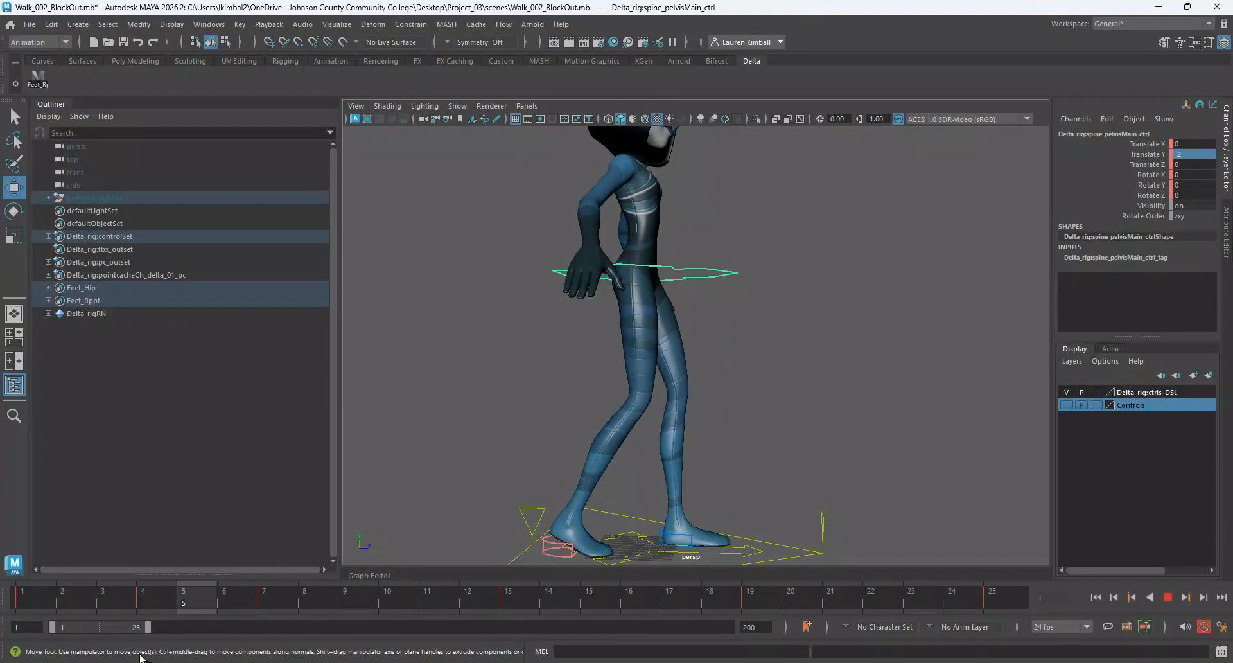
key("alt+v")
Try tilting the pelvis control about 12 degrees around Z at frame 4, and undo the rotation.
scroll(707, 396, "down", 3)
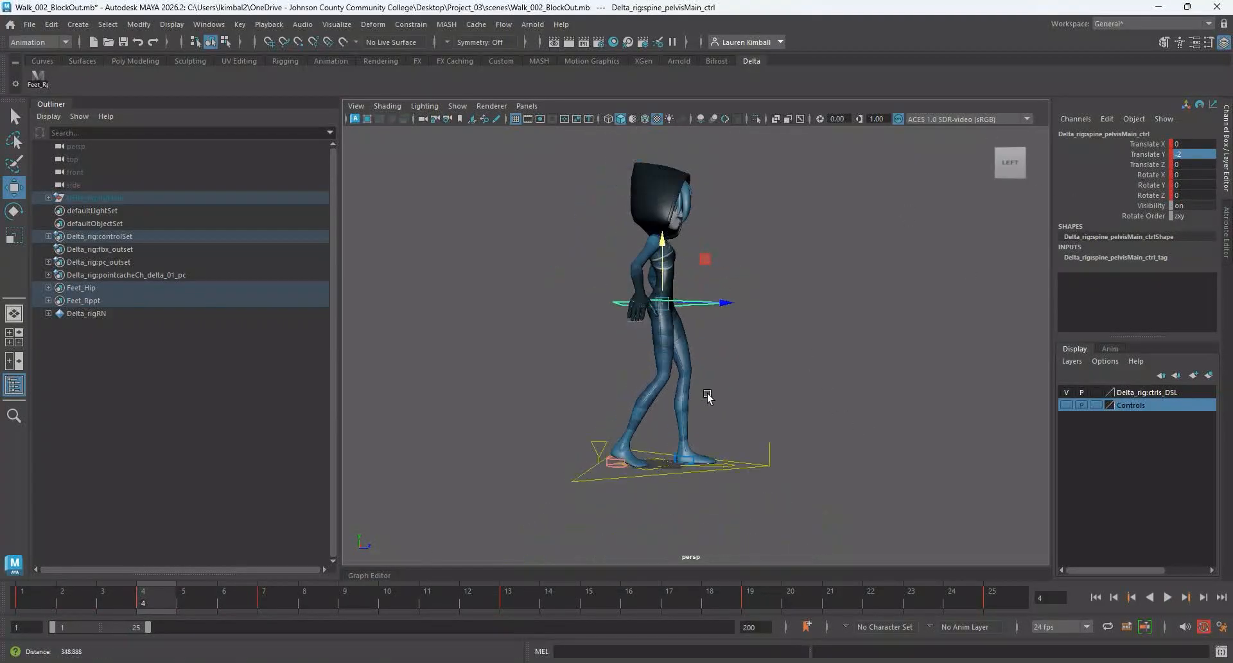
left_click_drag(707, 397, 748, 411, "alt")
key("e")
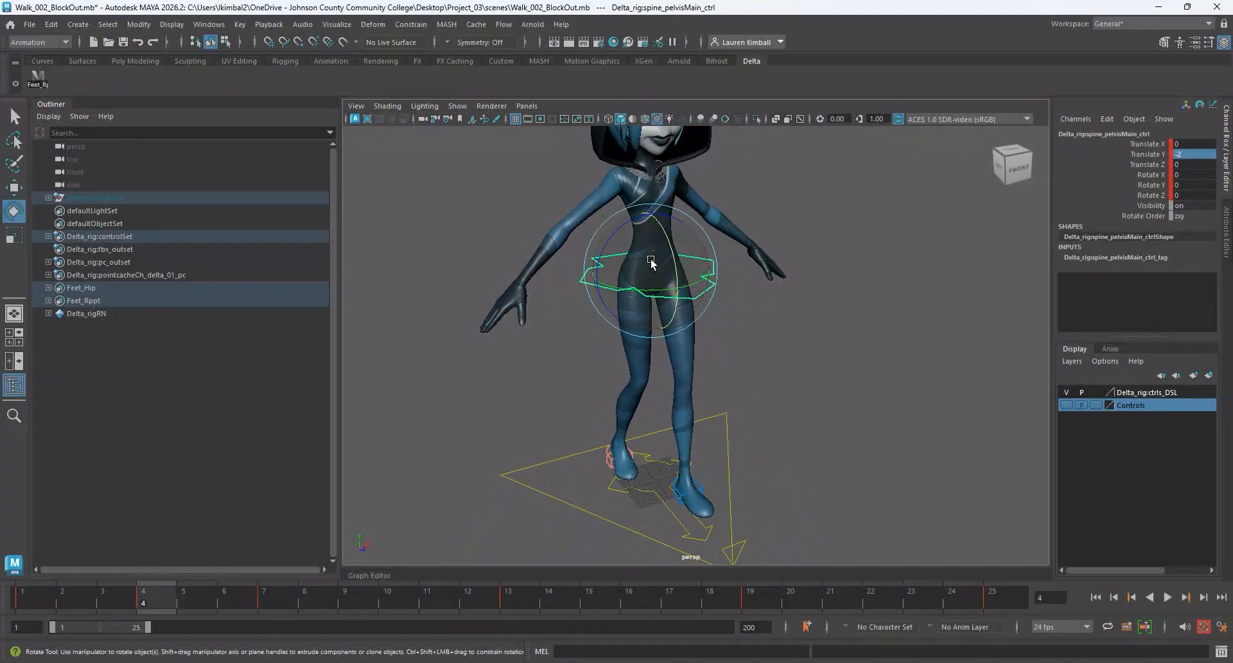
left_click_drag(614, 229, 764, 270)
key("ctrl+z")
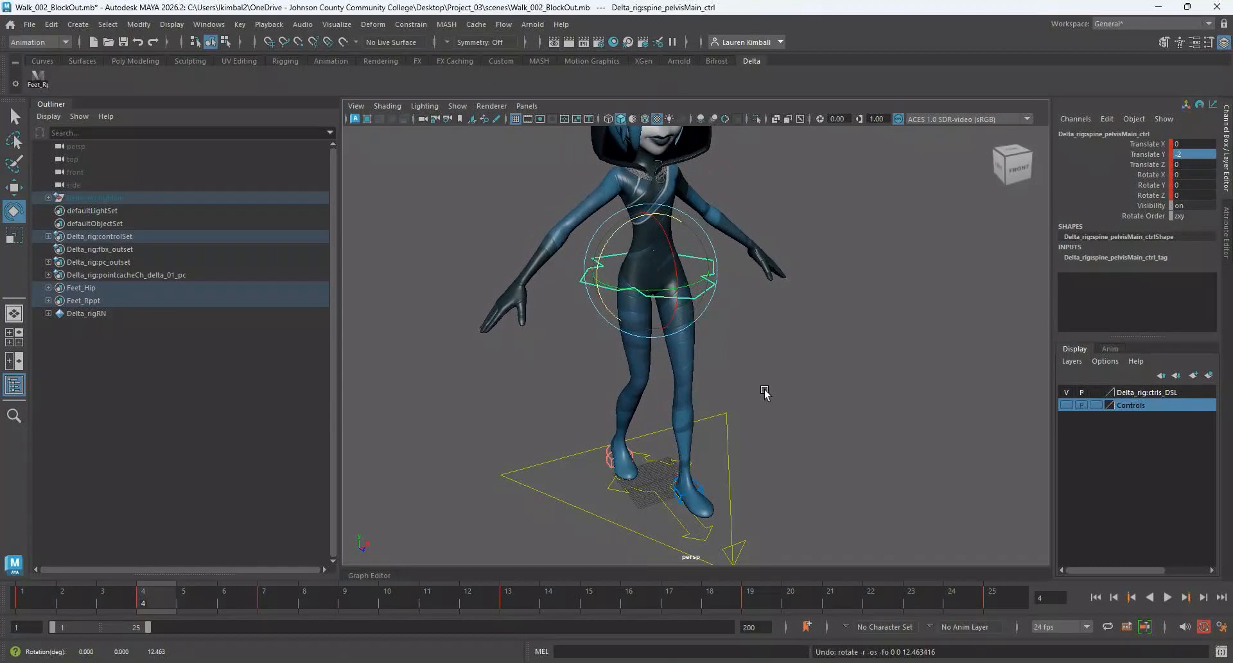
Examine the legs and feet at frame 4 from the side, checking the values of the left foot and pelvis controls.
left_click_drag(757, 449, 845, 463, "alt")
middle_click_drag(845, 462, 852, 355, "alt")
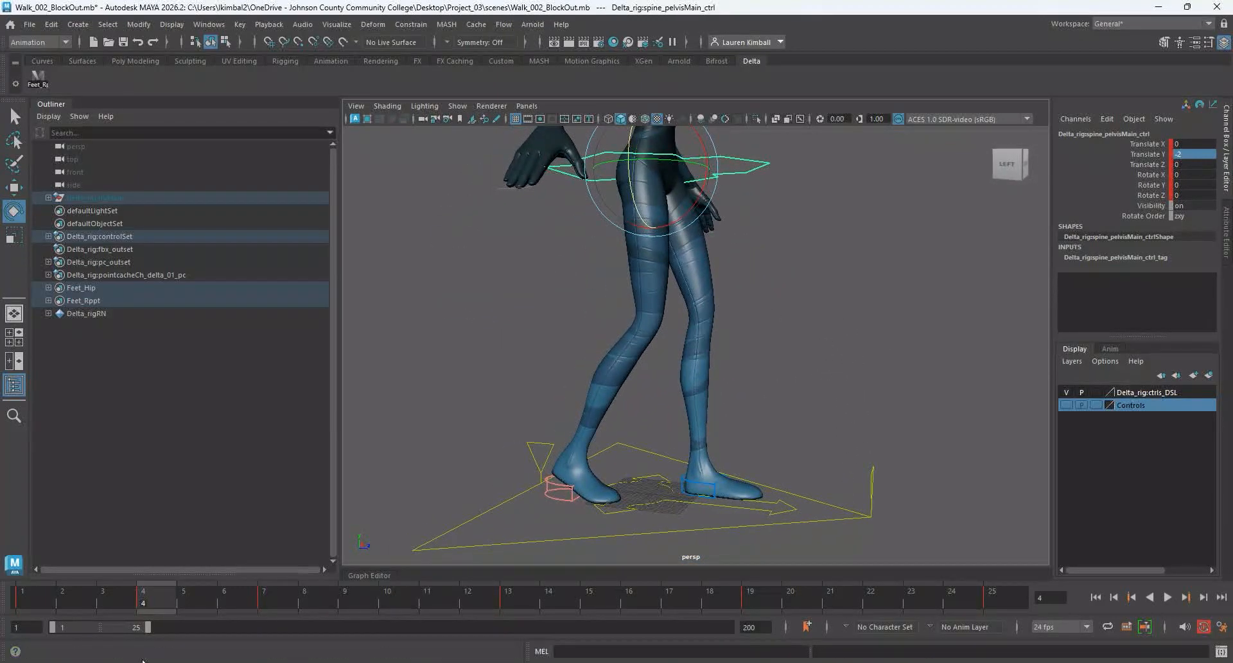
left_click(712, 489)
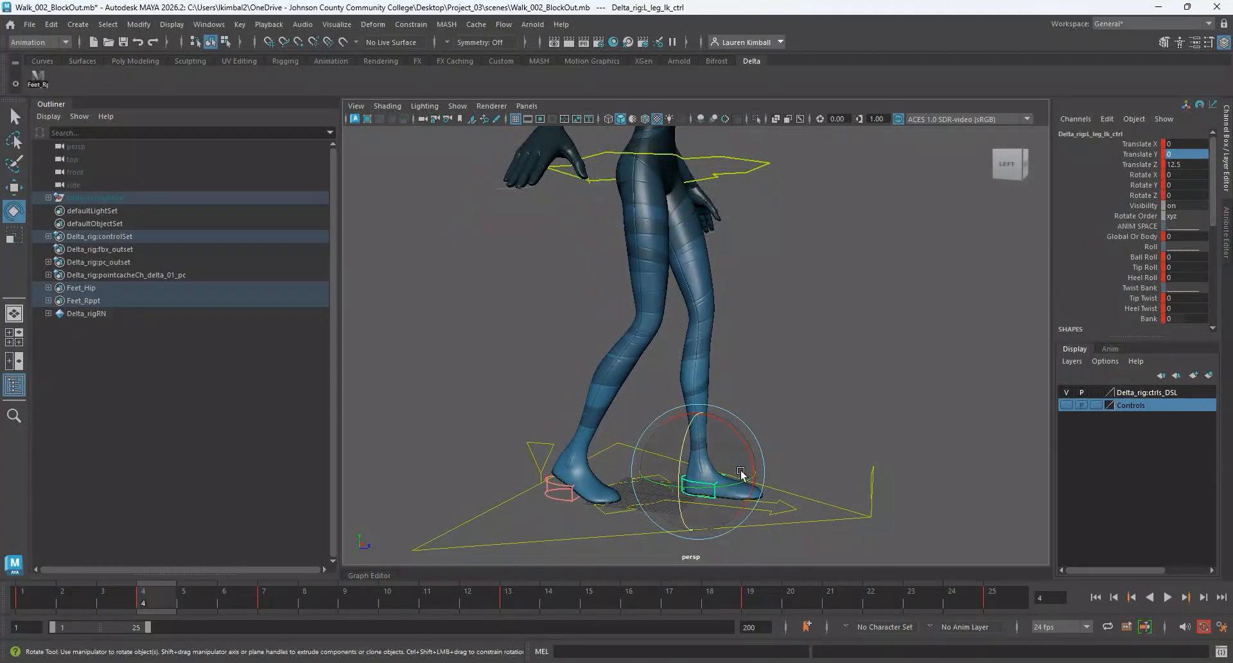
left_click(767, 162)
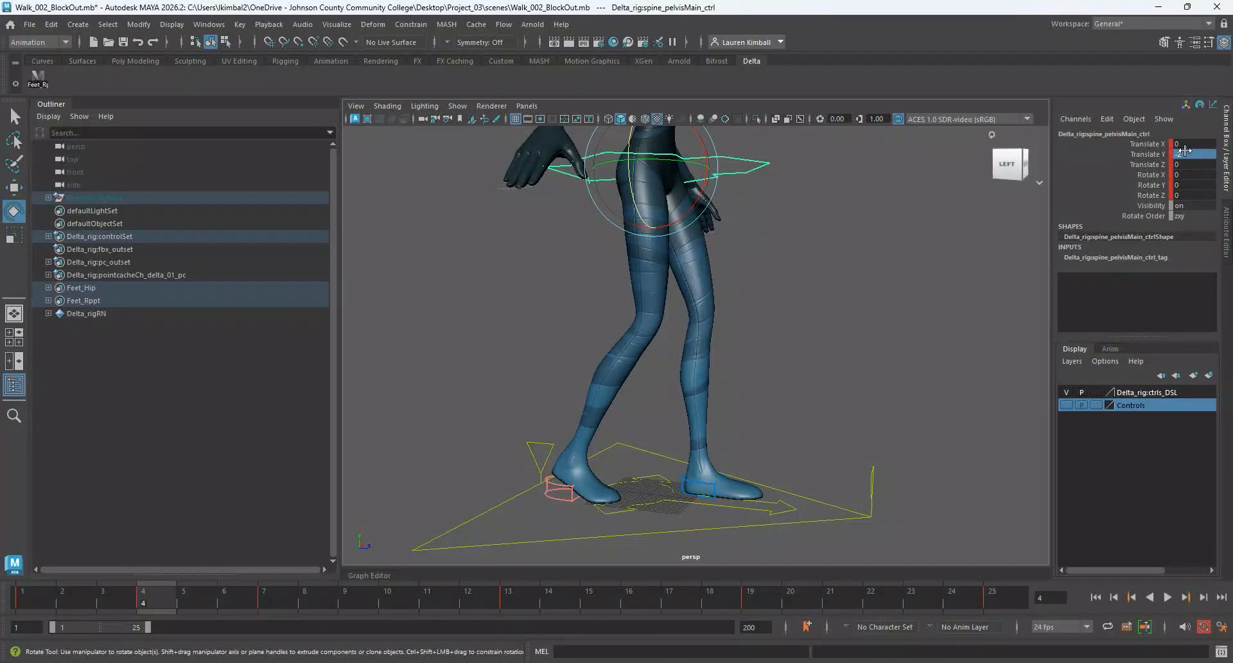
left_click_drag(848, 407, 862, 373, "alt")
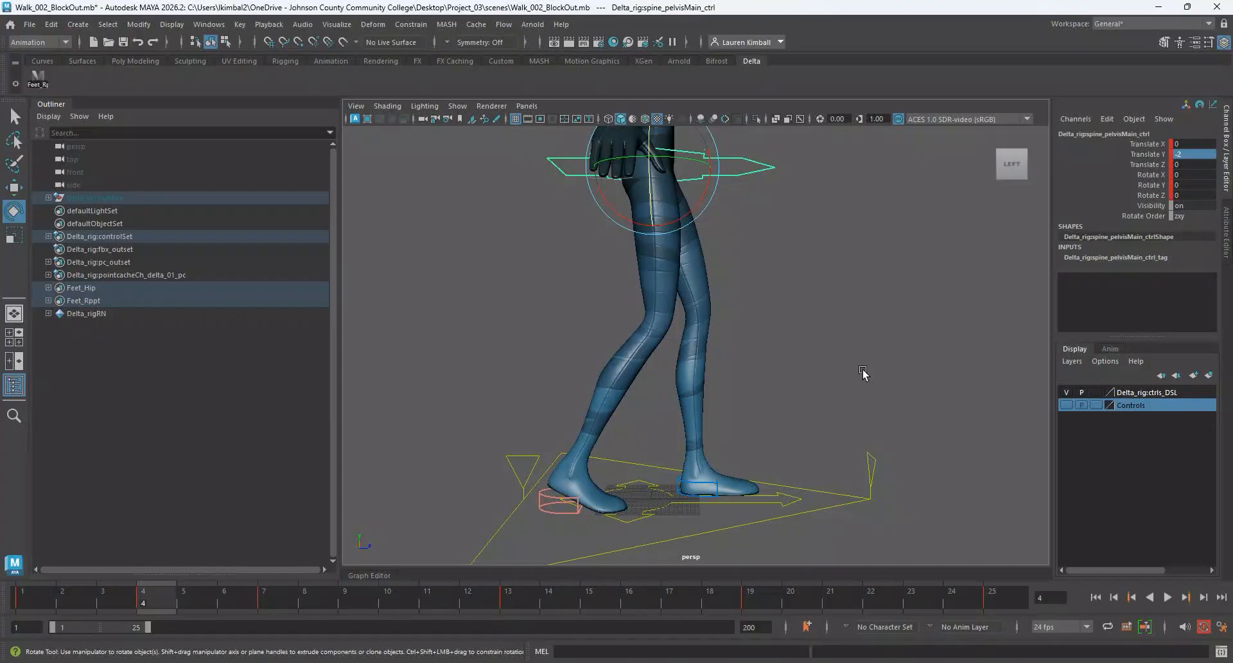
scroll(722, 472, "up", 2)
middle_click_drag(752, 496, 830, 421, "alt")
scroll(796, 429, "down", 1)
scroll(793, 440, "up", 2)
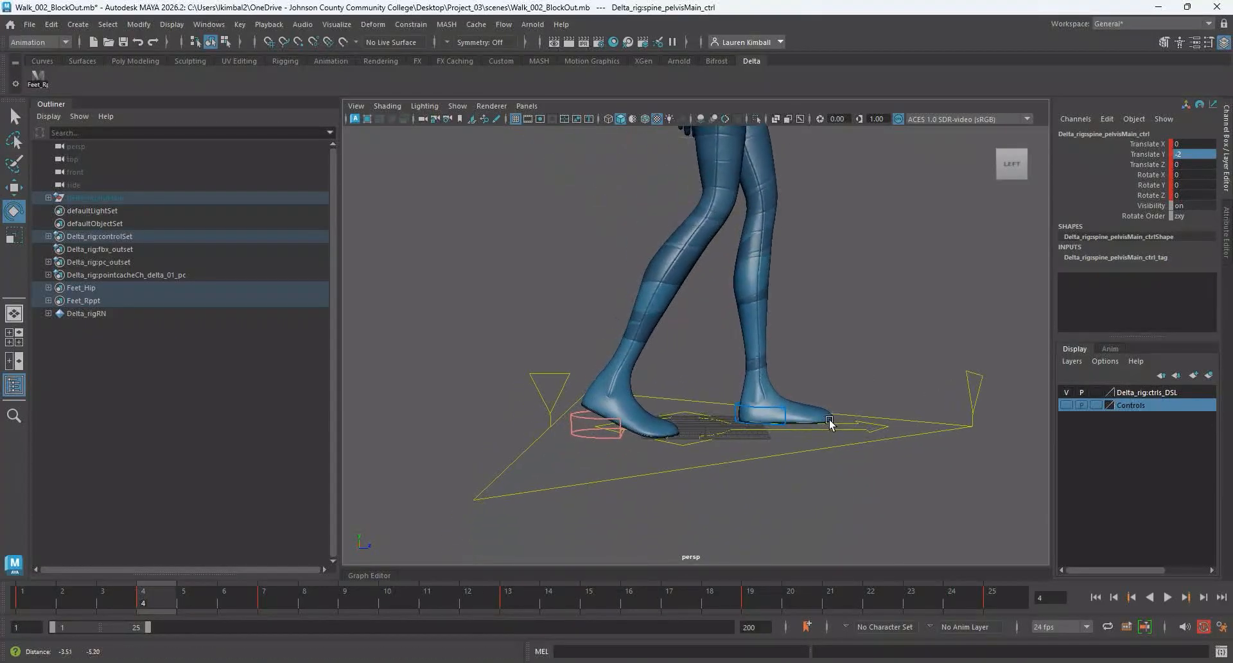
scroll(466, 474, "up", 2)
middle_click_drag(470, 423, 450, 411, "alt")
scroll(450, 411, "down", 2)
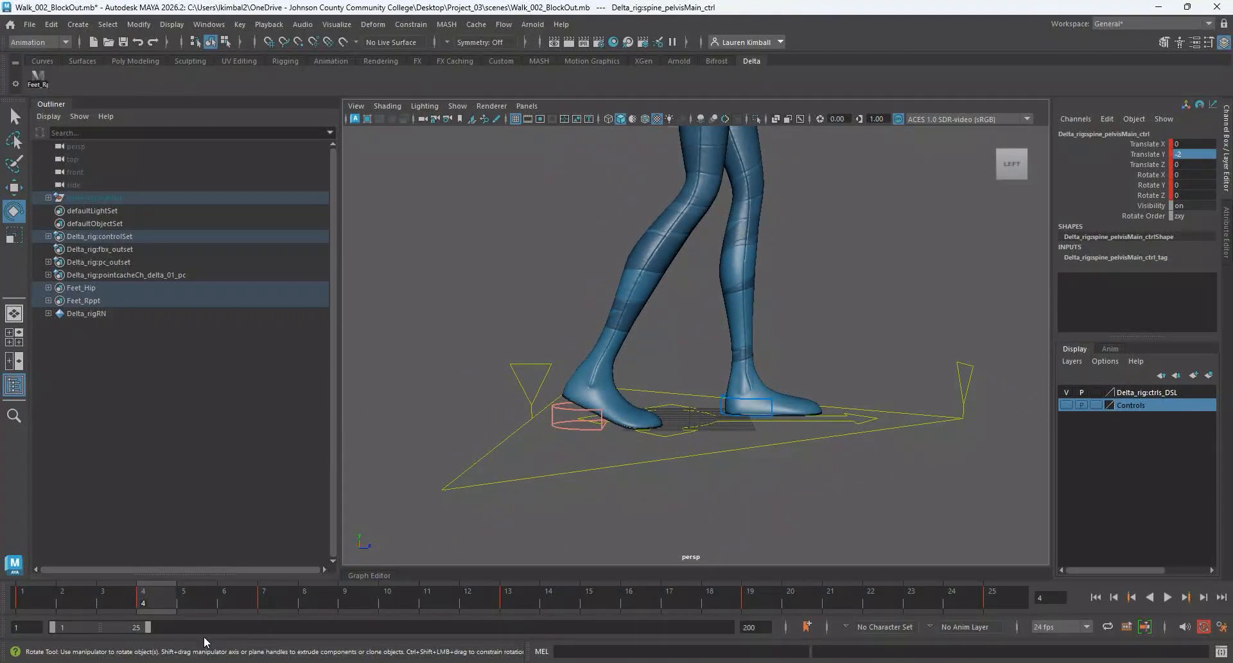
Compare the leg poses at frames 1, 7 and 4.
left_click(28, 590)
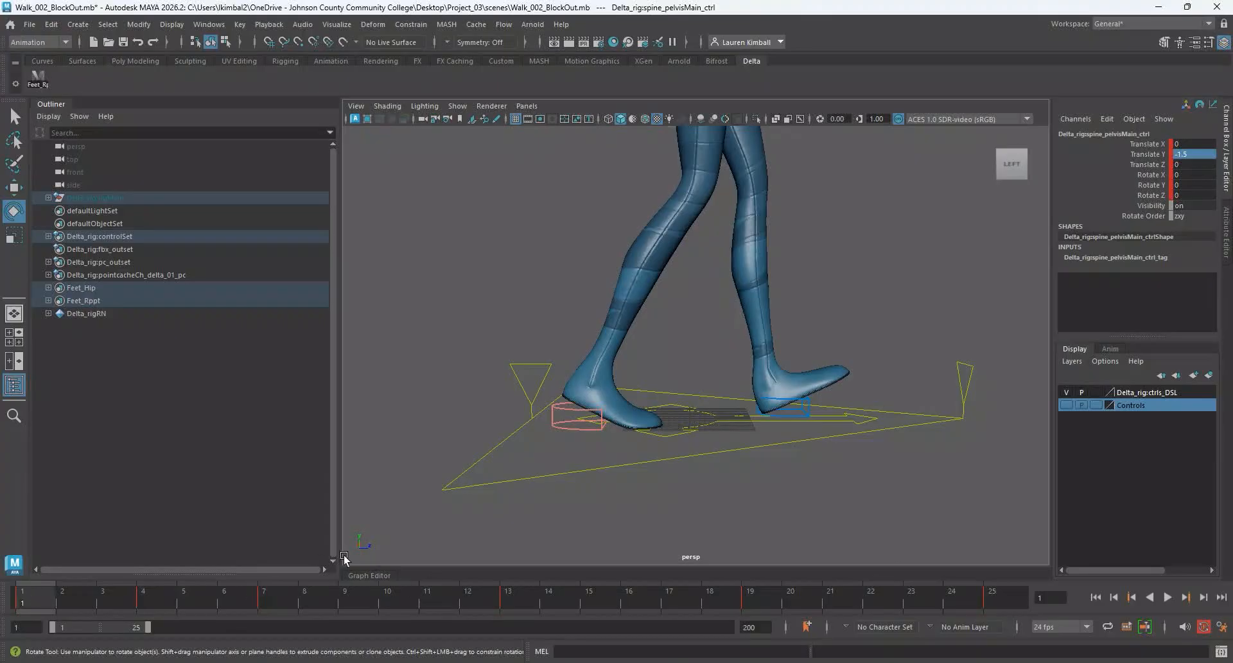
left_click(267, 596)
left_click(37, 595)
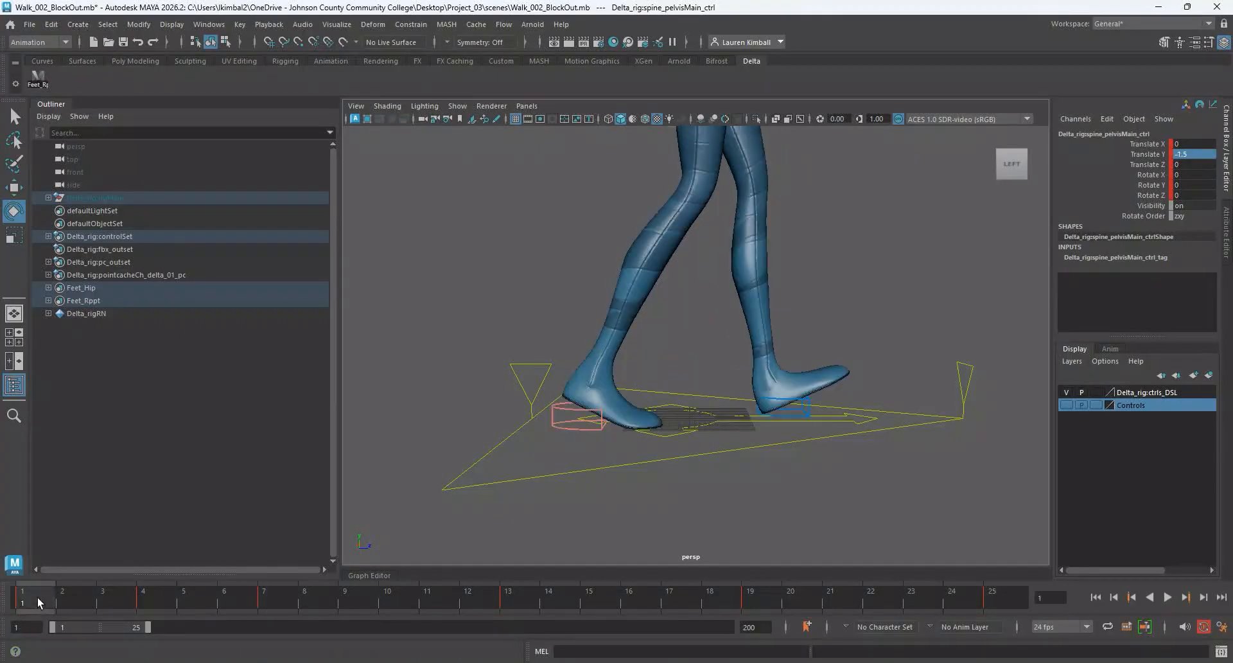
left_click_drag(148, 592, 167, 615)
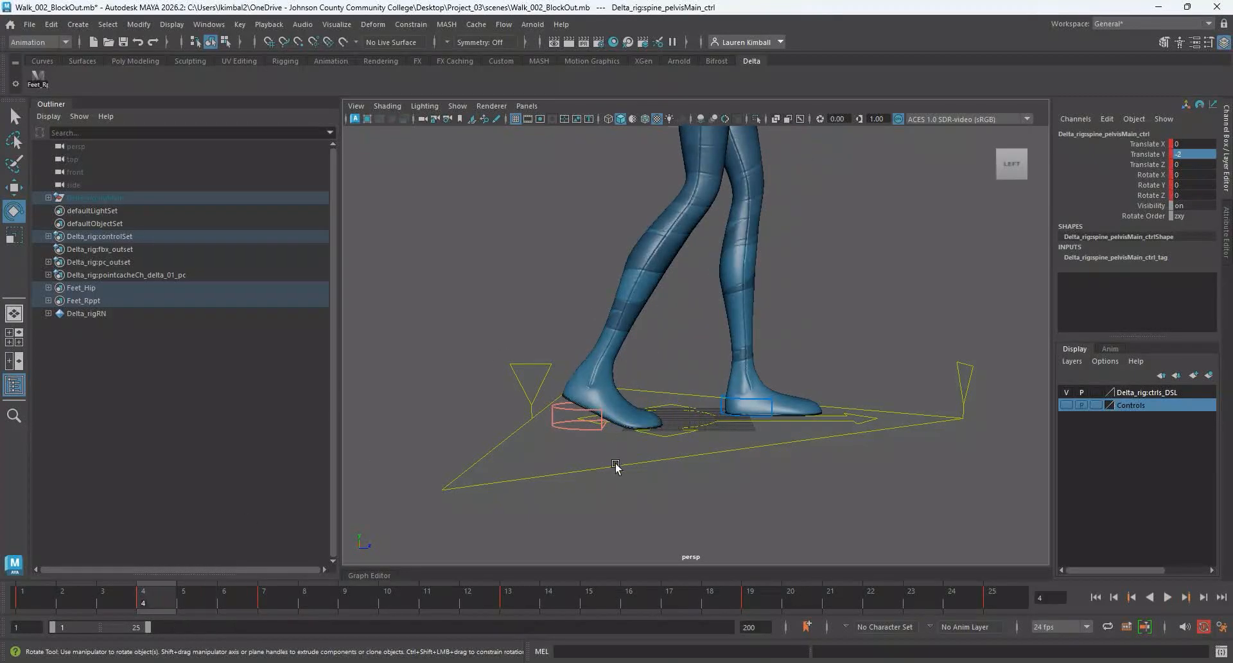
Set the right foot control's Ball Roll to 0 at frame 4.
left_click(578, 422)
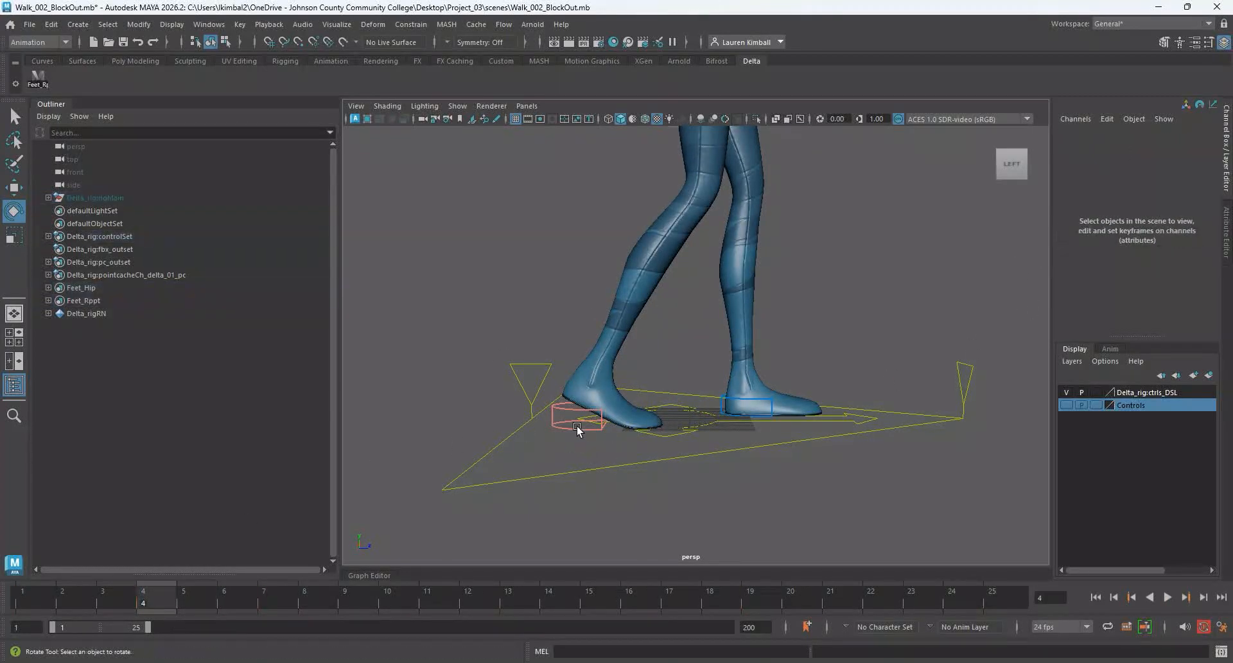
left_click(1188, 258)
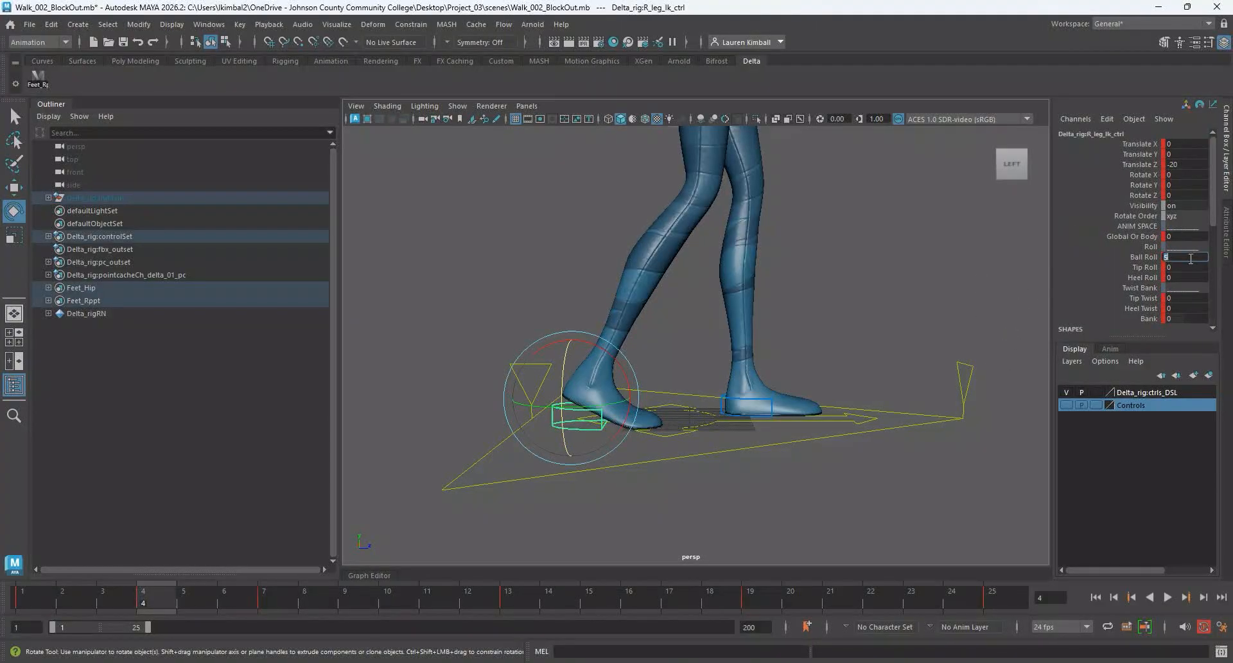
type("0")
key("Return")
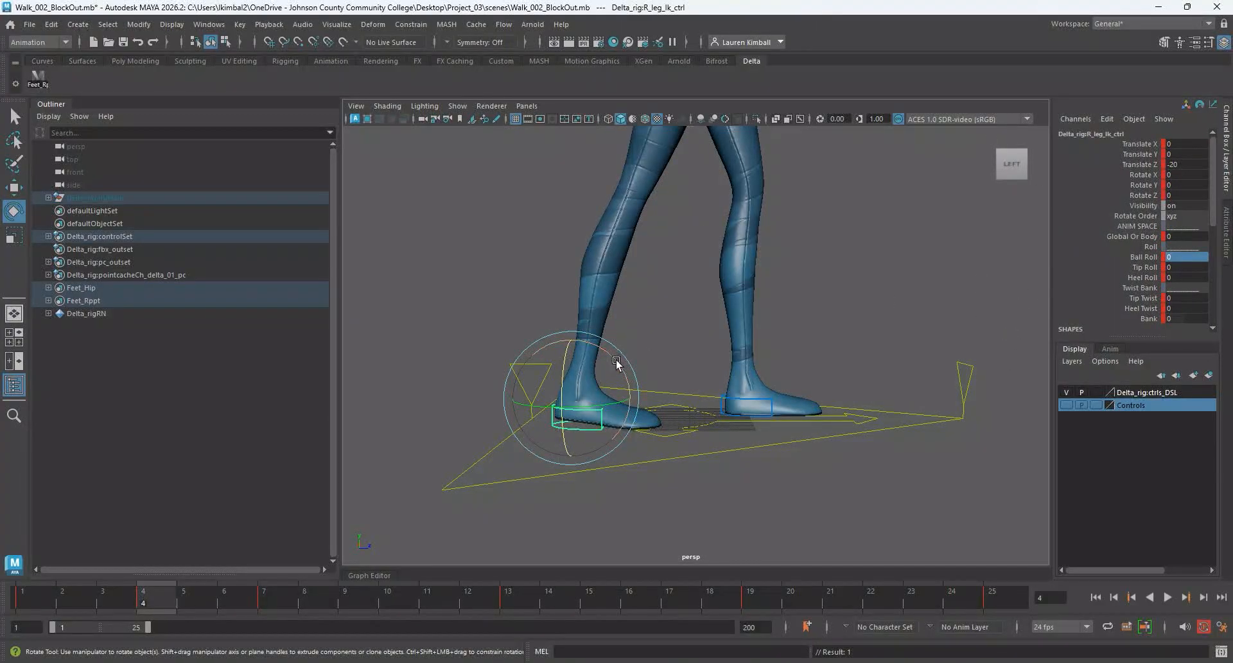
Pitch the right foot control about 24 degrees in X and raise it about 10 units at frame 4, then check it in playback.
left_click_drag(623, 357, 634, 384)
mouse_move(585, 357)
left_mouse_down()
mouse_move(606, 324)
mouse_move(606, 355)
left_mouse_up()
key("alt+v")
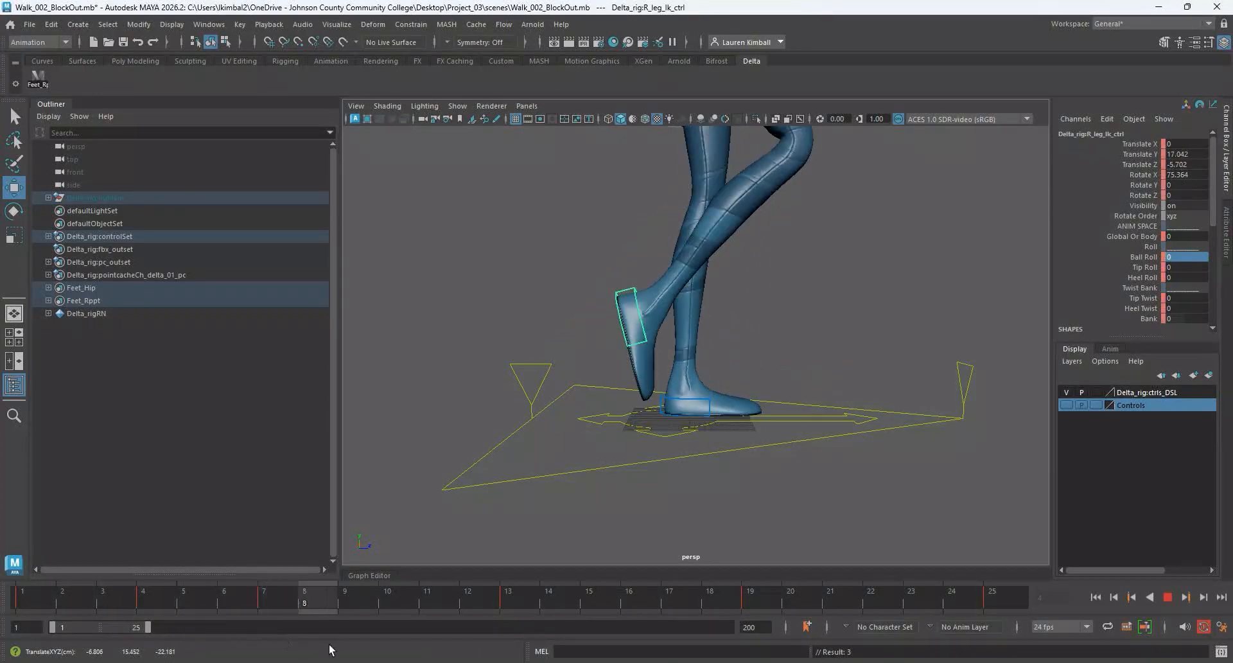
key("Escape")
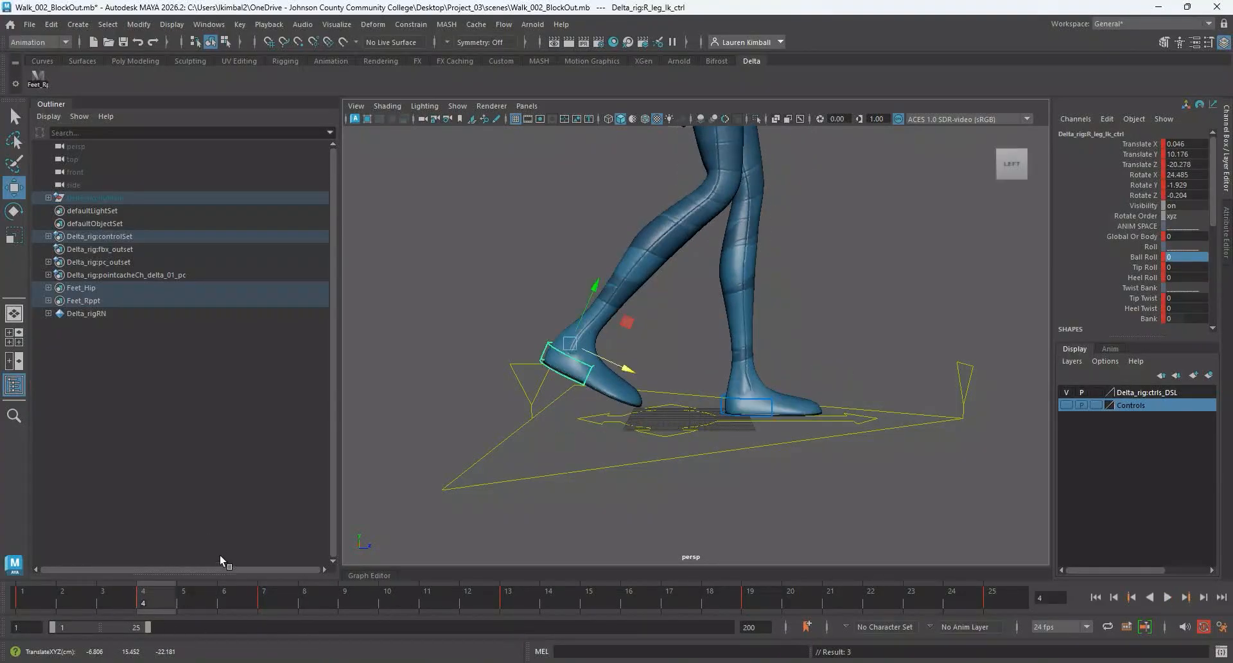
Generate a motion trail for the right foot control, starting from frame 1.
left_click(23, 602)
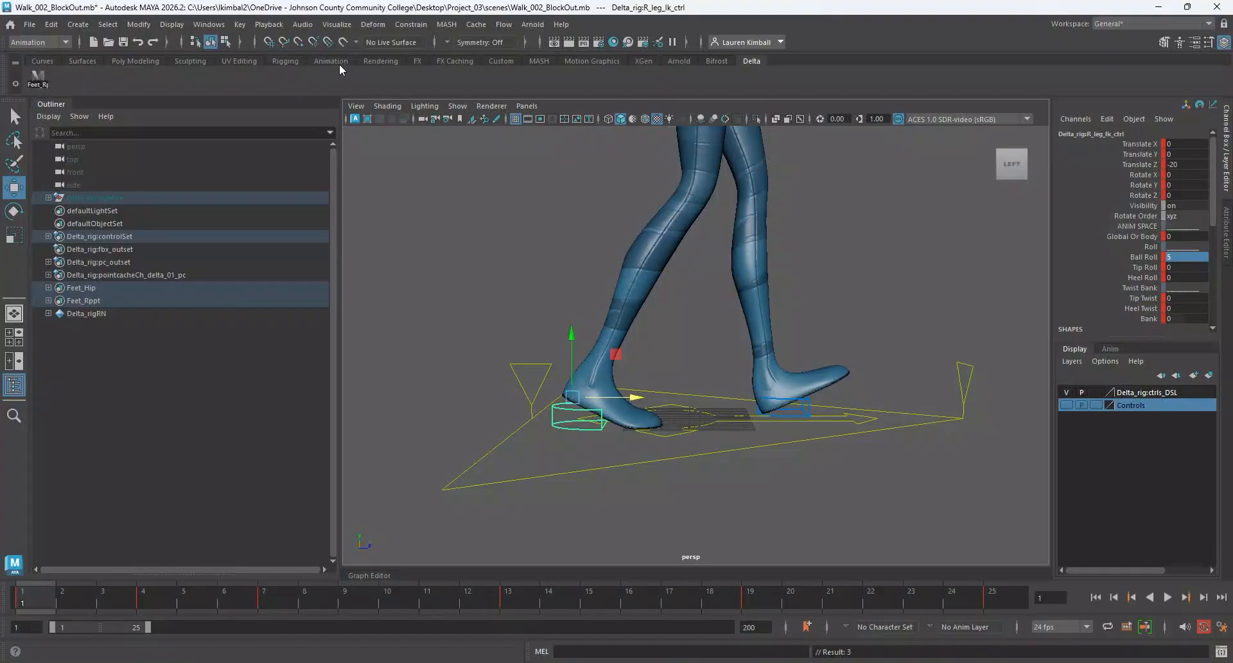
left_click(330, 61)
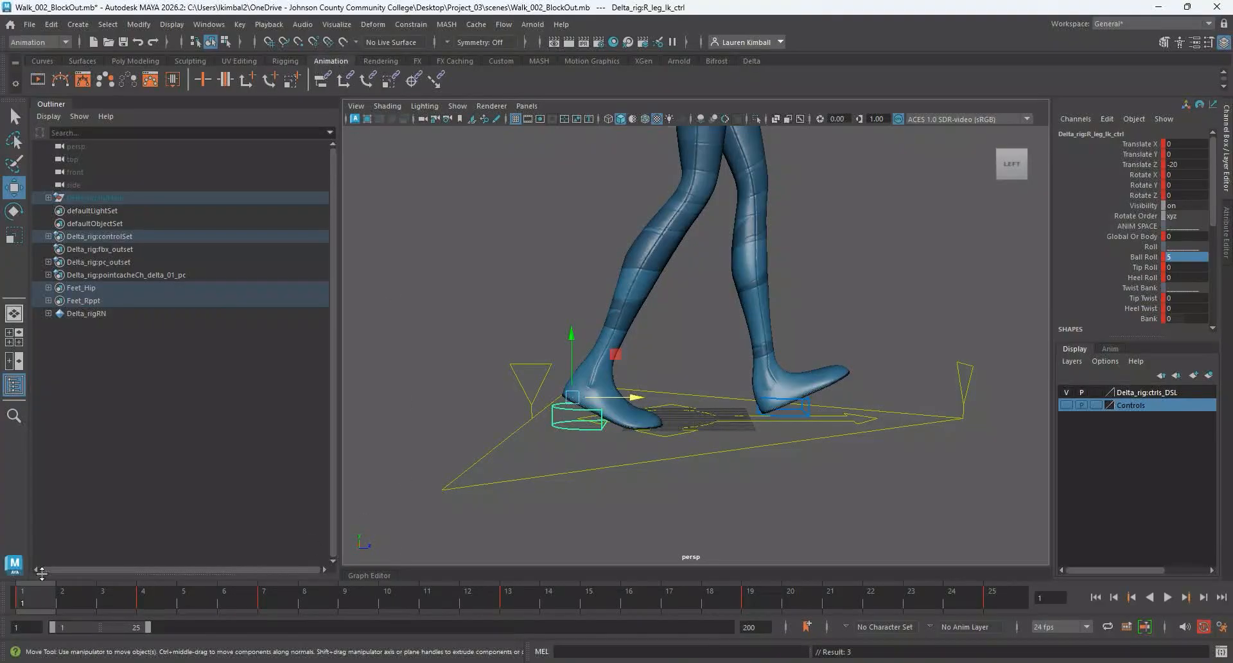
mouse_move(21, 598)
left_mouse_down()
mouse_move(294, 595)
mouse_move(28, 609)
mouse_move(336, 609)
mouse_move(23, 606)
left_mouse_up()
left_click(59, 81)
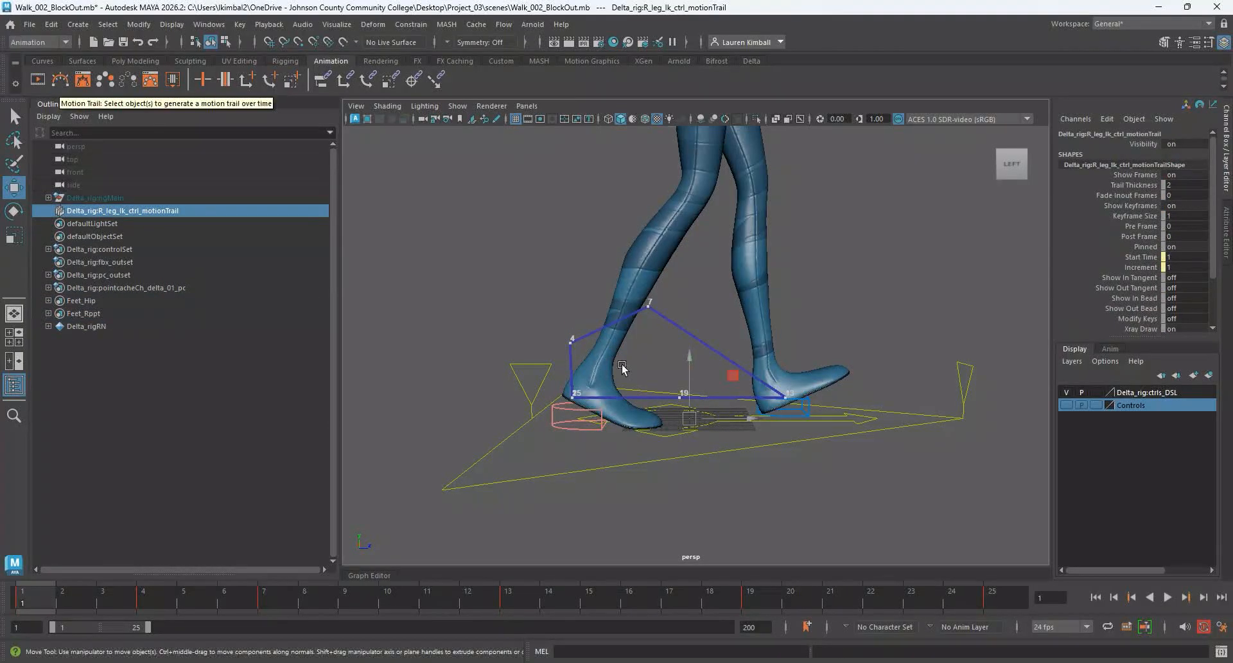
At frame 4, move the right foot IK control backward and slightly down to about Translate Y 10.378 and Translate Z -23.486.
left_click_drag(557, 308, 549, 337, "alt")
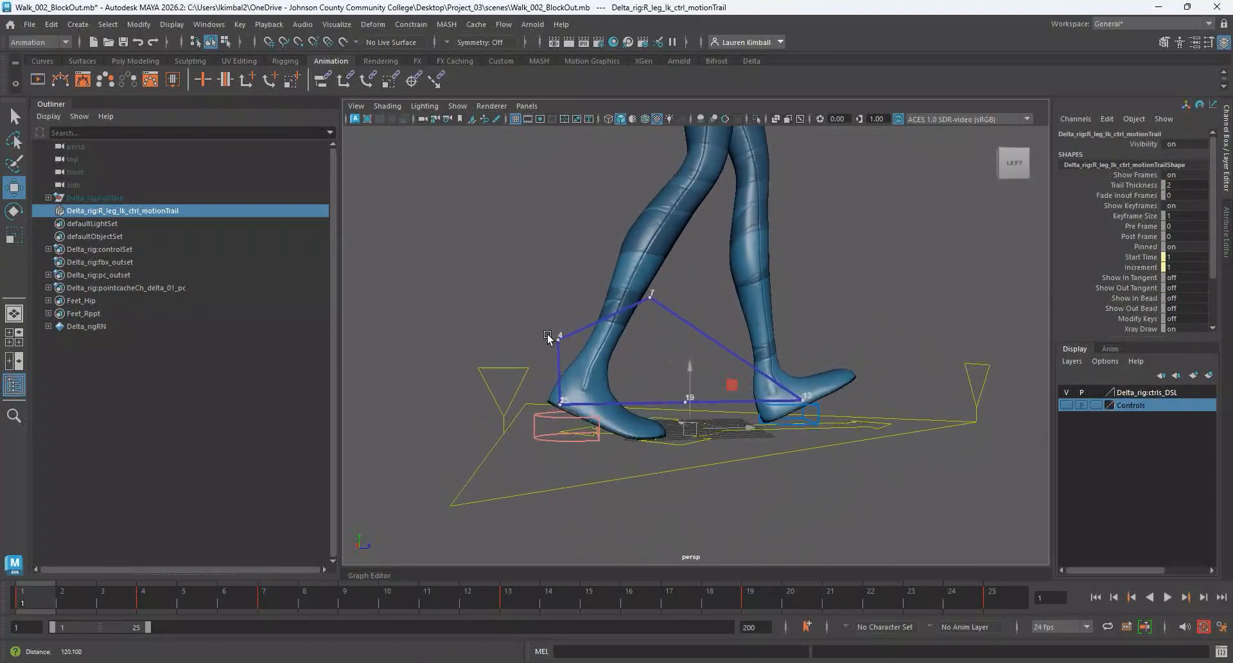
key("alt+v")
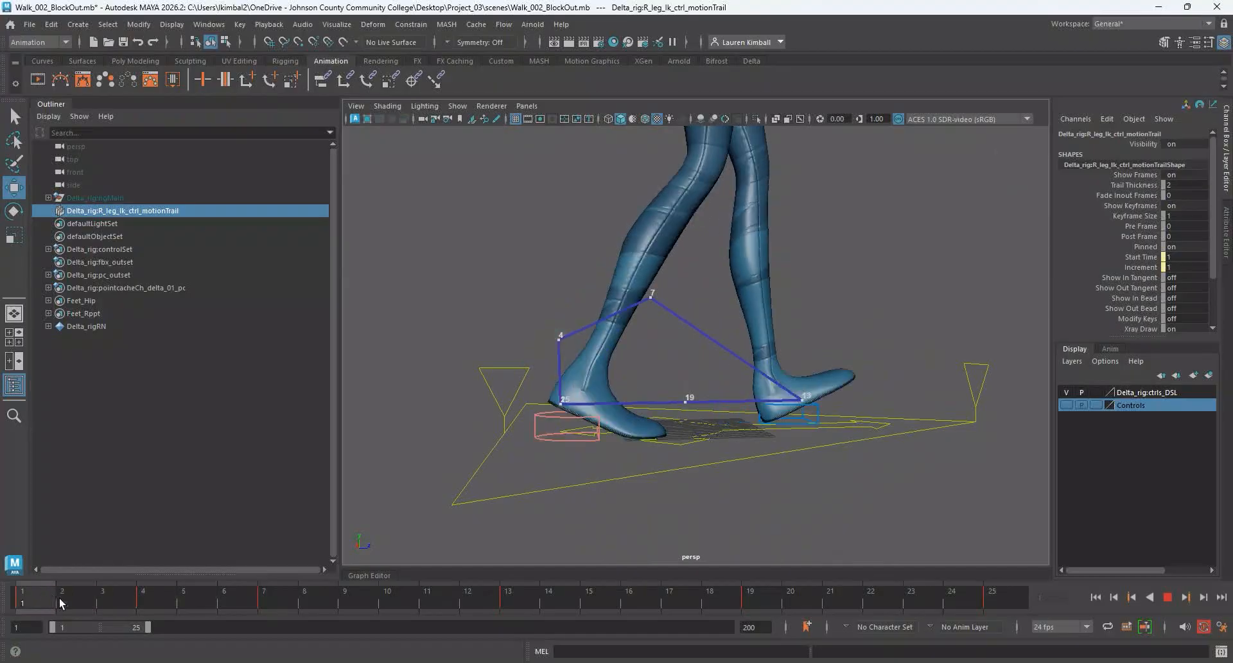
left_click(163, 599)
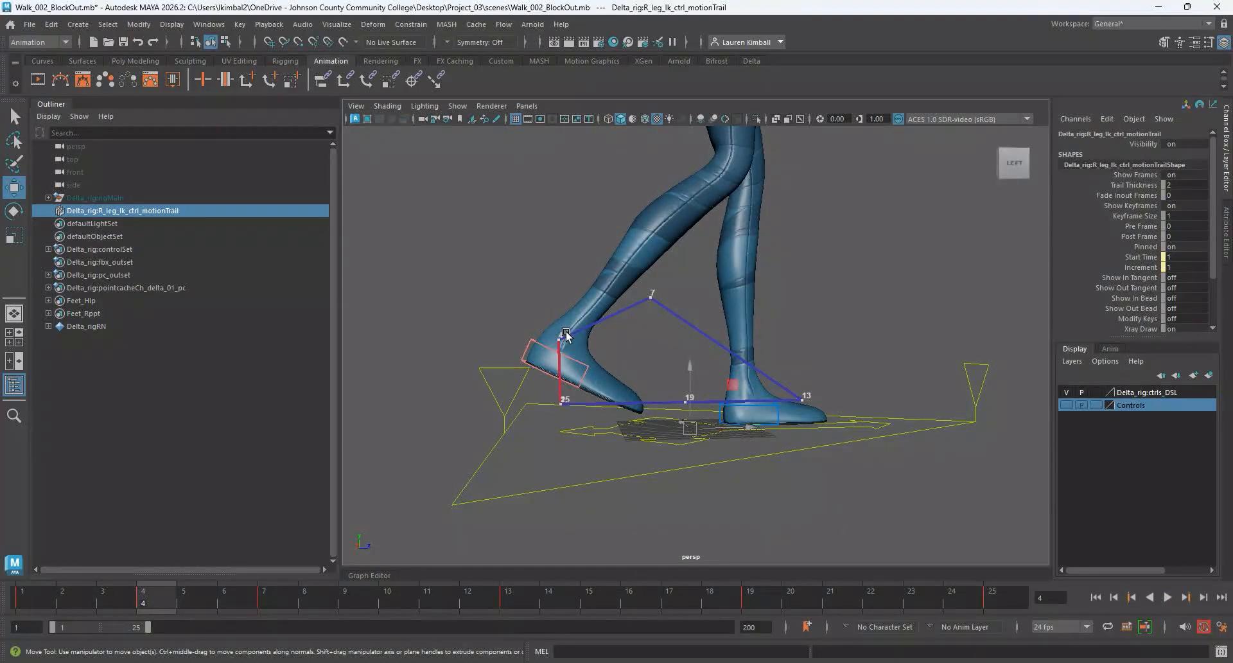
left_click(532, 351)
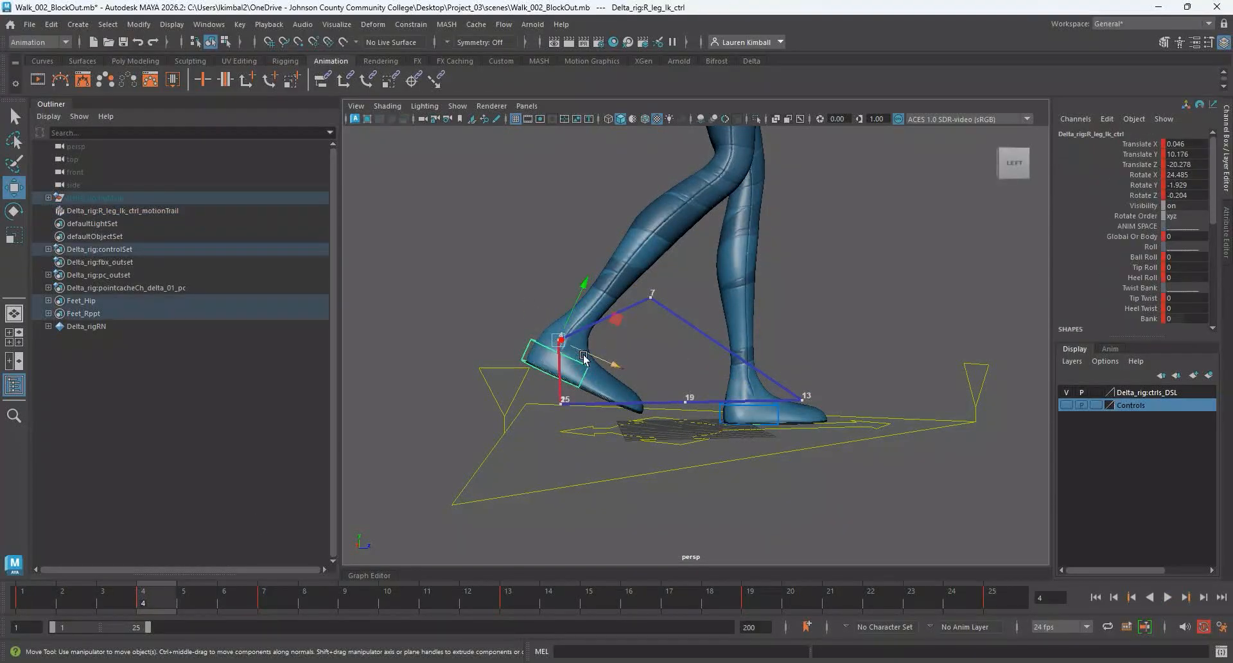
left_click_drag(598, 364, 579, 358)
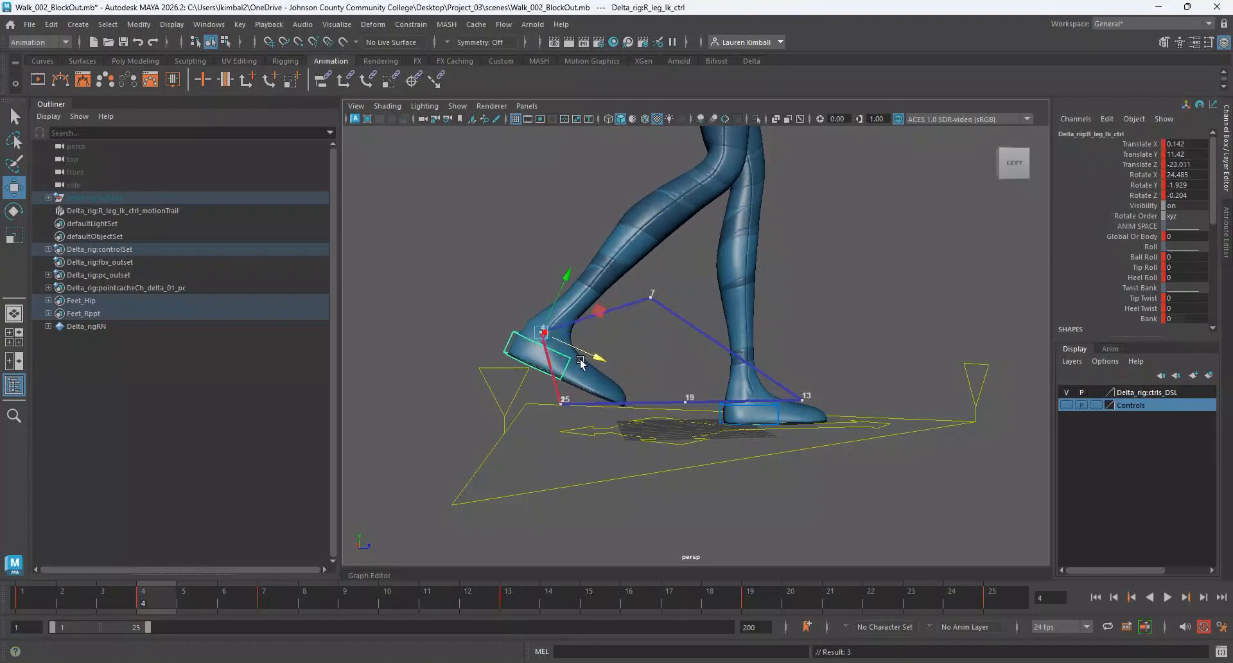
left_click_drag(566, 274, 562, 281)
left_click_drag(140, 602, 223, 581)
left_click(145, 597)
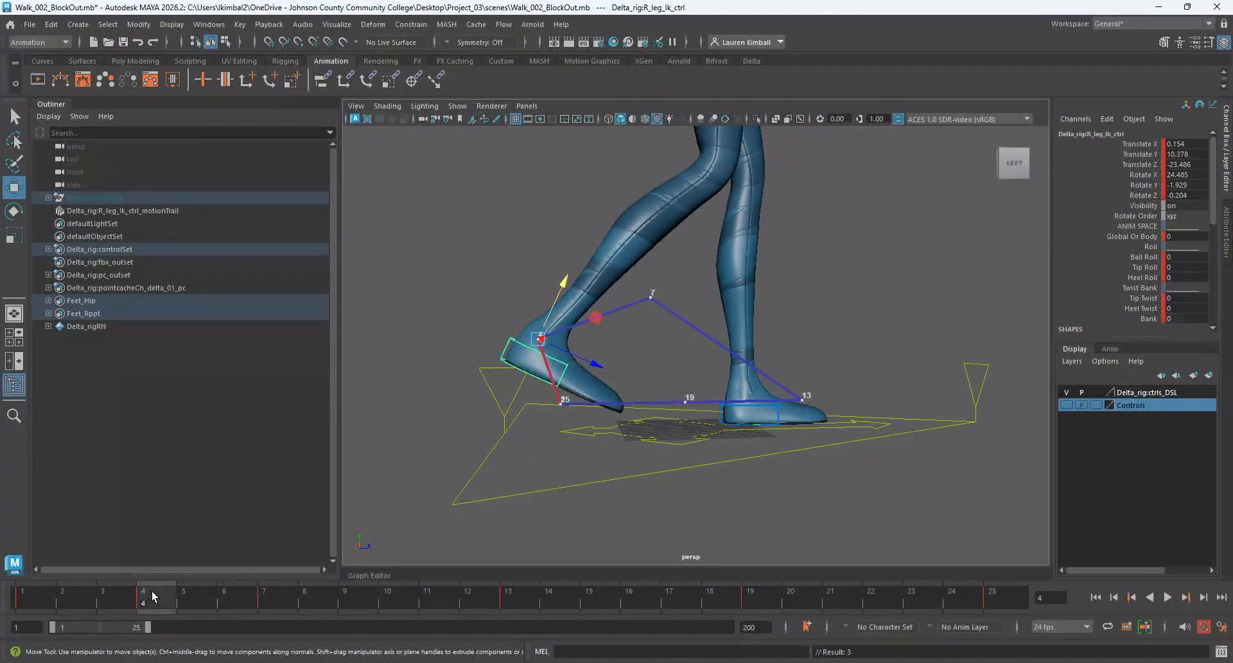
Rotate the right foot IK control at frame 4 to about Rotate X 46.19 and check the motion toward frame 7.
key("e")
left_click_drag(597, 328, 514, 436)
key("alt+v")
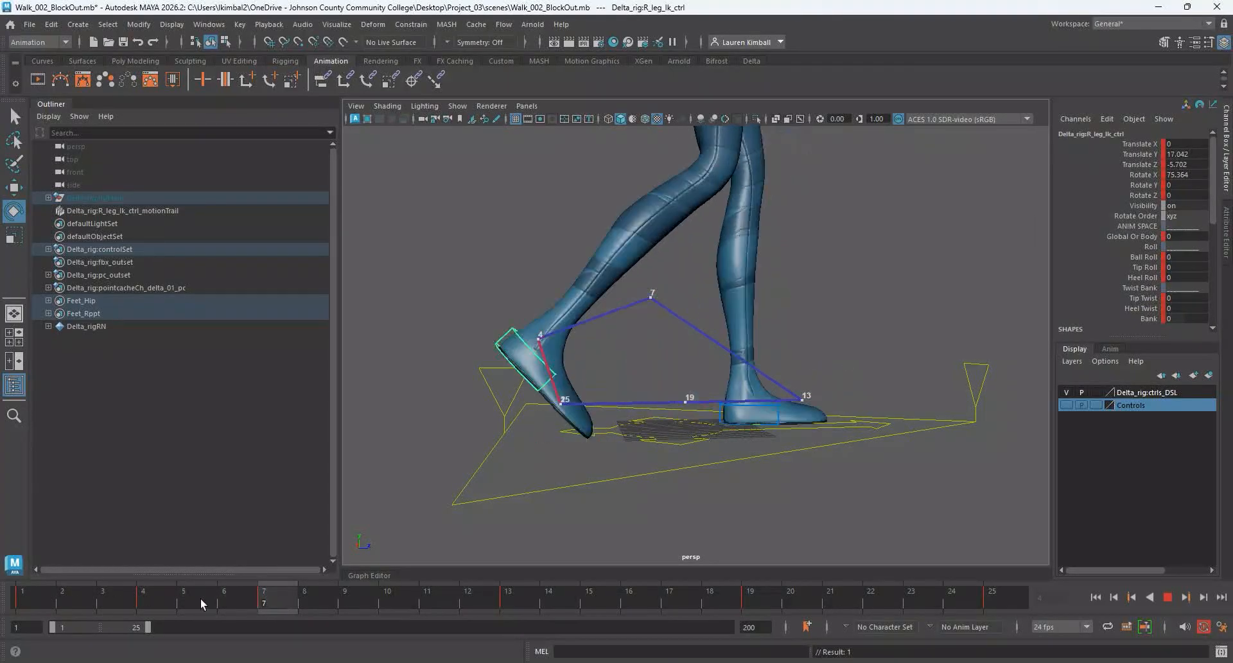
left_click(262, 585)
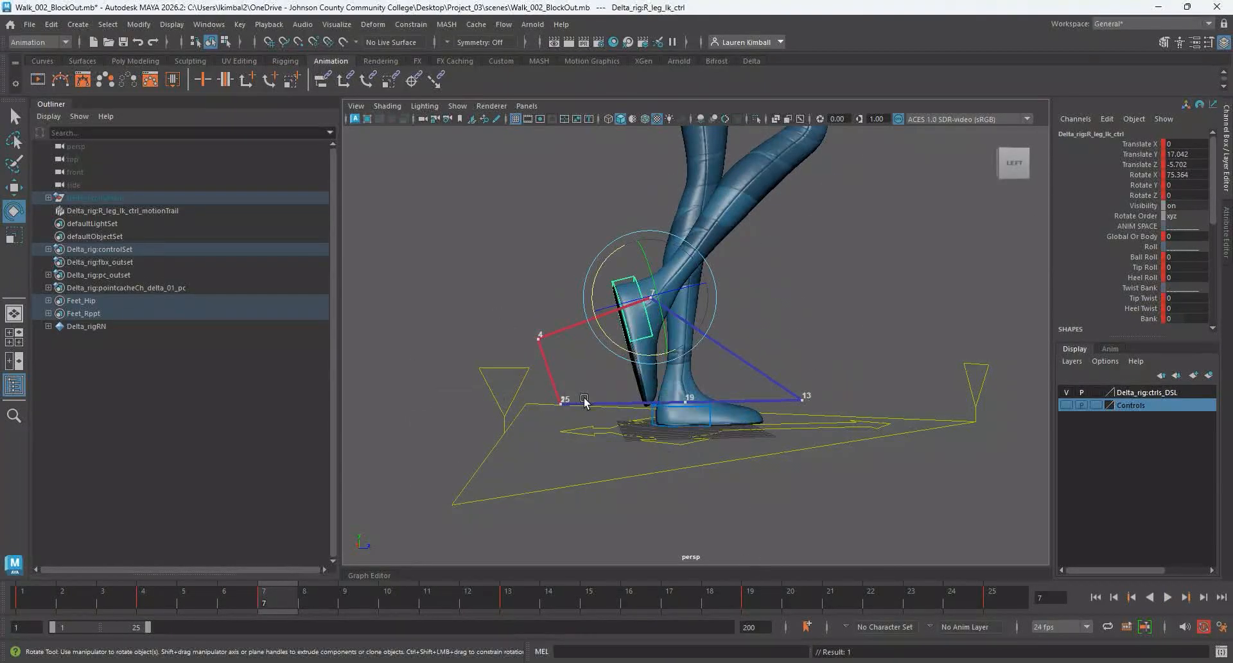
In the side view, nudge the right foot control at frame 4 to about Translate Y 10.747 and Translate Z -23.564.
key("space")
key("space")
scroll(619, 541, "up", 6)
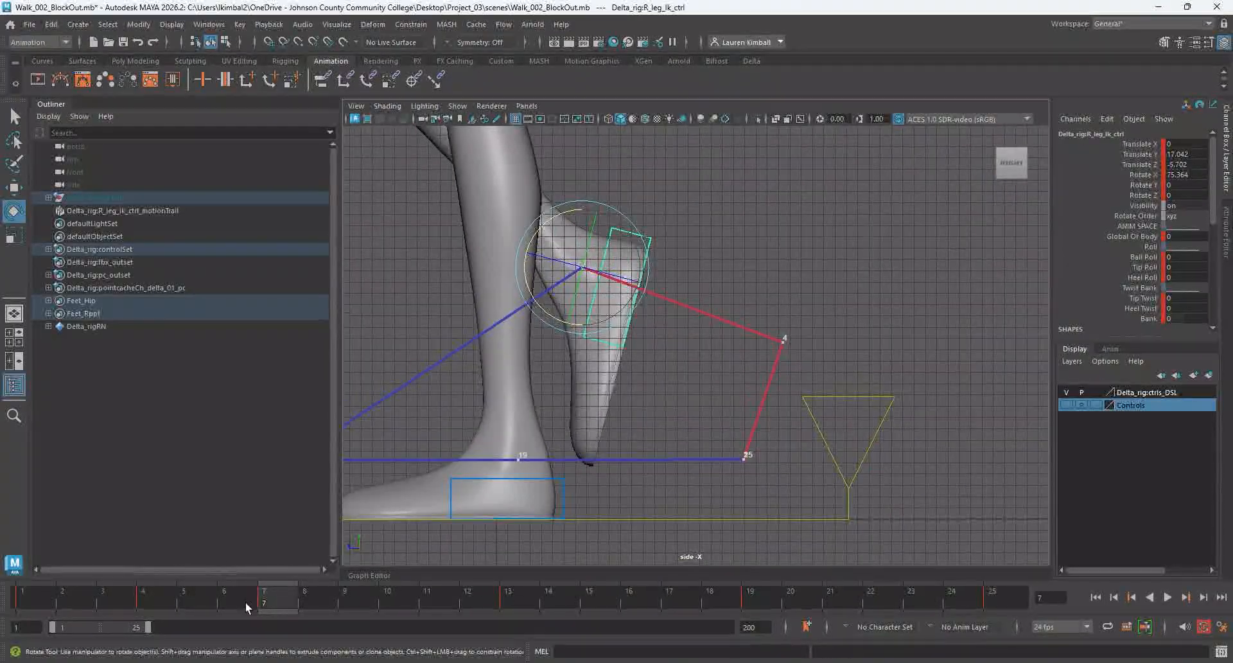
left_click_drag(247, 606, 147, 618)
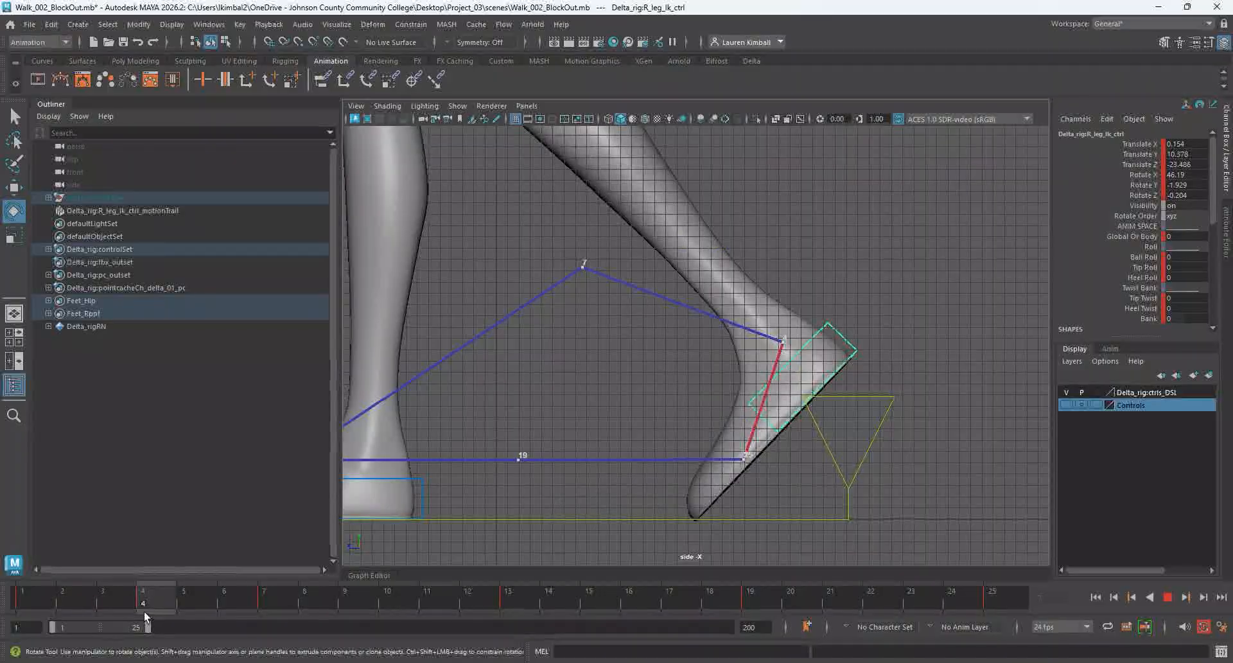
scroll(770, 449, "up", 6)
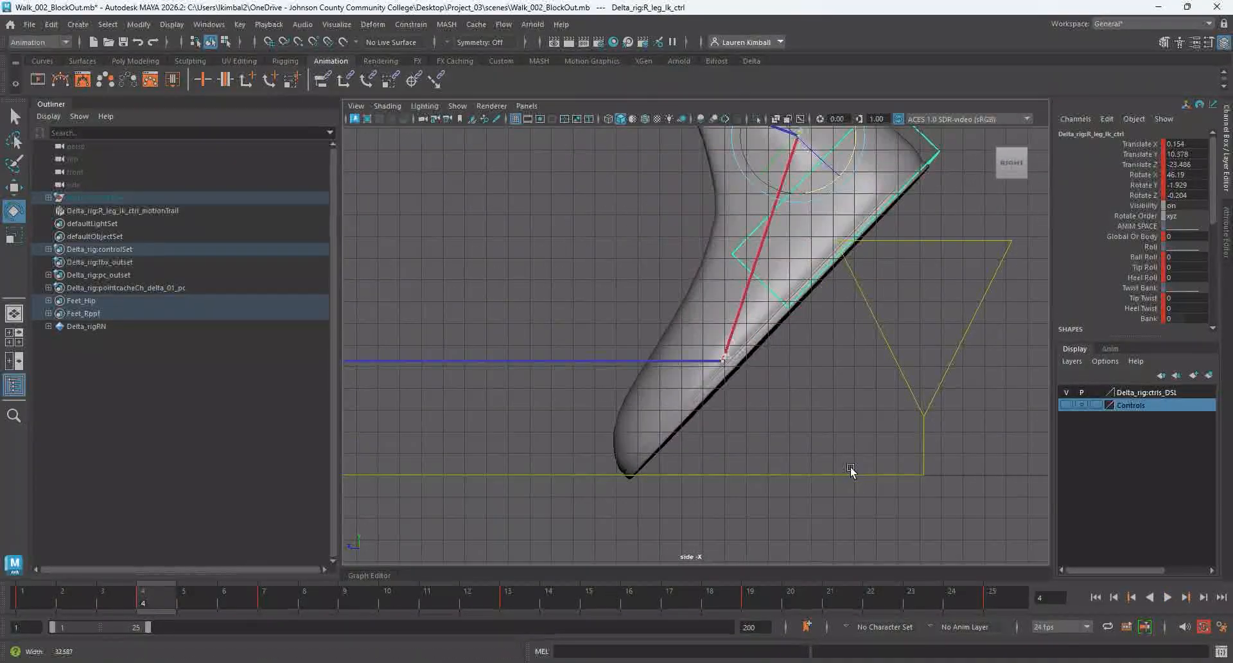
scroll(787, 454, "down", 2)
middle_click_drag(788, 454, 767, 529, "alt")
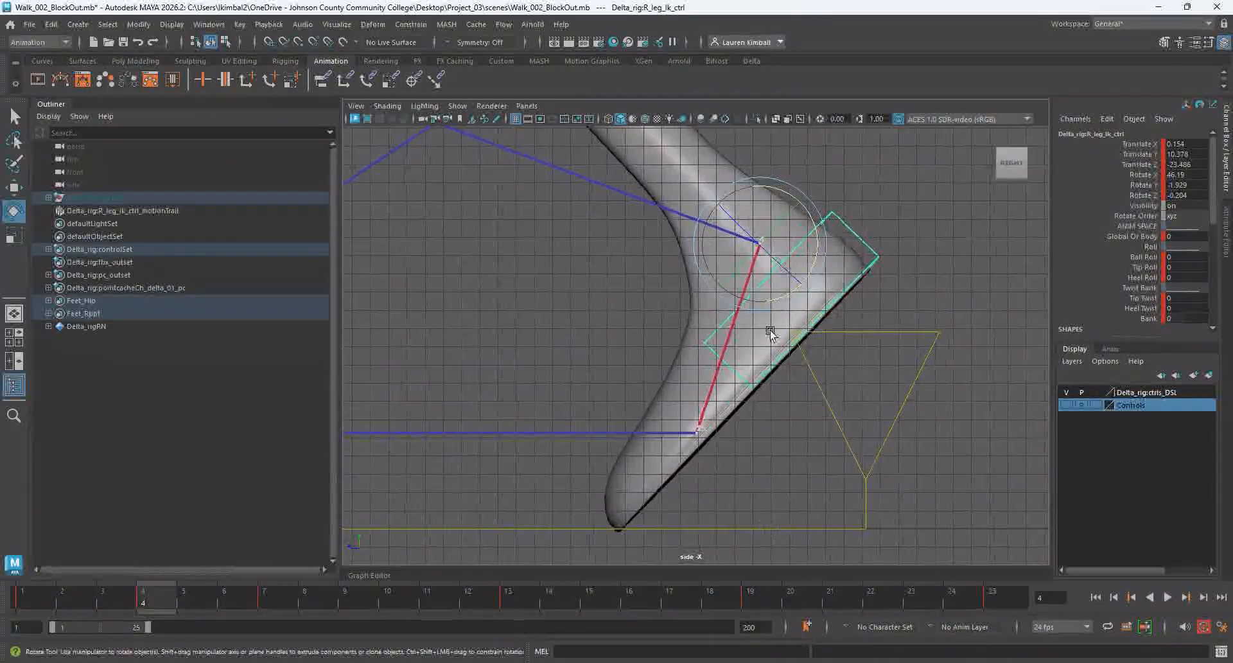
key("w")
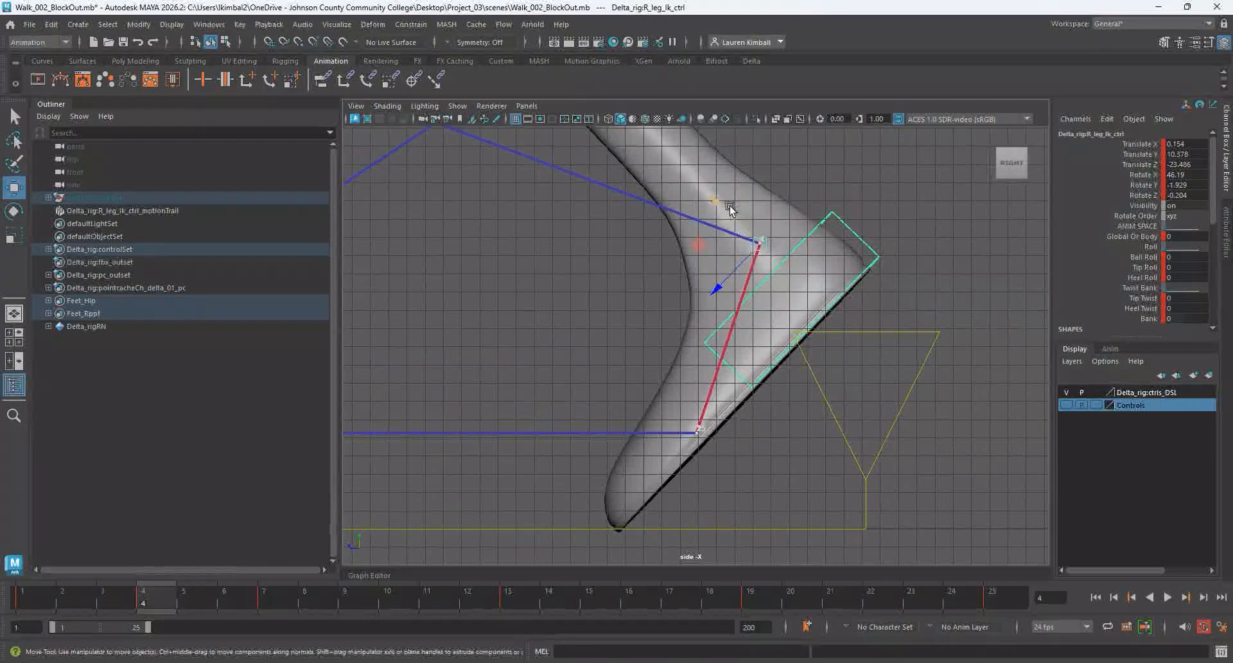
left_click_drag(722, 203, 720, 201)
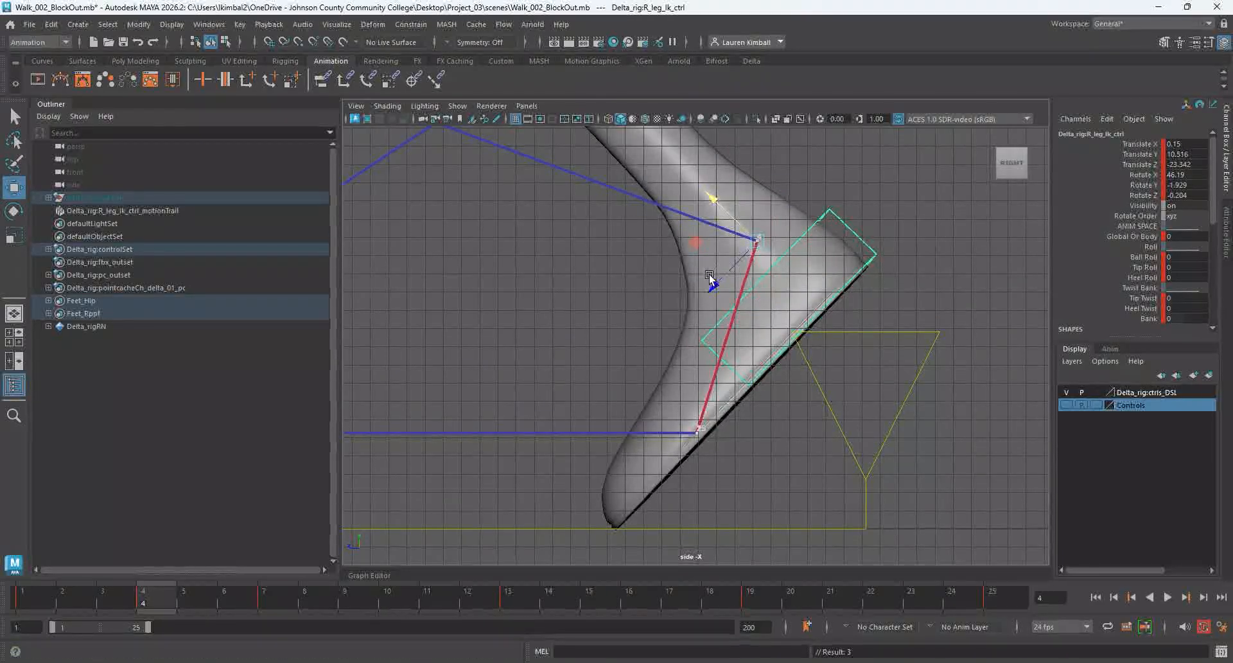
left_click_drag(714, 285, 718, 281)
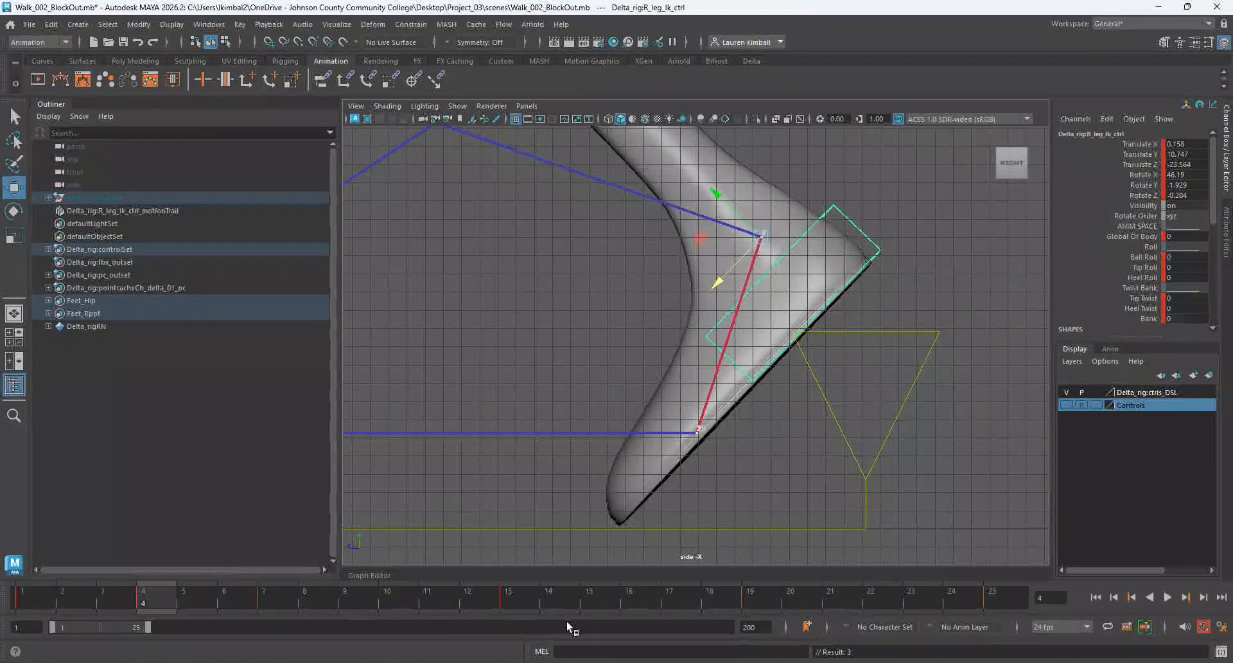
Review the right foot's path along the motion trail in the side view, starting from frame 1.
key("alt+v")
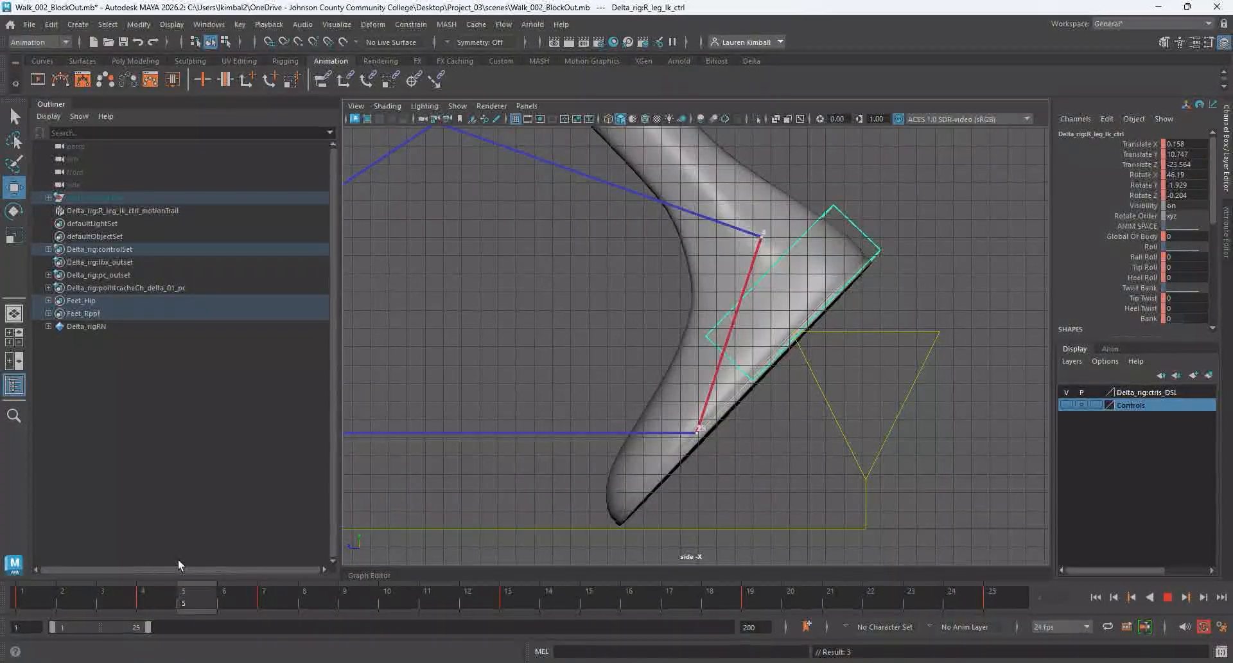
left_click(23, 590)
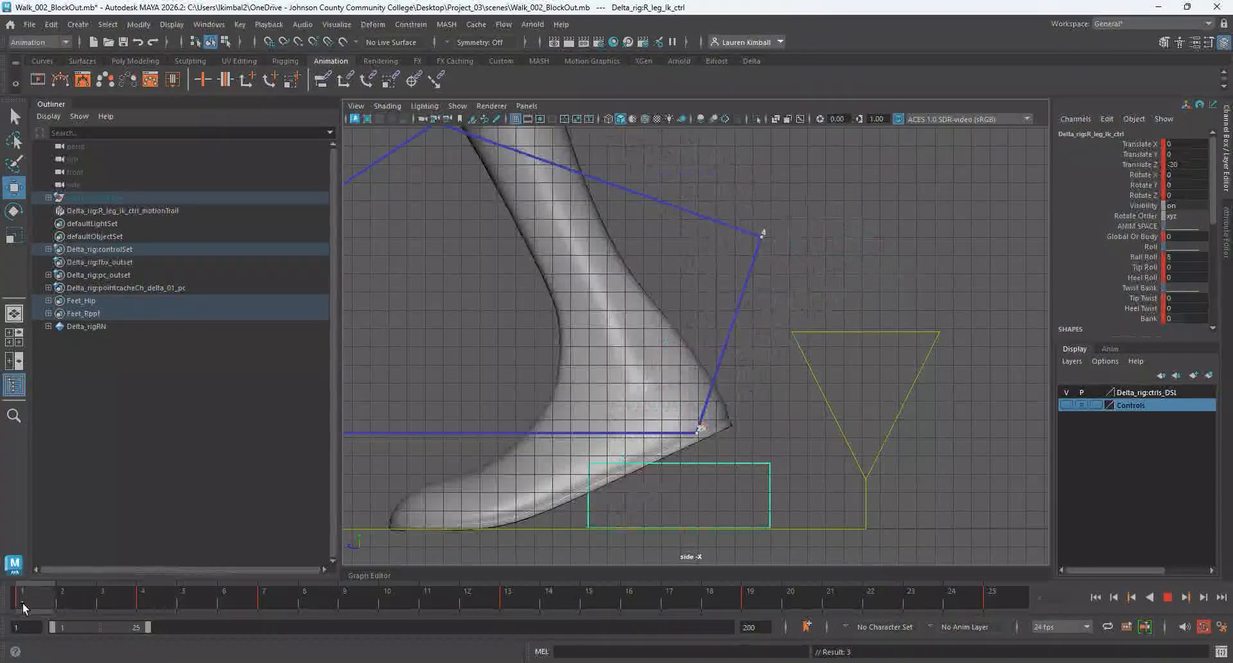
right_click_drag(681, 452, 443, 406, "alt")
left_click_drag(443, 406, 611, 411, "alt")
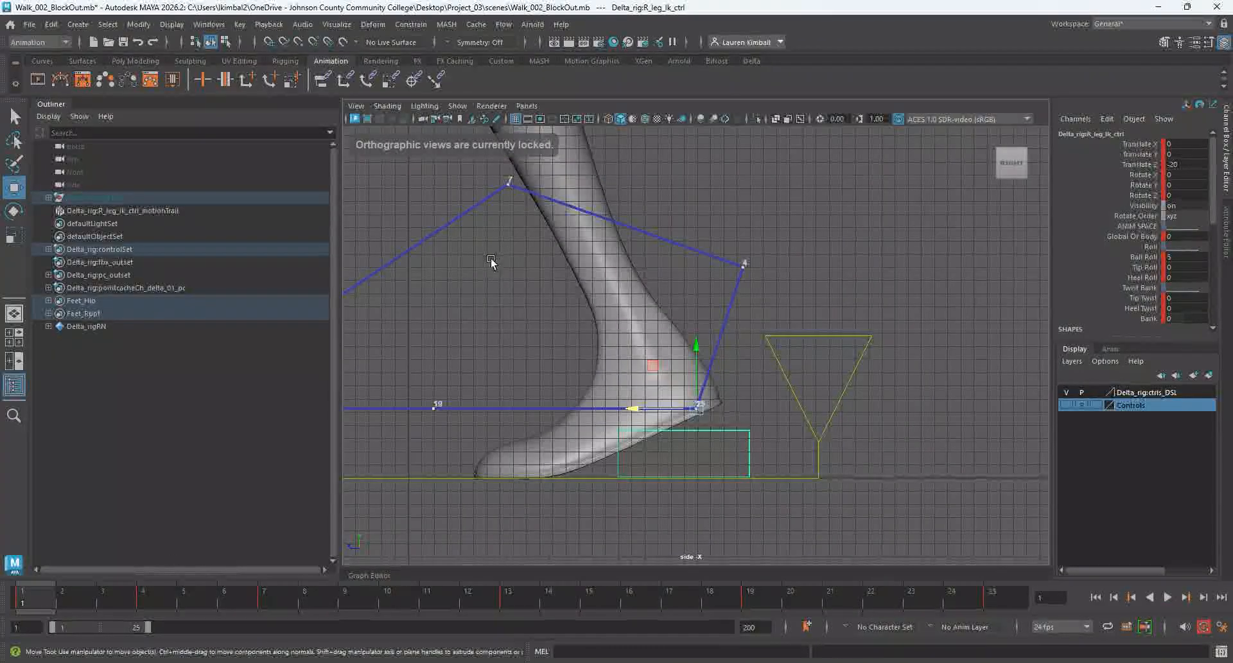
key("alt+v")
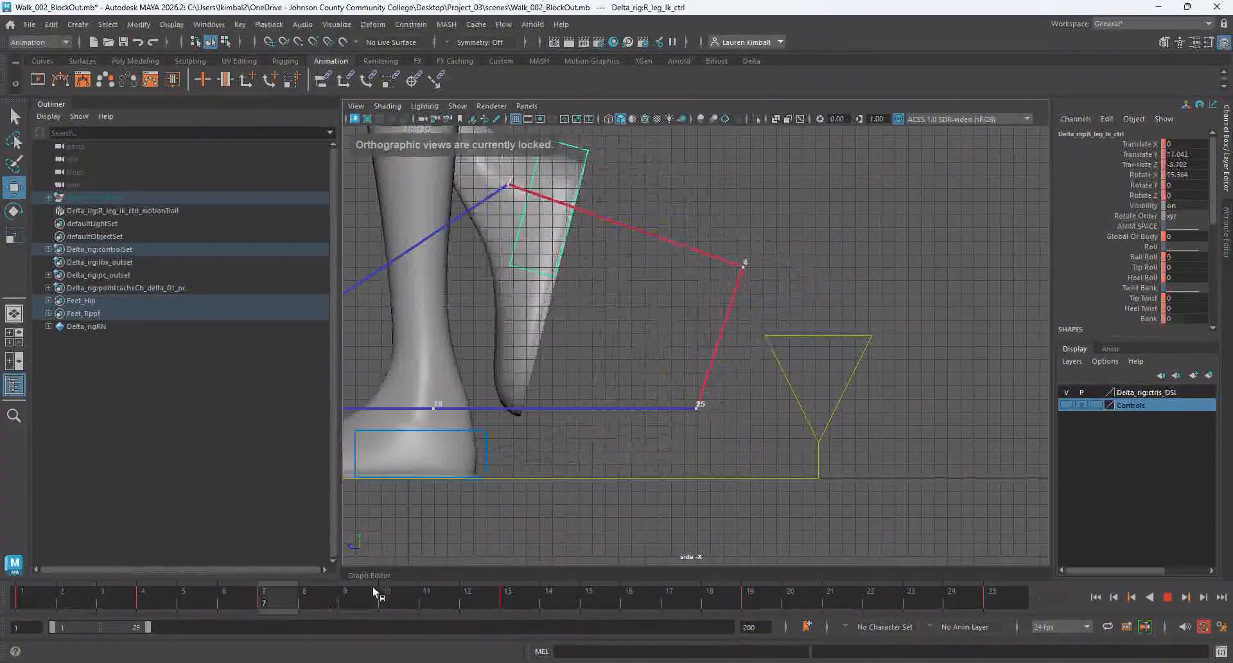
left_click(39, 602)
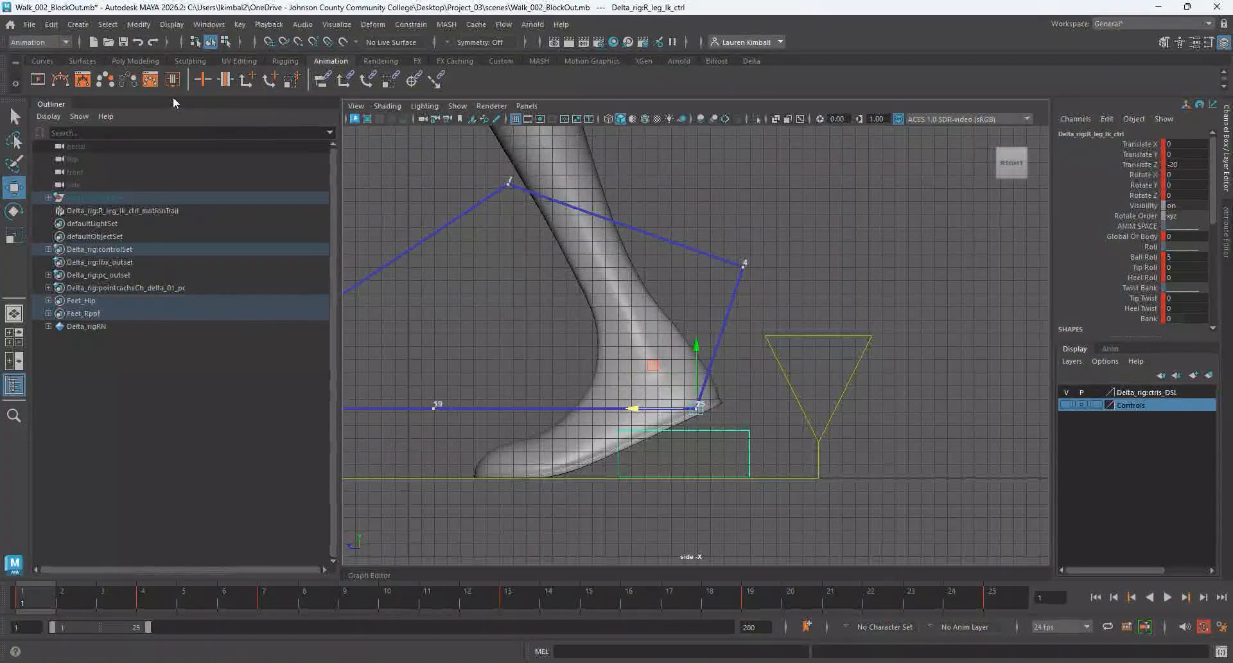
Delete all motion trails from the scene and play back the walk in the perspective view.
left_click(83, 86)
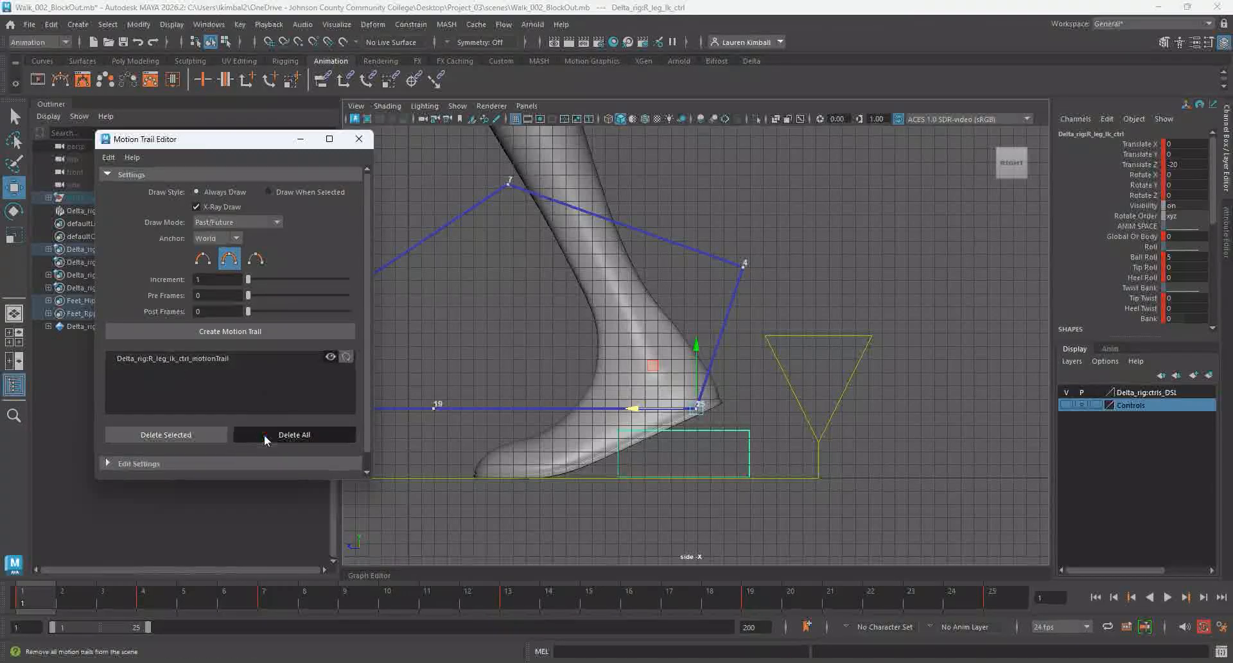
left_click(341, 434)
left_click(358, 138)
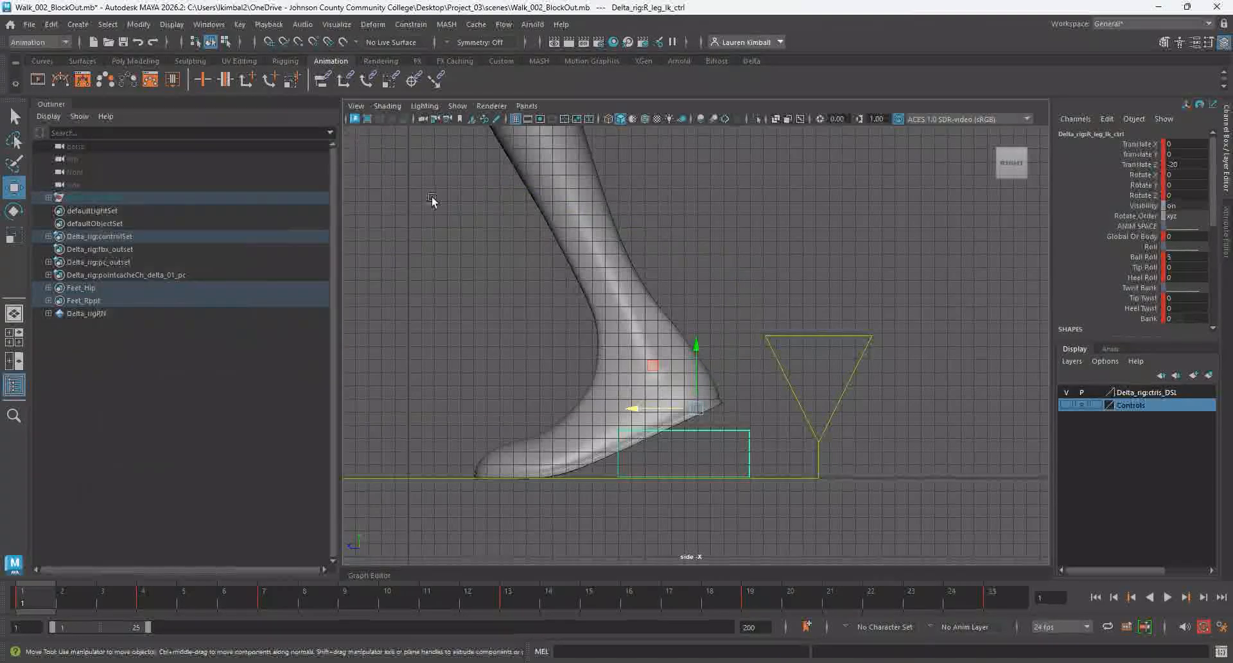
key("space")
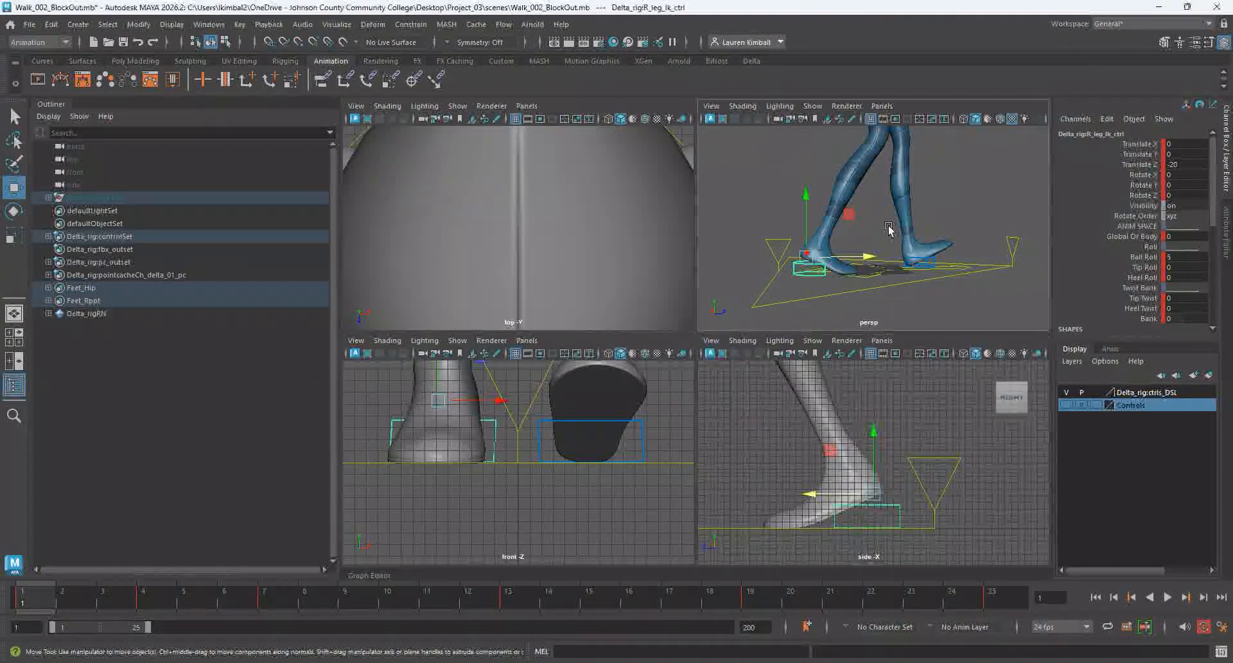
key("space")
key("alt+v")
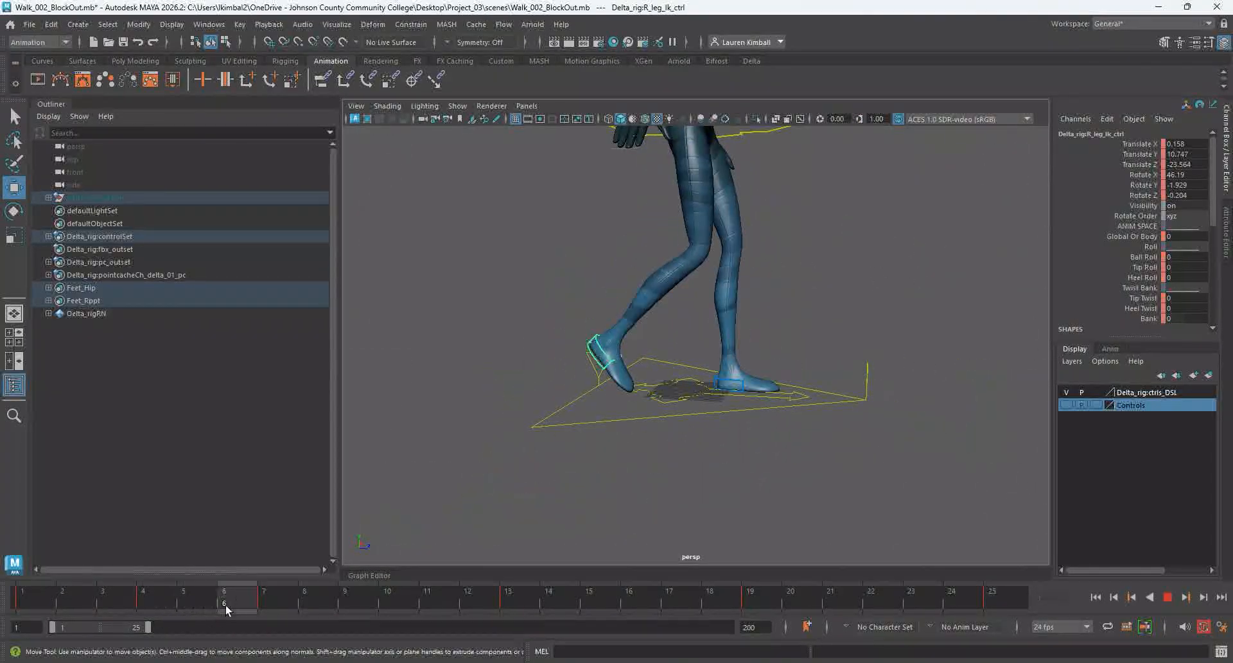
key("Escape")
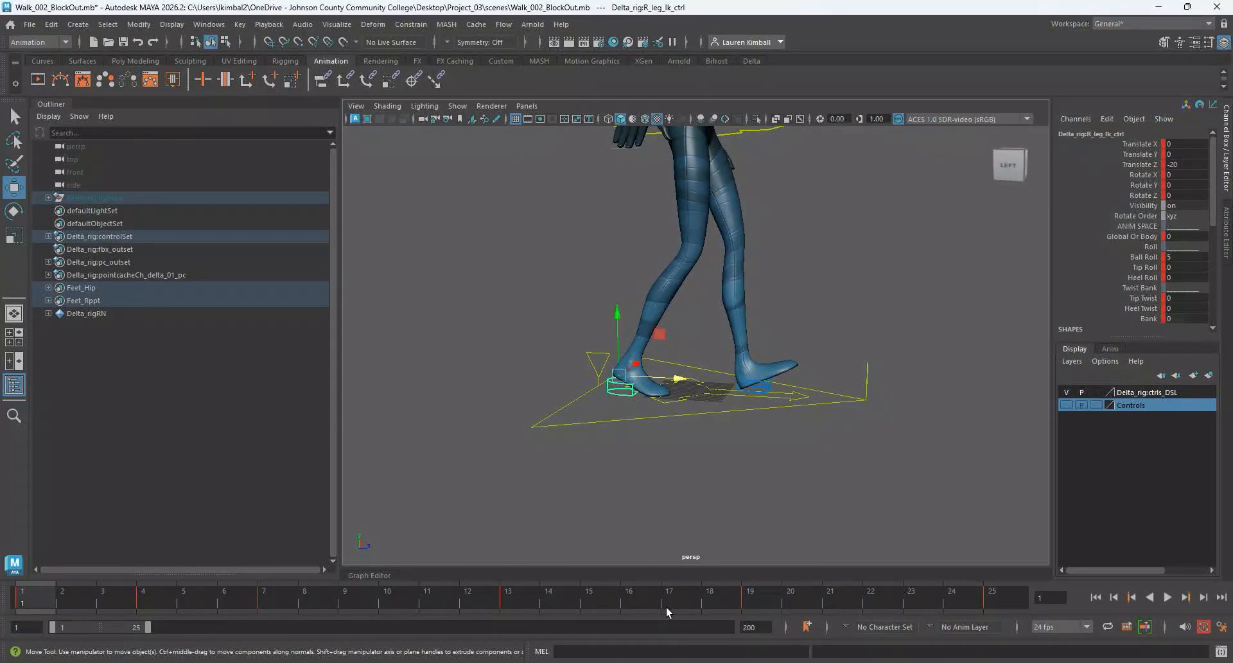
Set the right foot IK control's Translate Z to 12.5 at frame 16.
left_click(634, 592)
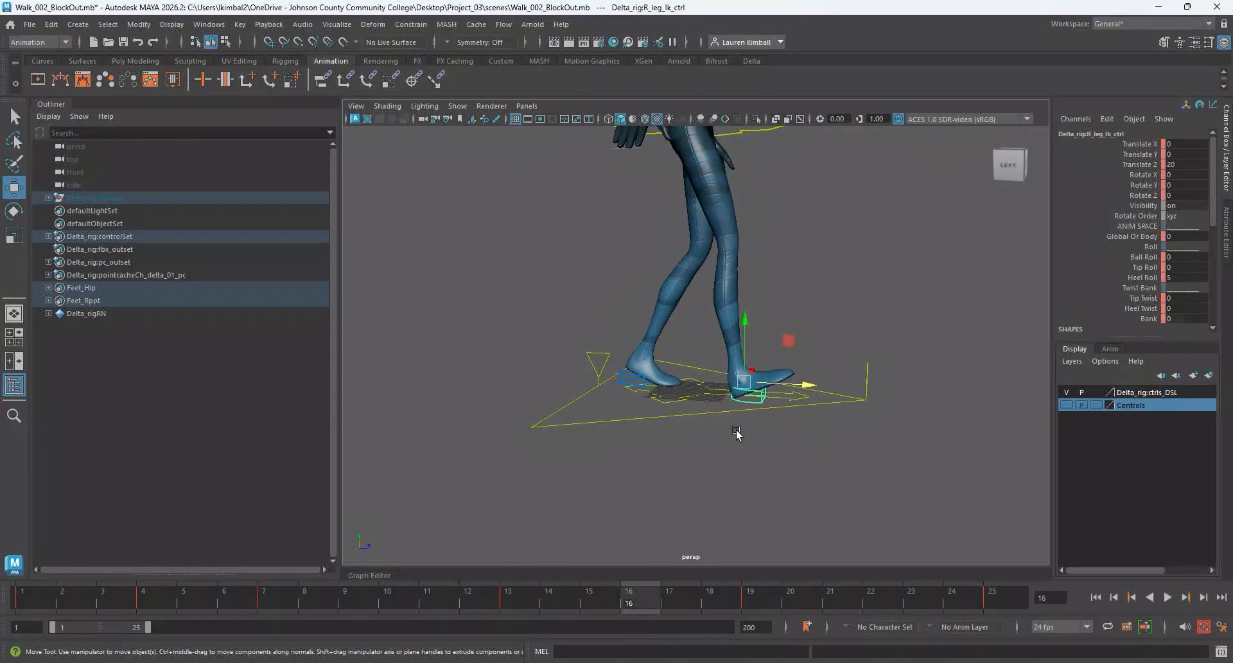
right_click_drag(737, 434, 817, 463, "alt")
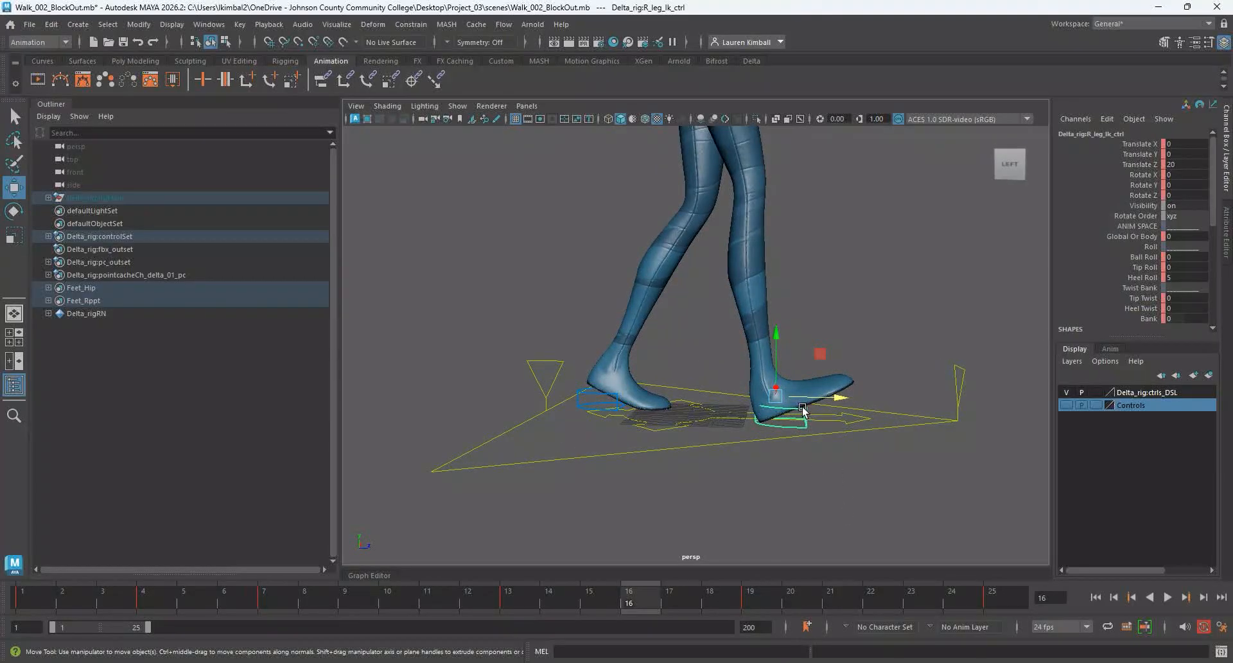
double_click(1190, 164)
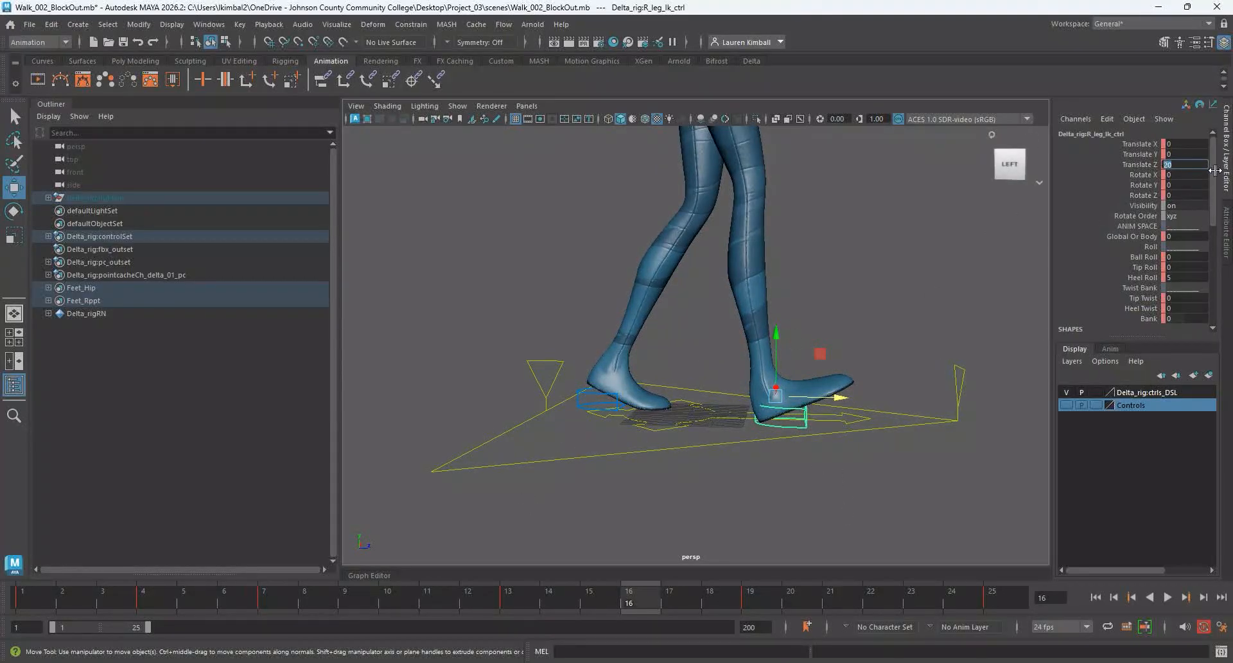
key("Return")
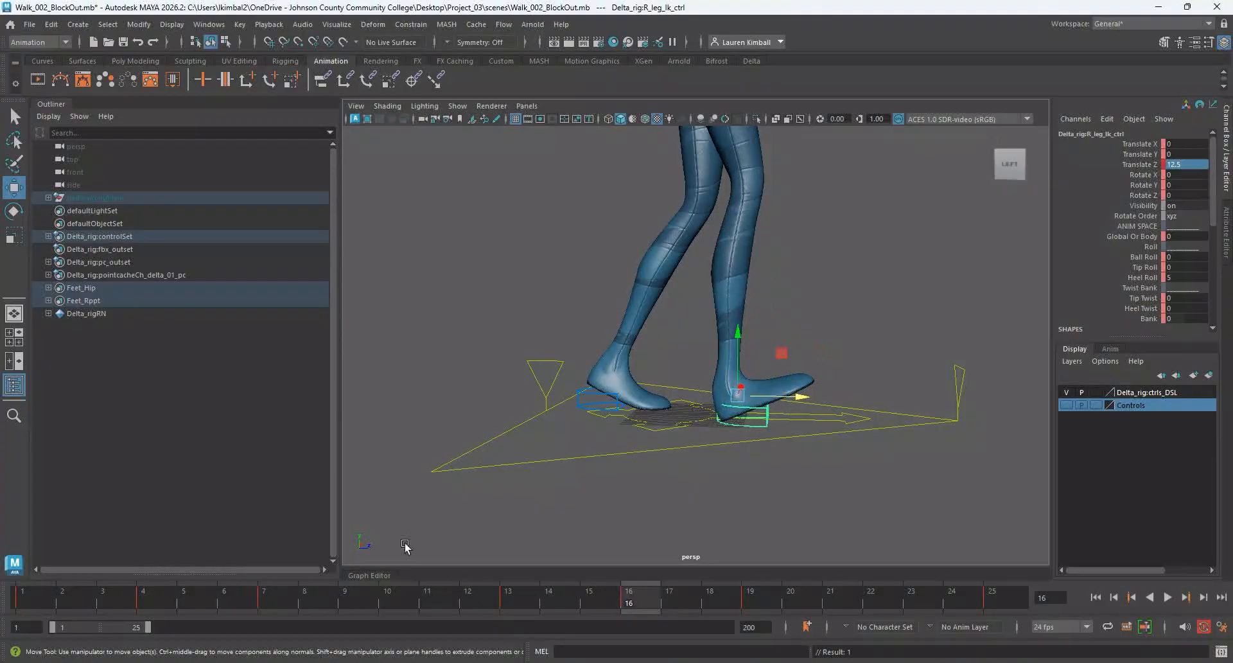
Examine the left foot IK control's channel values at frame 4 as a reference for the mirrored pose at frame 16.
left_click(152, 598)
left_click(668, 498)
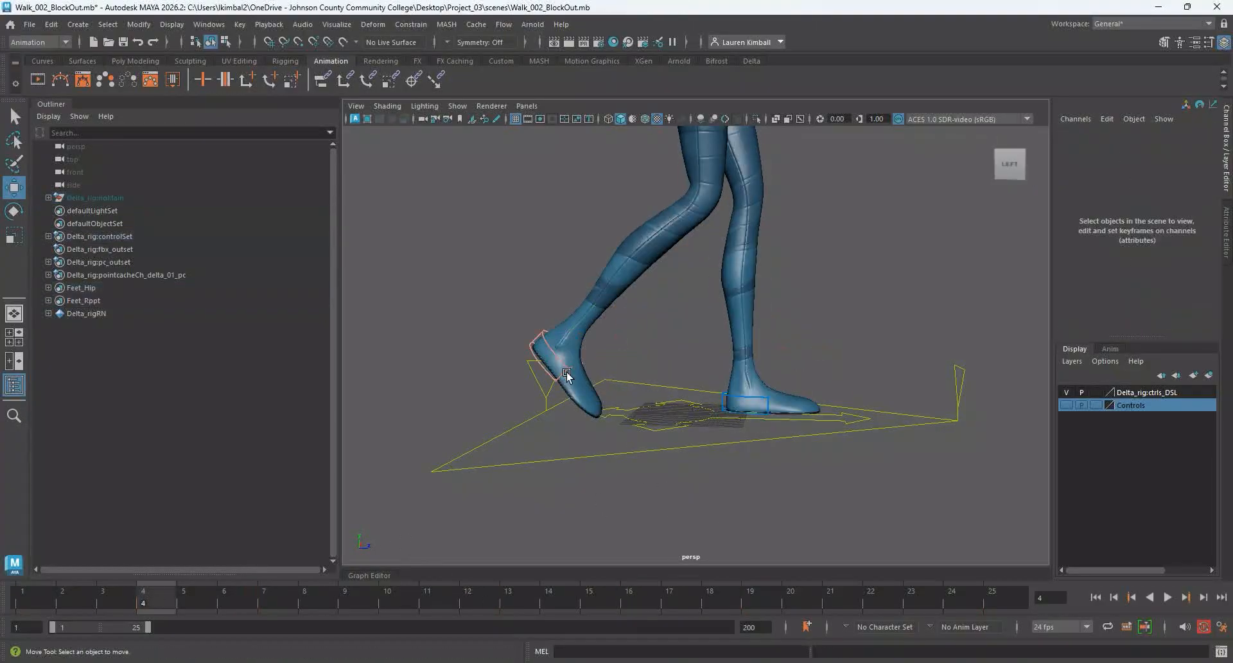
left_click(777, 400)
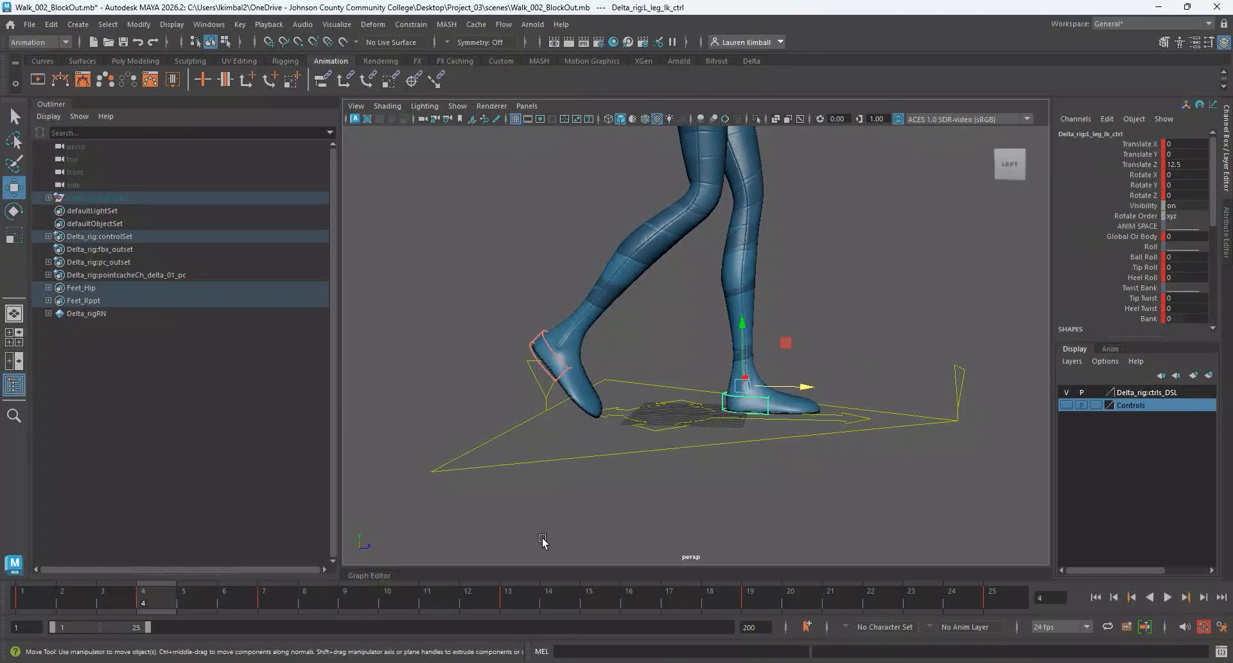
left_click(628, 603)
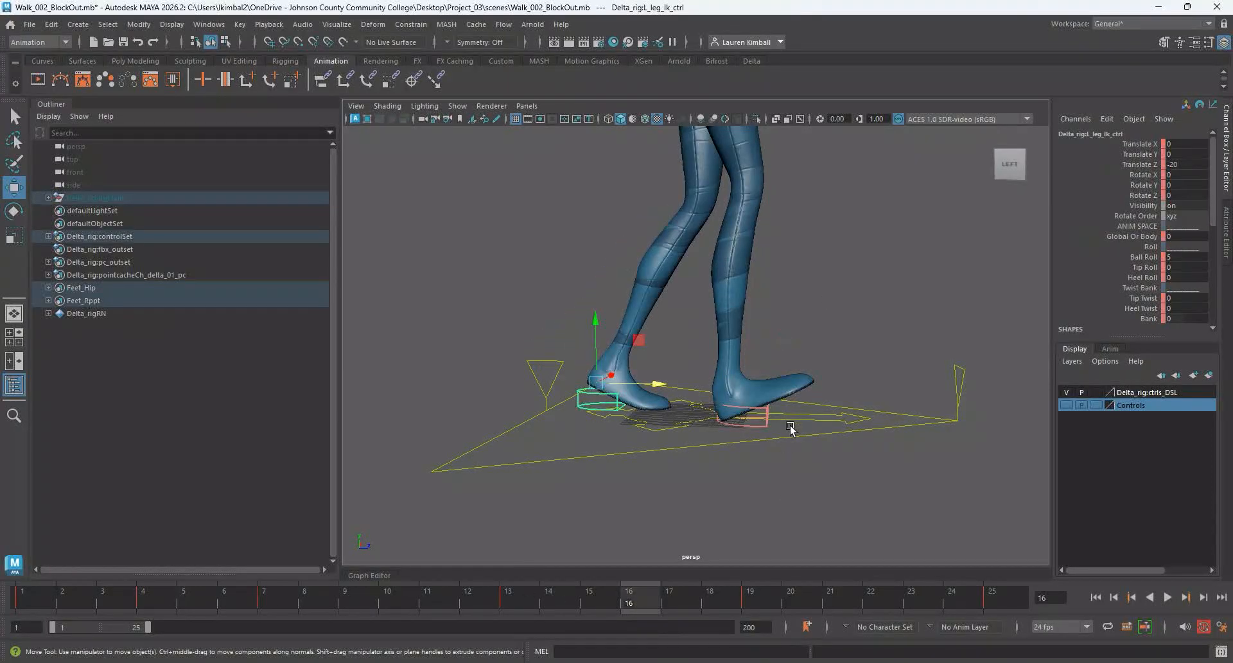
Set the right foot IK control's Heel Roll to 0 at frame 16.
left_click(765, 421)
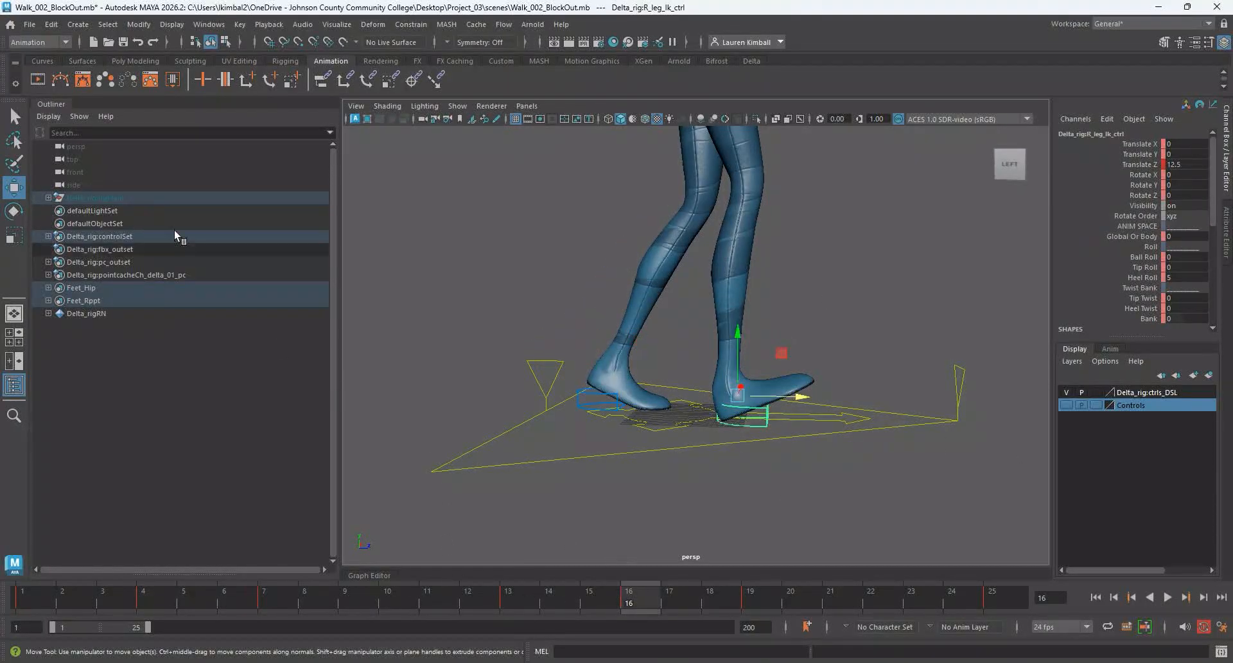
left_click(749, 61)
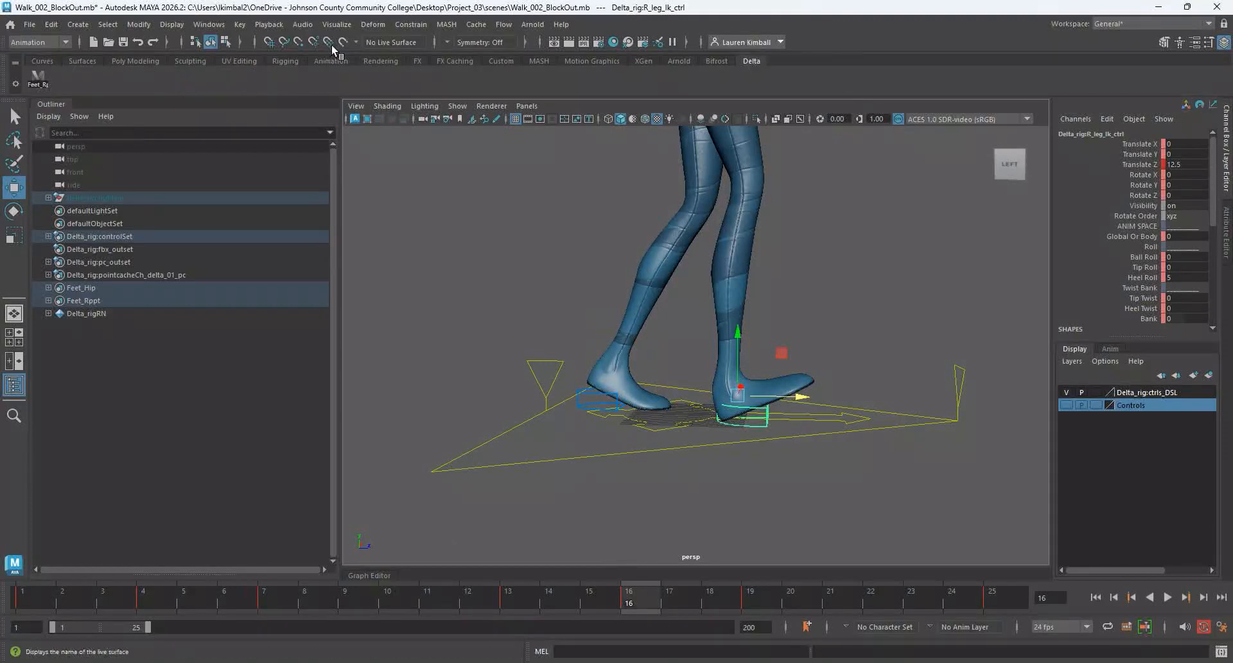
left_click(37, 77)
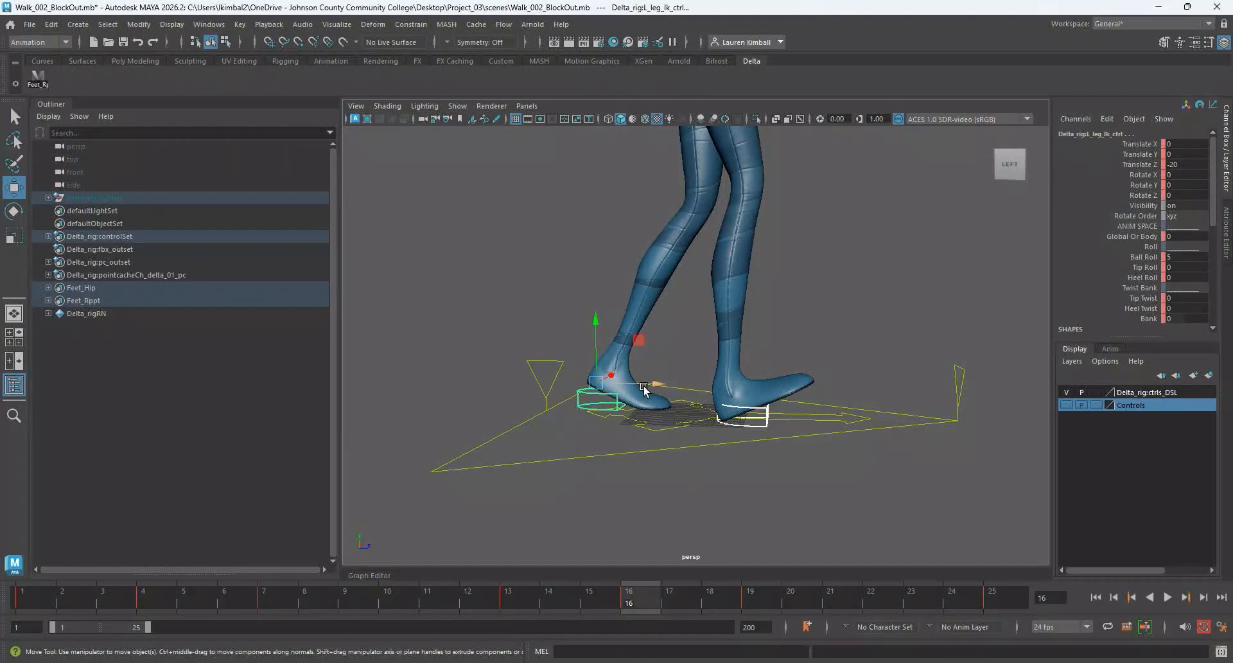
left_click(847, 436)
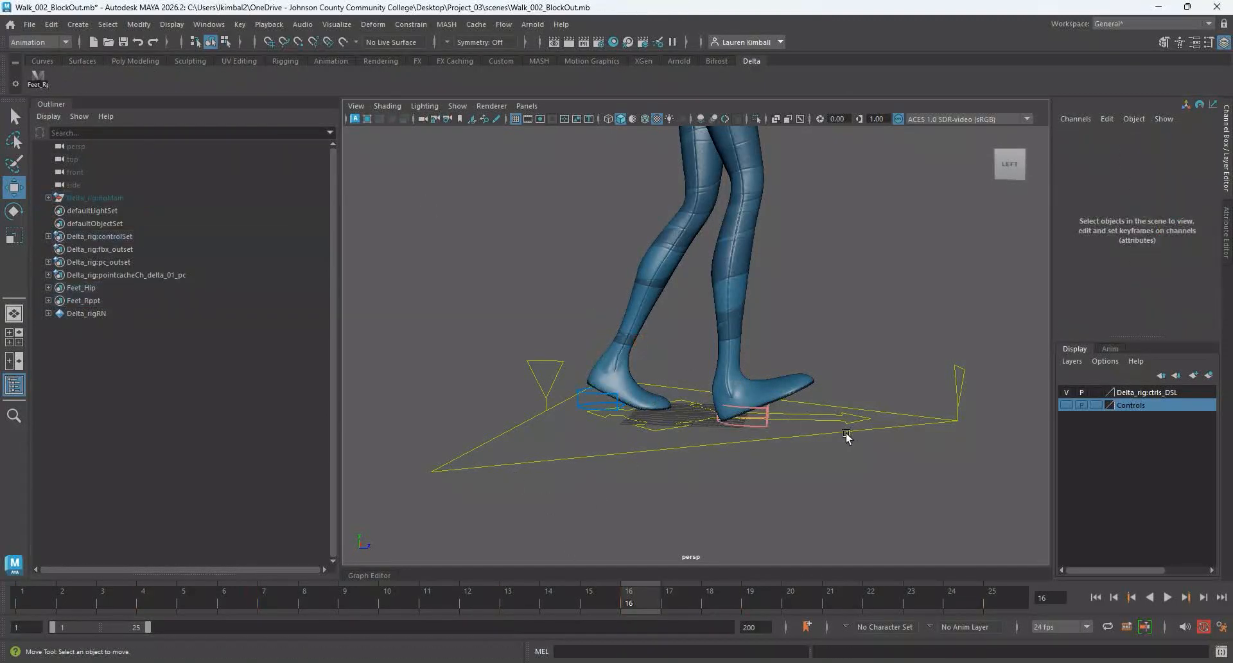
left_click(764, 414)
left_click(1170, 278)
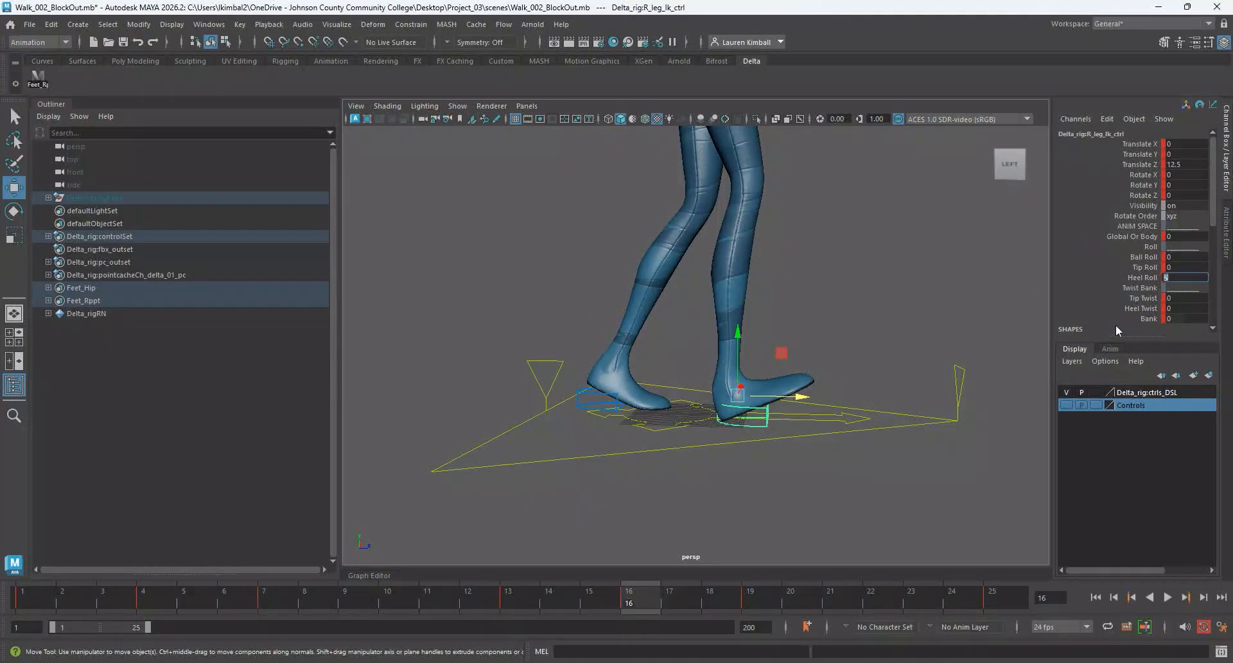
type("0")
key("Return")
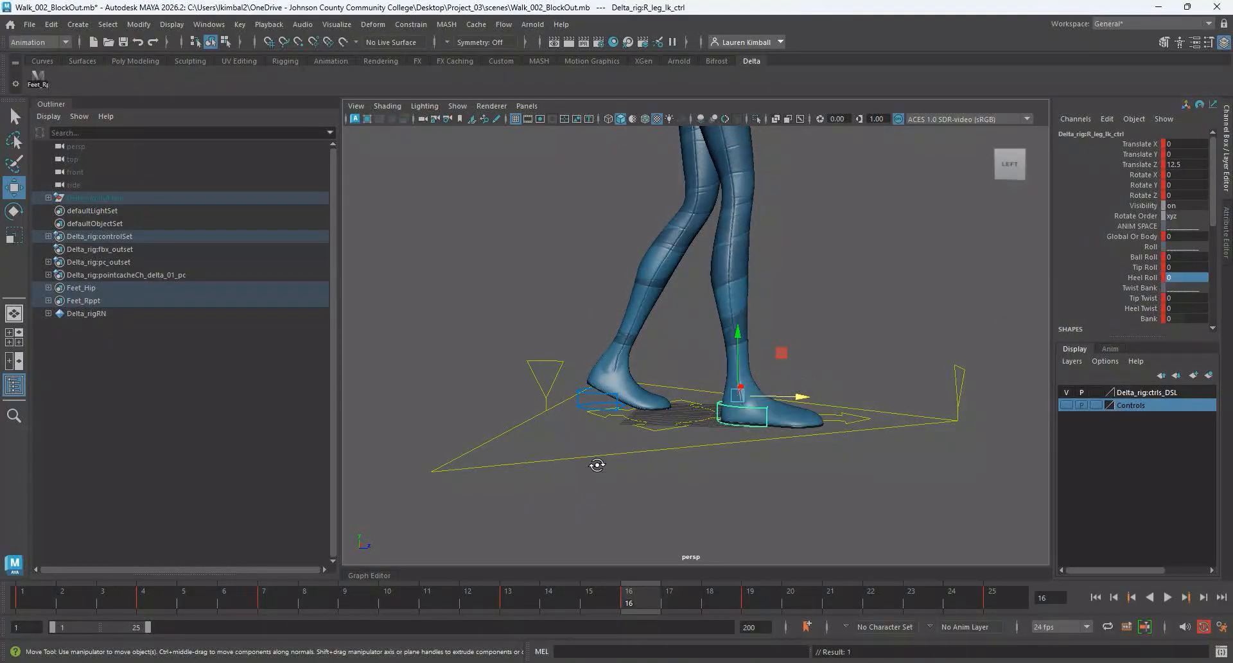
Compare the right-side pose at frame 4 with the opposite pose at frame 16 from both sides of the legs.
left_click_drag(597, 462, 871, 425, "alt")
scroll(889, 493, "up", 3)
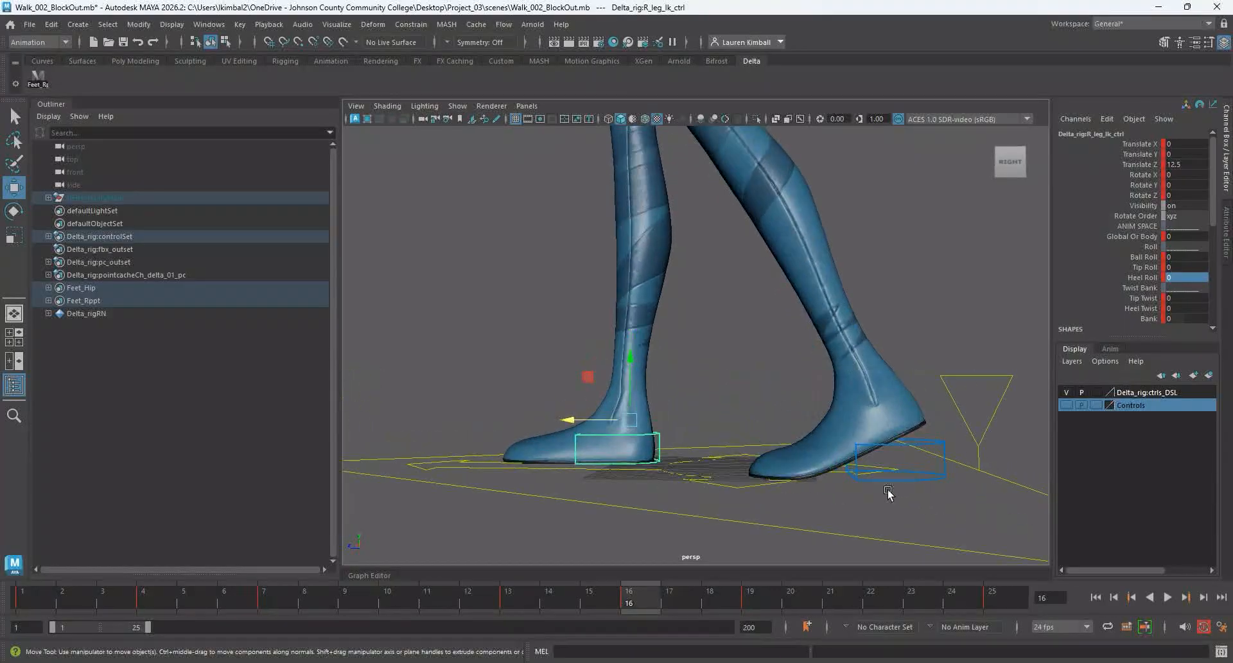
middle_click_drag(888, 495, 845, 478, "alt")
left_click(141, 600)
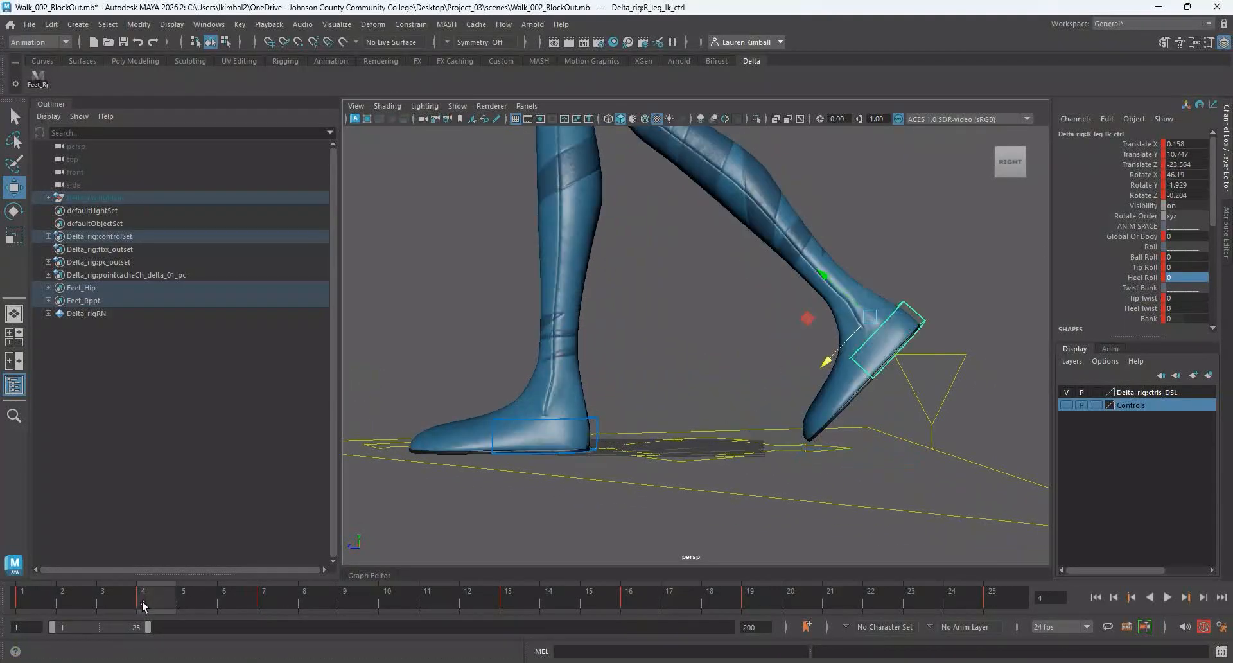
left_click(624, 595)
left_click_drag(673, 437, 957, 427, "alt")
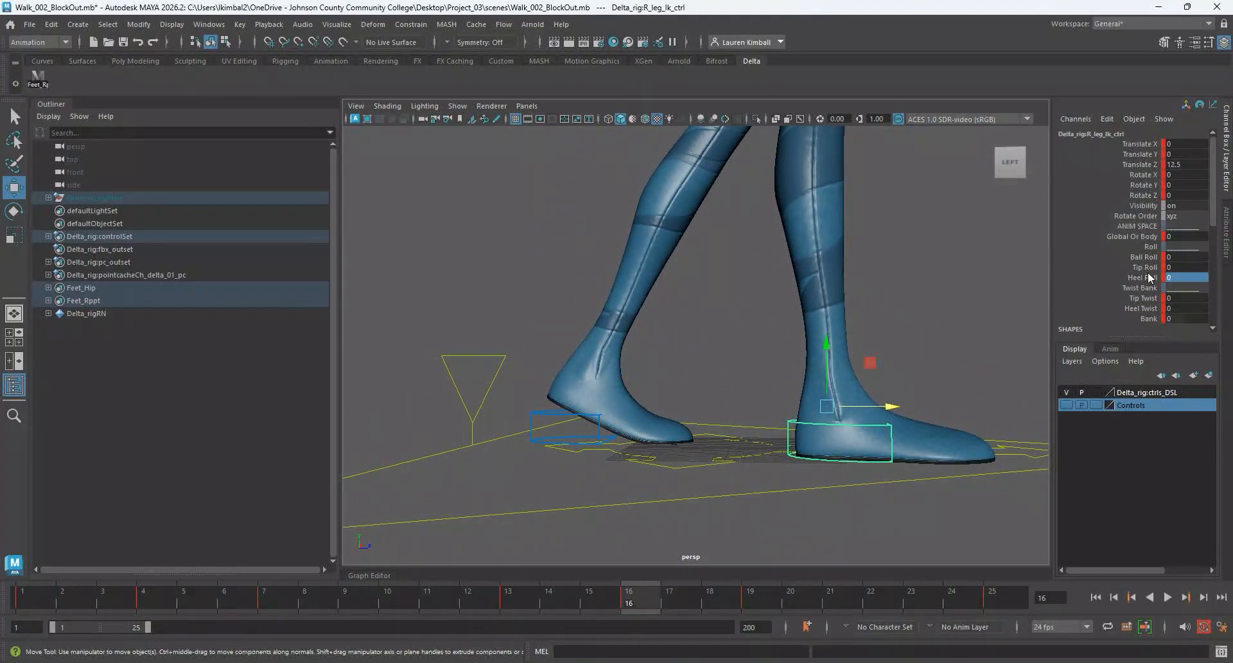
Set the left foot IK control's Ball Roll to 7 at frame 16.
left_click(566, 412)
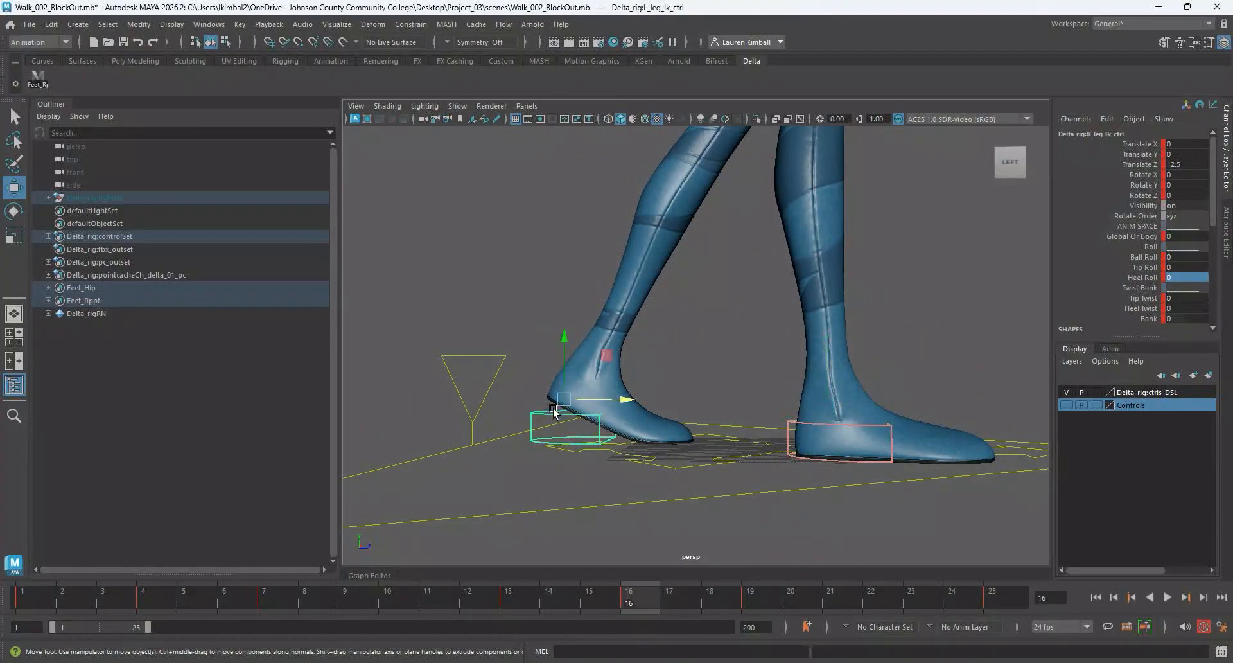
left_click(1141, 258)
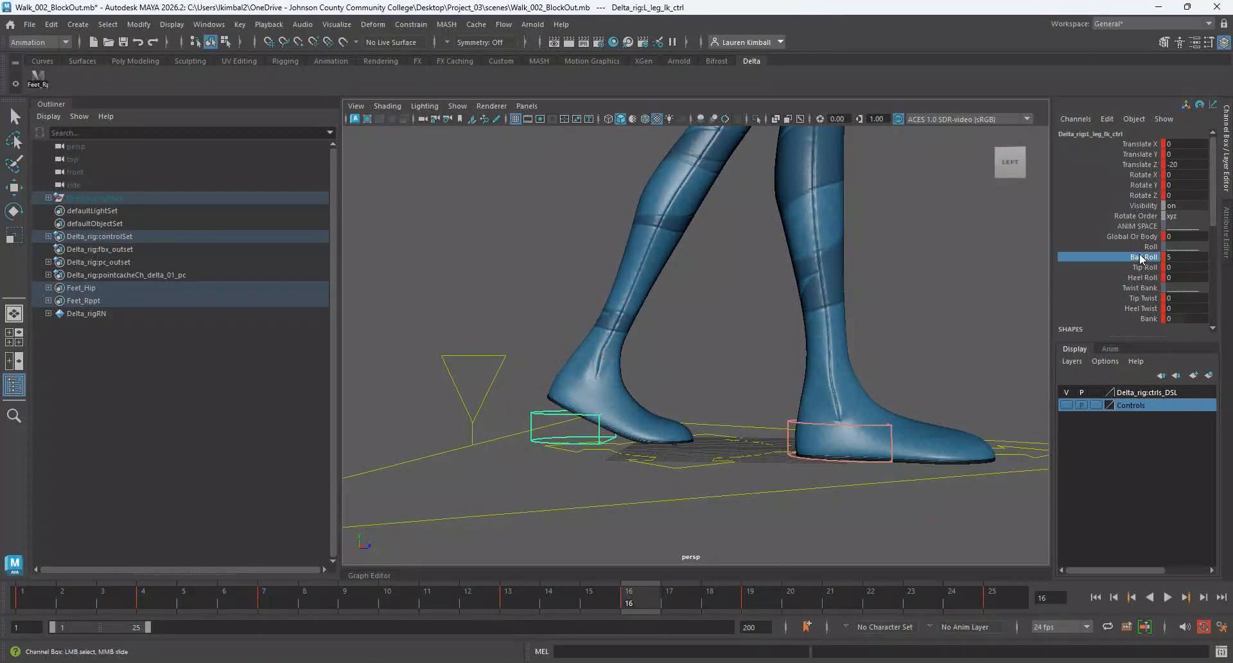
middle_click_drag(675, 390, 725, 368)
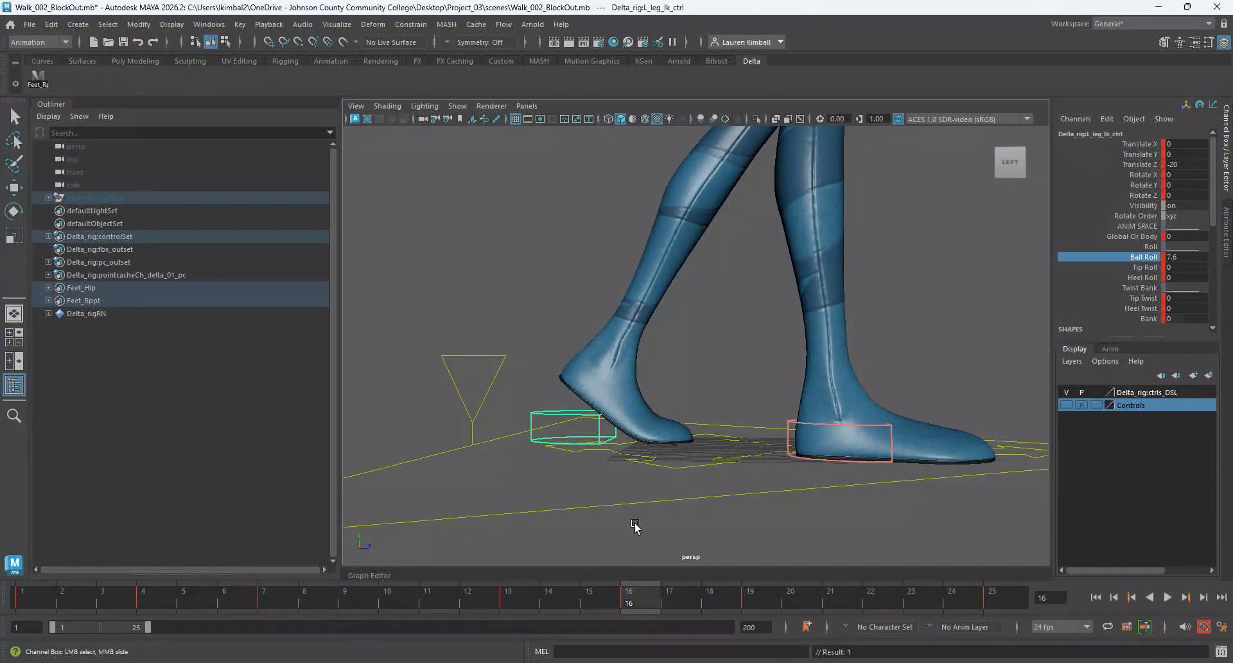
key("ctrl+z")
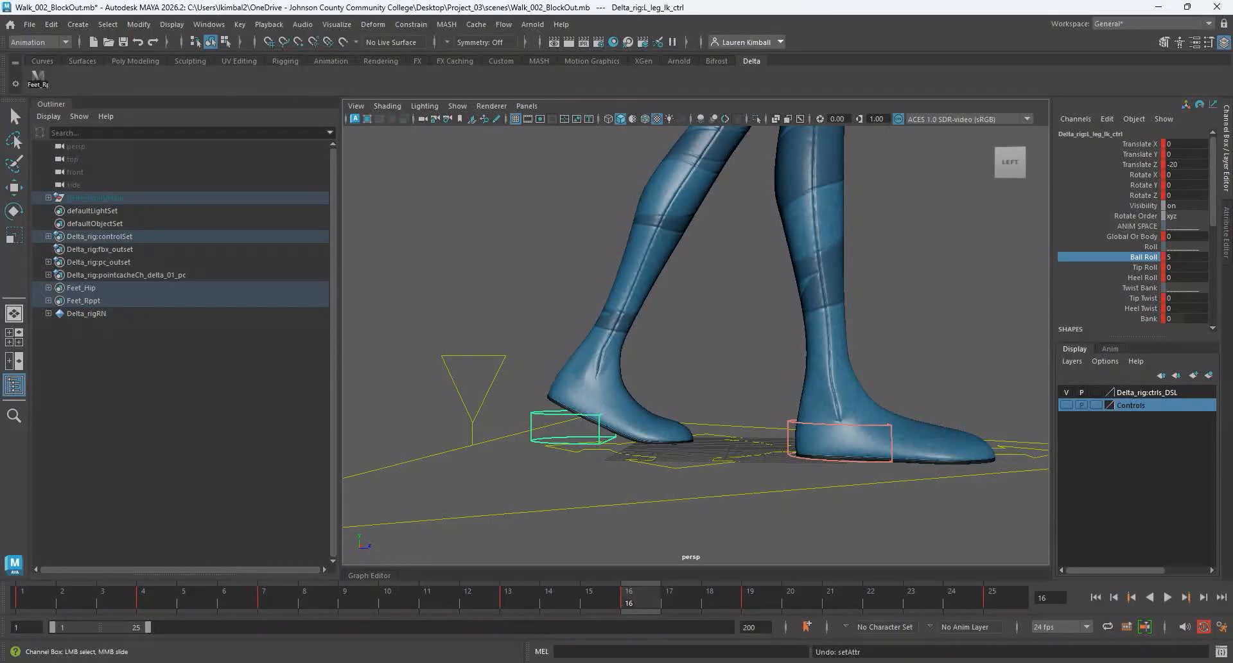
middle_click_drag(938, 272, 950, 265)
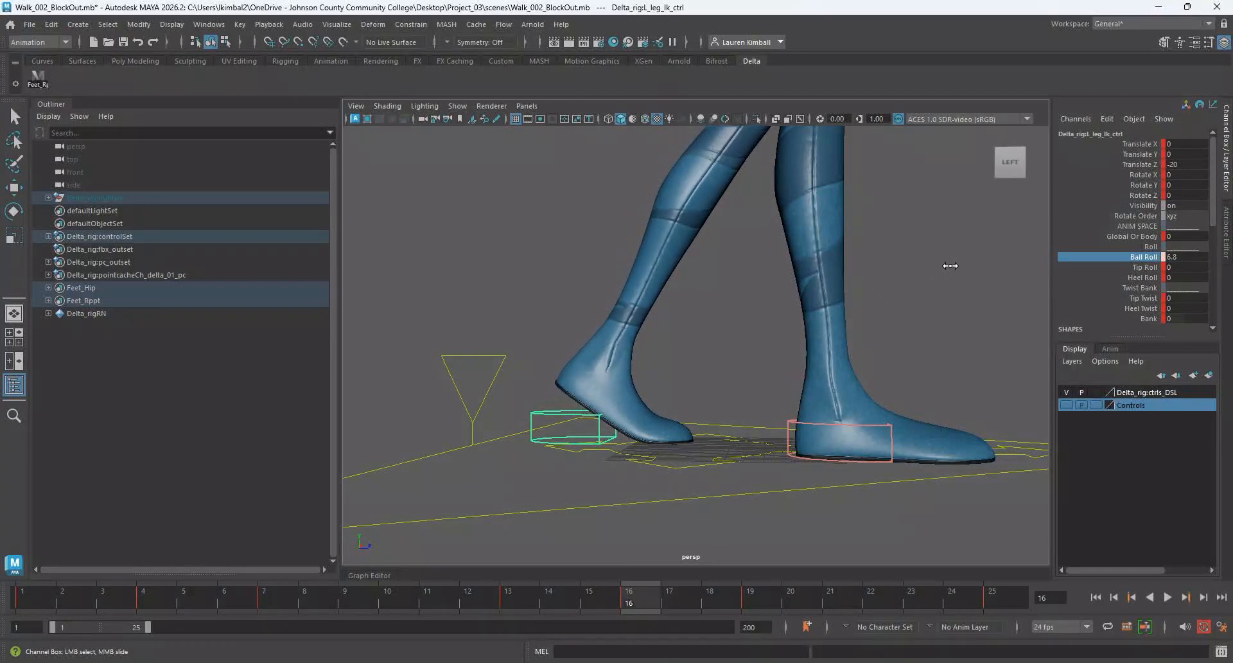
double_click(1196, 257)
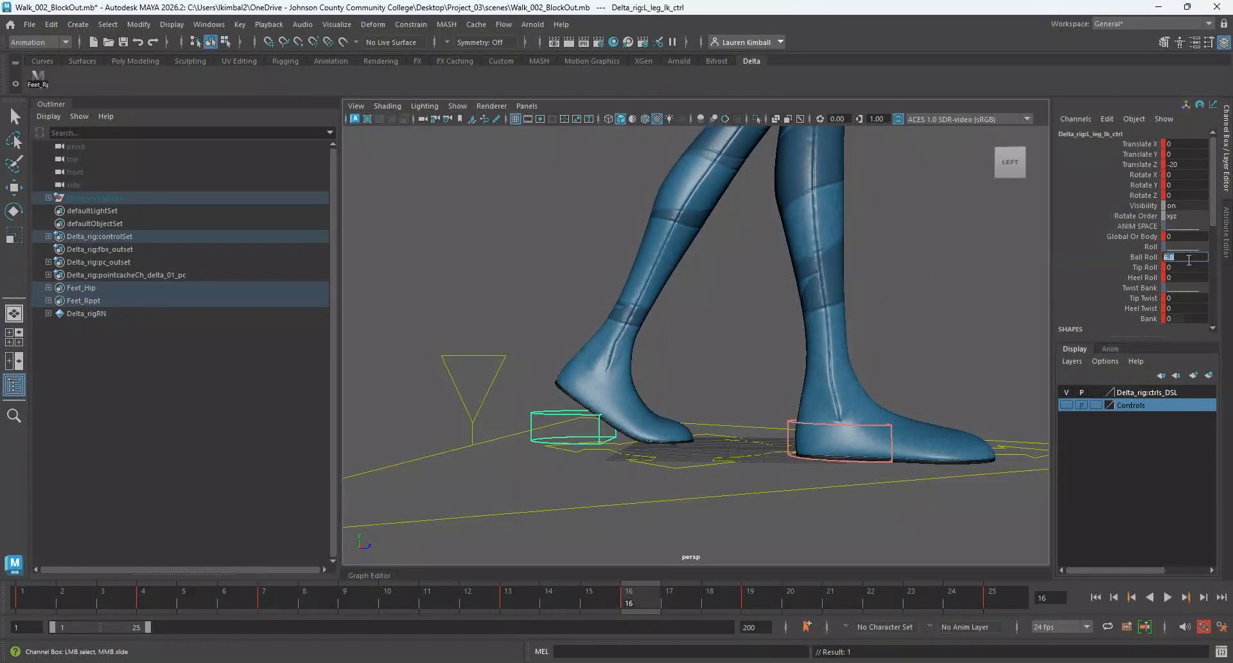
type("7")
key("Return")
Set the left foot IK control's Tip Roll to 4 at frame 16.
left_click(1141, 267)
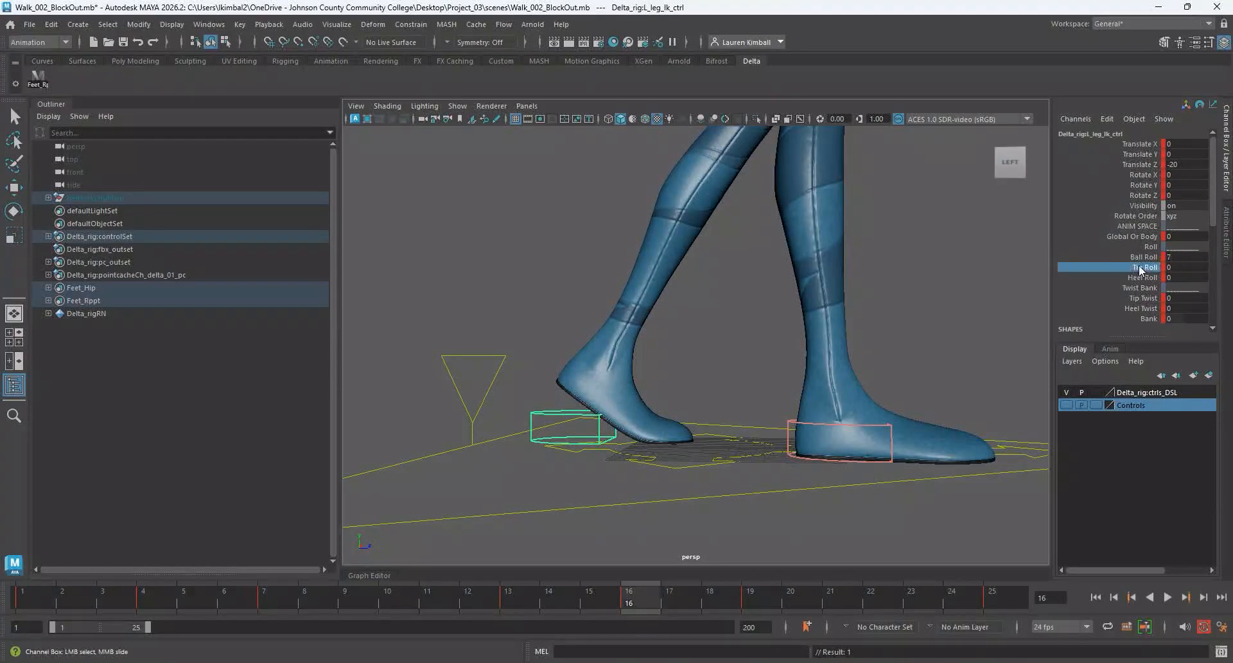
middle_click_drag(919, 292, 939, 294)
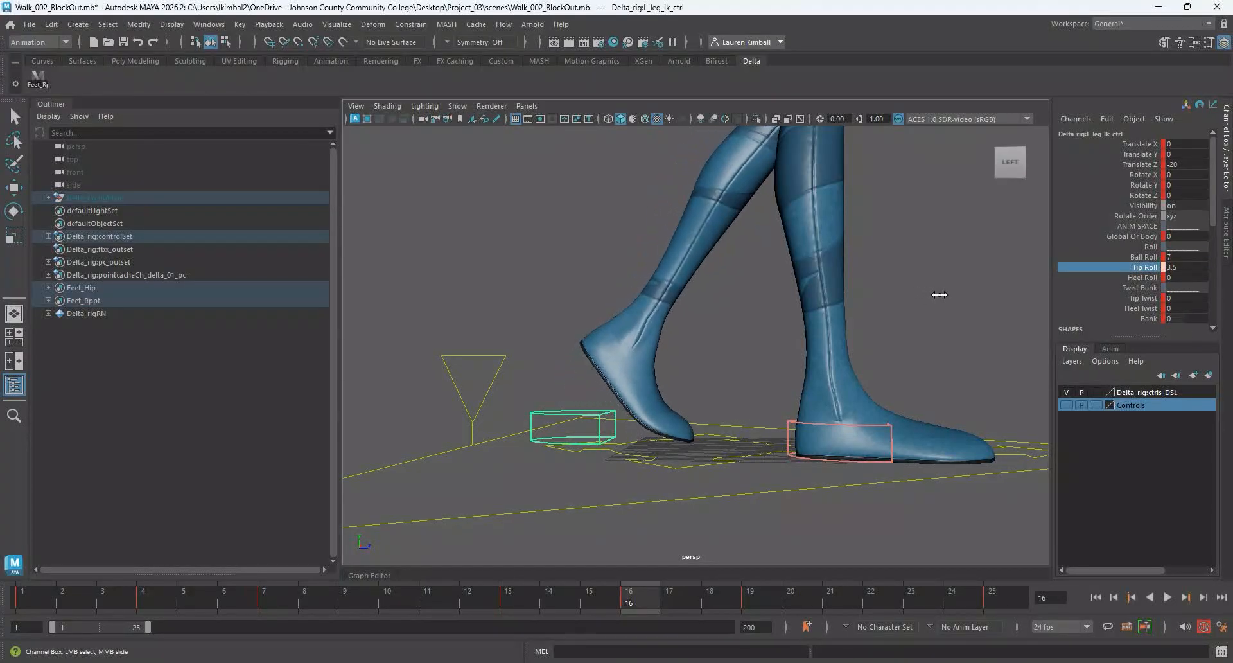
left_click(1186, 266)
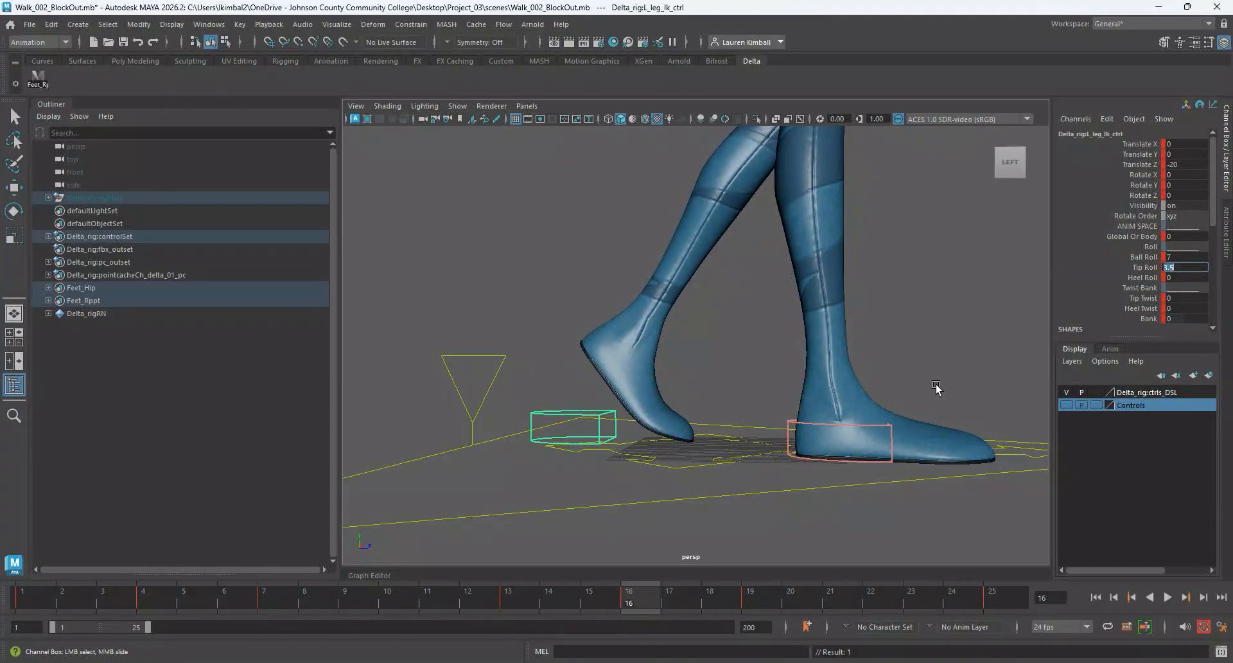
type("4")
key("Return")
Play back the walk, then compare the left foot's poses at frames 16 and 19 in the side view.
key("alt+v")
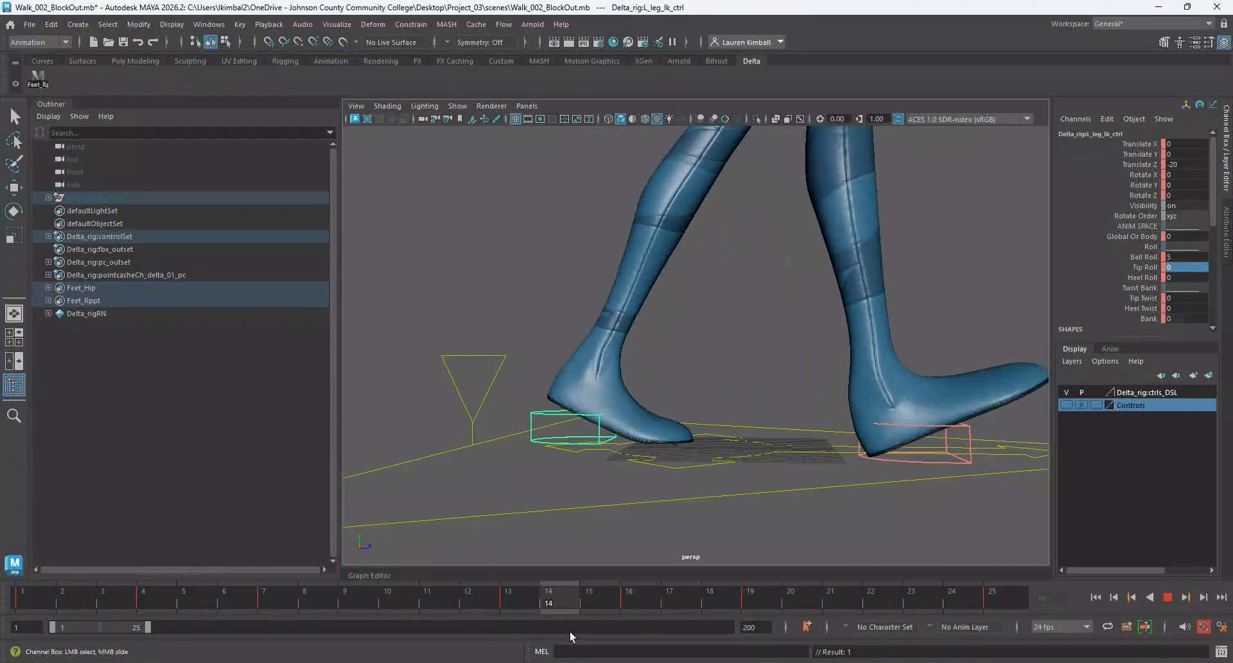
left_click_drag(621, 628, 732, 634)
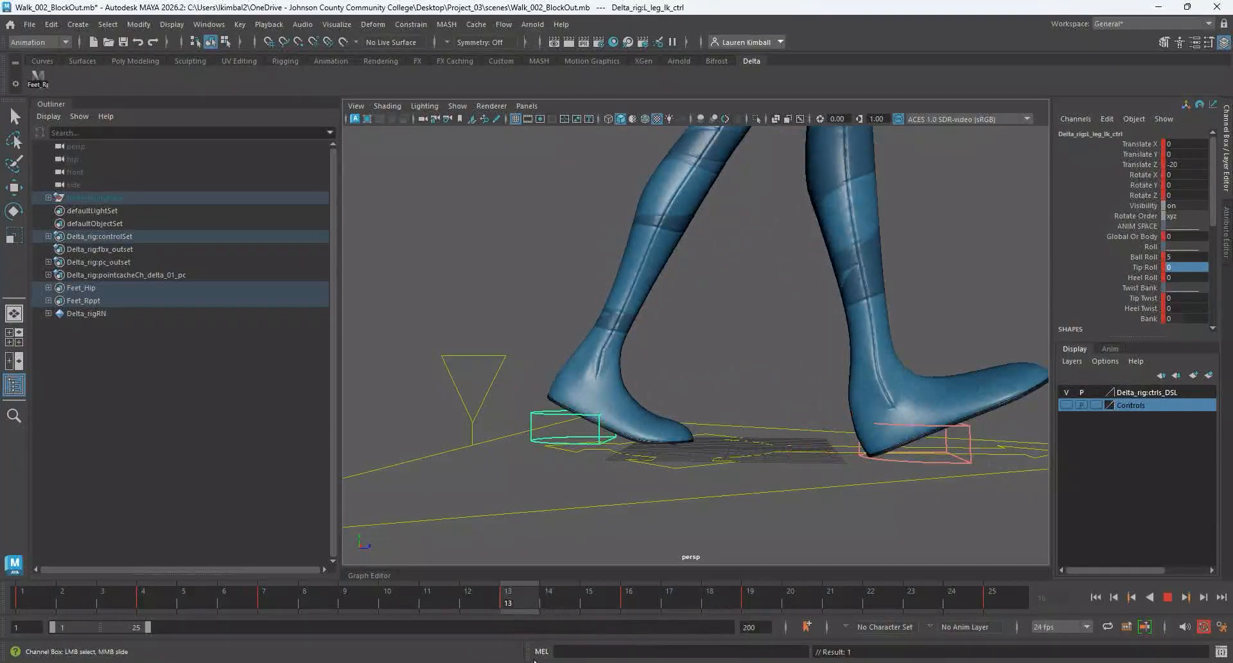
key("Escape")
left_click_drag(784, 449, 837, 441, "alt")
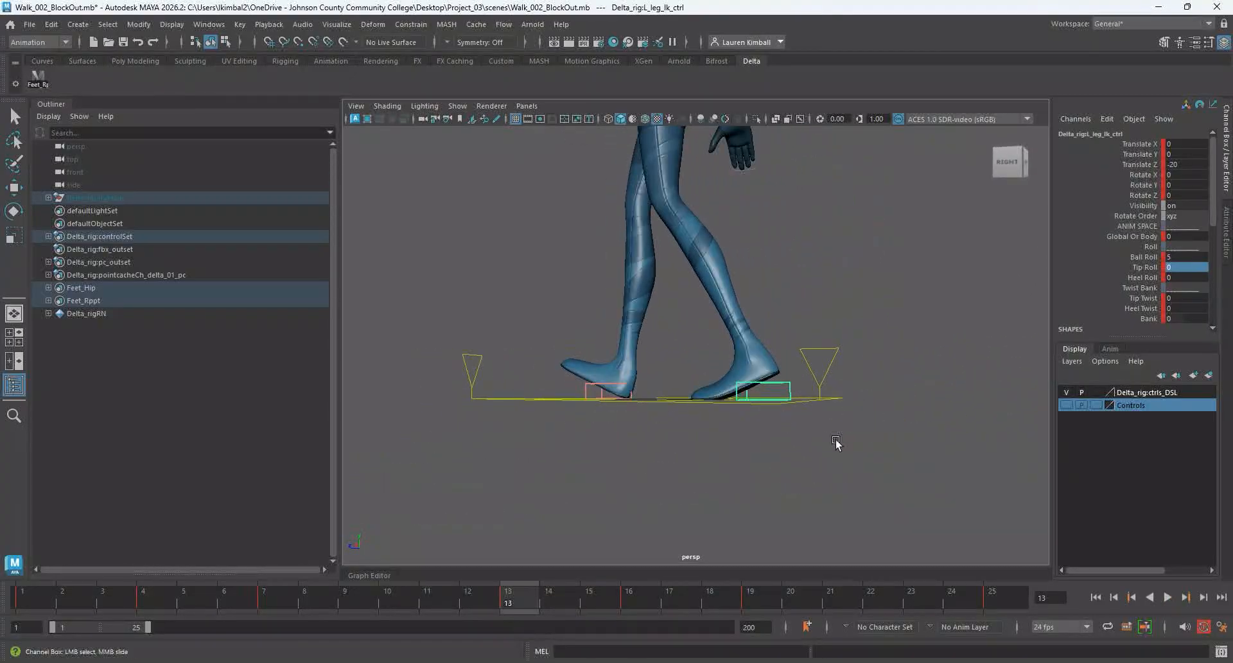
key("space")
key("space")
middle_click_drag(949, 482, 852, 454, "alt")
left_click(621, 607)
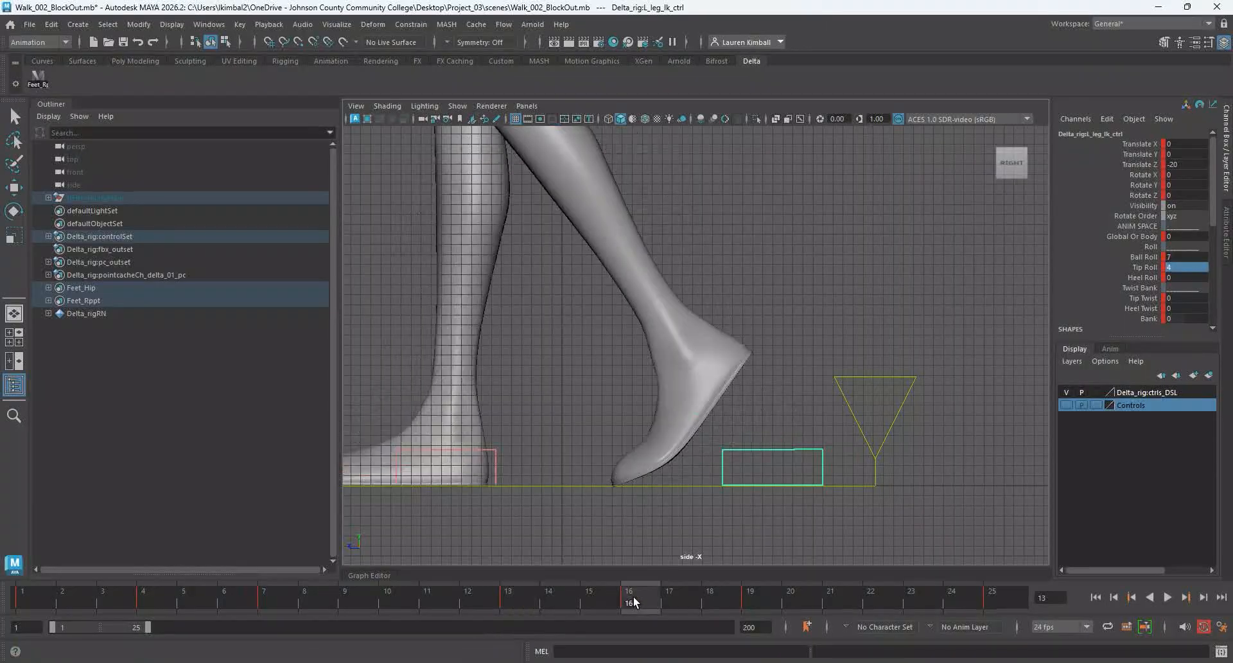
left_click(753, 599)
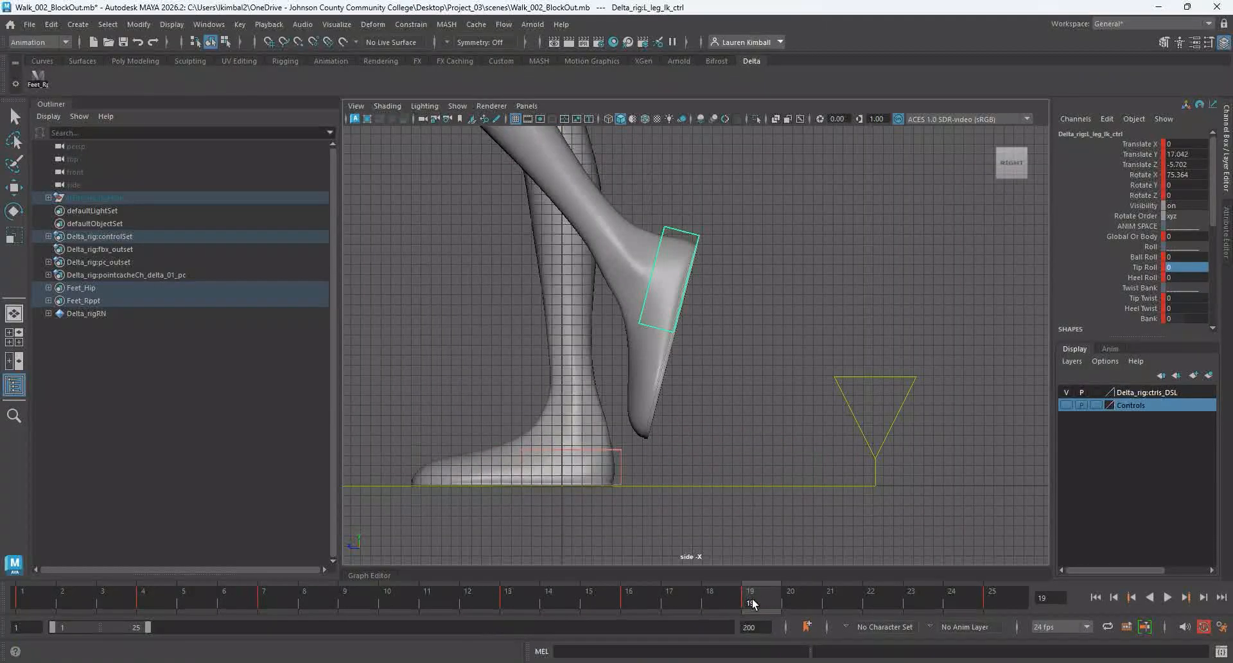
Rework the left foot IK control's roll at frame 16, with Ball Roll 3 and Tip Roll 5.7.
mouse_move(632, 600)
left_mouse_down()
mouse_move(579, 617)
mouse_move(684, 588)
mouse_move(768, 586)
mouse_move(638, 608)
mouse_move(635, 597)
mouse_move(793, 600)
mouse_move(582, 637)
mouse_move(695, 614)
mouse_move(675, 599)
mouse_move(555, 625)
mouse_move(806, 610)
mouse_move(498, 618)
mouse_move(759, 623)
mouse_move(522, 612)
mouse_move(676, 612)
mouse_move(609, 626)
mouse_move(634, 623)
left_mouse_up()
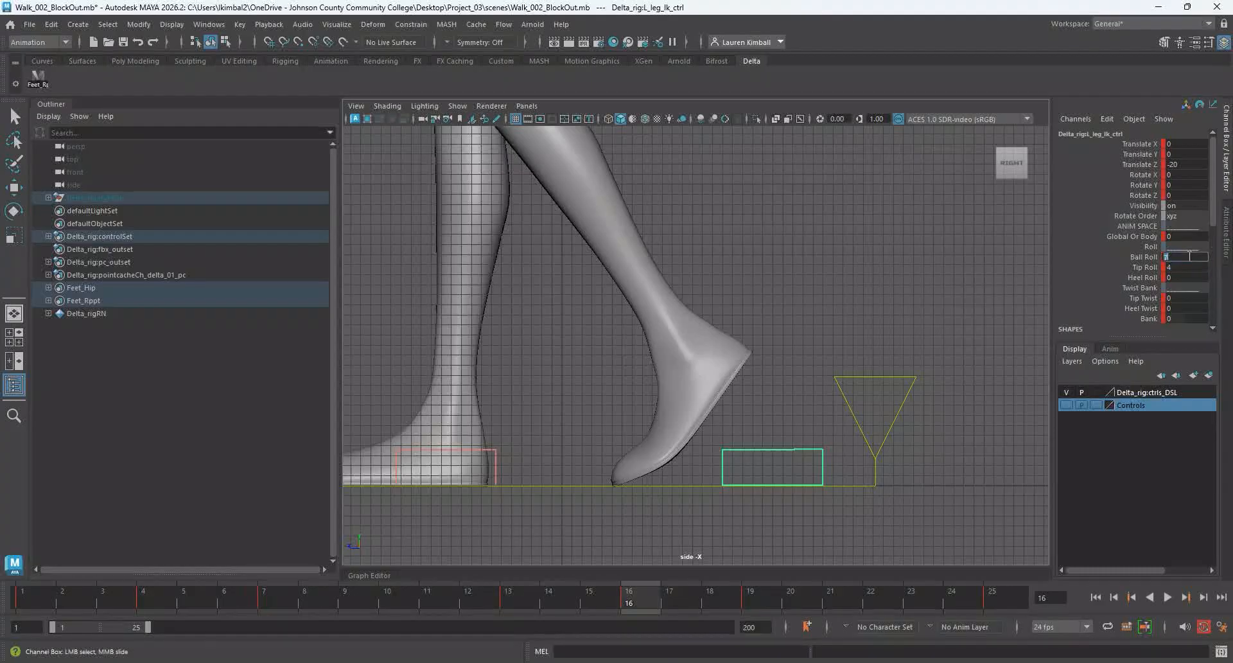
type("0")
key("Return")
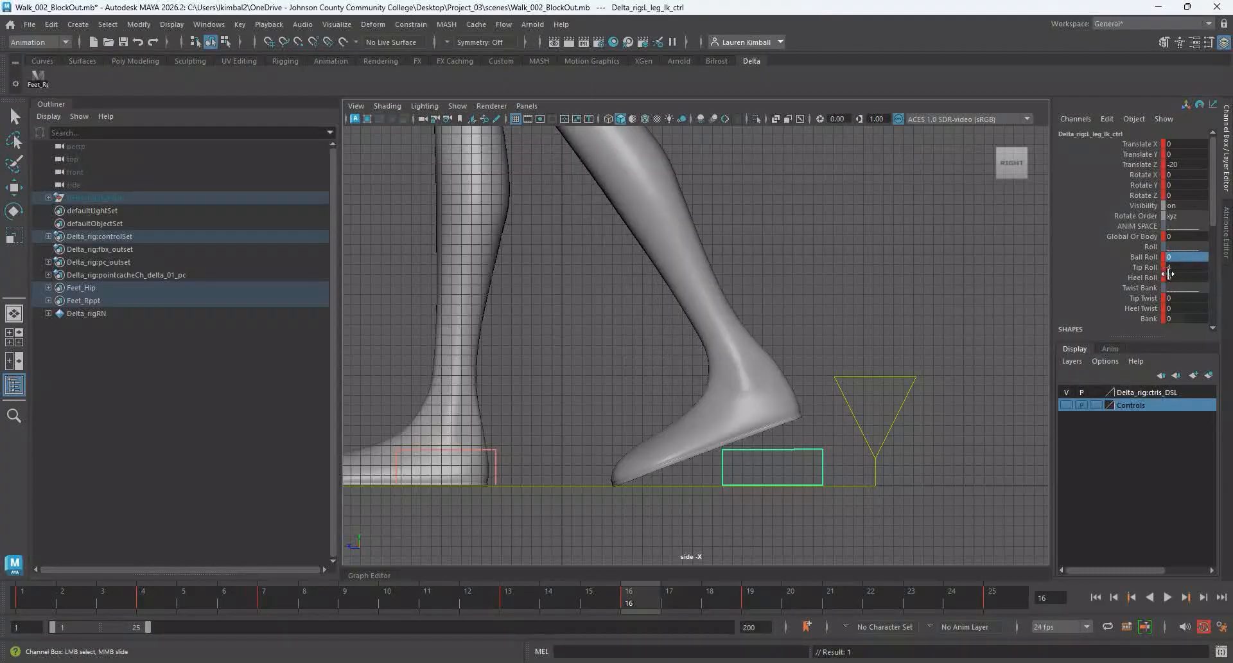
left_click(1132, 259)
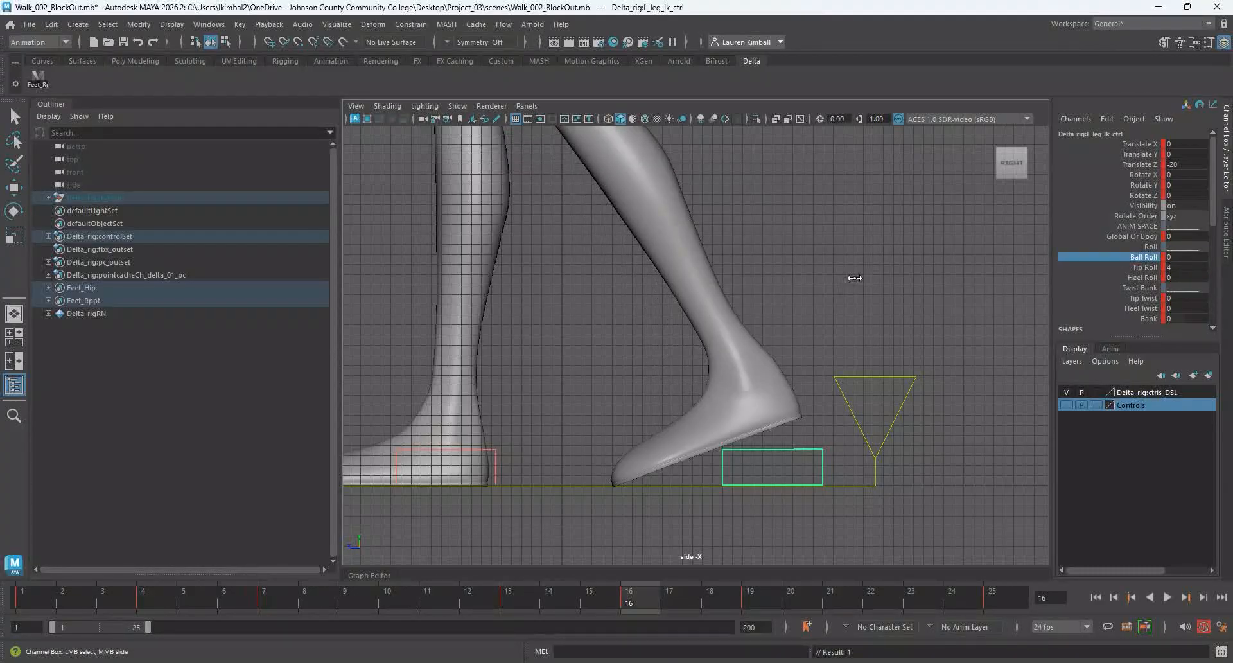
middle_click_drag(854, 278, 872, 273)
left_click(1185, 256)
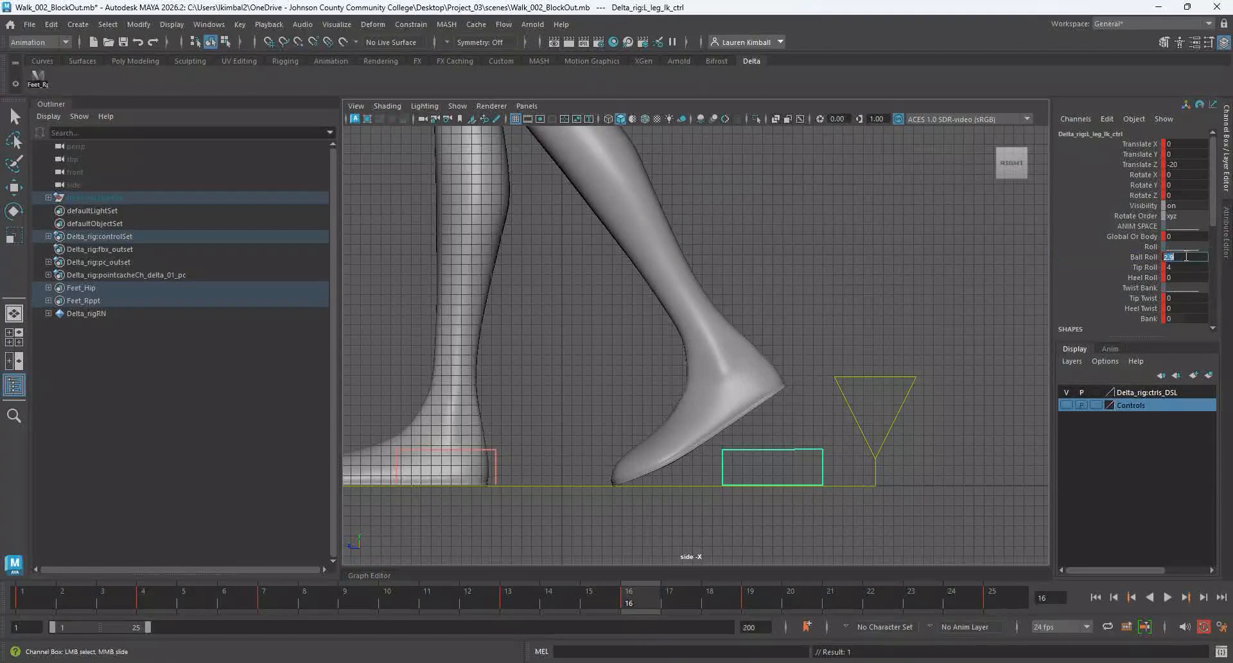
type("3")
key("Return")
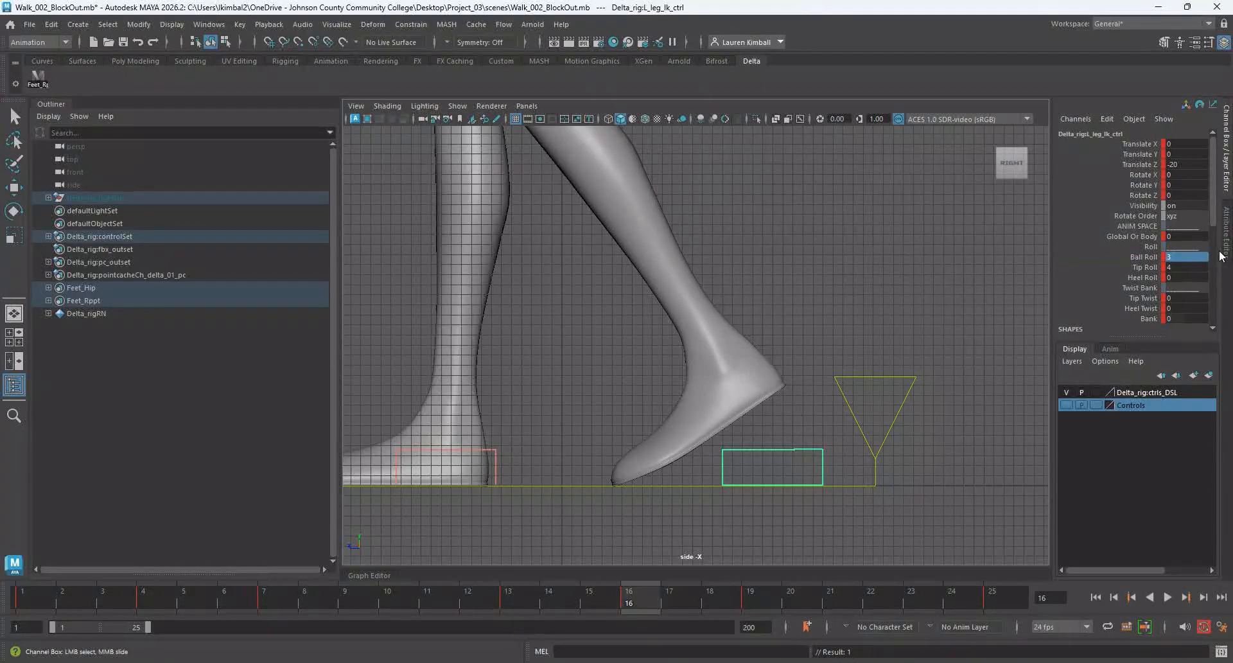
left_click(1144, 269)
middle_click_drag(981, 278, 992, 281)
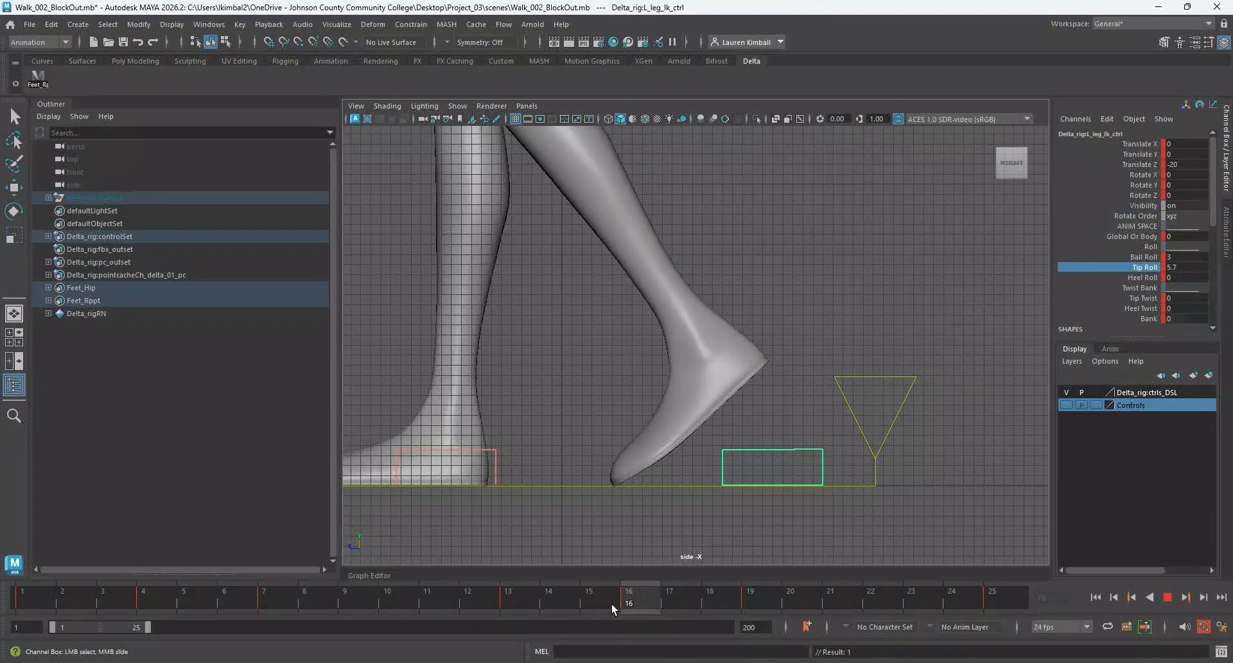
Review the walk's foot motion in the side view by scrubbing and playing it back, ending at frame 13.
left_click_drag(612, 603, 518, 603)
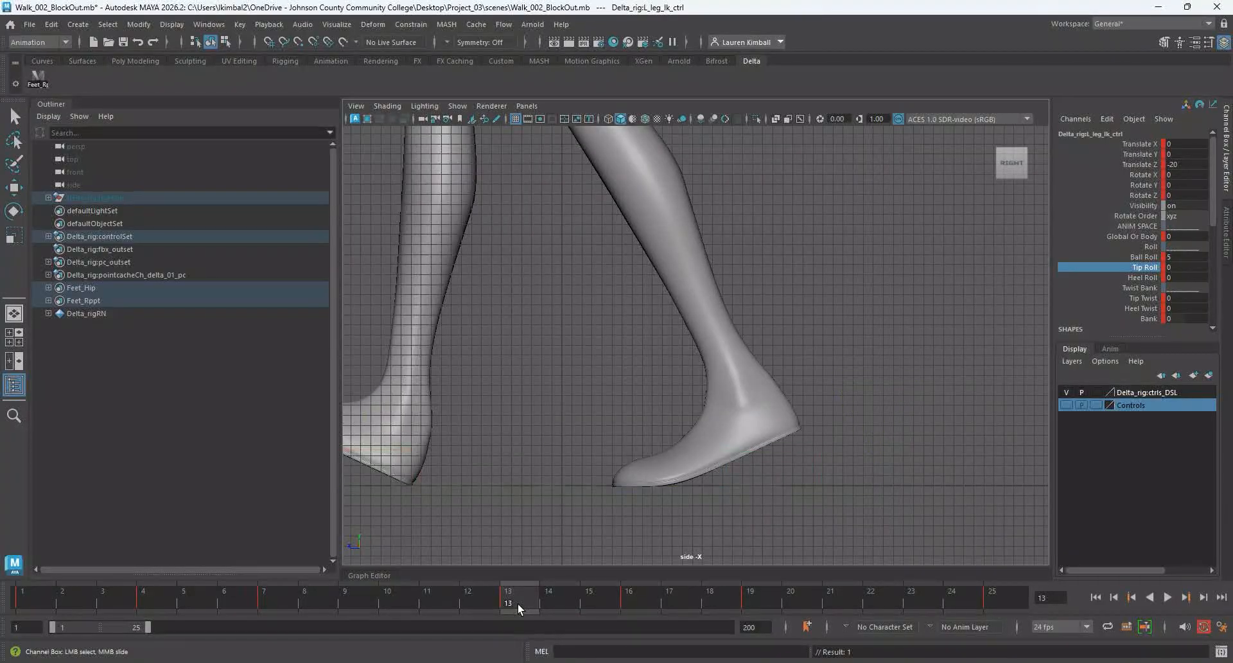
key("alt+v")
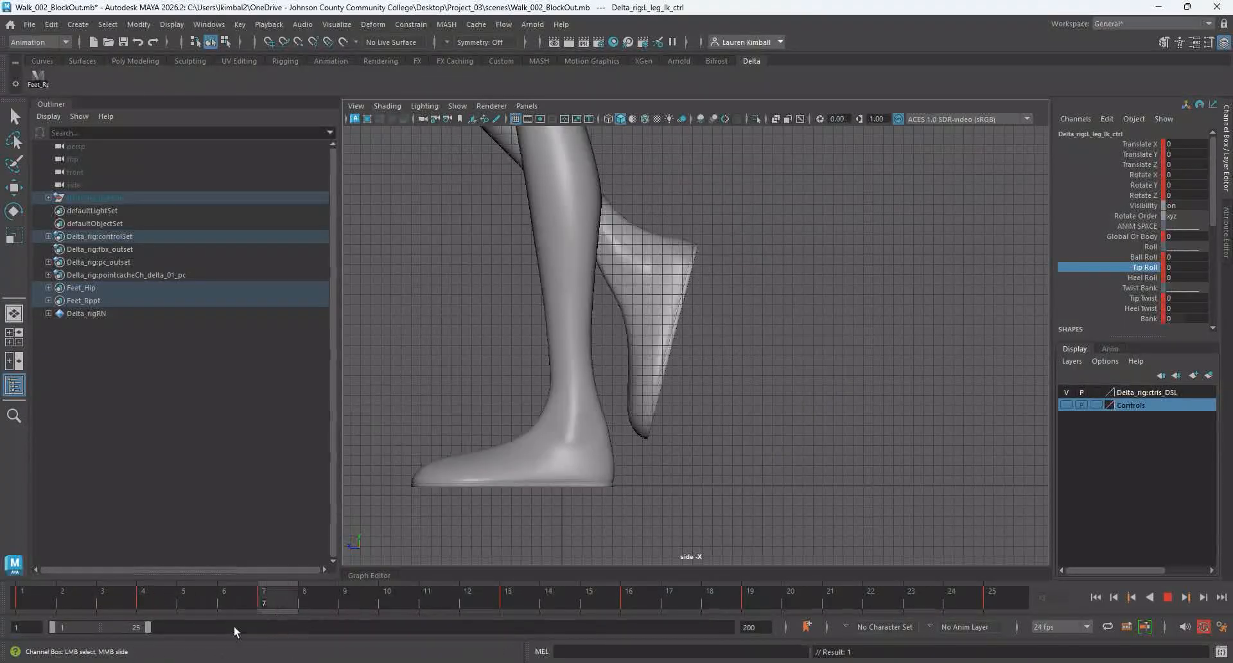
left_click_drag(106, 638, 521, 602)
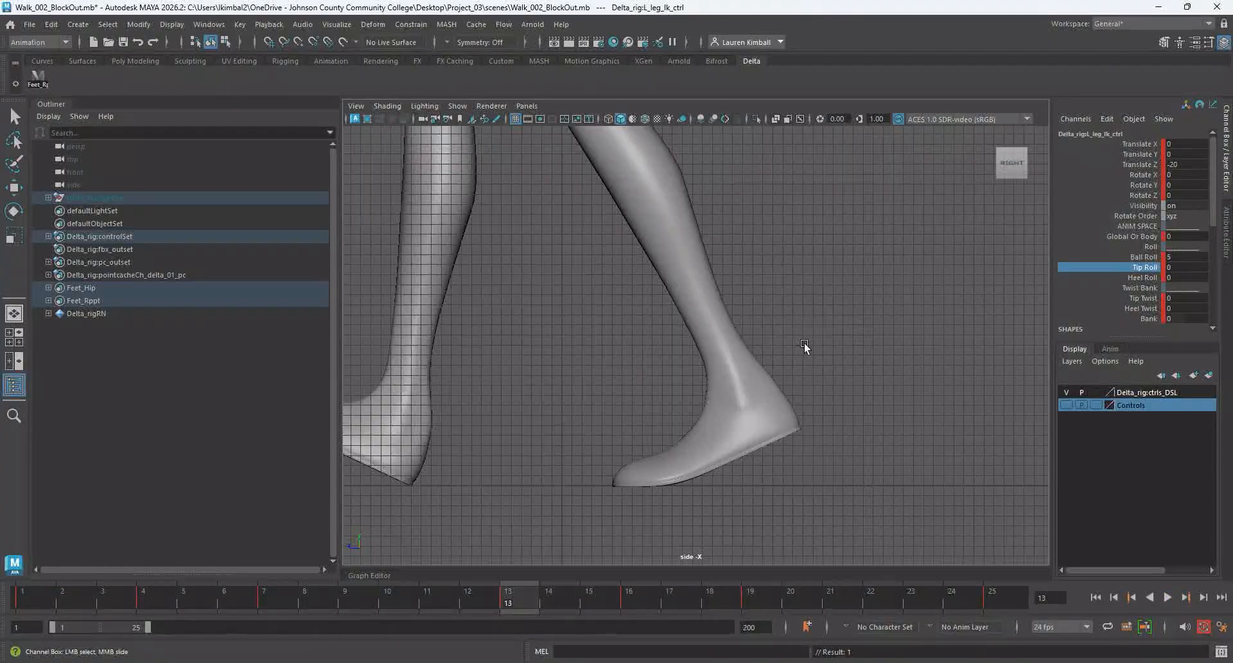
Return to the perspective view, expand the Graph Editor and select the pelvis and both foot controls to show their curves.
key("space")
key("space")
left_click_drag(776, 333, 814, 389, "alt")
scroll(785, 366, "up", 2)
scroll(834, 465, "up", 1)
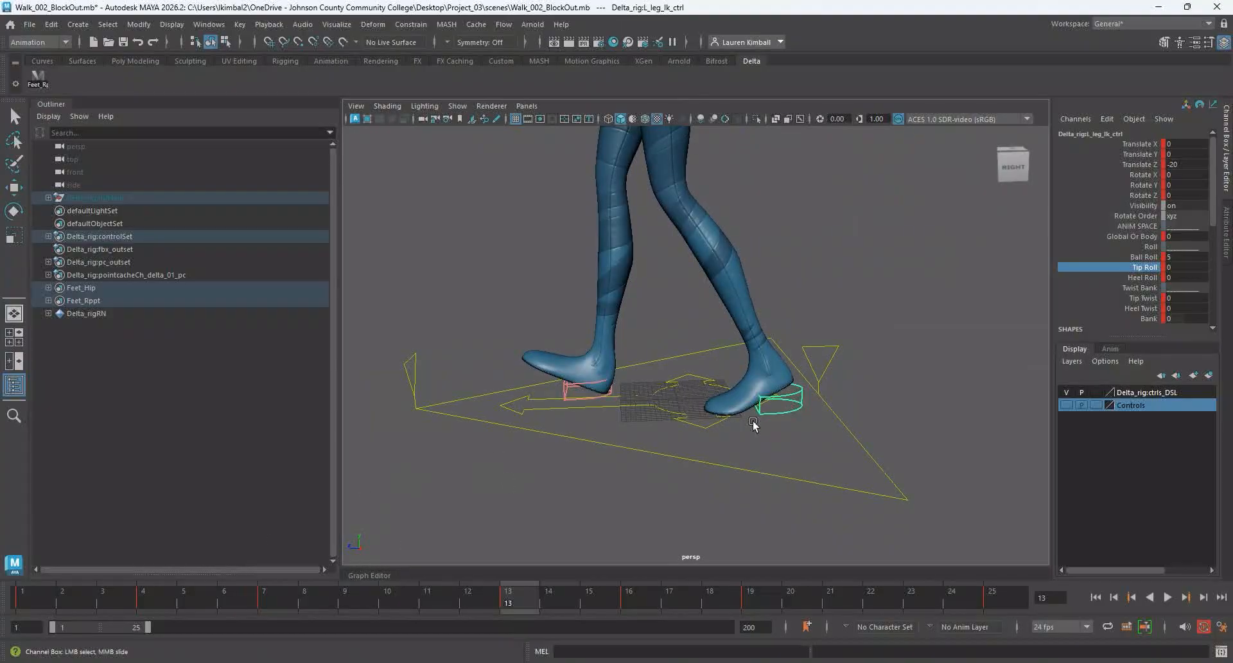
scroll(753, 424, "down", 1)
left_click_drag(356, 572, 356, 358)
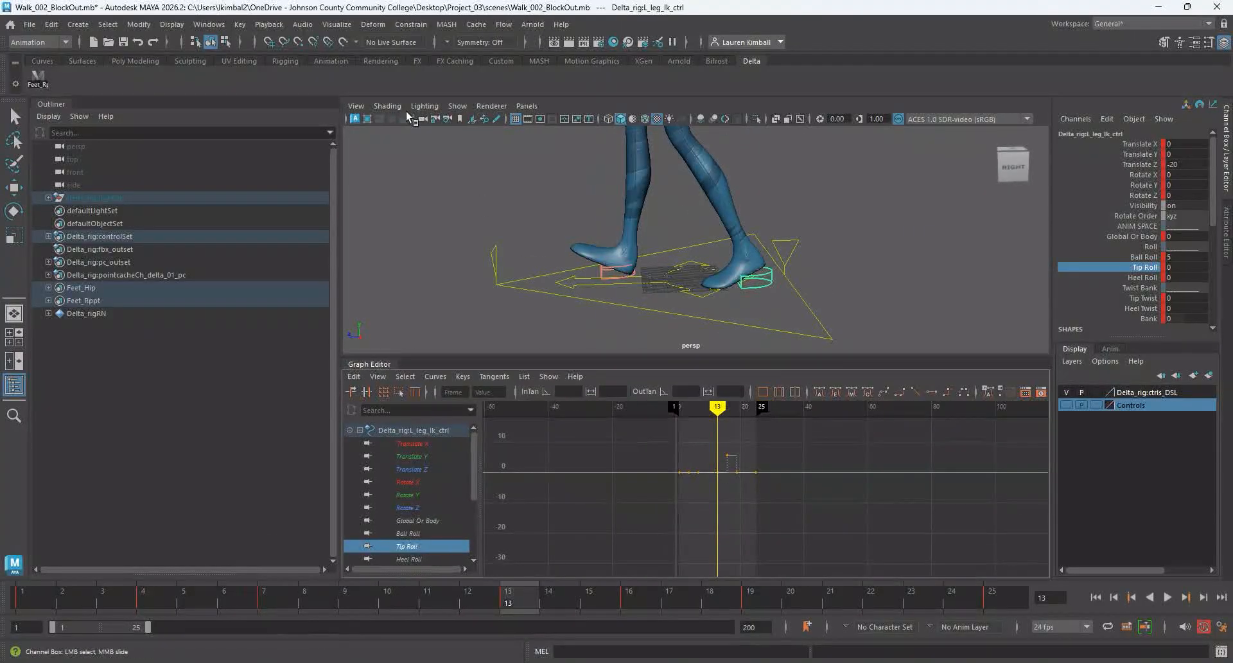
left_click(35, 78)
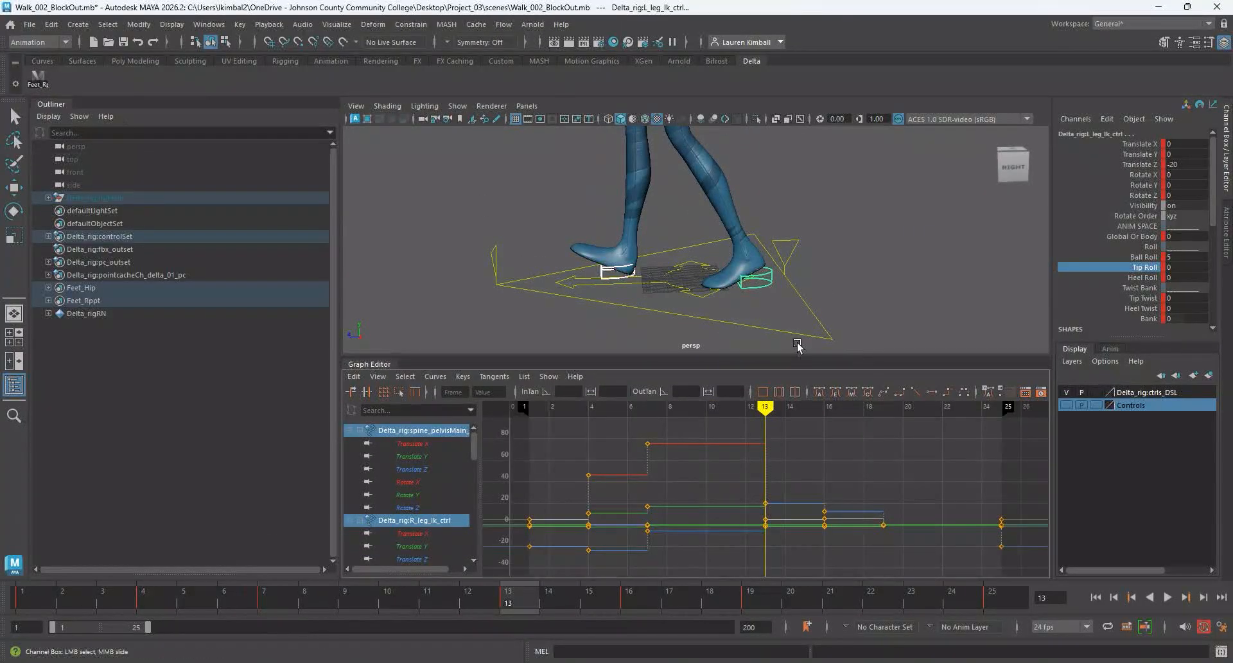
Select all keys of the pelvis and both foot controls in the Graph Editor and convert them to auto tangents.
key("a")
scroll(868, 477, "down", 1)
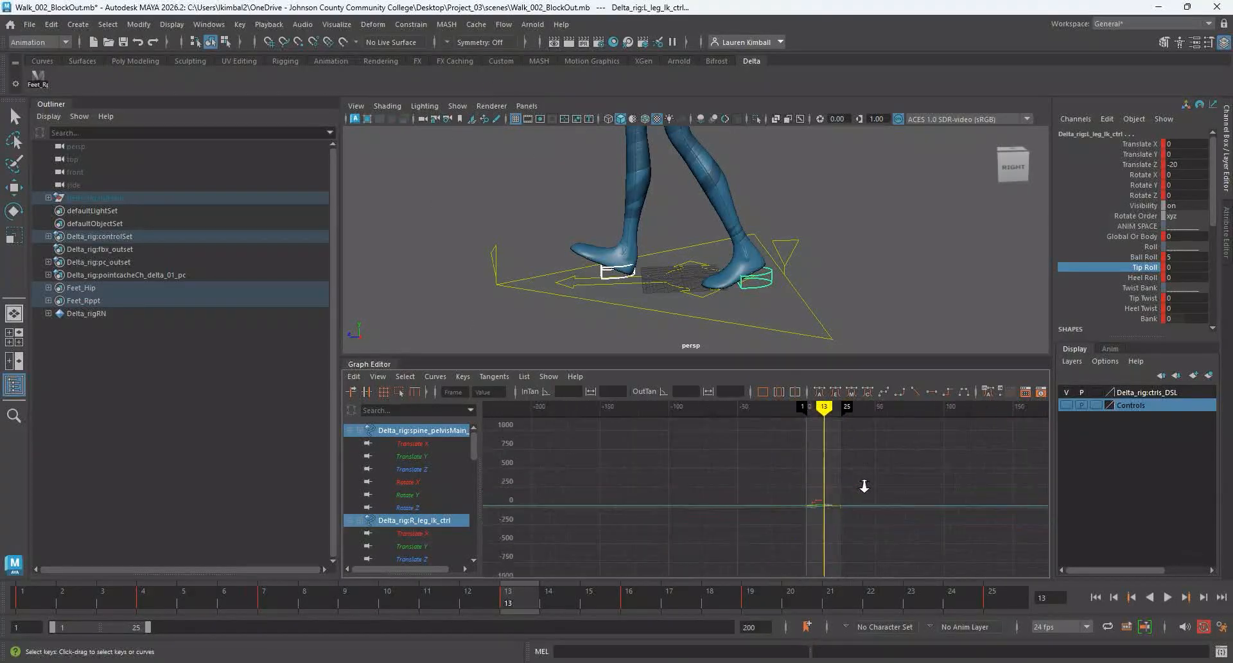
scroll(864, 487, "up", 1)
key("a")
scroll(796, 537, "down", 4)
scroll(794, 536, "up", 1)
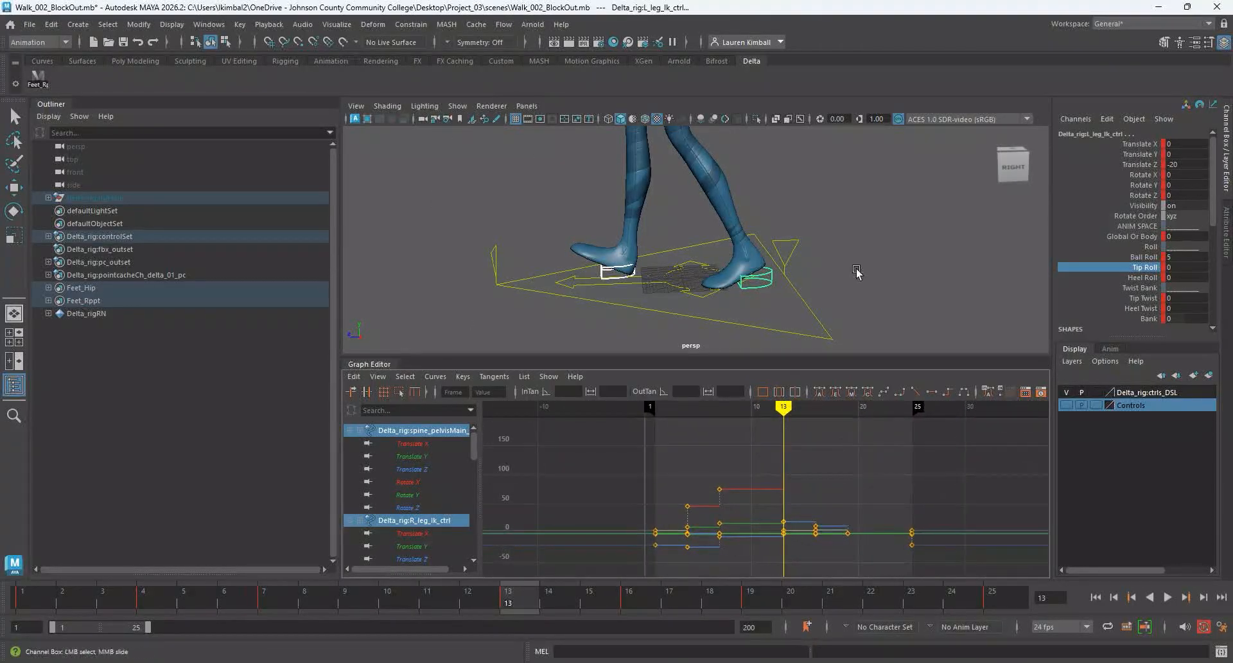
left_click(854, 272)
scroll(872, 262, "down", 6)
left_click_drag(789, 232, 738, 214, "alt")
left_click(40, 80)
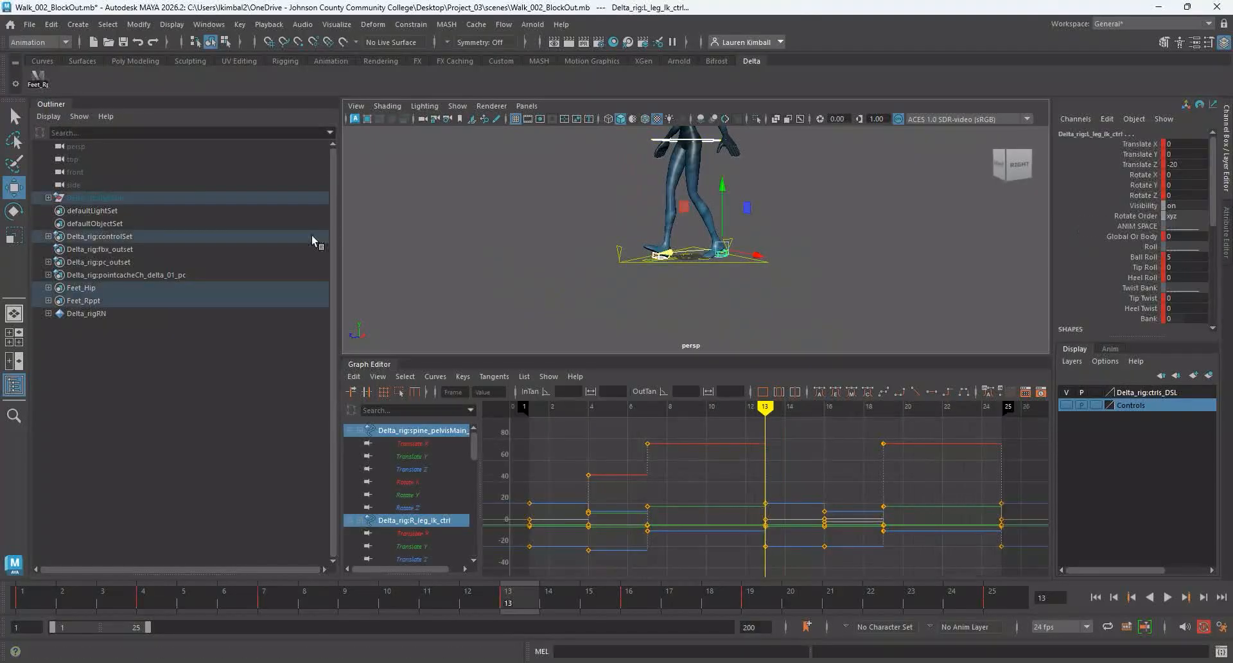
scroll(919, 514, "down", 7)
left_click_drag(721, 458, 967, 583)
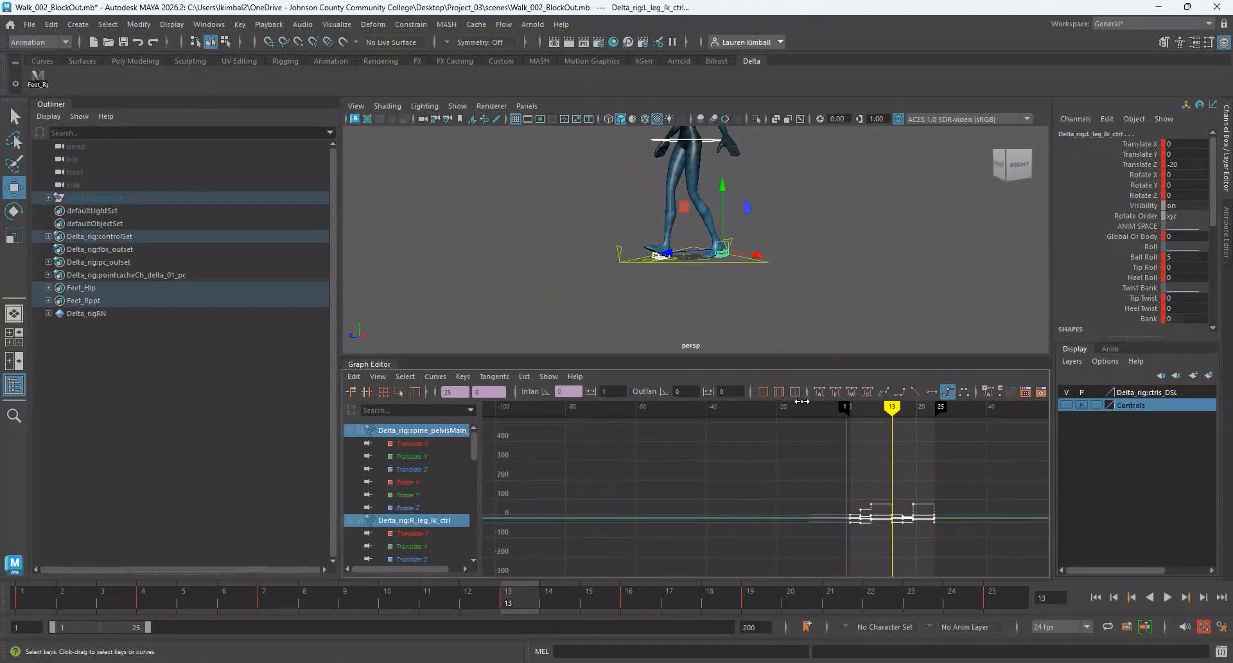
left_click(819, 392)
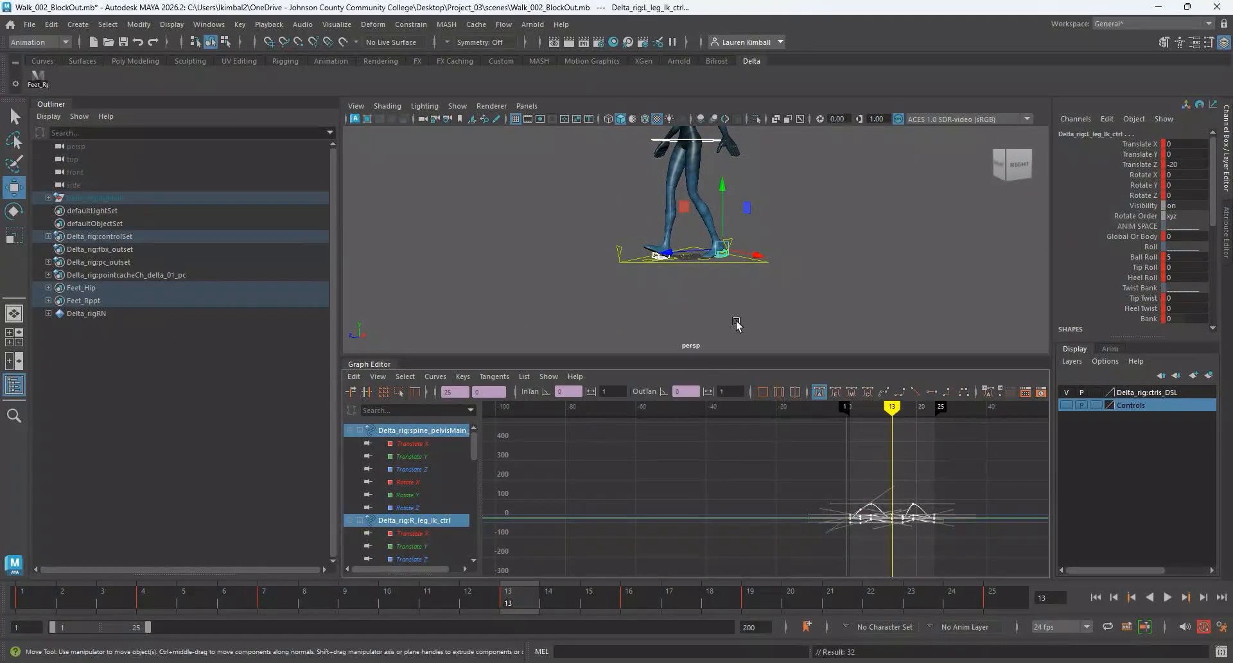
Collapse the Graph Editor and play back the smoothed walk from the character's right side, checking the feet around frames 16 and 17.
double_click(360, 362)
scroll(781, 524, "up", 8)
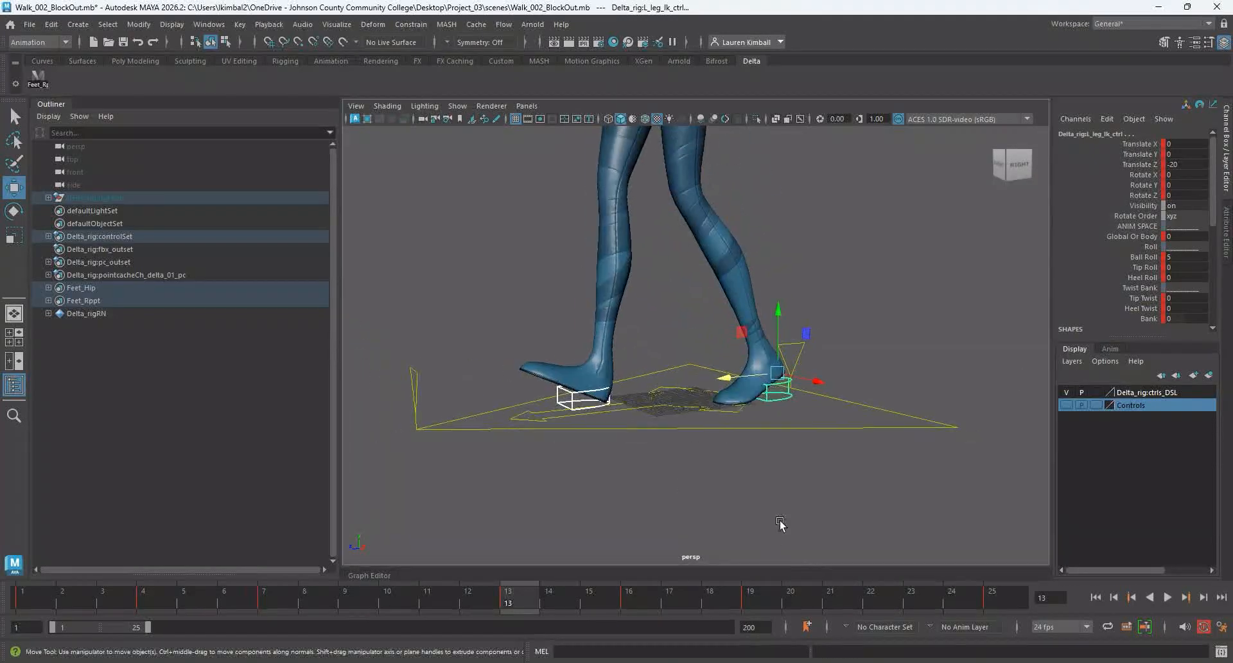
left_click_drag(781, 524, 752, 501, "alt")
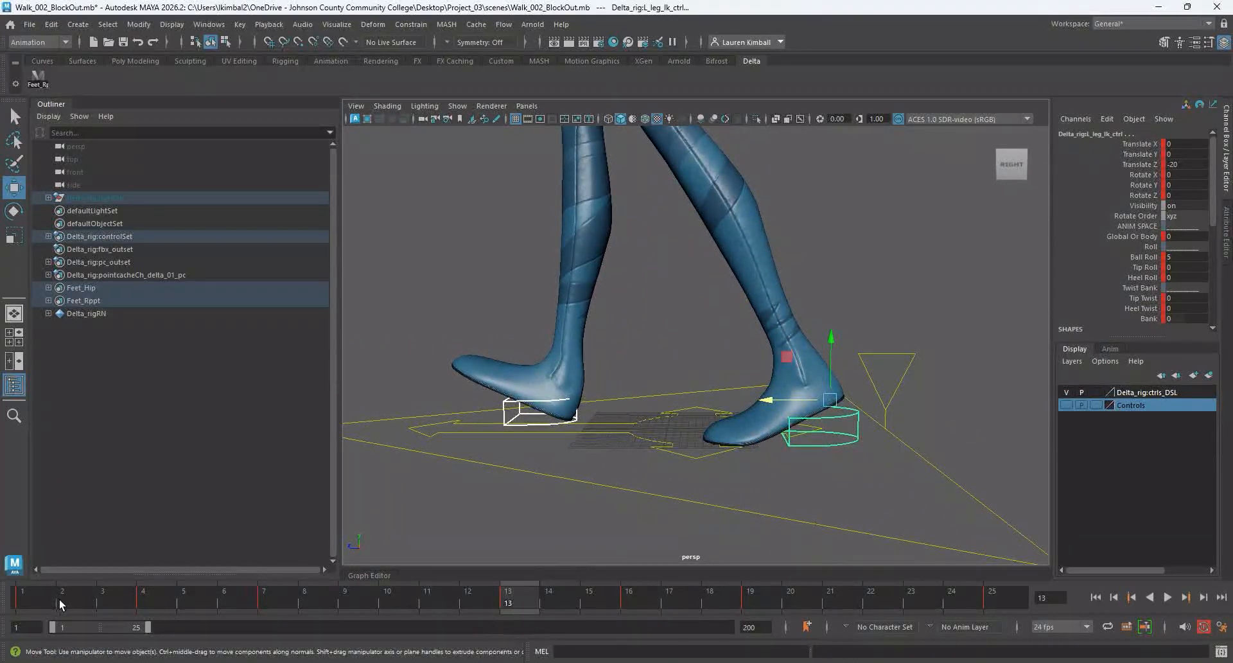
left_click_drag(569, 352, 592, 408, "alt")
key("alt+v")
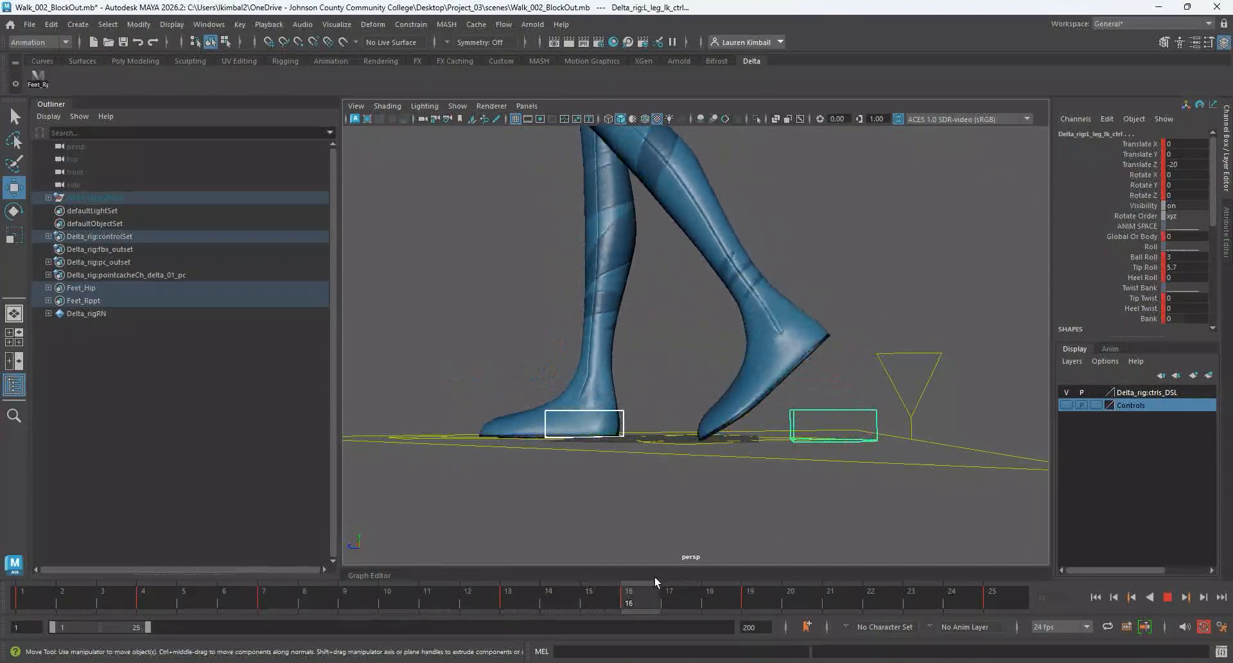
key("alt+v")
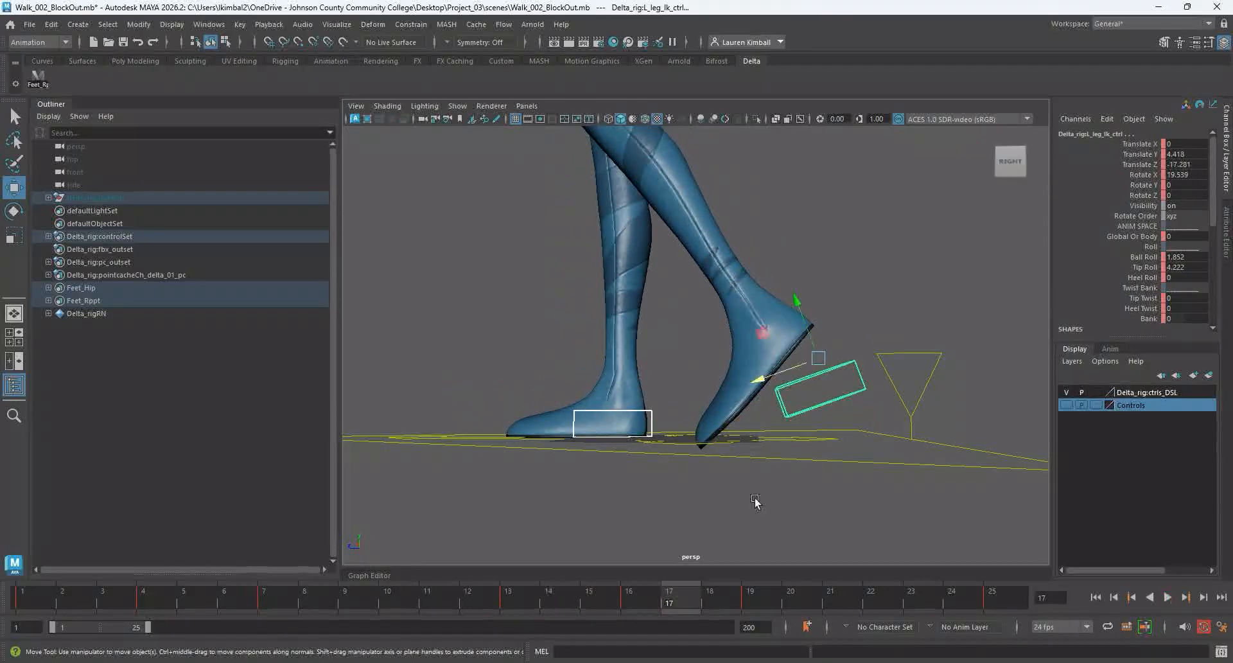
key("alt+v")
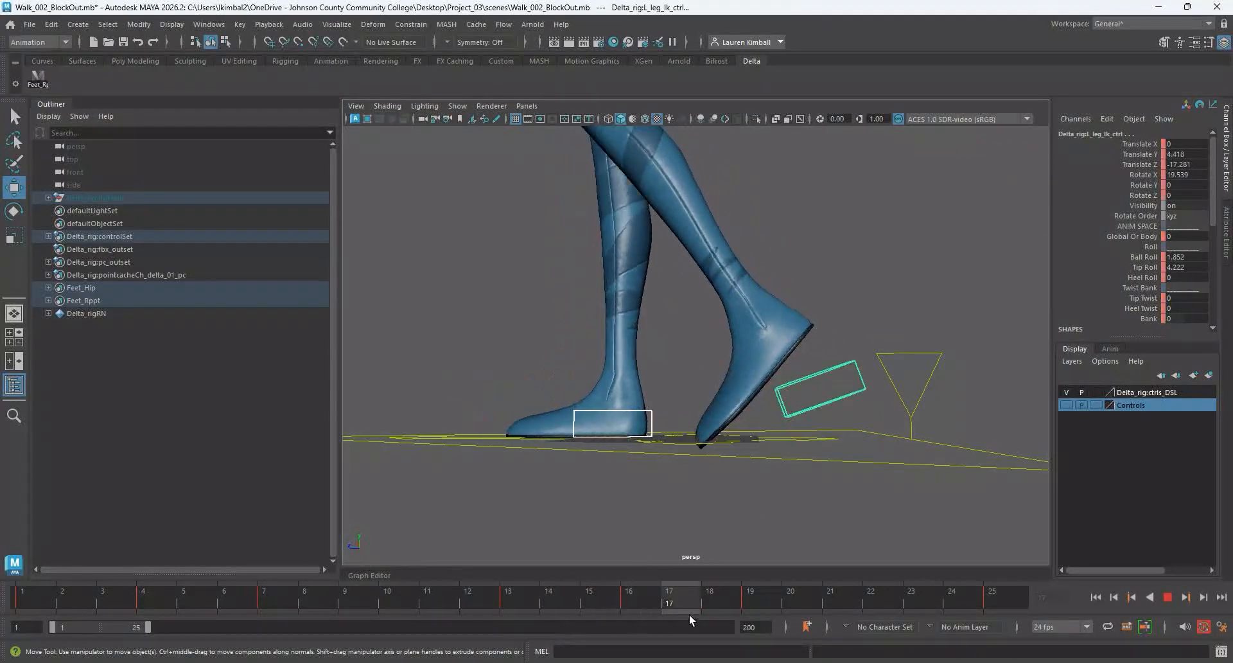
View the walk from the character's left side and compare the foot motion around frames 1 to 5 with frames 15 and 16.
right_click(688, 610)
mouse_move(579, 596)
left_mouse_down()
mouse_move(469, 585)
mouse_move(674, 592)
mouse_move(537, 625)
mouse_move(610, 601)
mouse_move(488, 601)
mouse_move(553, 619)
mouse_move(688, 623)
mouse_move(369, 610)
mouse_move(630, 611)
mouse_move(102, 611)
mouse_move(136, 623)
mouse_move(263, 615)
mouse_move(26, 629)
mouse_move(318, 641)
mouse_move(25, 632)
mouse_move(305, 632)
mouse_move(62, 633)
left_mouse_up()
scroll(560, 411, "down", 7)
scroll(606, 497, "up", 3)
left_click_drag(618, 413, 617, 504, "alt")
left_click_drag(72, 598, 195, 611)
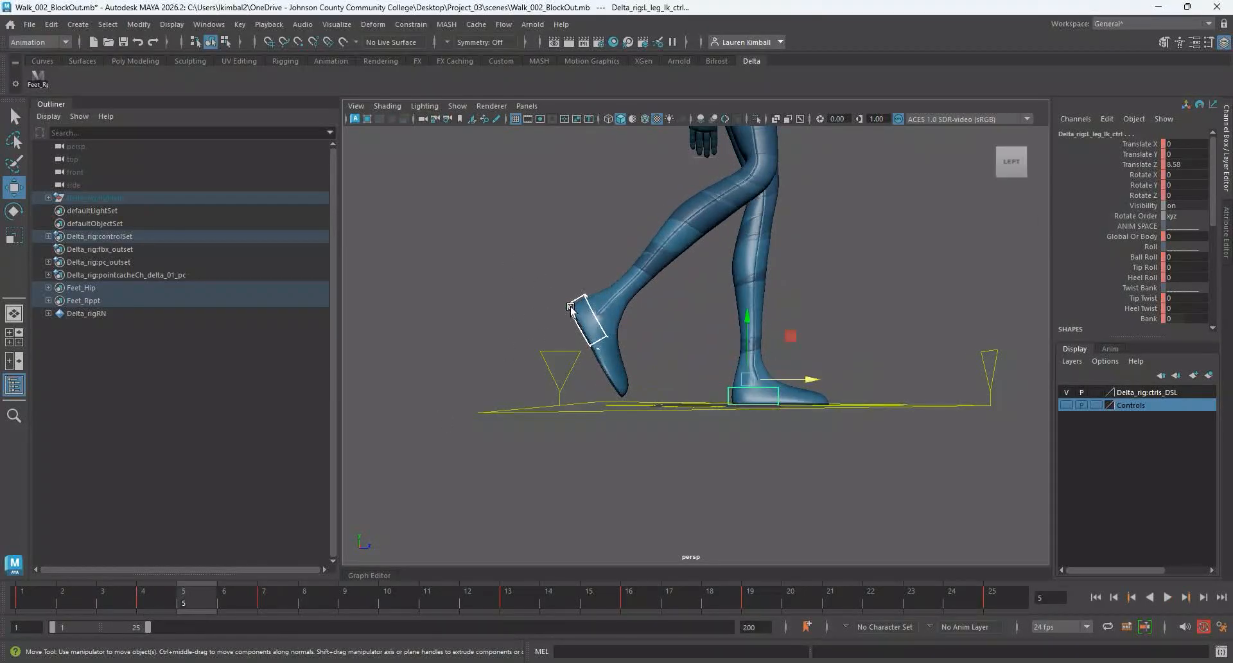
left_click_drag(136, 584, 22, 597)
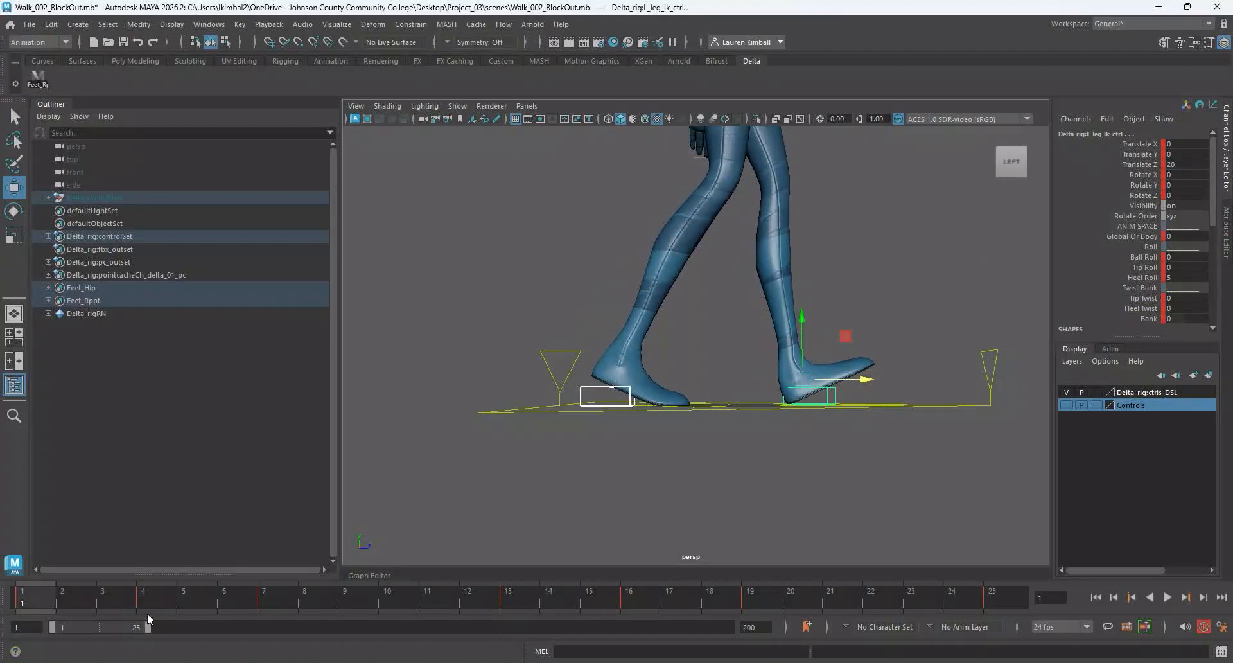
left_click_drag(148, 612, 25, 603)
key("alt+v")
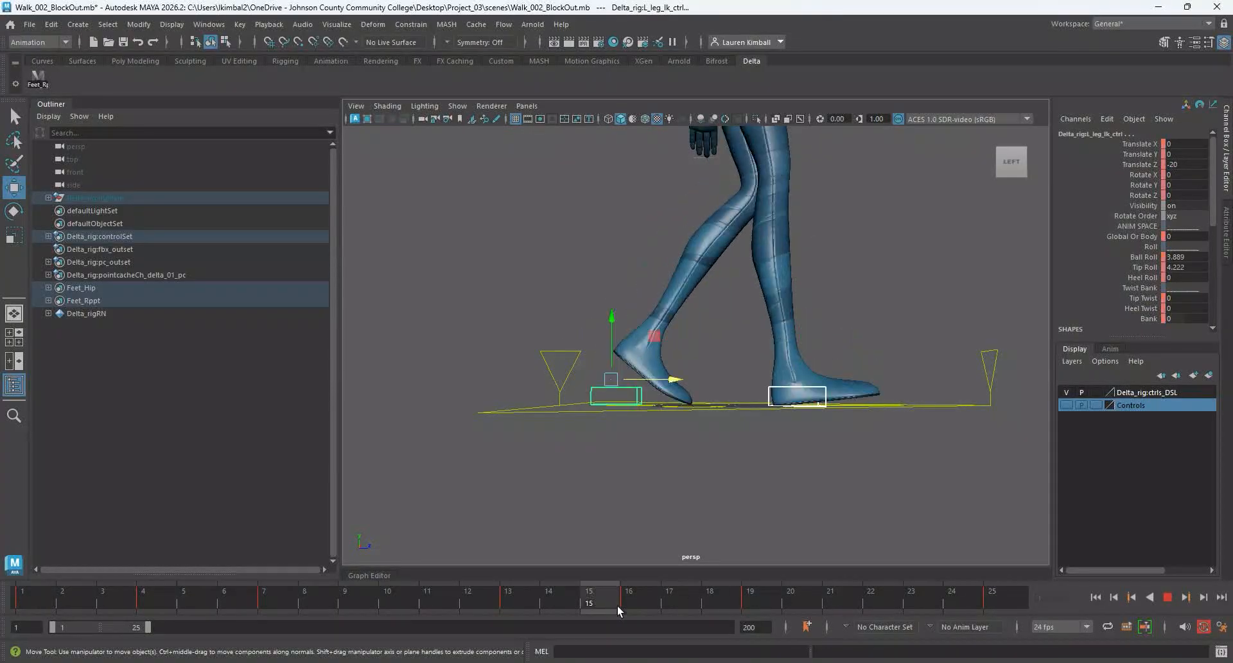
left_click(657, 601)
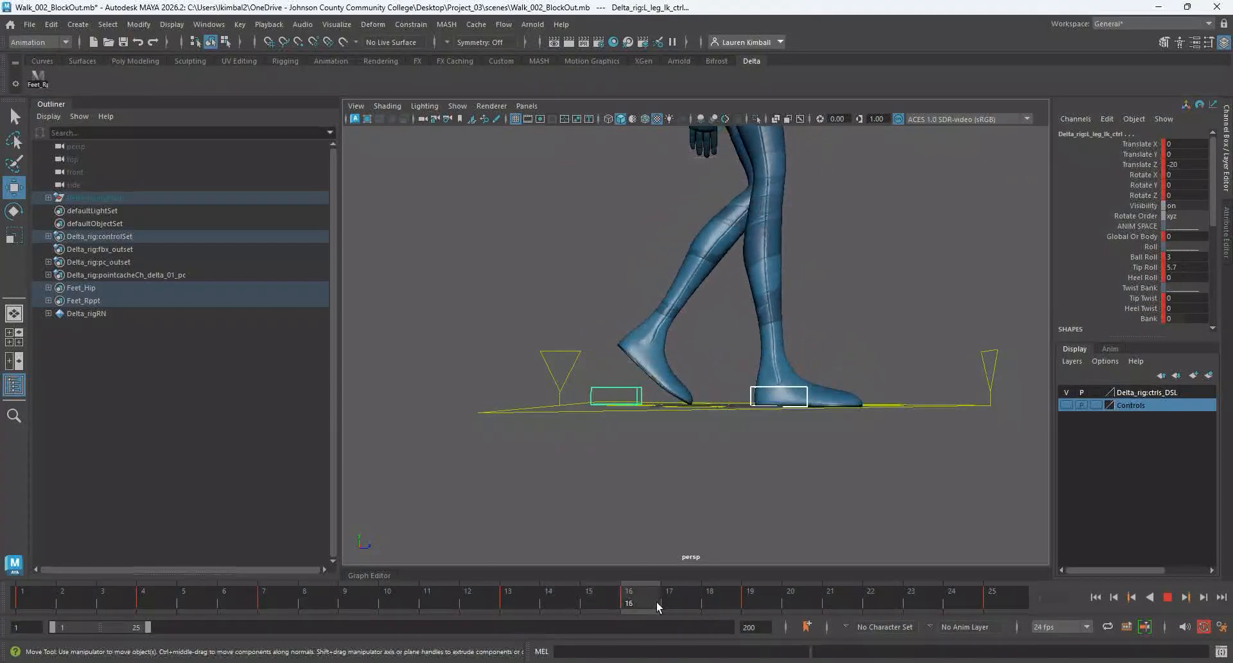
Reopen the Graph Editor, reselect the pelvis and foot controls, and set all their keys to stepped tangents.
left_click(721, 474)
left_click_drag(720, 474, 745, 476, "alt")
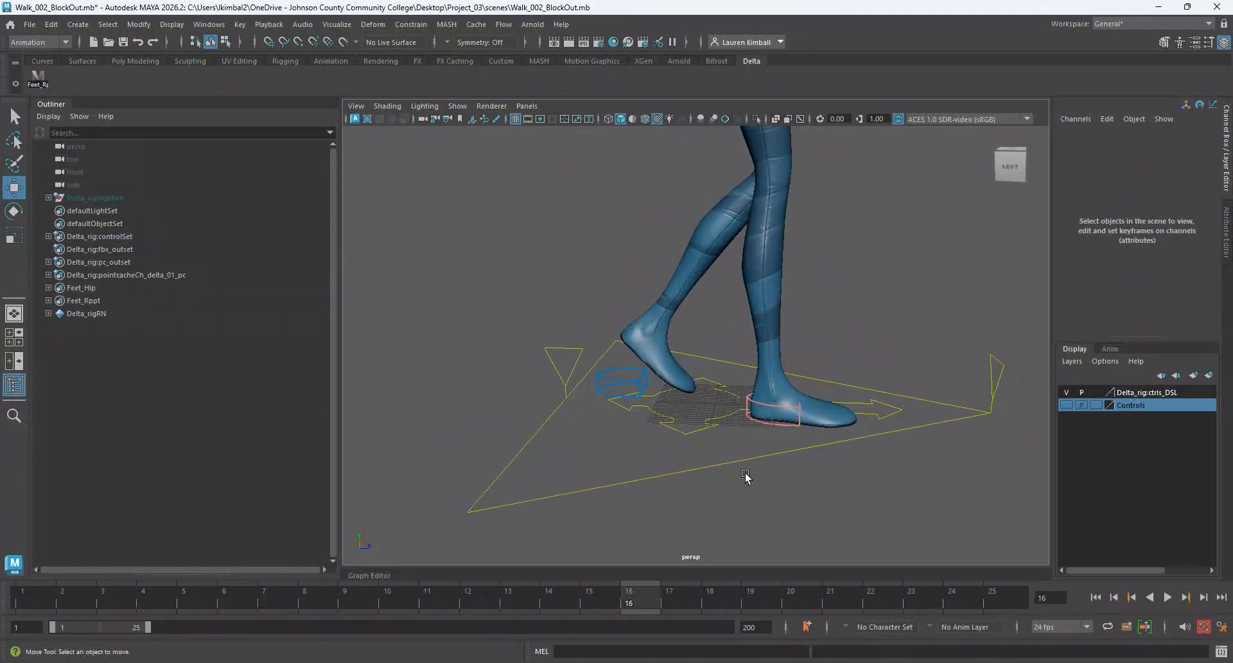
left_click(368, 574)
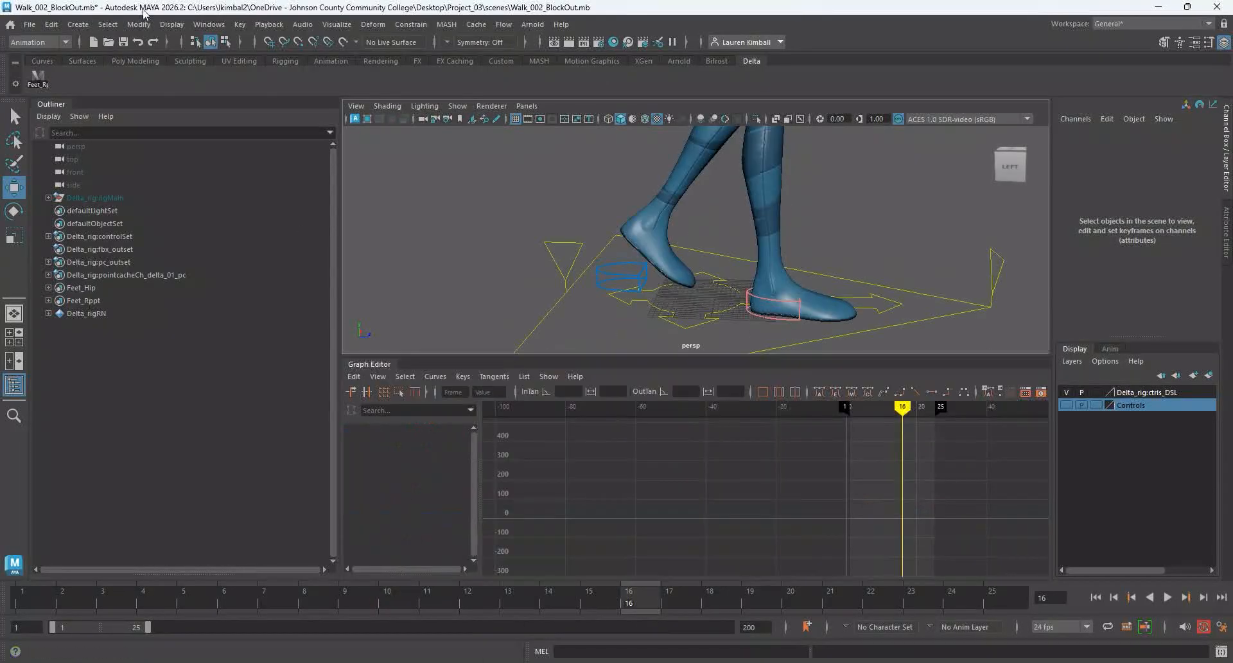
left_click(44, 85)
right_click_drag(841, 455, 711, 449, "alt")
left_click_drag(730, 424, 980, 508)
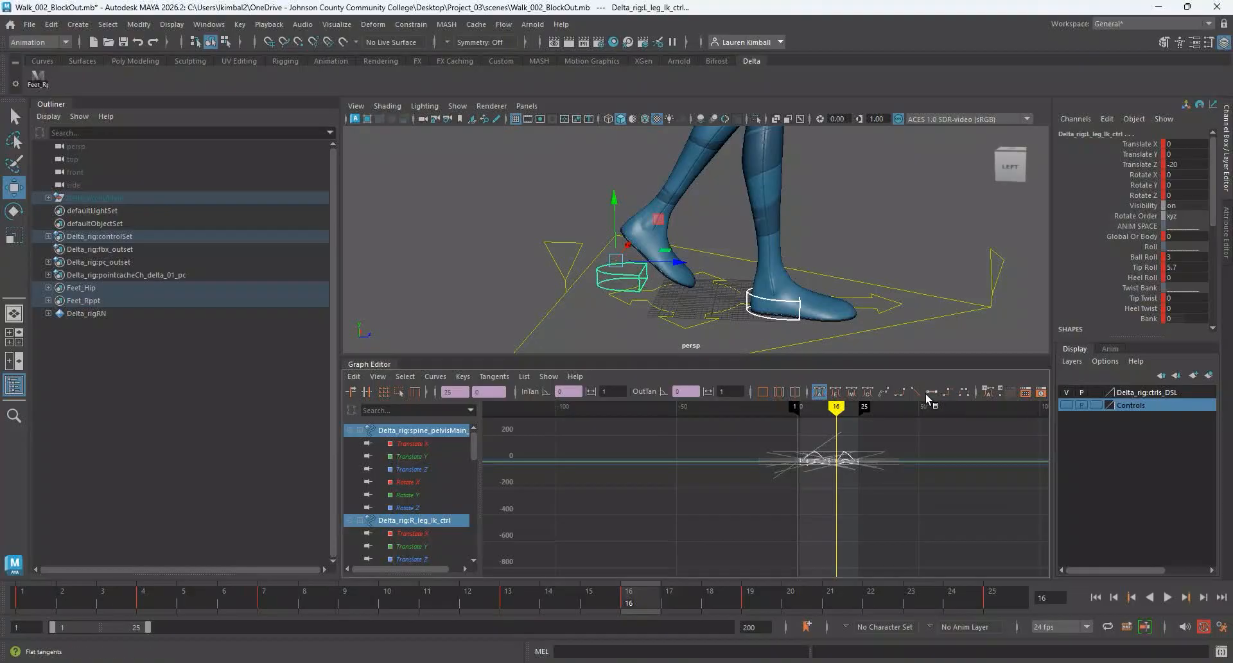
left_click(945, 392)
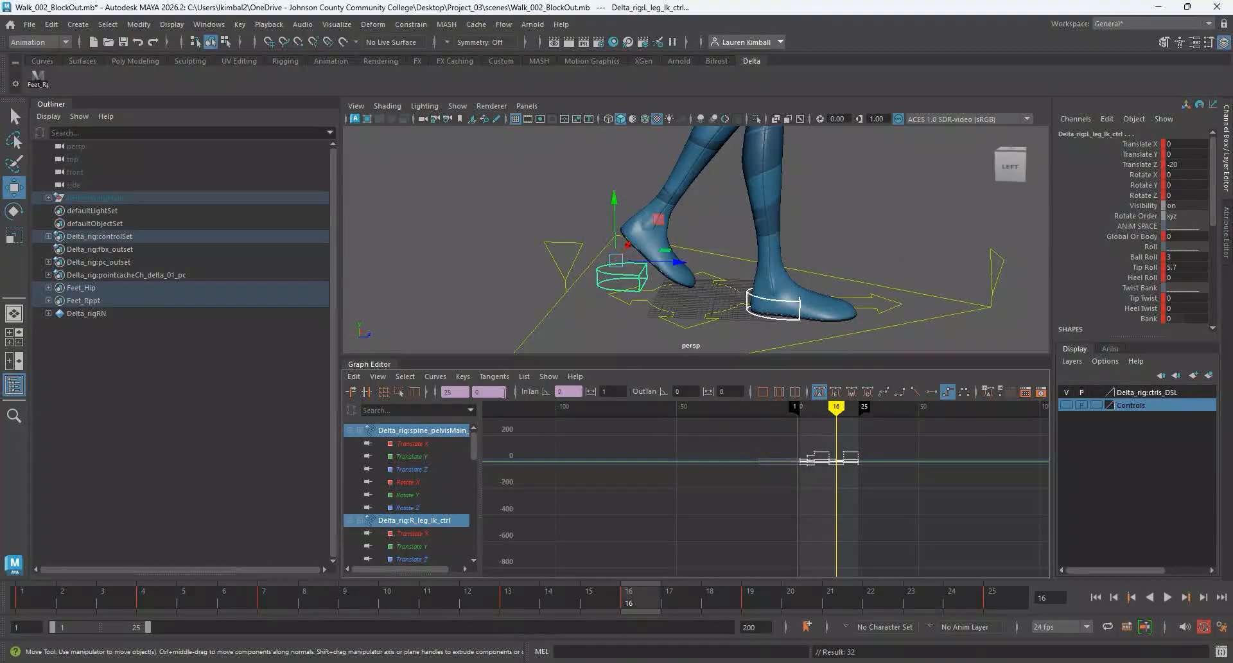
Collapse the Graph Editor and select only the left foot IK control at frame 16.
left_click(384, 367)
left_click_drag(380, 366, 553, 486, "alt")
left_click(807, 447)
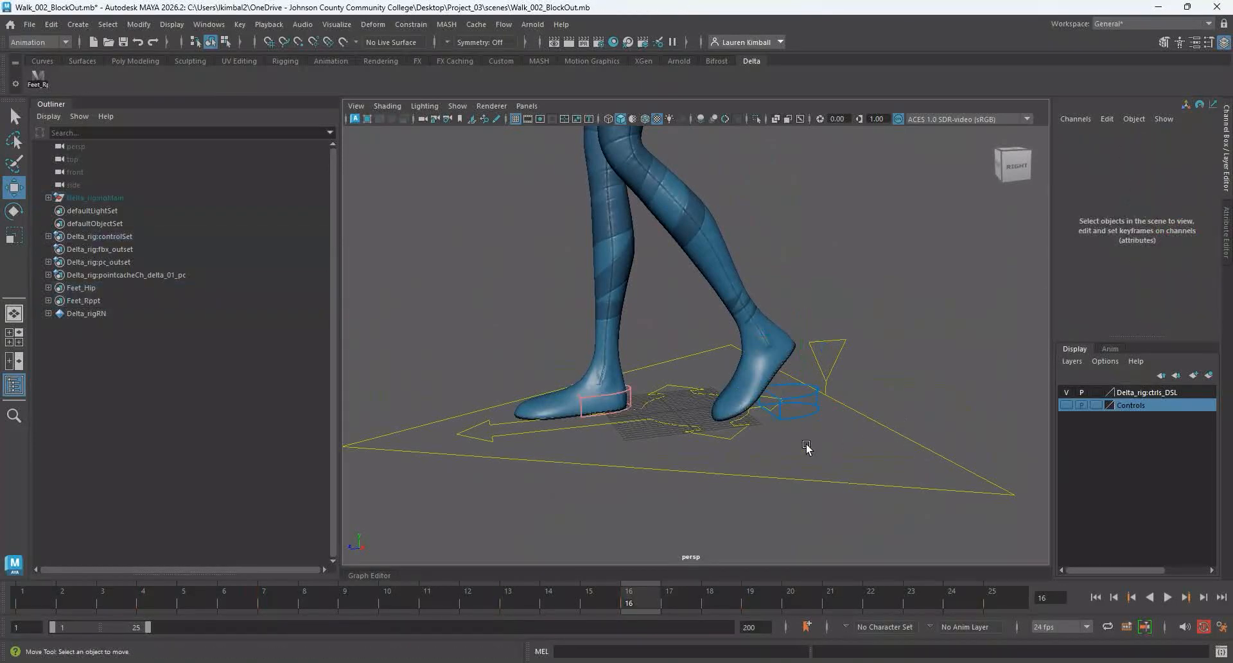
left_click(799, 403)
left_click_drag(800, 403, 883, 401, "alt")
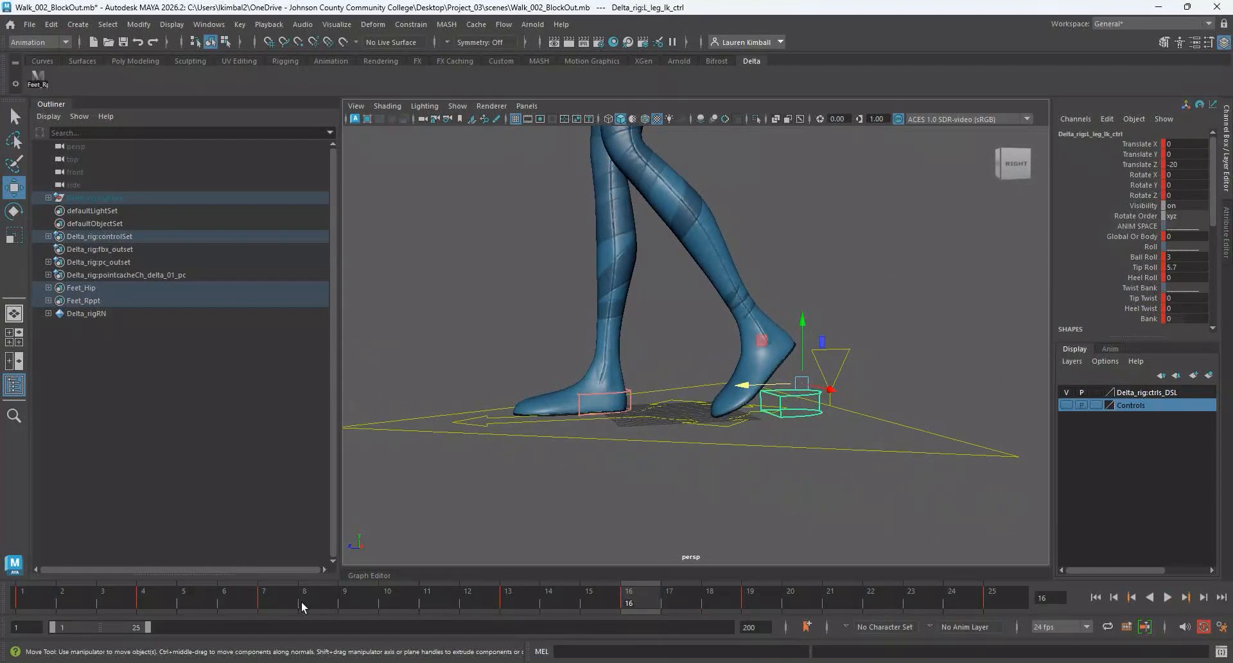
Go to frame 4, select the right foot IK control and copy its key.
left_click(140, 601)
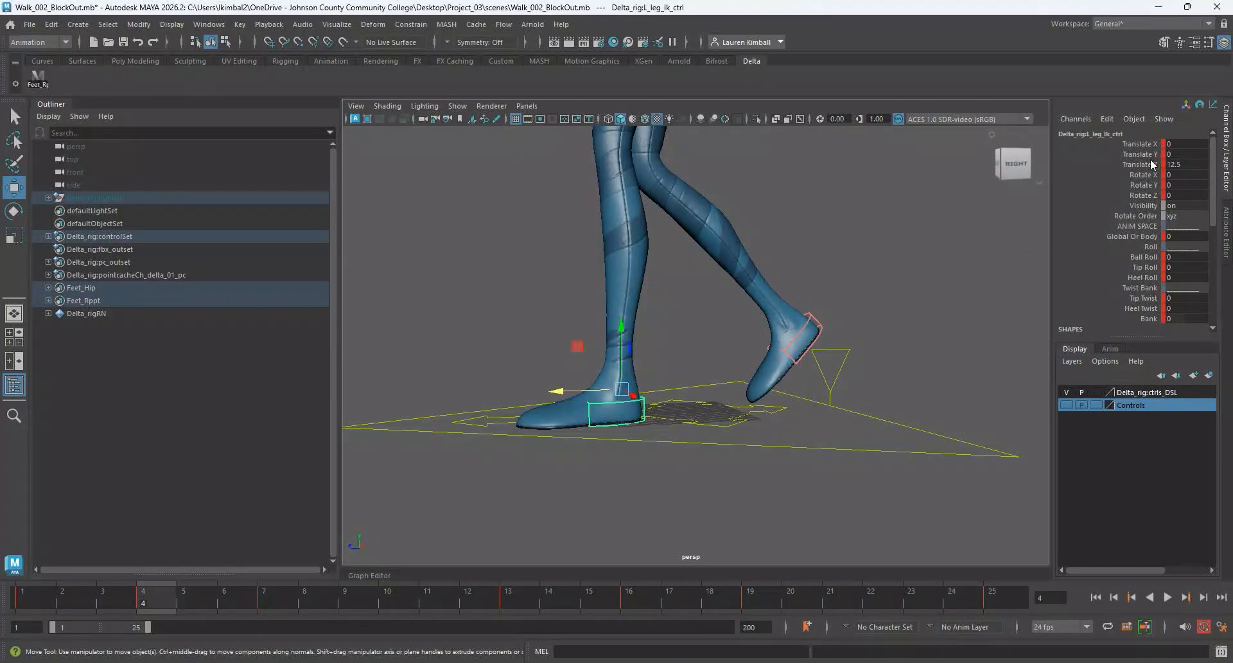
left_click_drag(1002, 415, 913, 399, "alt")
right_click_drag(913, 399, 952, 432, "alt")
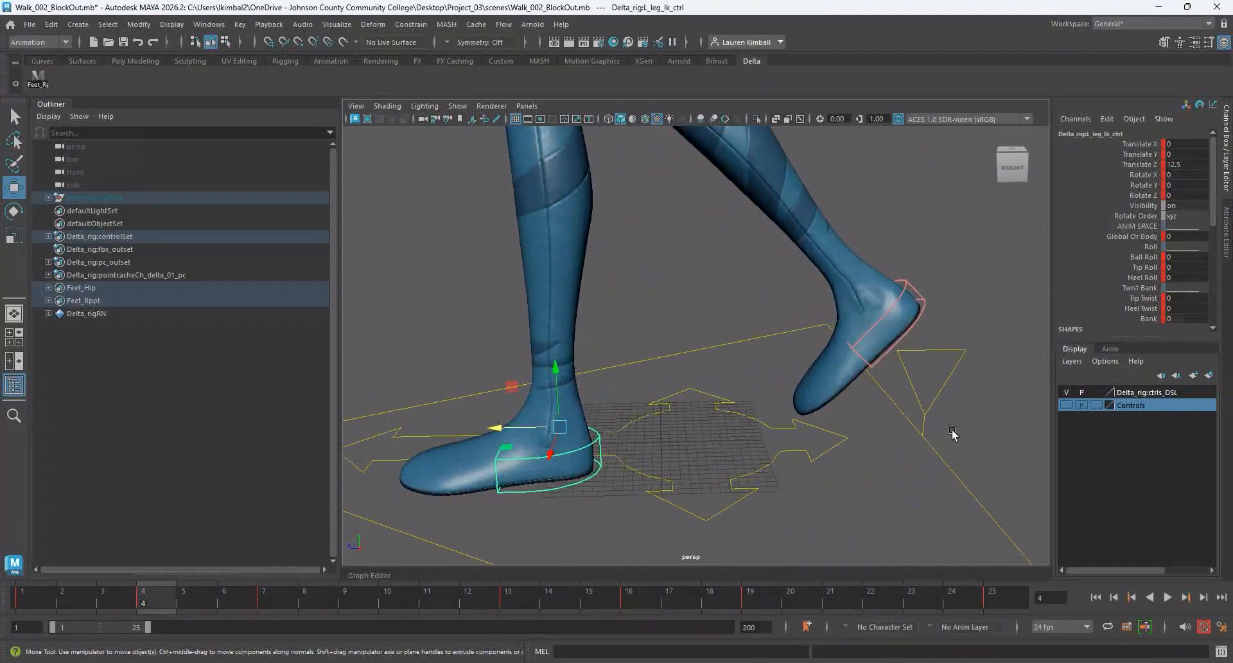
left_click(910, 284)
left_click_drag(1020, 393, 1010, 350, "alt")
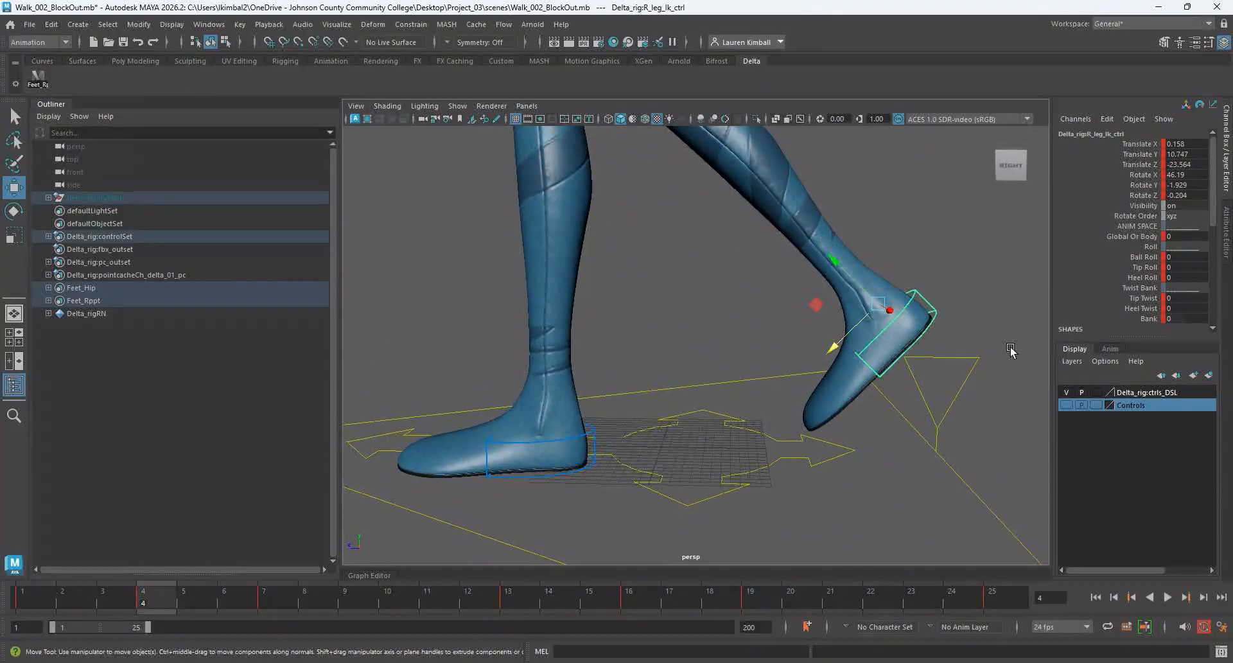
right_click(159, 597)
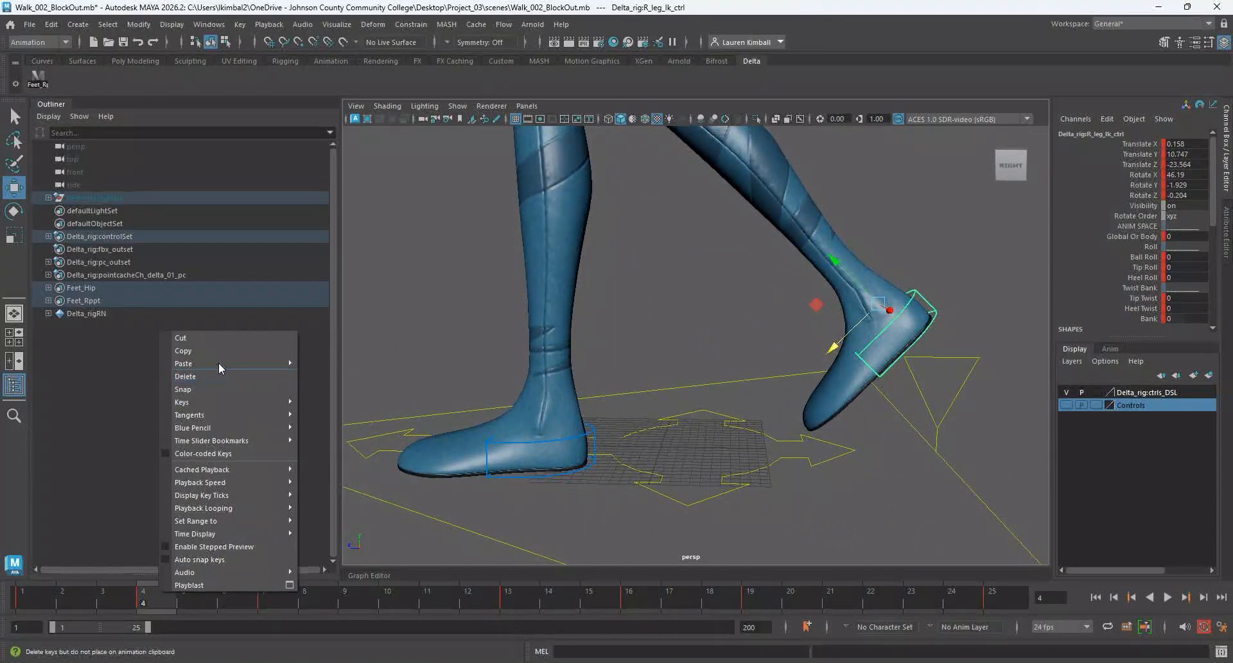
left_click(194, 351)
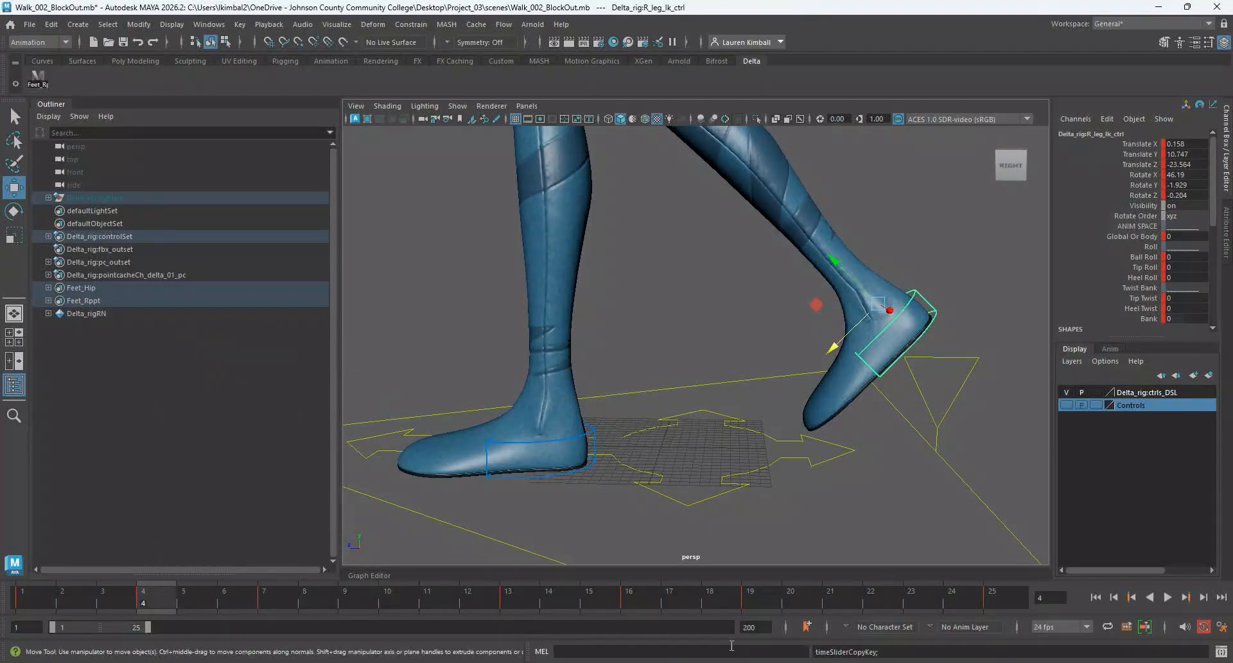
Paste the copied key onto the left foot IK control at frame 16.
left_click(628, 602)
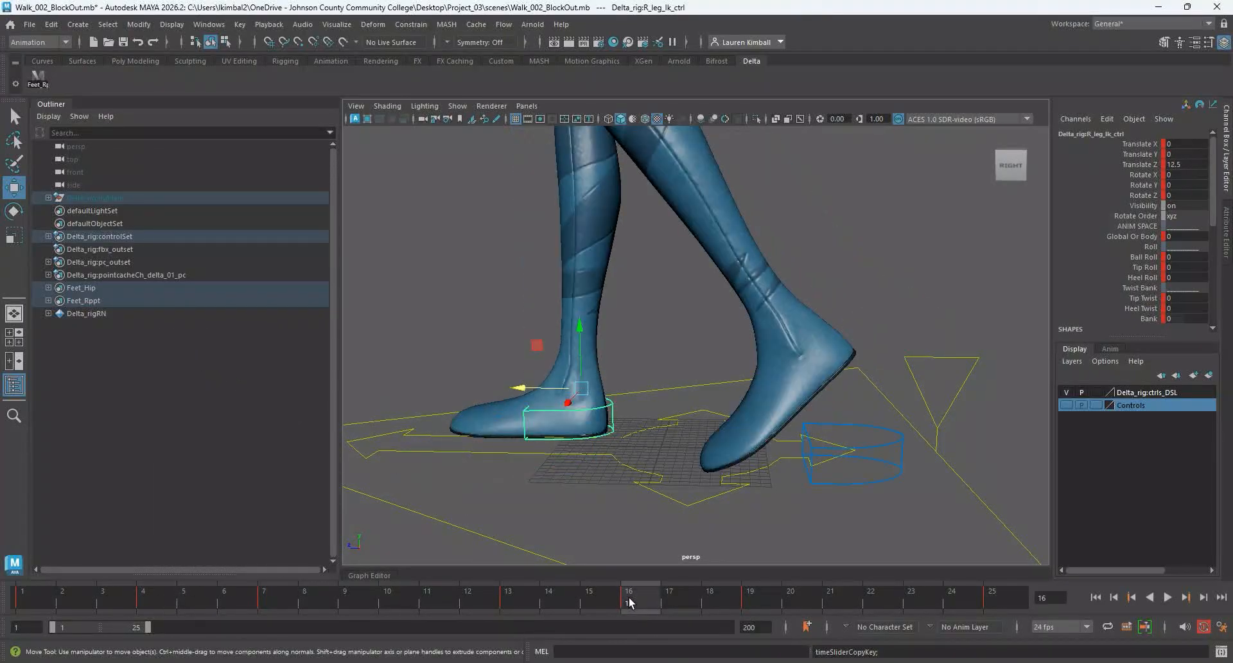
left_click(884, 447)
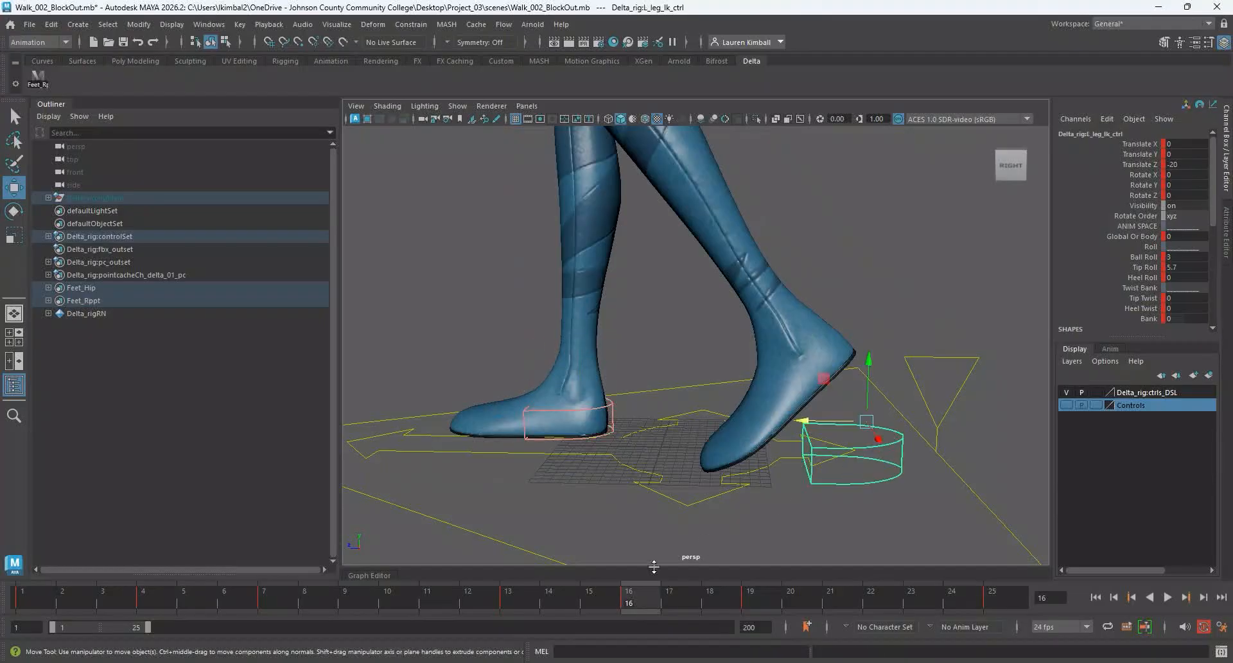
right_click(629, 600)
mouse_move(673, 368)
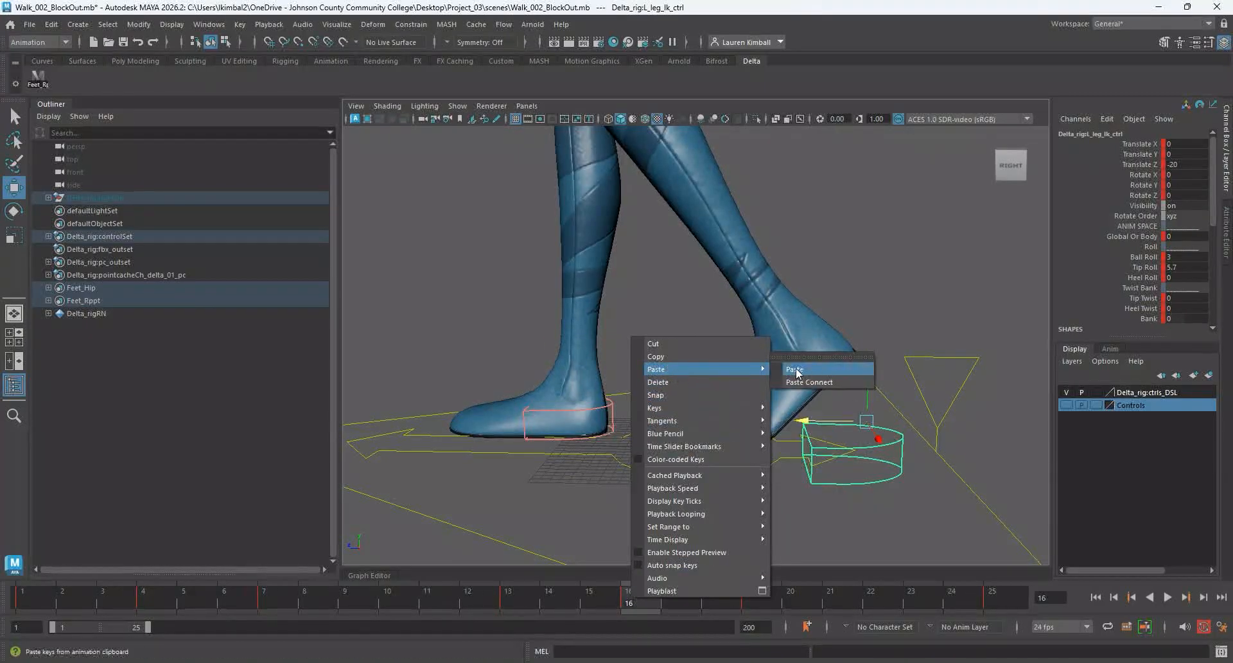
left_click(797, 369)
right_click_drag(802, 457, 624, 436, "alt")
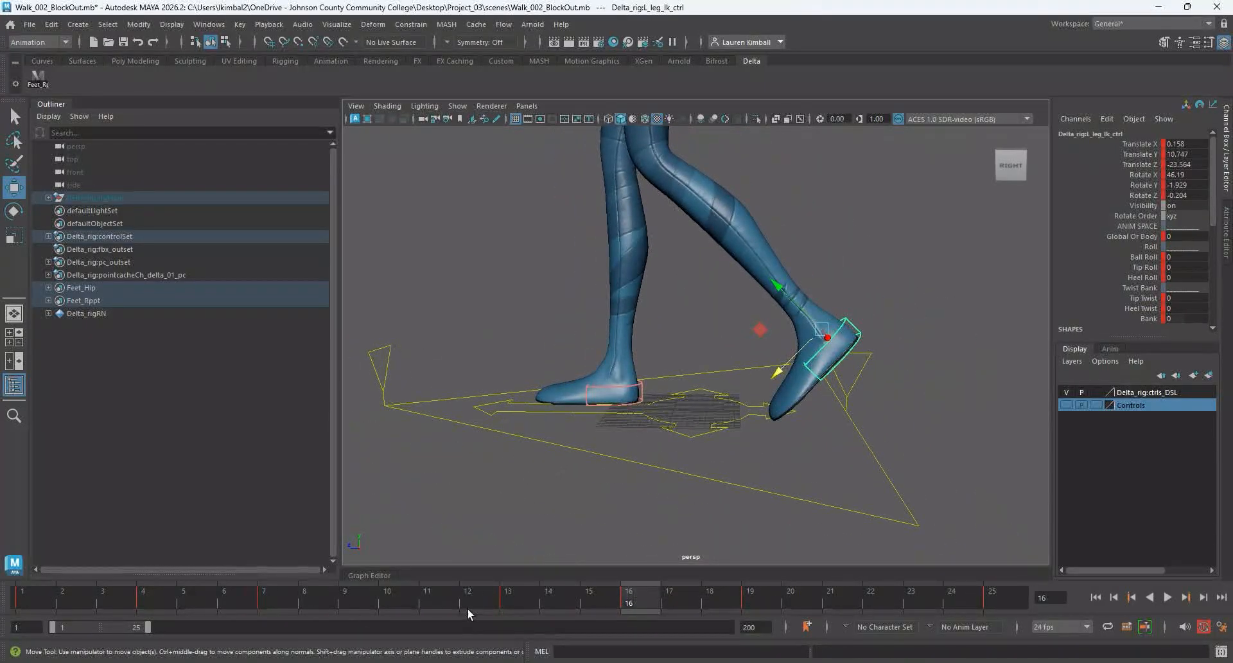
Play back the walk from several angles to check the new left foot pose at frame 16.
key("alt+v")
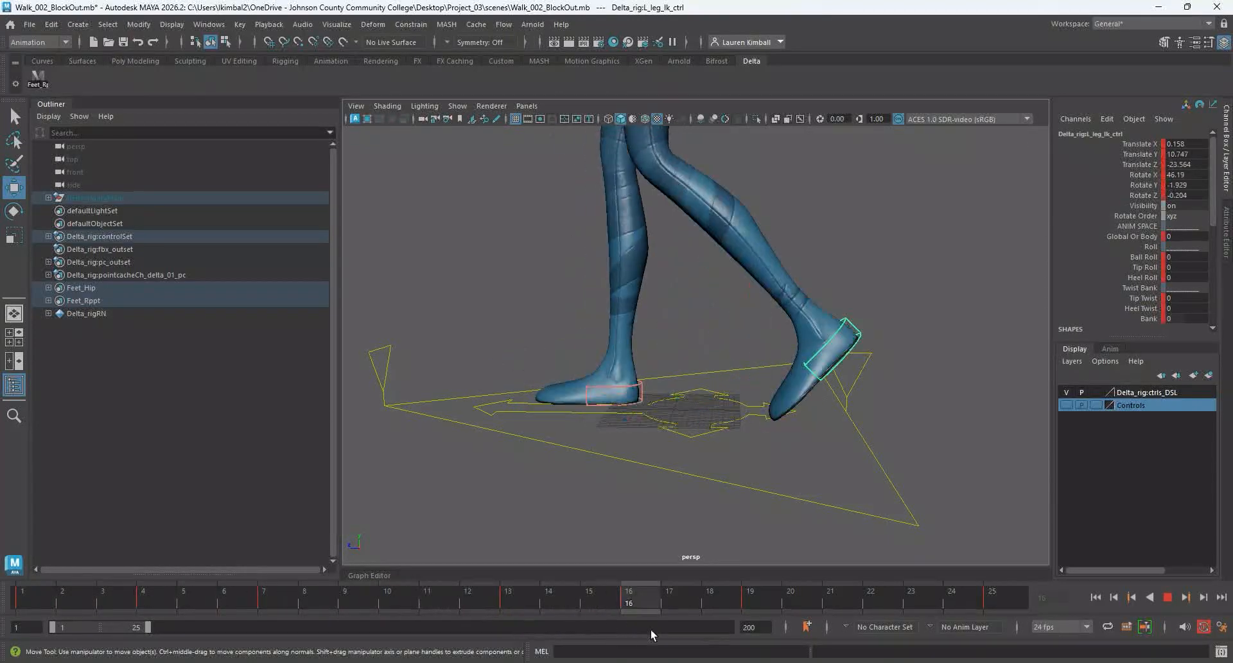
left_click(1167, 597)
scroll(627, 403, "down", 5)
left_click_drag(627, 404, 806, 475, "alt")
scroll(720, 442, "up", 3)
left_click(1168, 597)
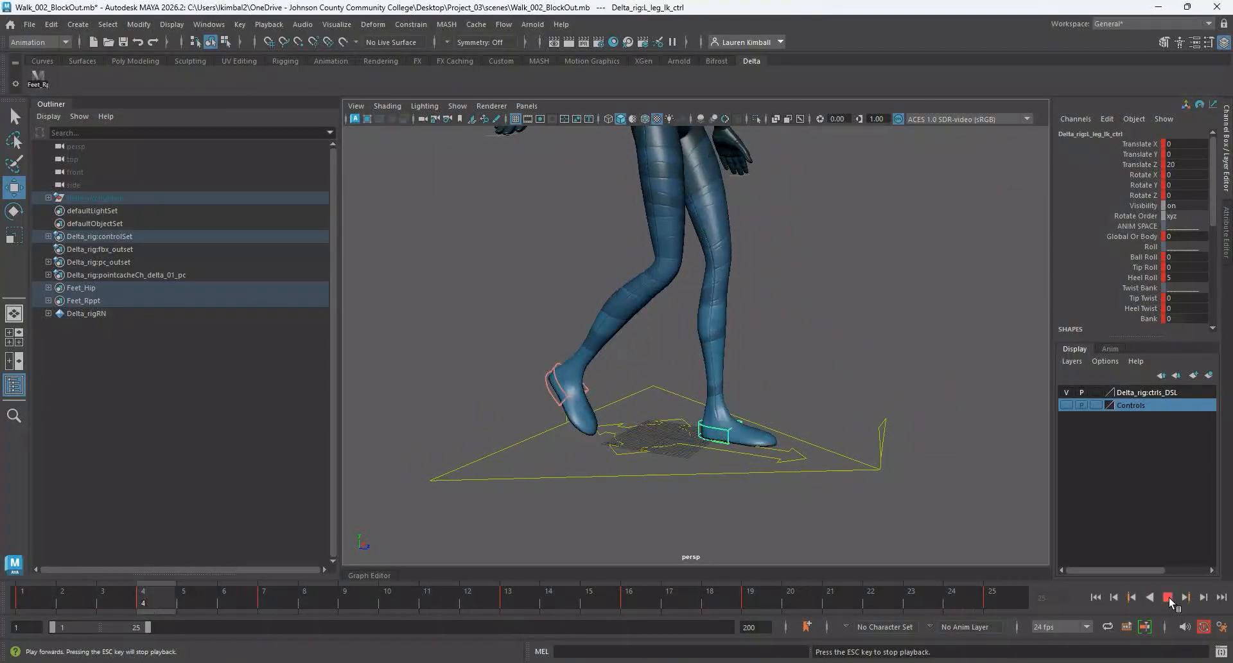
left_click(1166, 597)
Clear the selection with the whole character in view and save the Walk_002_BlockOut.mb scene.
scroll(542, 333, "down", 5)
left_click_drag(541, 334, 597, 388, "alt")
scroll(681, 366, "up", 2)
middle_click_drag(693, 360, 668, 476, "alt")
scroll(667, 475, "down", 2)
left_click(562, 367)
scroll(729, 402, "down", 1)
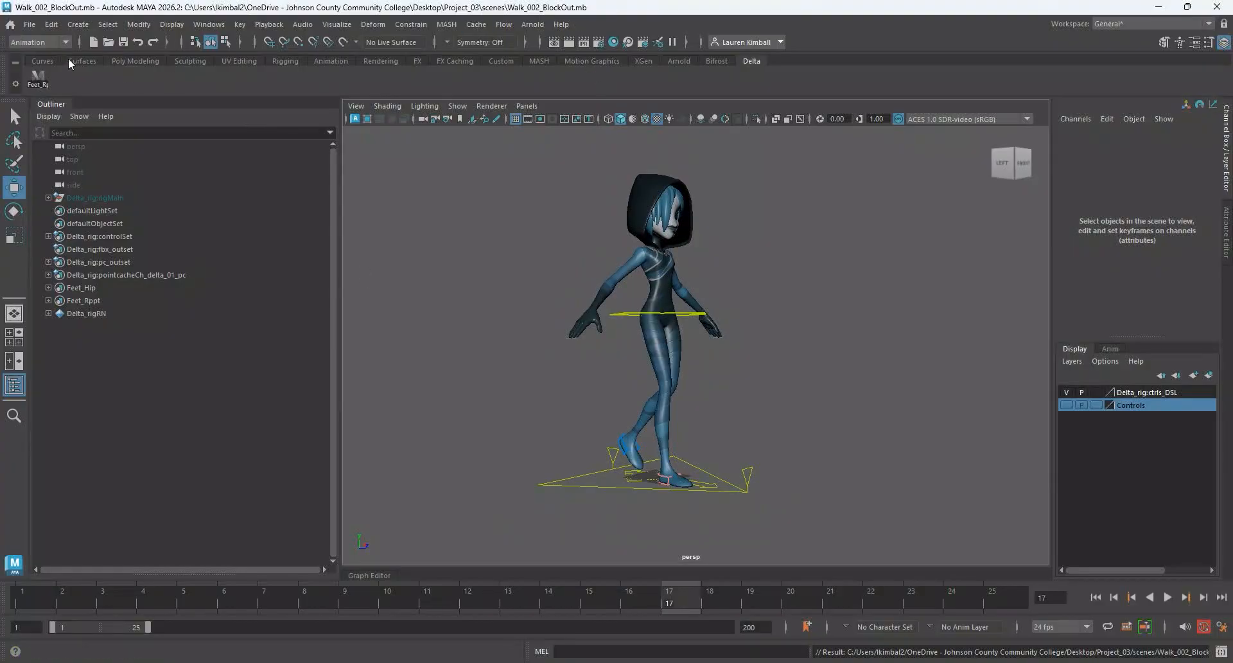
left_click(29, 24)
left_click(86, 93)
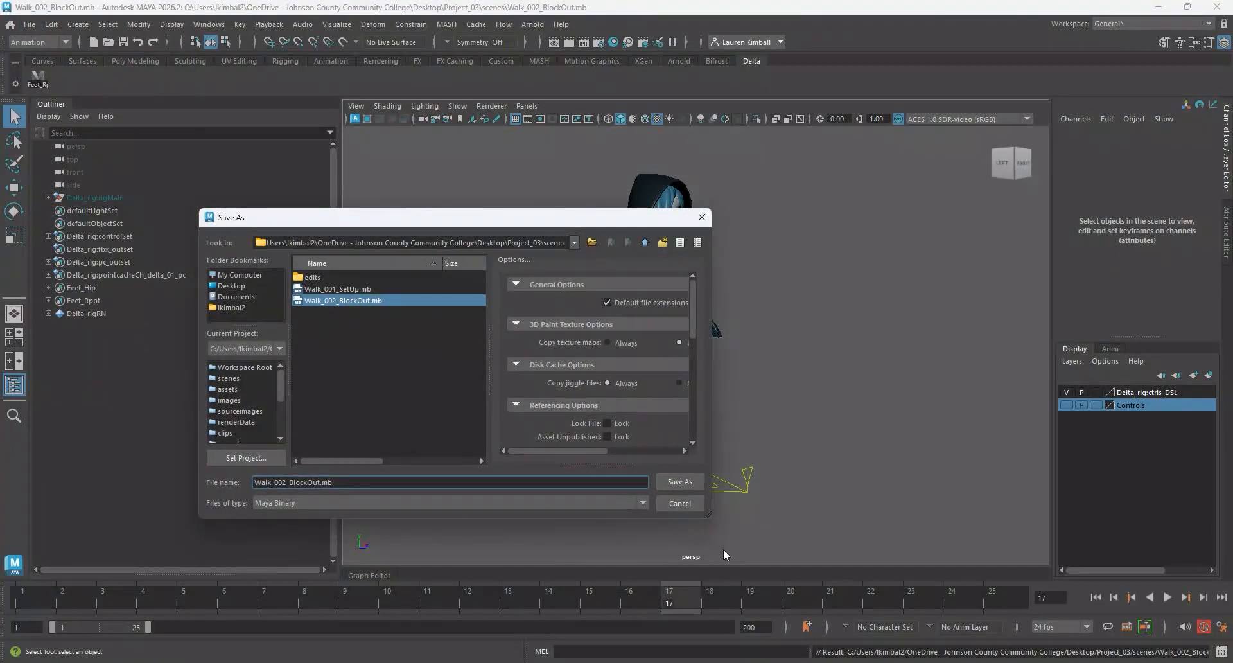
left_click(679, 502)
Switch to the Move tool and component selection mode, with the whole character seen from its left side.
key("w")
left_click_drag(646, 482, 626, 498, "alt")
left_click_drag(677, 491, 783, 434, "alt")
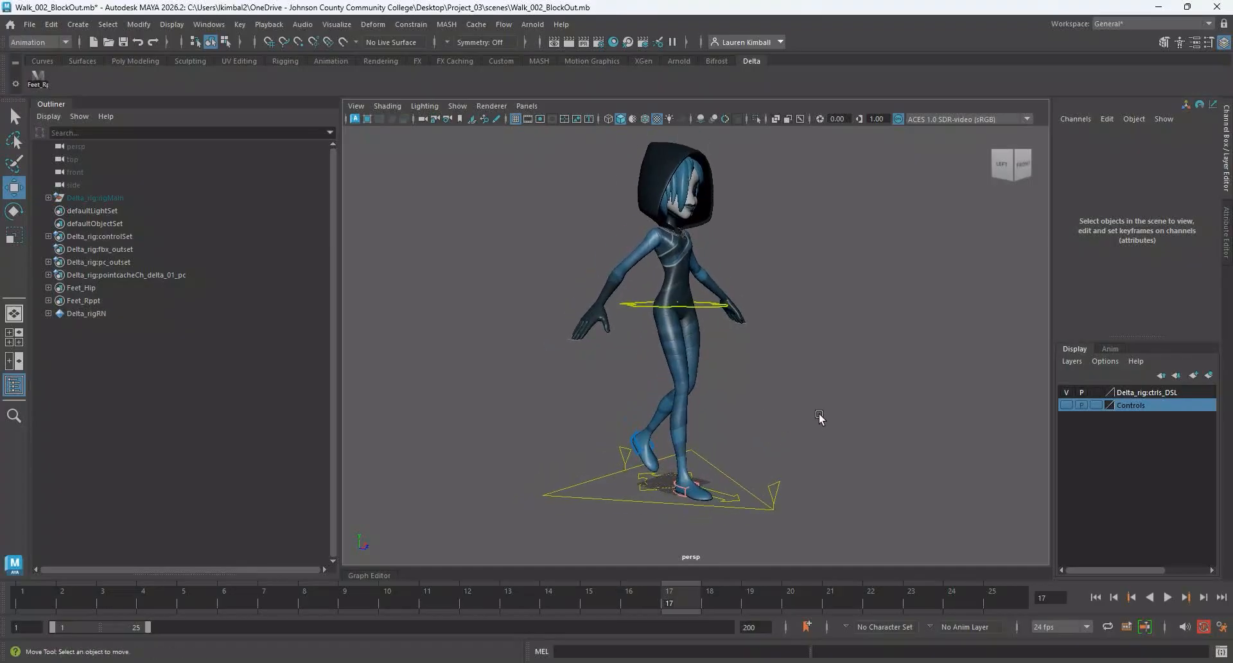
key("F8")
left_click_drag(528, 295, 591, 317, "alt")
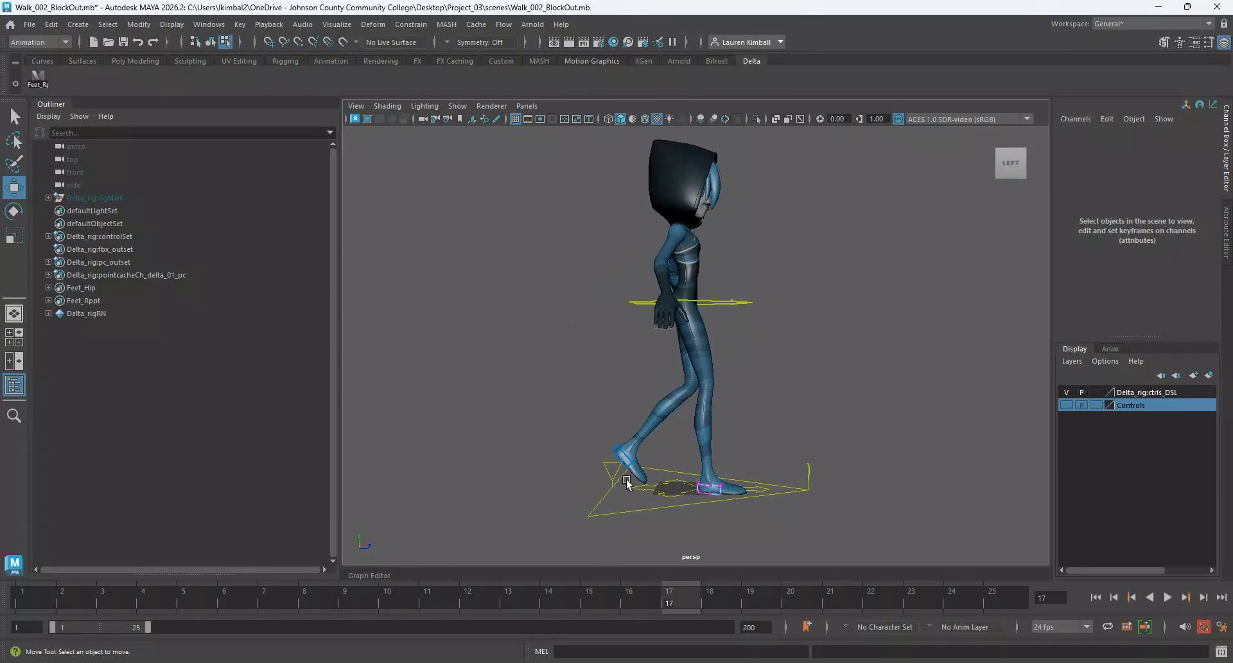
Return to object selection mode and select the right foot IK control, with the legs framed from the character's left side.
scroll(713, 493, "up", 5)
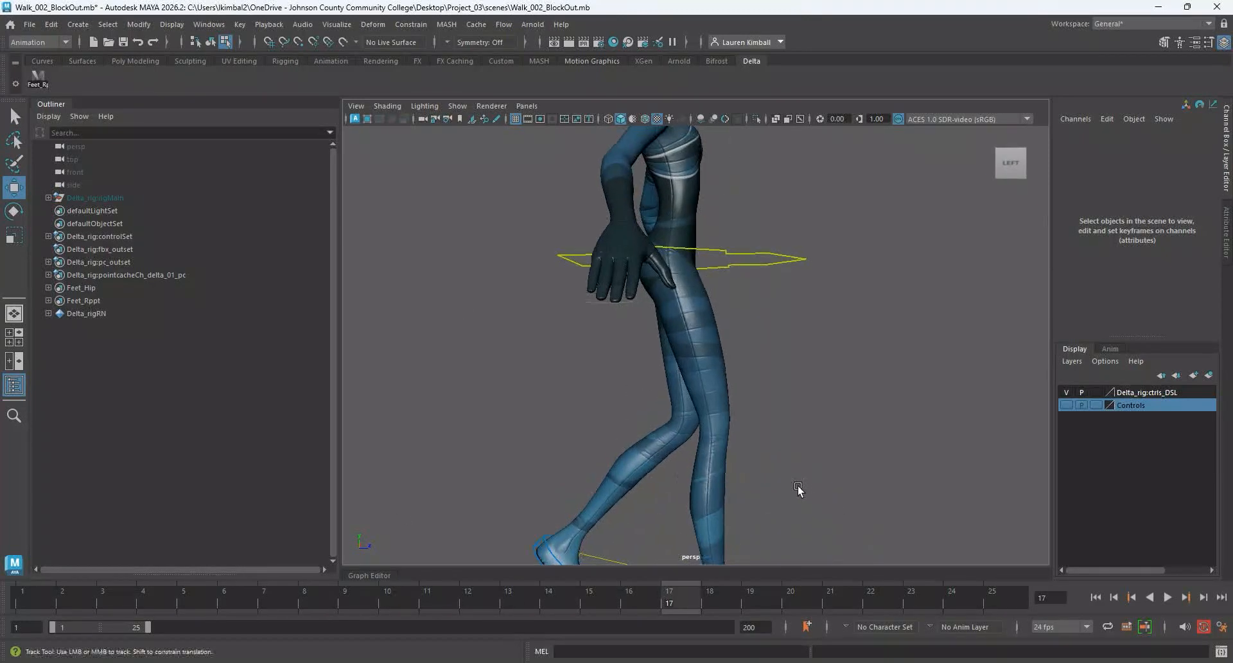
scroll(769, 319, "up", 2)
left_click_drag(783, 403, 796, 429, "alt")
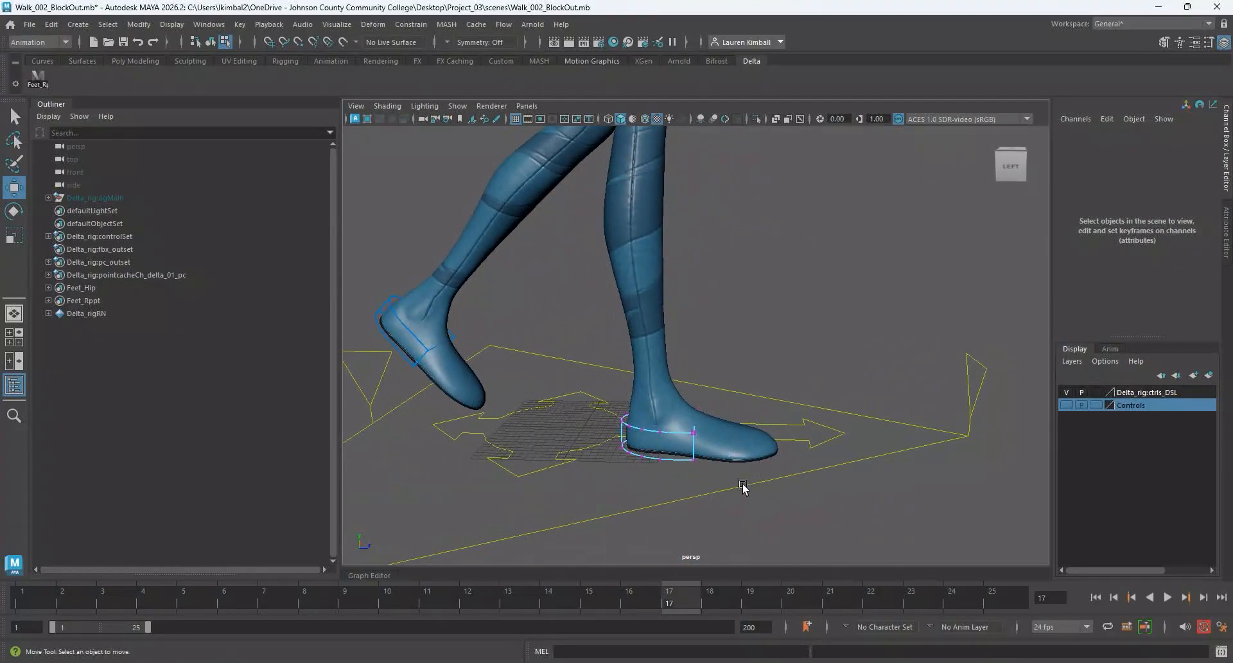
key("F8")
left_click(684, 486)
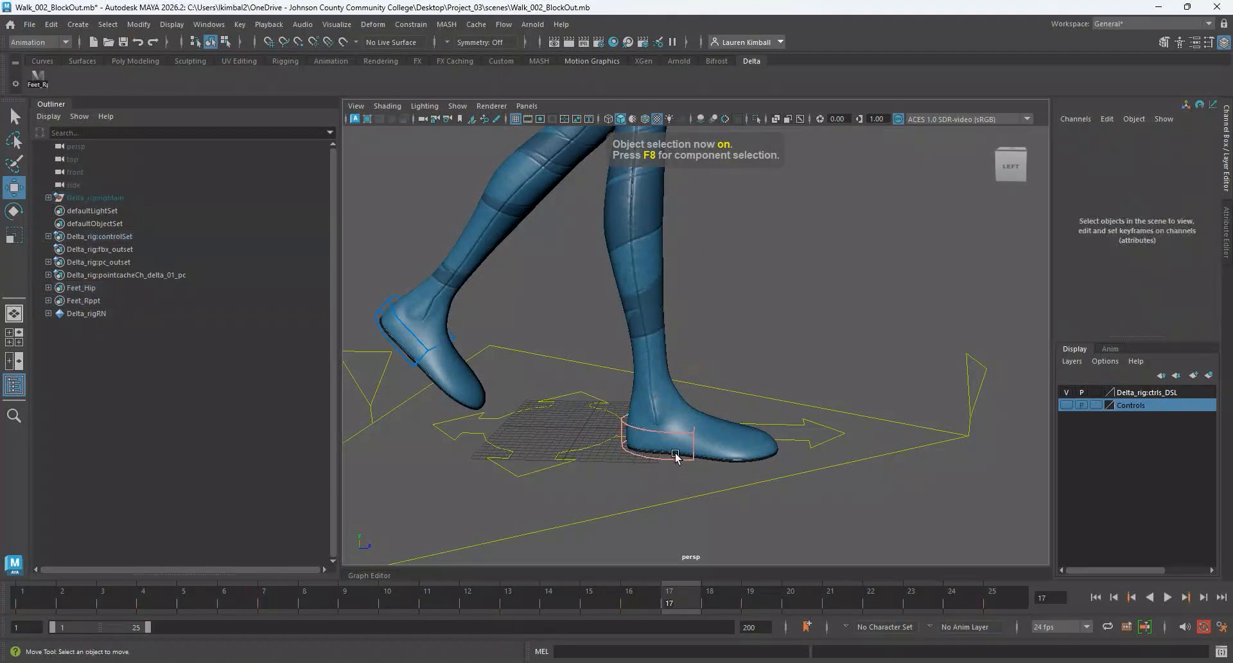
left_click(675, 458)
right_click_drag(696, 474, 613, 485, "alt")
middle_click_drag(686, 489, 688, 545, "alt")
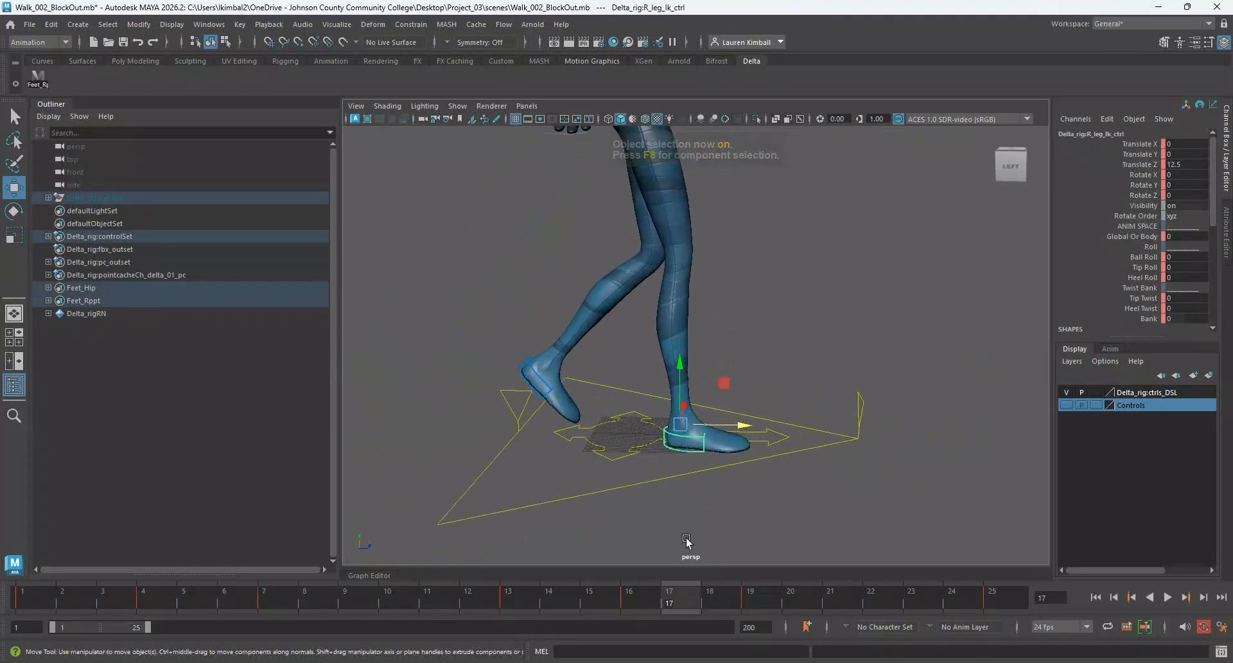
middle_click_drag(674, 467, 669, 465, "alt")
Go to frame 10 and select the left foot IK control, with the legs seen from the character's right side.
left_click_drag(213, 596, 271, 606)
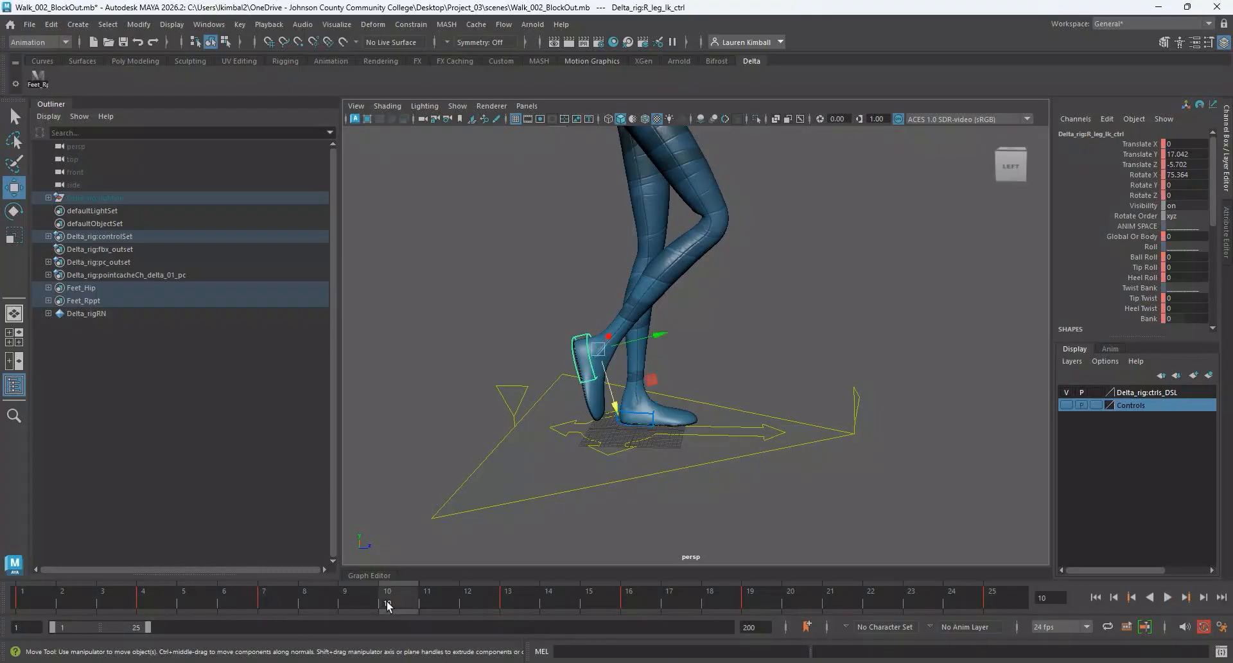
left_click(644, 416)
left_click_drag(644, 415, 693, 427, "alt")
right_click_drag(693, 426, 738, 450, "alt")
left_click_drag(748, 461, 789, 465, "alt")
middle_click_drag(697, 493, 528, 501, "alt")
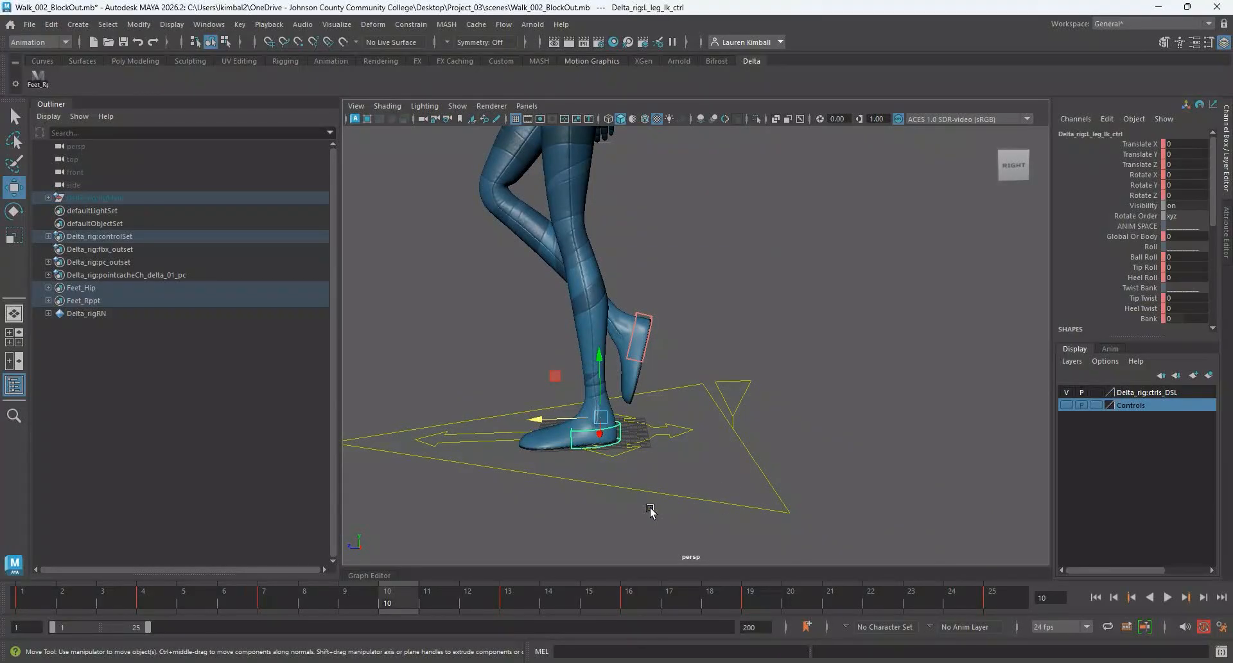
Display the left foot's Translate Z curve in the Graph Editor, trying a forward slide of the foot at frame 10 and undoing it.
left_click(368, 574)
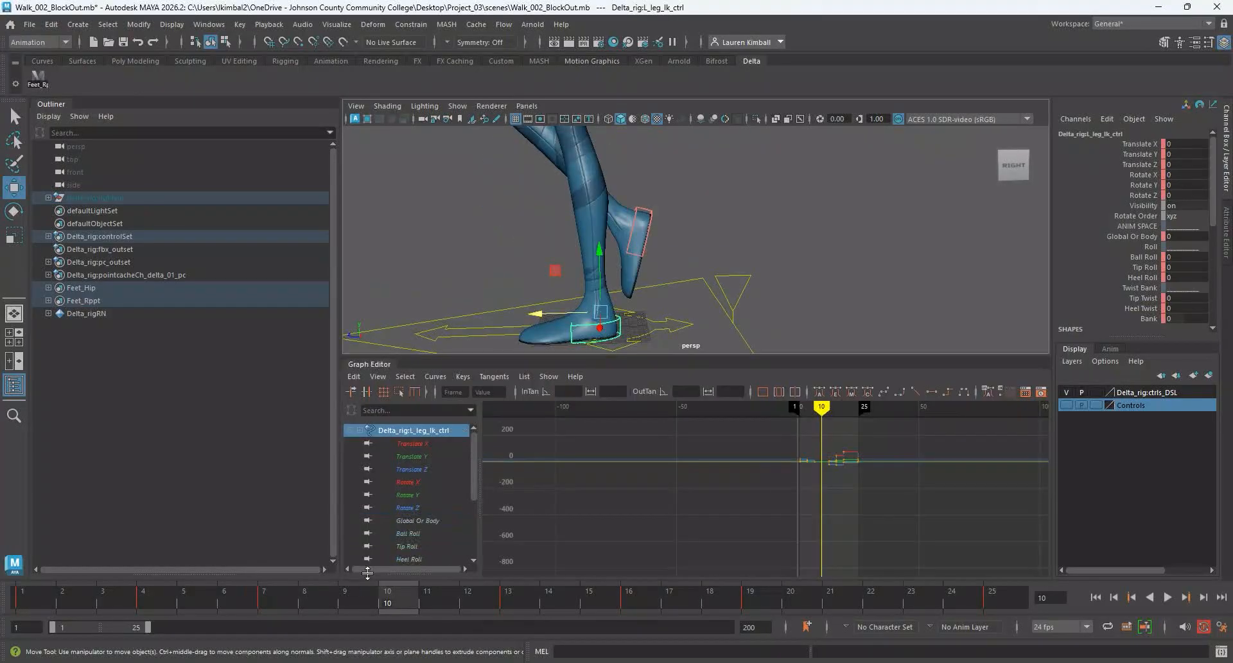
left_click(432, 469)
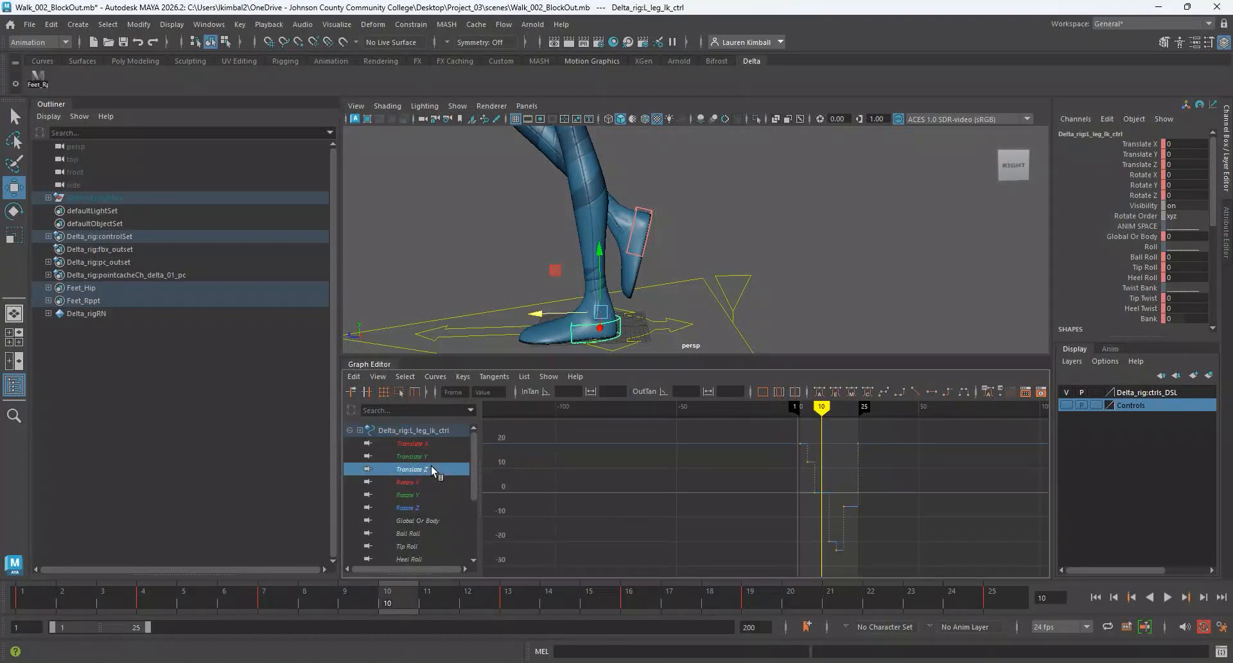
left_click_drag(533, 314, 512, 325)
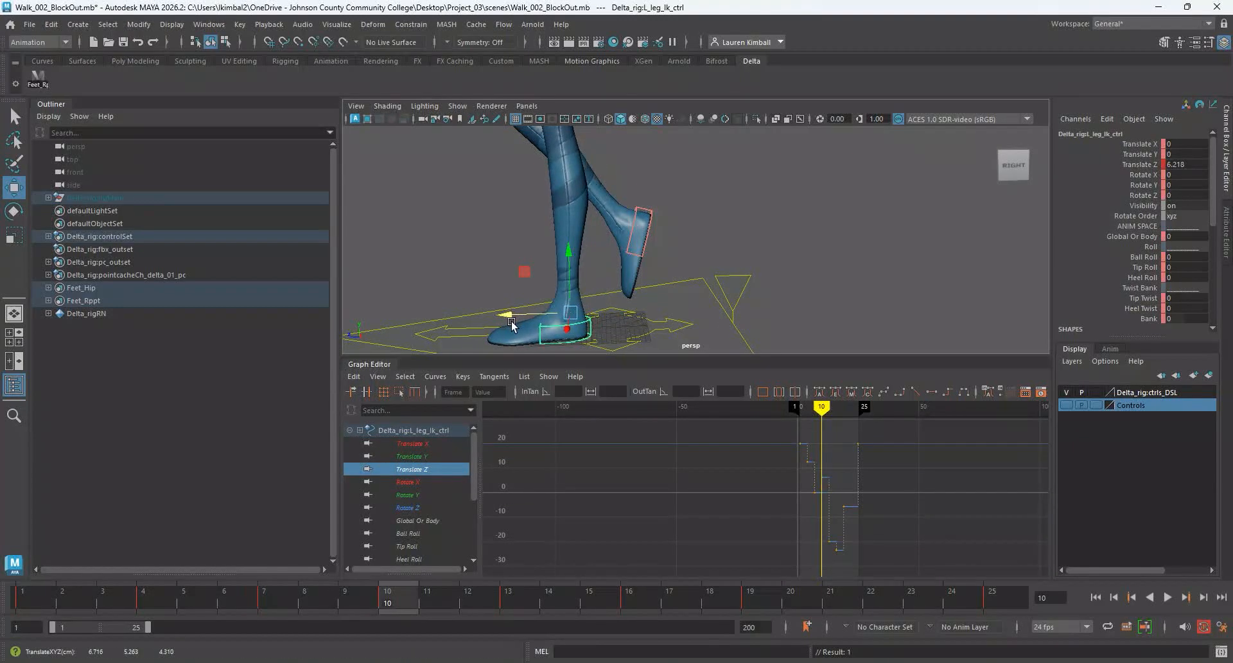
key("ctrl+z")
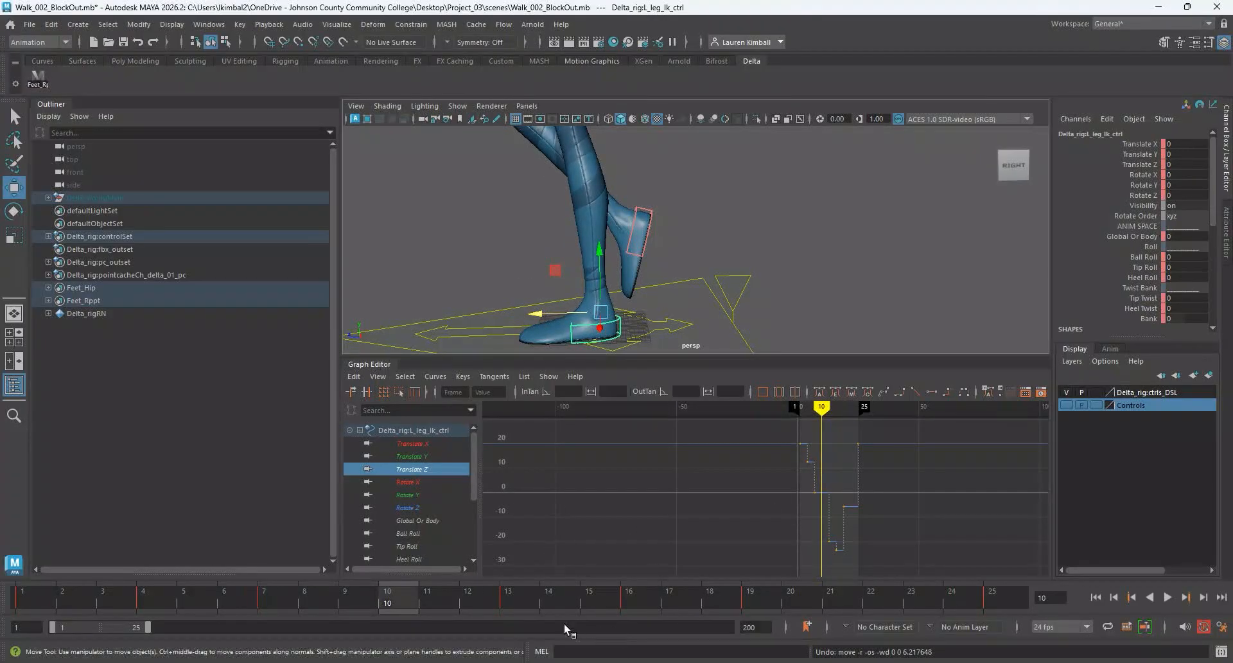
Change the left foot's Translate Z key at frame 7 from stepped to auto tangents in the Graph Editor.
left_click_drag(389, 604, 258, 607)
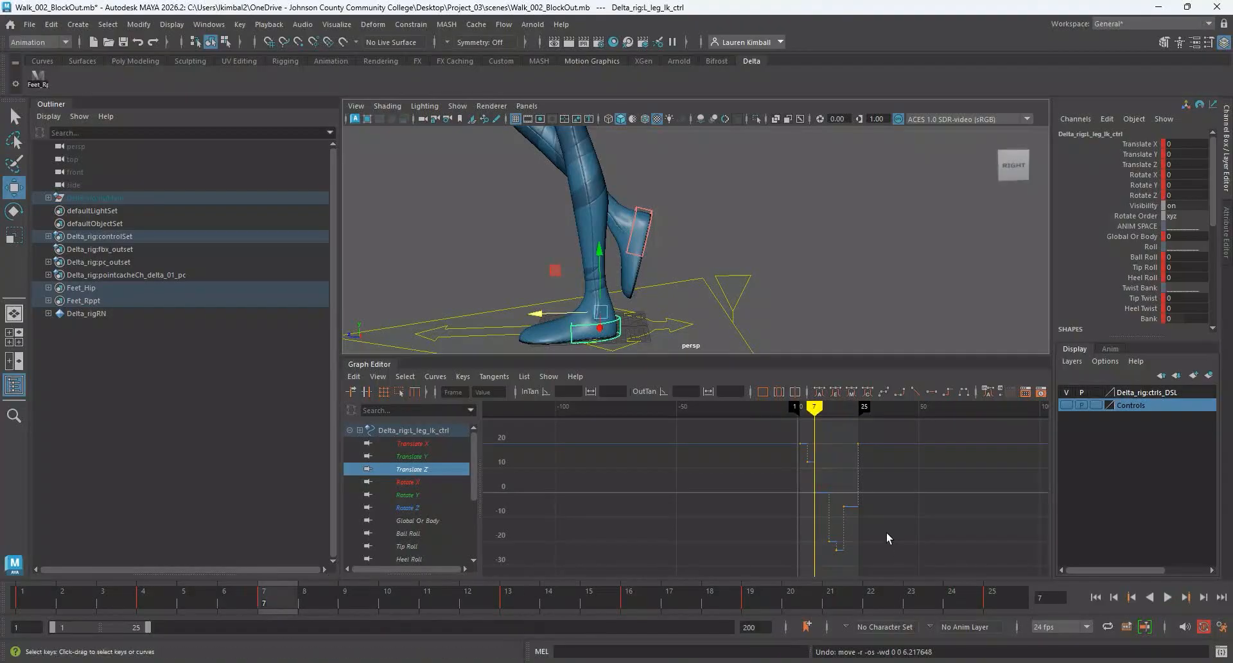
scroll(886, 532, "up", 6)
scroll(893, 541, "down", 1)
middle_click_drag(815, 496, 835, 519, "alt")
left_click_drag(711, 456, 738, 489)
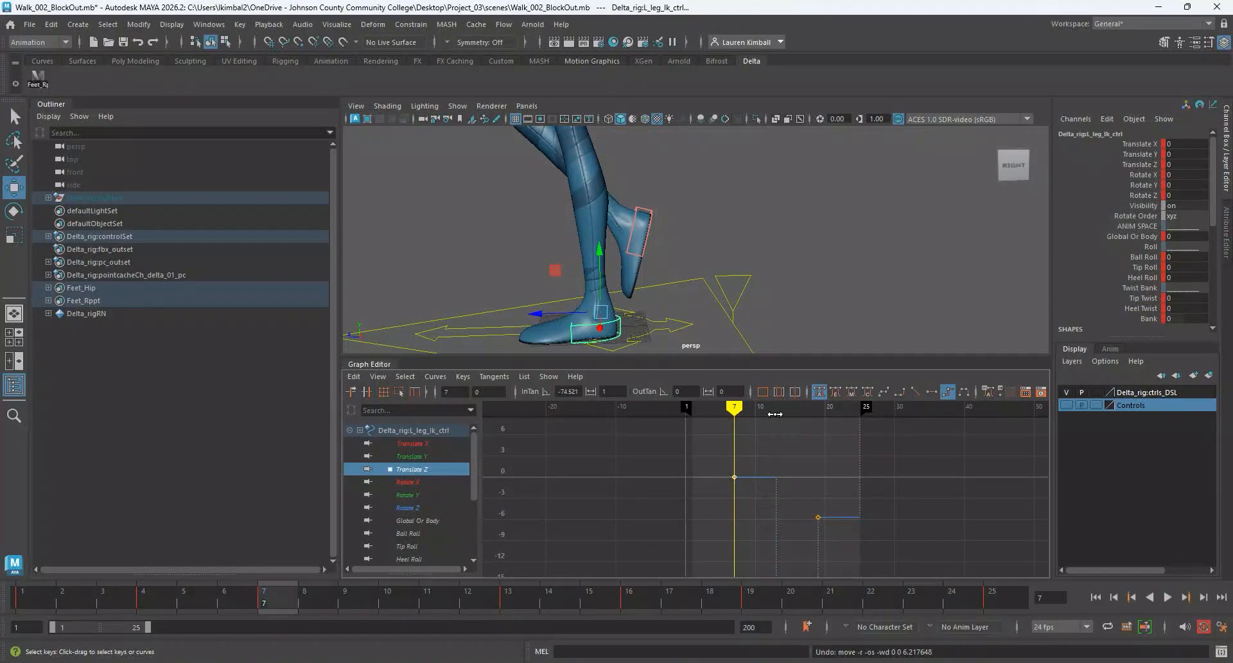
left_click(818, 392)
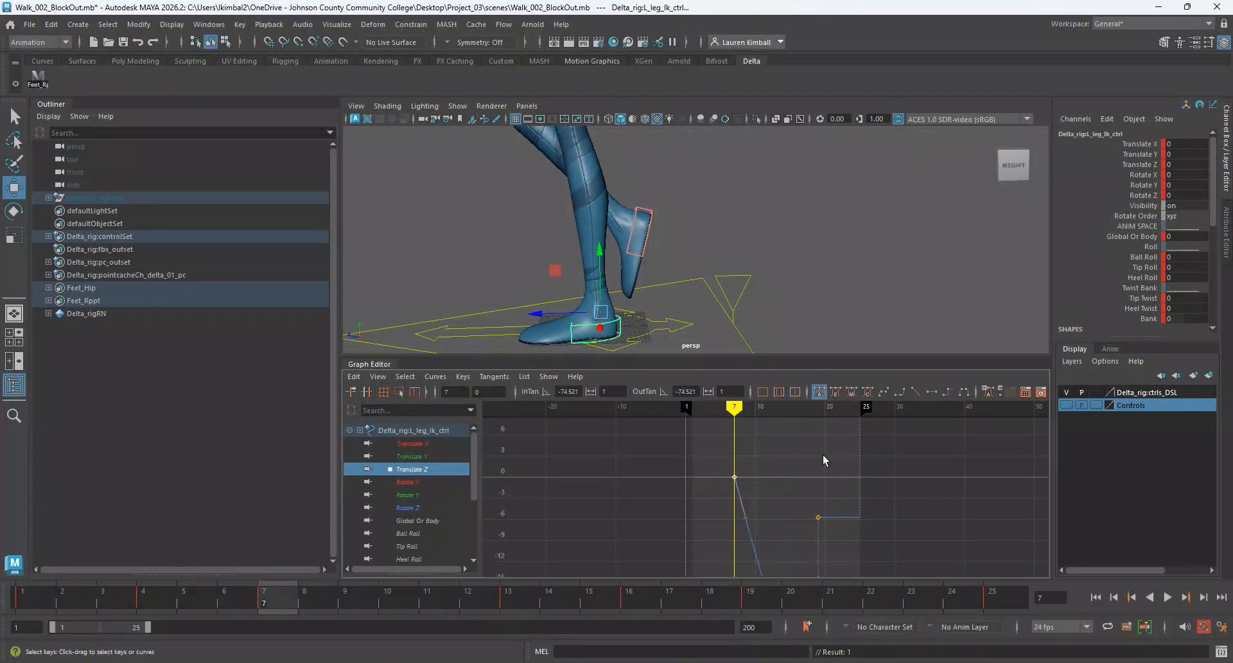
Key only the left foot's interpolated Translate Z value of -10.745 at frame 10.
scroll(822, 454, "down", 4)
scroll(785, 443, "up", 4)
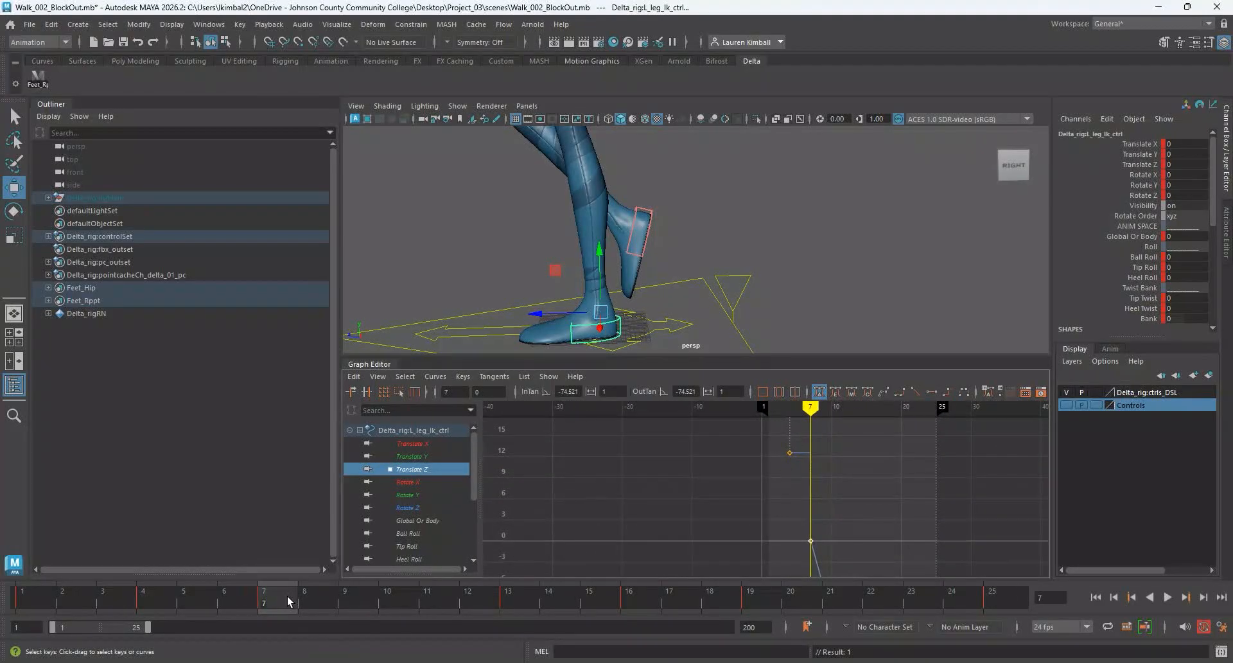
key("alt+v")
key("alt+v")
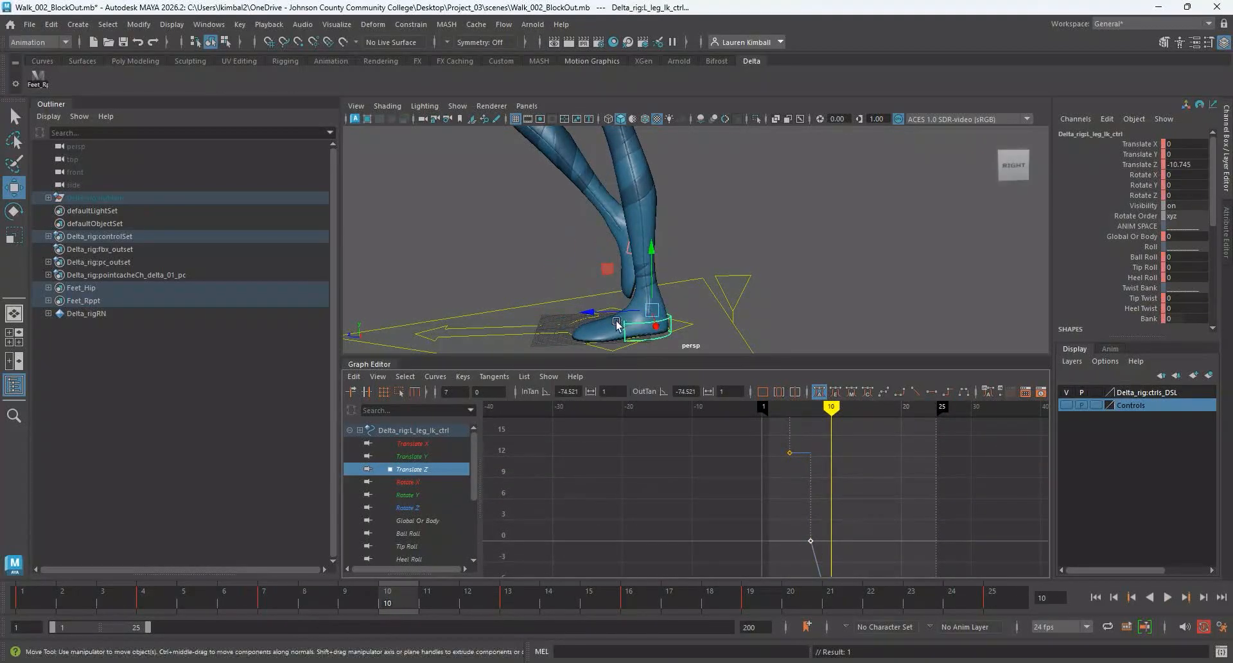
left_click(1140, 164)
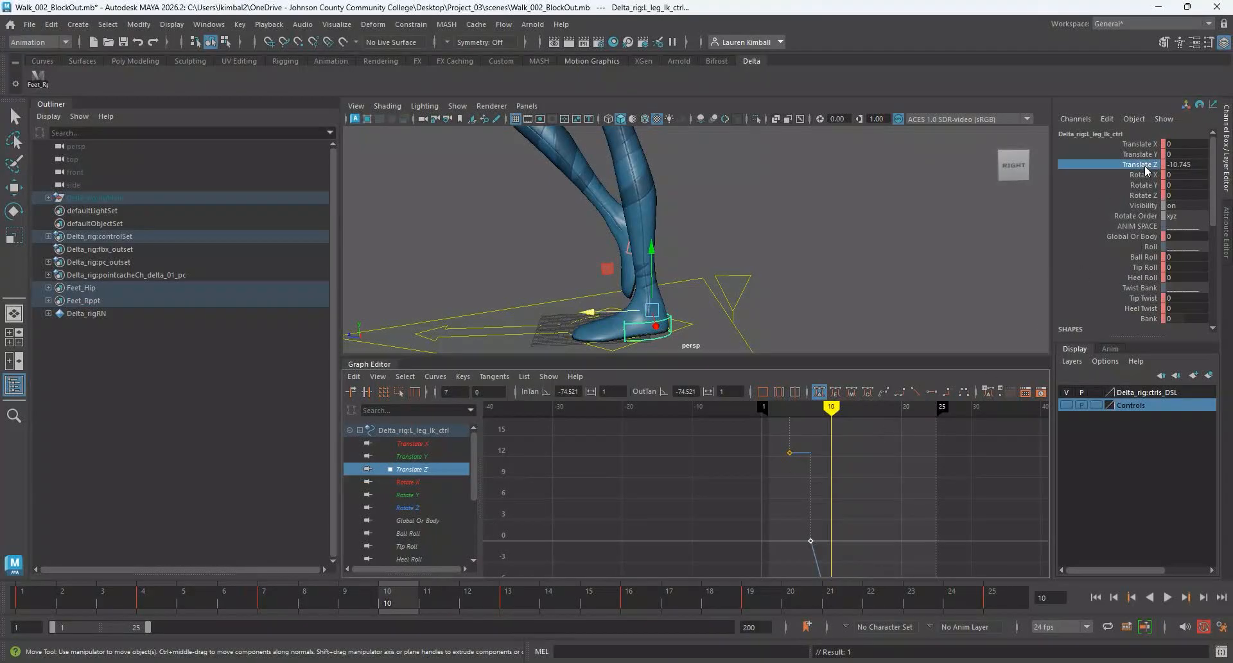
right_click(1145, 165)
left_click(1126, 194)
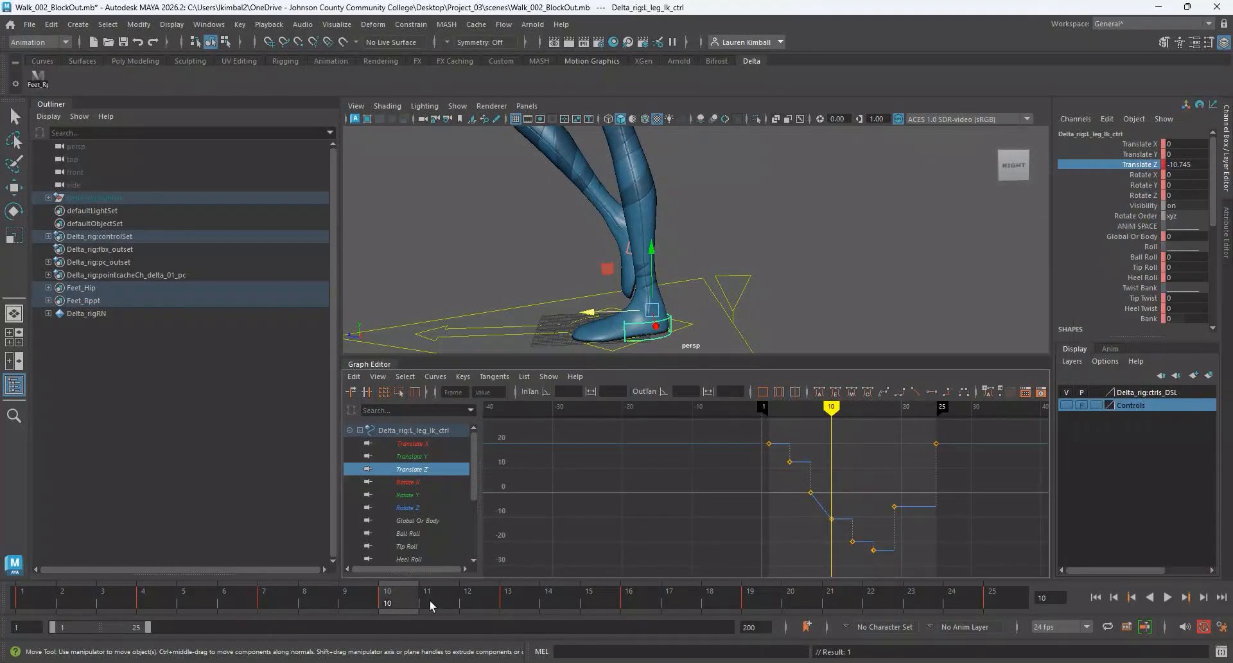
Set all of the left foot's Translate Z keys back to stepped tangents and close the Graph Editor.
left_click_drag(748, 437, 950, 565)
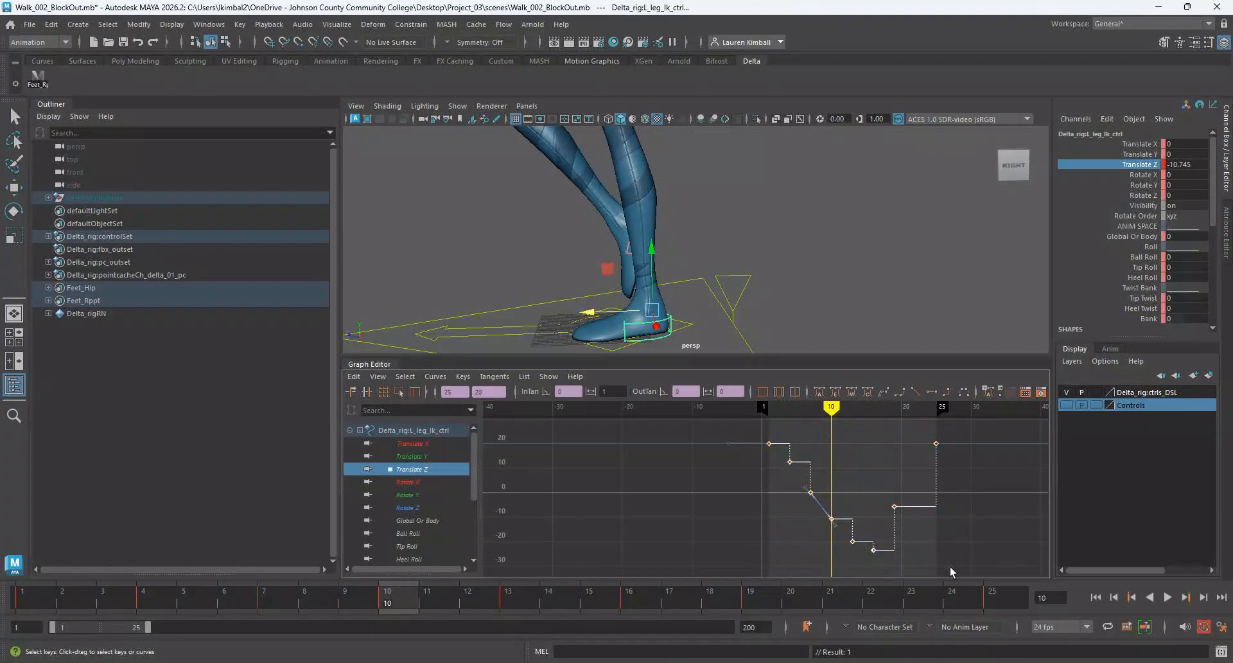
left_click(947, 391)
left_click(360, 364)
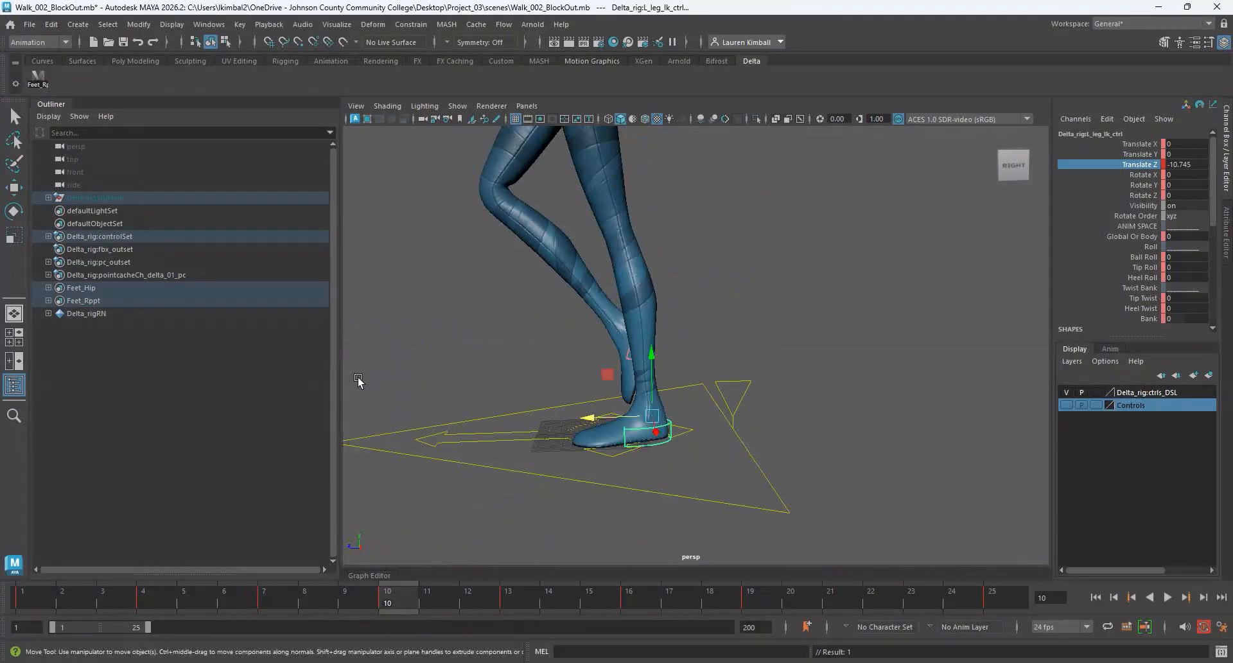
Select the feet and hip controls together and play back the walk, checking the left foot's slide up to frame 10.
left_click(36, 83)
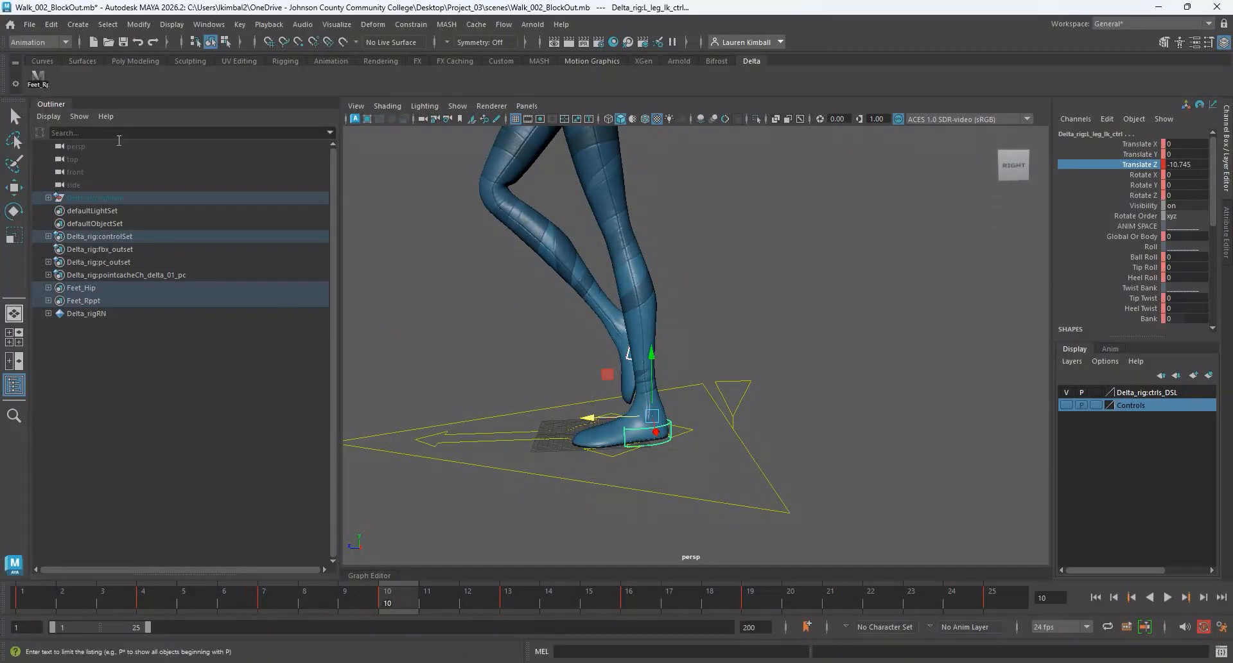
left_click_drag(493, 463, 565, 474, "alt")
key("alt+v")
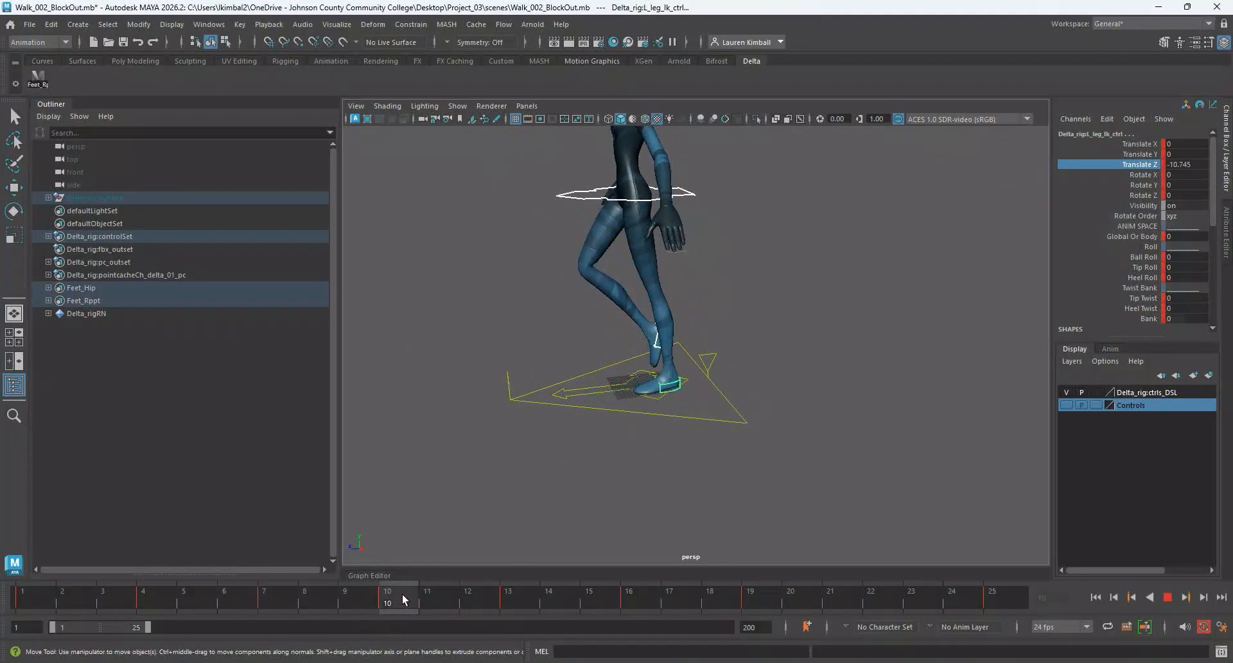
right_click(403, 606)
left_click(381, 505)
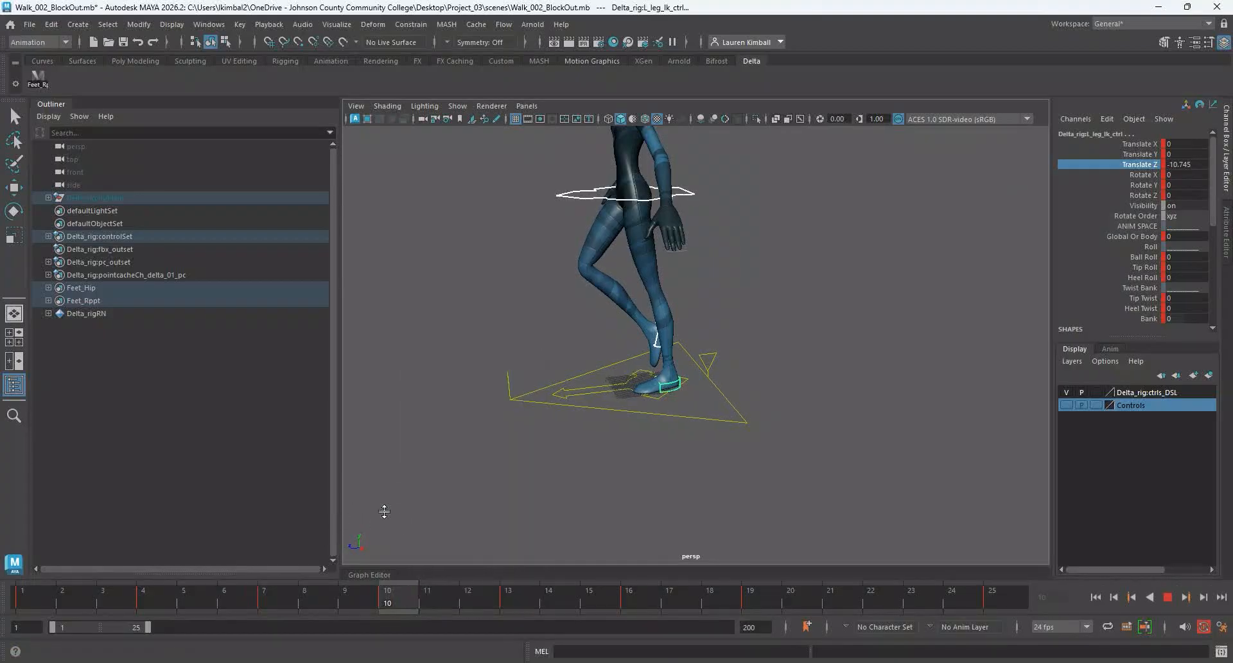
left_click_drag(286, 602, 389, 599)
Select only the left foot IK control at frame 10, with the legs framed level from the character's right side.
left_click_drag(511, 427, 462, 365, "alt")
right_click_drag(462, 364, 583, 443, "alt")
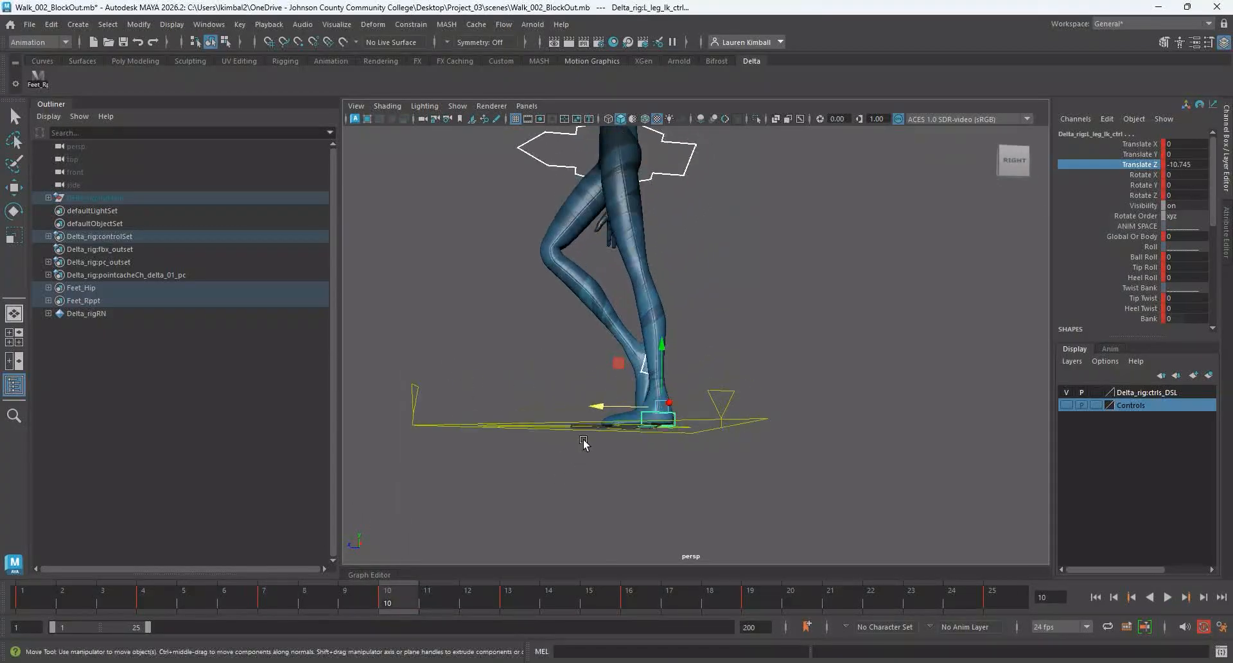
middle_click_drag(583, 443, 469, 493, "alt")
right_click_drag(468, 492, 523, 507, "alt")
left_click_drag(523, 506, 533, 494, "alt")
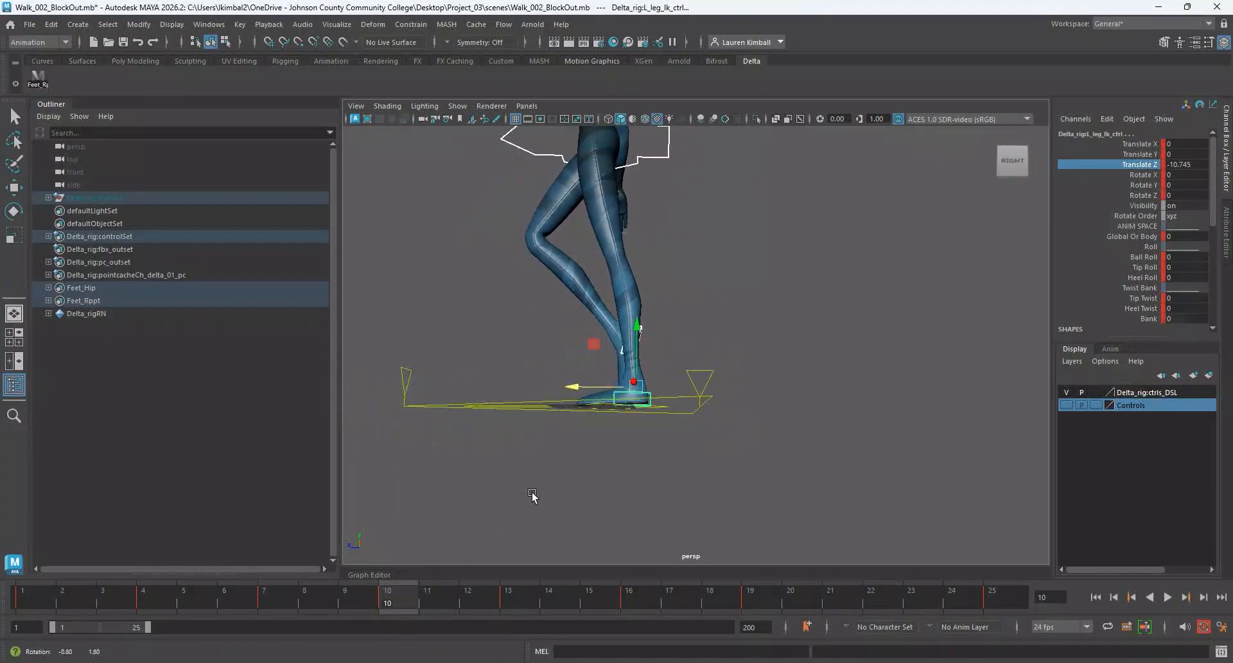
right_click_drag(532, 495, 569, 513, "alt")
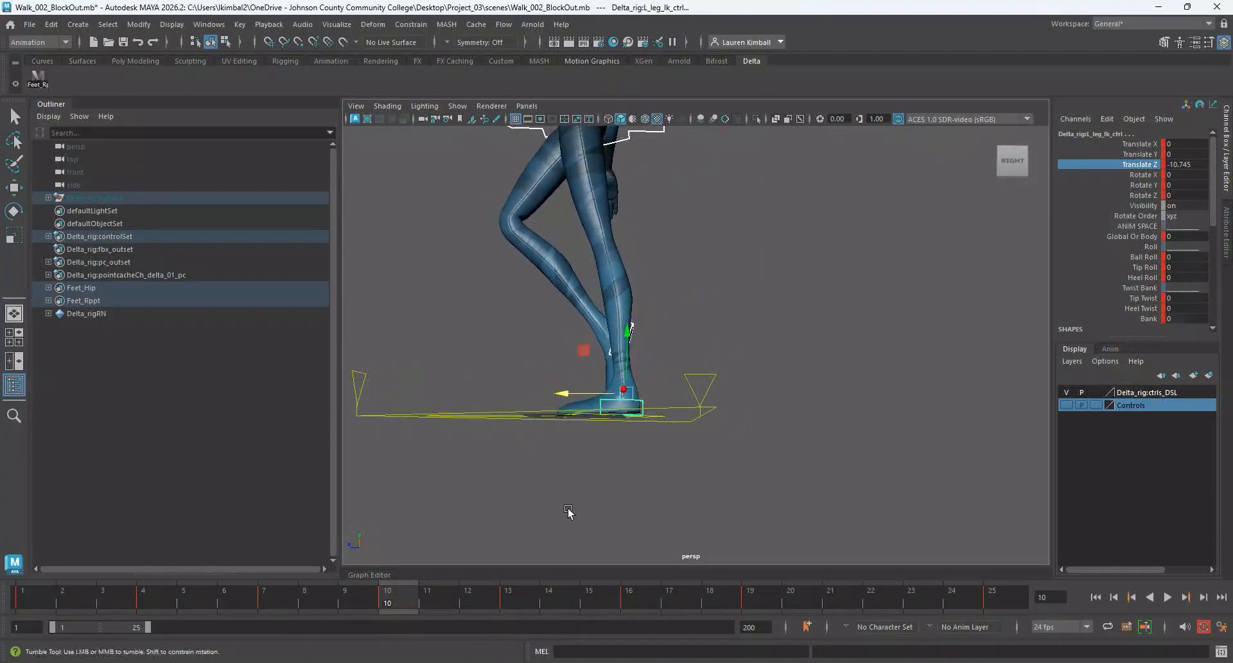
left_click_drag(569, 513, 572, 446, "alt")
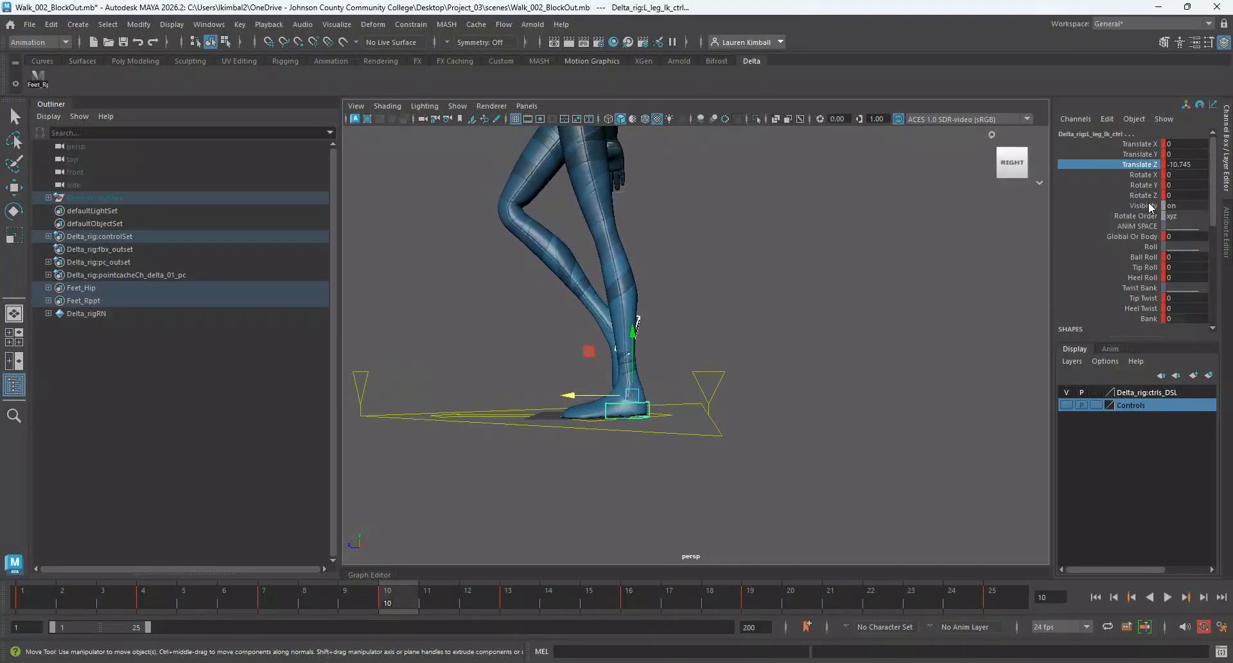
left_click(952, 316)
left_click(644, 406)
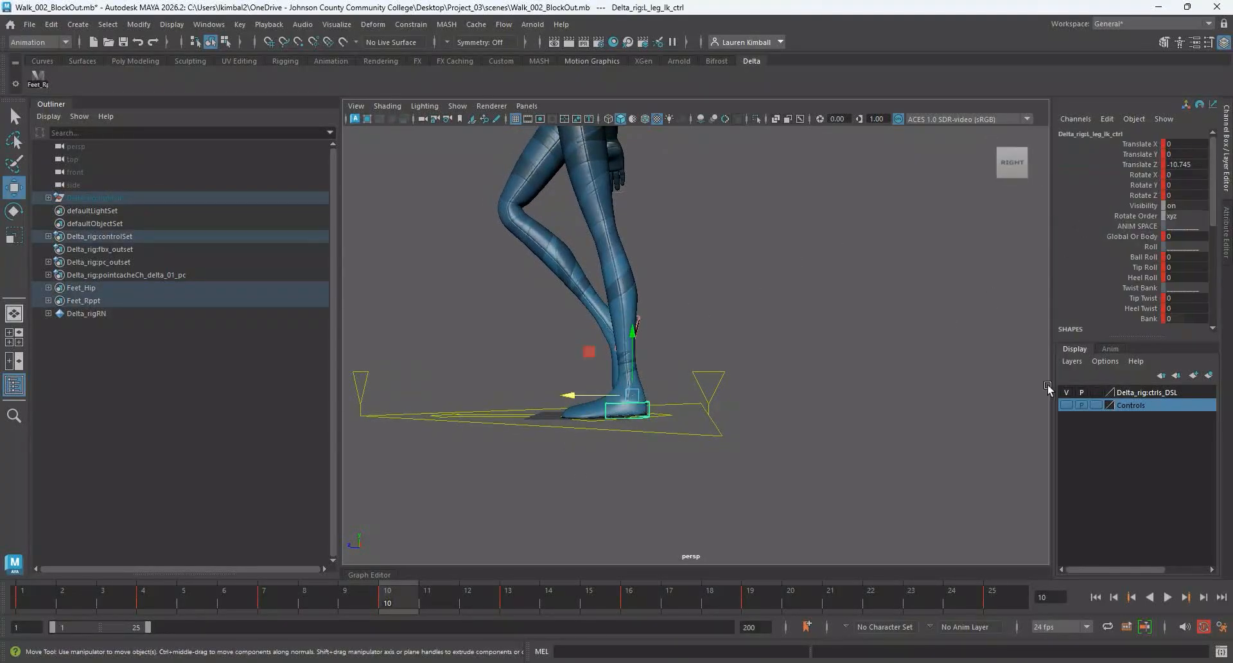
Try a Ball Roll of 9.5 on the left foot at frame 10 and compare it with the frame 13 pose.
left_click(1130, 256)
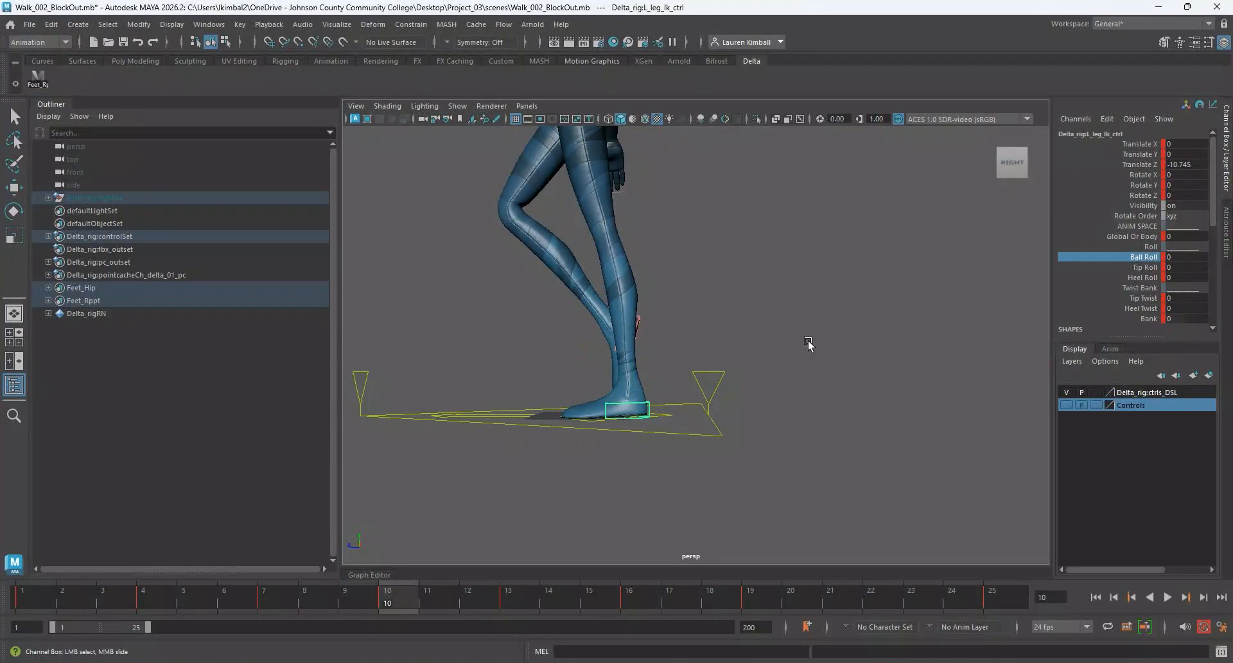
middle_click_drag(810, 346, 913, 383)
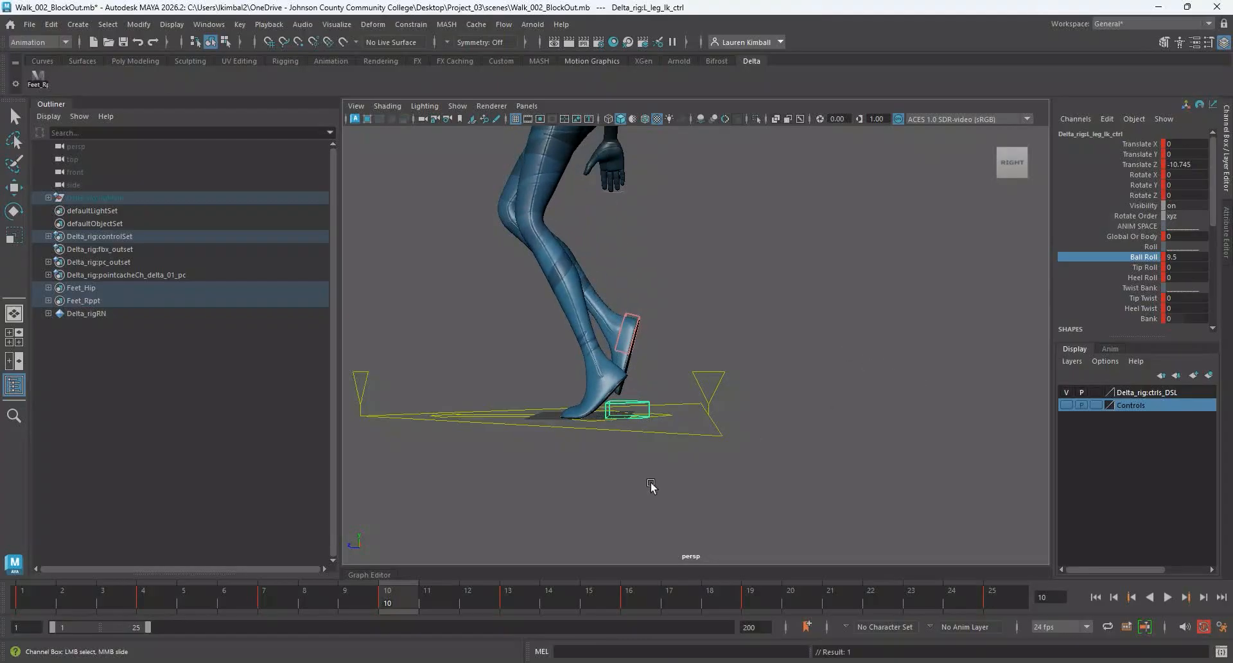
left_click(510, 605)
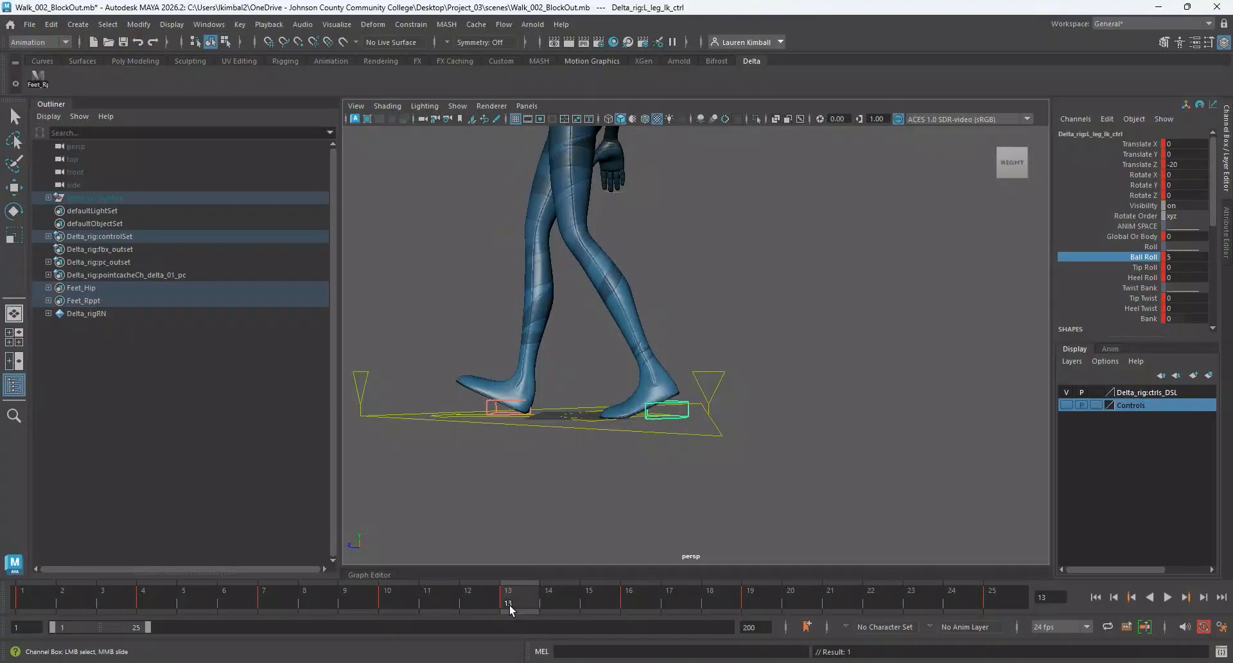
left_click(399, 602)
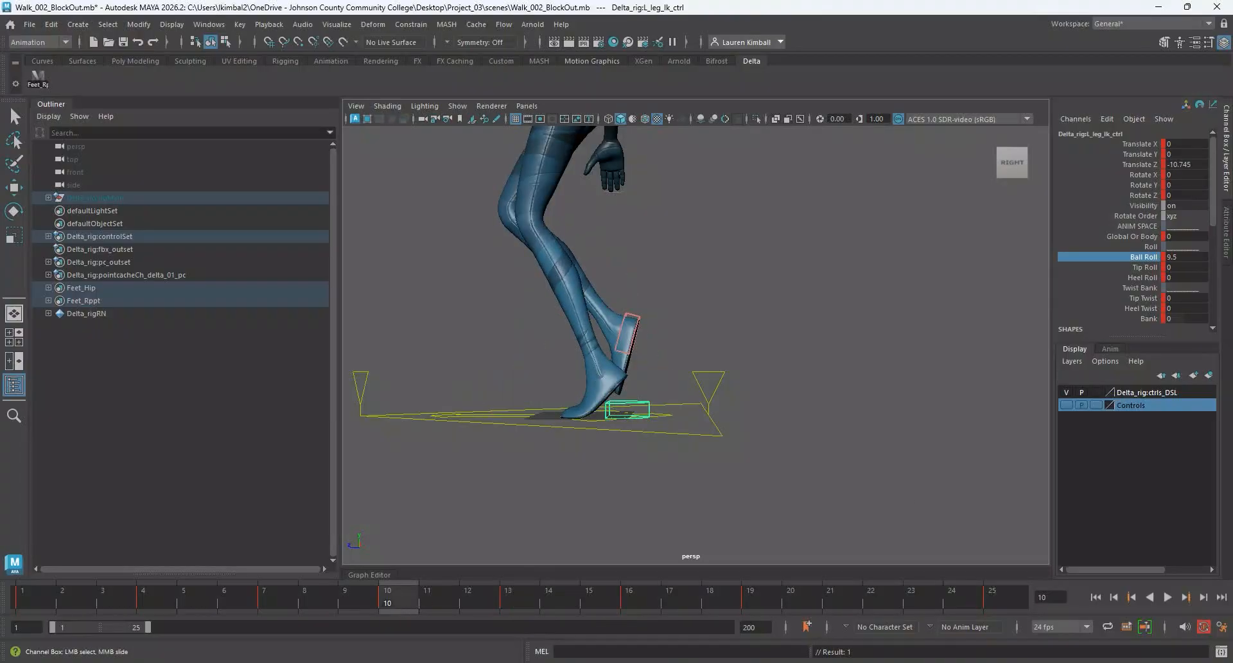
Set the left foot's Ball Roll to 2.5 at frame 10.
left_click(1172, 256)
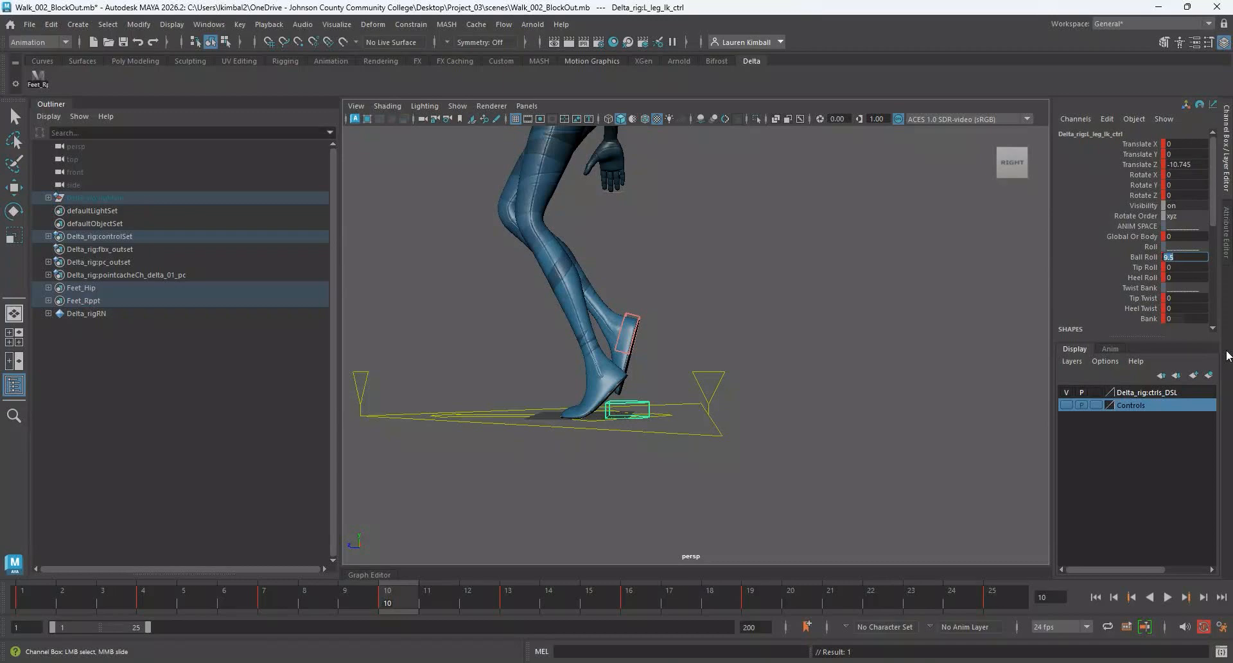
type("2.5")
key("Return")
Select the main pelvis control and raise it to a Translate Y of about 0.4 at frame 10.
scroll(703, 433, "down", 3)
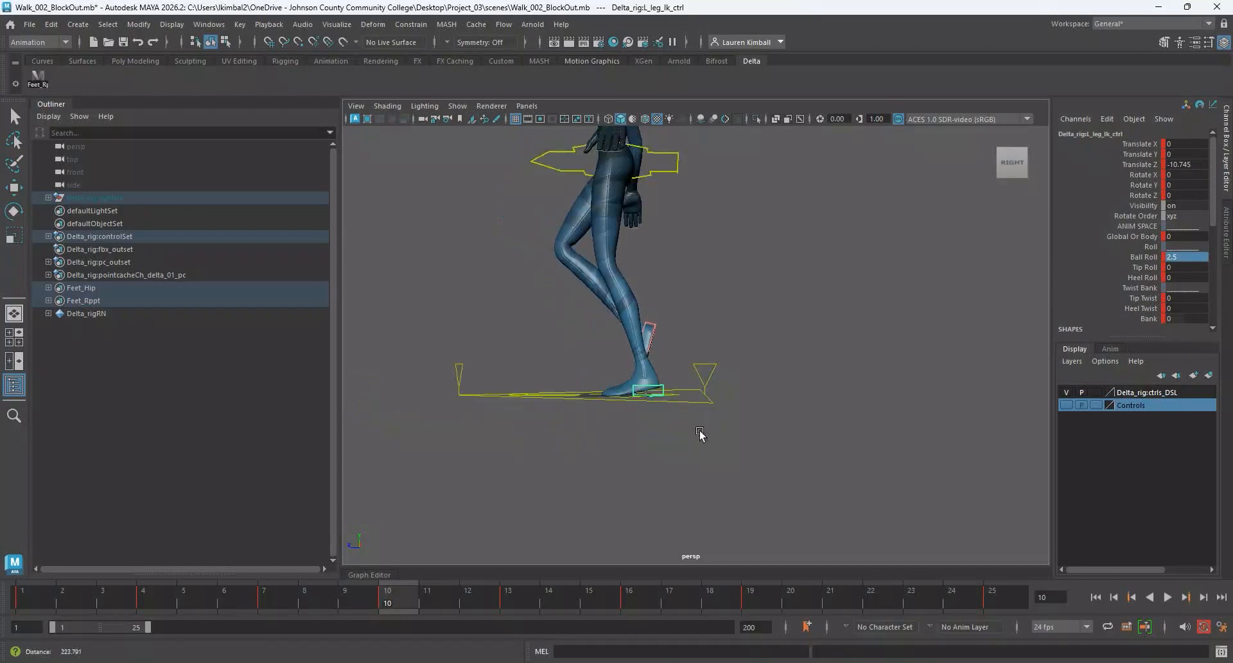
middle_click_drag(700, 432, 722, 481, "alt")
scroll(640, 472, "up", 1)
middle_click_drag(641, 472, 652, 476, "alt")
left_click(686, 203)
key("w")
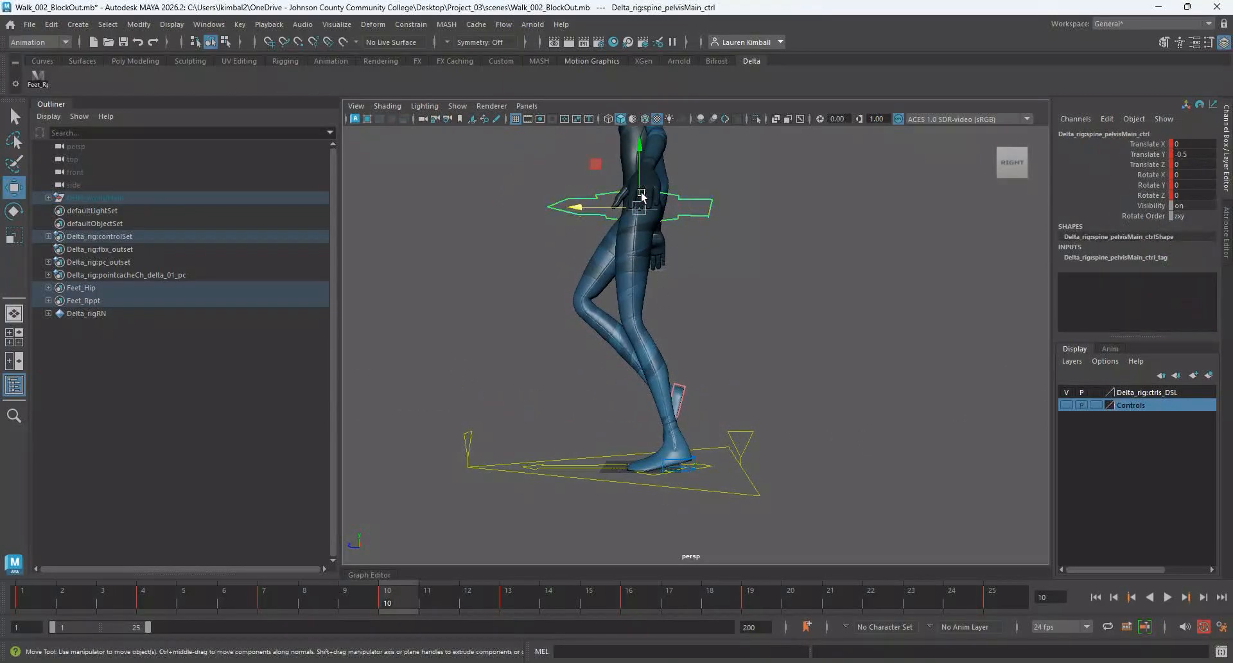
left_click_drag(640, 161, 648, 153)
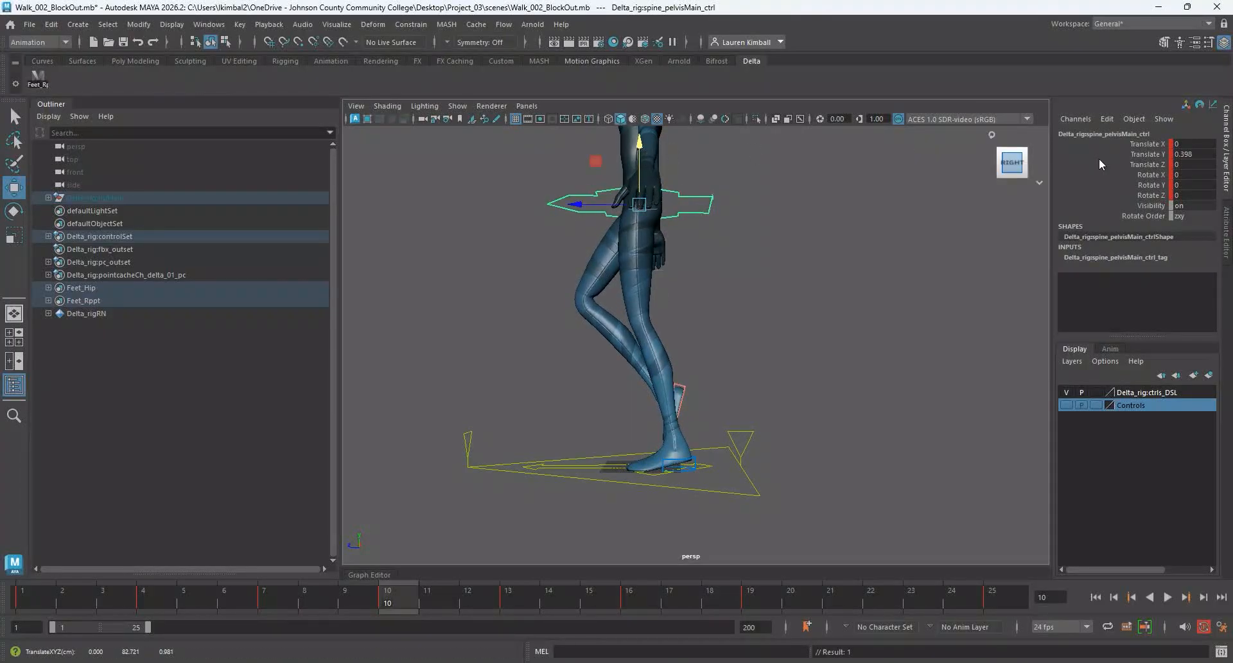
Set the main pelvis control's Translate Y to 0 at frame 10.
double_click(1181, 154)
type("0")
key("Return")
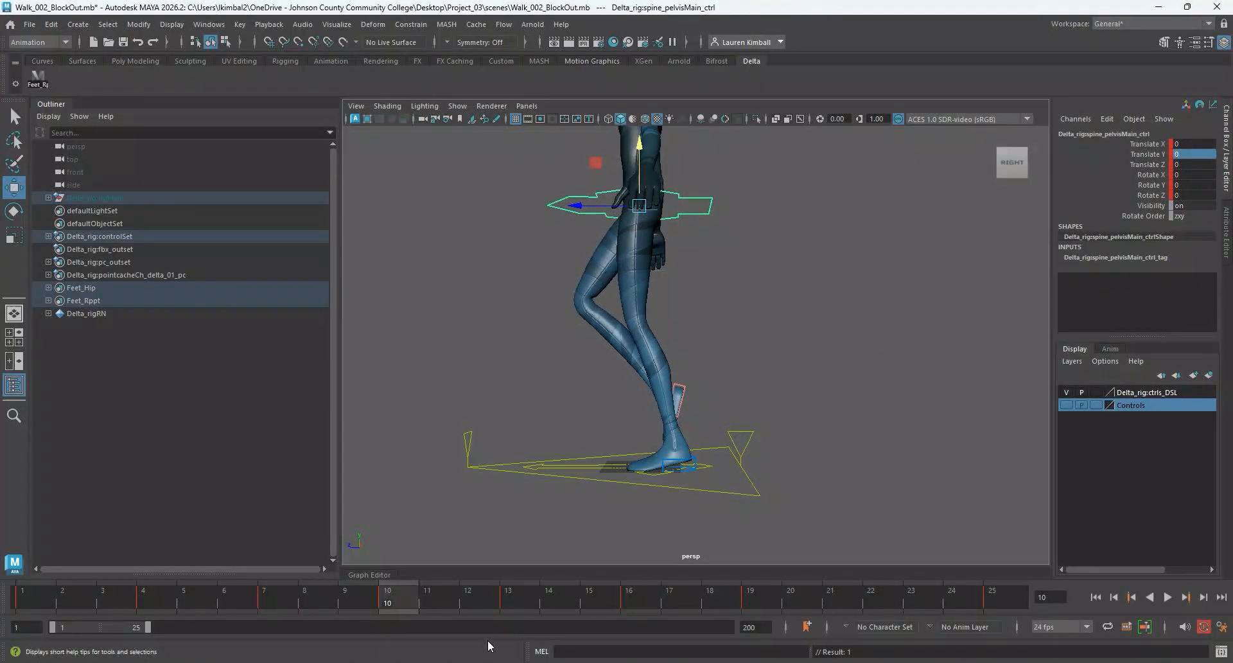
Compare the pelvis height between the frame 7 and frame 10 poses, from the side and from a three-quarter view.
left_click(268, 601)
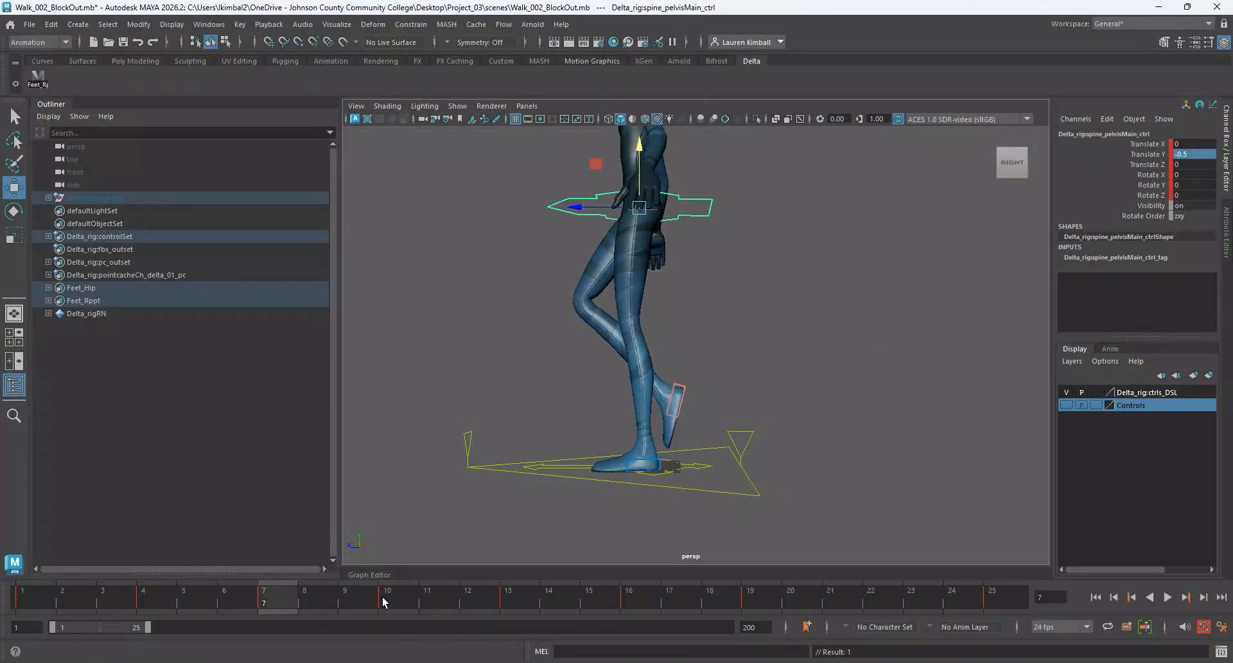
left_click(386, 598)
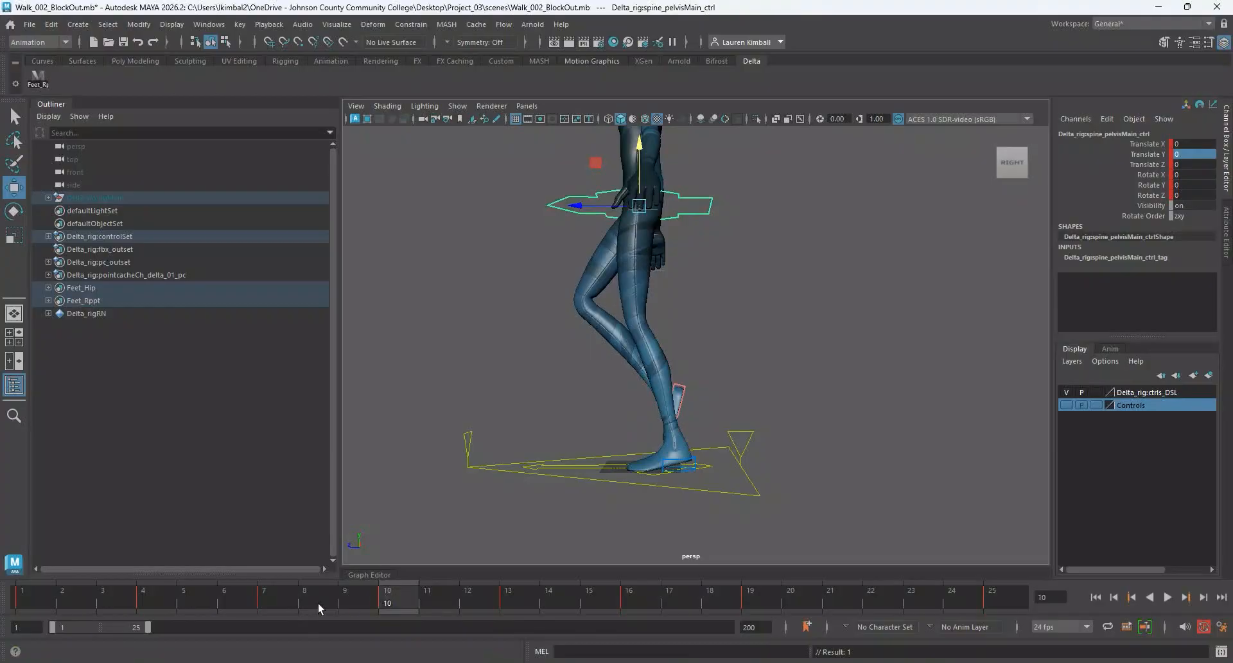
left_click(268, 599)
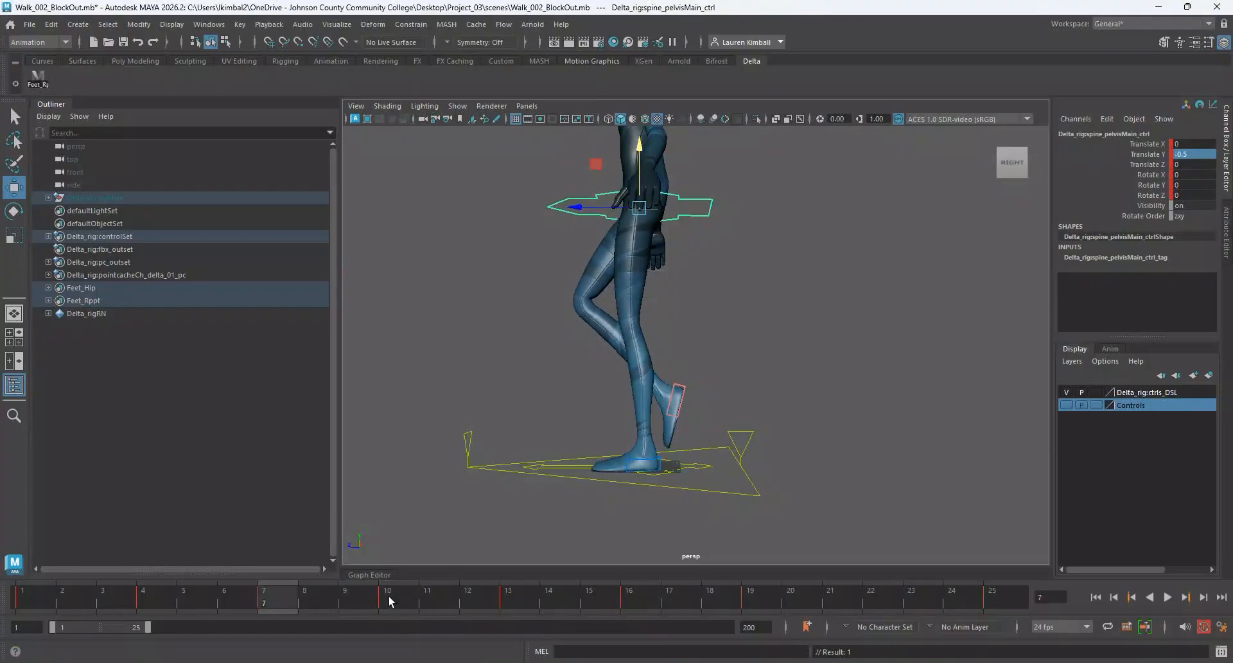
left_click(389, 600)
left_click(276, 599)
left_click(394, 604)
left_click_drag(427, 391, 639, 416, "alt")
left_click(265, 600)
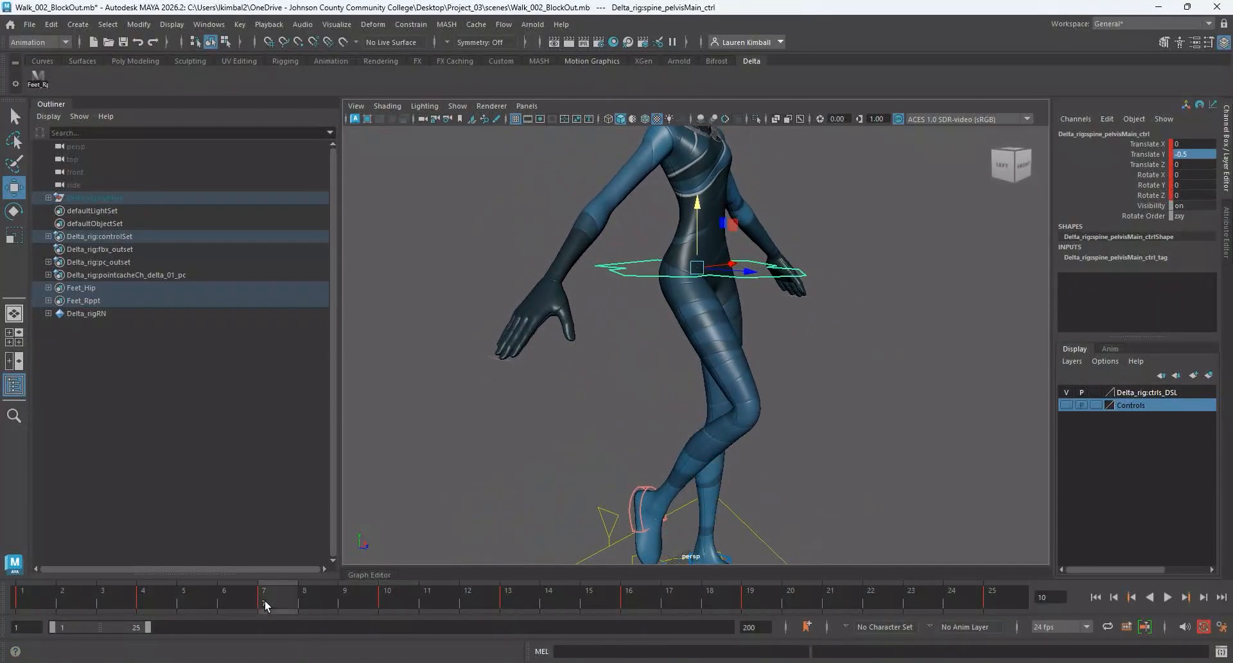
left_click(390, 597)
Play and scrub through the walk cycle to check the leg motion between frames 10 and 13.
key("alt+v")
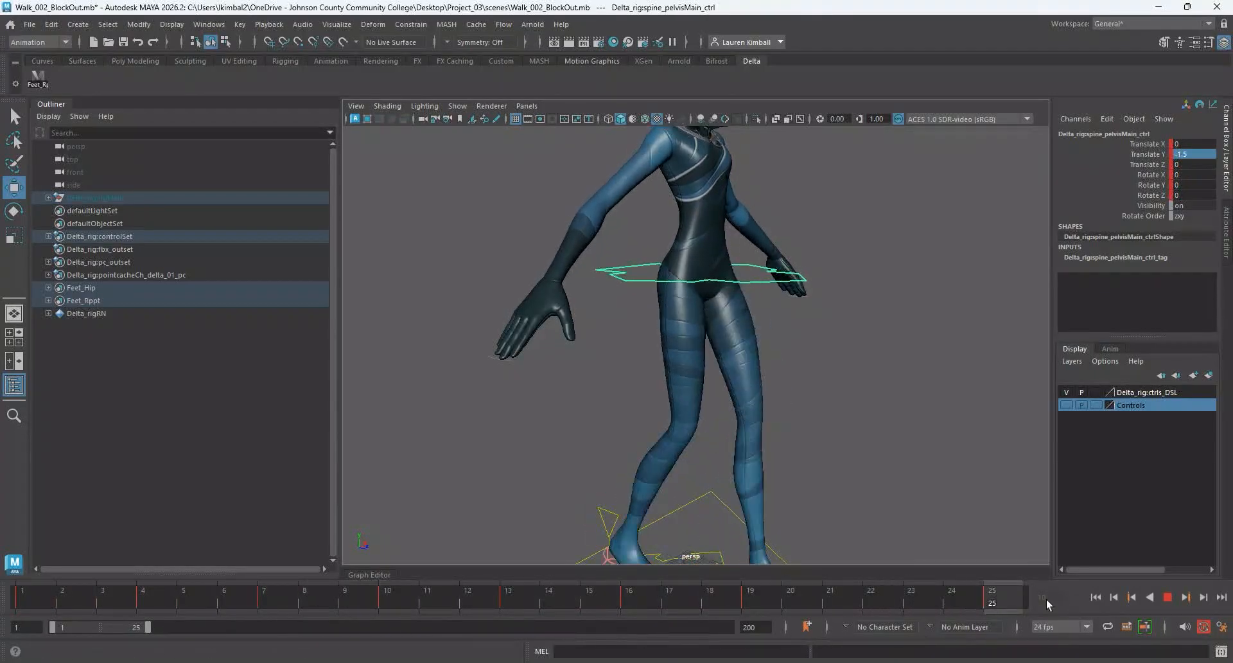
left_click_drag(384, 605, 30, 602)
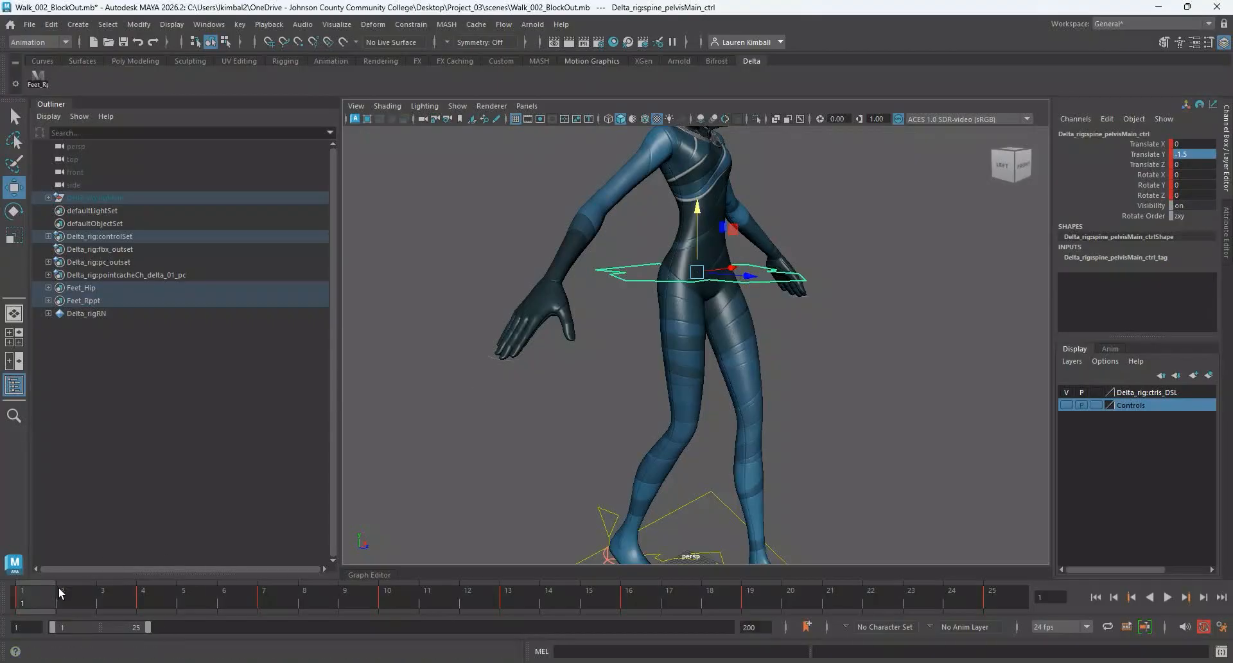
key("alt+v")
key("Escape")
left_click(387, 605)
left_click_drag(519, 422, 526, 369, "alt")
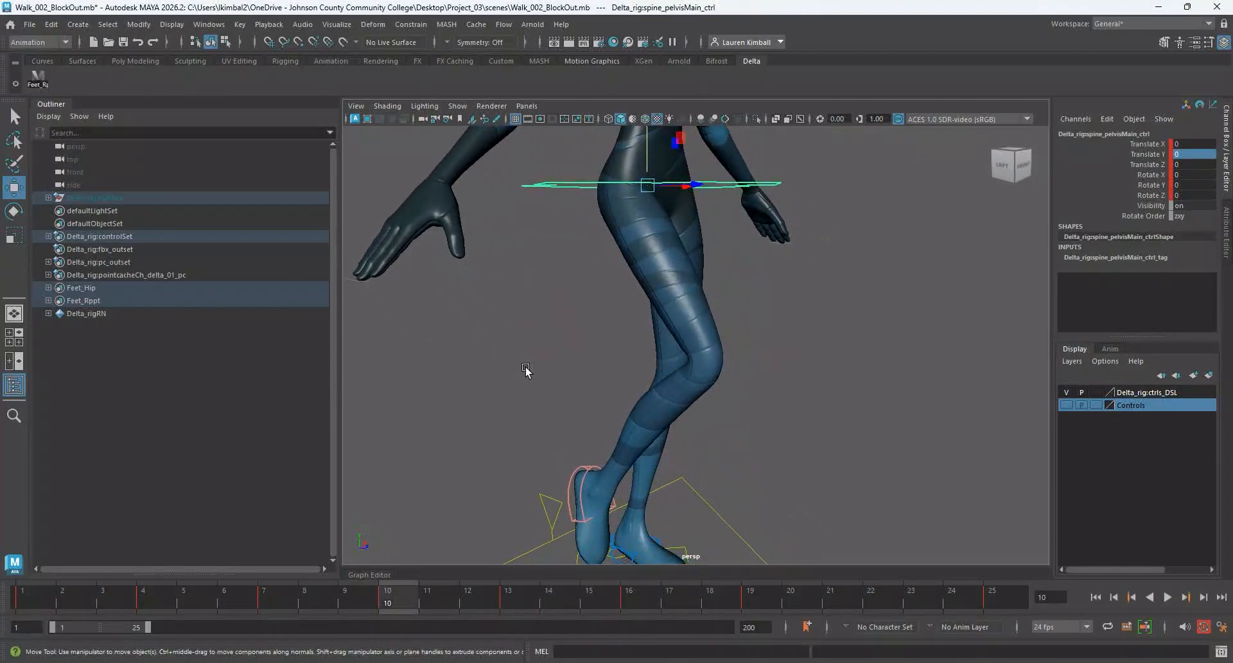
right_click_drag(526, 369, 472, 370, "alt")
left_click_drag(472, 371, 476, 365, "alt")
left_click_drag(514, 501, 597, 476, "alt")
left_click_drag(390, 605, 532, 594)
right_click(533, 594)
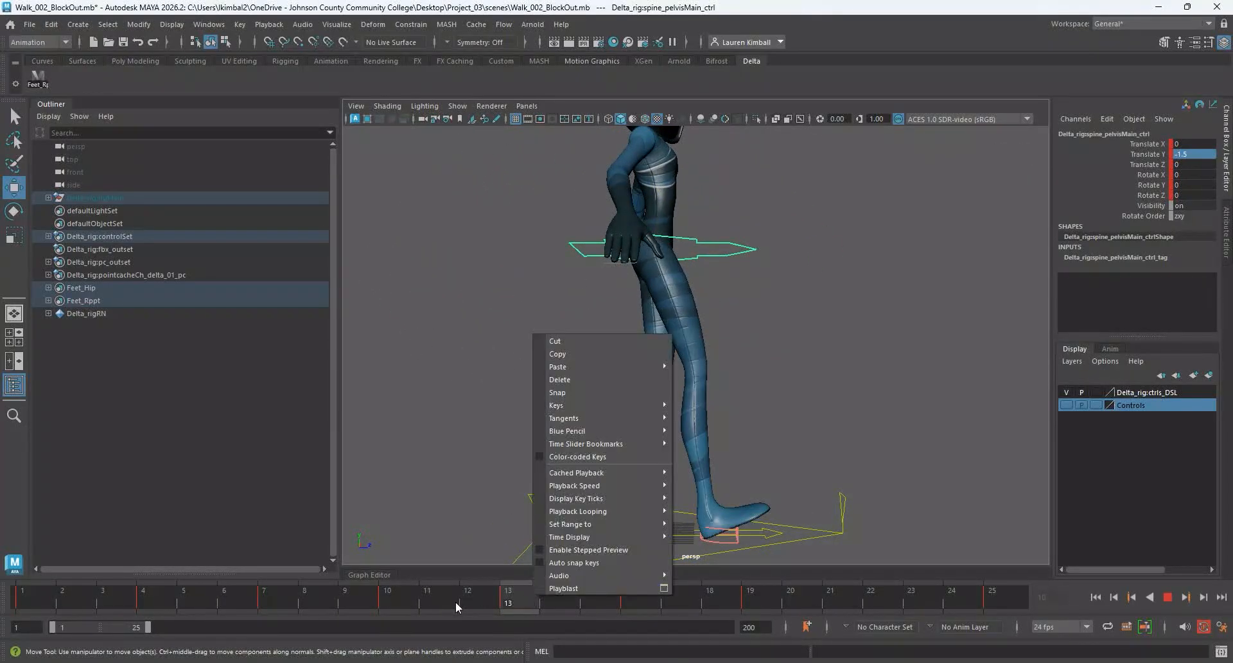
left_click(455, 601)
left_click_drag(456, 601, 511, 565)
Select the left foot IK control and compare its slide and ball roll at frames 10 and 13 from the character's right side.
left_click_drag(532, 398, 701, 419, "alt")
left_click_drag(688, 544, 767, 509, "alt")
middle_click_drag(768, 509, 758, 454, "alt")
scroll(758, 455, "up", 3)
left_click_drag(759, 457, 806, 514, "alt")
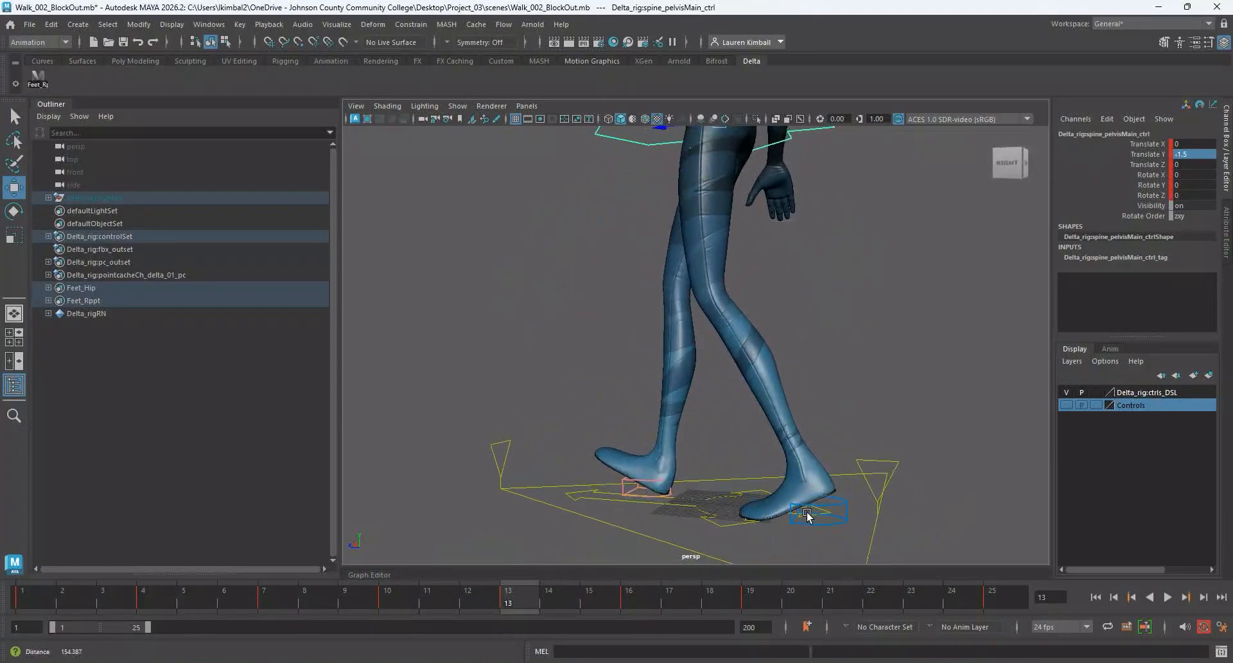
middle_click_drag(806, 515, 796, 465, "alt")
left_click_drag(796, 465, 818, 470, "alt")
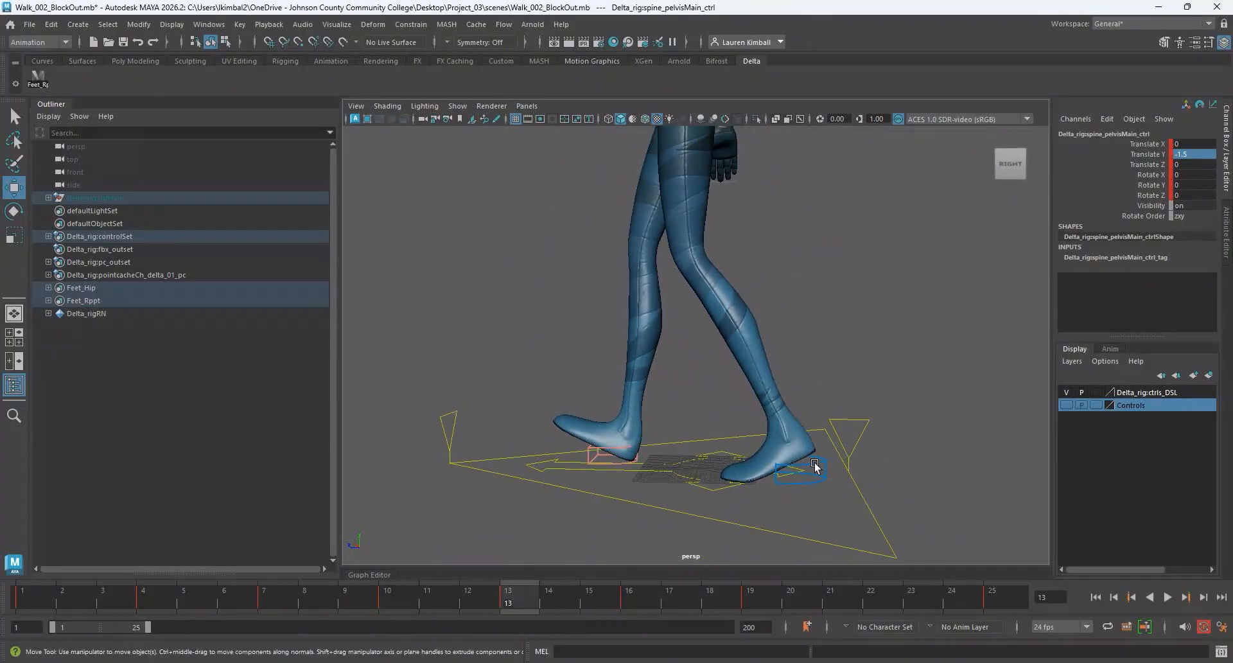
left_click(818, 471)
key("alt+v")
left_click_drag(498, 606, 348, 614)
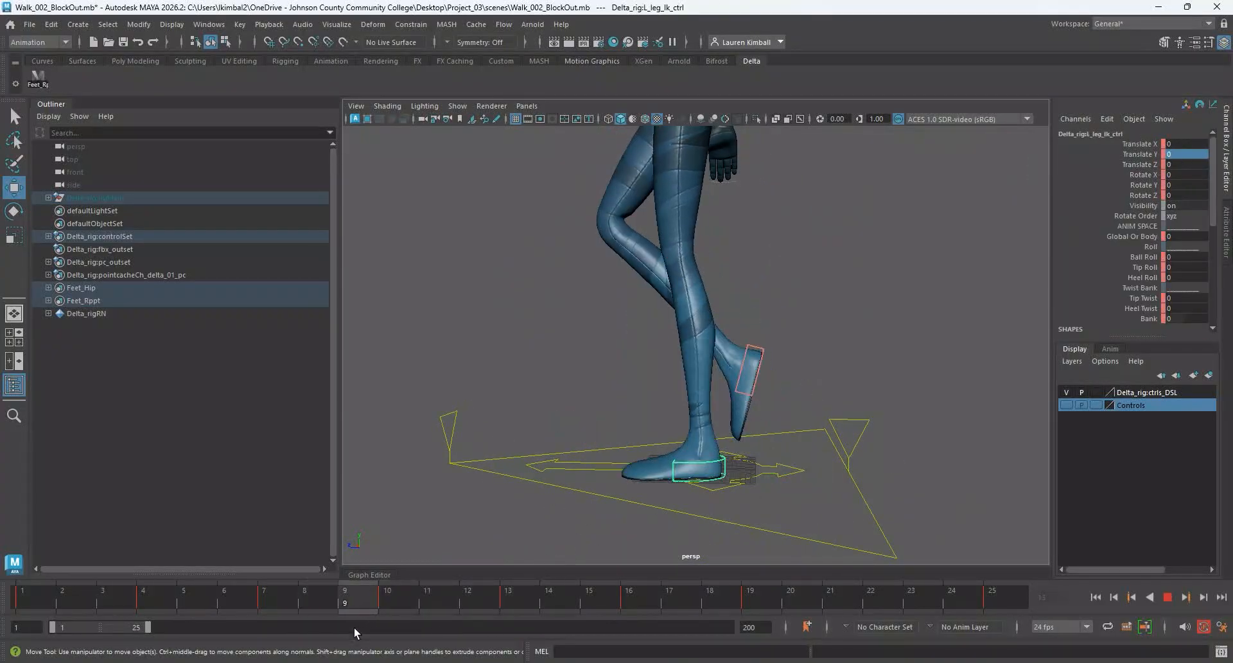
left_click_drag(450, 609, 406, 613)
mouse_move(807, 496)
left_mouse_down("alt")
mouse_move(830, 469)
mouse_move(824, 478)
left_mouse_up("alt")
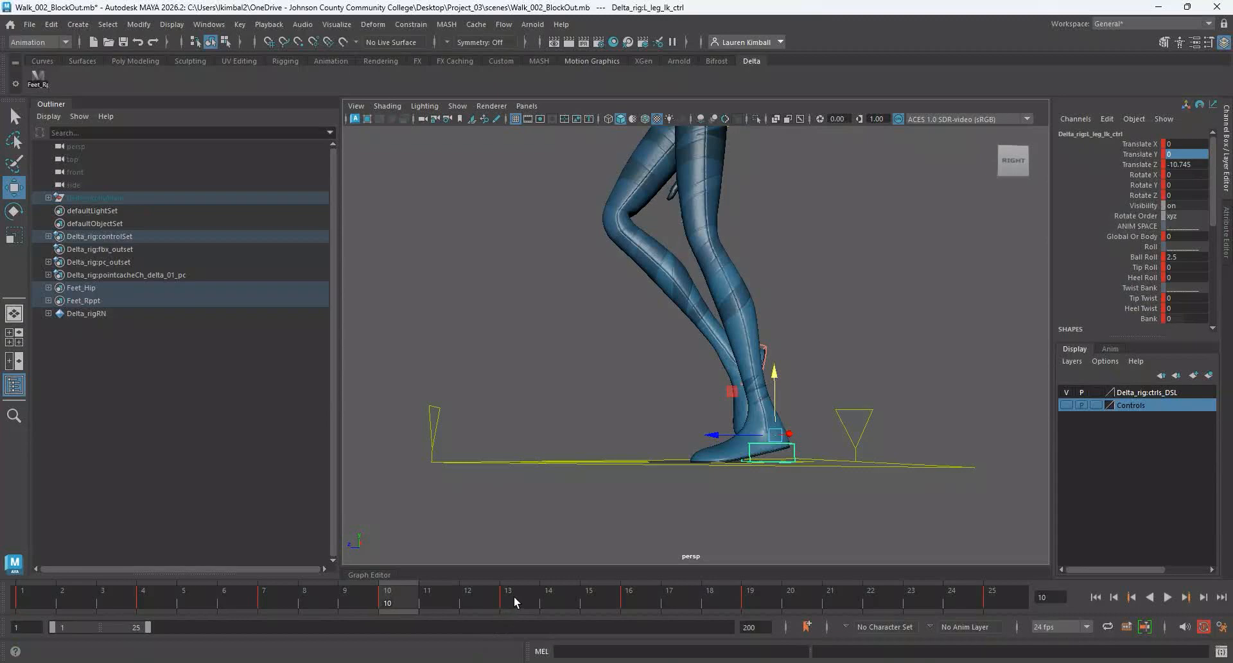
left_click(512, 598)
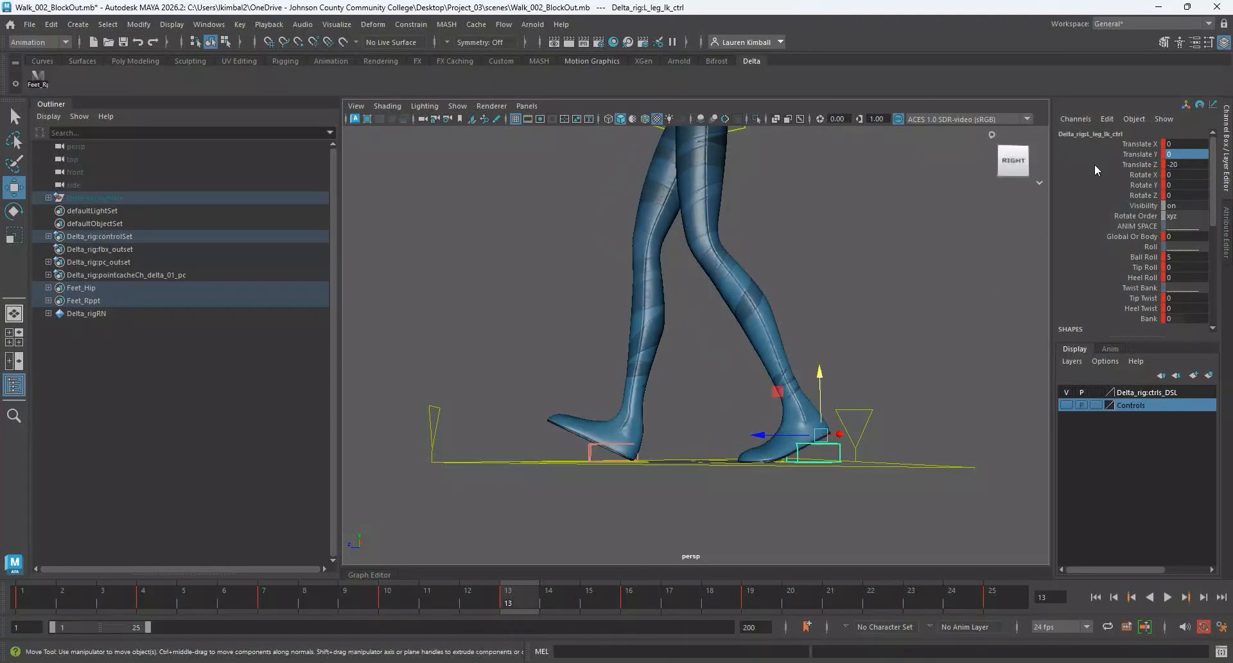
left_click(826, 461)
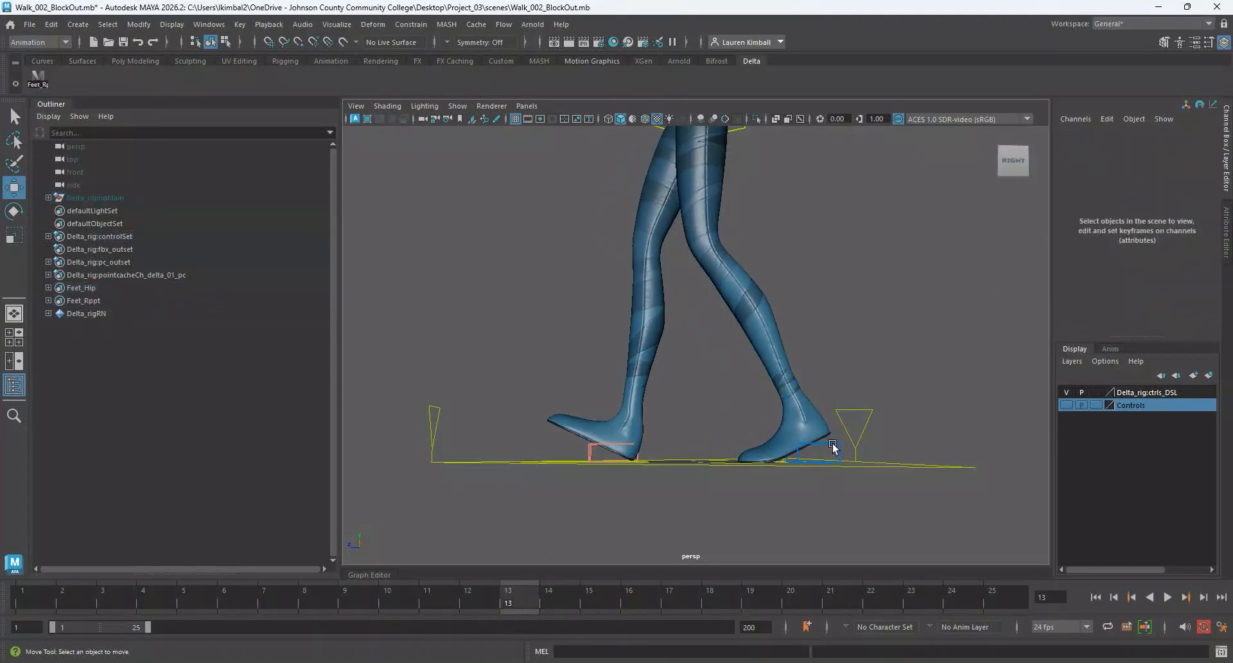
left_click(832, 443)
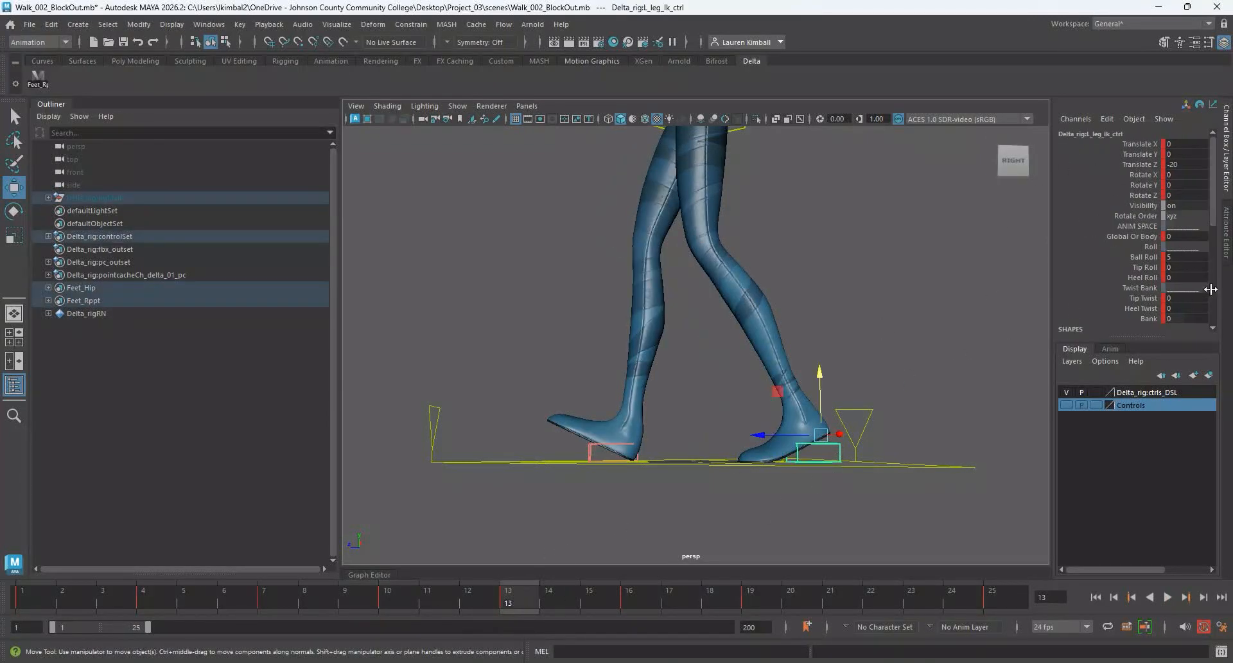
Select the right foot IK control at frame 10 and move it forward to about Translate Y 20.1 and Translate Z 6.
left_click(391, 604)
right_click_drag(971, 341, 678, 359, "alt")
left_click_drag(675, 359, 670, 360, "alt")
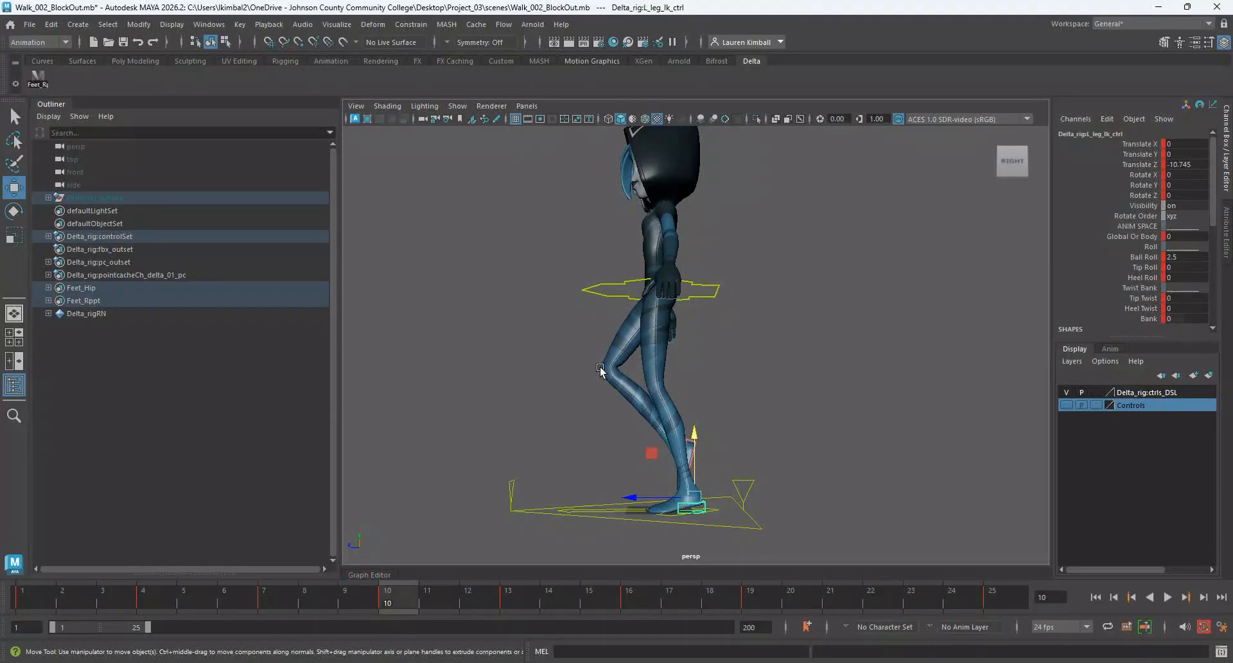
mouse_move(607, 445)
left_mouse_down("alt")
mouse_move(695, 450)
mouse_move(584, 450)
left_mouse_up("alt")
right_click_drag(582, 451, 675, 479, "alt")
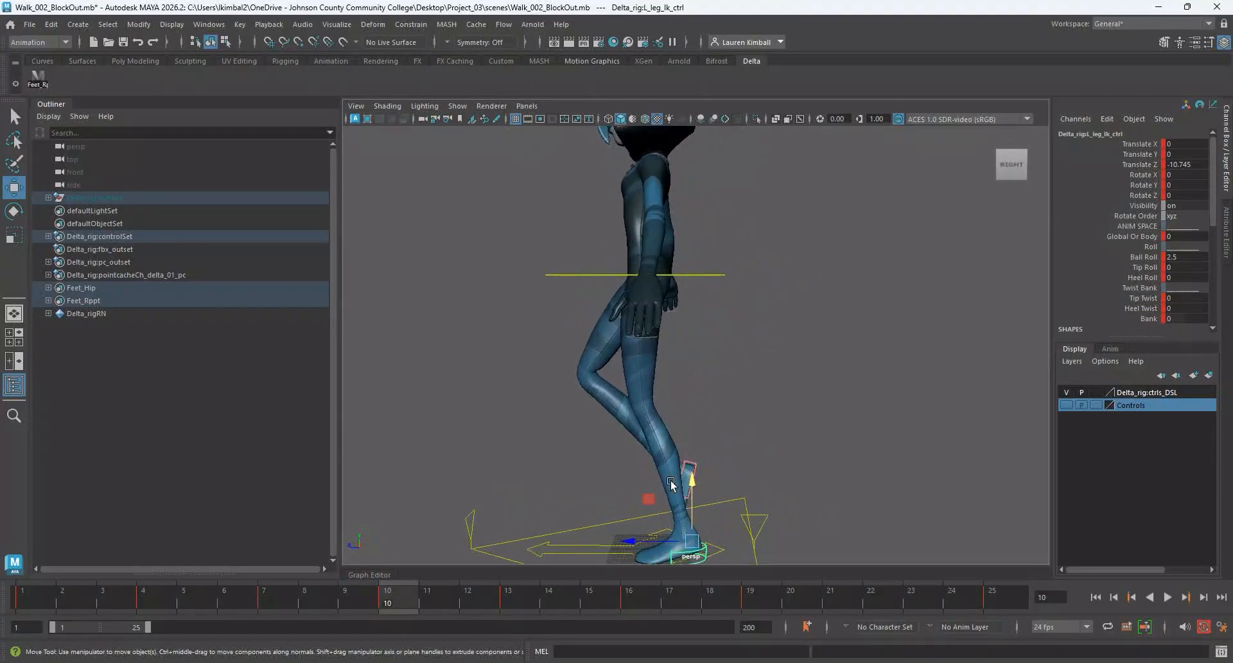
middle_click_drag(675, 478, 703, 352, "alt")
left_click_drag(668, 454, 690, 450, "alt")
left_click_drag(768, 374, 756, 364, "alt")
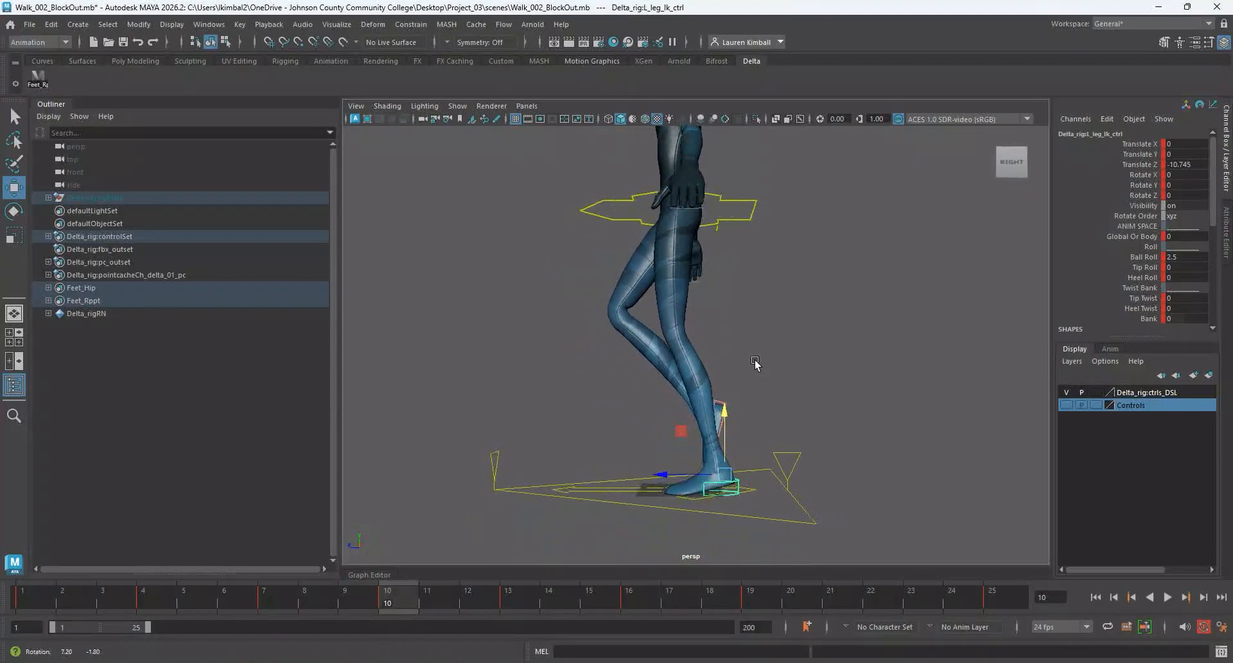
mouse_move(764, 406)
left_mouse_down("alt")
mouse_move(739, 413)
mouse_move(751, 394)
left_mouse_up("alt")
left_click(725, 401)
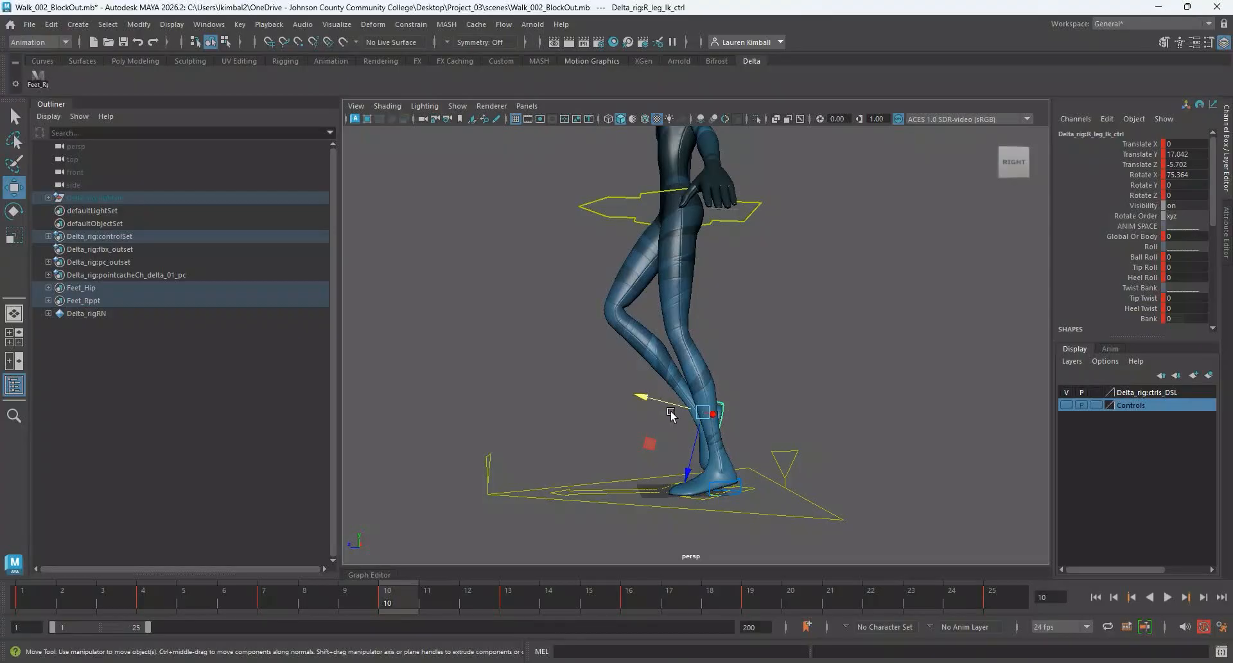
left_click_drag(671, 414, 679, 479)
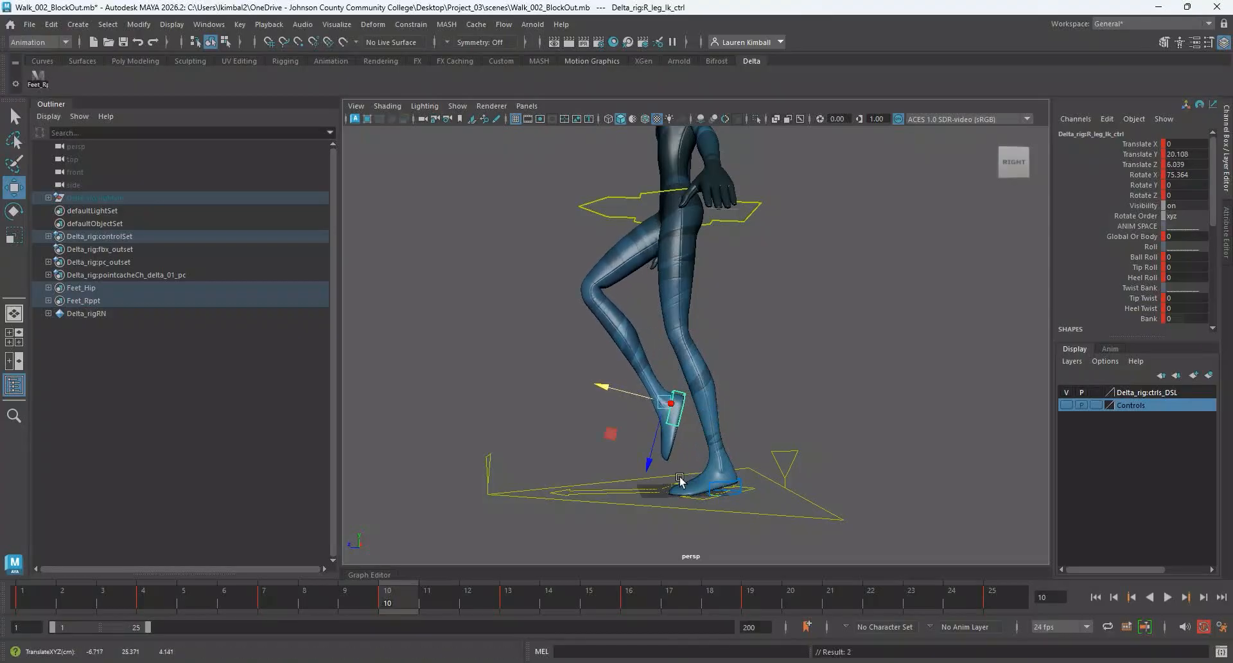
In the orthographic side view with smooth mesh display, rotate the right foot control to a Rotate X of about 38.4 at frame 10.
key("space")
key("space")
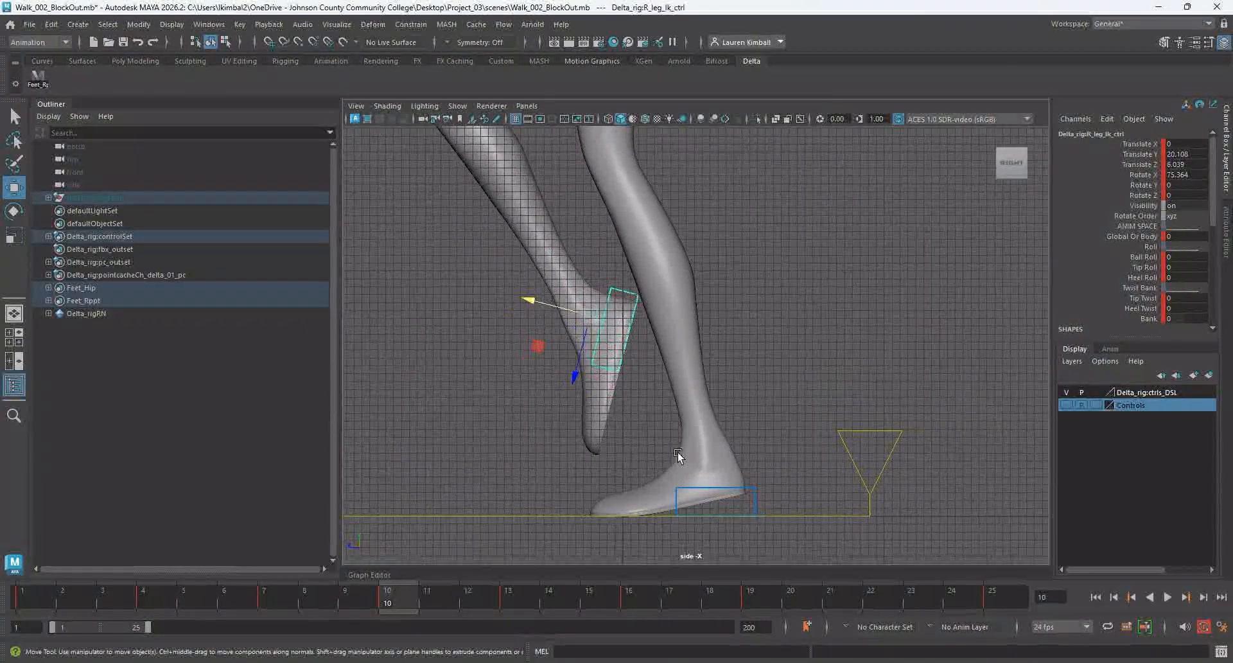
middle_click_drag(678, 455, 704, 476, "alt")
key("3")
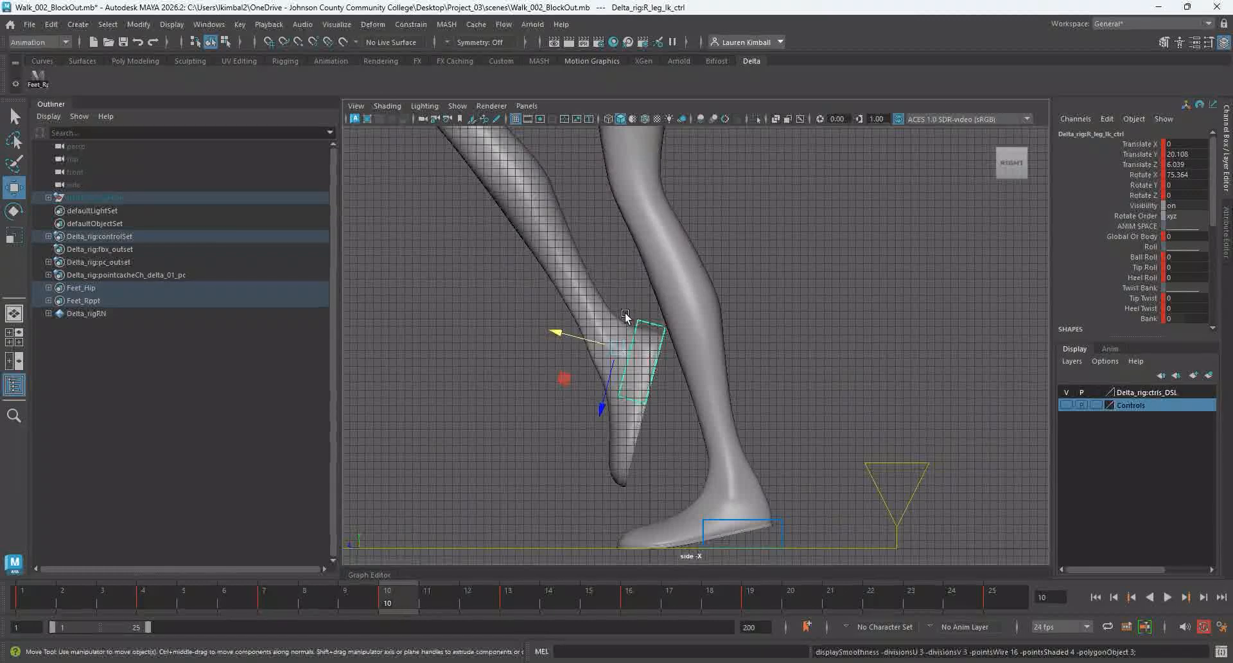
key("e")
left_click_drag(623, 297, 623, 298)
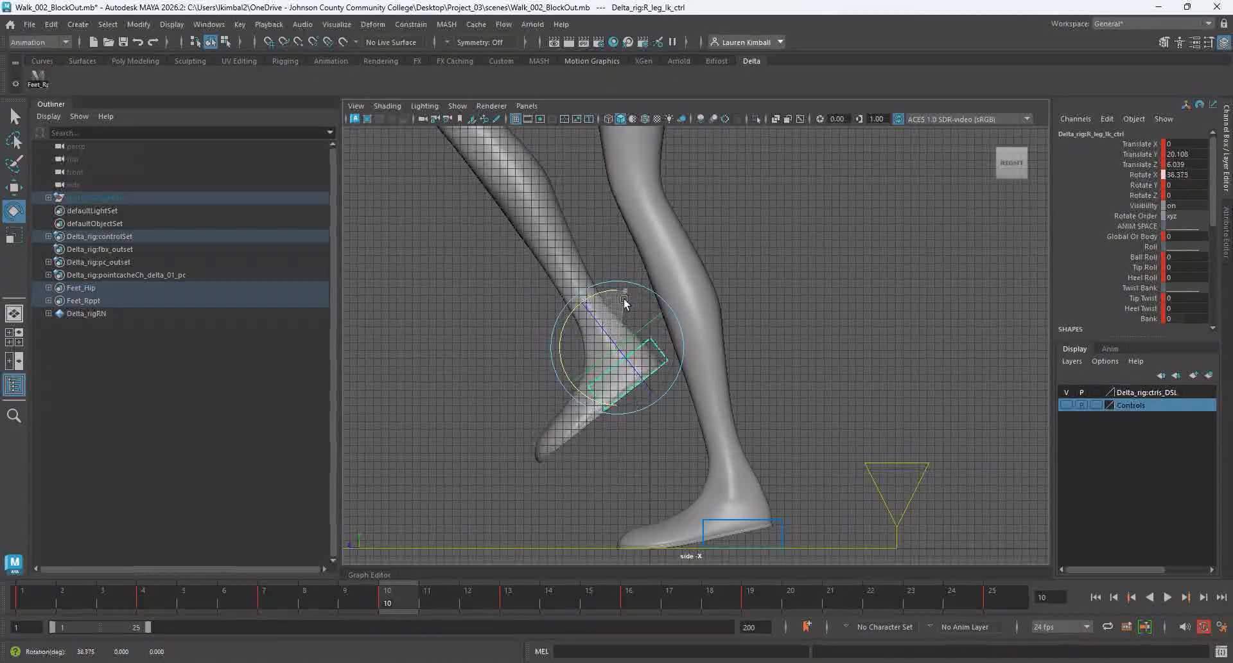
Move the right foot control farther forward at frame 10, to about Translate Y 18.7 and Translate Z 14.6.
key("w")
left_click_drag(570, 384, 514, 402)
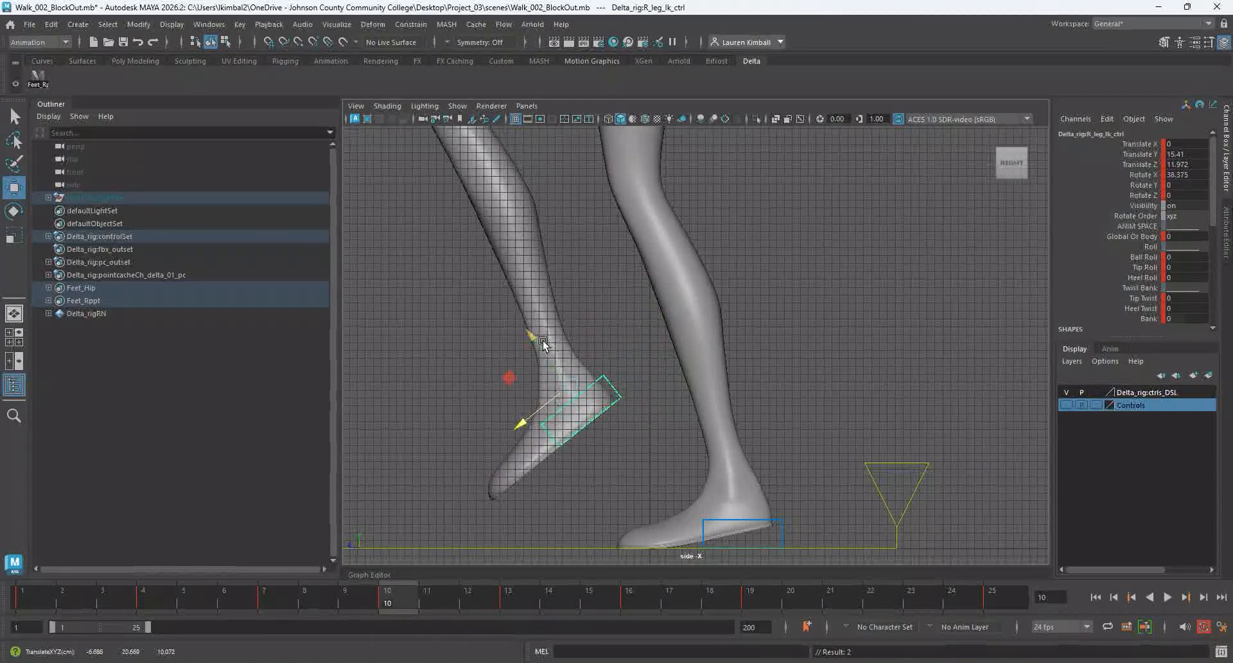
left_click_drag(536, 345, 515, 319)
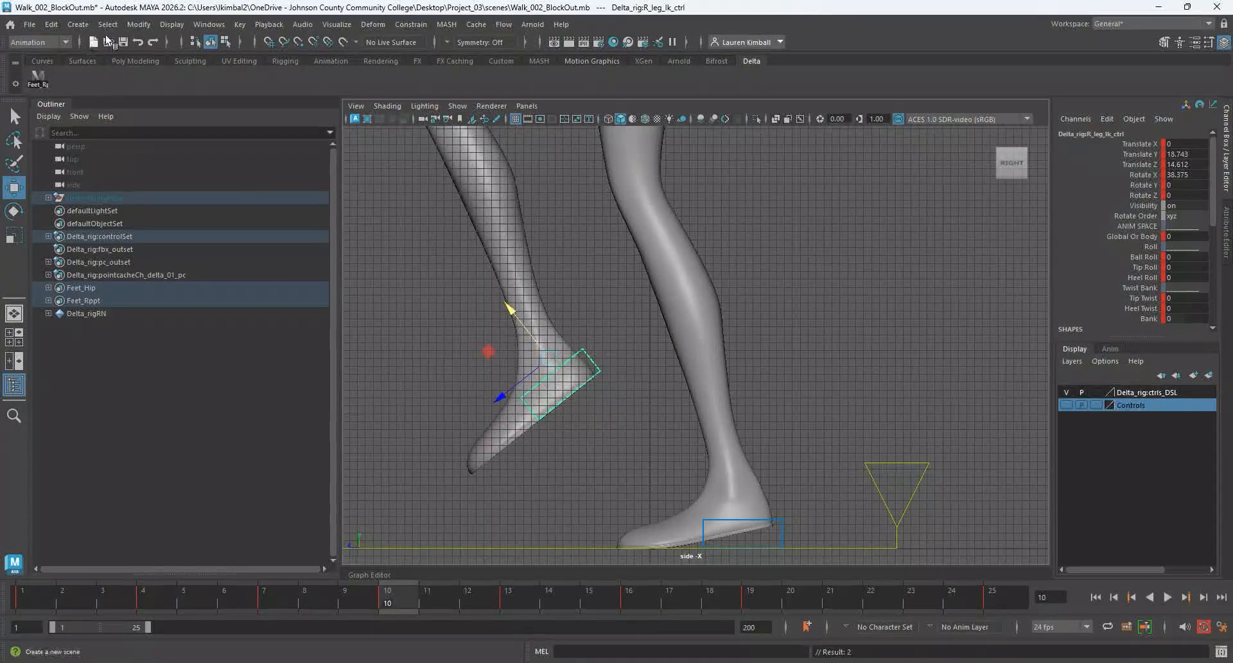
Create a motion trail for the right foot control and pull the foot back at frame 10 to about Translate Y 17.3 and Translate Z 10.9.
left_click(331, 61)
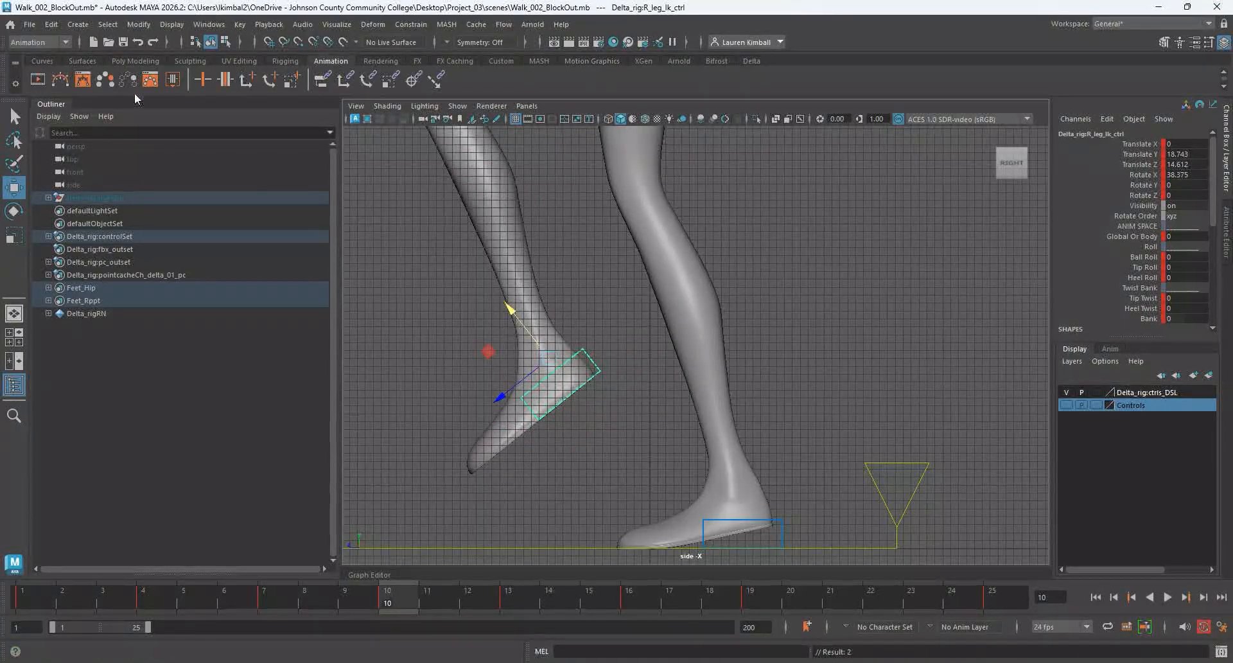
left_click(63, 82)
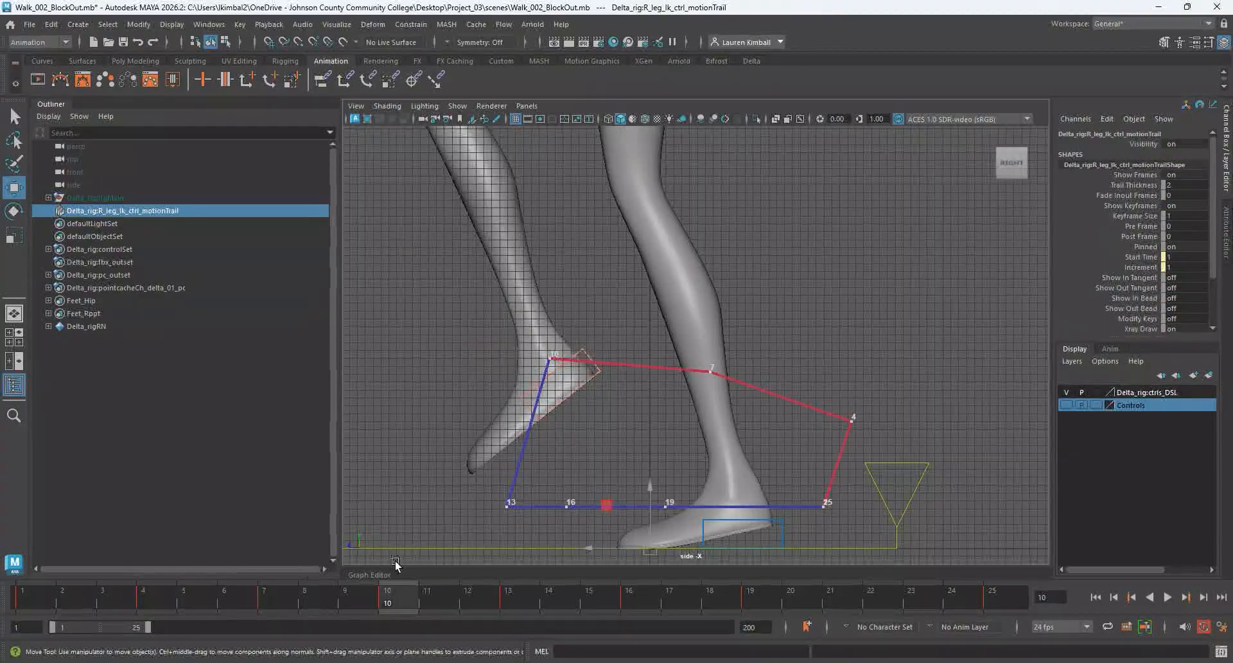
left_click(528, 394)
left_click_drag(504, 393, 556, 347)
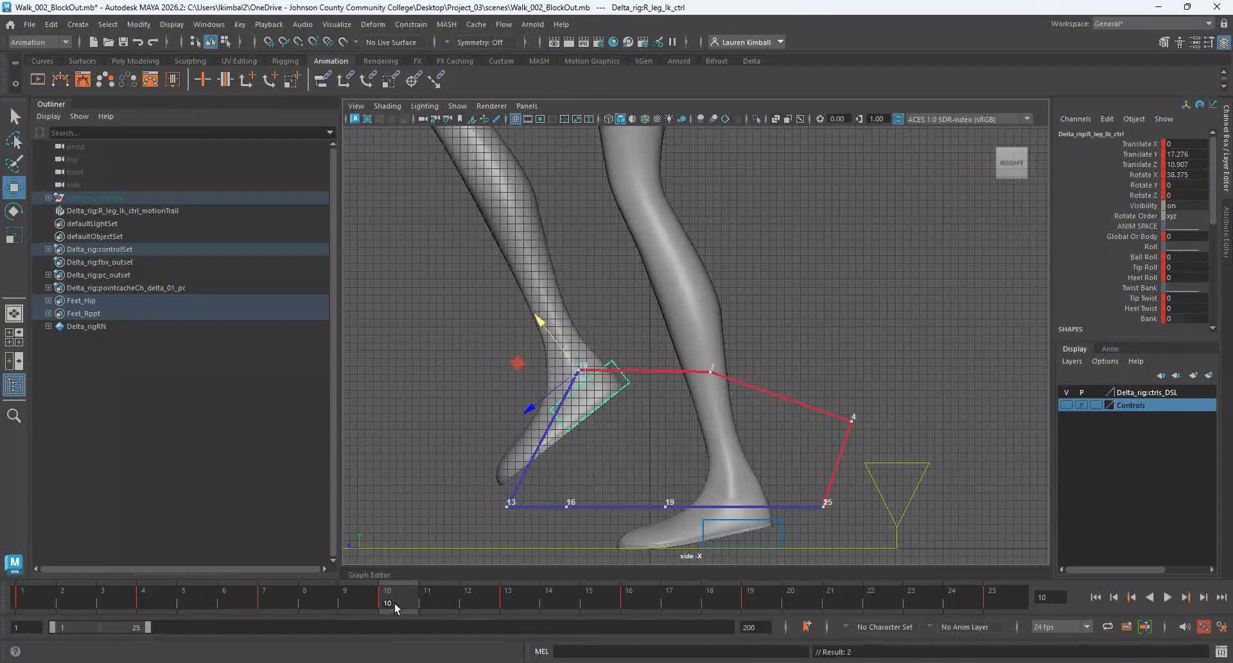
Try lowering the right foot control at frame 12, and undo that move.
key("alt+v")
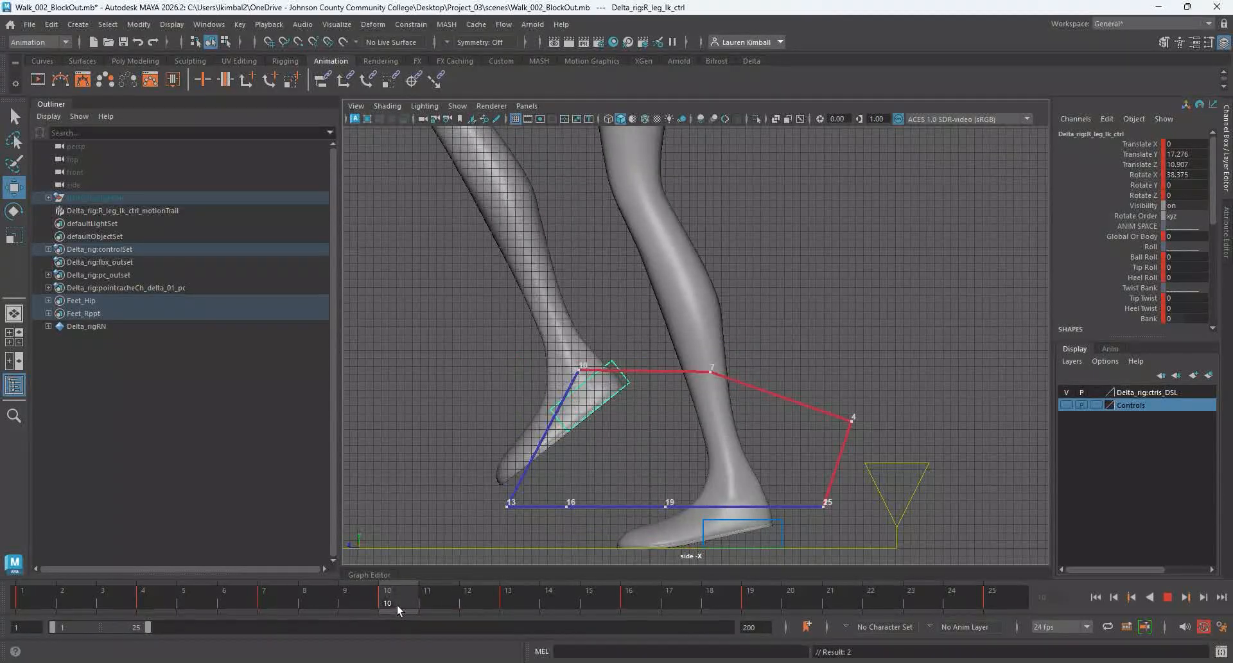
mouse_move(397, 603)
left_mouse_down()
mouse_move(480, 583)
mouse_move(325, 601)
mouse_move(507, 596)
mouse_move(174, 613)
mouse_move(316, 624)
mouse_move(615, 607)
mouse_move(163, 606)
mouse_move(590, 607)
mouse_move(298, 626)
mouse_move(473, 619)
left_mouse_up()
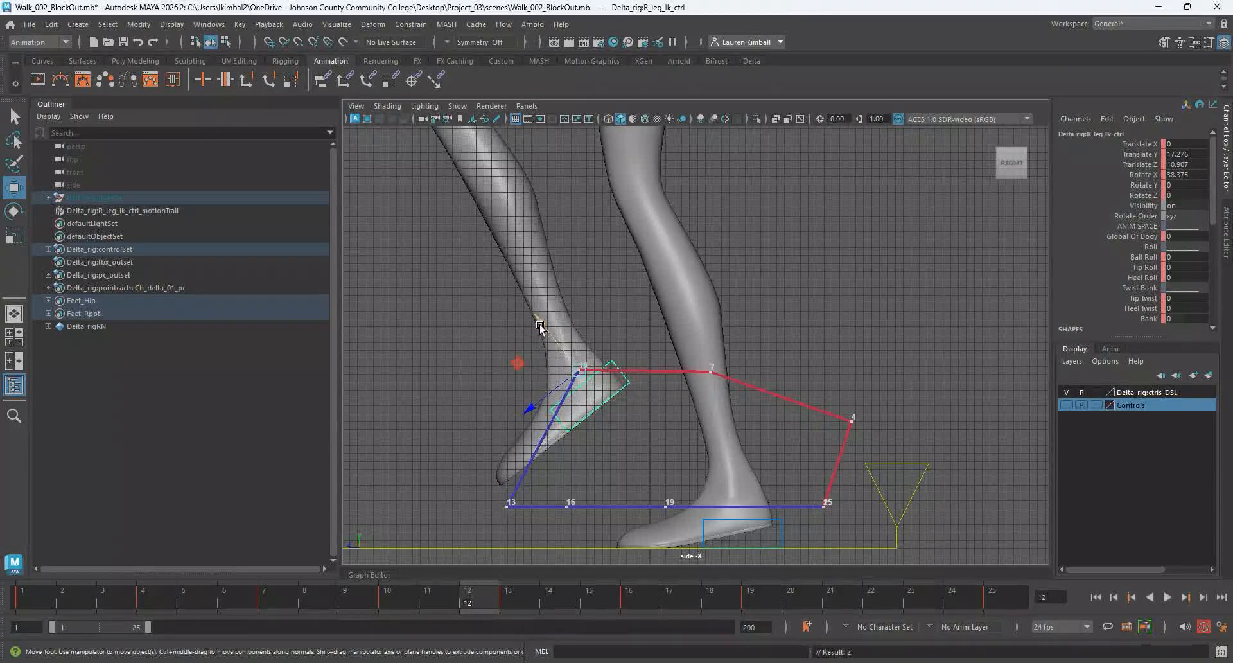
left_click_drag(540, 328, 537, 403)
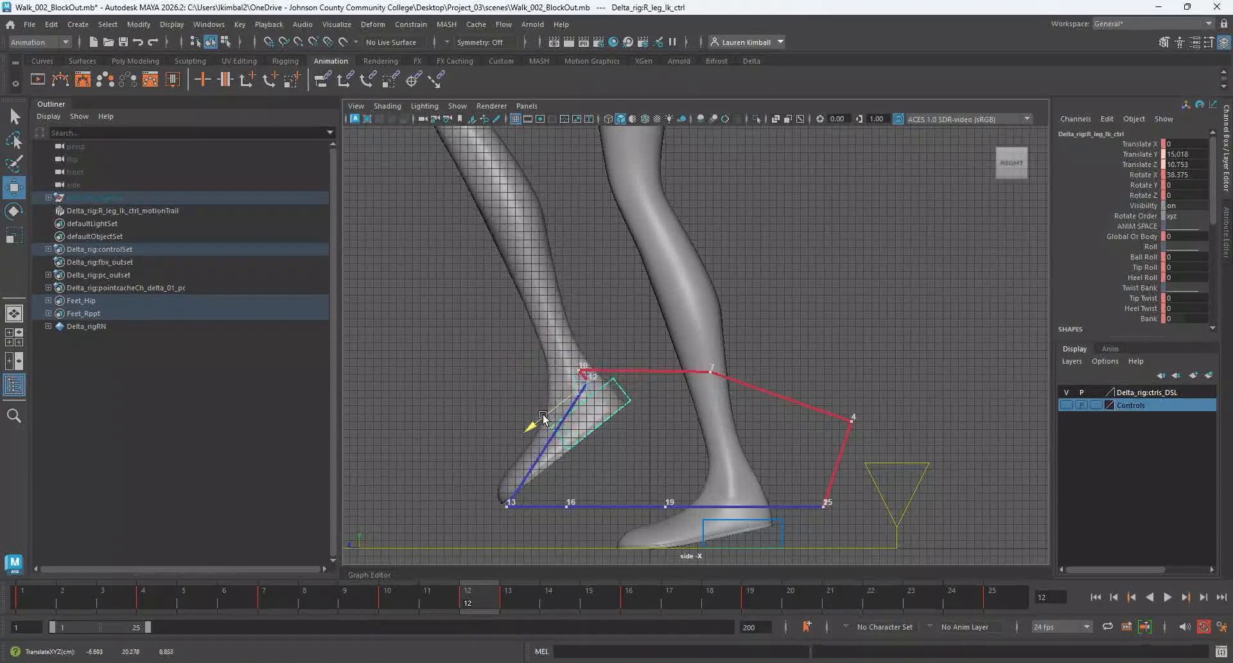
key("ctrl+z")
left_click(492, 603)
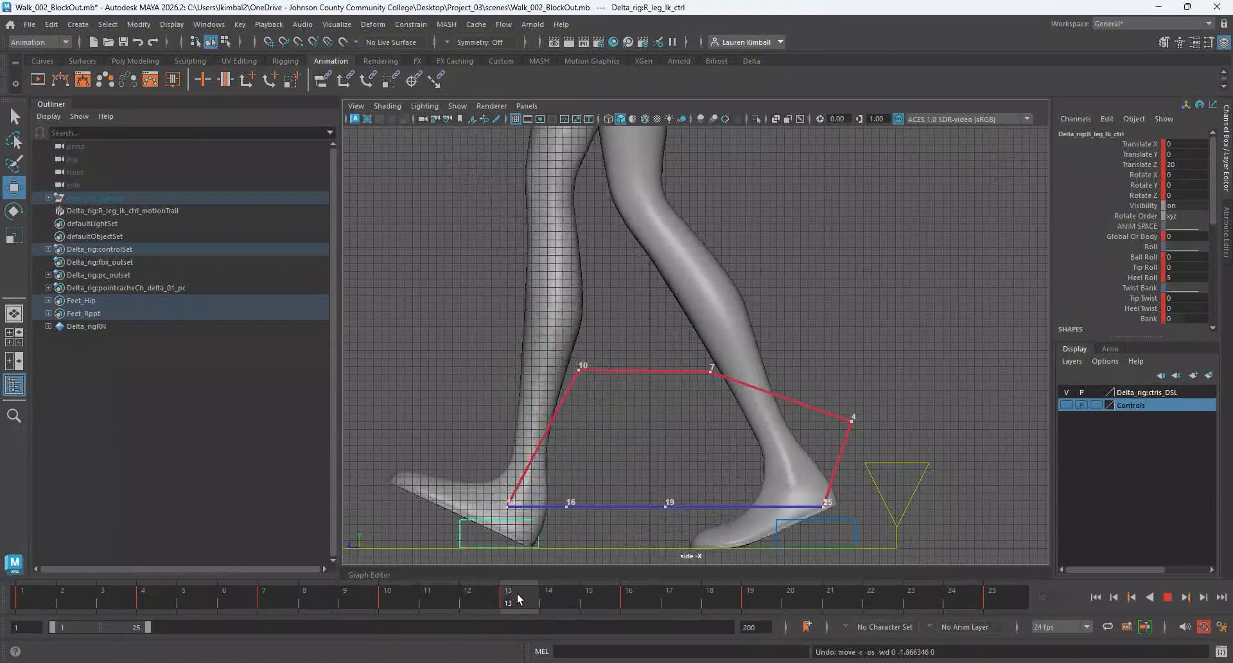
Lower the right foot control at frame 10 to about Translate Y 14.5 and Translate Z 11.4.
left_click(381, 609)
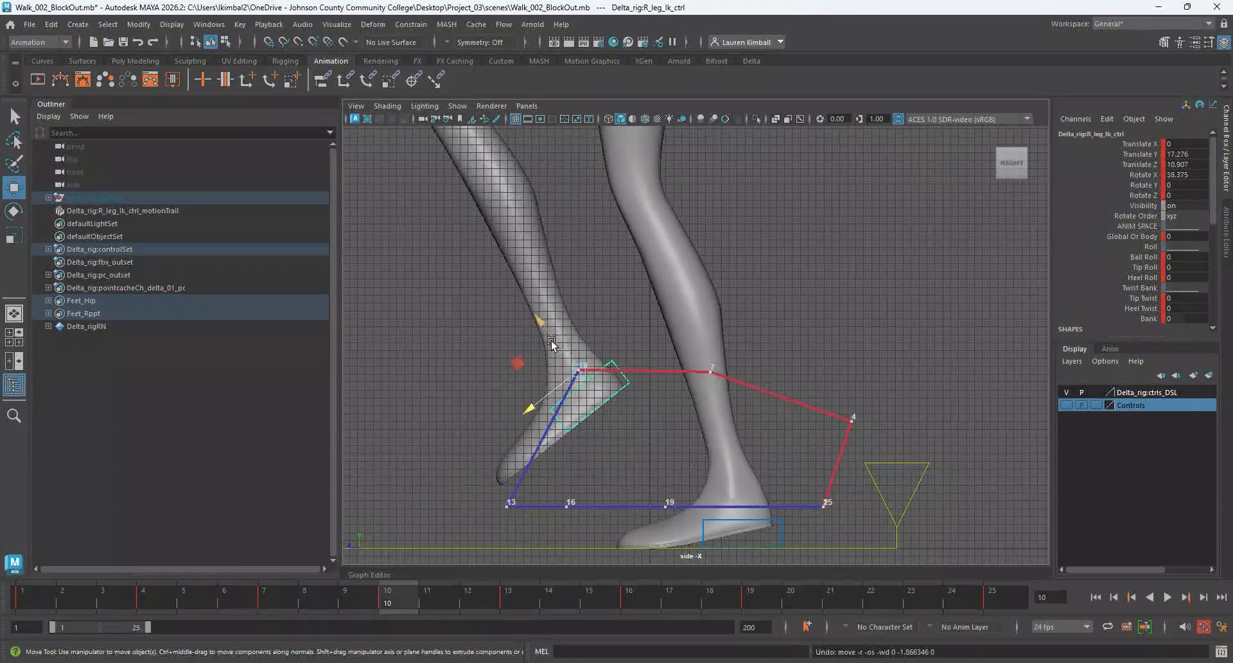
left_click_drag(551, 342, 555, 368)
left_click_drag(540, 424, 528, 435)
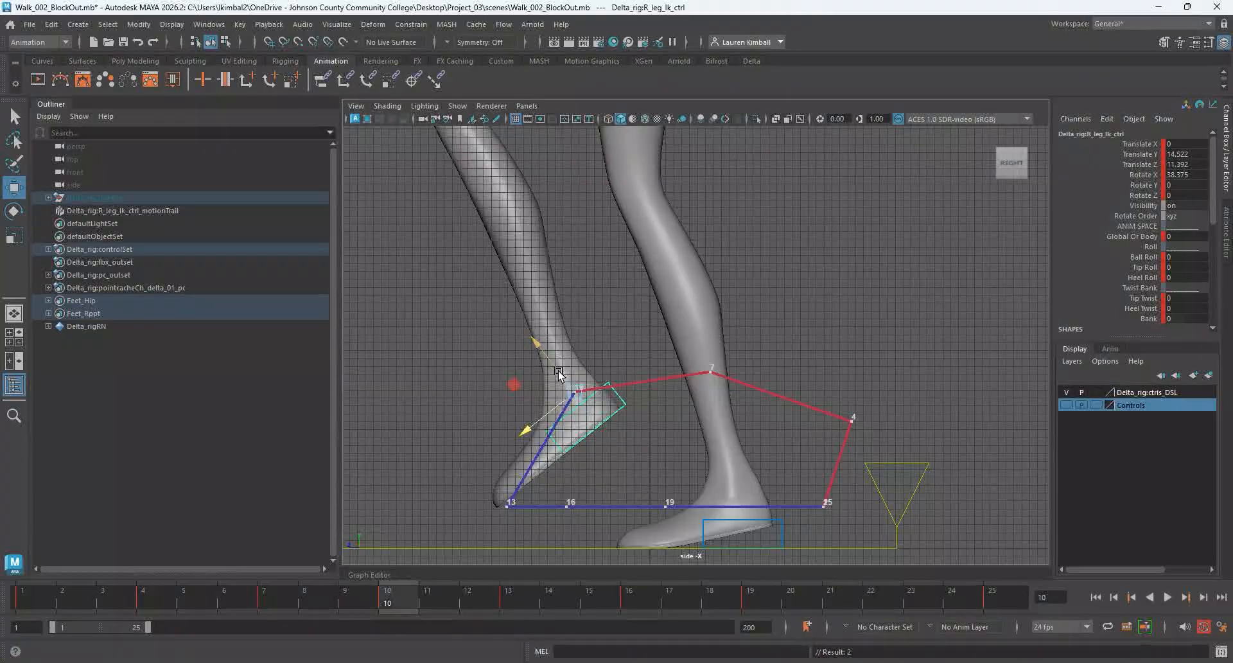
Move the right foot control at frame 10 to about Translate Y 13.8 and Translate Z 10.8, and play back the walk.
left_click_drag(560, 374, 565, 375)
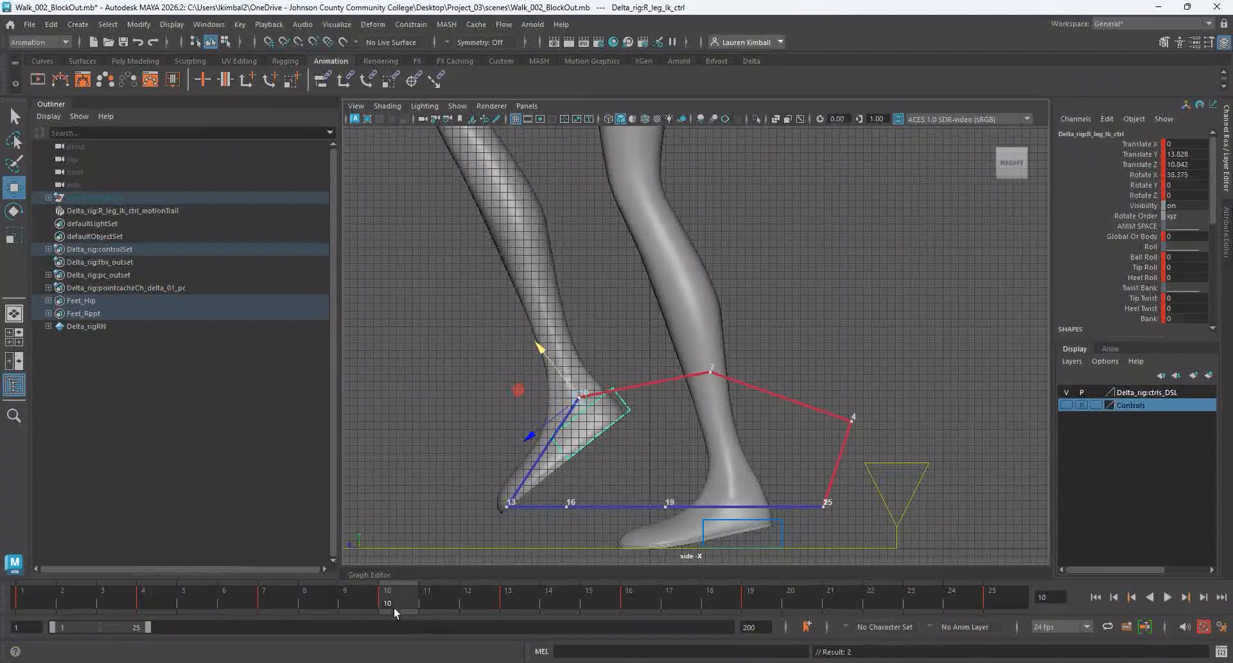
key("alt+v")
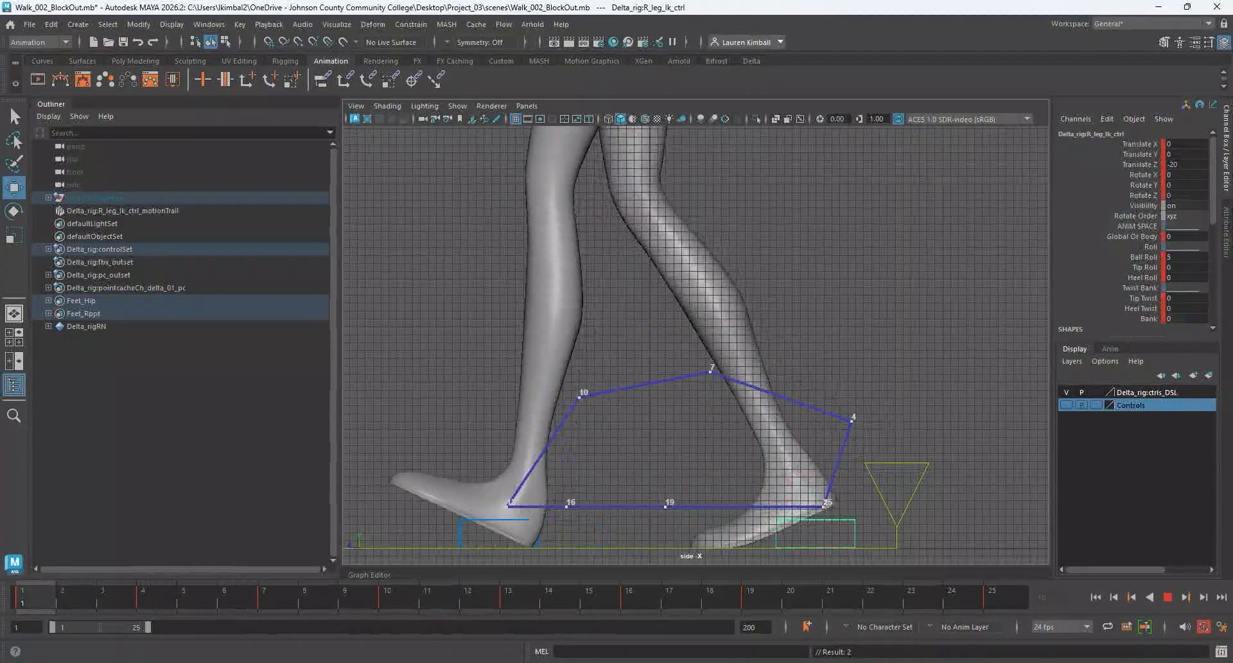
left_click(34, 600)
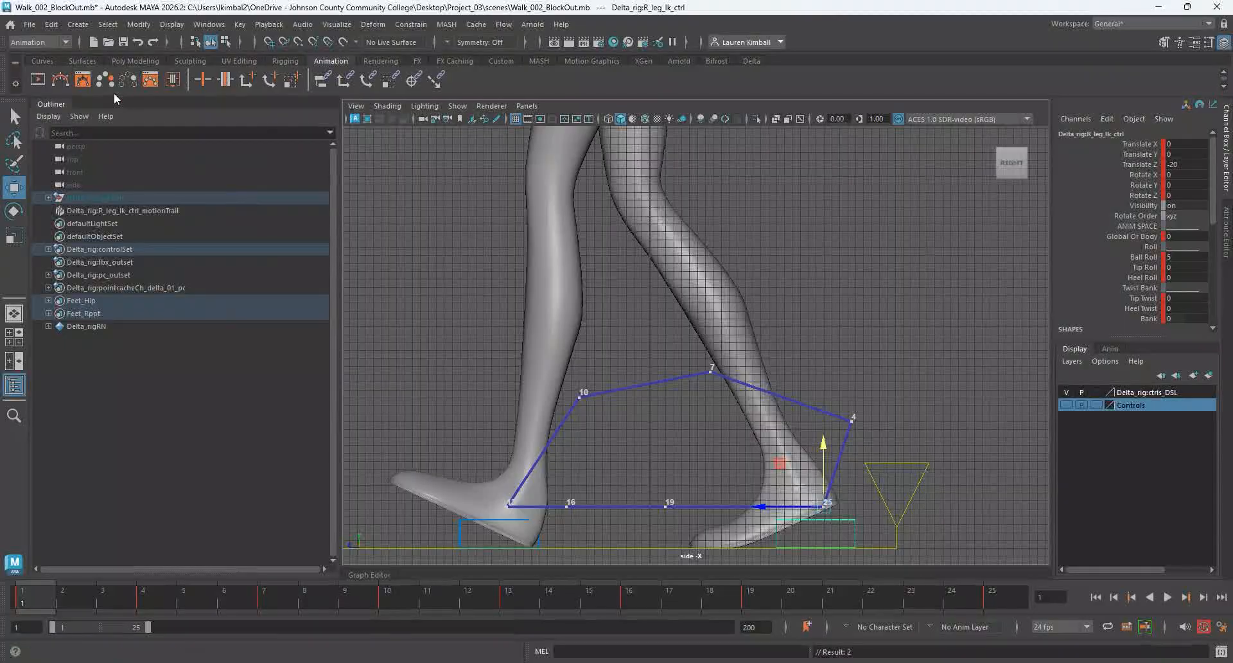
Delete all motion trails and return to the perspective view.
double_click(84, 79)
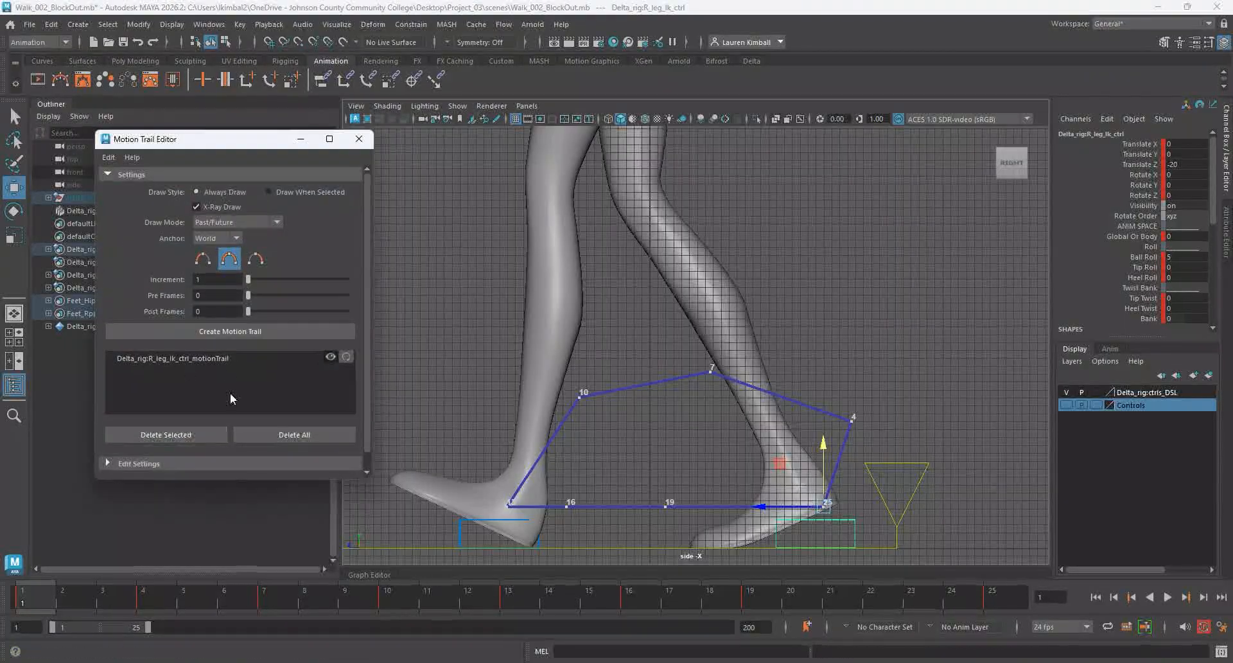
left_click(289, 436)
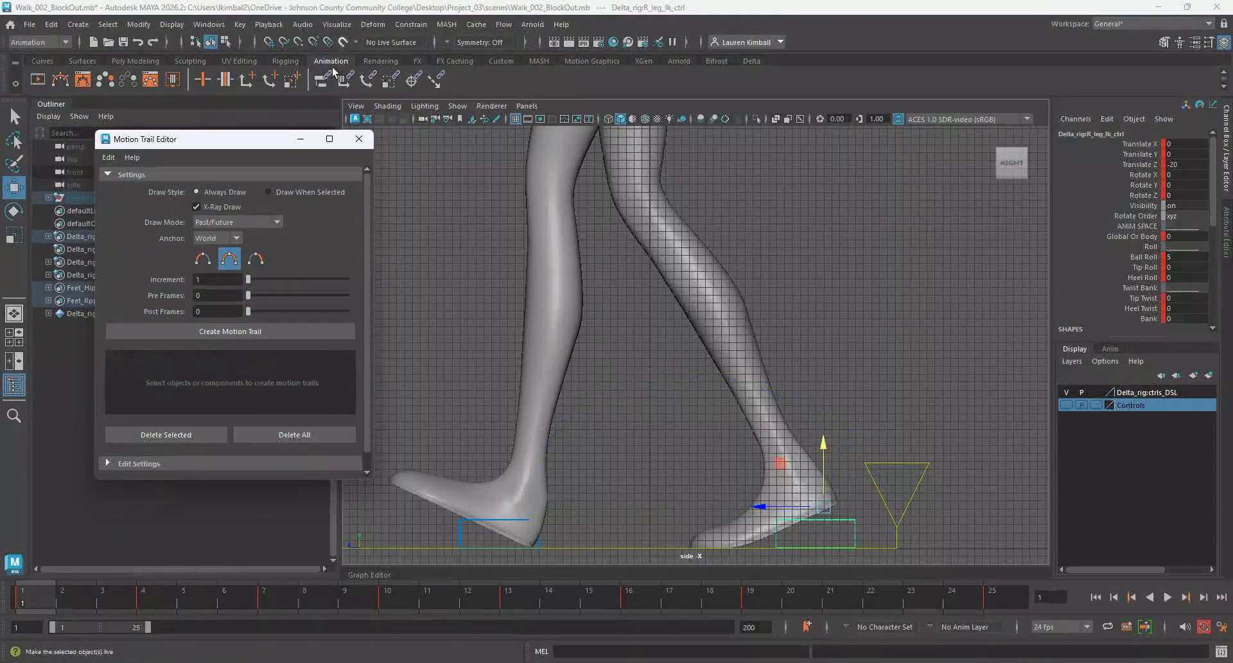
left_click(361, 139)
key("space")
key("space")
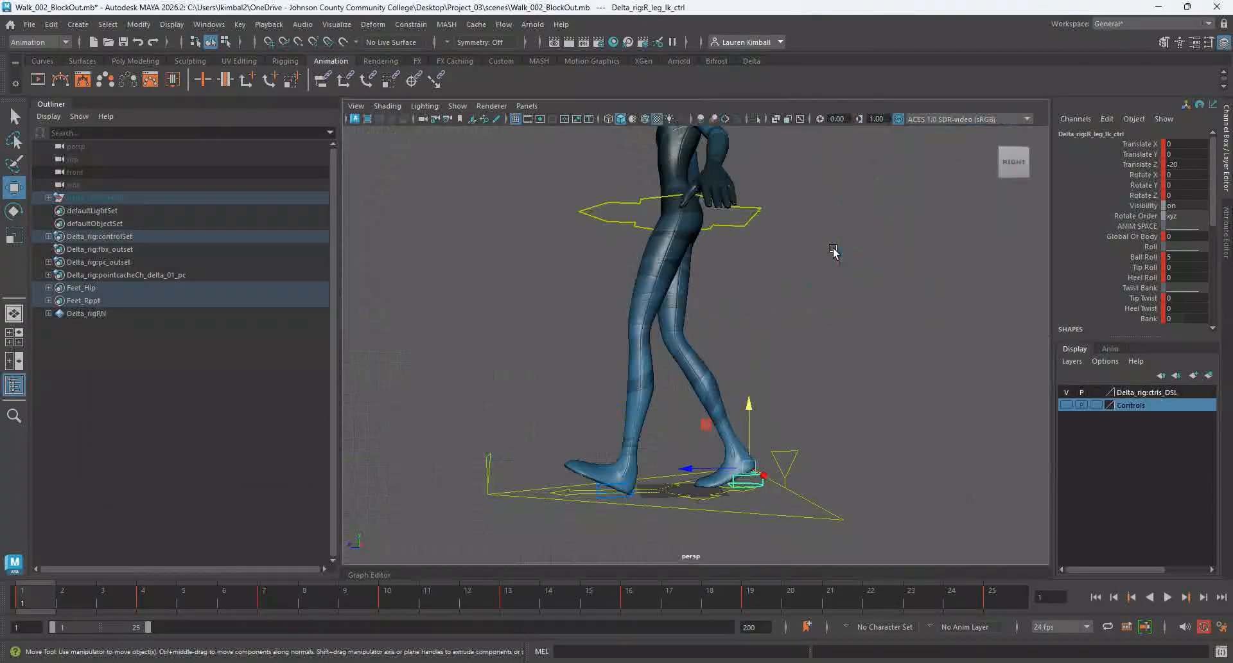
Set the playback range to end at frame 13 and play the first half of the walk in perspective.
right_click_drag(798, 270, 622, 272, "alt")
left_click_drag(622, 272, 600, 506, "alt")
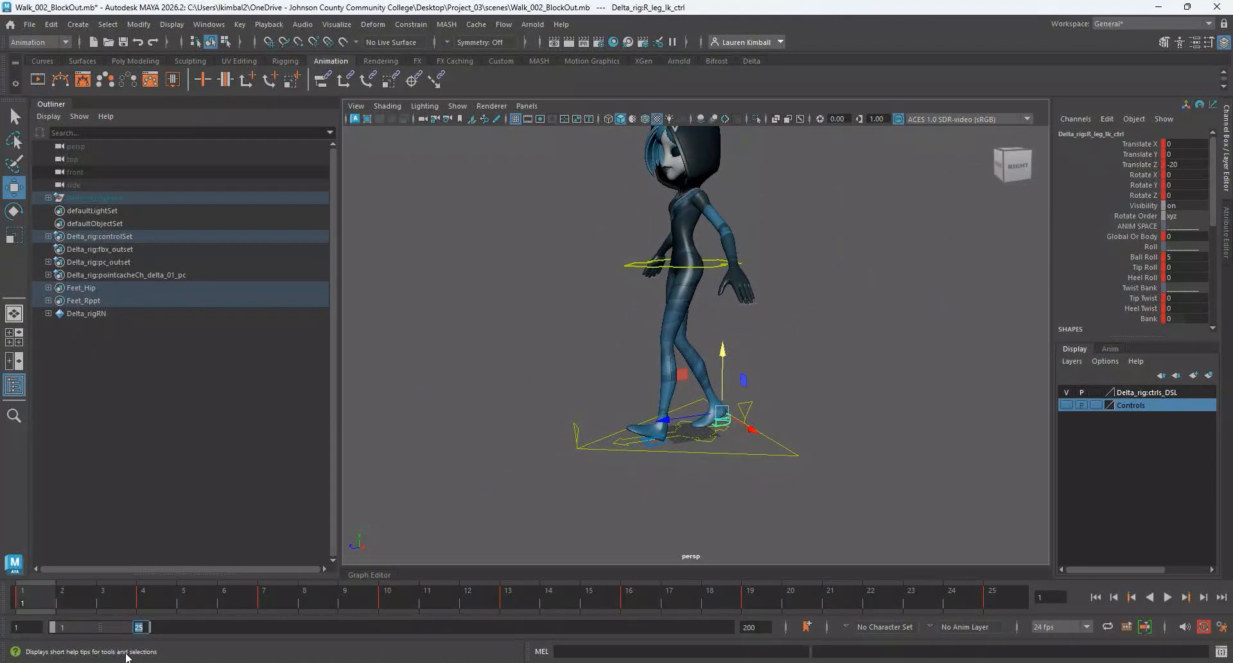
type("13")
key("Return")
left_click(427, 346)
left_click_drag(428, 347, 665, 355, "alt")
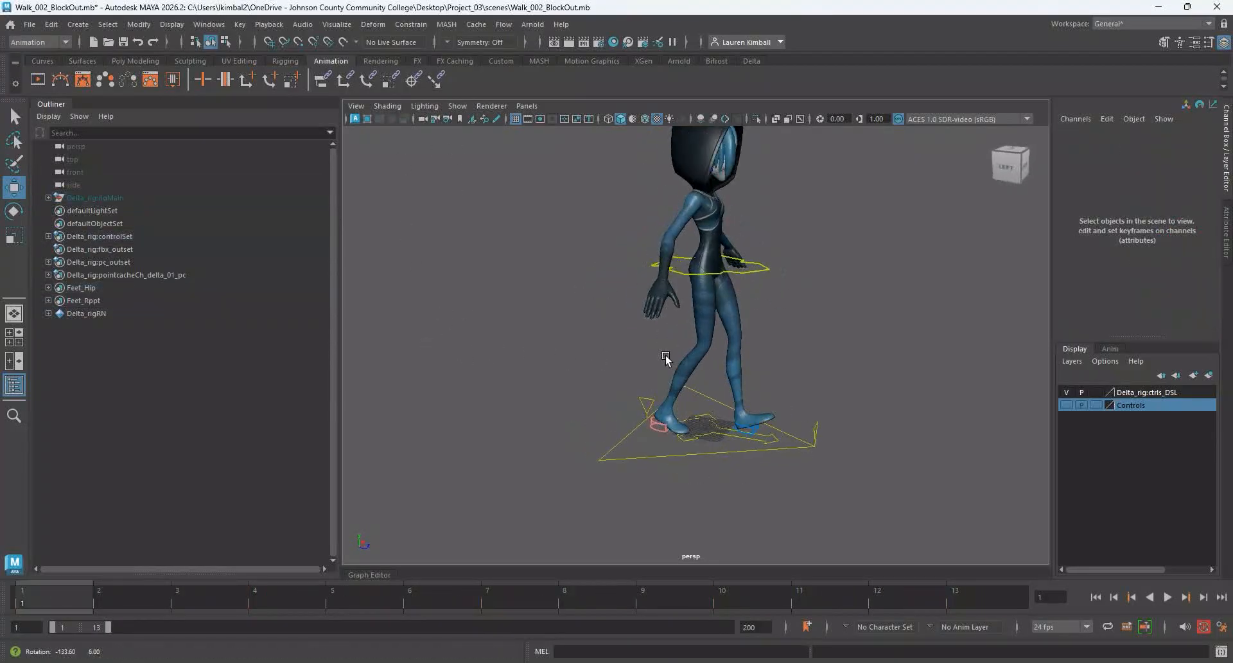
left_click(1167, 598)
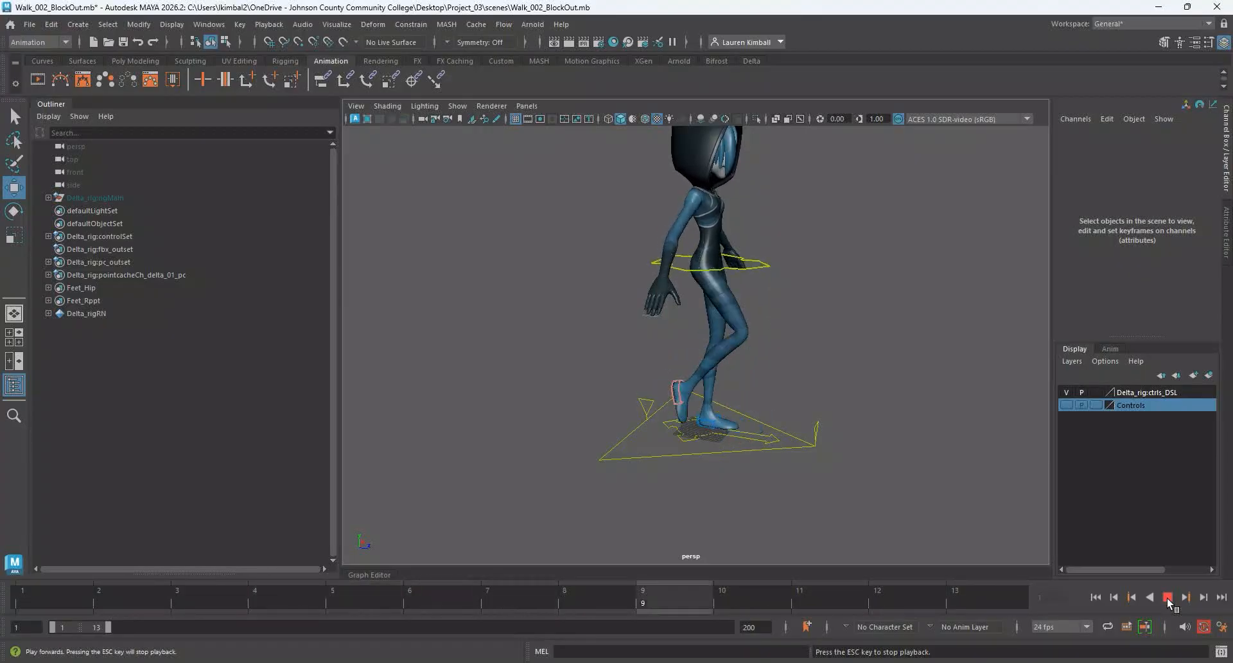
left_click(1167, 597)
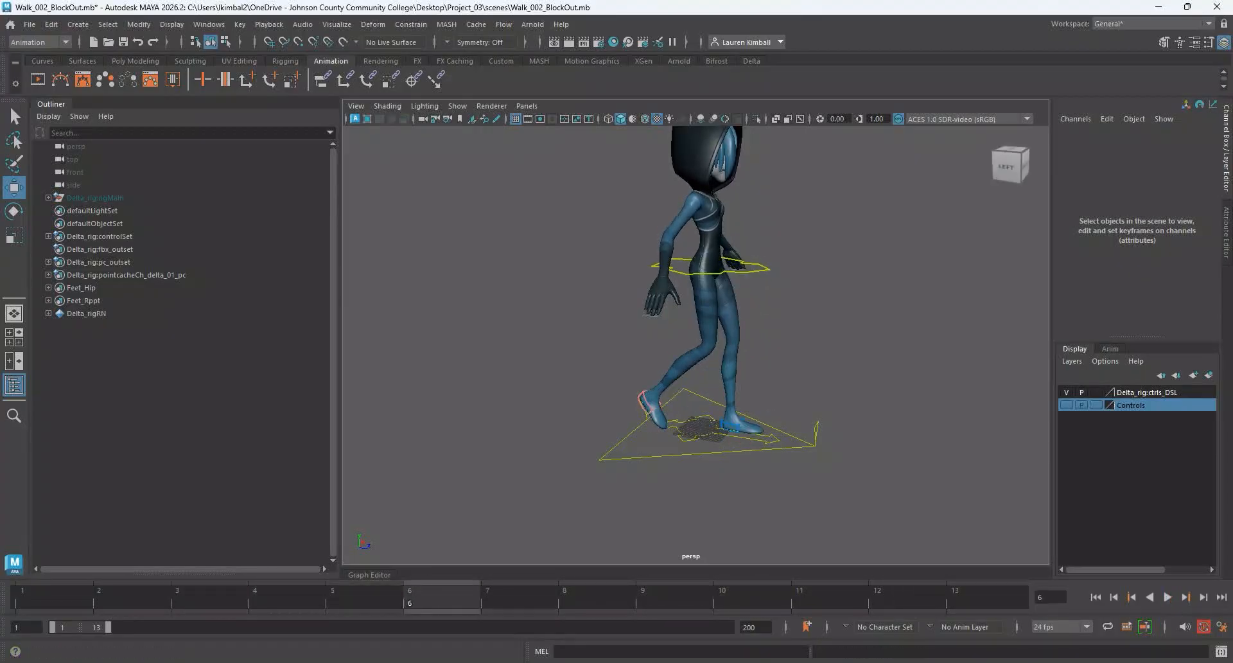
Set the playback range to end at frame 15 and play the walk with the feet and hip controls selected.
double_click(96, 626)
type("15")
key("Return")
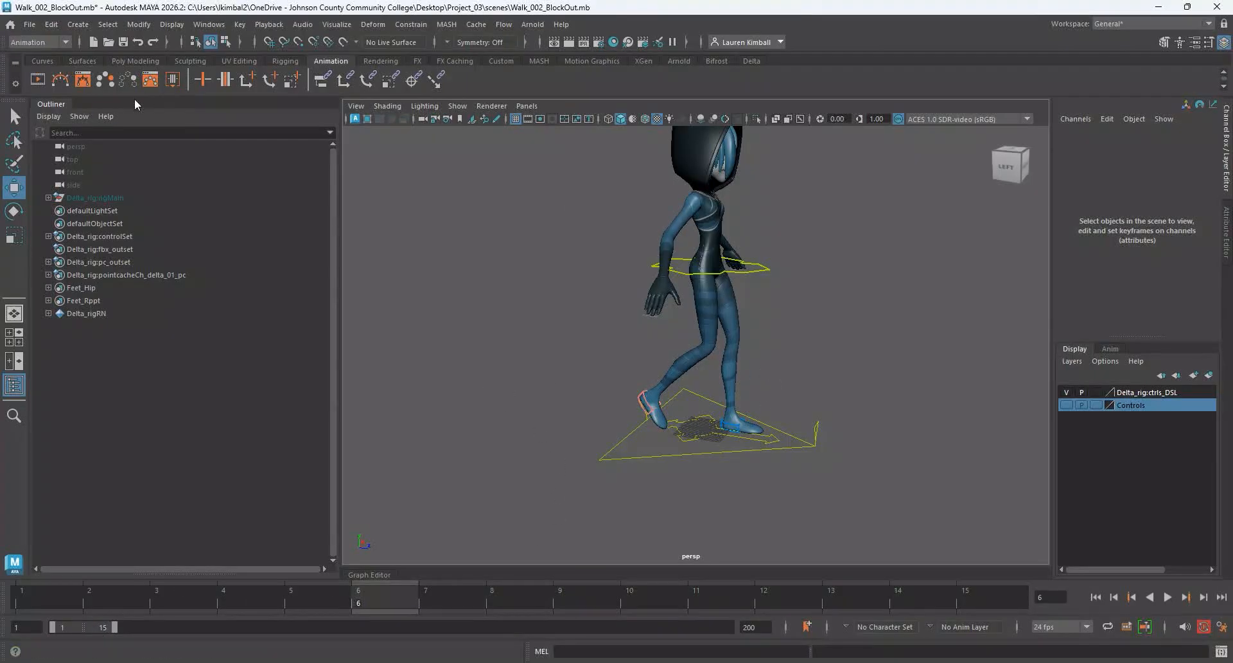
left_click(753, 61)
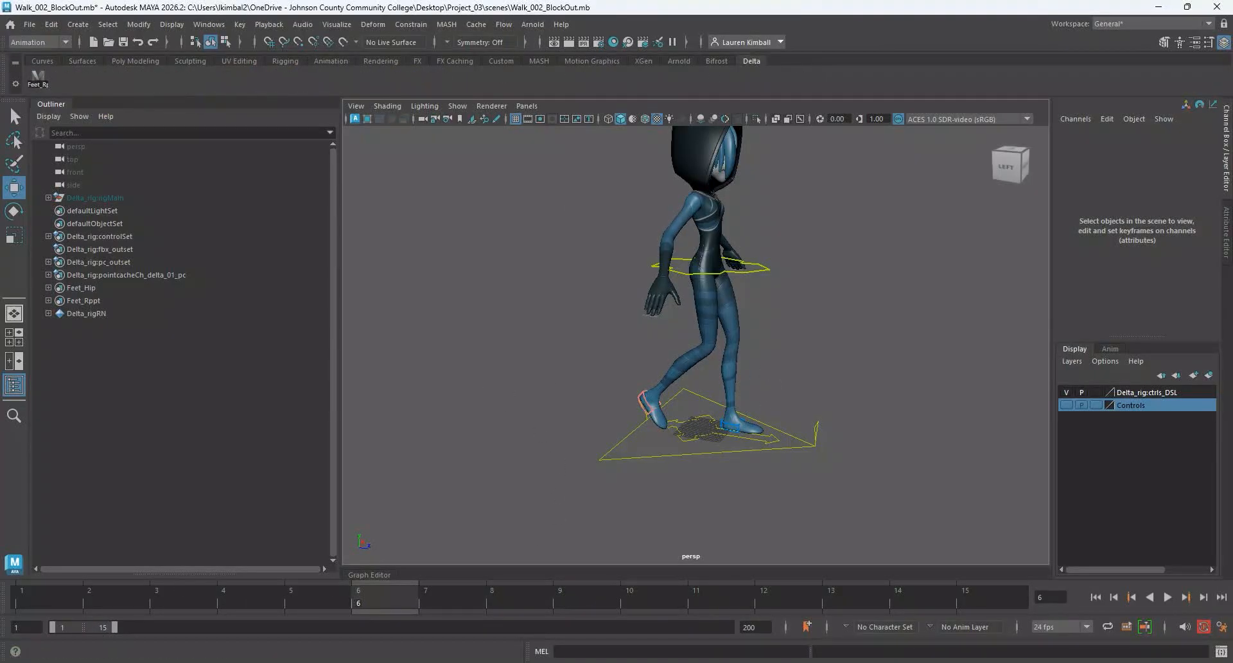
left_click(37, 78)
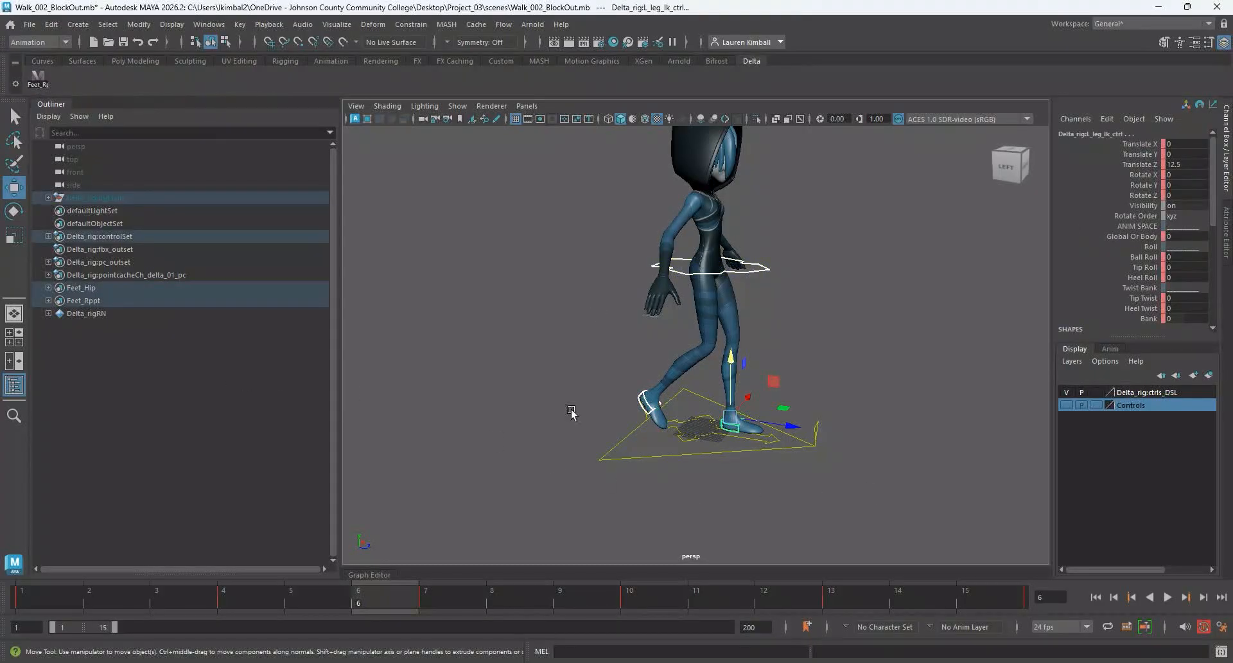
left_click_drag(571, 411, 501, 432, "alt")
key("alt+v")
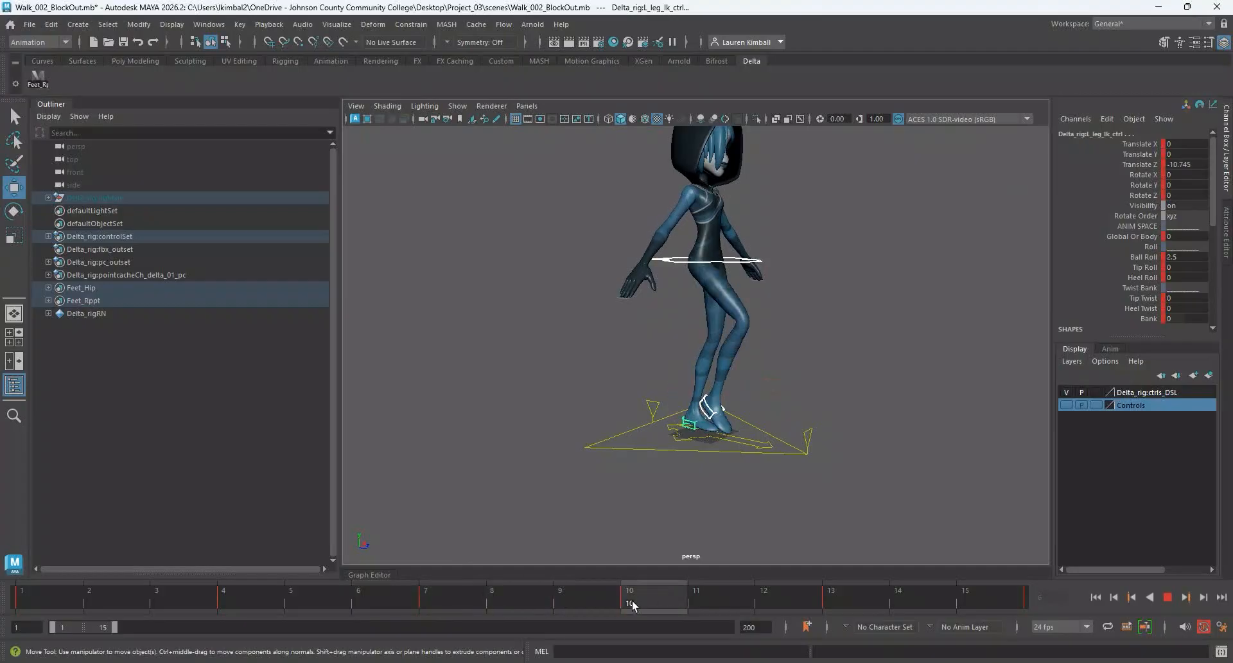
key("alt+v")
Set the playback range to end at frame 25 and key the frame 10 pose of the feet and hip controls at frame 22.
double_click(105, 628)
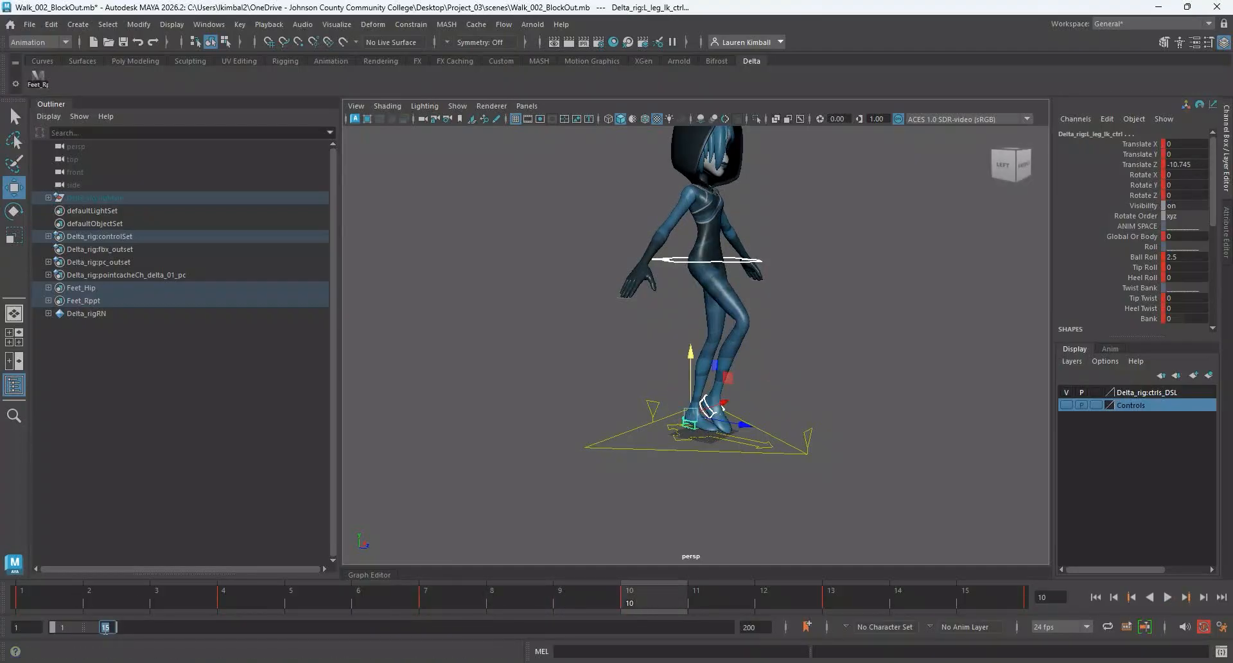
type("25")
key("Return")
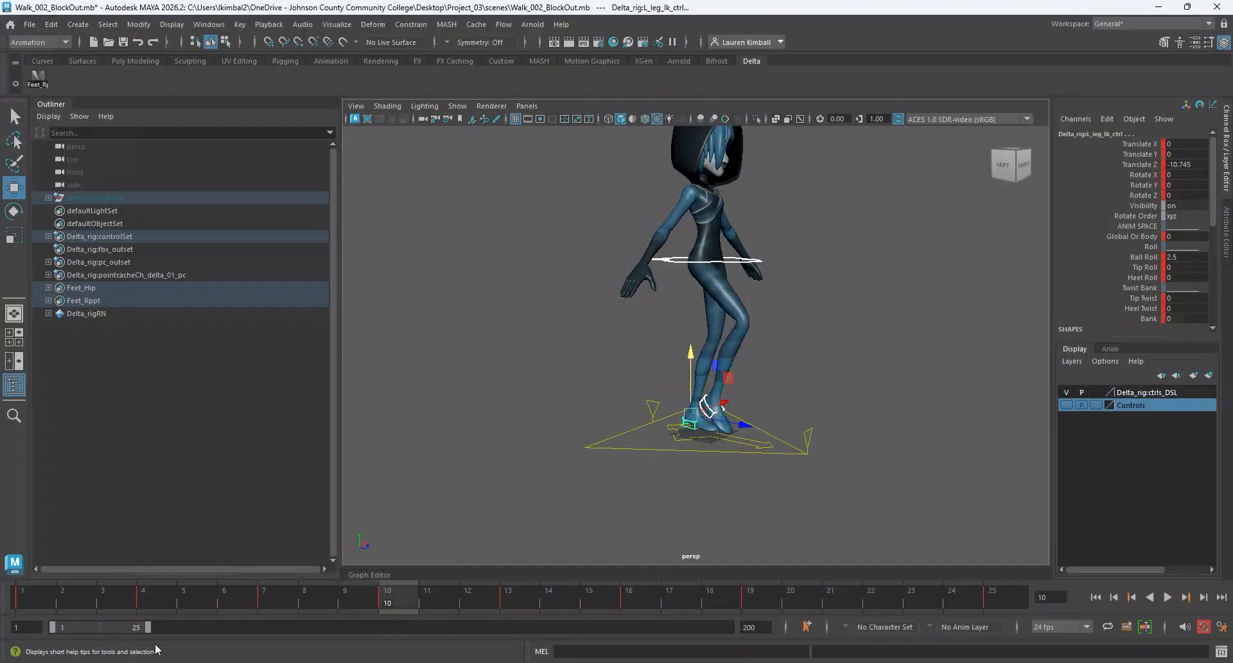
key("alt+v")
key("alt+v")
left_click(884, 604)
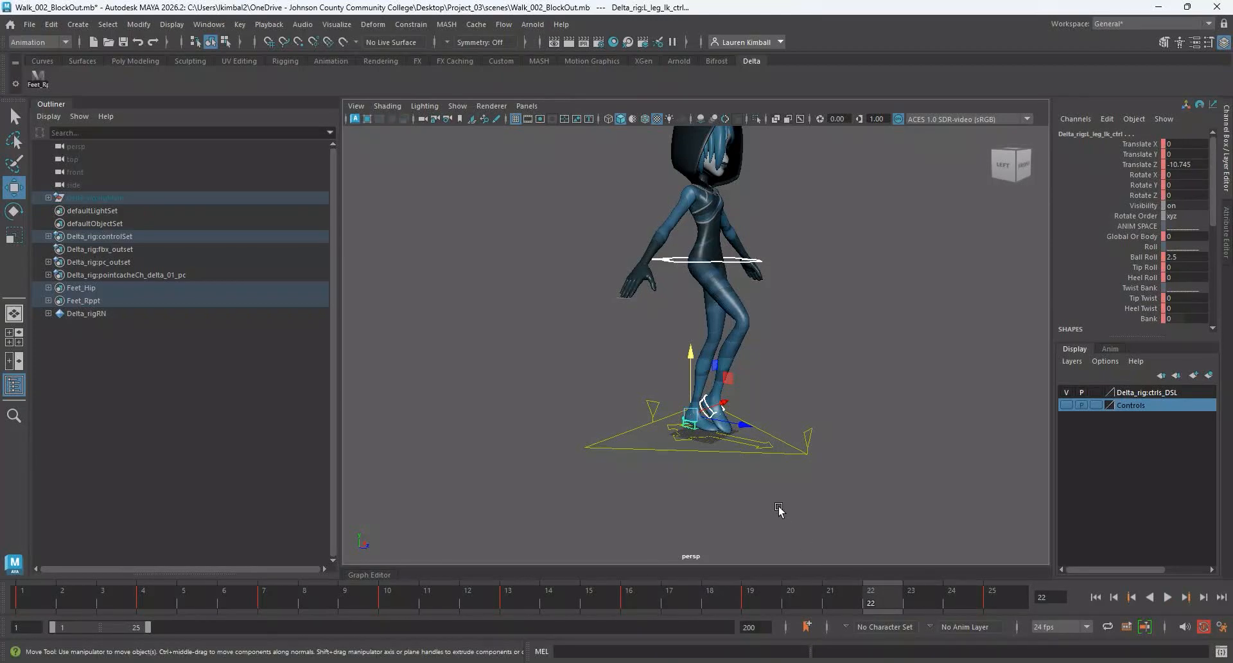
key("s")
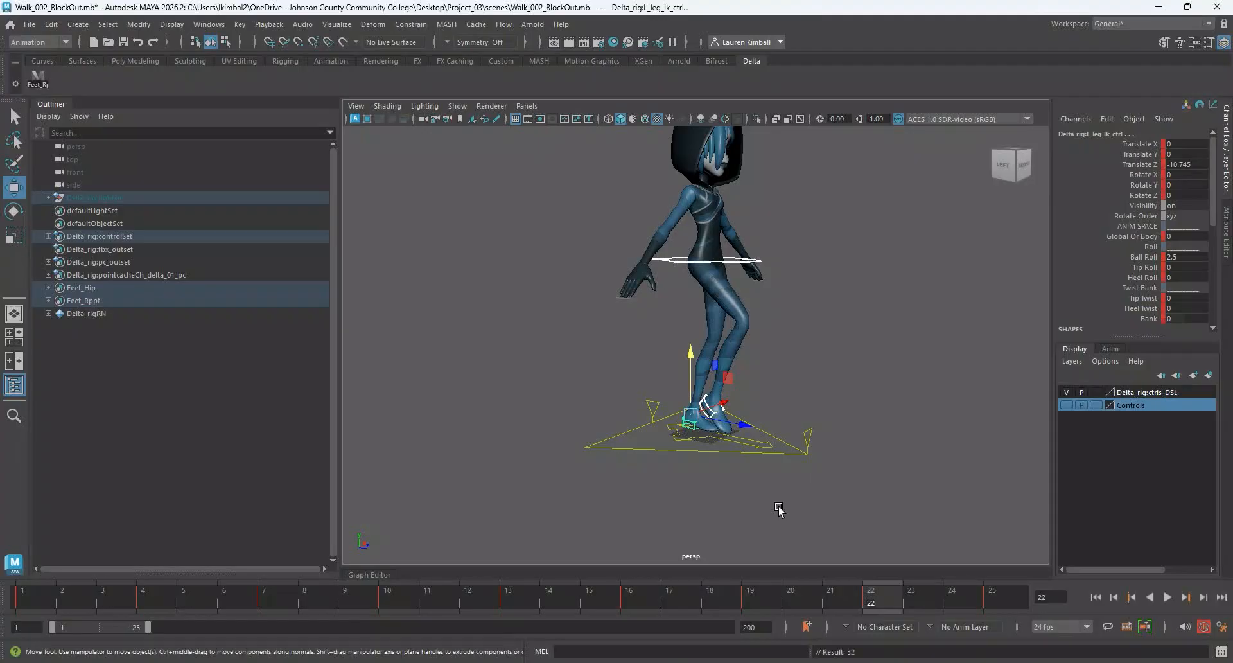
Copy the right foot control's key at frame 22 and paste it onto the left foot control at the same frame.
left_click(683, 483)
left_click_drag(686, 487, 737, 392, "alt")
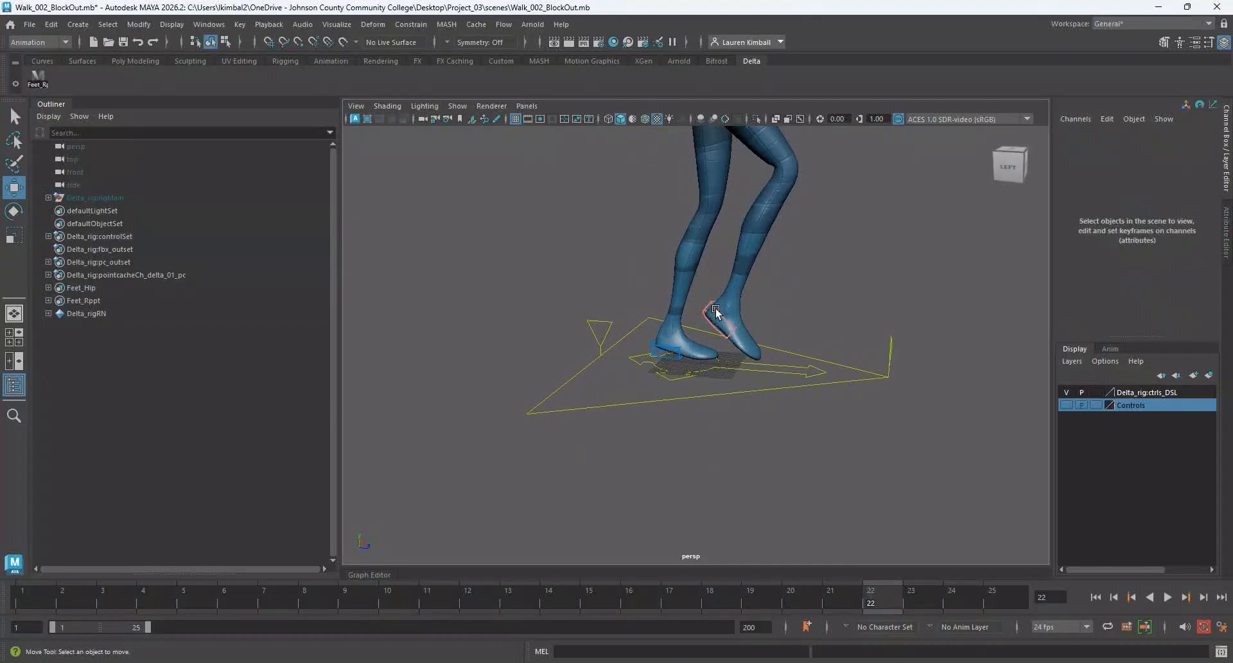
left_click(716, 312)
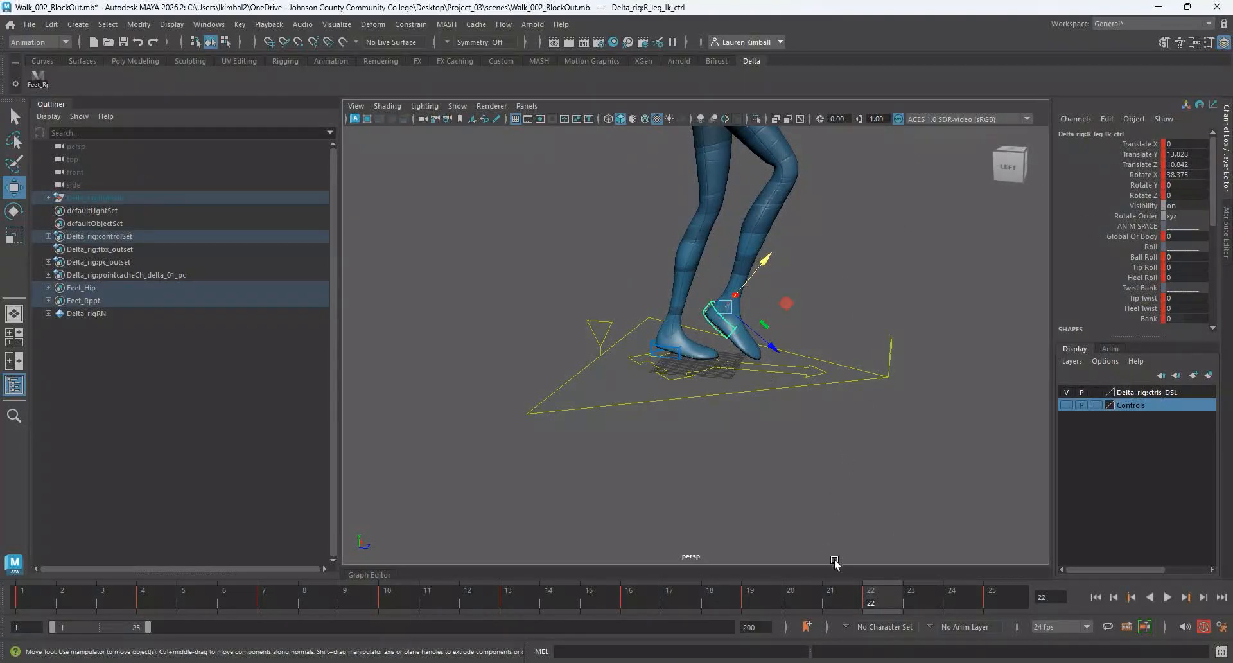
right_click(885, 606)
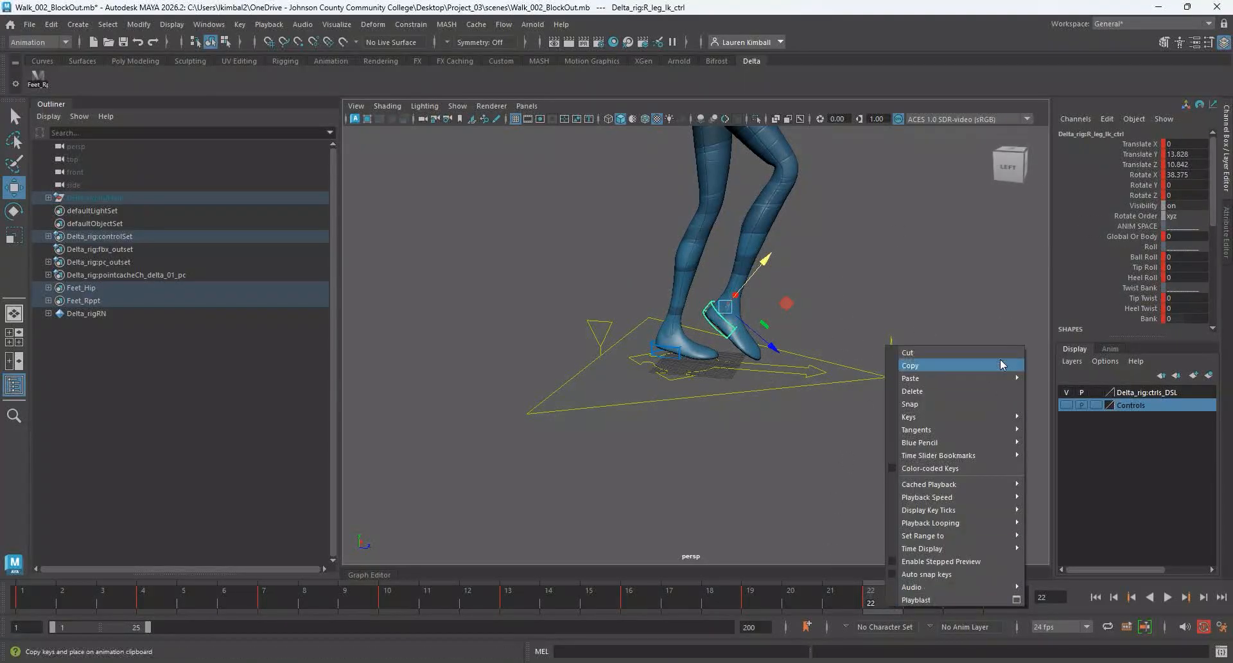
left_click(961, 369)
left_click(682, 353)
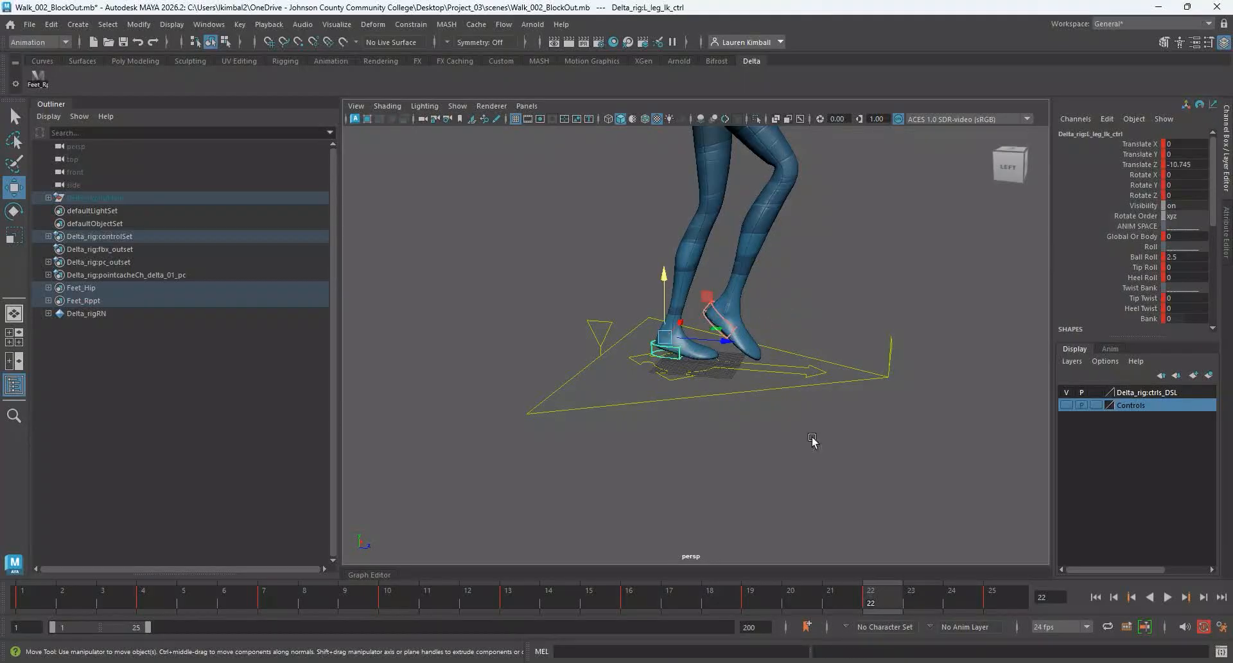
right_click(875, 594)
mouse_move(941, 370)
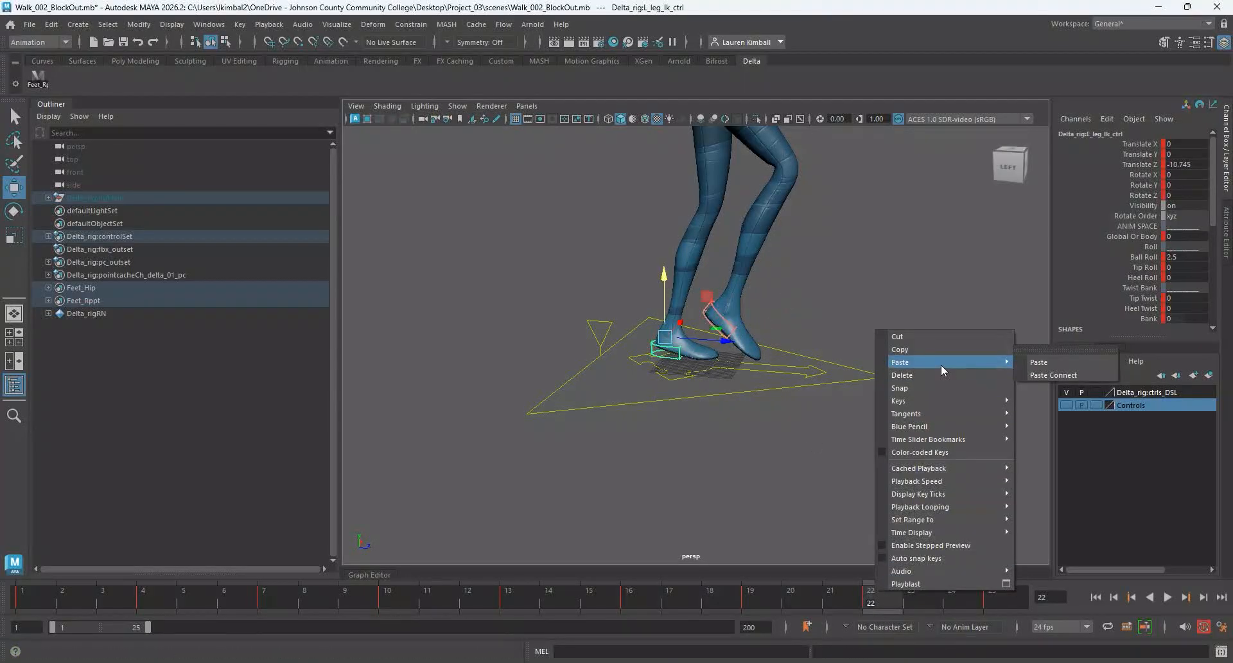
left_click(1059, 362)
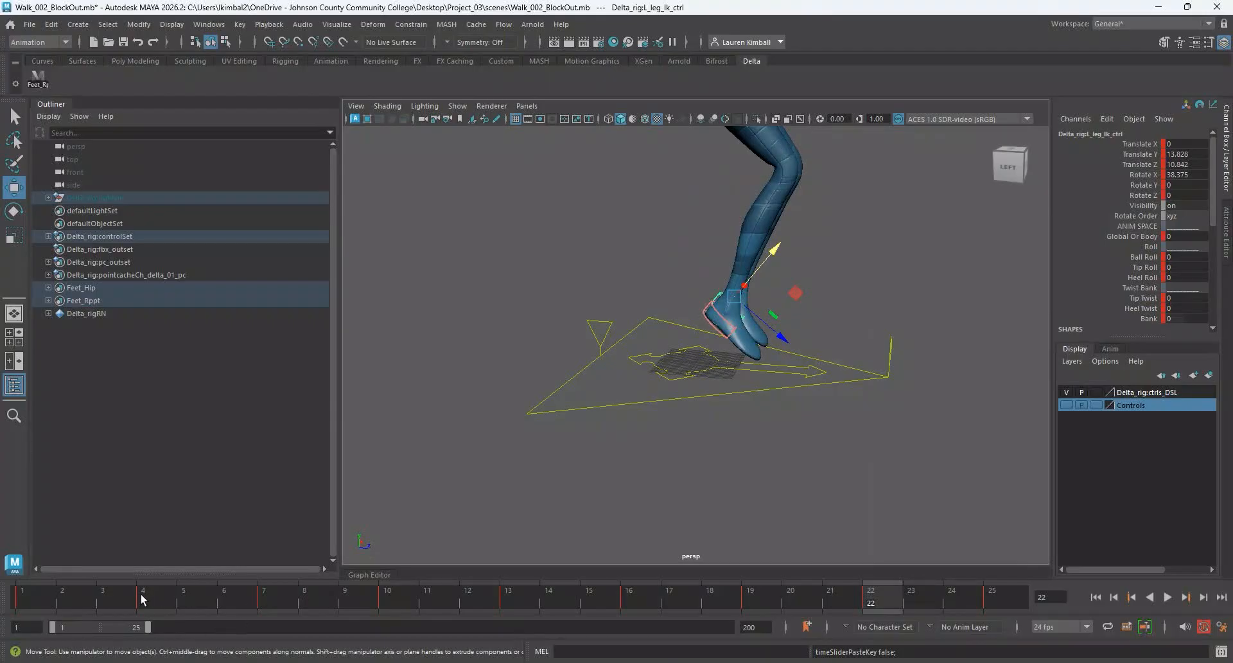
Copy the left foot control's key at frame 10 and paste it onto the right foot control at frame 22.
left_click(390, 605)
left_click(648, 469)
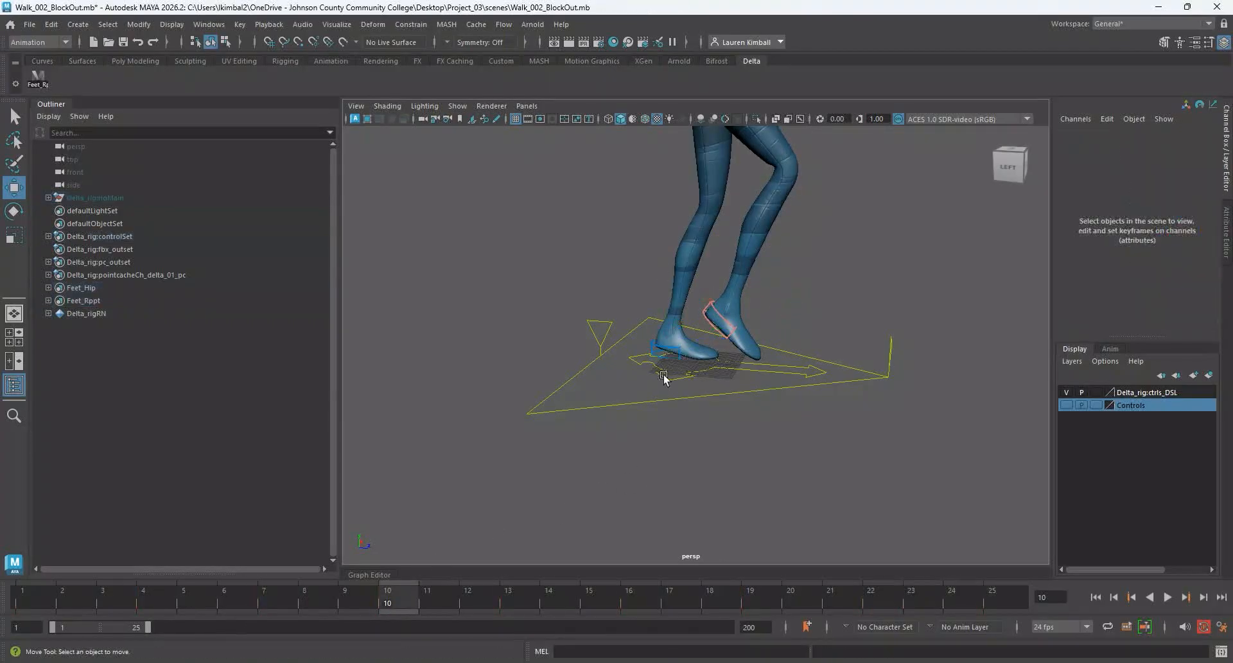
left_click(675, 354)
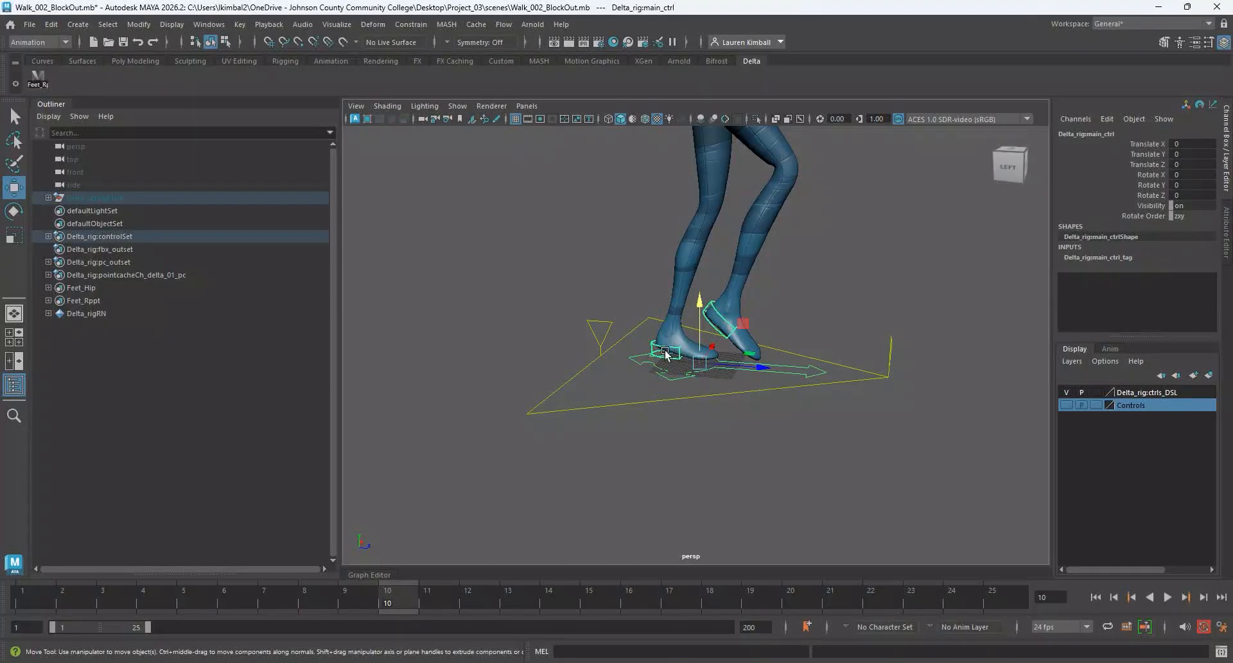
left_click(615, 469)
left_click(655, 352)
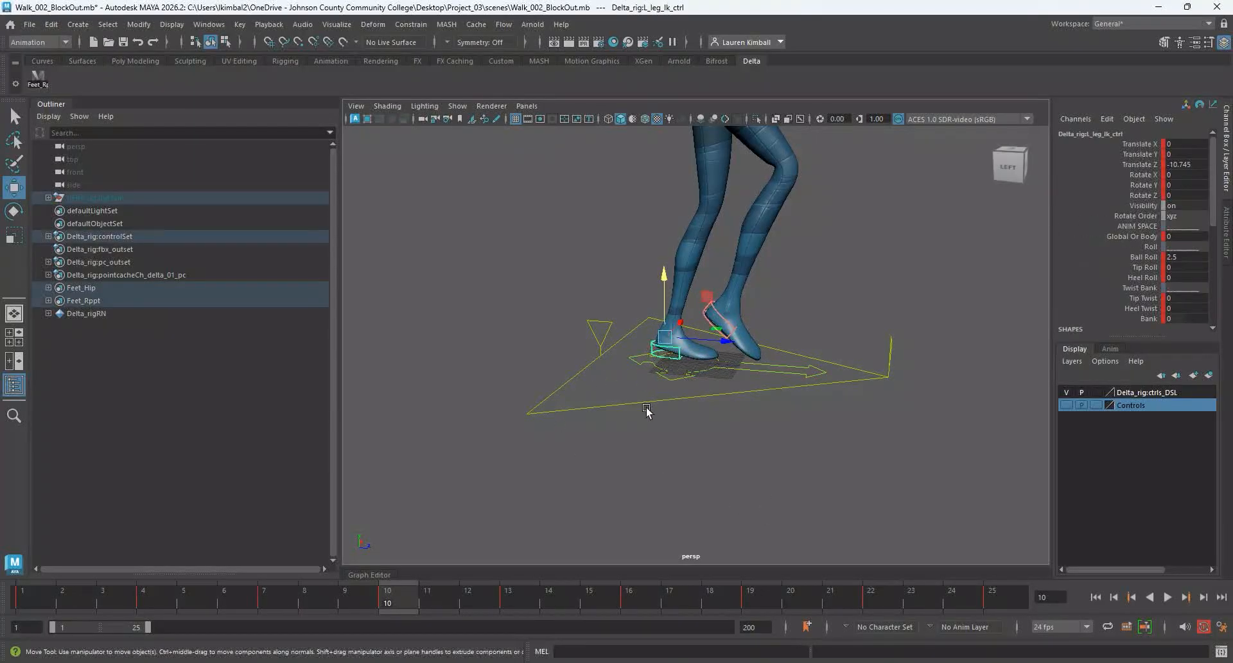
right_click(403, 596)
left_click(443, 355)
left_click(870, 599)
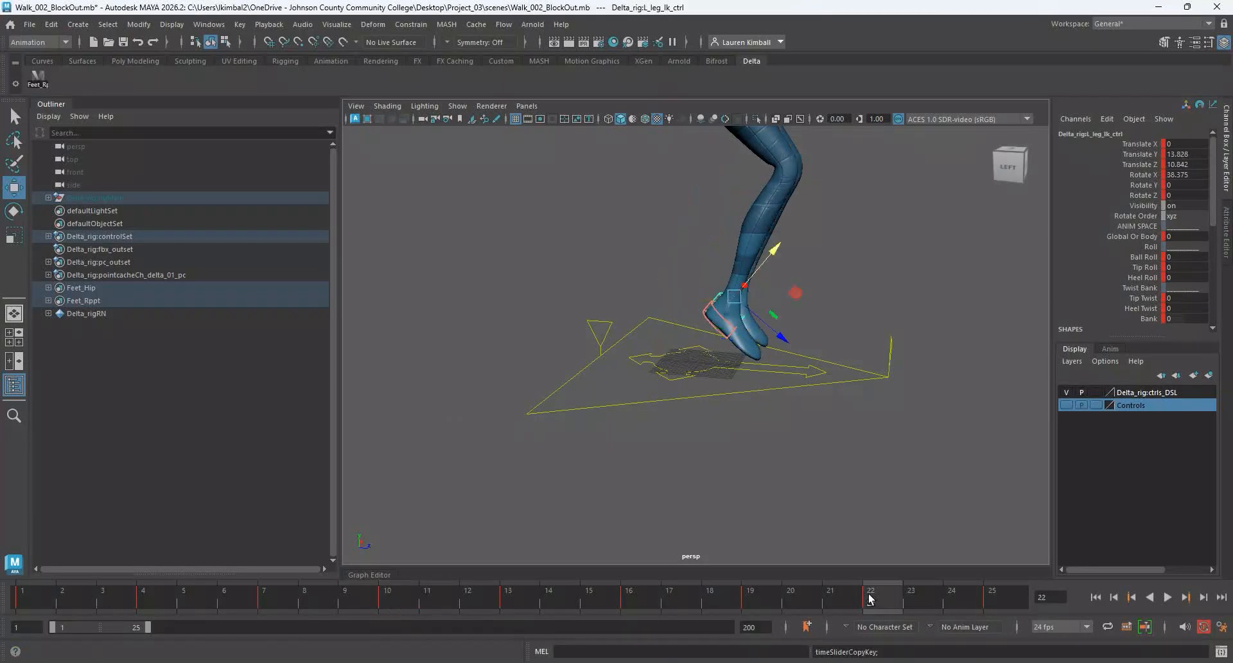
left_click(716, 333)
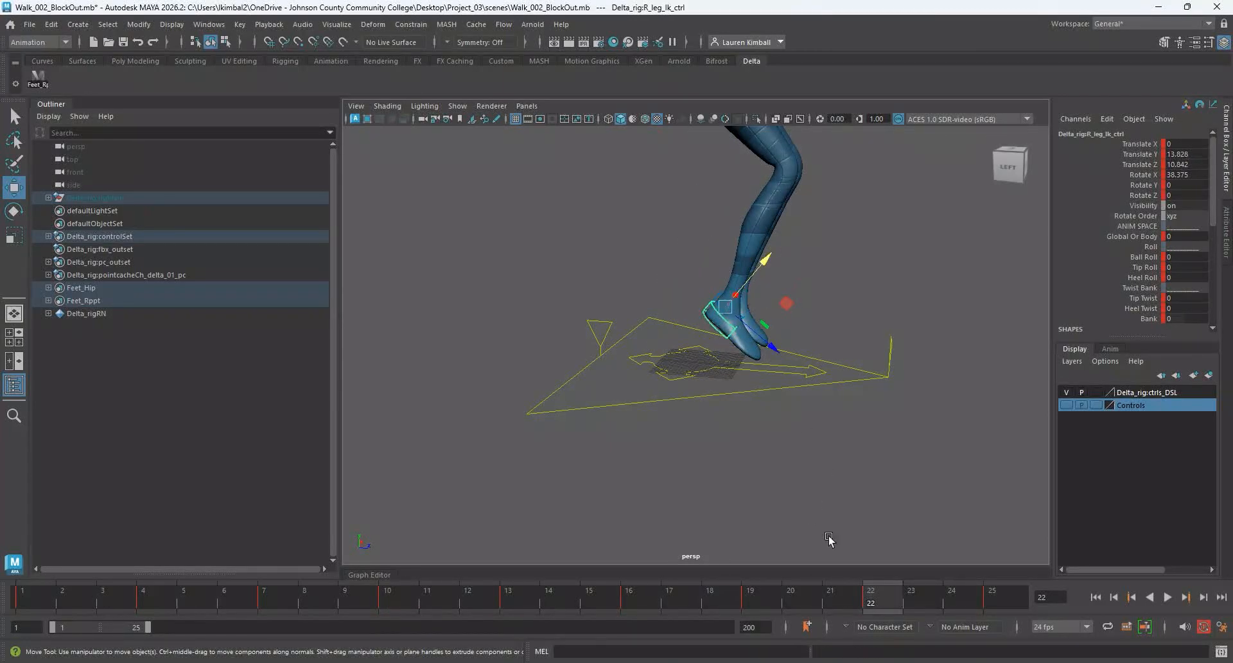
right_click(878, 601)
mouse_move(915, 374)
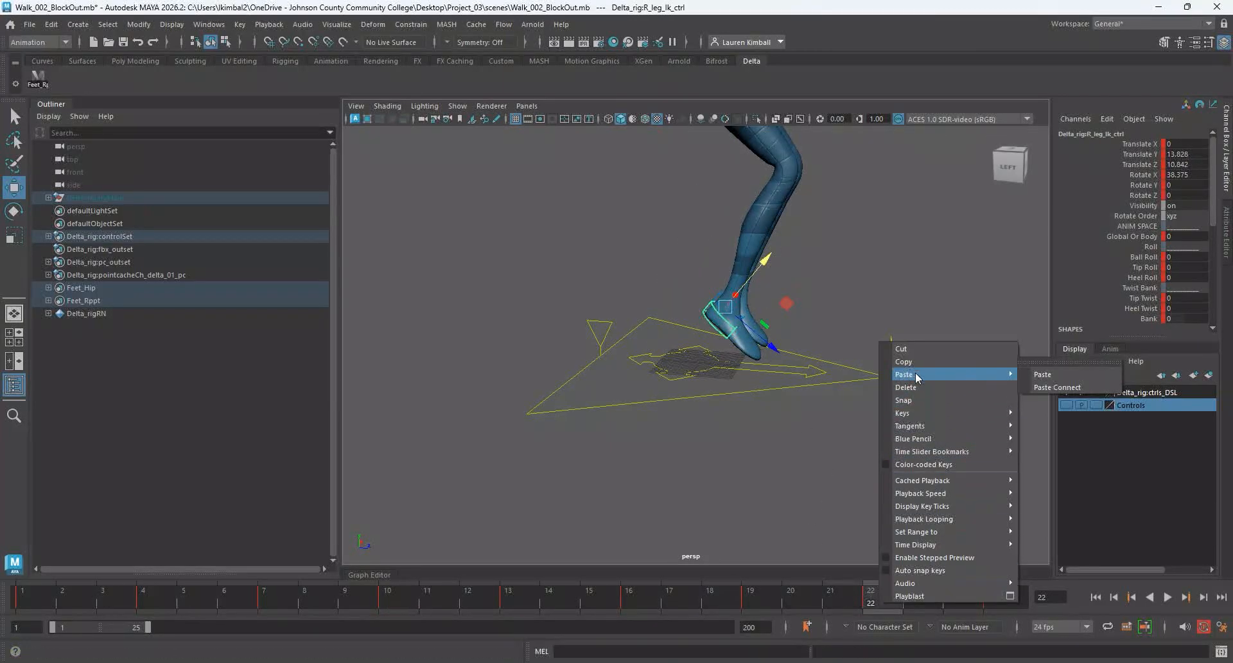
left_click(1040, 376)
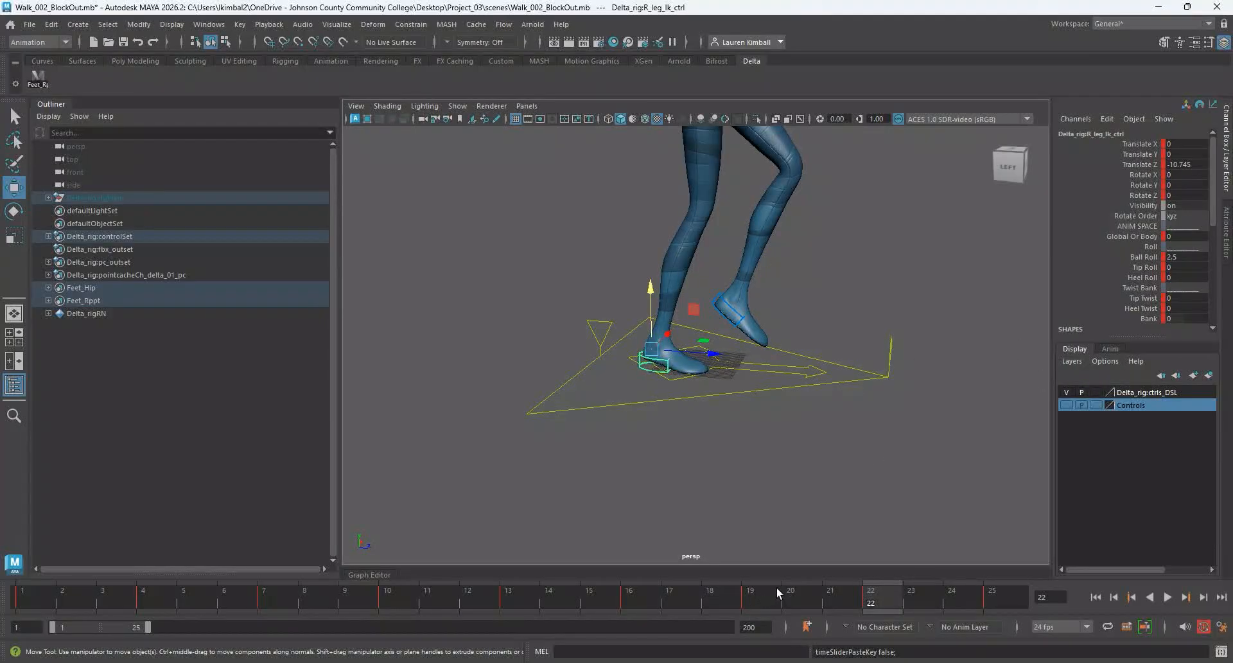
Compare the frame 22 pose with frames 7 and 10, and play the full walk cycle from the front.
left_click(275, 602)
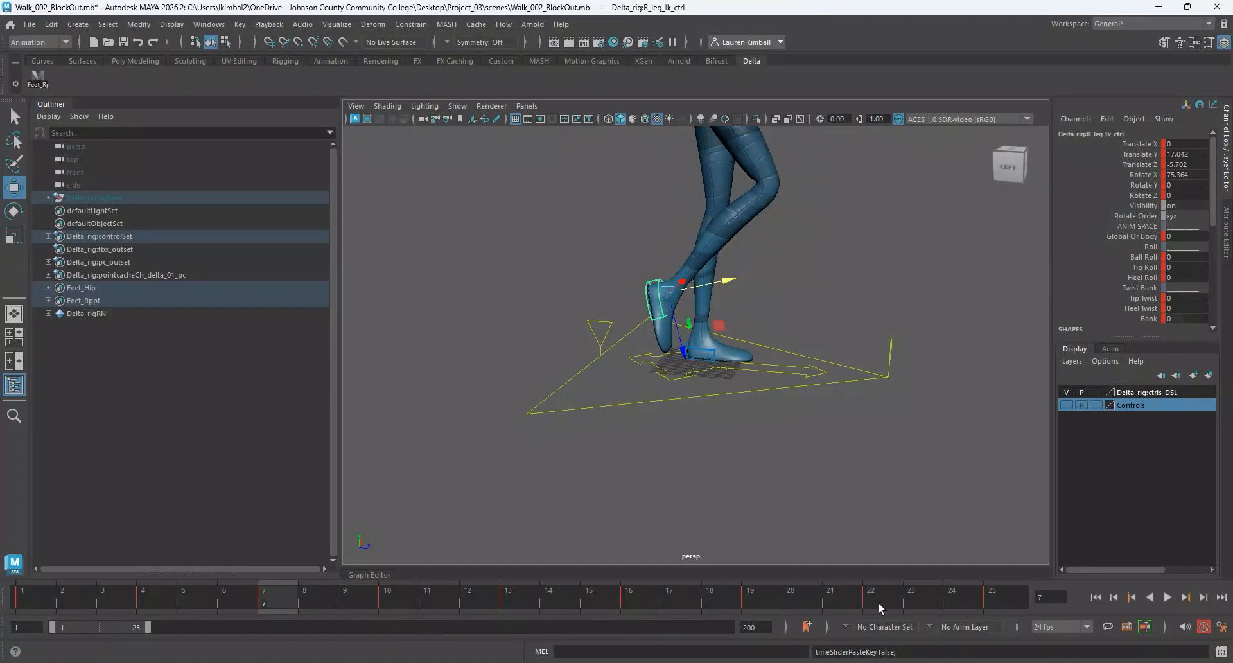
left_click(398, 601)
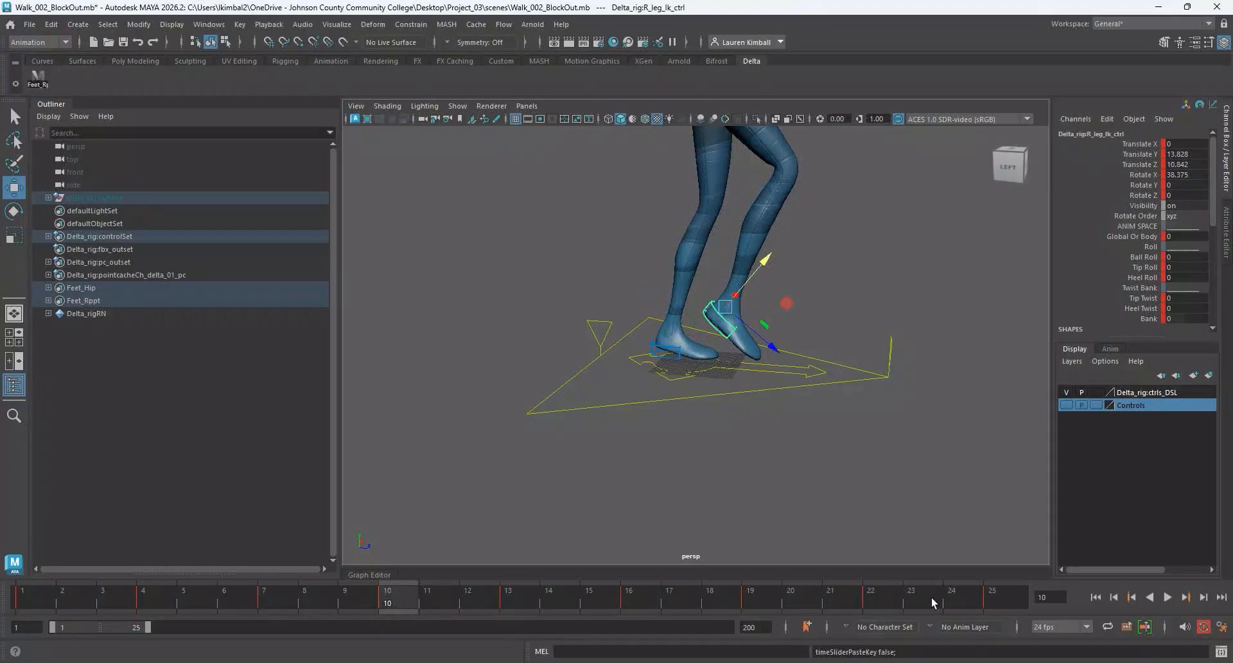
left_click(881, 601)
left_click(386, 601)
left_click(888, 601)
scroll(729, 405, "down", 8)
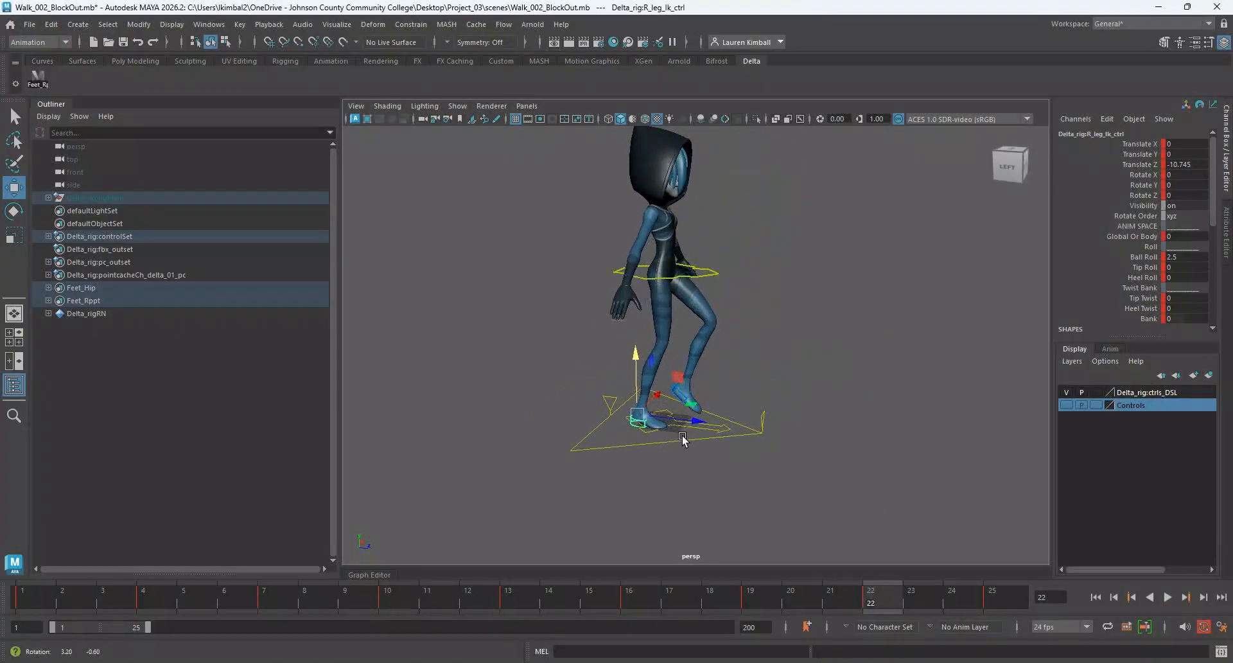
middle_click_drag(736, 460, 739, 516, "alt")
left_click(1167, 597)
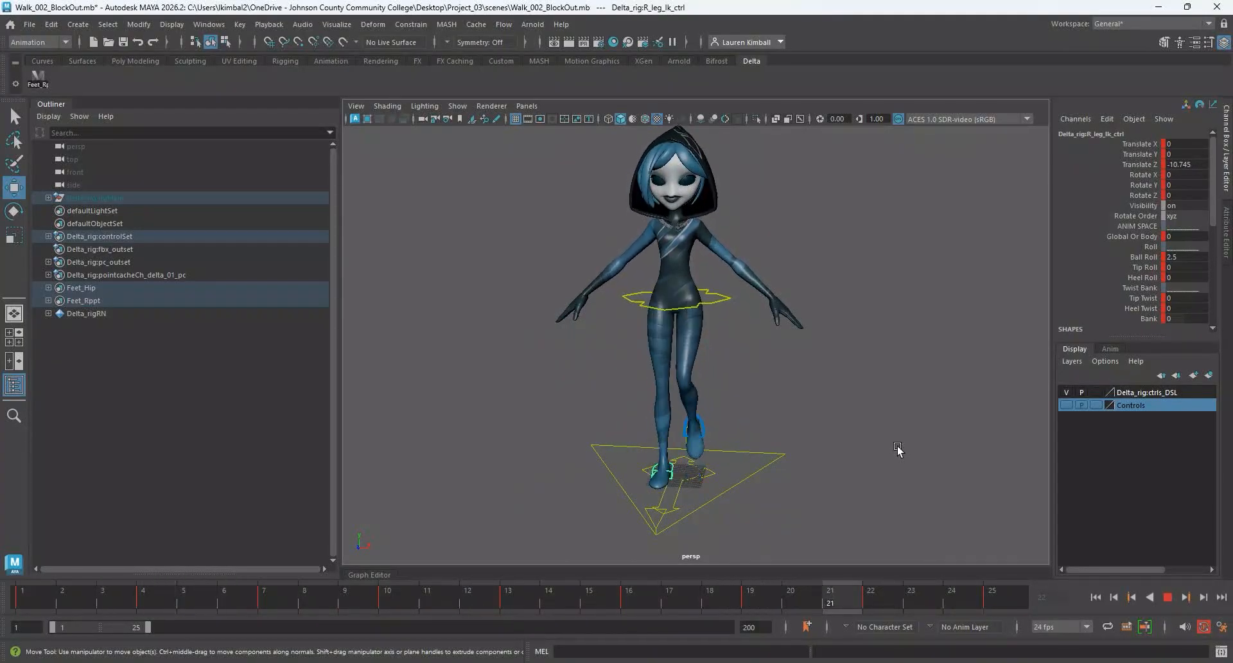
Watch the walk cycle from the side, stop the playback, and return to frame 1.
left_click_drag(897, 450, 979, 446, "alt")
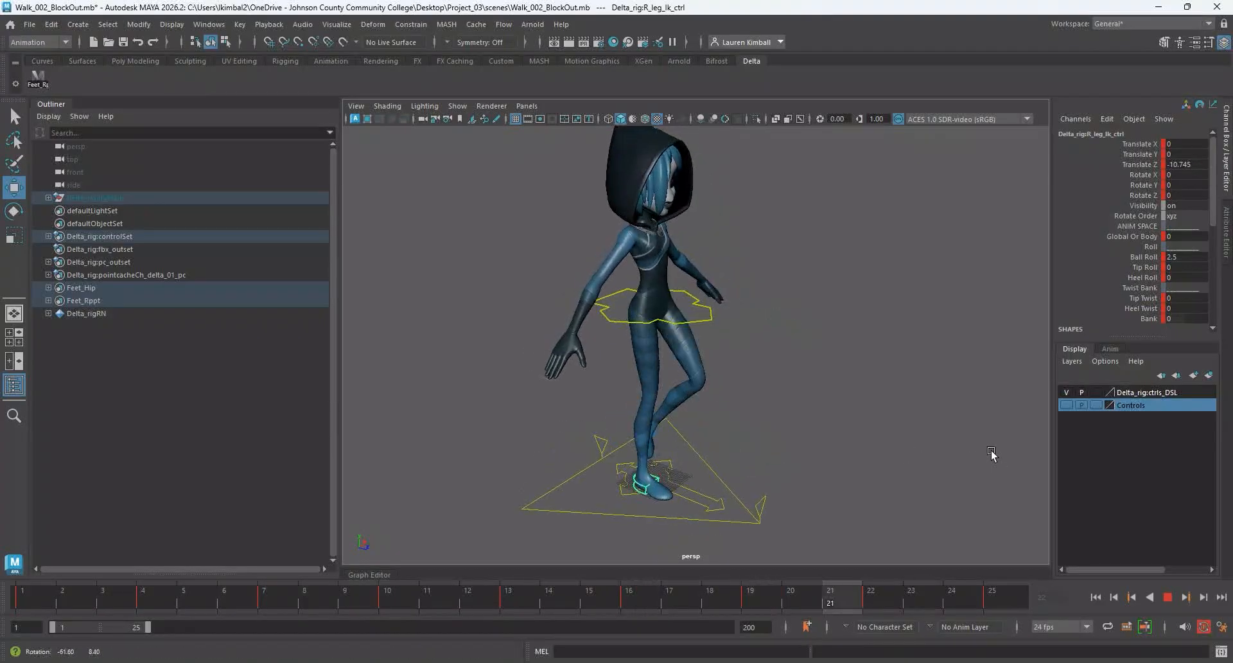
left_click(1166, 597)
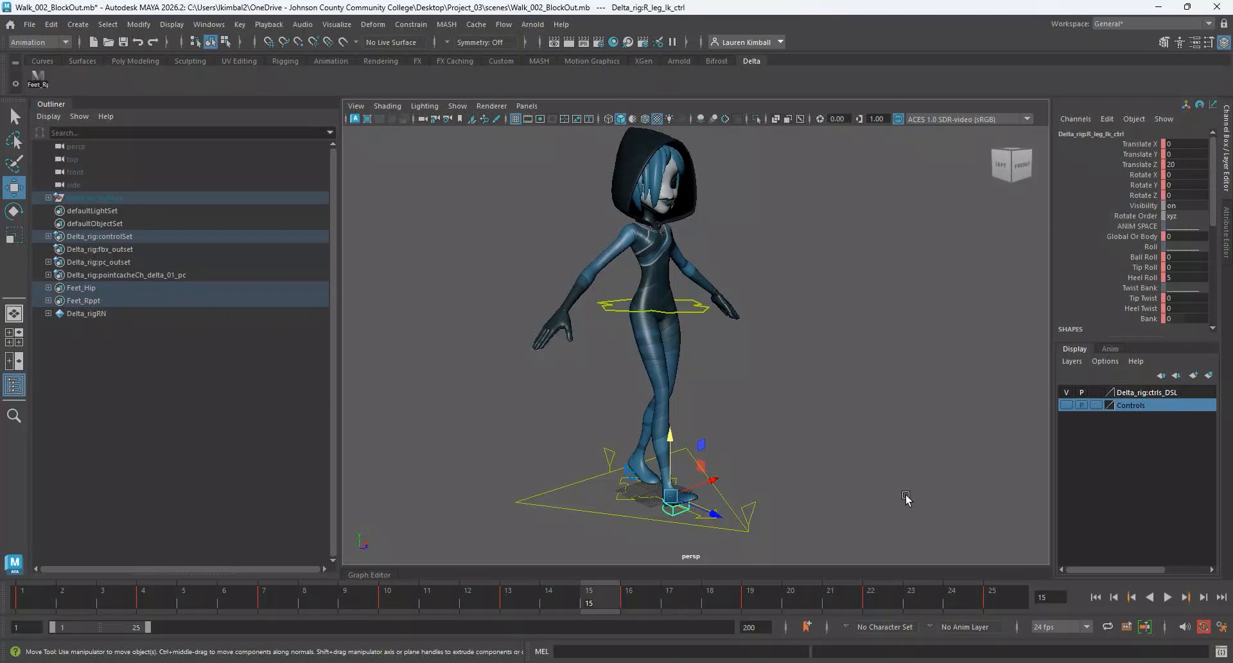
left_click_drag(610, 366, 537, 410, "alt")
right_click_drag(536, 410, 606, 434, "alt")
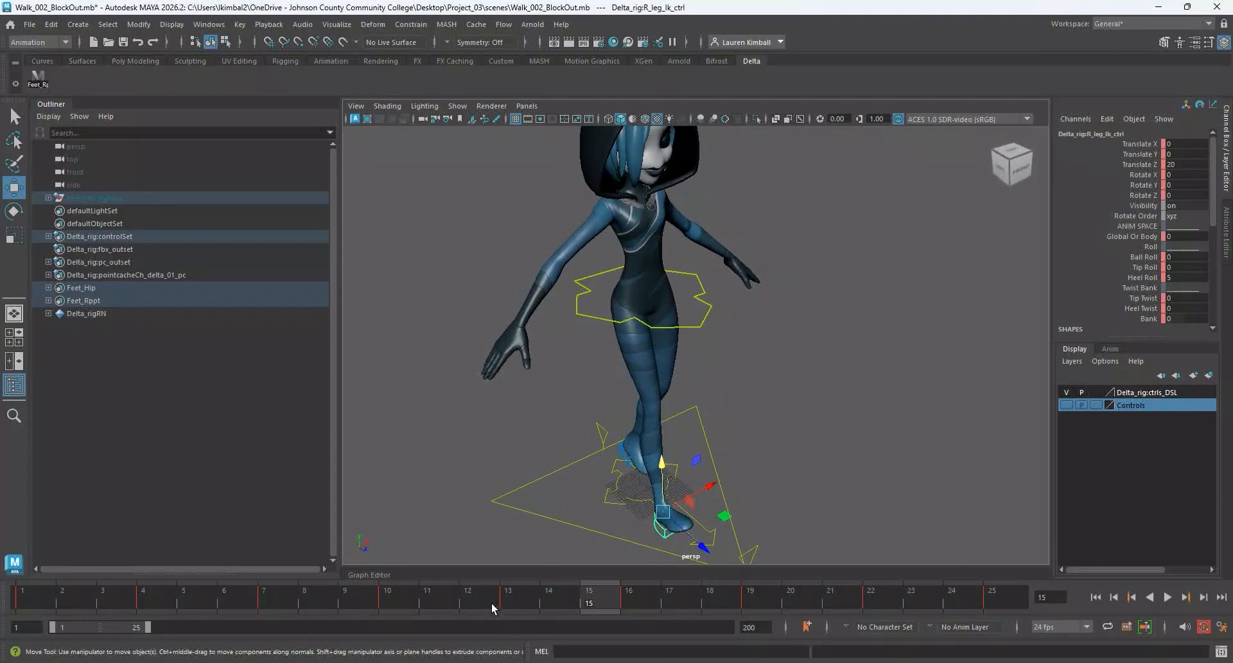
left_click_drag(491, 602, 3, 622)
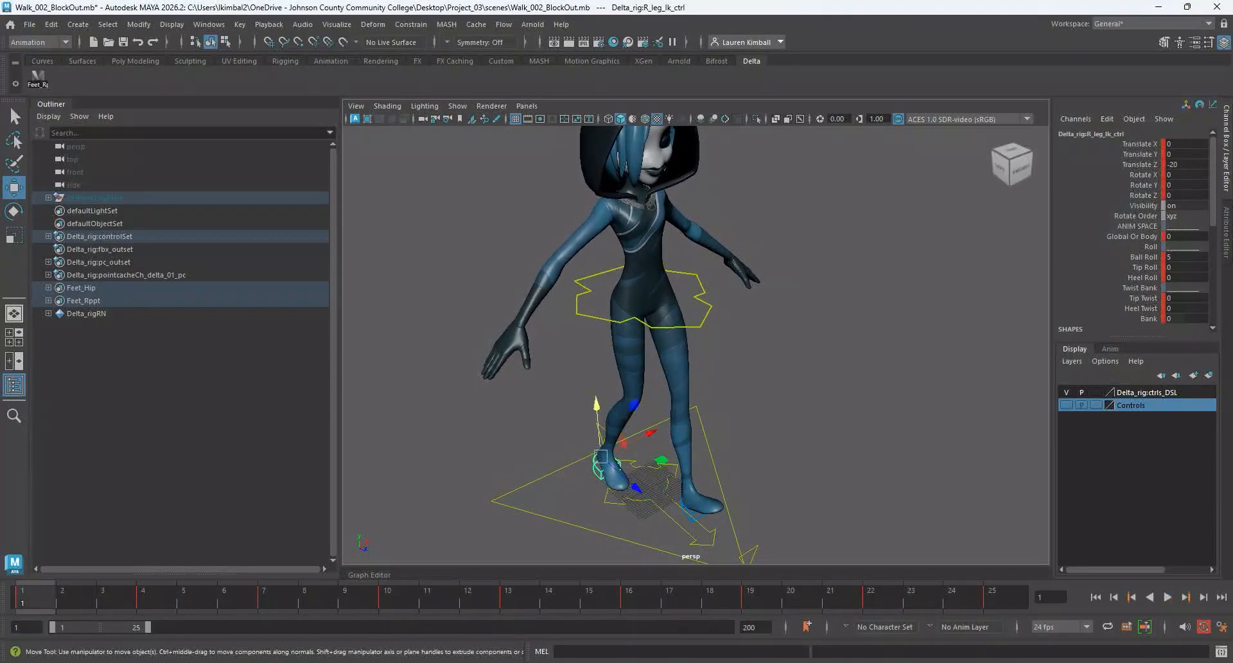
Show the Controls display layer and pick the left arm's settings control beside the character.
left_click(1067, 406)
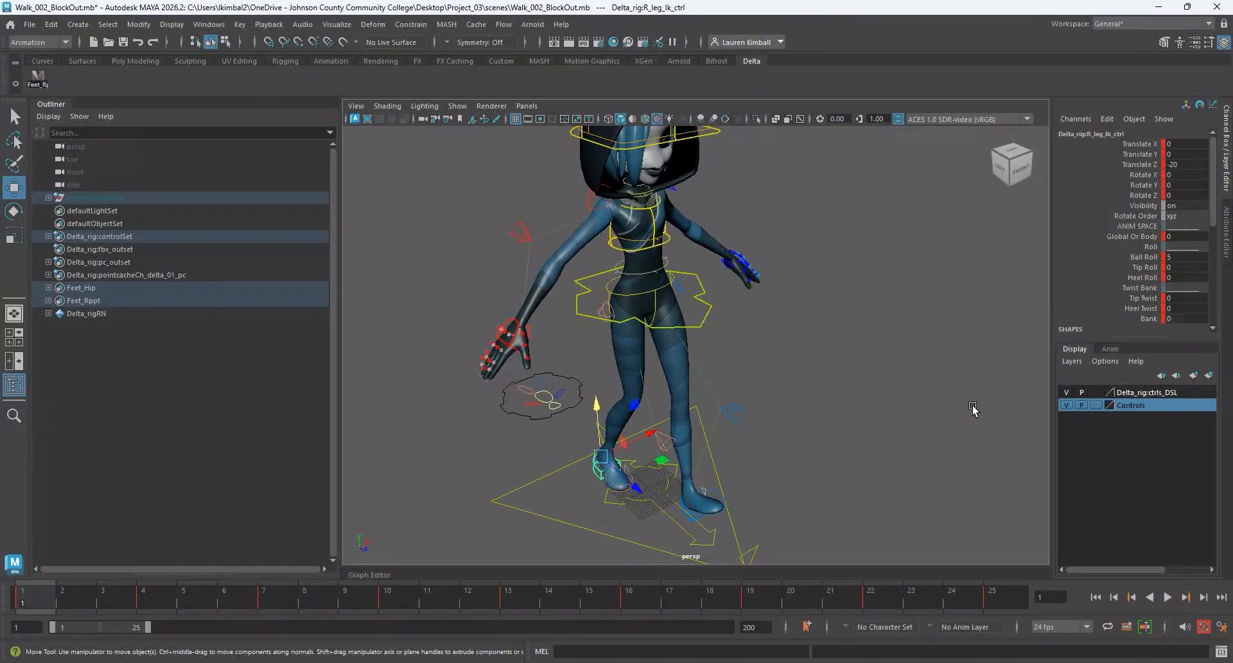
left_click_drag(835, 385, 739, 411, "alt")
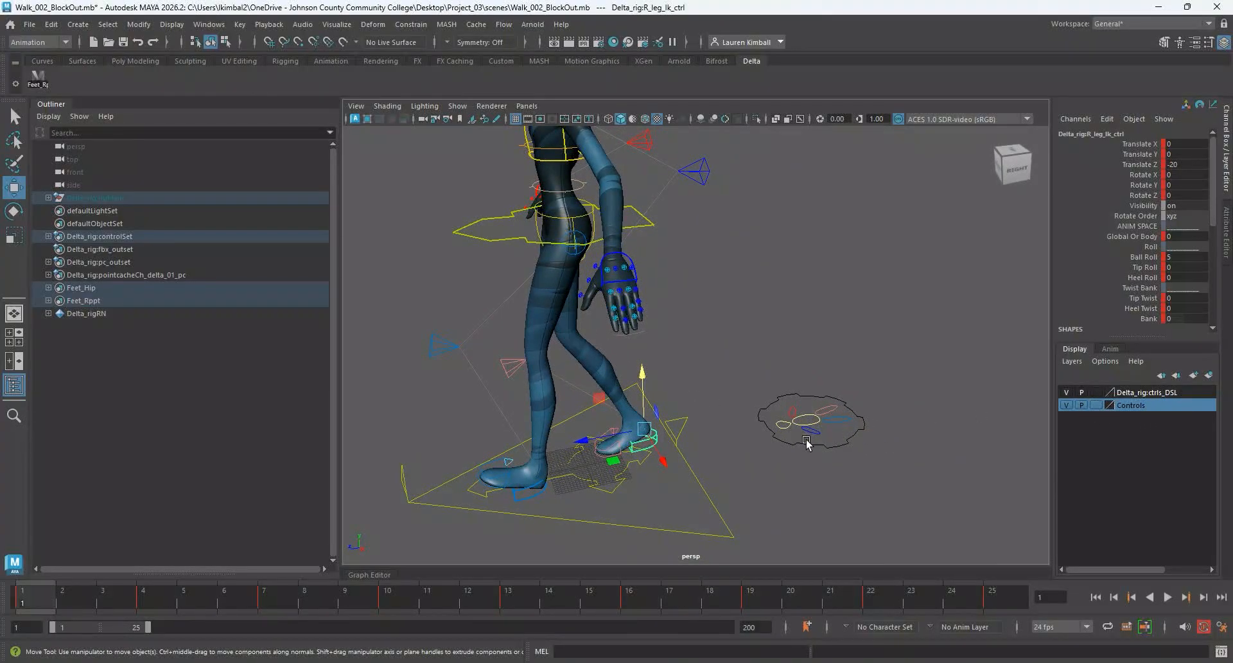
left_click(817, 432)
Try moving the left hand IK control up and inward, and undo the move.
left_click_drag(740, 338, 730, 316, "alt")
left_click(744, 300)
key("ctrl+z")
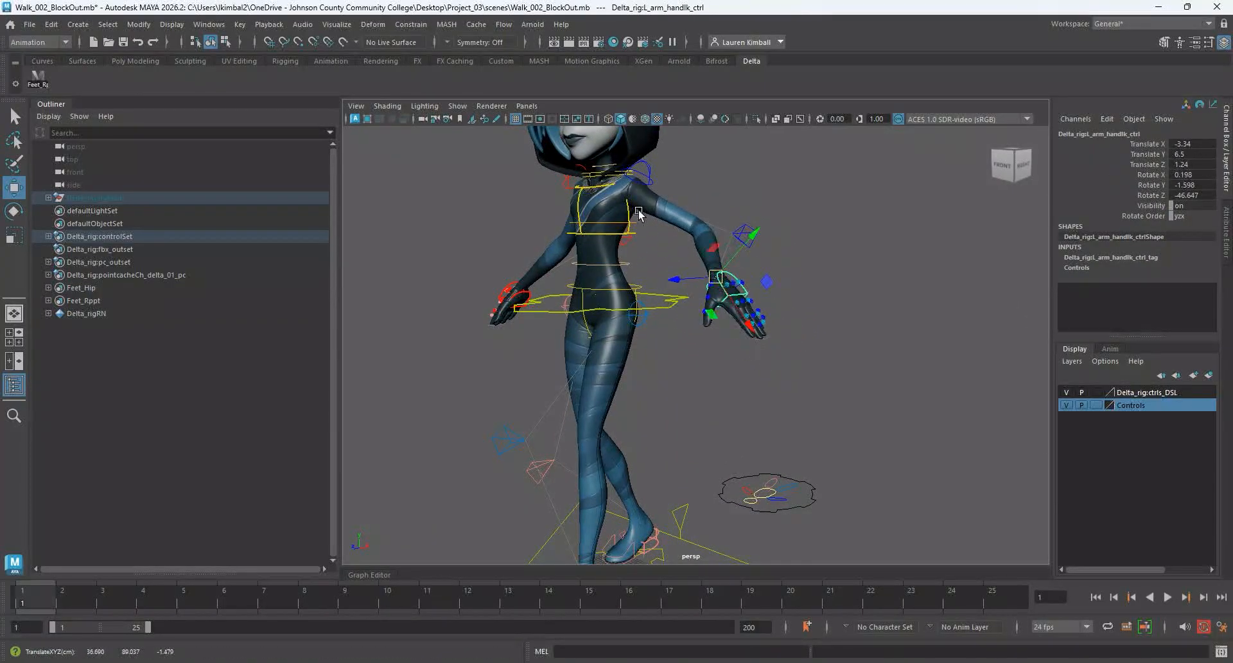
key("ctrl+z")
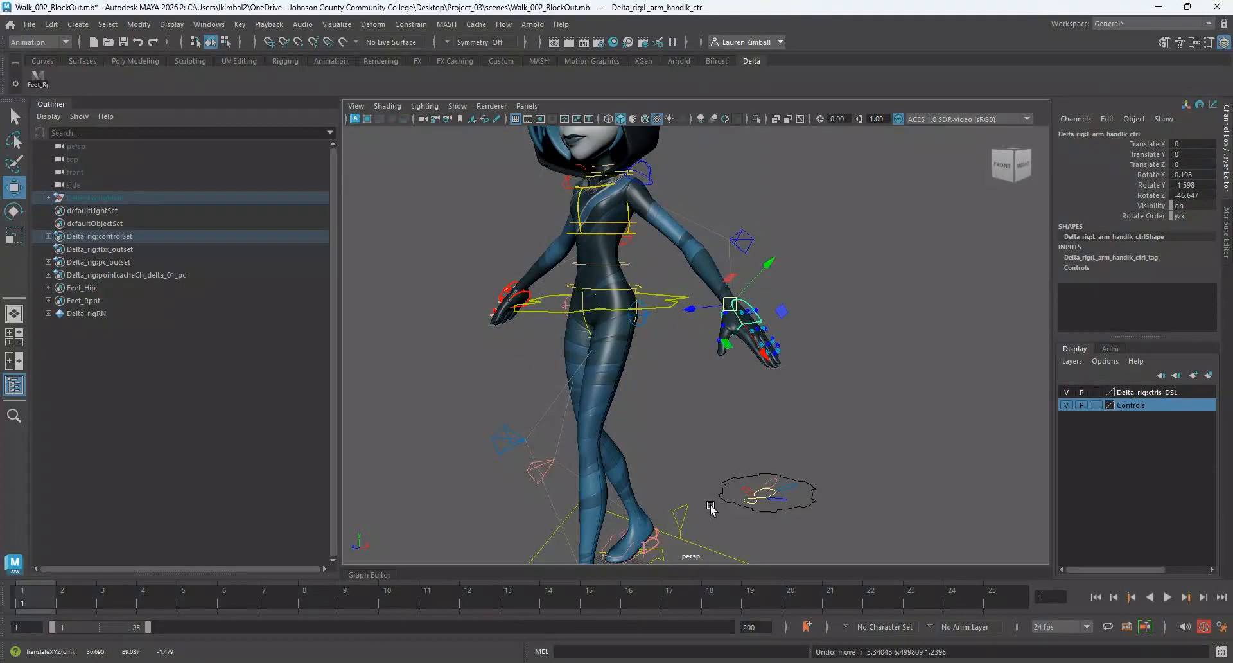
Set ik_follow to 1 on the left arm settings control and play the walk to check the arm.
left_click(785, 500)
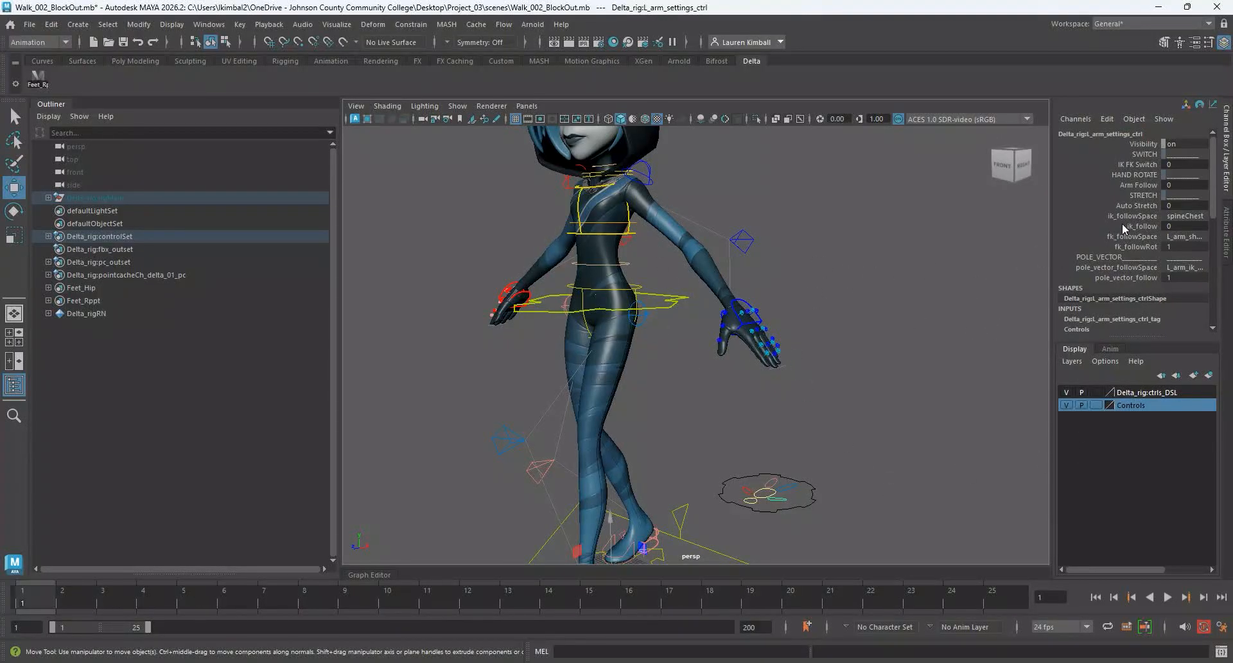
double_click(1174, 226)
key("Return")
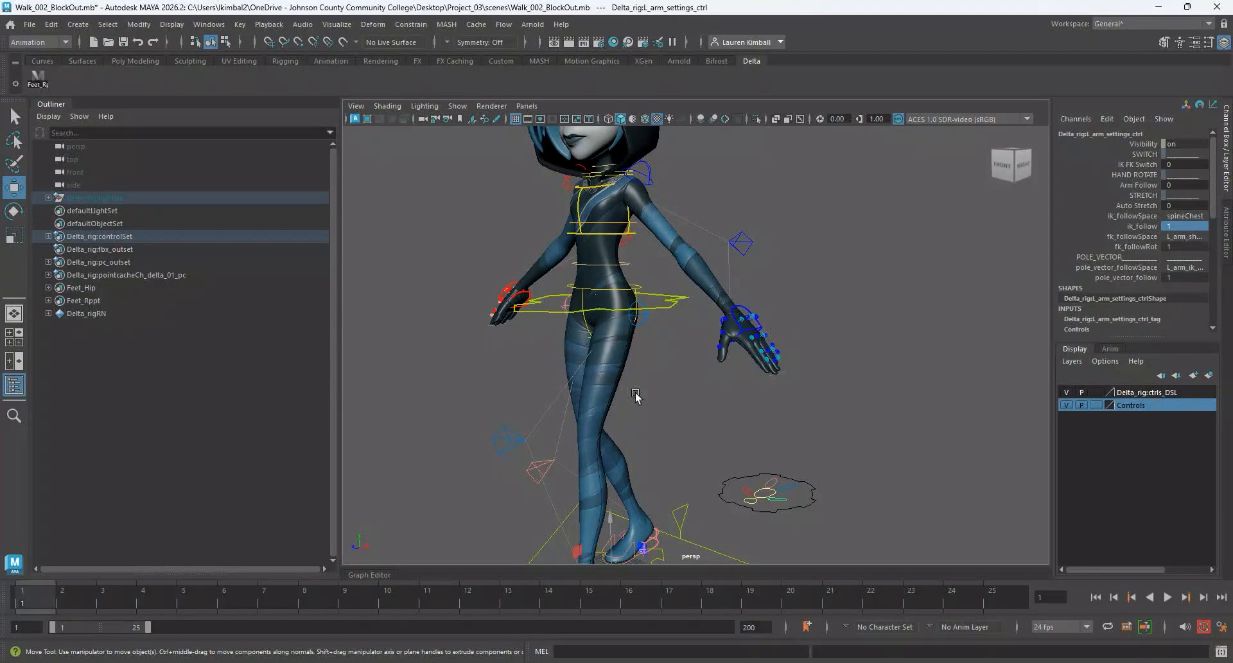
key("alt+v")
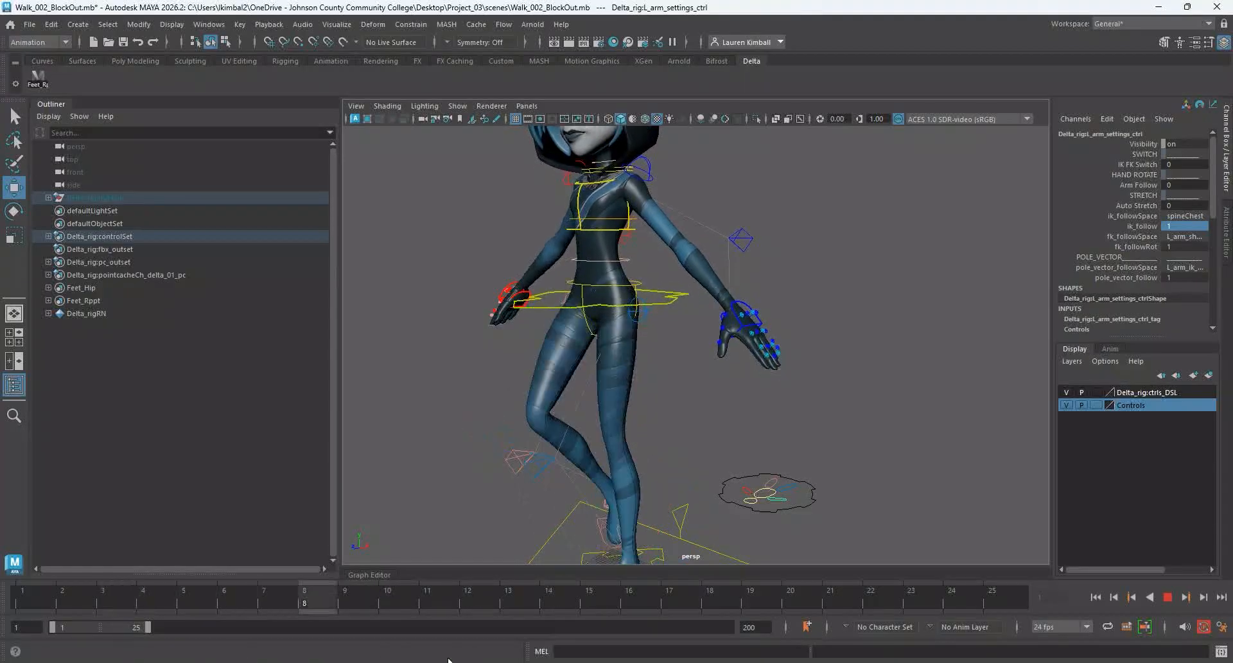
key("Escape")
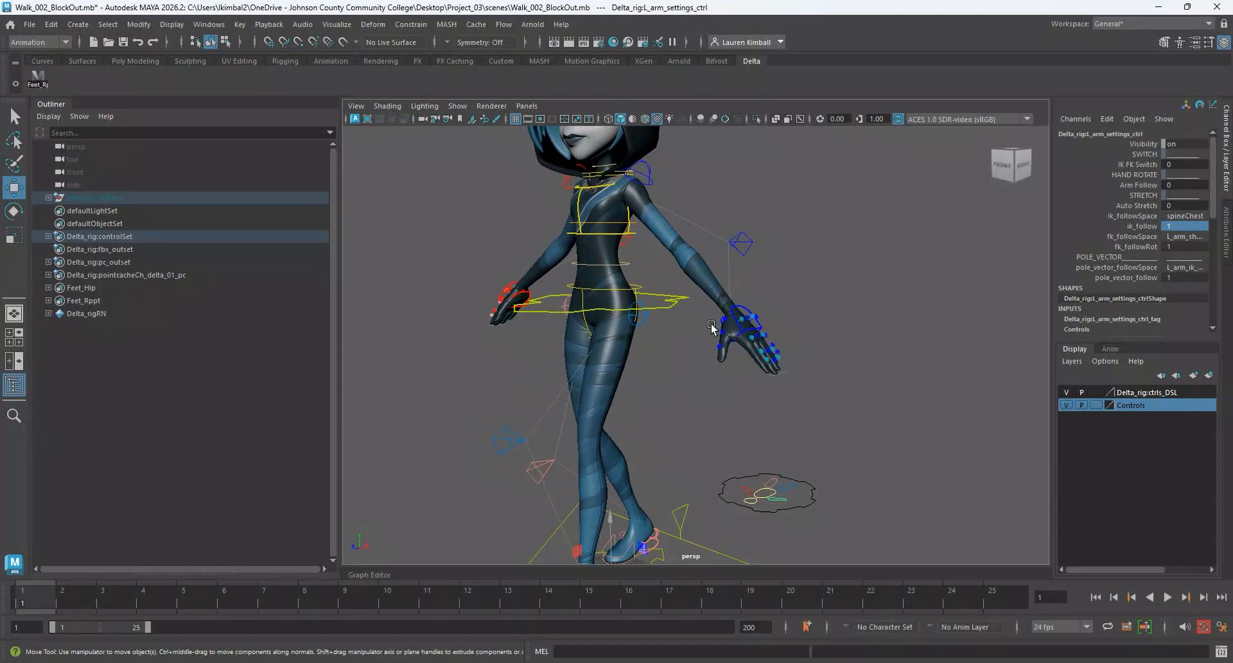
Try rotating the chest control to test how the arms follow, and undo the rotation.
left_click(639, 294)
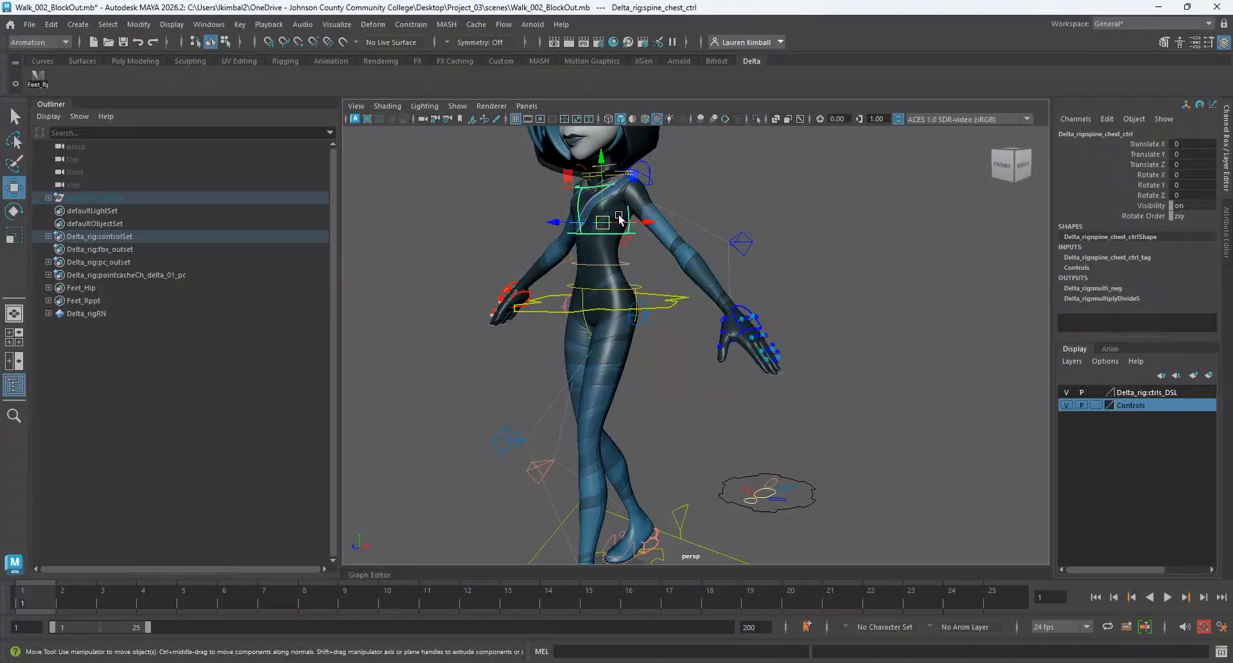
key("e")
left_click_drag(620, 218, 632, 193)
key("ctrl+z")
scroll(830, 393, "down", 5)
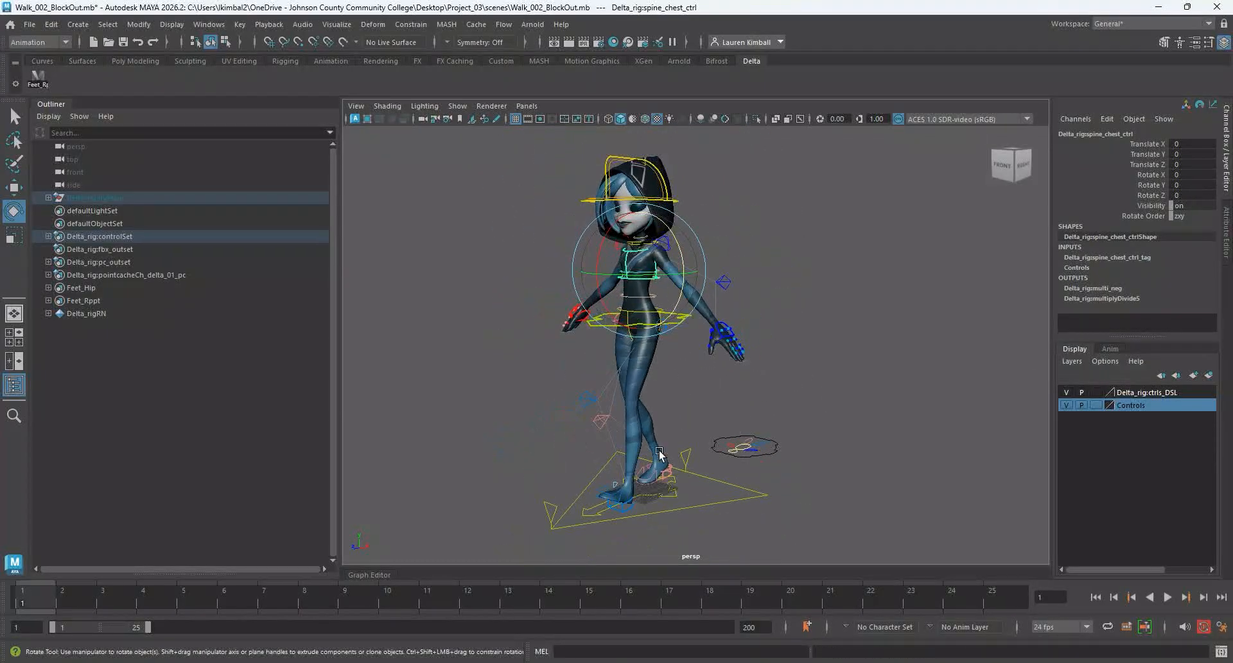
Try moving the main control about 21 units forward in Z, undo the move, and clear the selection.
left_click(672, 498)
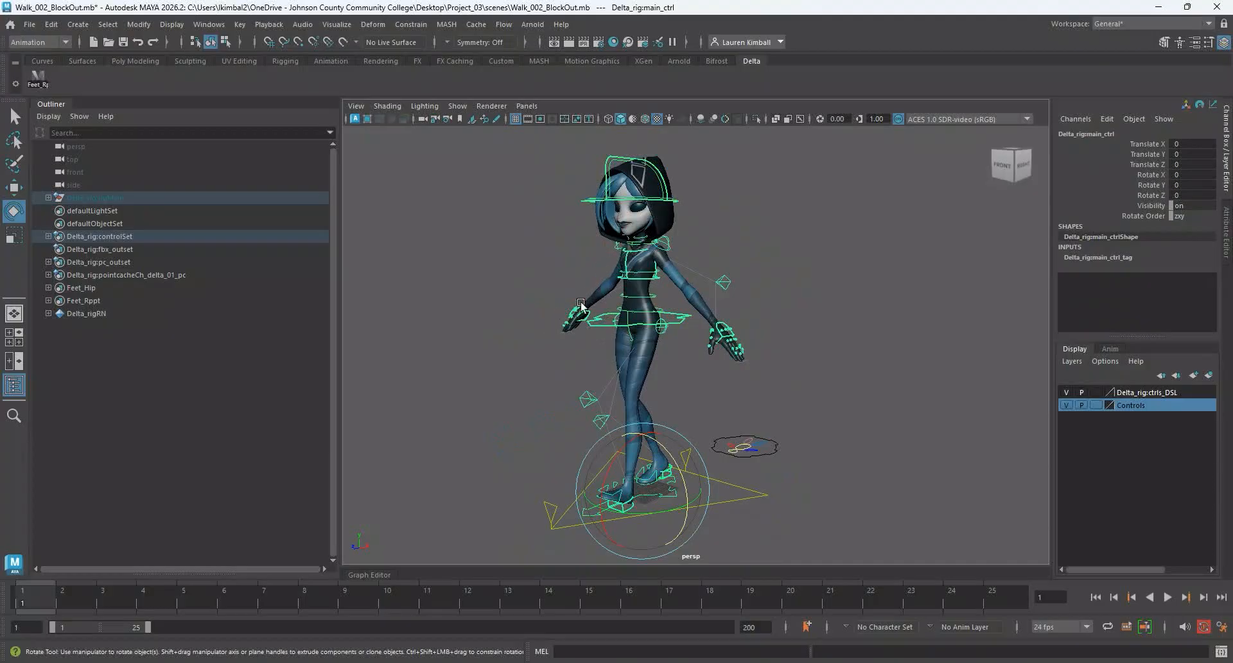
key("w")
mouse_move(616, 510)
left_mouse_down()
mouse_move(626, 543)
mouse_move(714, 451)
mouse_move(565, 514)
mouse_move(667, 488)
mouse_move(597, 501)
mouse_move(610, 491)
left_mouse_up()
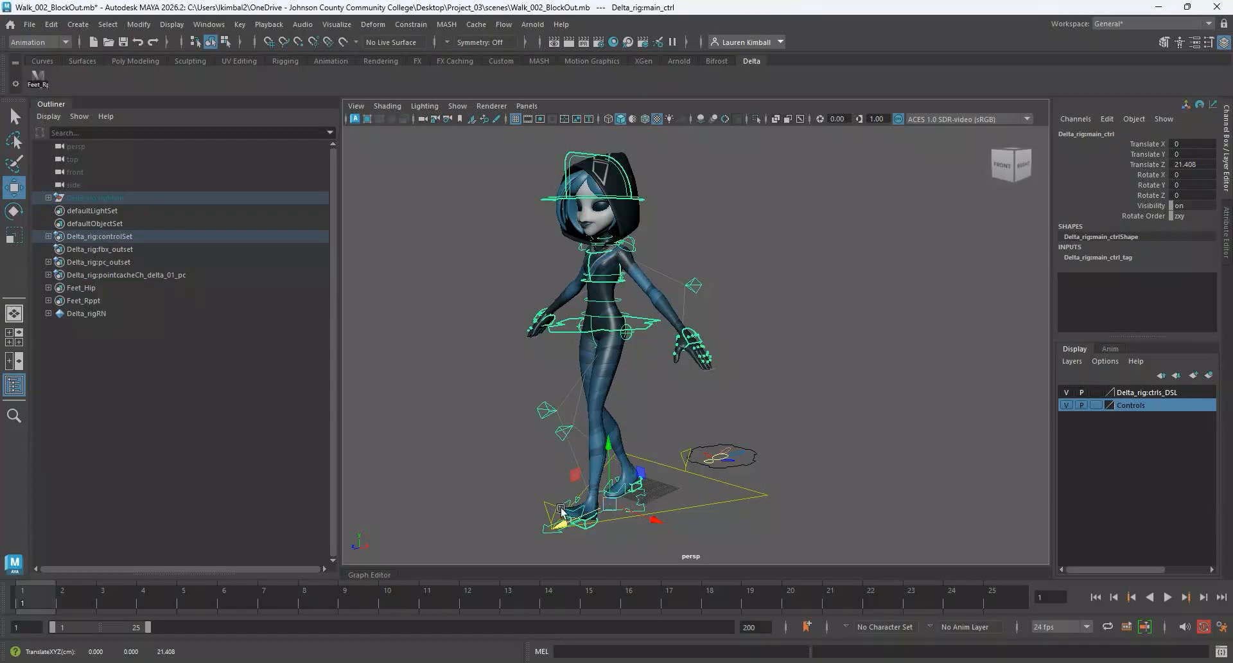
left_click(734, 558)
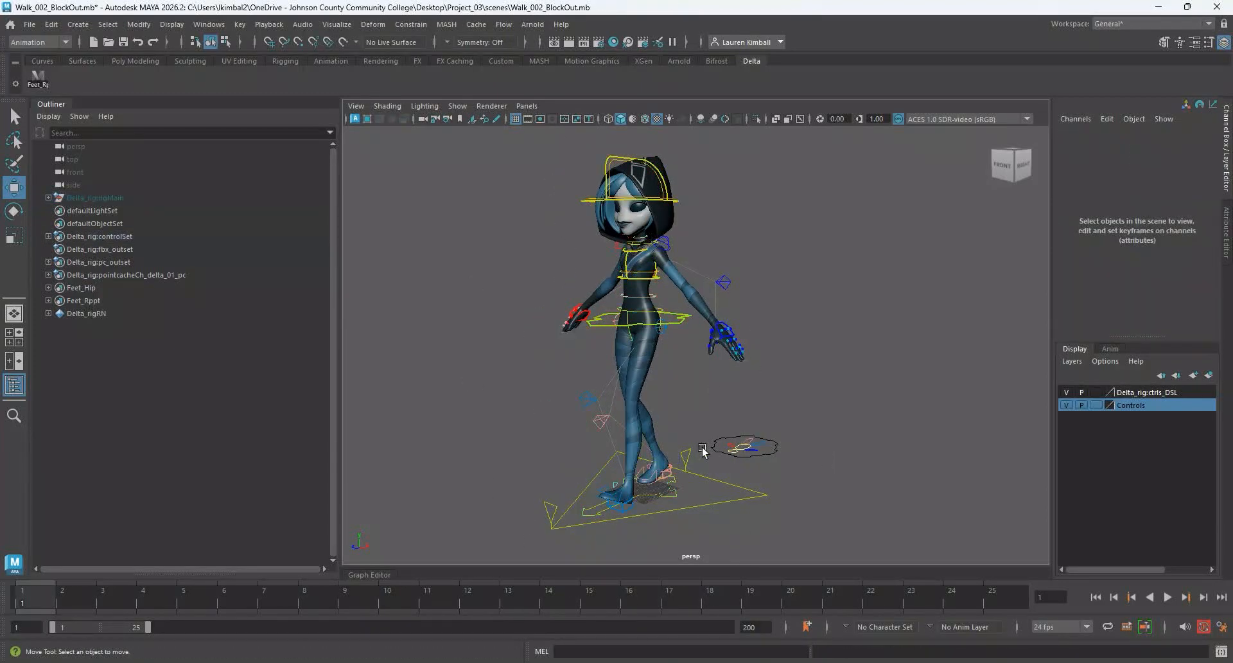
Set the IK FK Switch to 1 on the left arm settings control.
left_click(752, 453)
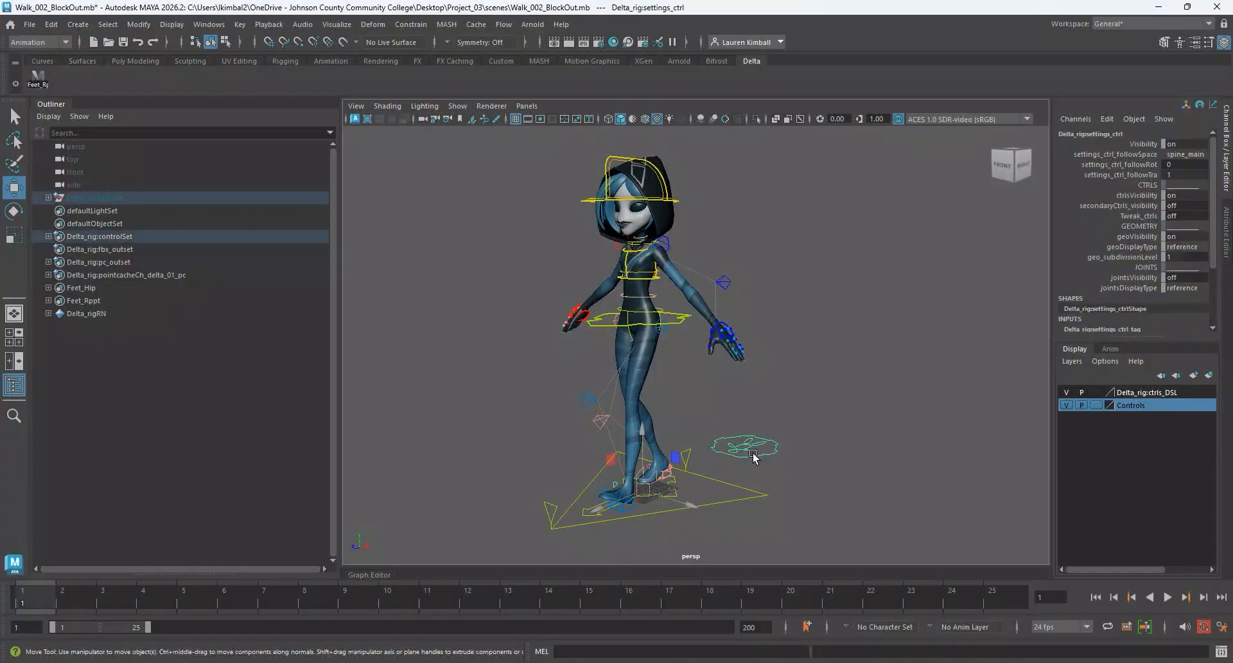
left_click(753, 453)
scroll(742, 385, "up", 3)
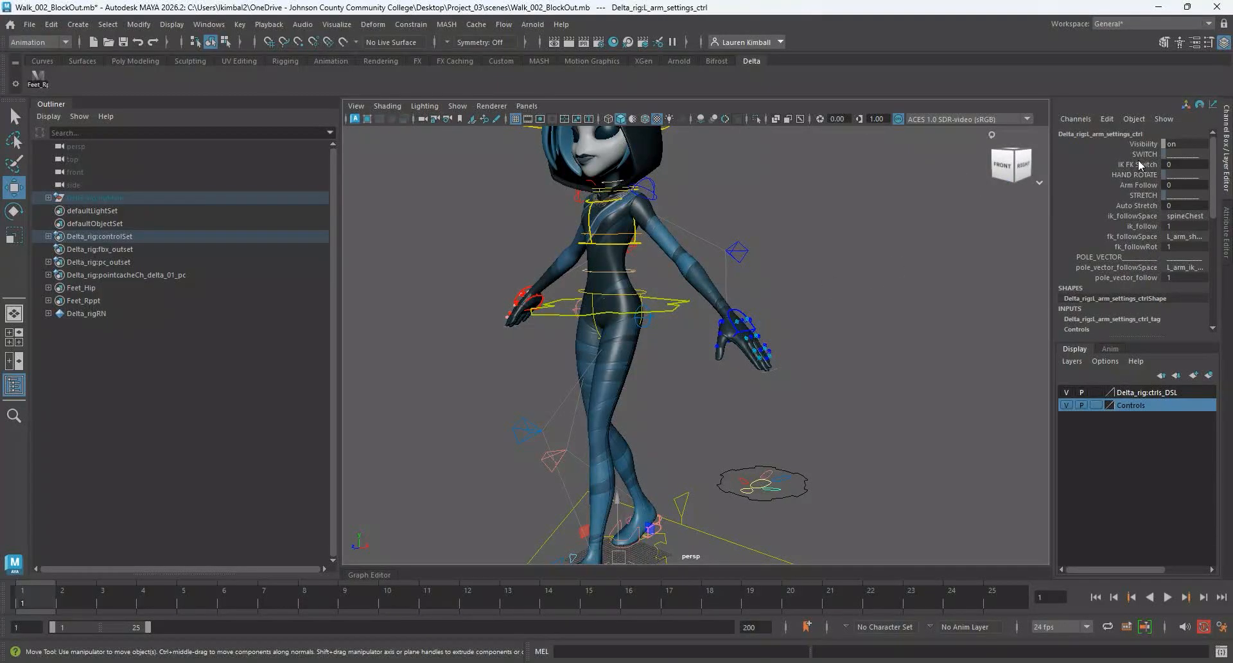
double_click(1182, 166)
key("Return")
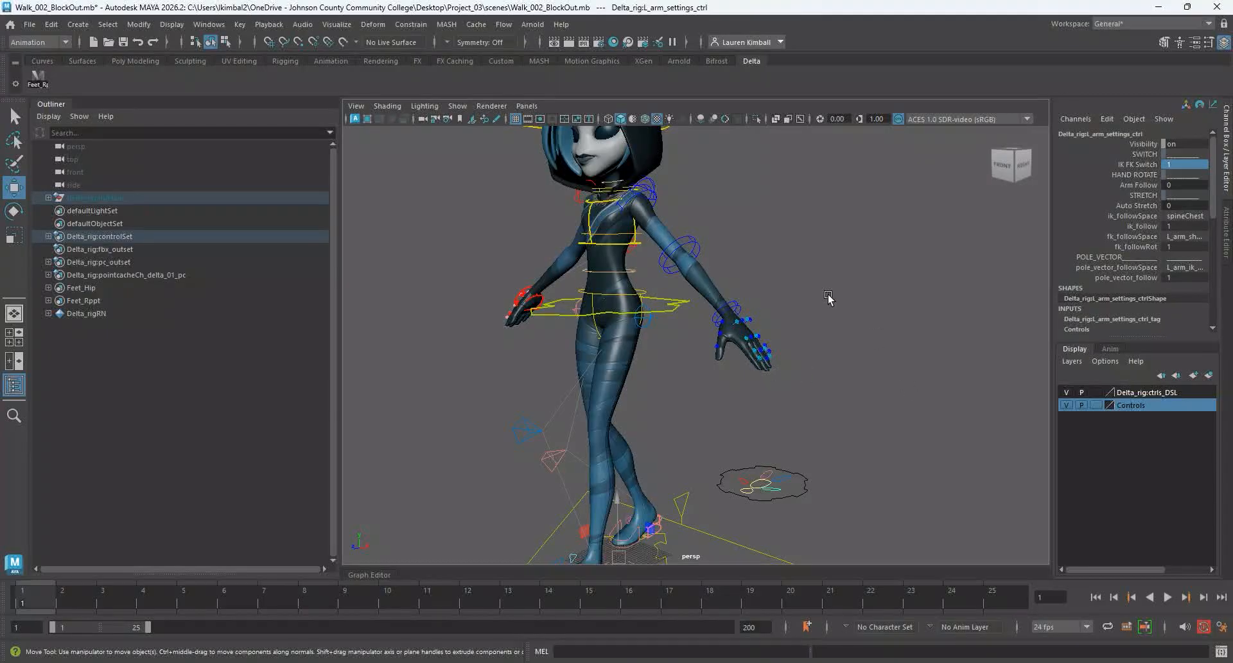
Try bending the left elbow FK control about -101 degrees in Y, and undo the rotation.
left_click_drag(601, 239, 710, 254, "alt")
scroll(710, 253, "up", 3)
left_click(716, 211)
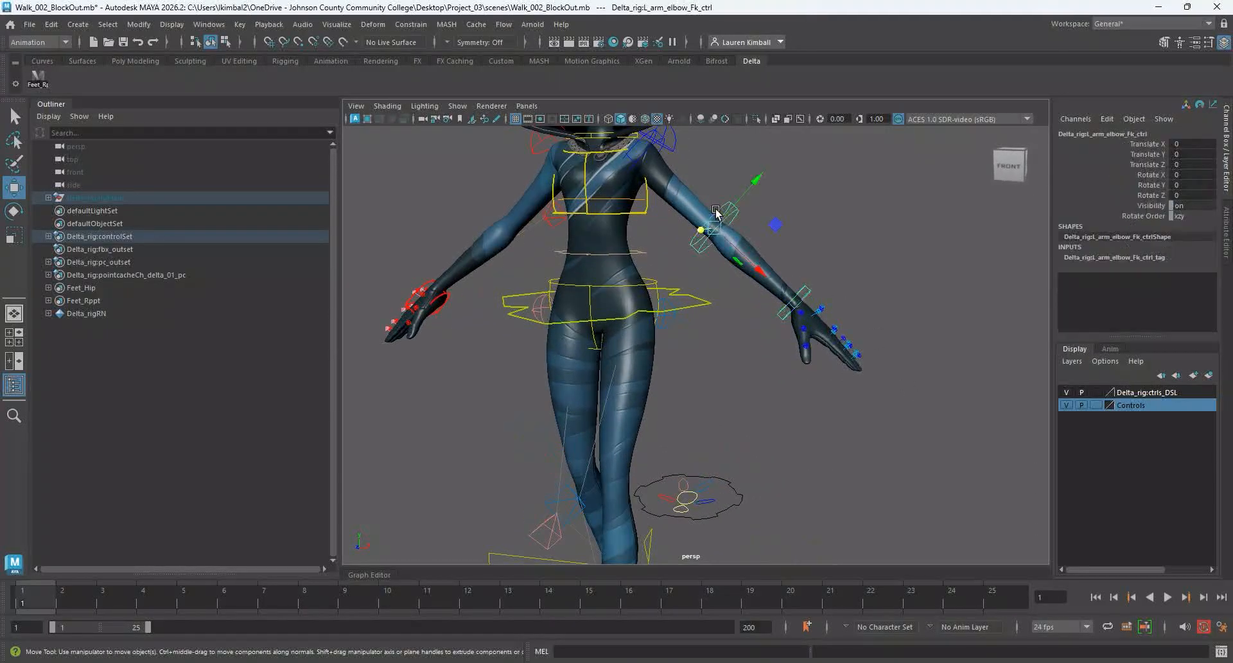
key("e")
left_click_drag(731, 246, 648, 229)
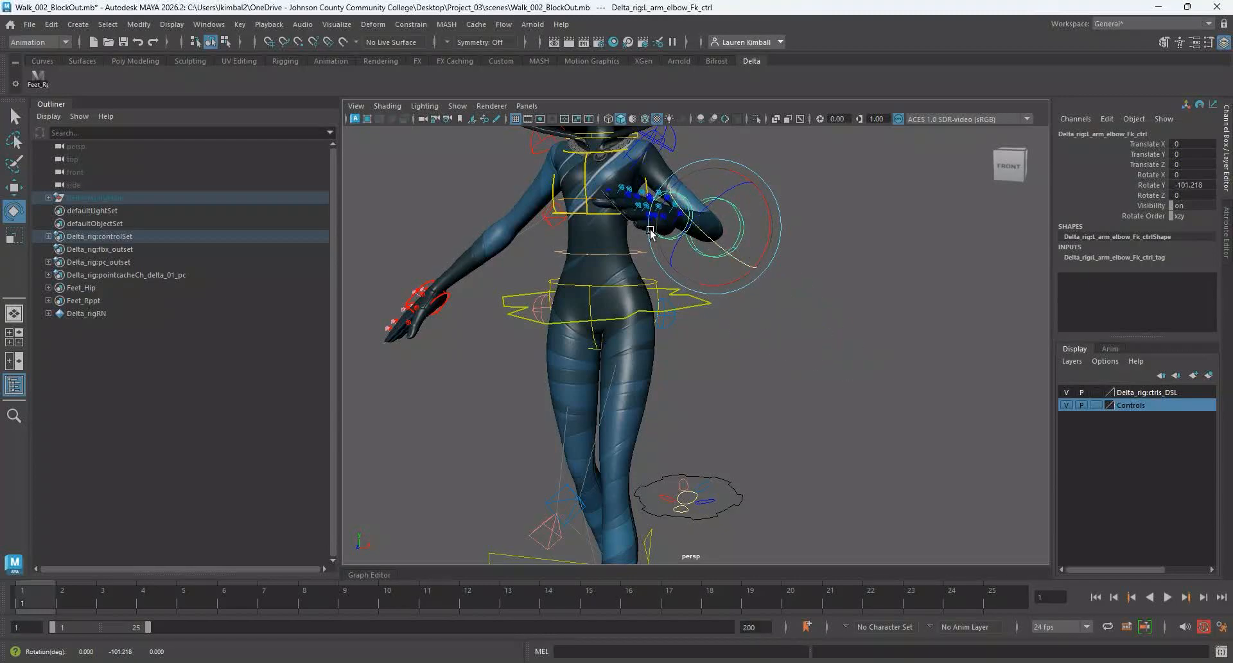
key("ctrl+z")
Try rotating the left hand FK control about 35 degrees in Z, undo it, and clear the selection.
left_click(745, 363)
left_click(775, 313)
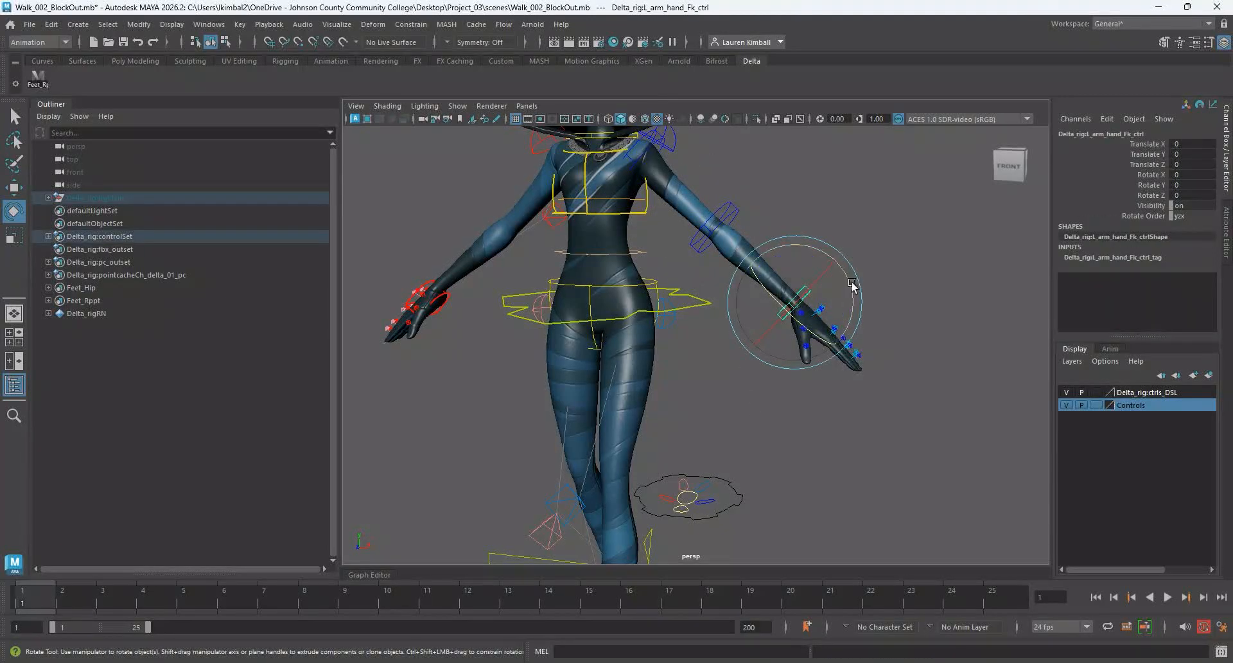
left_click_drag(774, 365, 766, 409)
key("ctrl+z")
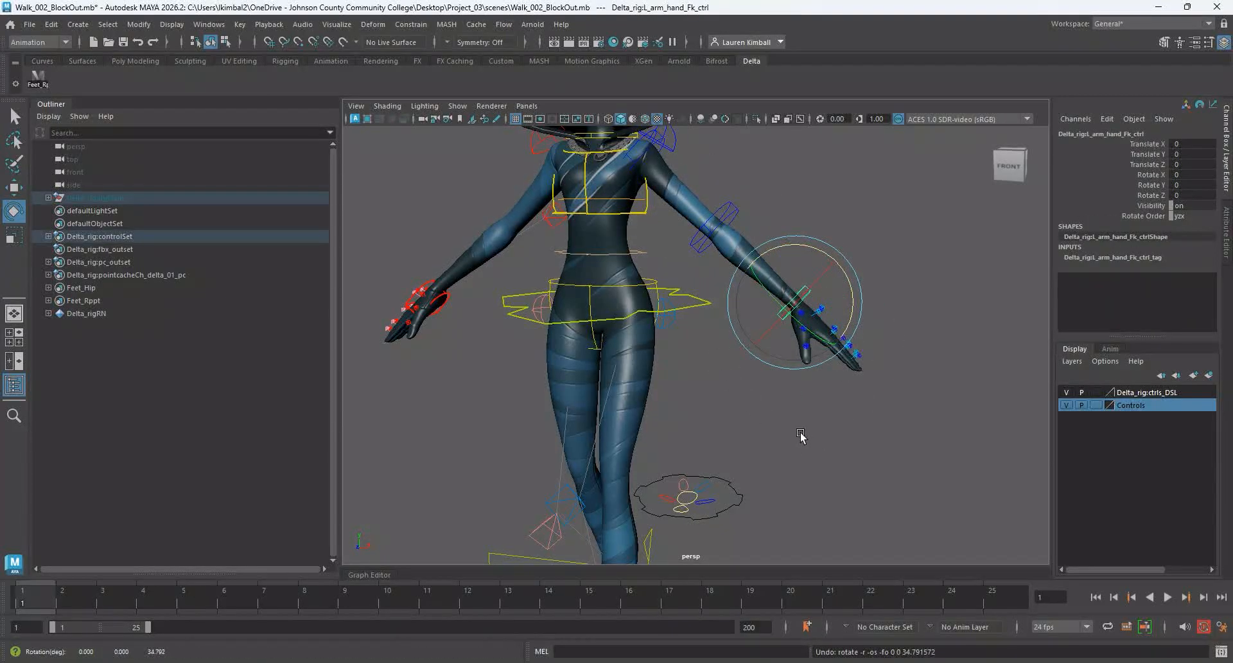
left_click(800, 431)
Set the IK FK Switch to 1 on the right arm settings control.
mouse_move(946, 449)
left_mouse_down("alt")
mouse_move(832, 441)
mouse_move(939, 449)
left_mouse_up("alt")
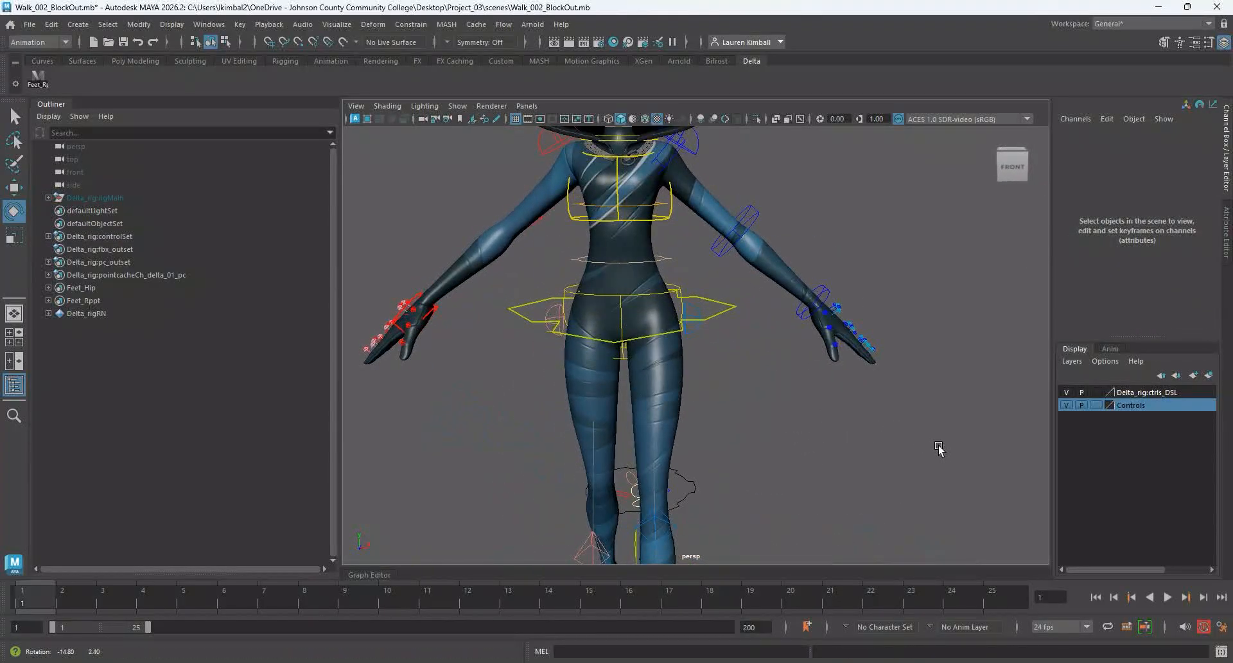
right_click_drag(863, 456, 768, 424, "alt")
middle_click_drag(737, 467, 757, 387, "alt")
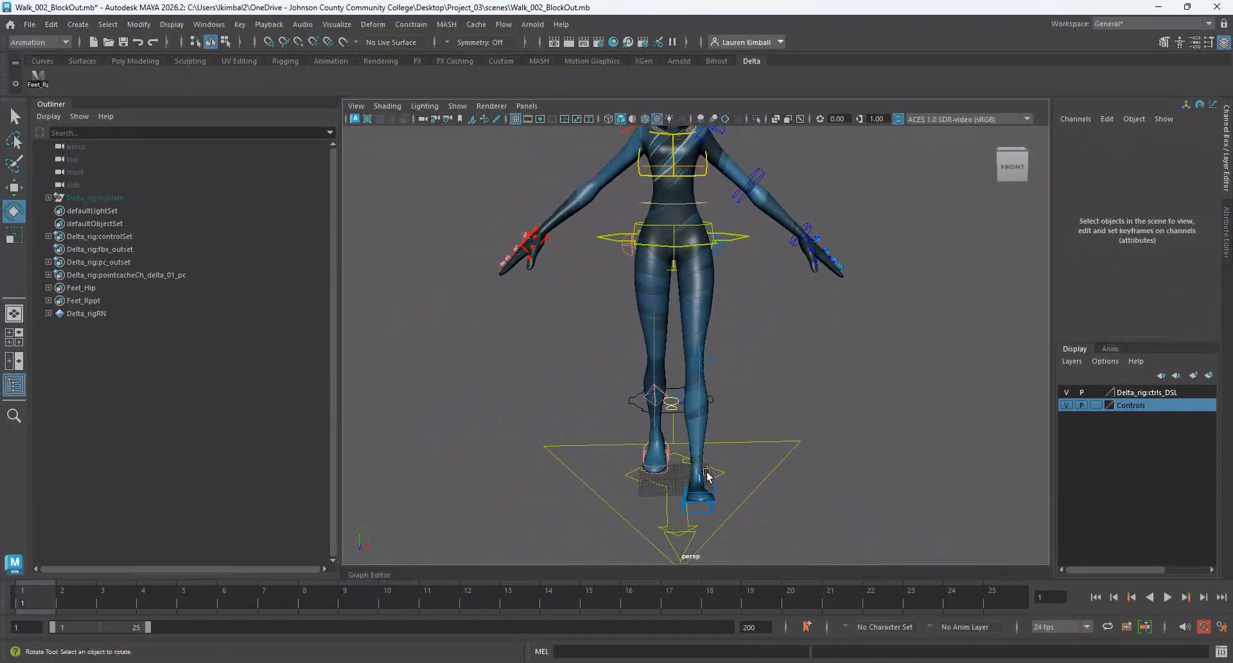
right_click_drag(857, 428, 663, 379, "alt")
middle_click_drag(555, 379, 586, 411, "alt")
right_click_drag(585, 412, 632, 340, "alt")
middle_click_drag(594, 314, 612, 341, "alt")
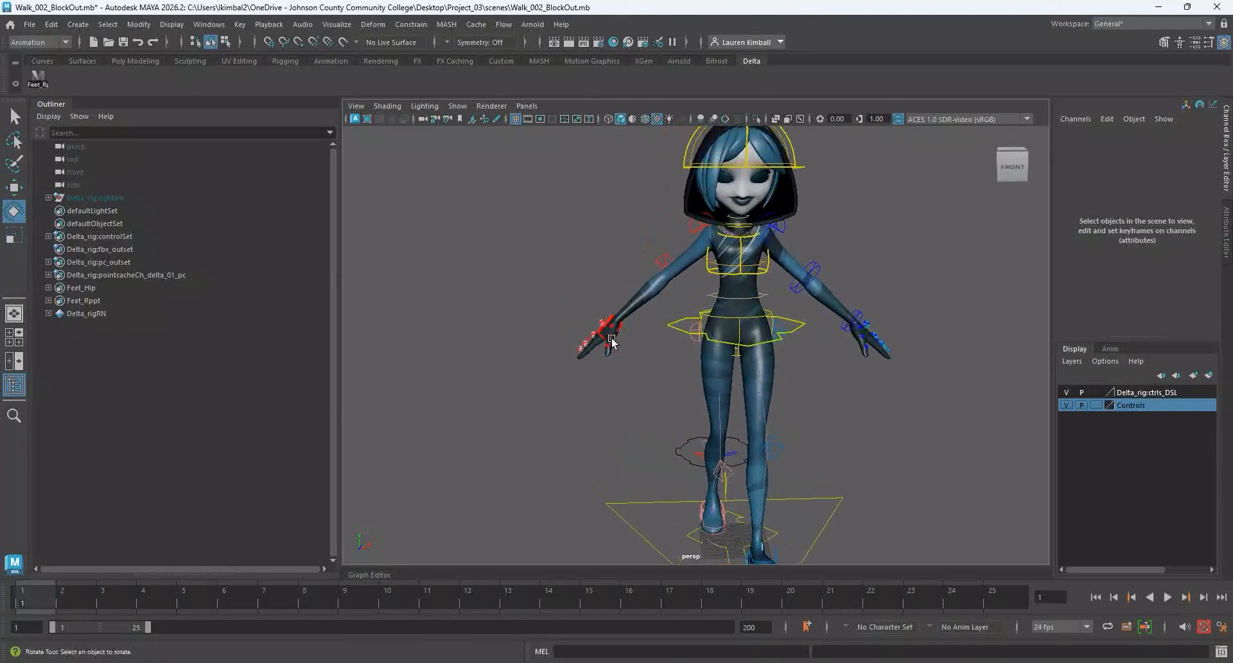
left_click_drag(611, 343, 667, 425, "alt")
left_click(665, 427)
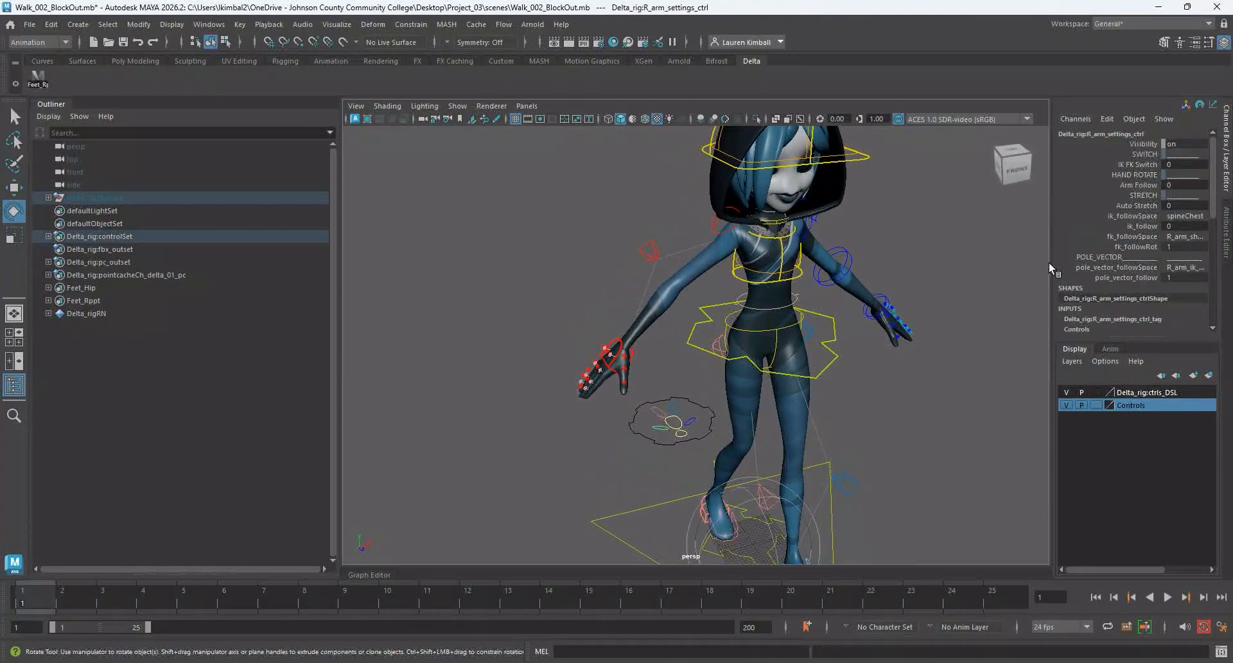
double_click(1182, 165)
key("Return")
Try rotating the chest control about 28 degrees in Z with both arms in FK, and undo it.
left_click_drag(816, 402, 711, 334, "alt")
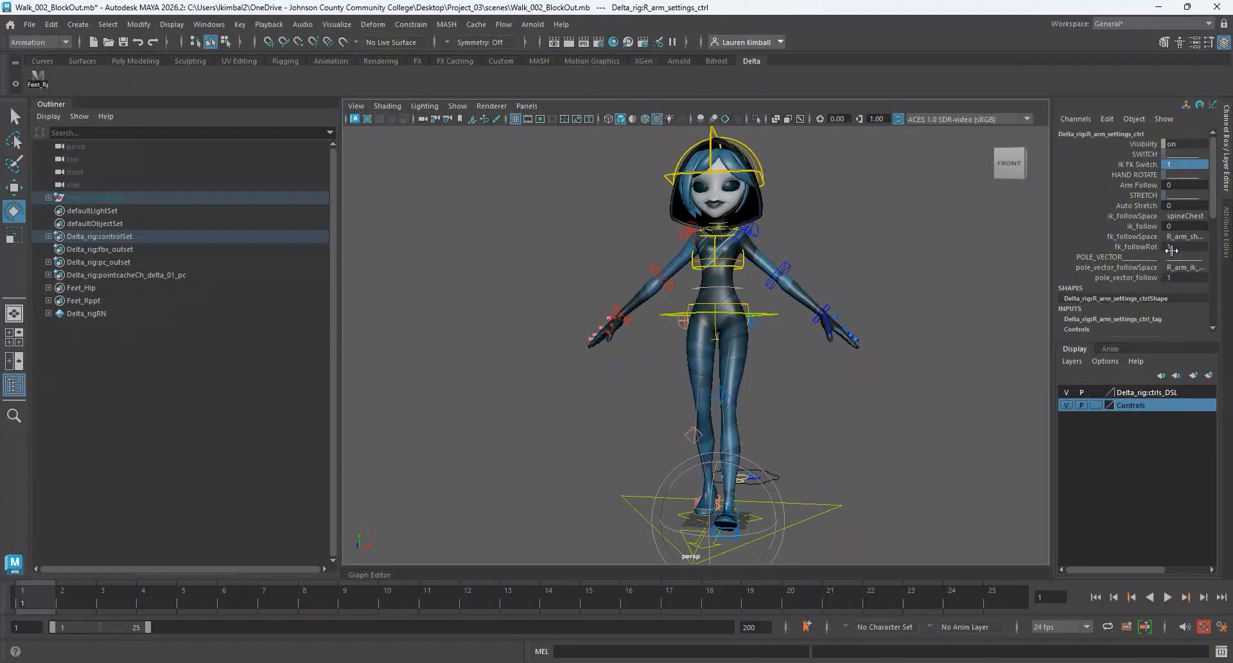
left_click(862, 484)
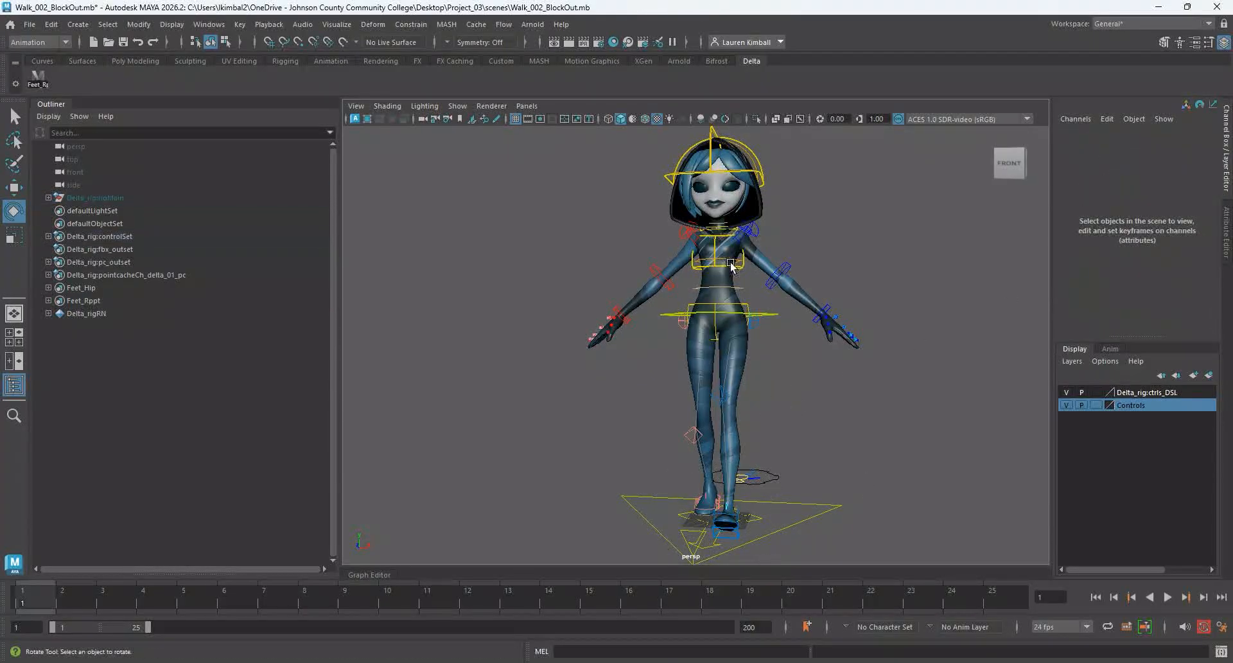
left_click(738, 268)
left_click_drag(762, 245, 807, 223)
key("ctrl+z")
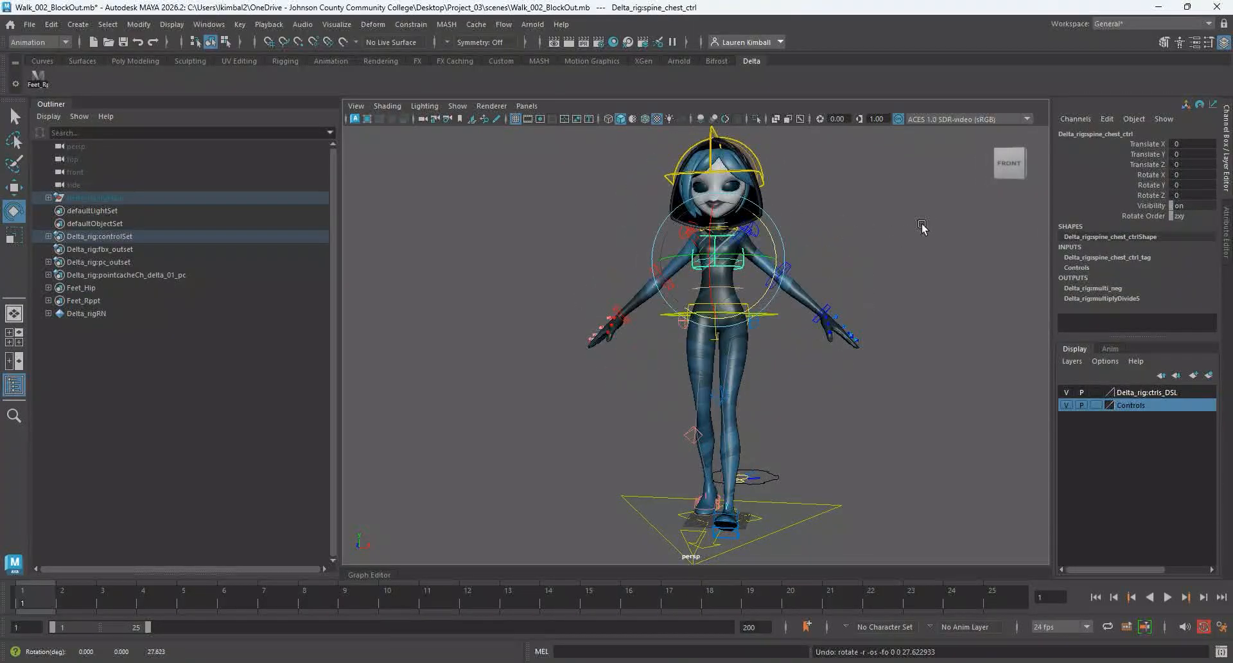
left_click(922, 229)
Hide the Controls display layer and play the walk cycle while viewing it from several angles.
left_click_drag(508, 346, 553, 378, "alt")
scroll(614, 377, "up", 3)
scroll(614, 377, "down", 3)
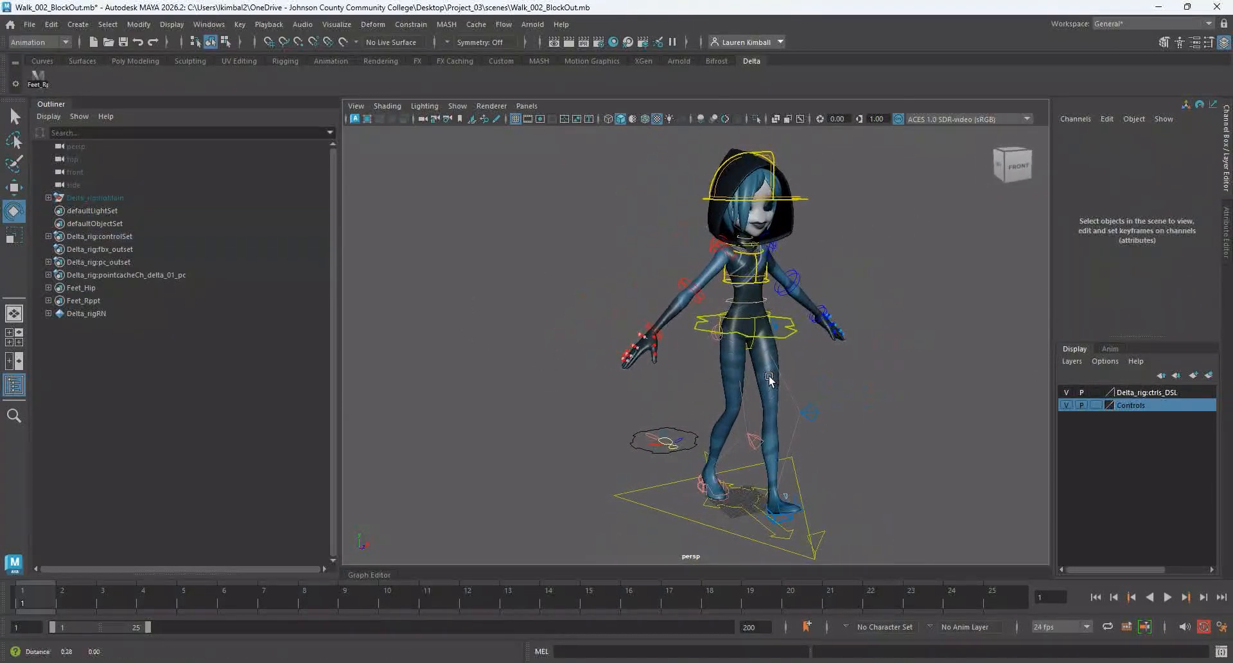
left_click(1065, 404)
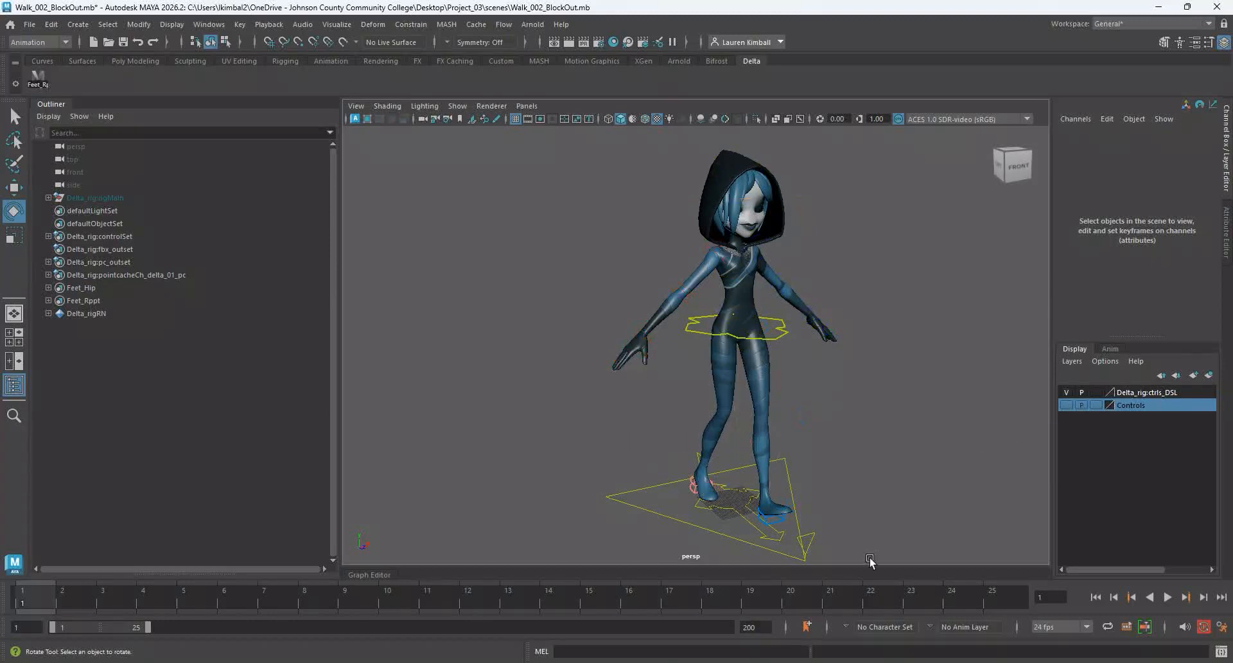
left_click(1169, 595)
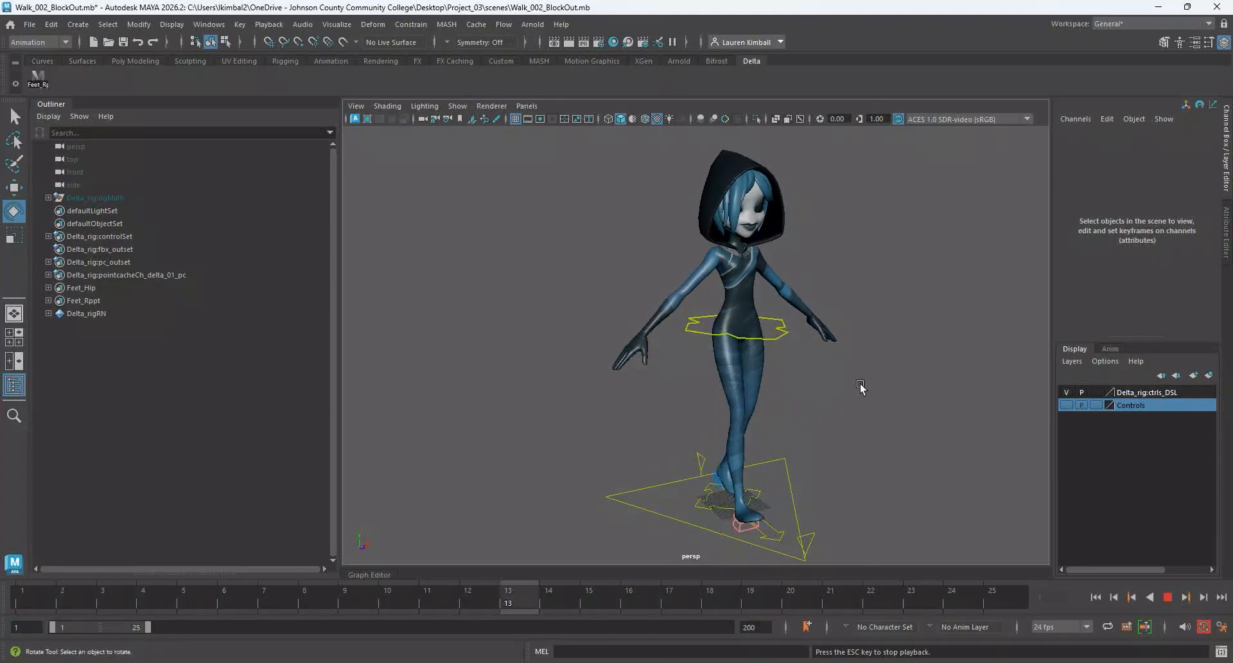
left_click_drag(861, 385, 861, 374, "alt")
right_click_drag(862, 373, 936, 425, "alt")
left_click_drag(936, 424, 848, 402, "alt")
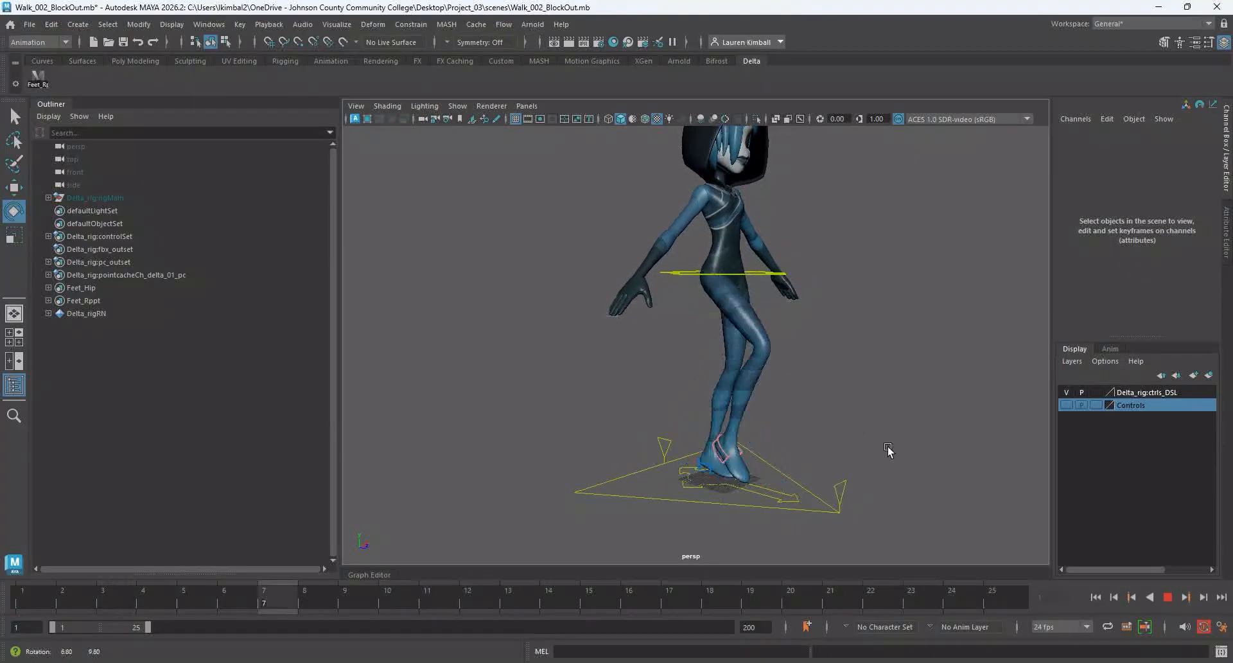
Replay the walk cycle from frame 1 and examine the leg motion in the closer three-quarter view.
key("Escape")
left_click_drag(840, 453, 828, 495, "alt")
scroll(828, 495, "up", 2)
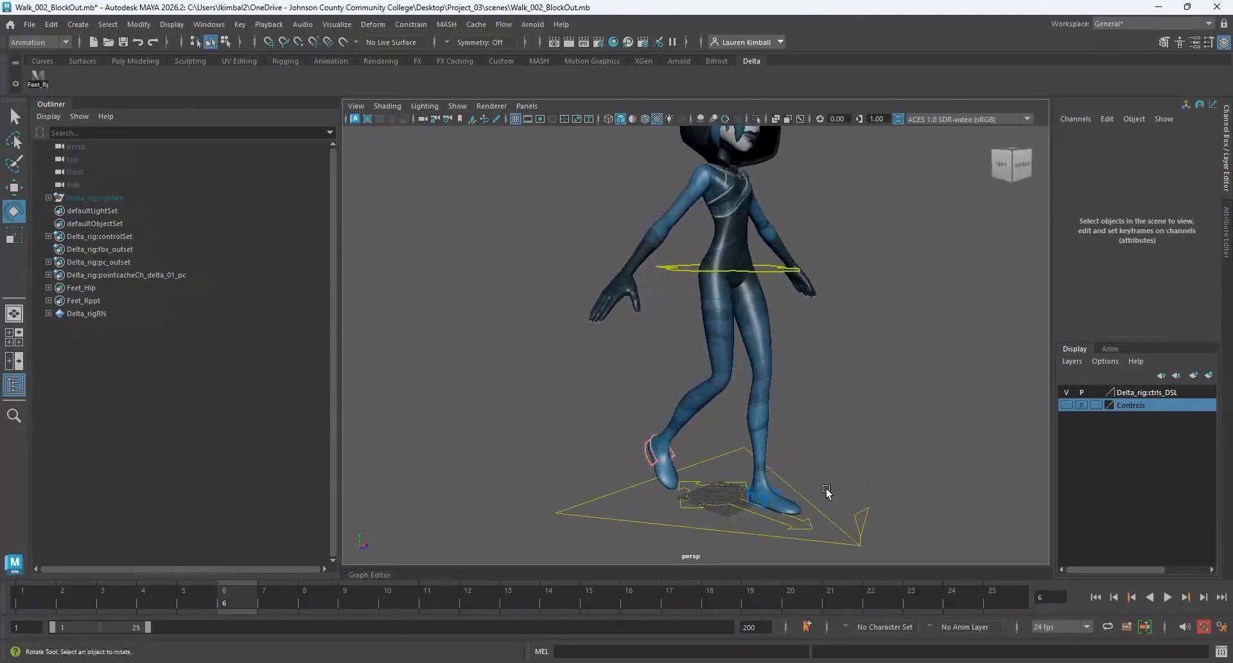
middle_click_drag(719, 509, 678, 439, "alt")
left_click_drag(80, 609, 17, 608)
key("alt+v")
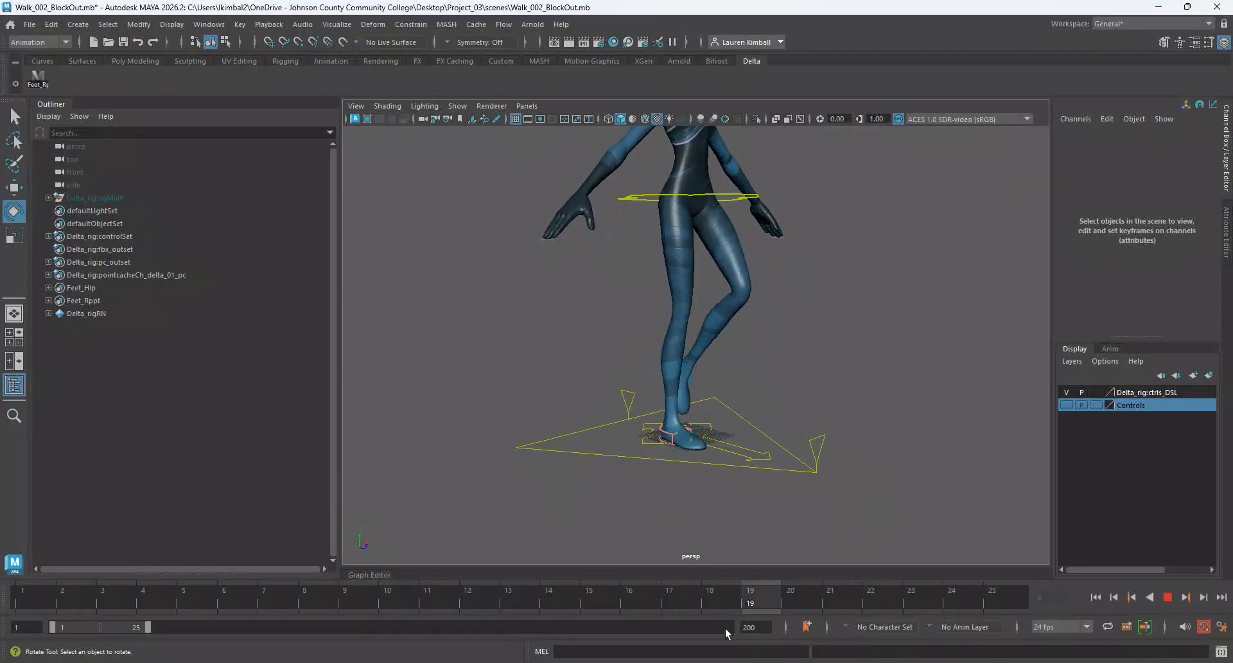
key("Escape")
left_click_drag(575, 432, 565, 431, "alt")
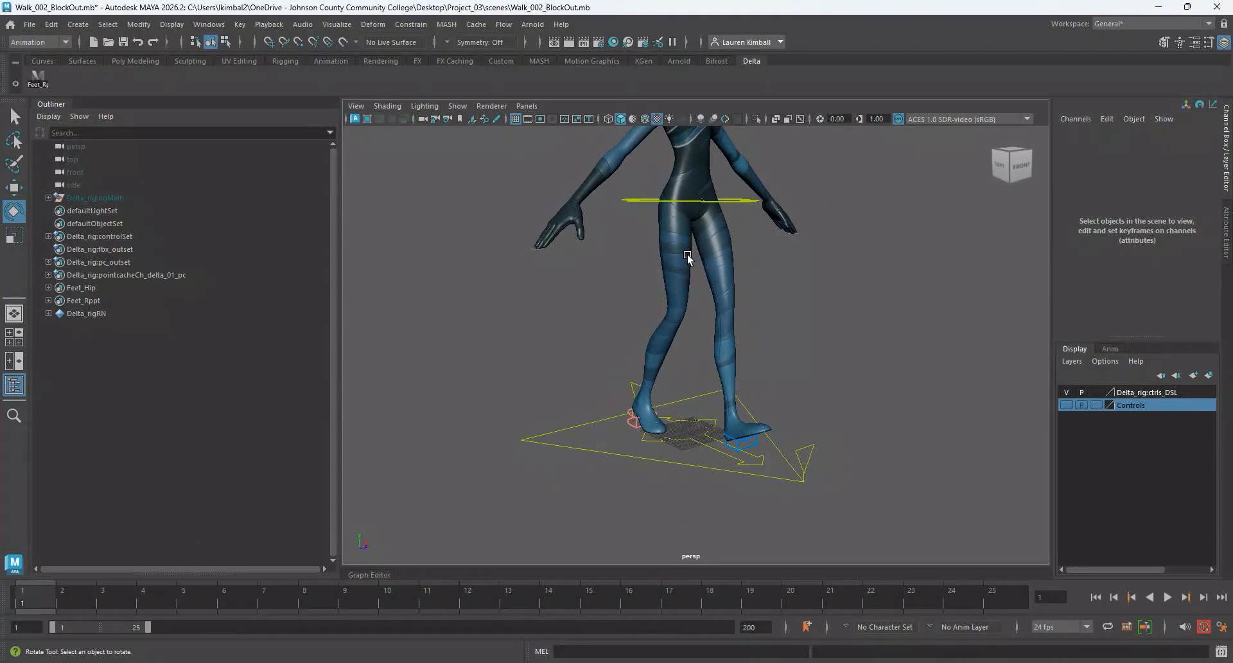
Save the scene with the walk cycle at frame 1.
scroll(641, 444, "up", 2)
middle_click_drag(643, 448, 617, 440, "alt")
middle_click_drag(533, 378, 542, 398, "alt")
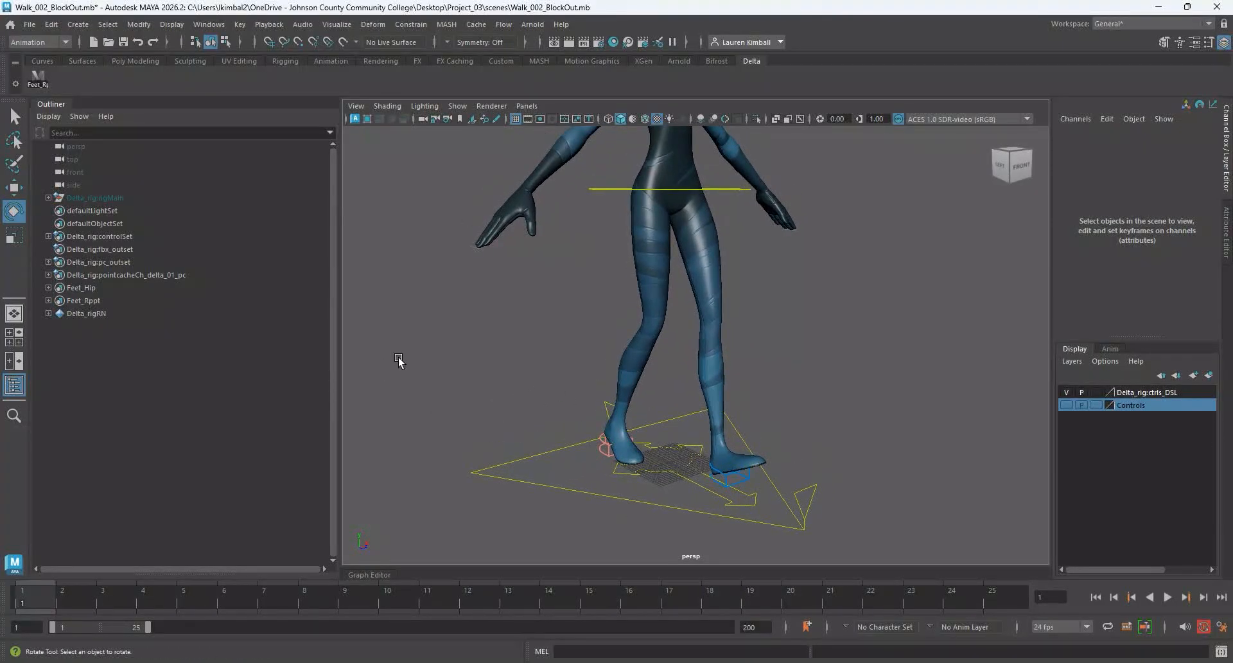
left_click(28, 24)
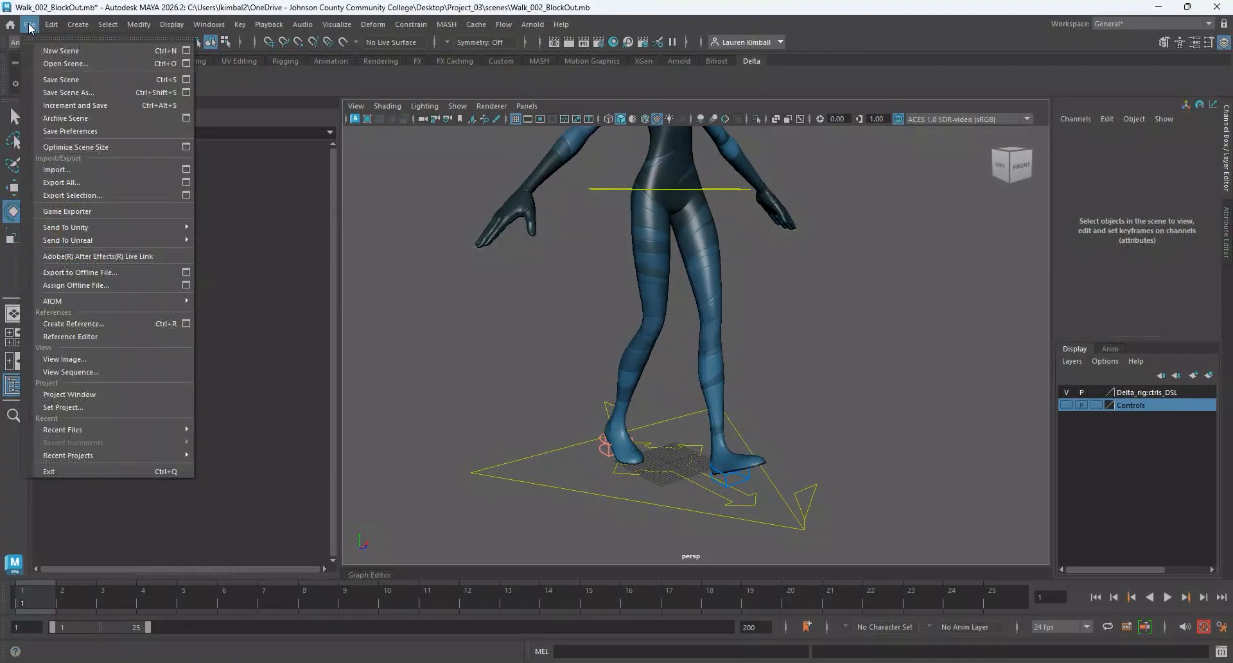
left_click(41, 82)
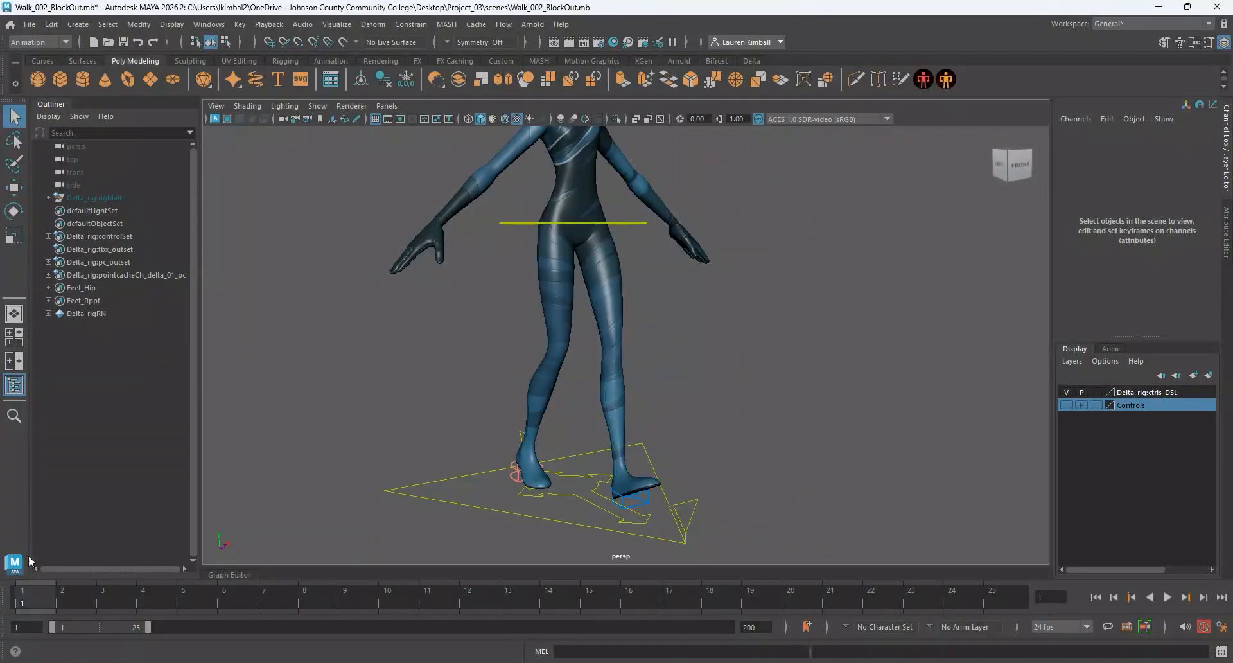
Play and scrub the walk cycle across frames 1 to 25, reviewing the stepped poses from three-quarter and front views.
mouse_move(795, 409)
left_mouse_down("alt")
mouse_move(760, 393)
mouse_move(798, 394)
mouse_move(786, 389)
left_mouse_up("alt")
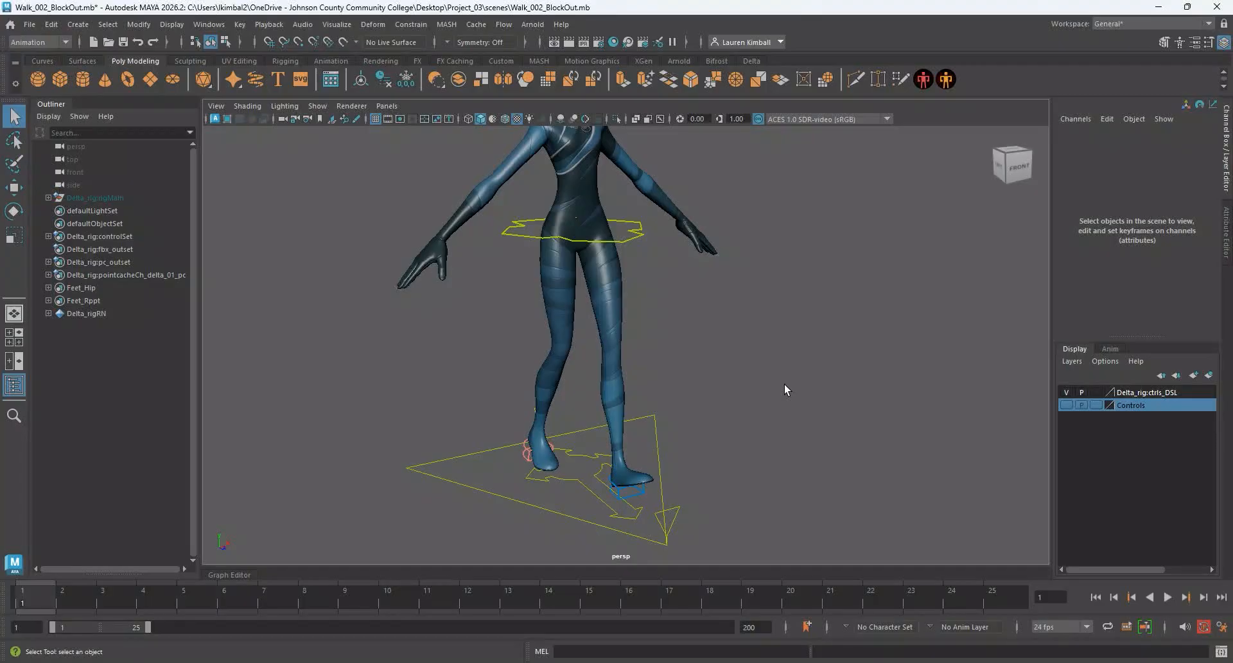
left_click_drag(784, 383, 802, 393, "alt")
left_click(1168, 597)
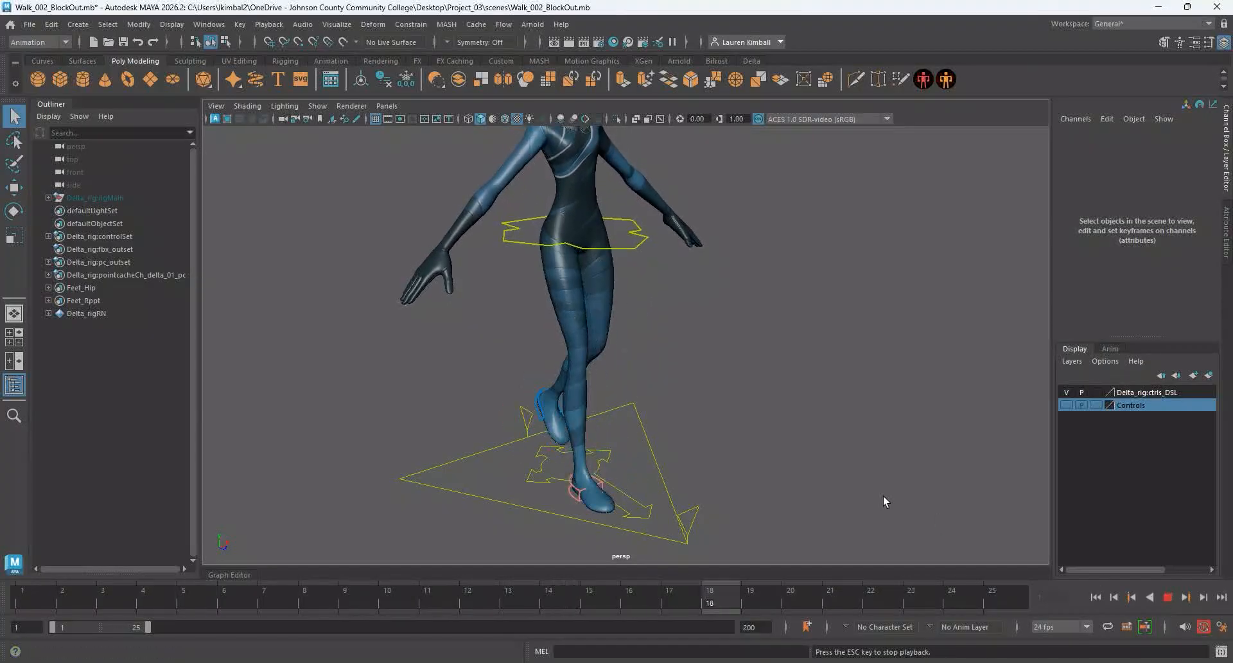
left_click(1167, 596)
left_click_drag(950, 478, 902, 450, "alt")
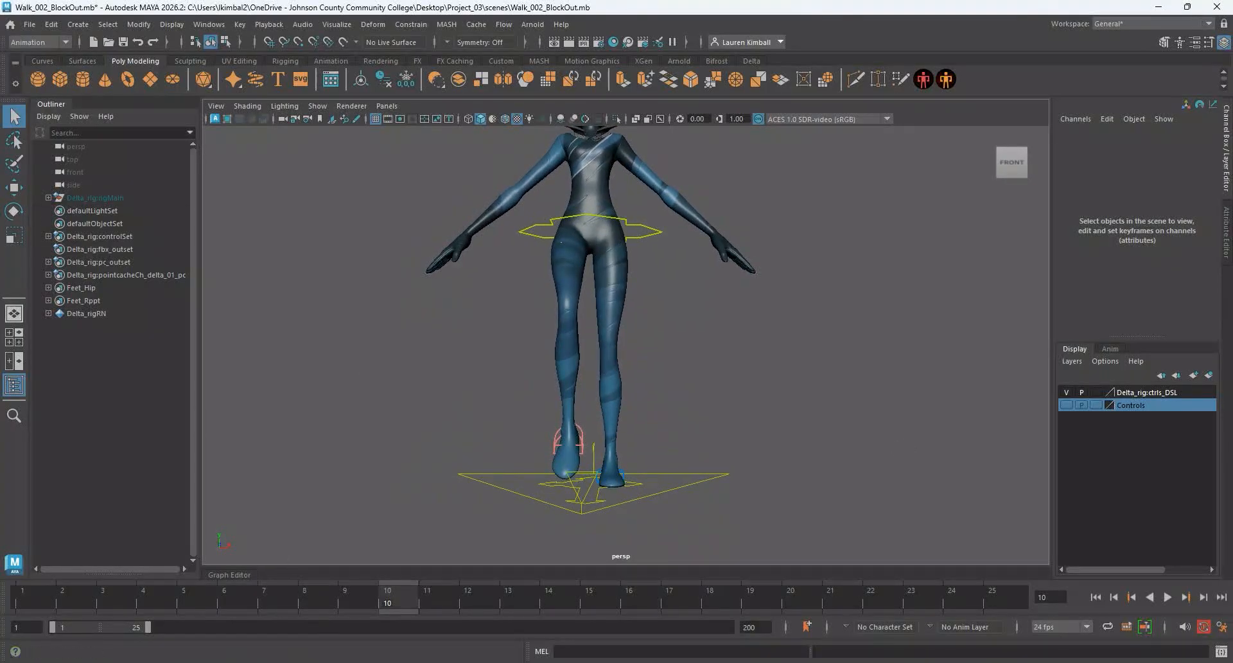
middle_click_drag(418, 332, 406, 399, "alt")
right_click_drag(406, 398, 440, 347, "alt")
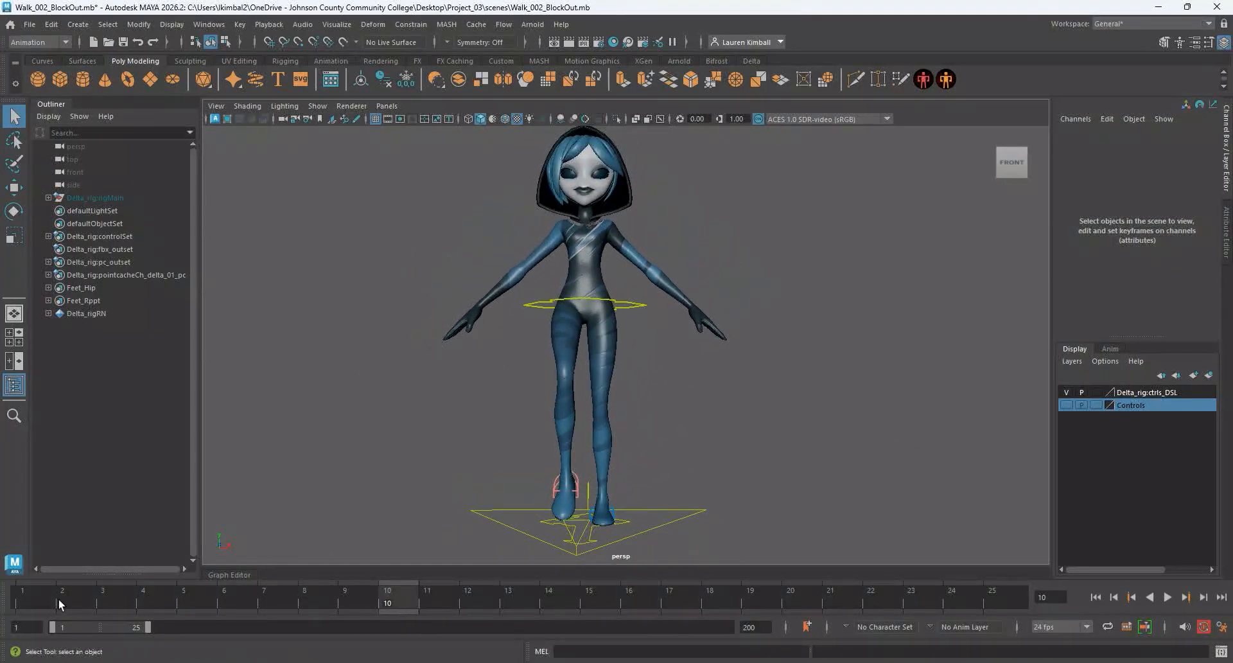
left_click_drag(59, 600, 1165, 608)
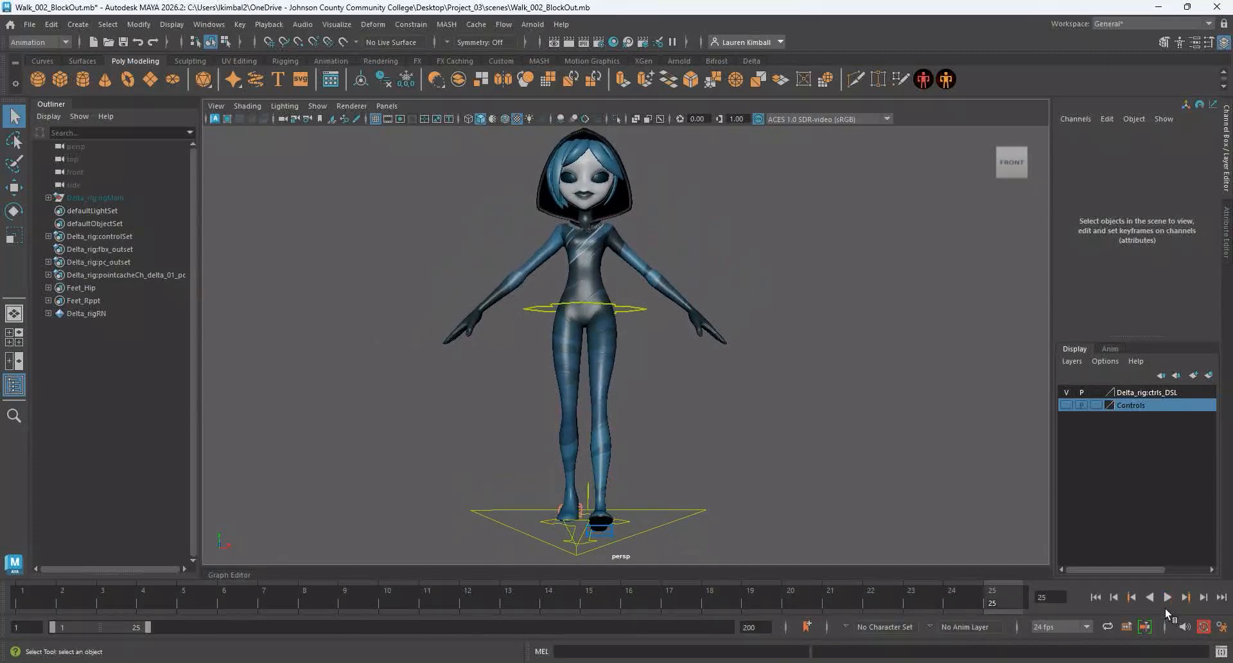
left_click(1167, 597)
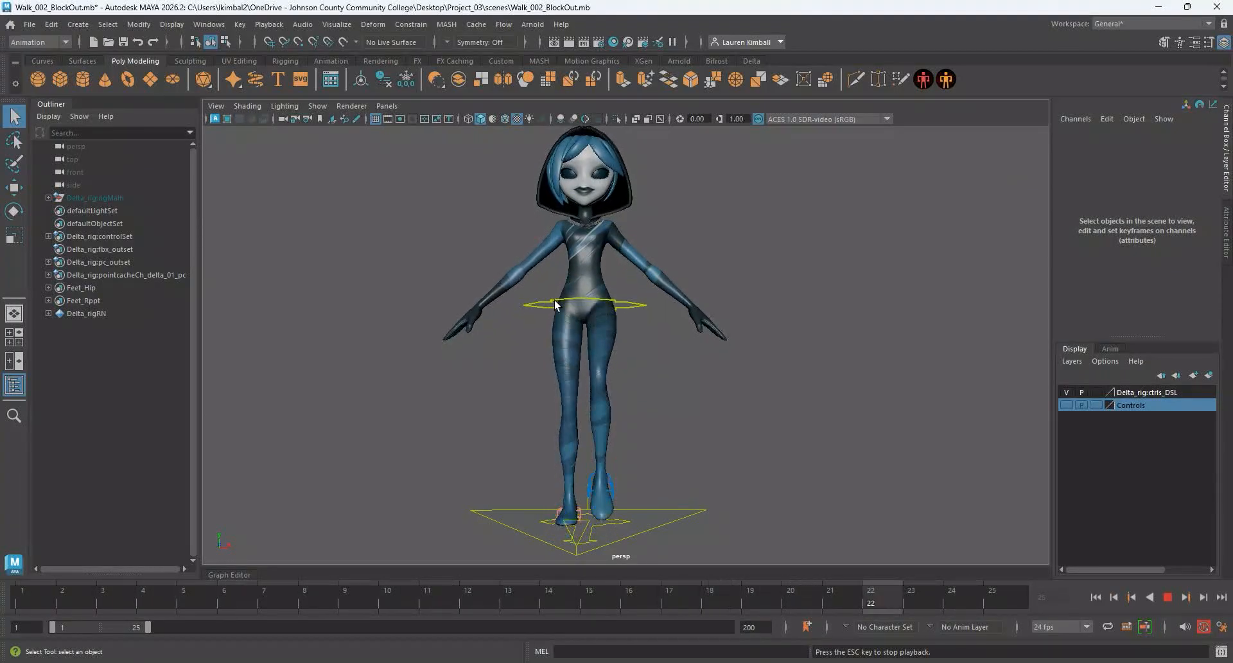
left_click(1167, 598)
left_click_drag(520, 402, 578, 411, "alt")
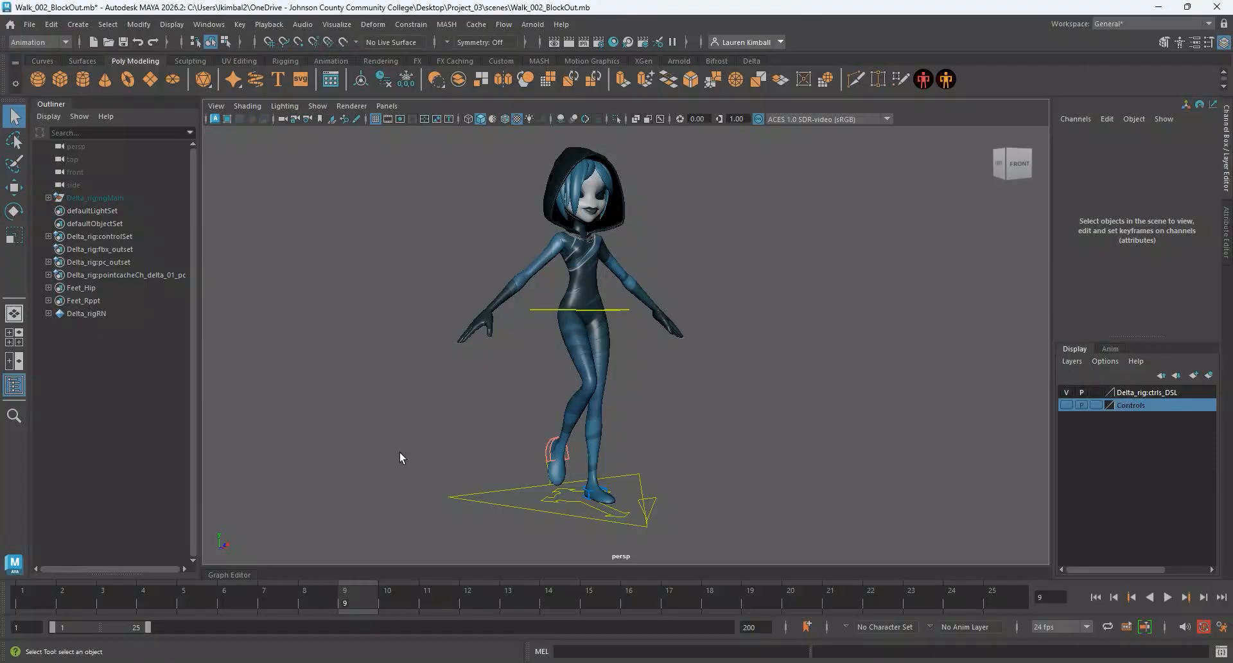
left_click_drag(441, 485, 455, 488, "alt")
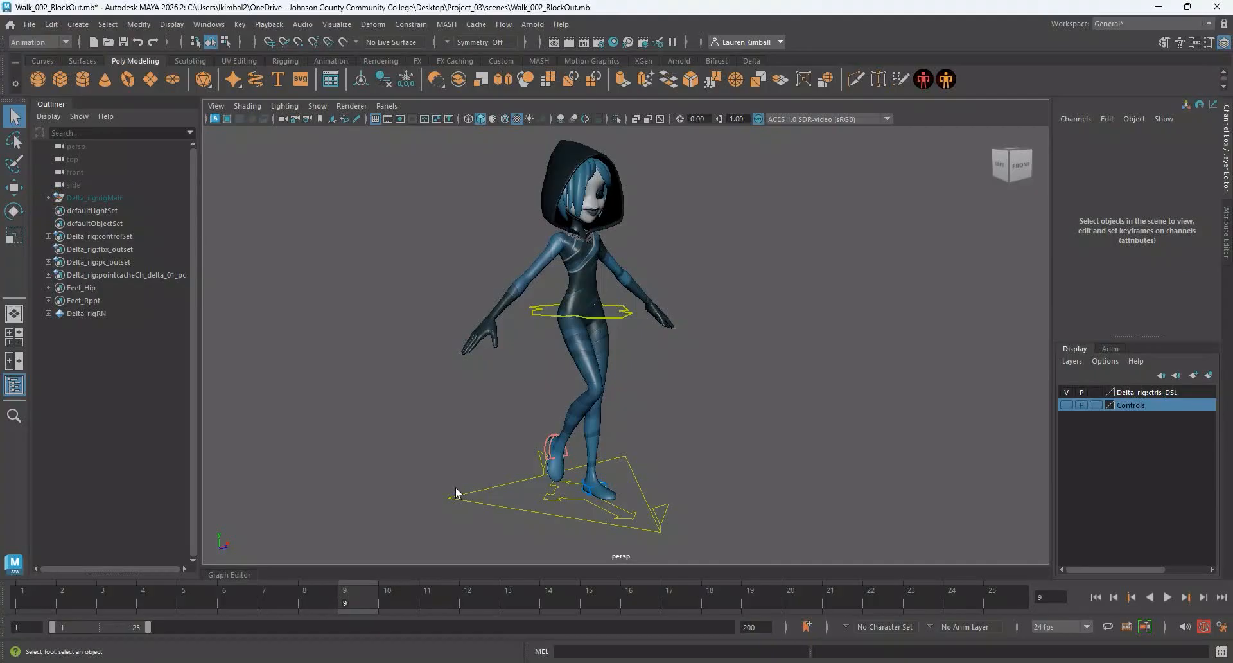
Return to frame 1 and show the animation curves of the pelvis and both foot controls in the Graph Editor.
left_click(35, 593)
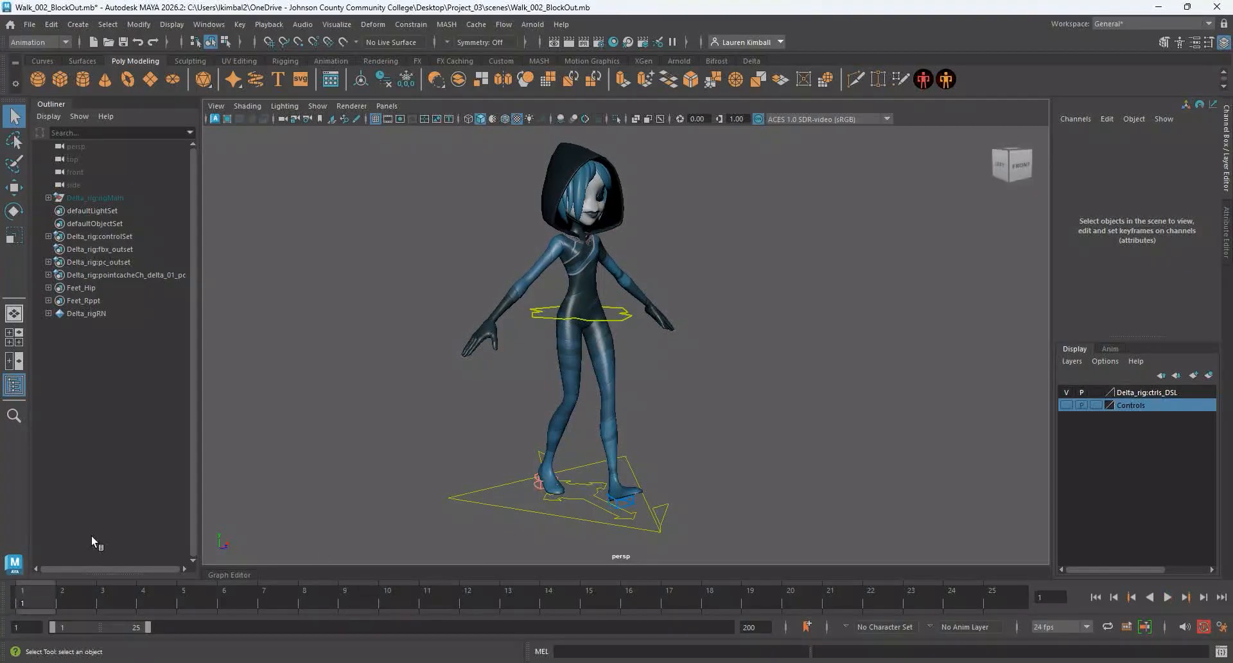
left_click_drag(322, 427, 361, 438, "alt")
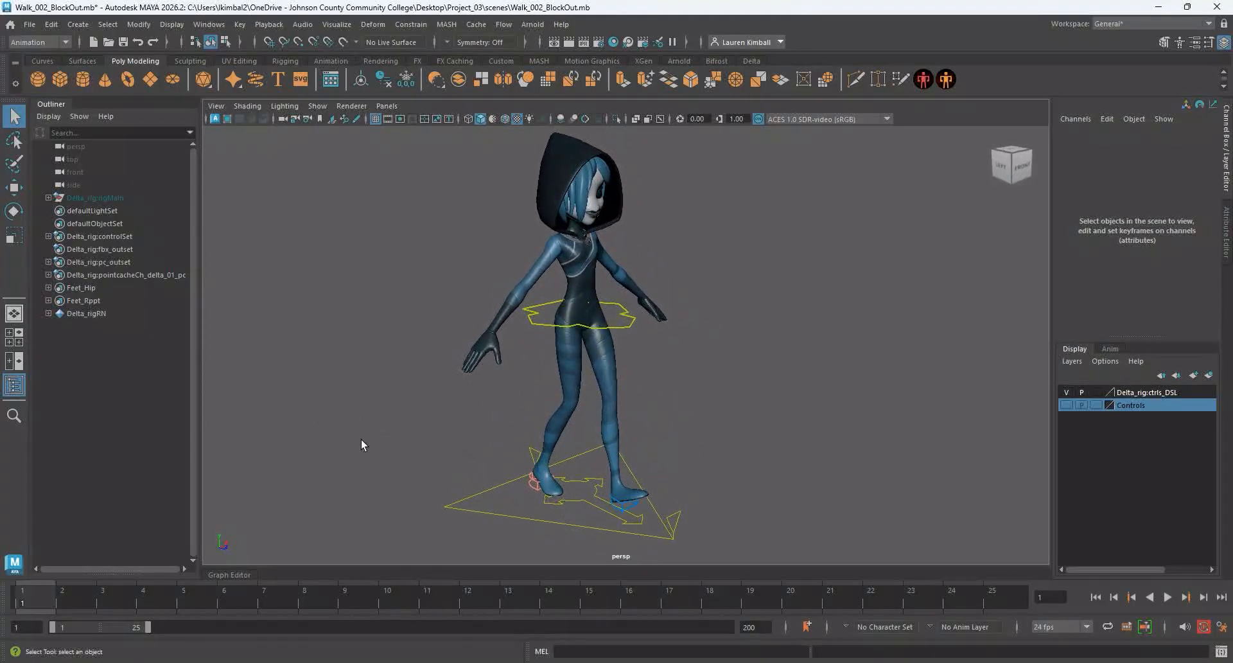
left_click(237, 574)
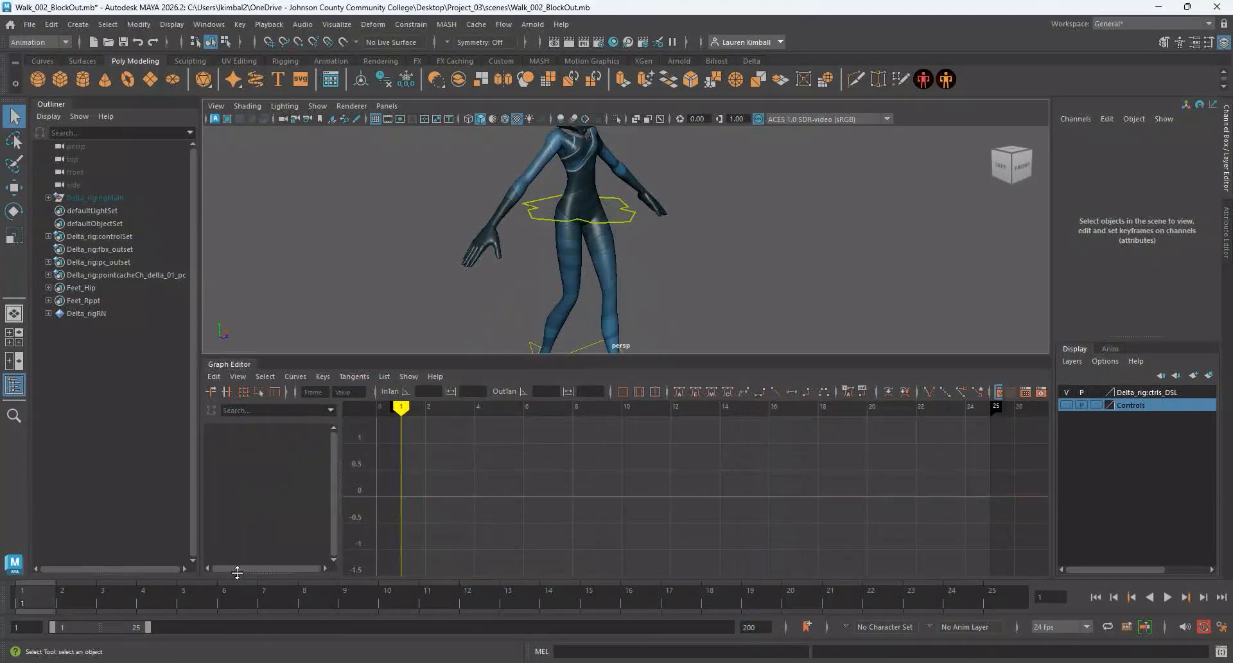
left_click(752, 60)
left_click(39, 78)
scroll(726, 243, "down", 3)
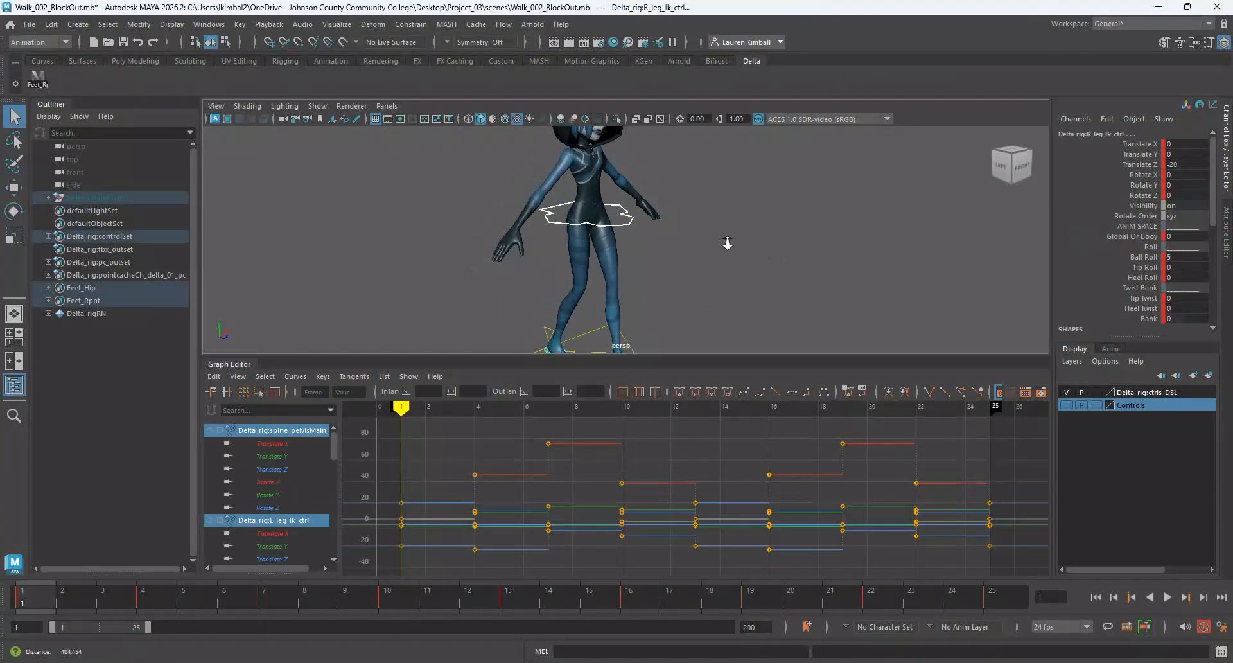
left_click_drag(575, 242, 498, 259, "alt")
scroll(713, 514, "down", 2)
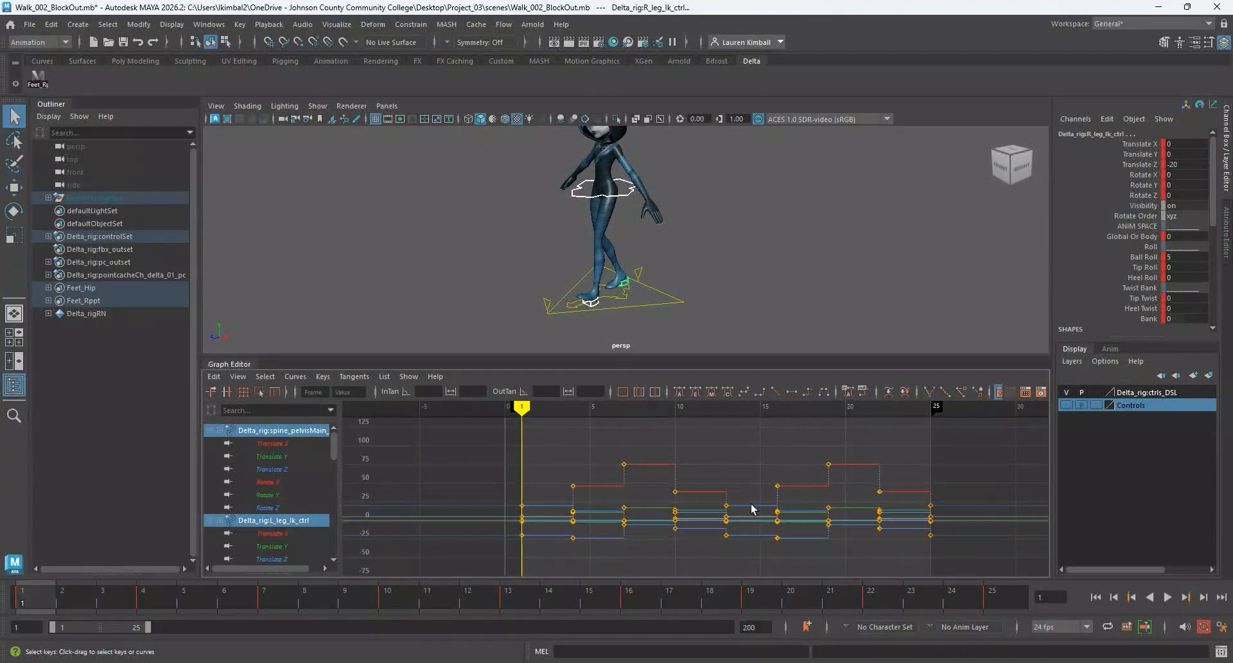
Isolate the Translate Y curve of spine_pelvisMain_ctrl and convert all its keys to spline tangents.
left_click_drag(459, 445, 983, 570)
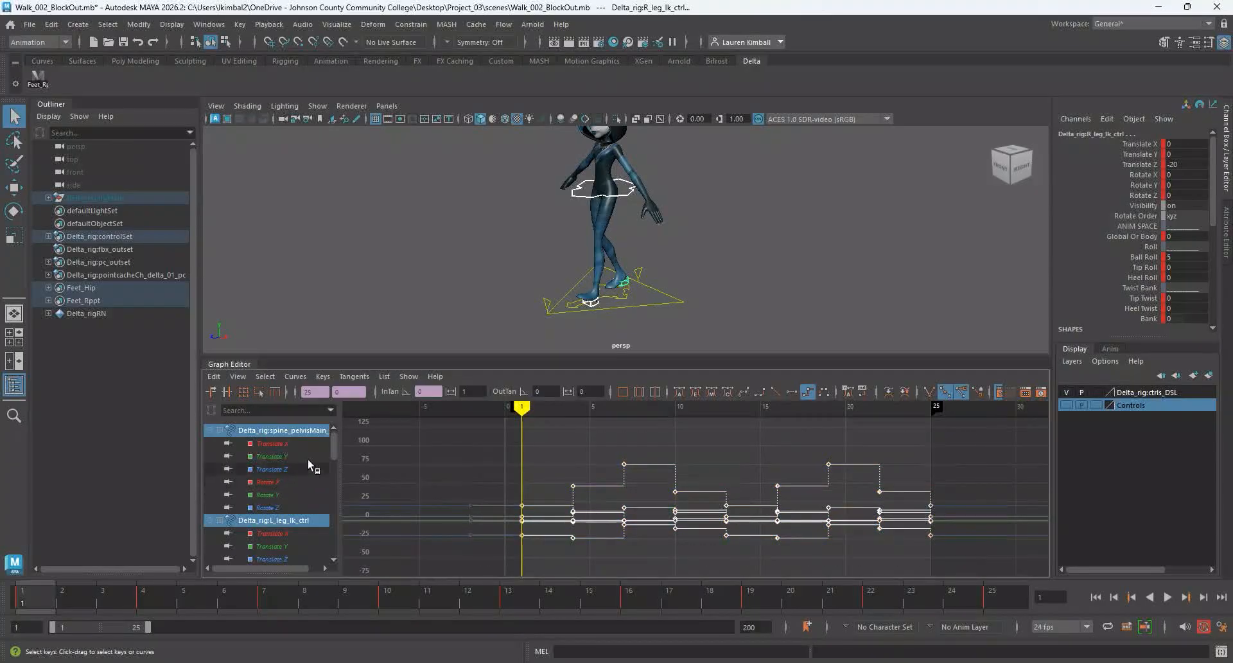
left_click(261, 454)
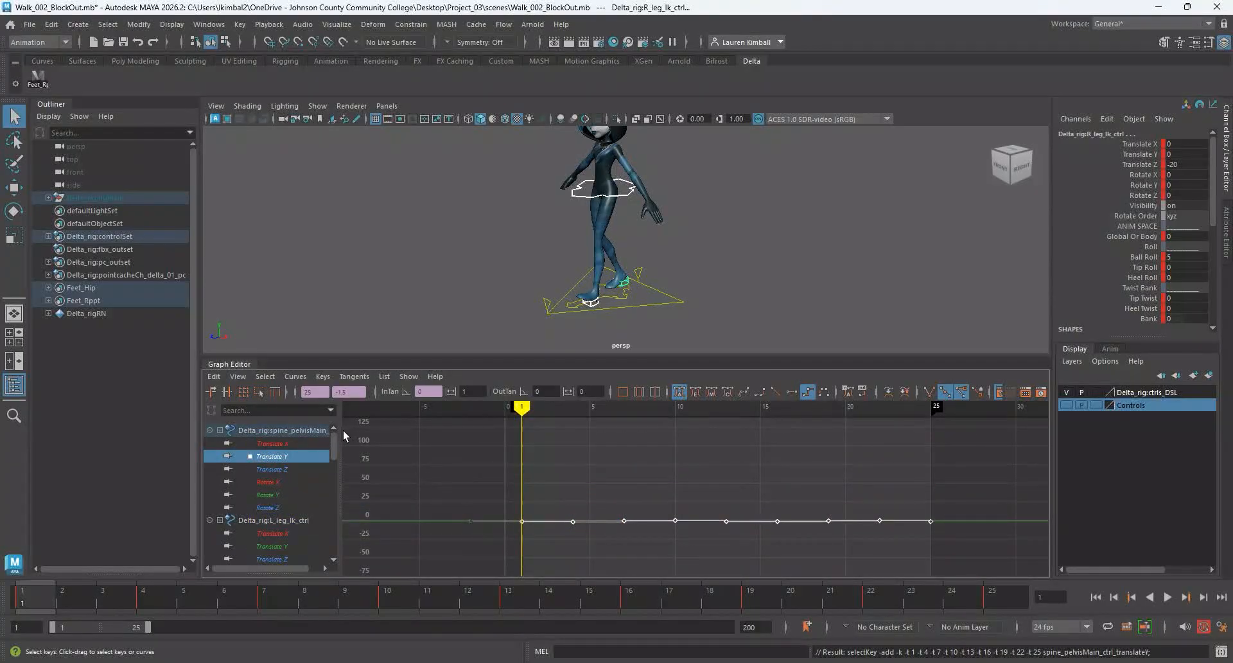
left_click_drag(343, 436, 411, 435)
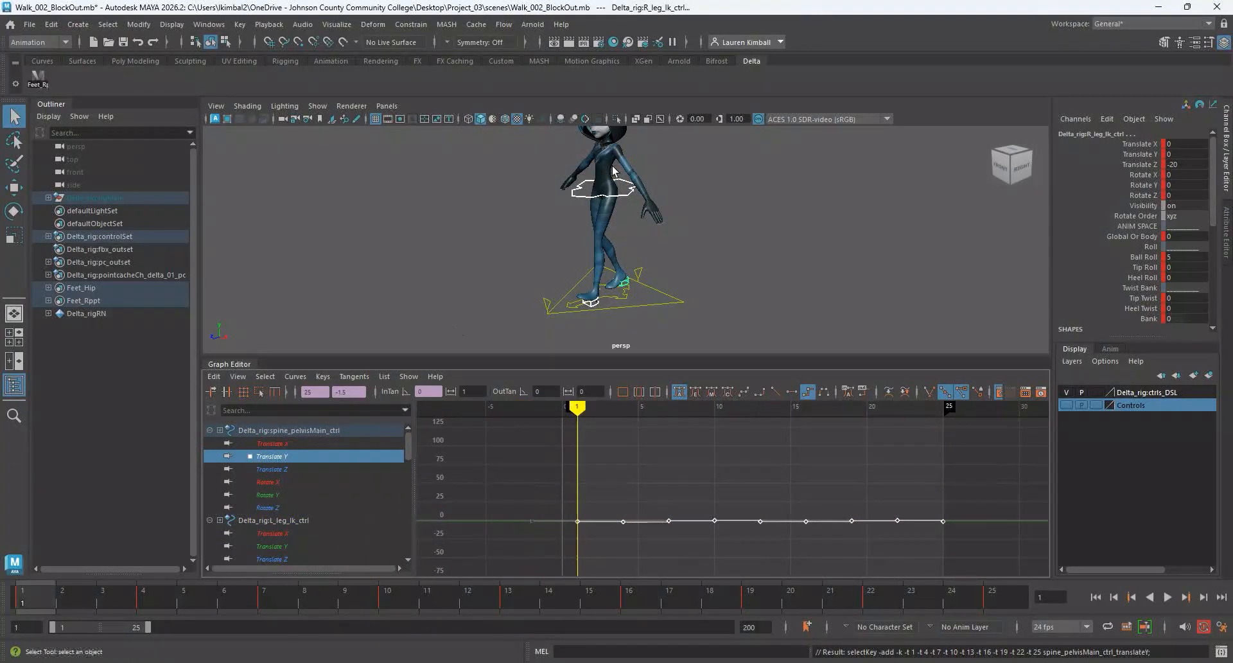
left_click_drag(613, 170, 640, 271, "alt")
left_click(626, 233)
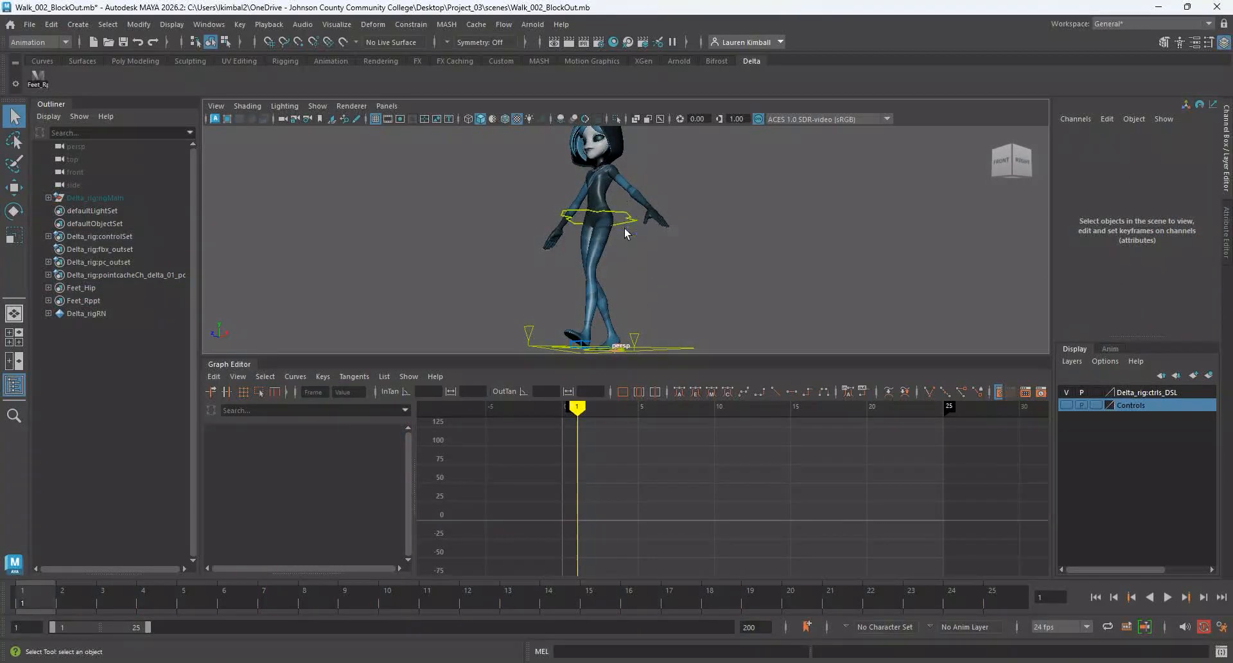
left_click(624, 227)
left_click(270, 456)
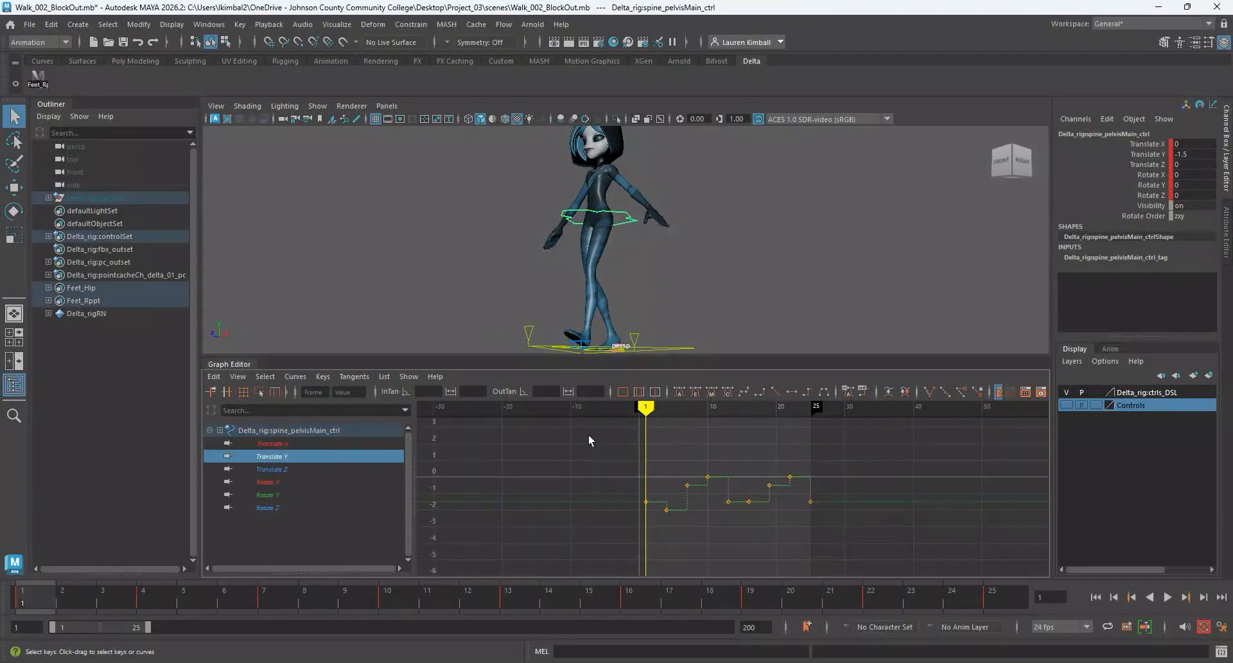
left_click_drag(588, 434, 841, 543)
key("f")
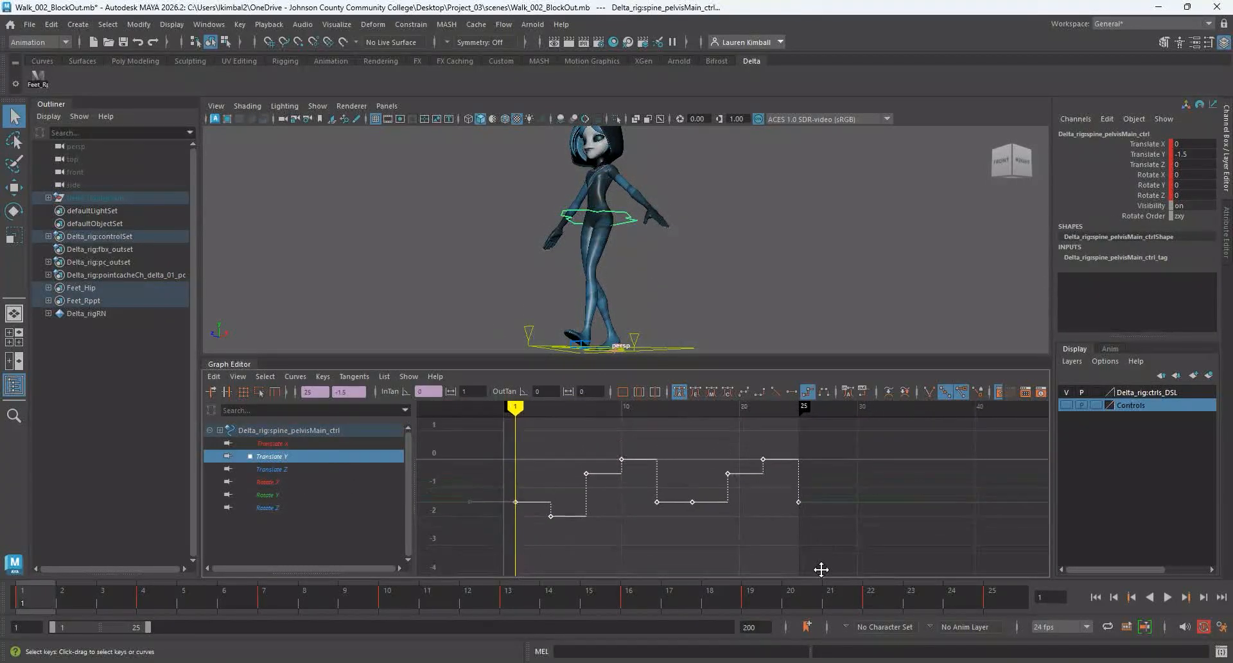
left_click(743, 396)
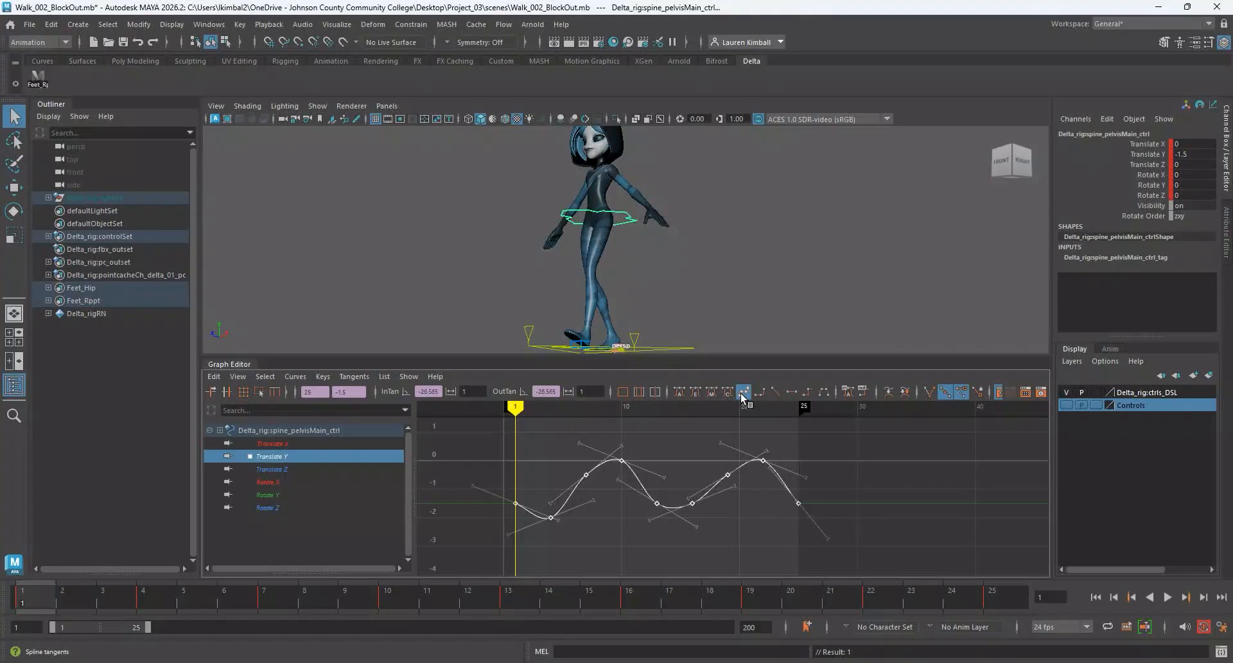
Examine the pelvis Translate Y curve around its keys at frames 4 and 10, playing the cycle and comparing frames 10 and 9.
scroll(545, 524, "up", 5)
middle_click_drag(604, 534, 700, 586, "alt")
scroll(607, 554, "up", 5)
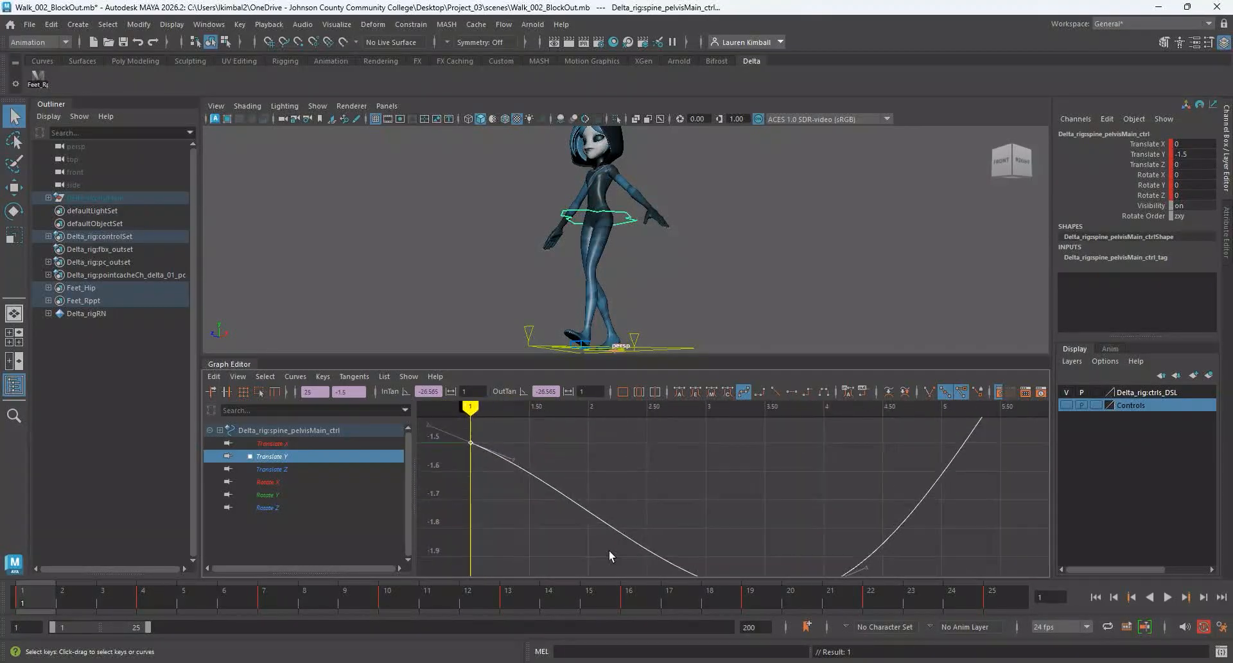
scroll(609, 556, "down", 4)
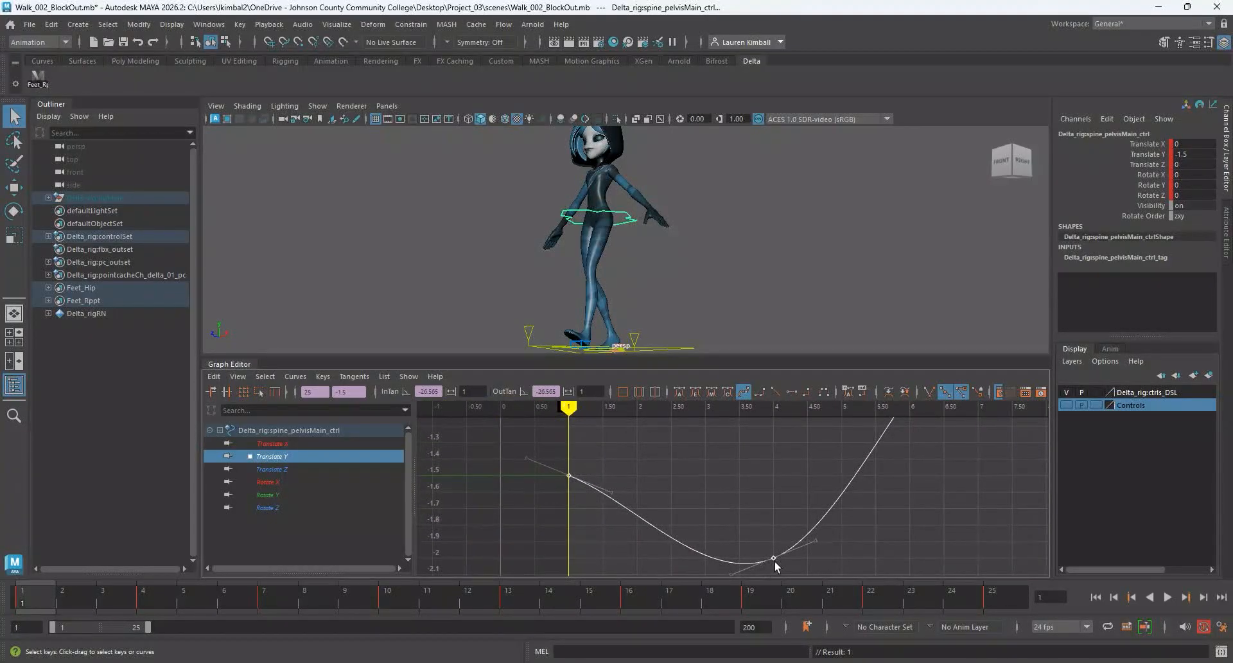
scroll(777, 559, "down", 4)
middle_click_drag(831, 546, 662, 552, "alt")
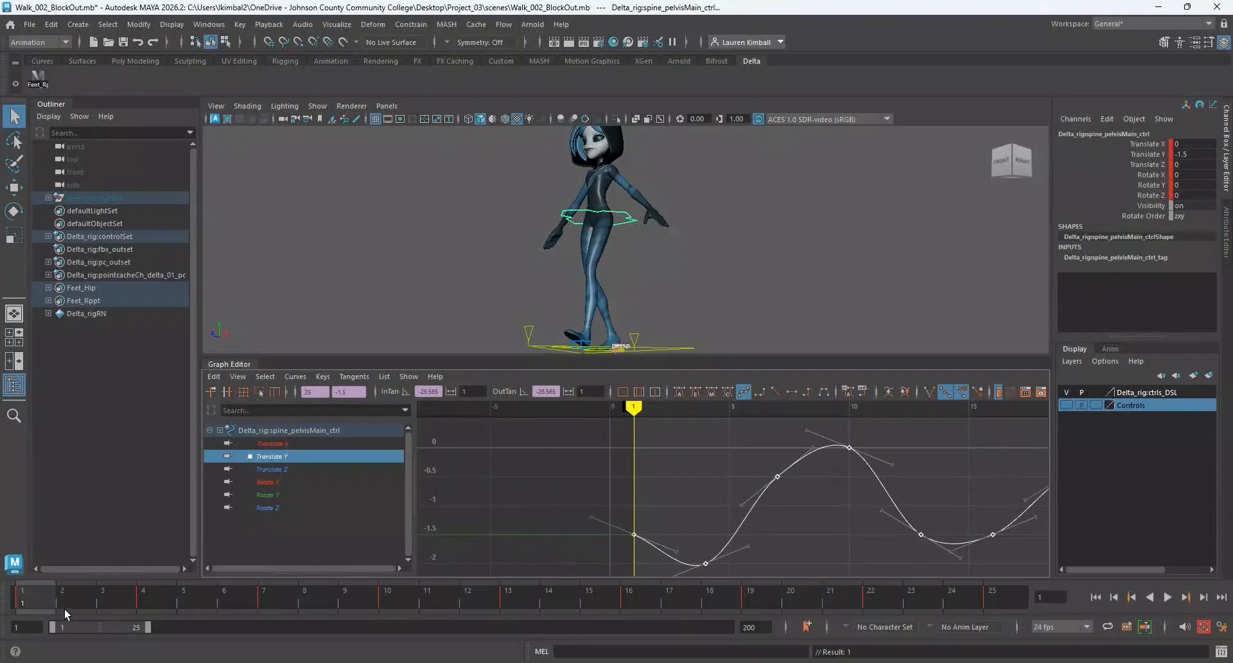
key("alt+v")
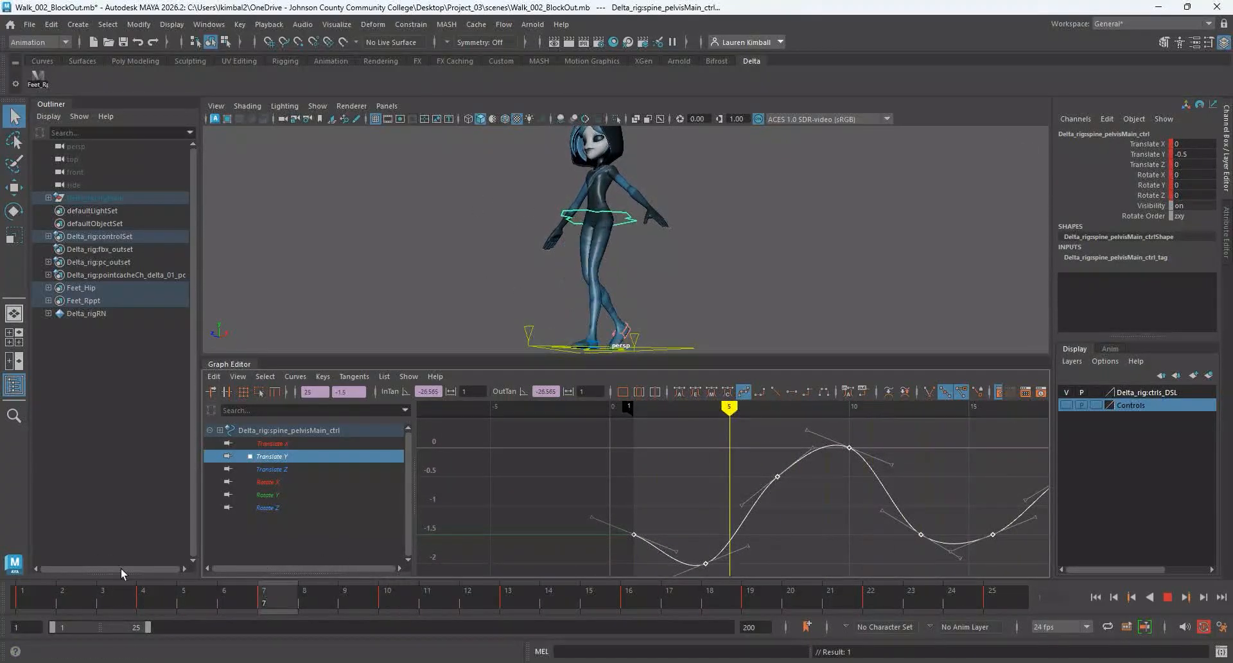
key("Escape")
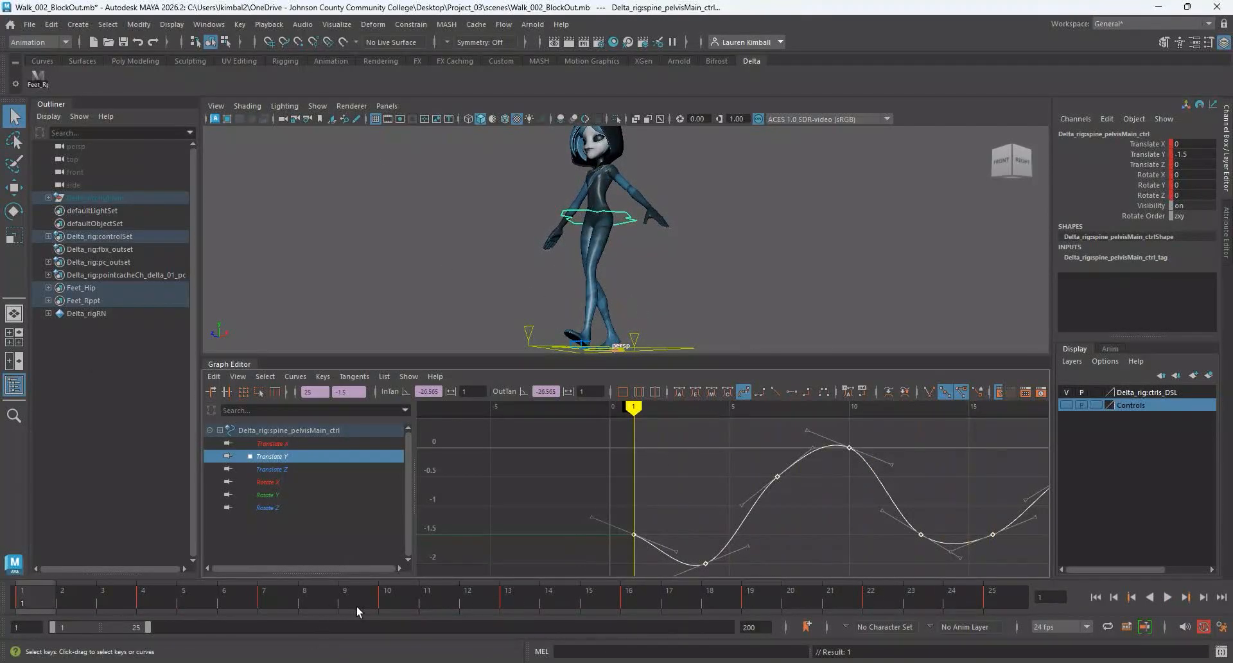
key("alt+v")
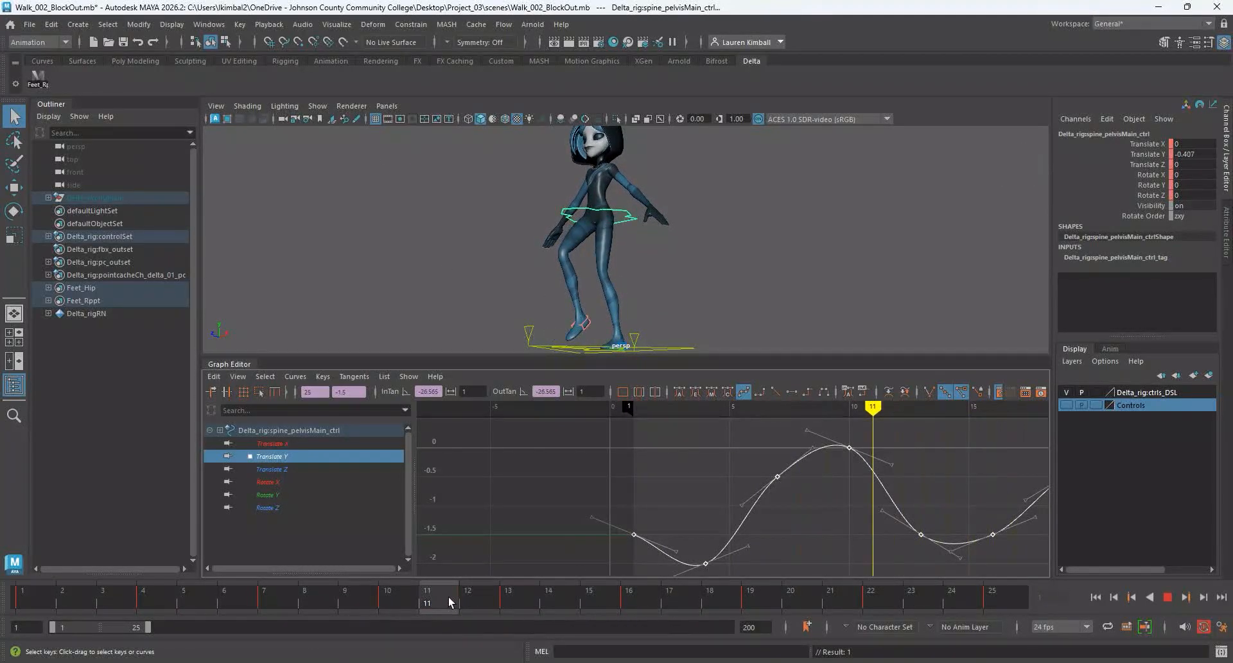
key("alt+v")
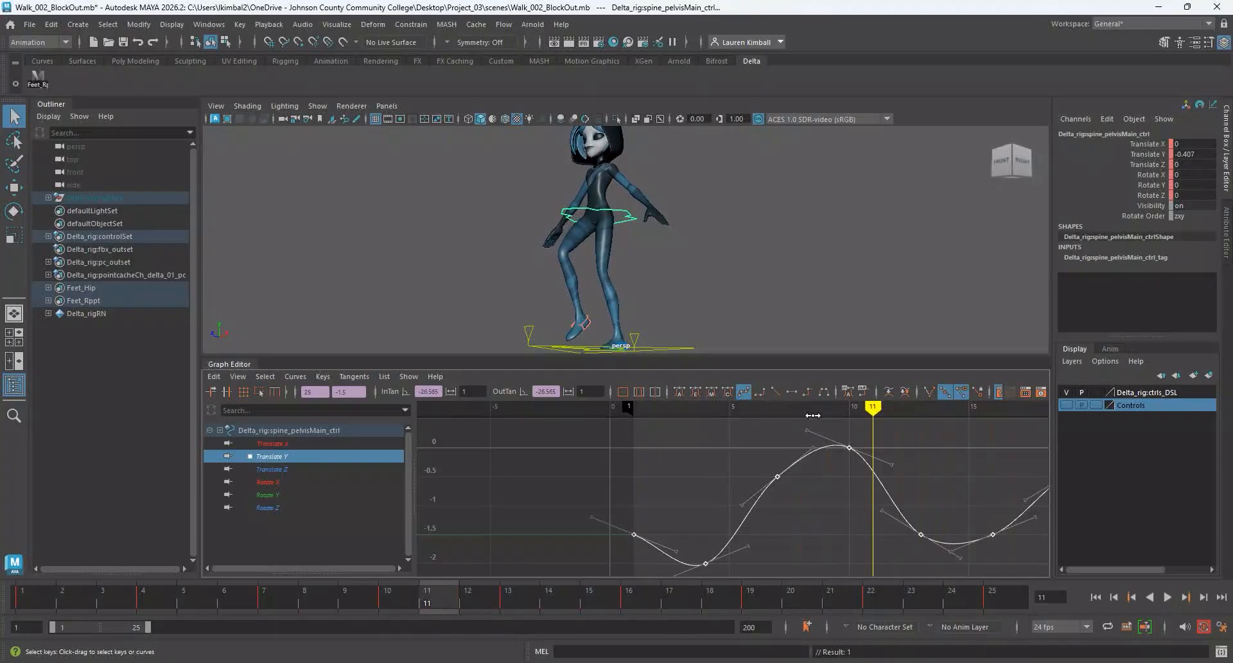
left_click(384, 605)
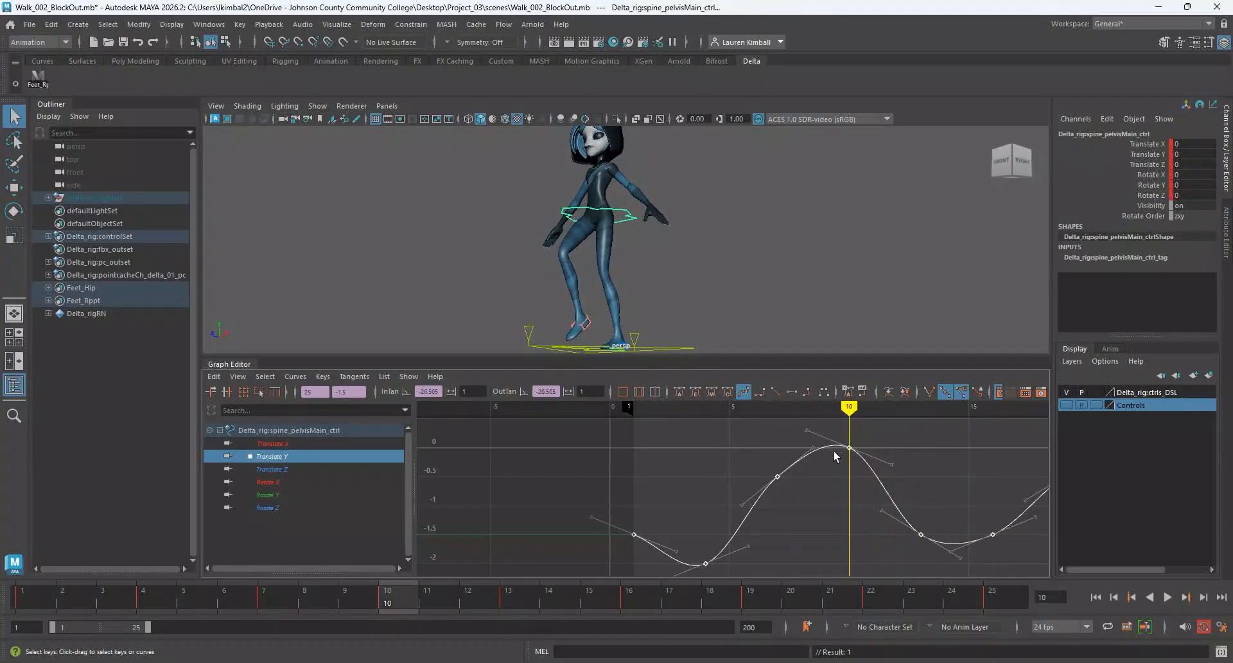
left_click(347, 606)
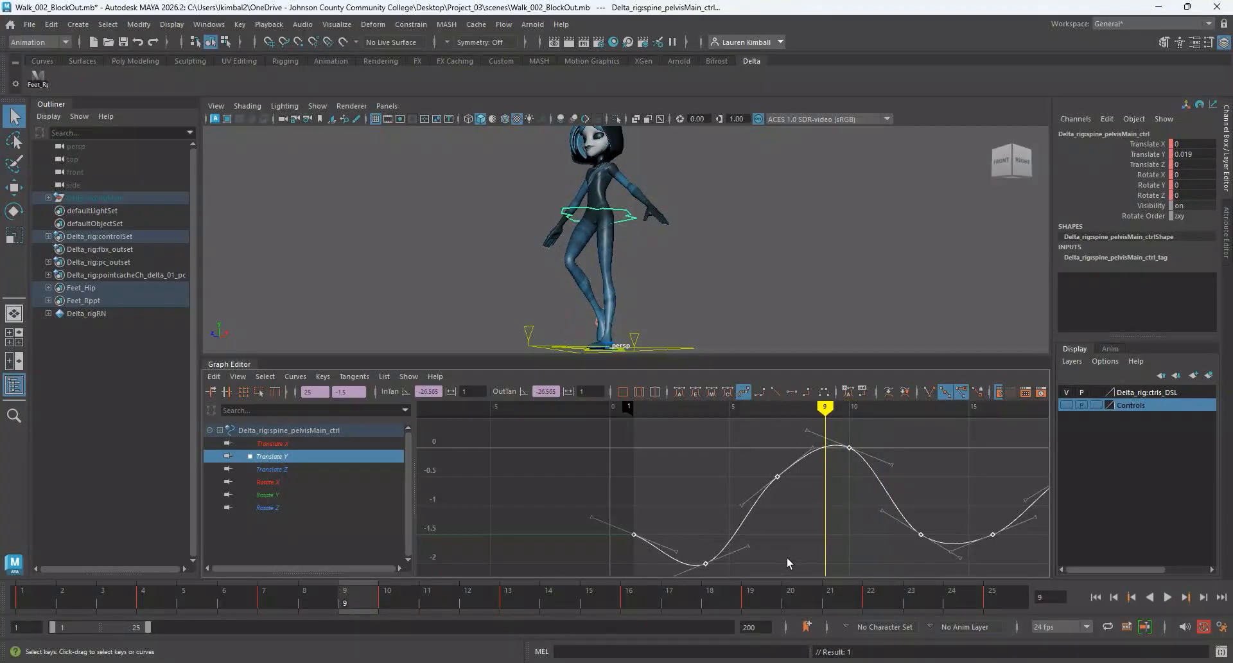
Examine the foot contact and the pelvis Translate Y curve around frames 9, 13 and 14, focusing on the dip between frames 13 and 16.
left_click_drag(751, 344, 607, 272, "alt")
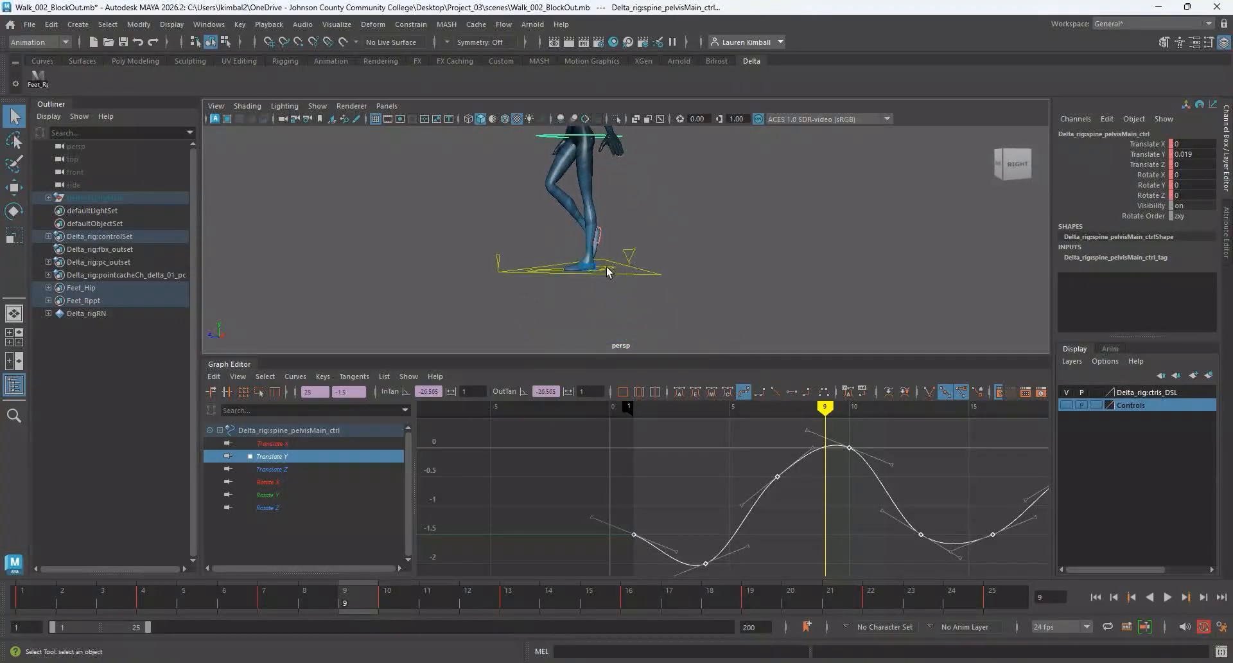
scroll(607, 272, "up", 8)
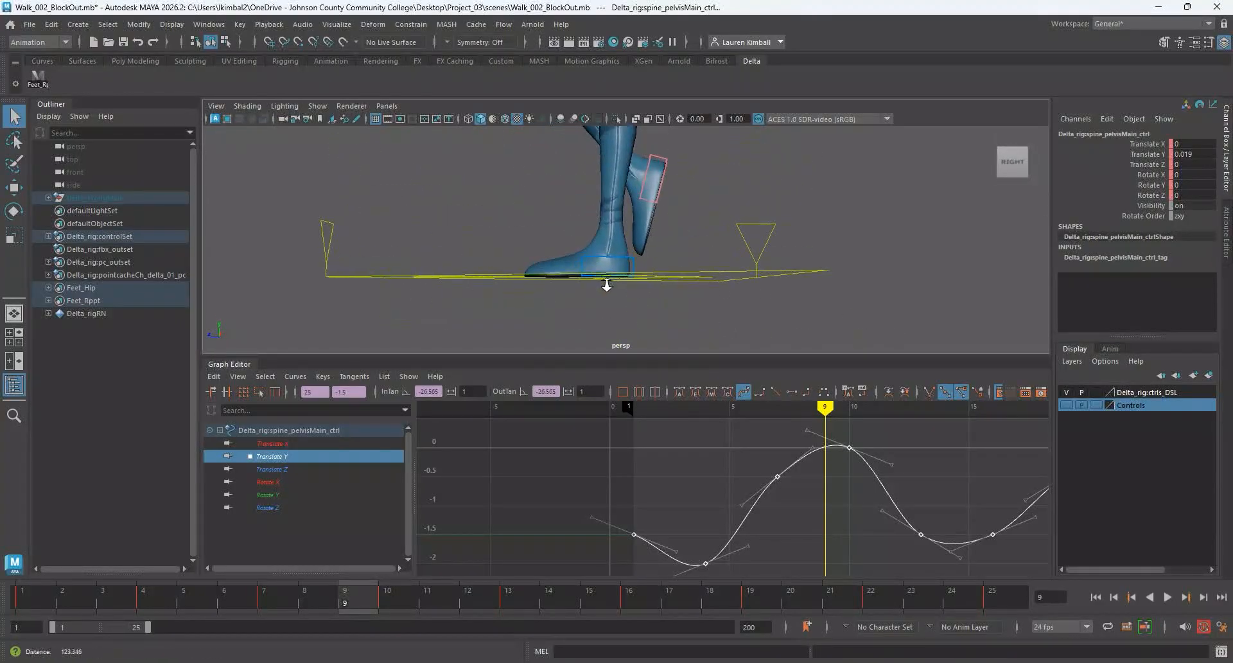
scroll(607, 285, "down", 6)
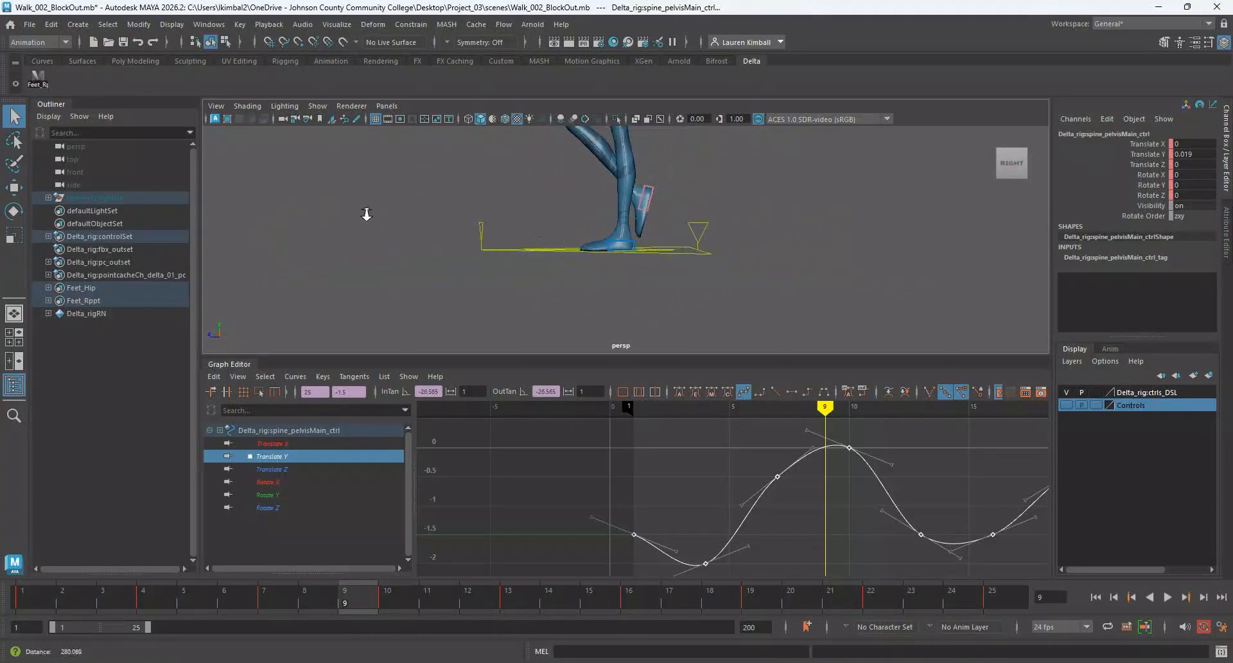
left_click_drag(674, 234, 756, 266, "alt")
middle_click_drag(936, 478, 728, 467, "alt")
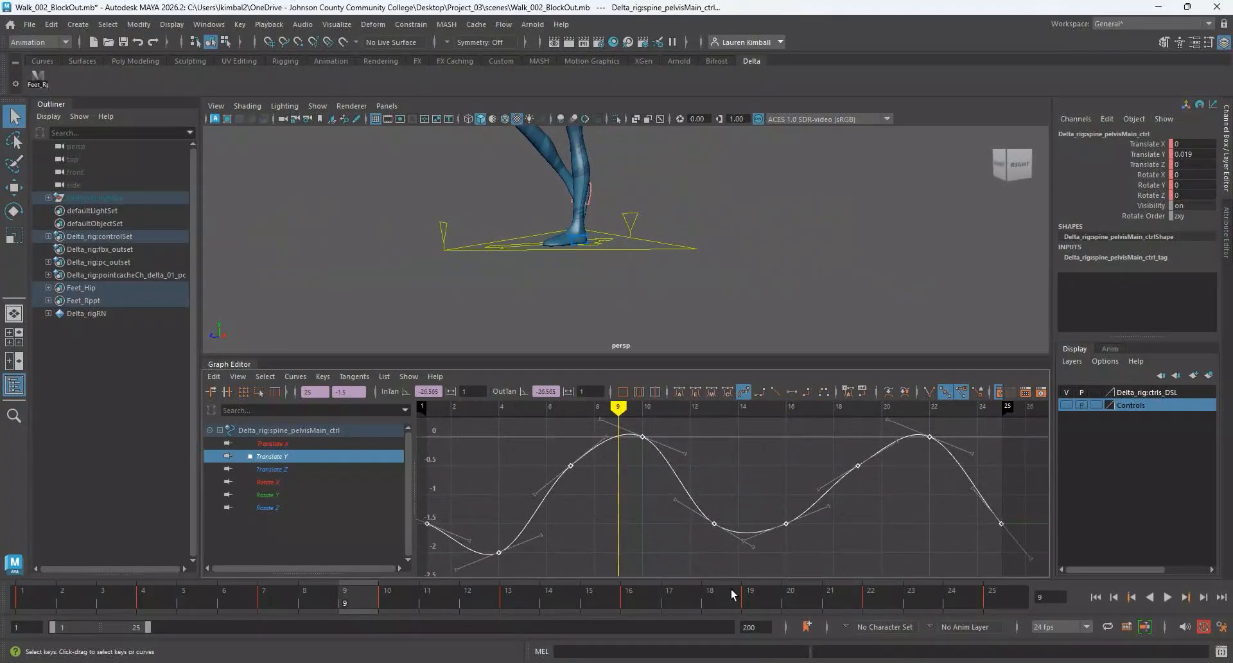
left_click_drag(571, 595, 521, 587)
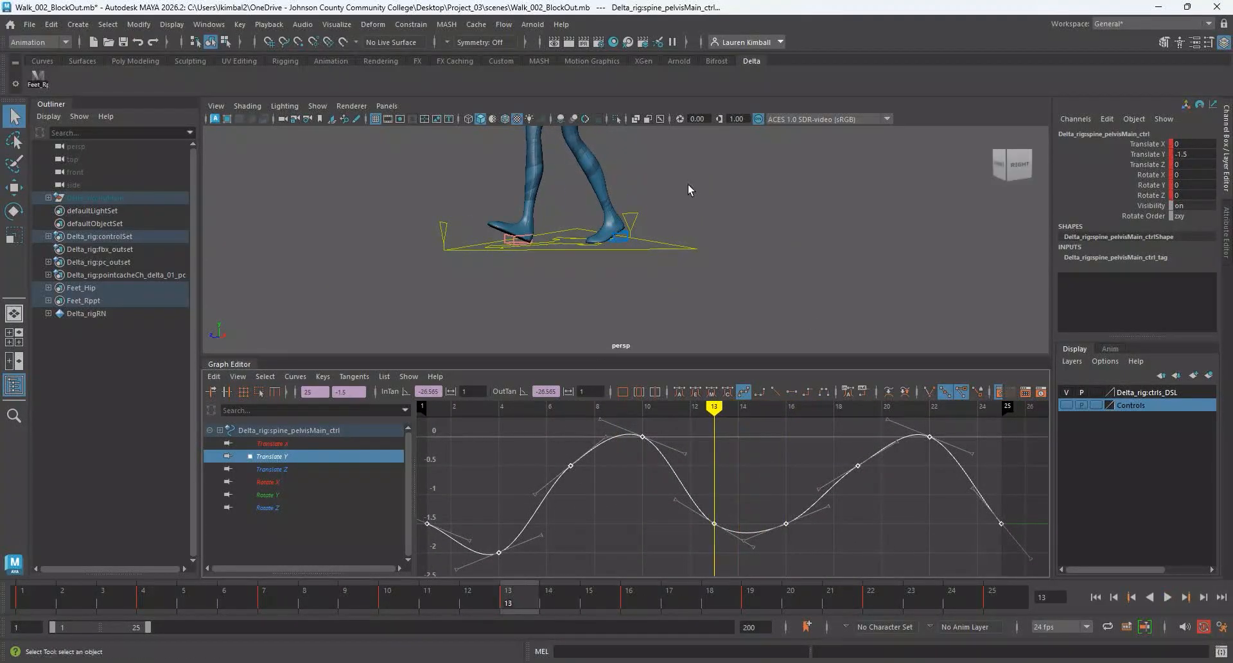
scroll(689, 183, "down", 2)
left_click_drag(690, 183, 700, 241, "alt")
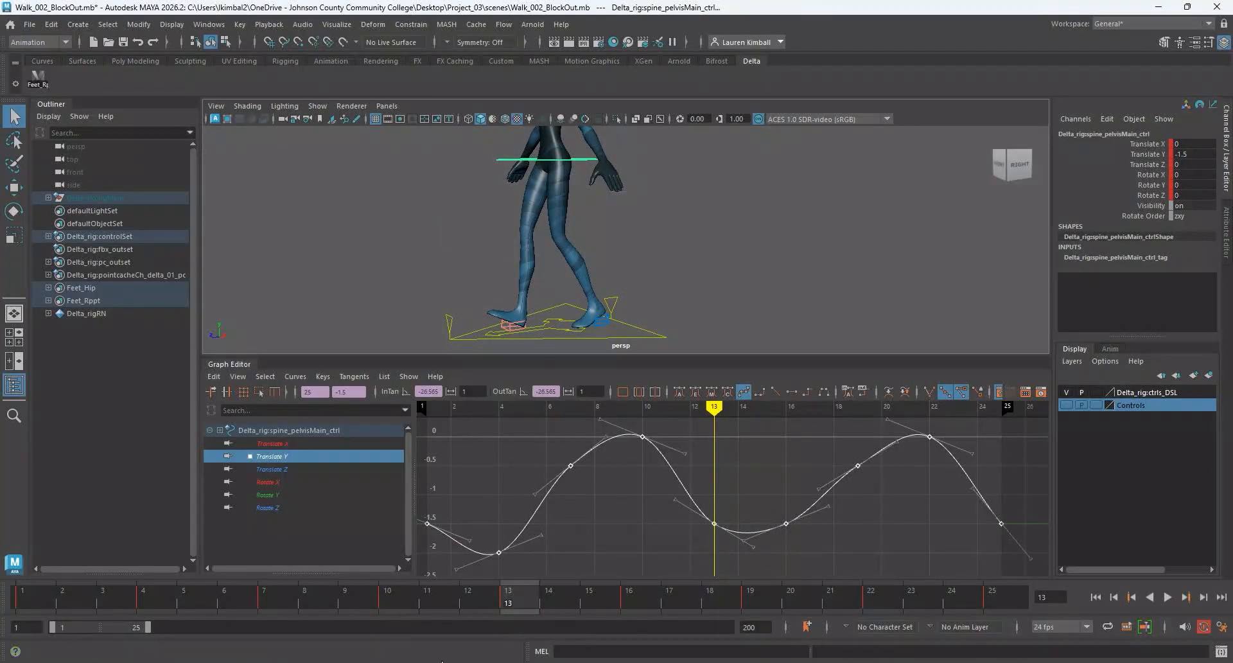
left_click_drag(514, 614, 550, 603)
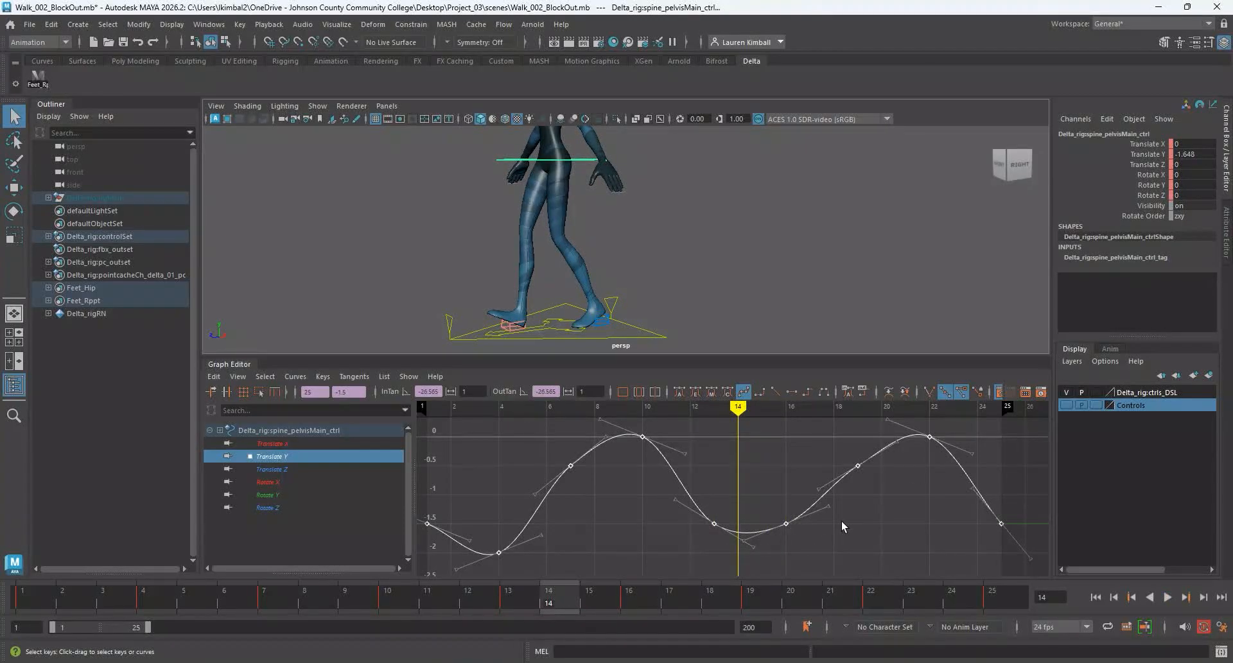
scroll(688, 537, "up", 5)
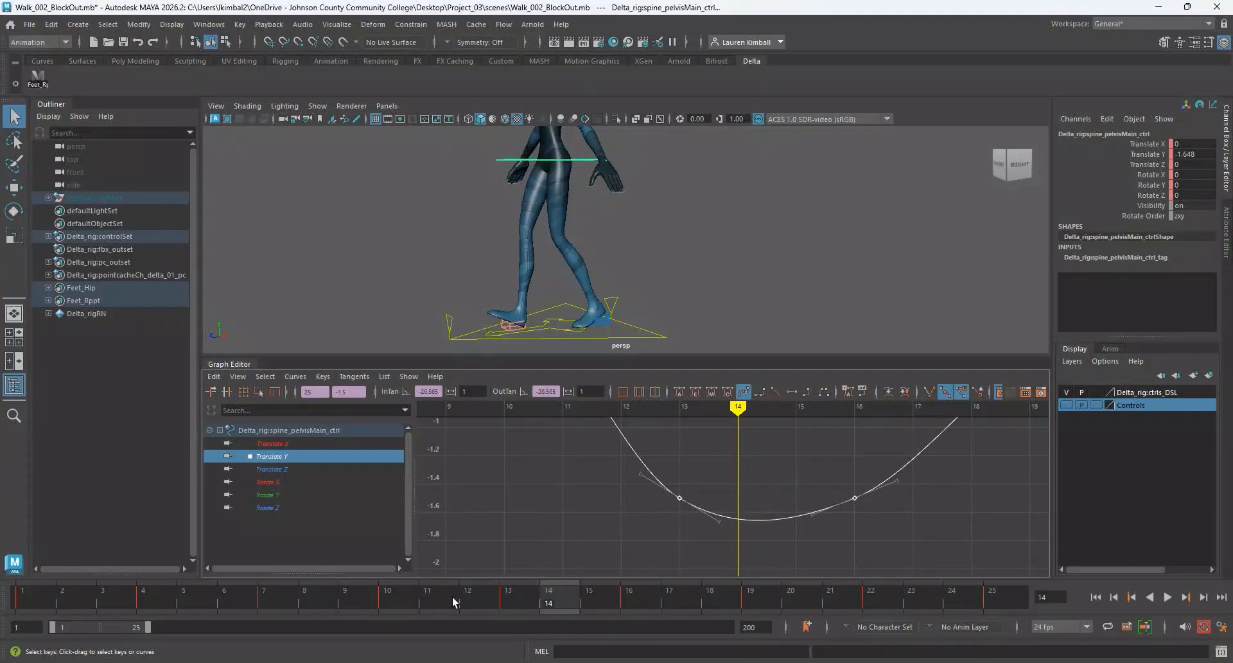
scroll(865, 515, "down", 3)
scroll(510, 517, "down", 4)
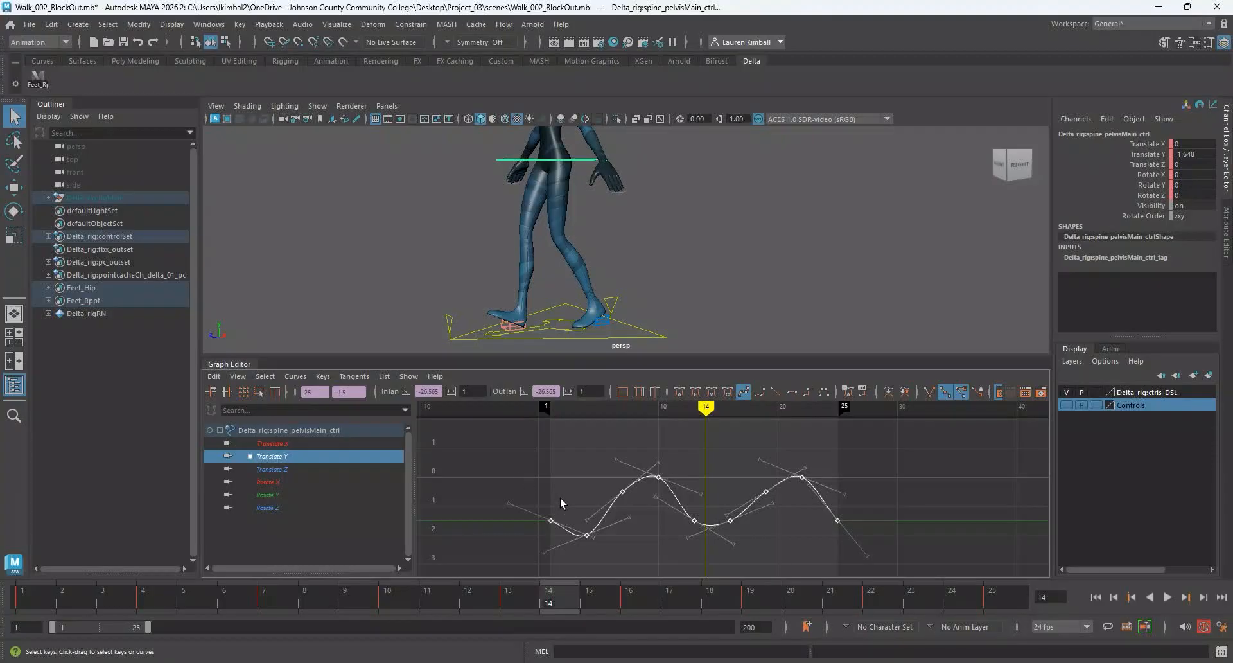
Try clamped tangents on the pelvis Translate Y keys, comparing them with auto tangents and inspecting the span between frames 13 and 16.
left_click(760, 393)
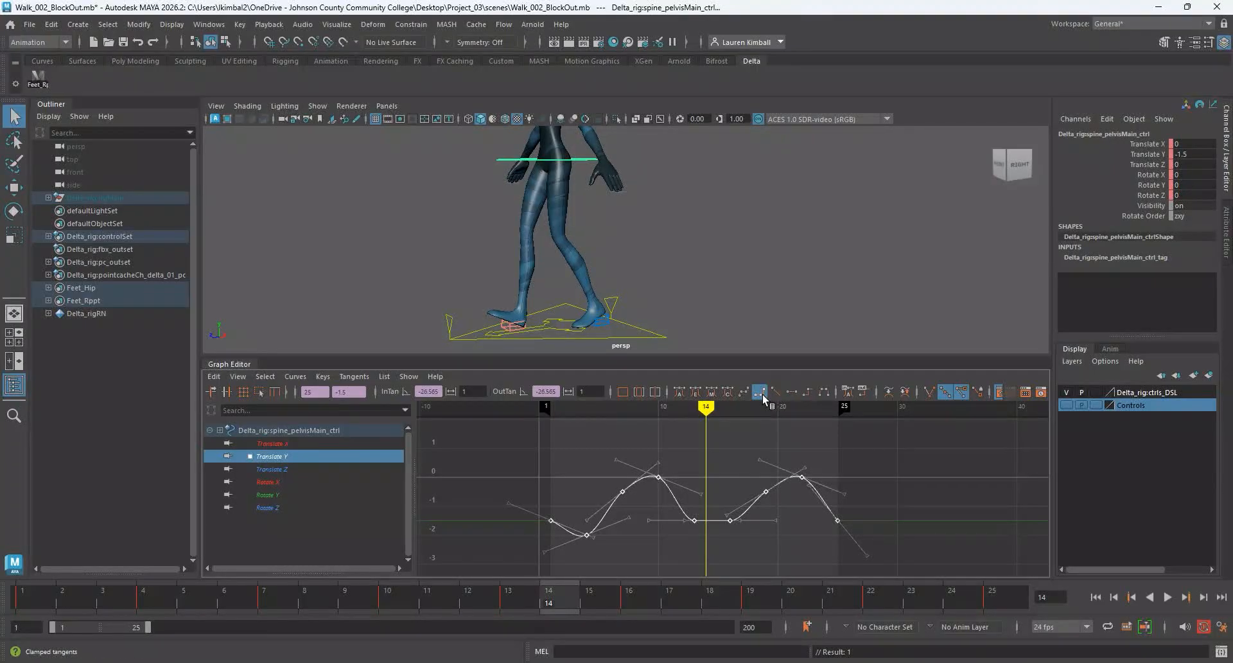
middle_click_drag(575, 462, 548, 455, "alt")
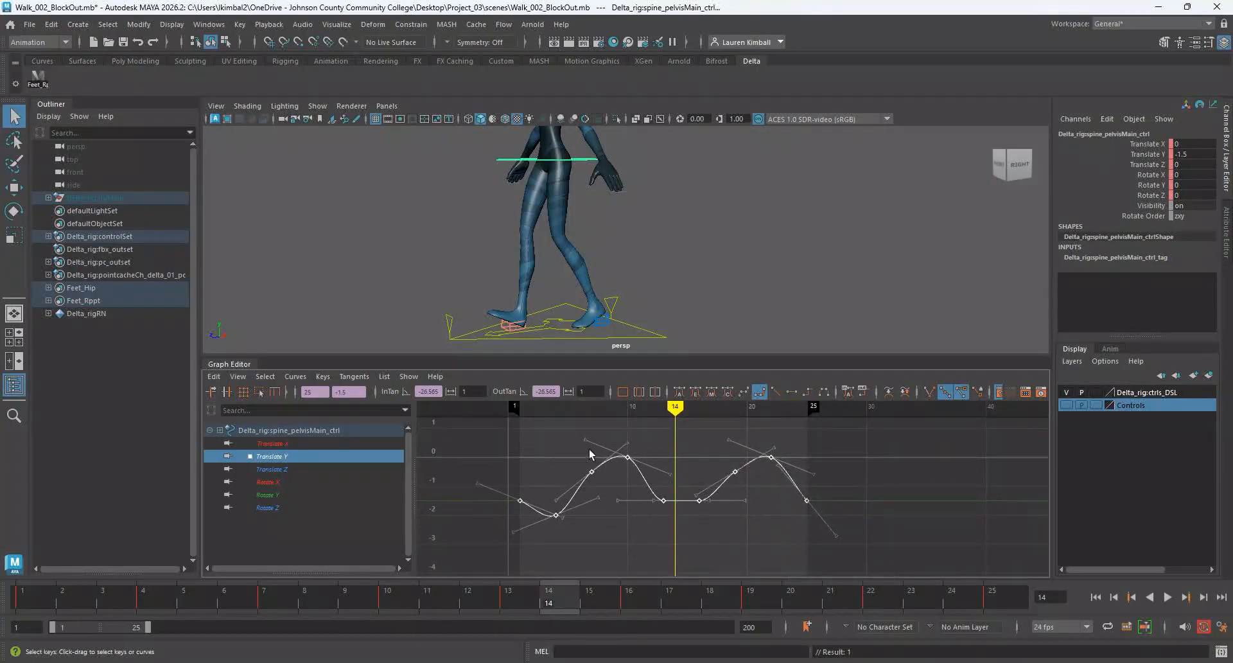
left_click(751, 397)
left_click(732, 395)
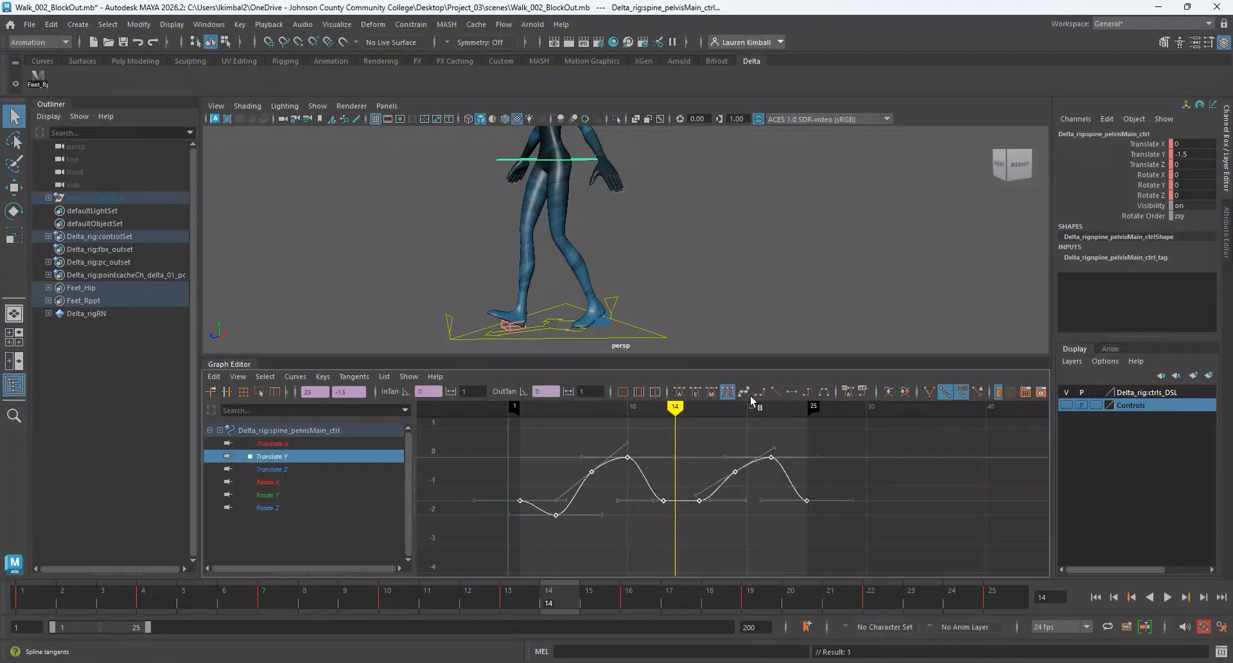
left_click(759, 391)
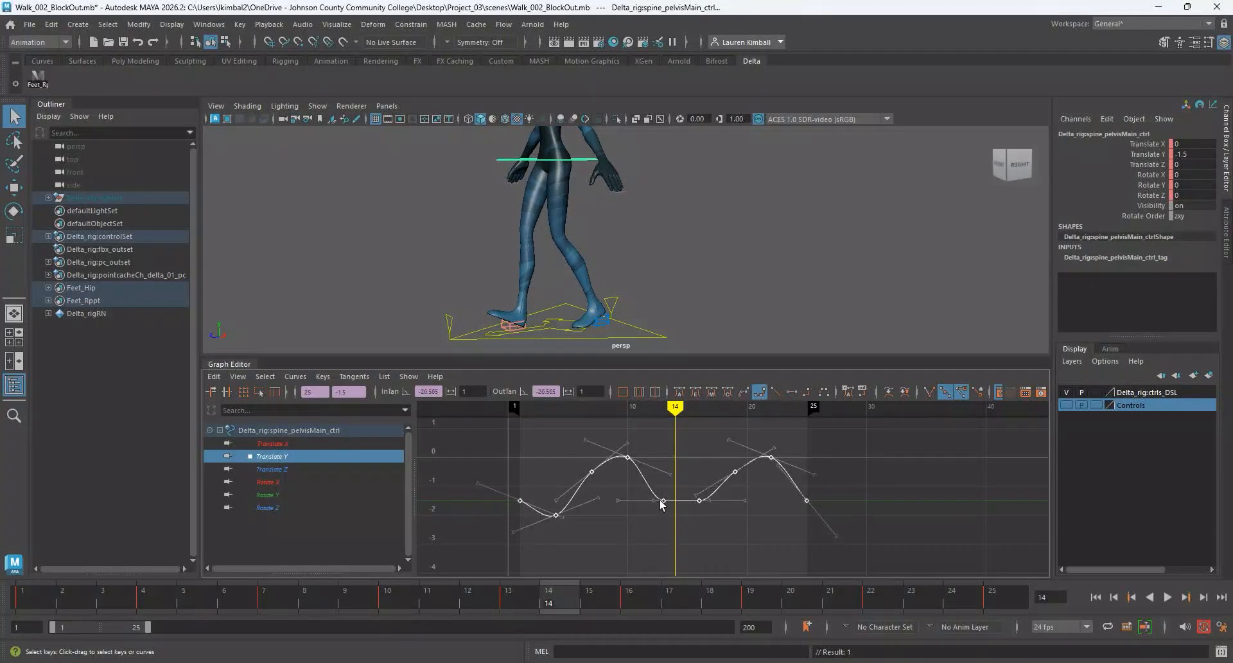
scroll(674, 502, "up", 8)
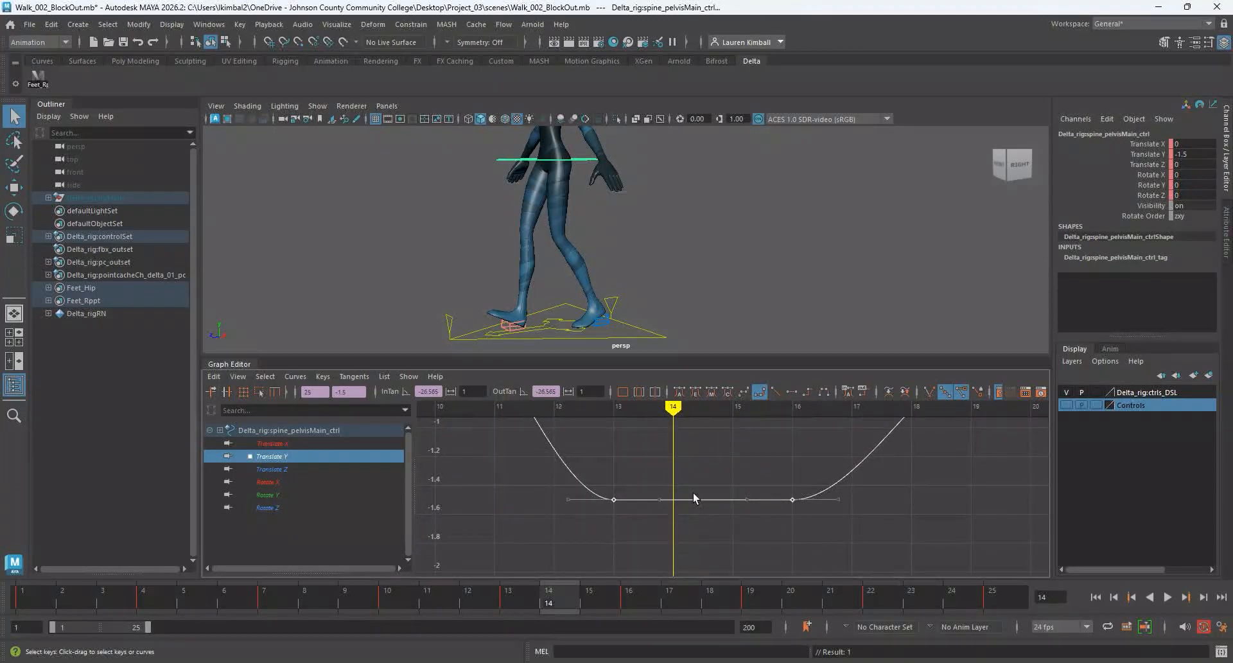
scroll(759, 538, "down", 10)
scroll(713, 547, "up", 6)
middle_click_drag(710, 482, 464, 413, "alt")
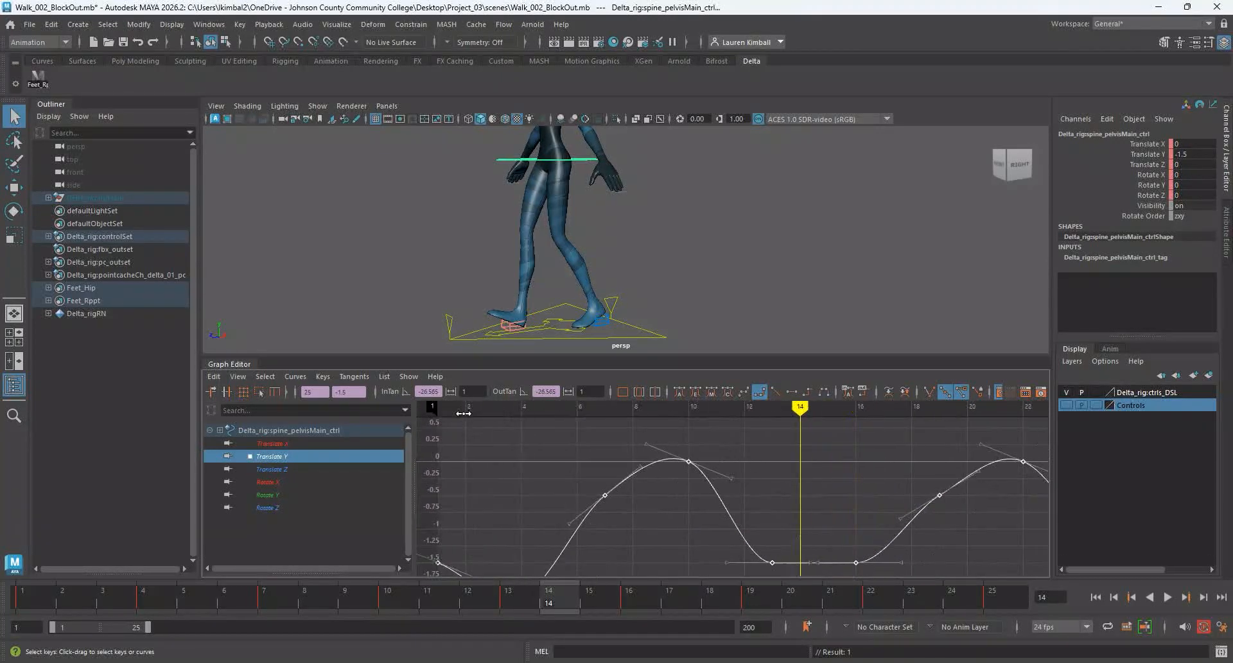
scroll(709, 482, "down", 5)
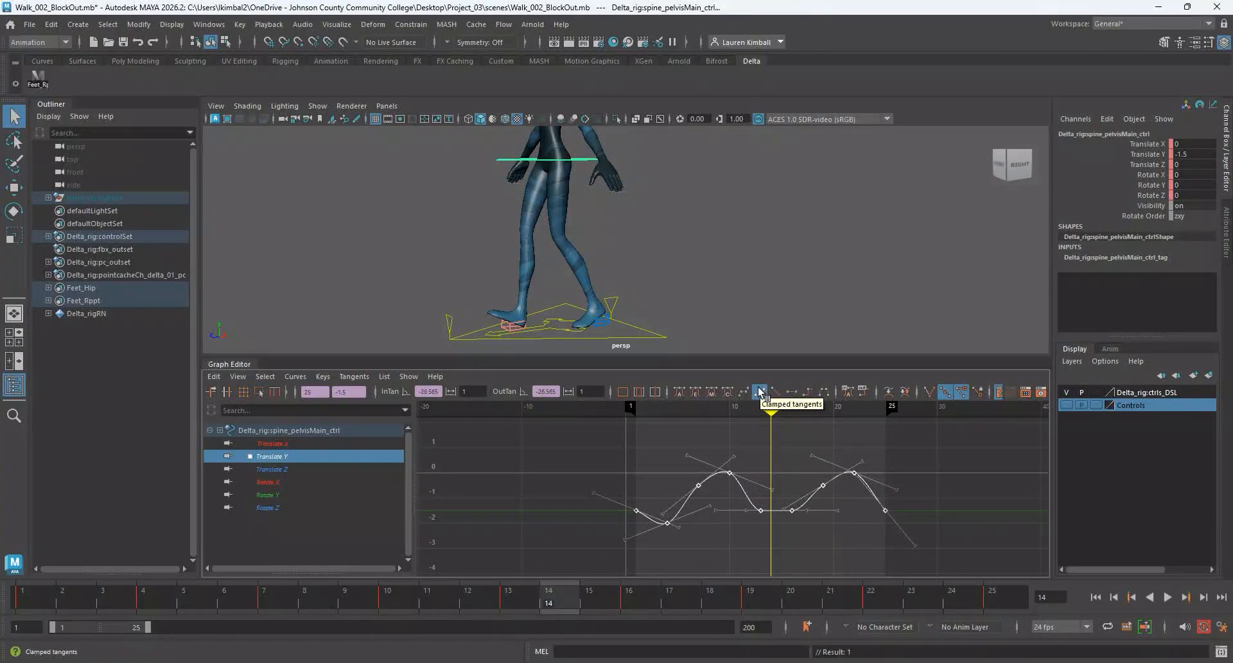
Try plateau tangents on the pelvis Translate Y curve and compare them with clamped and spline tangents.
left_click(824, 393)
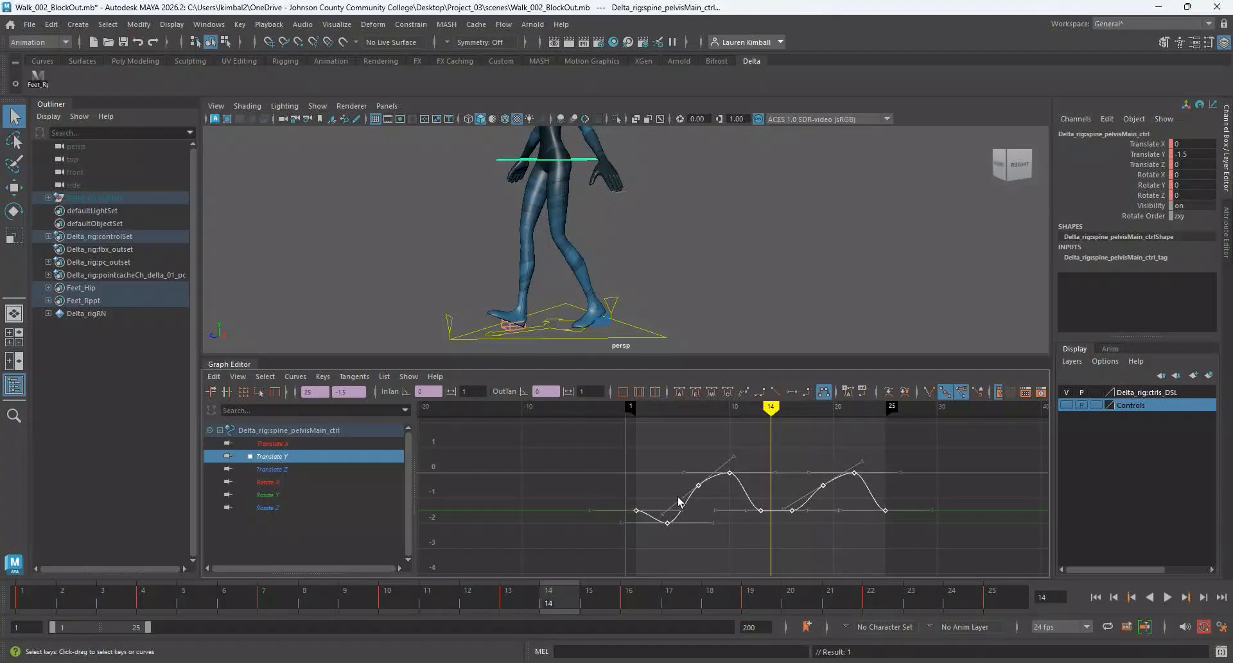
scroll(712, 470, "up", 4)
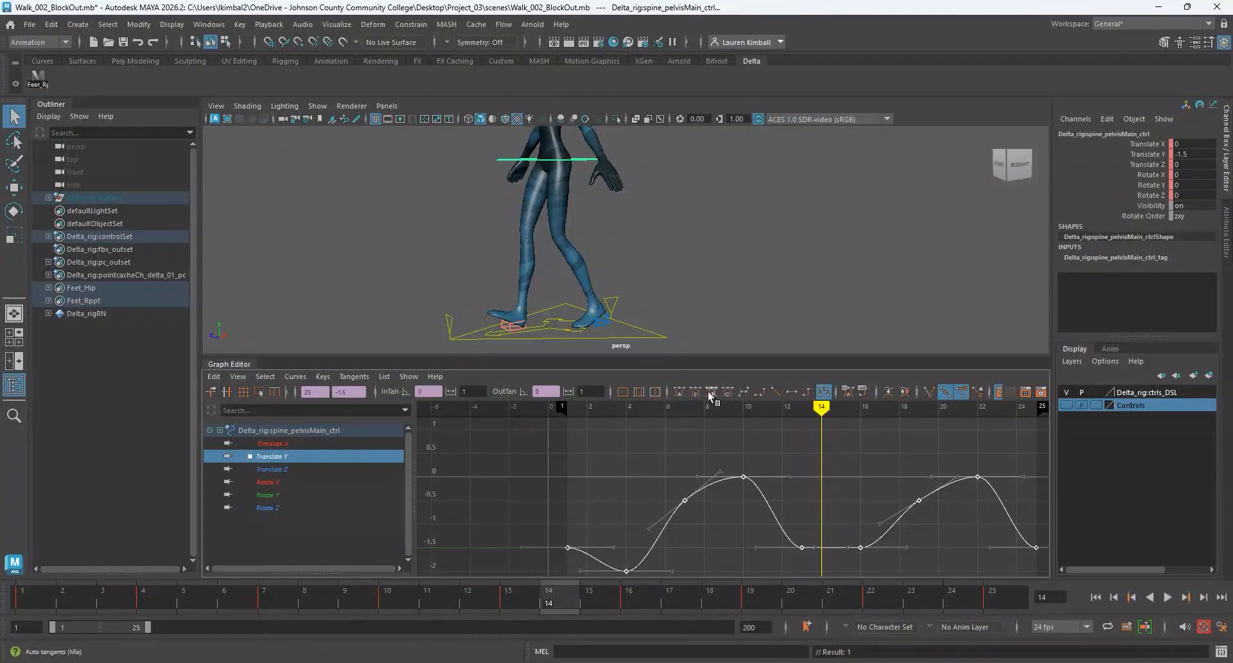
key("f")
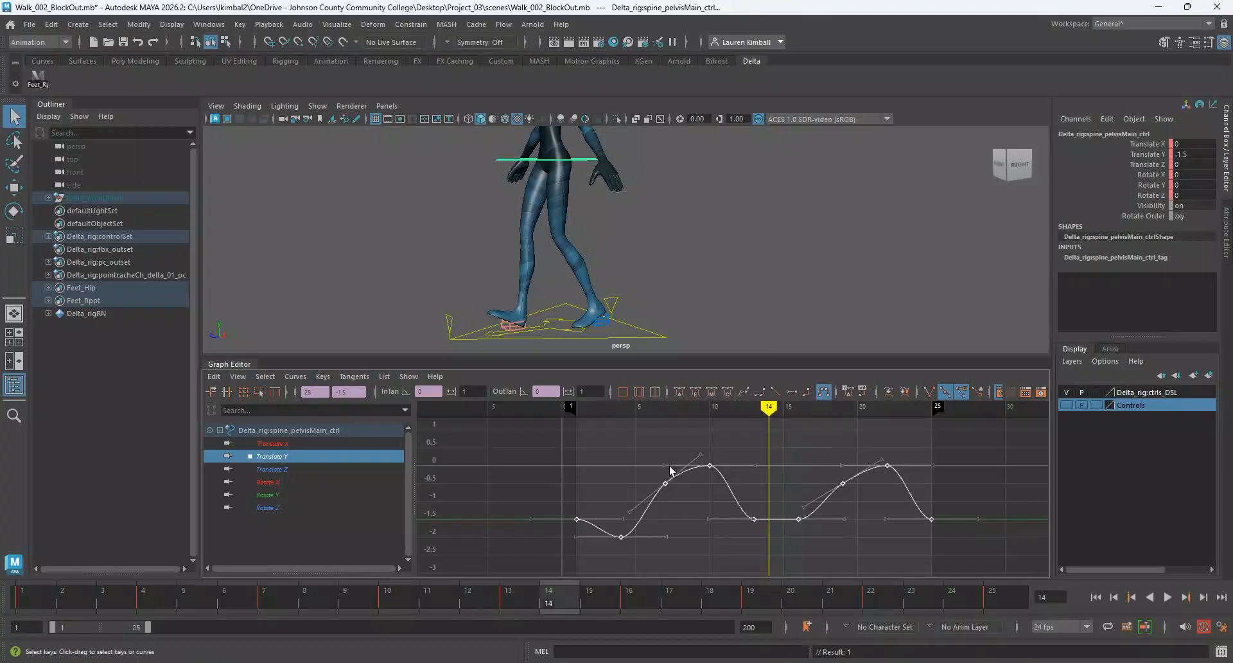
left_click(759, 391)
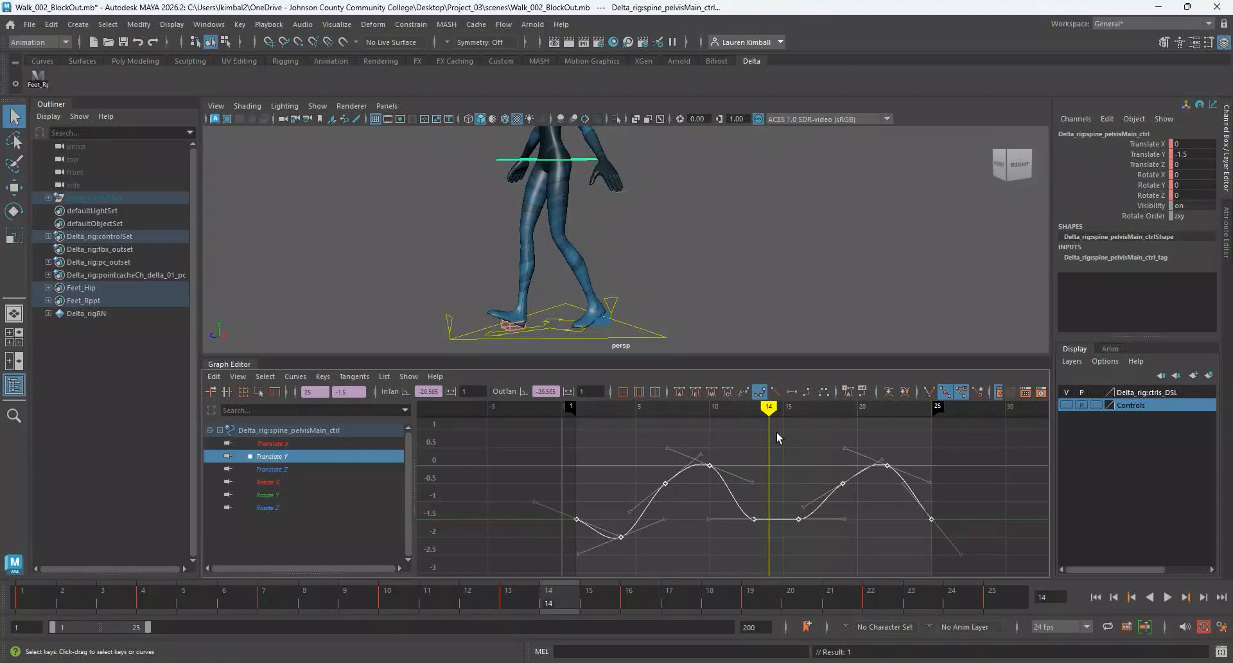
left_click(743, 392)
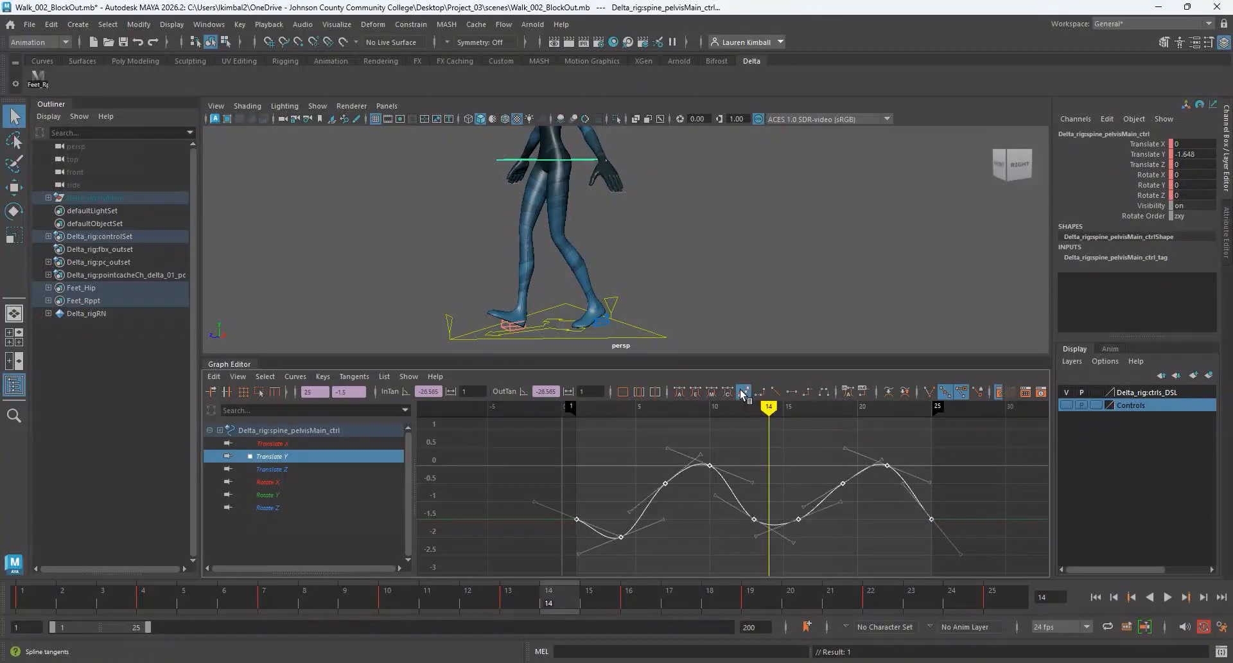
Apply auto tangents to the pelvis Translate Y curve and to all keys of the pelvis and both foot controls.
left_click(679, 391)
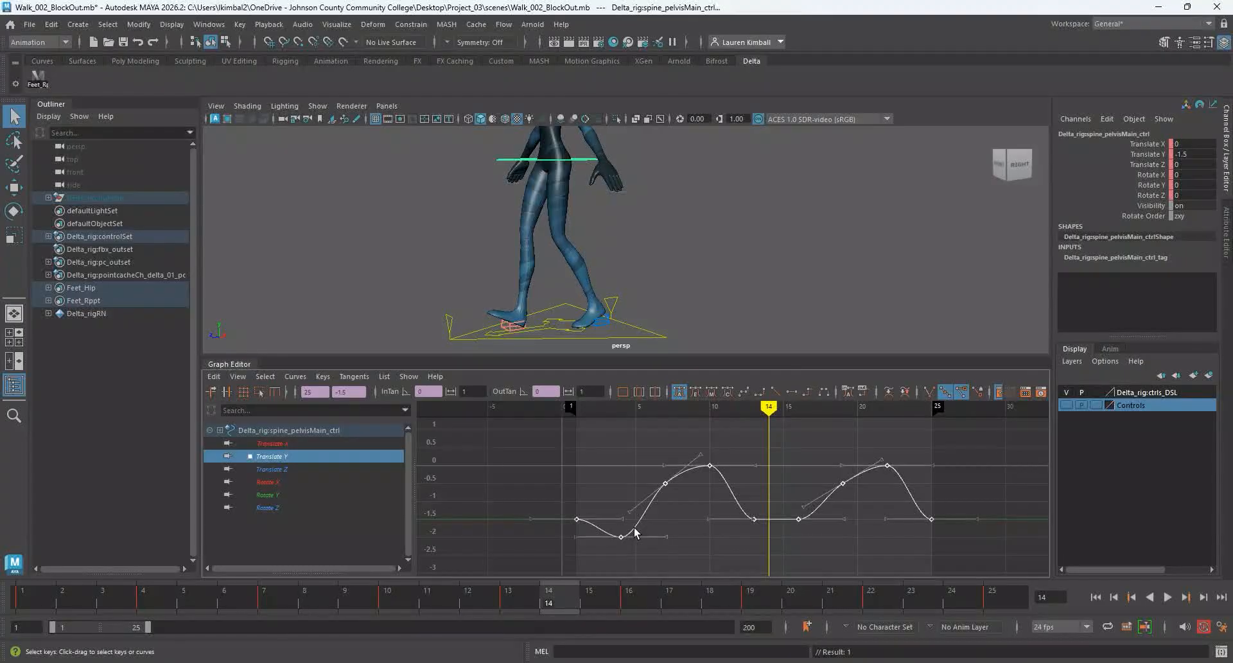
scroll(635, 532, "down", 3)
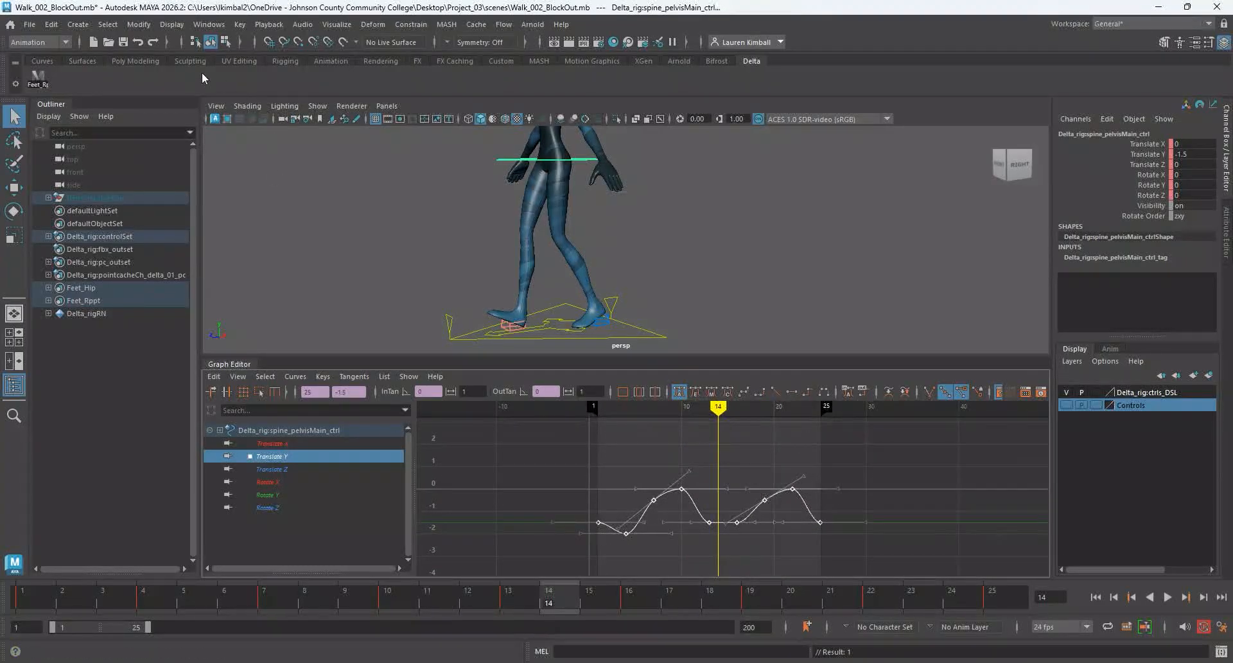
left_click(37, 78)
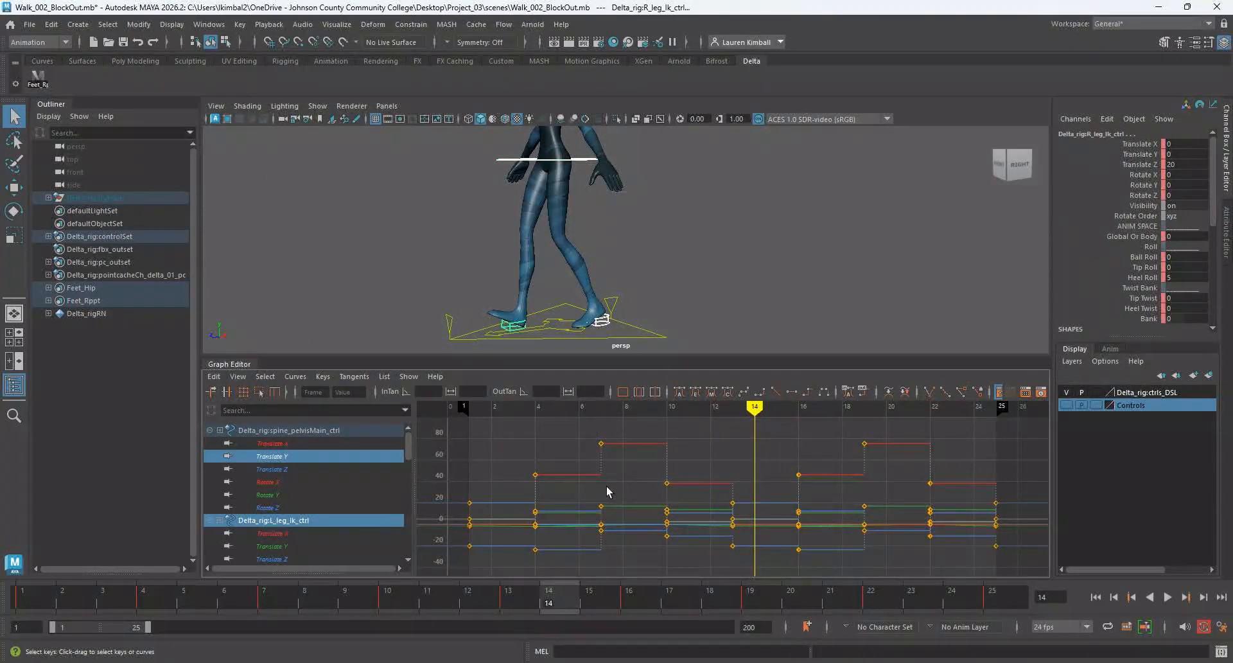
scroll(607, 482, "down", 5)
left_click_drag(502, 425, 798, 537)
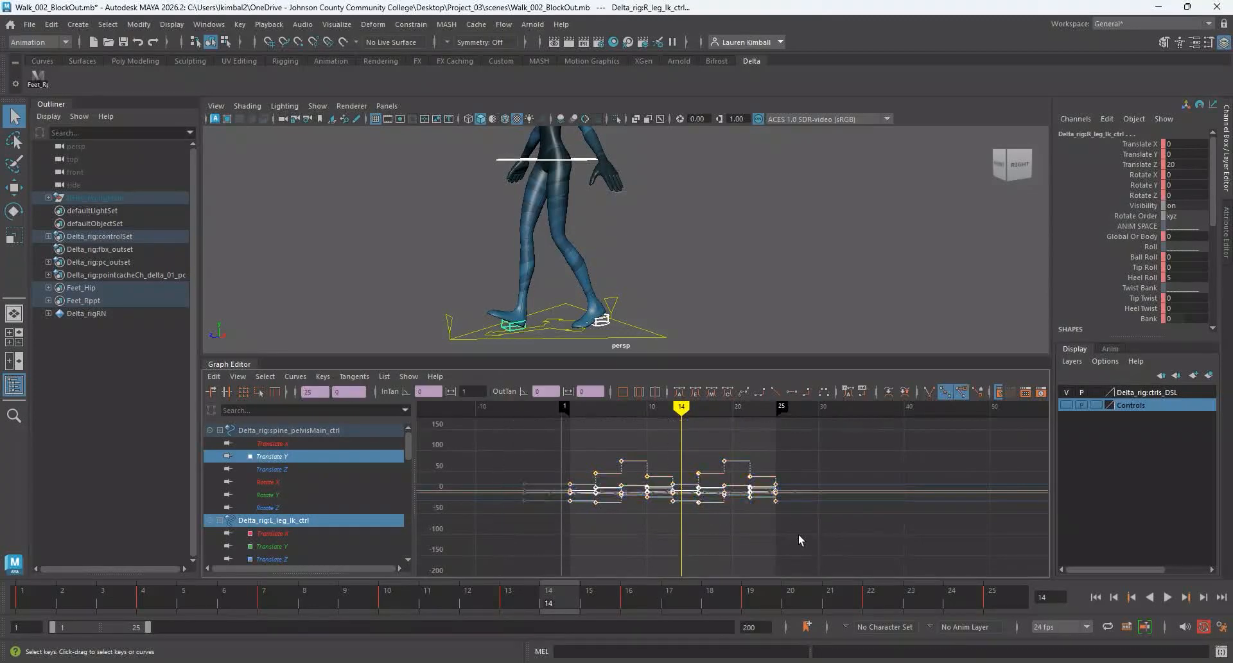
left_click(678, 391)
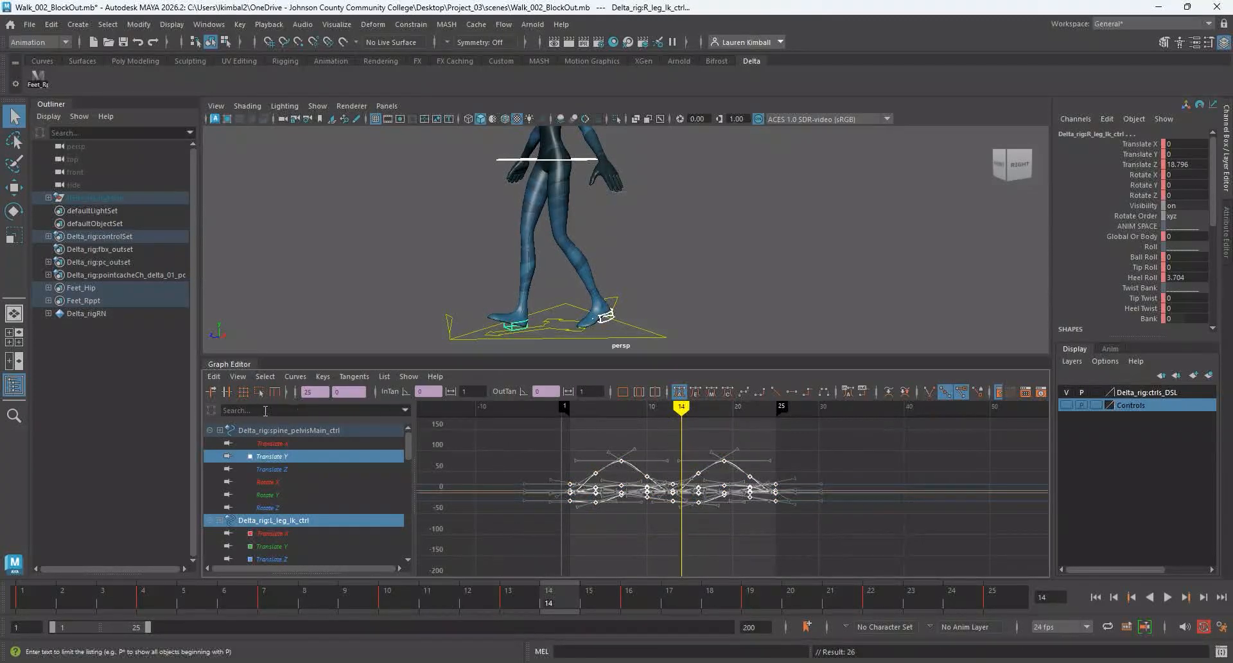
Collapse the Graph Editor, deselect the controls, and play the smoothed walk cycle from a front three-quarter view.
double_click(225, 364)
left_click(323, 361)
left_click_drag(324, 362, 478, 385, "alt")
left_click(1167, 596)
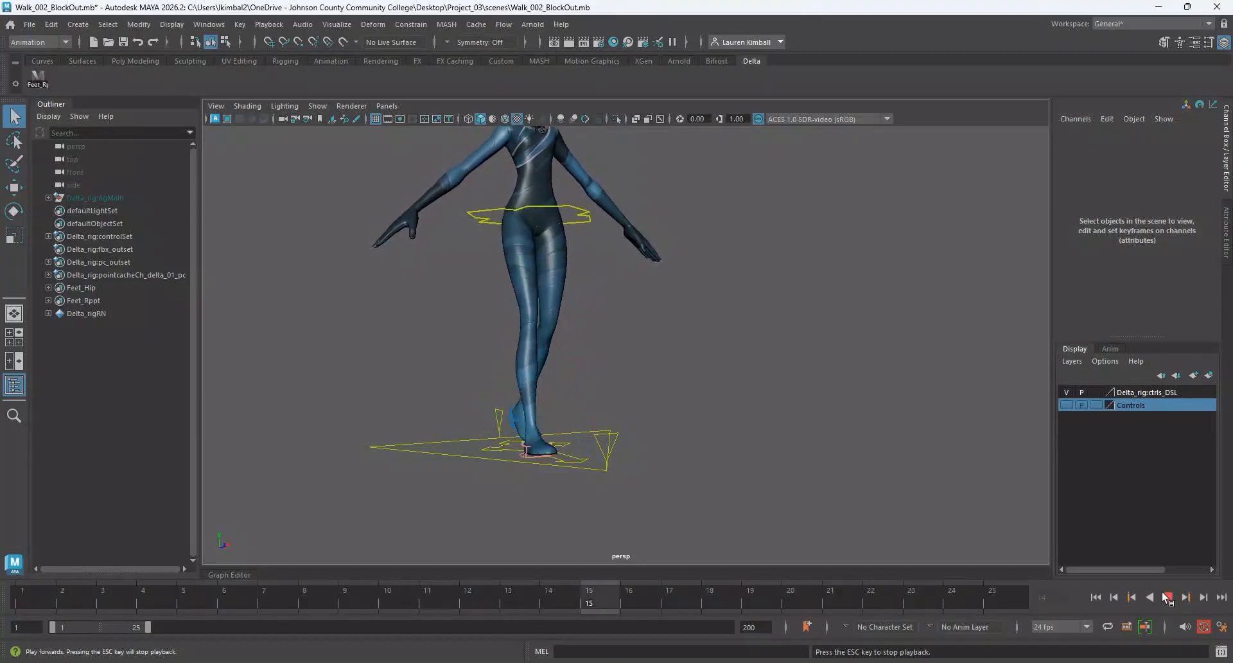
key("Escape")
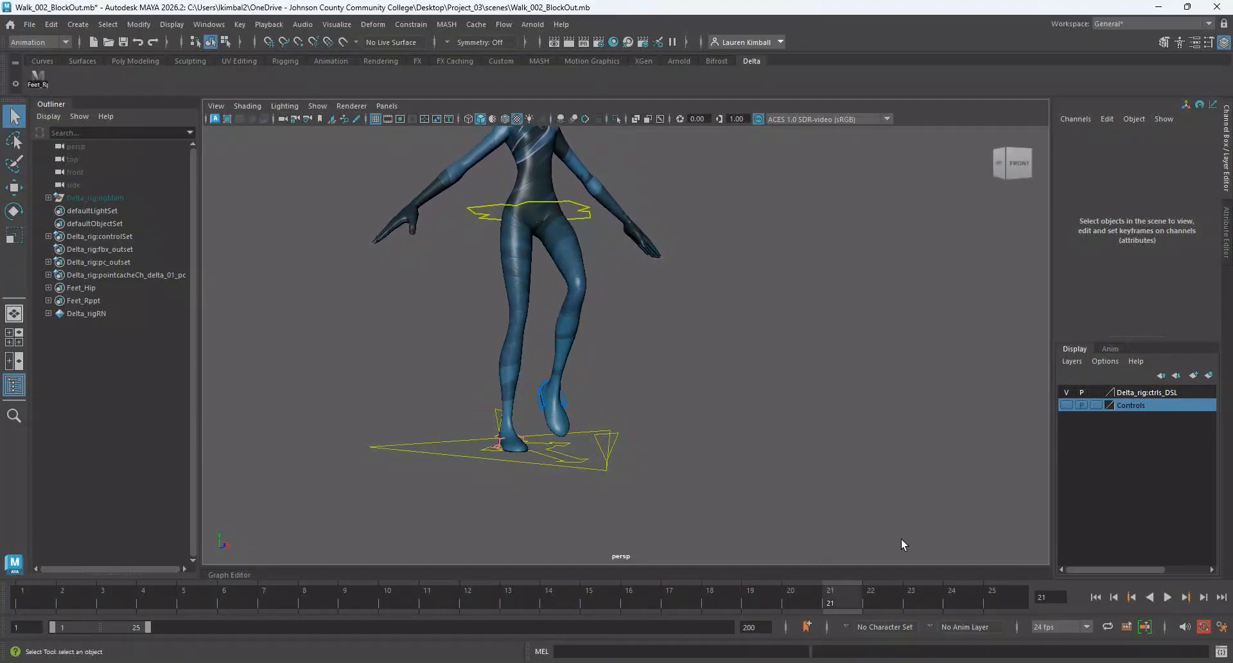
Compare the poses at frames 25 and 1, and play the walk cycle to check how it loops.
left_click(1009, 593)
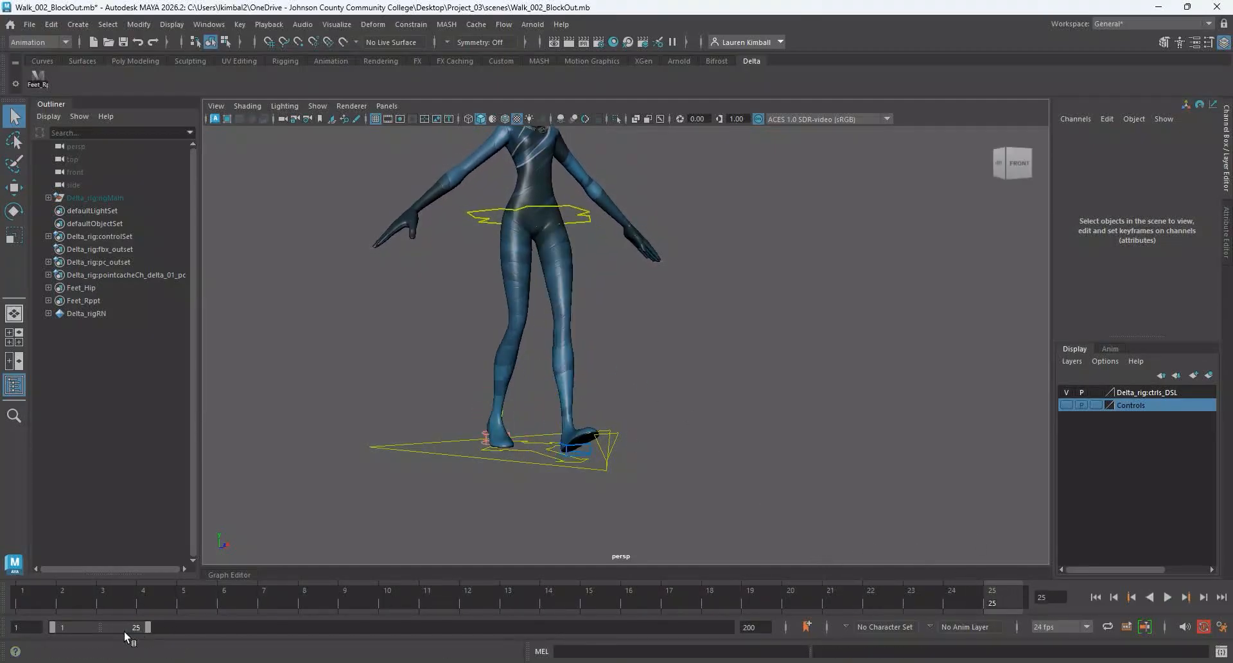
left_click(17, 606)
left_click(1004, 602)
key("alt+v")
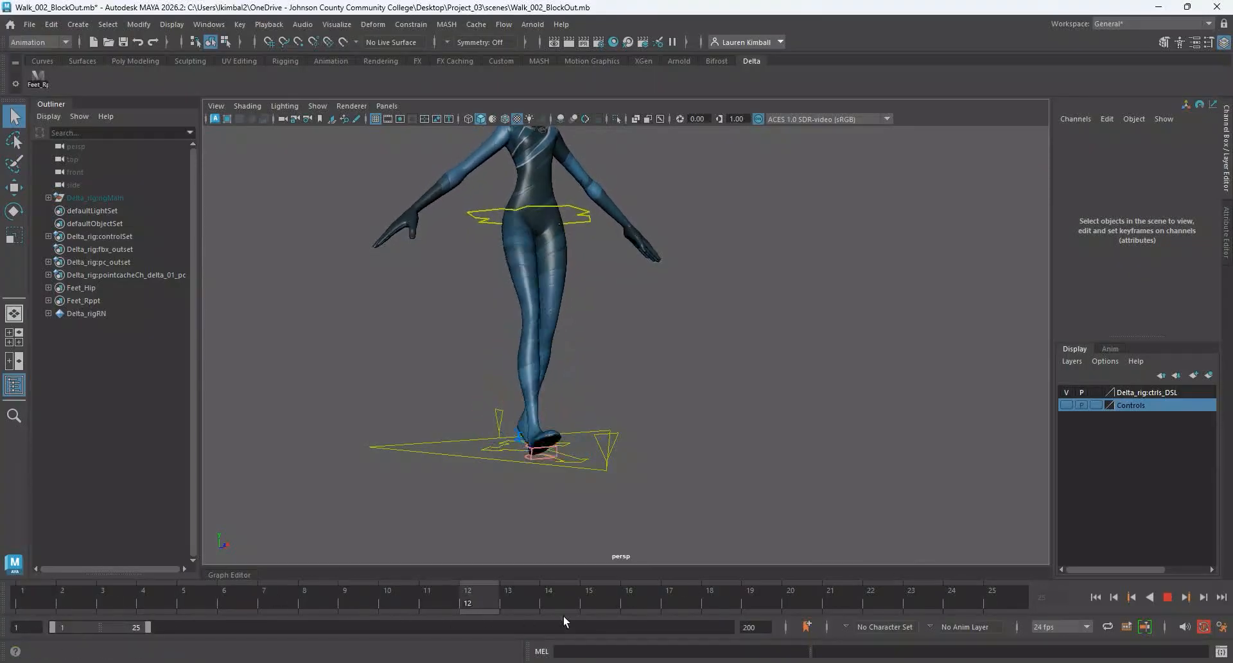
key("alt+v")
left_click(994, 603)
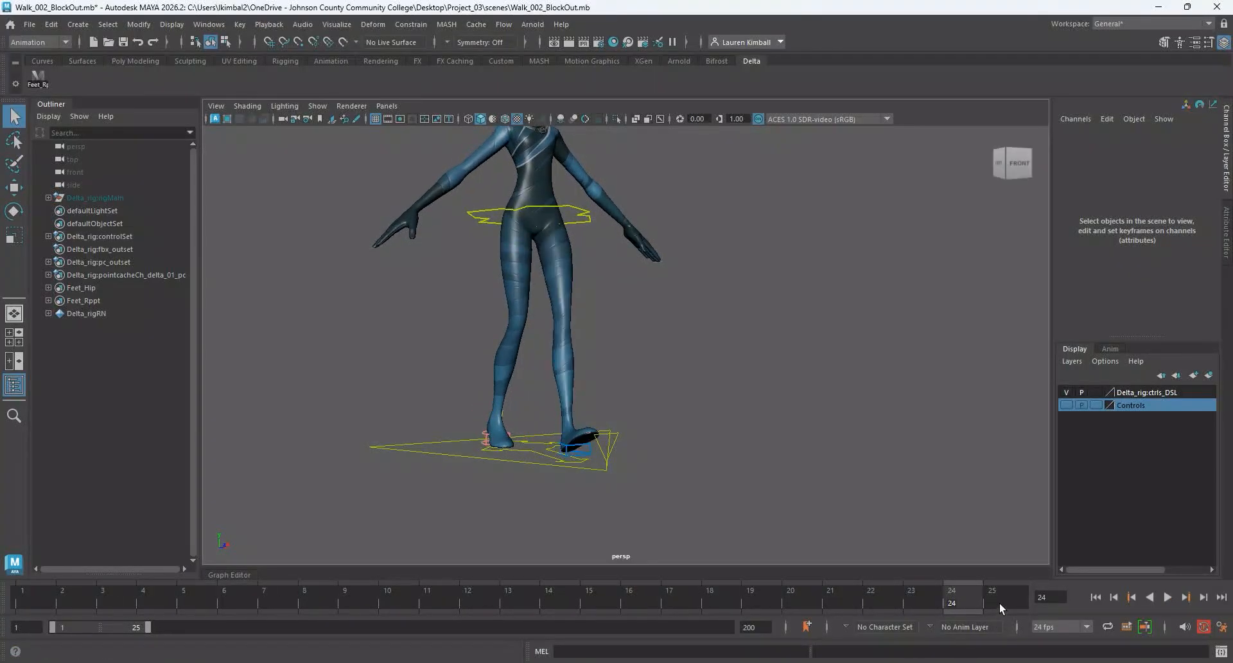
Set the playback range to end at frame 24 and play the looping walk cycle from the front and three-quarter views.
double_click(137, 627)
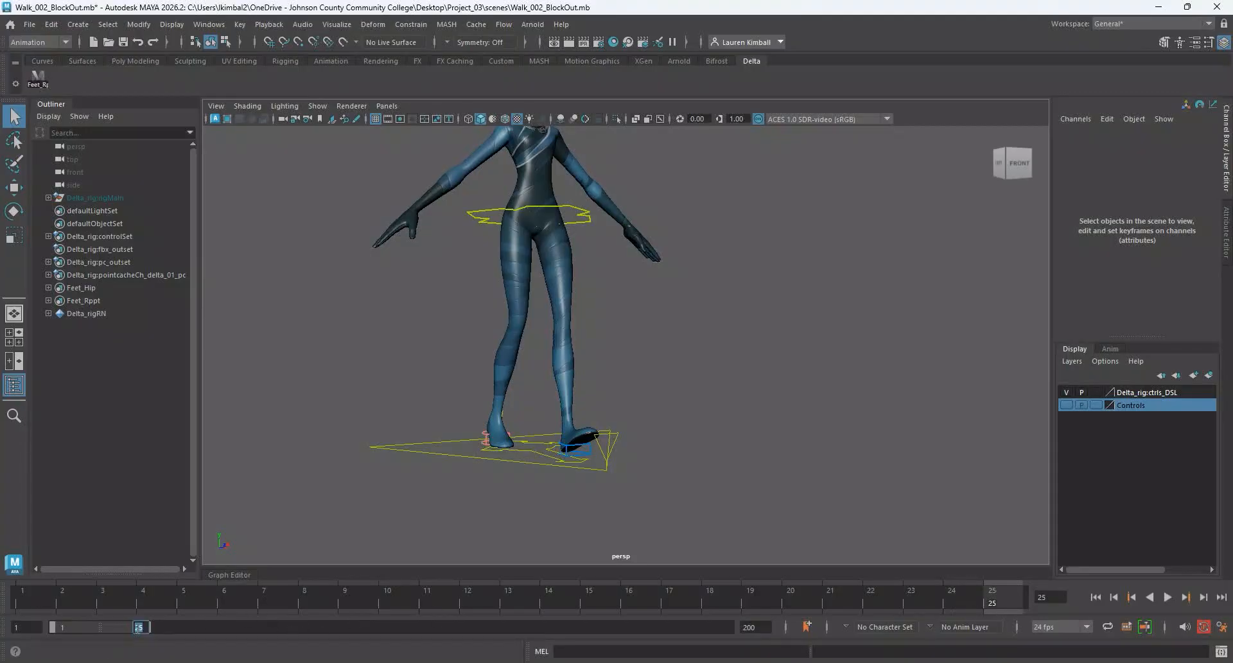
type("24")
key("Return")
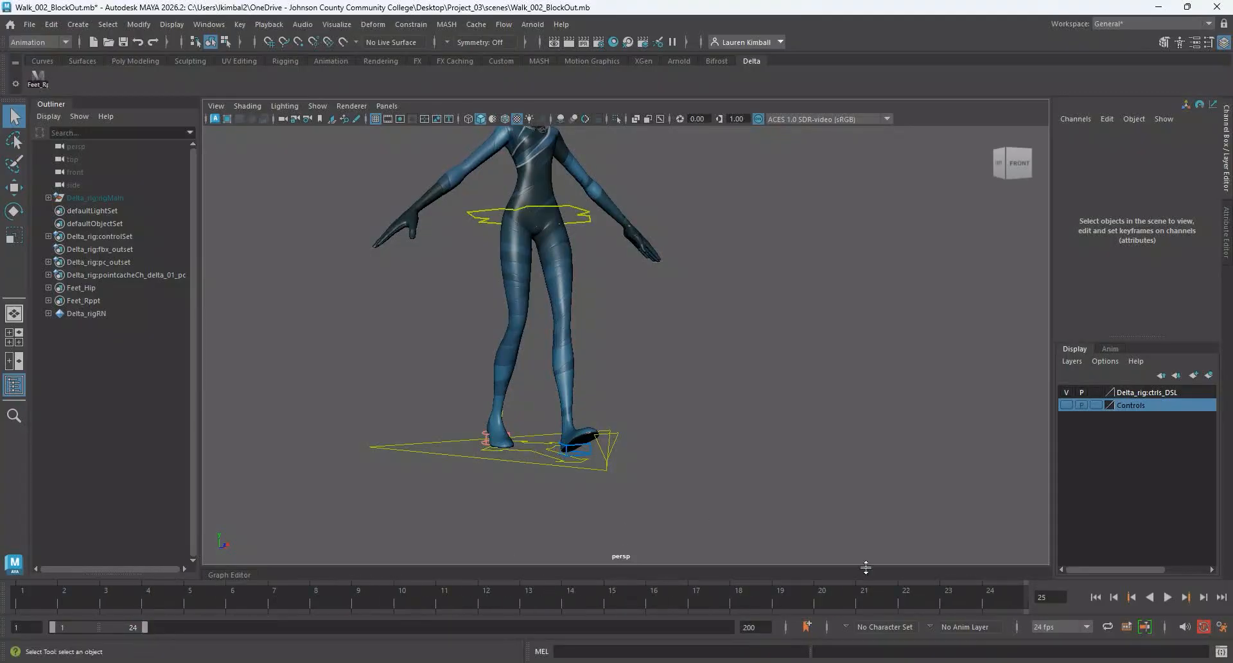
left_click(1167, 596)
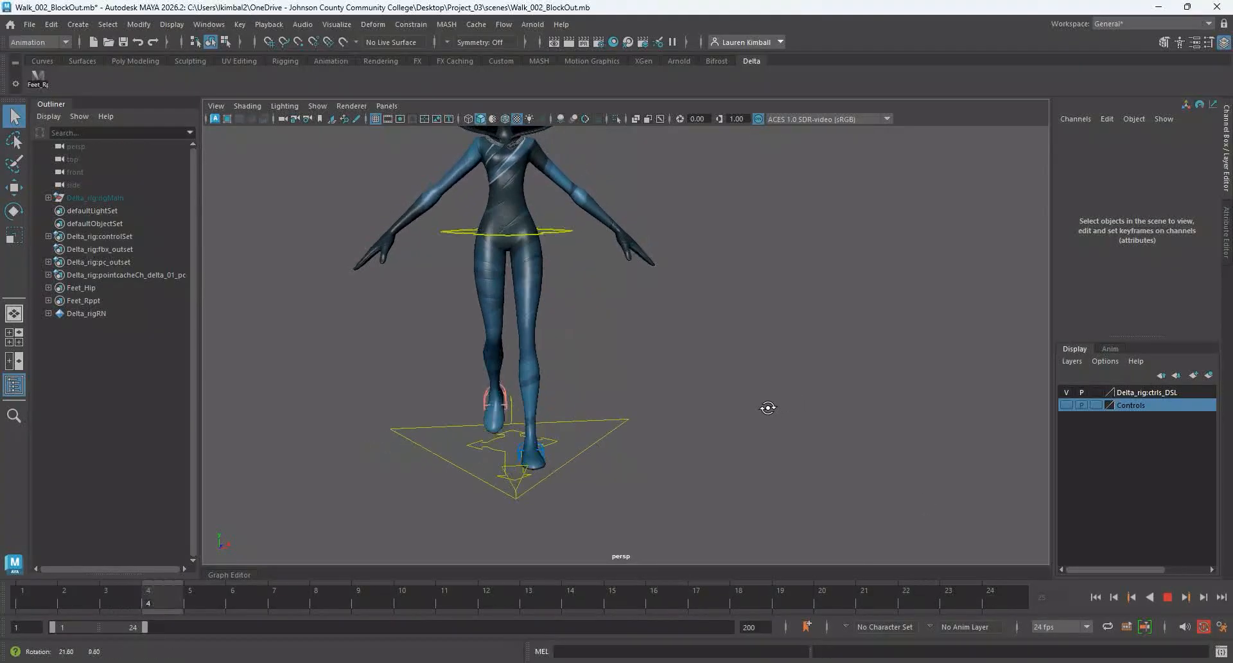
left_click_drag(749, 415, 692, 394, "alt")
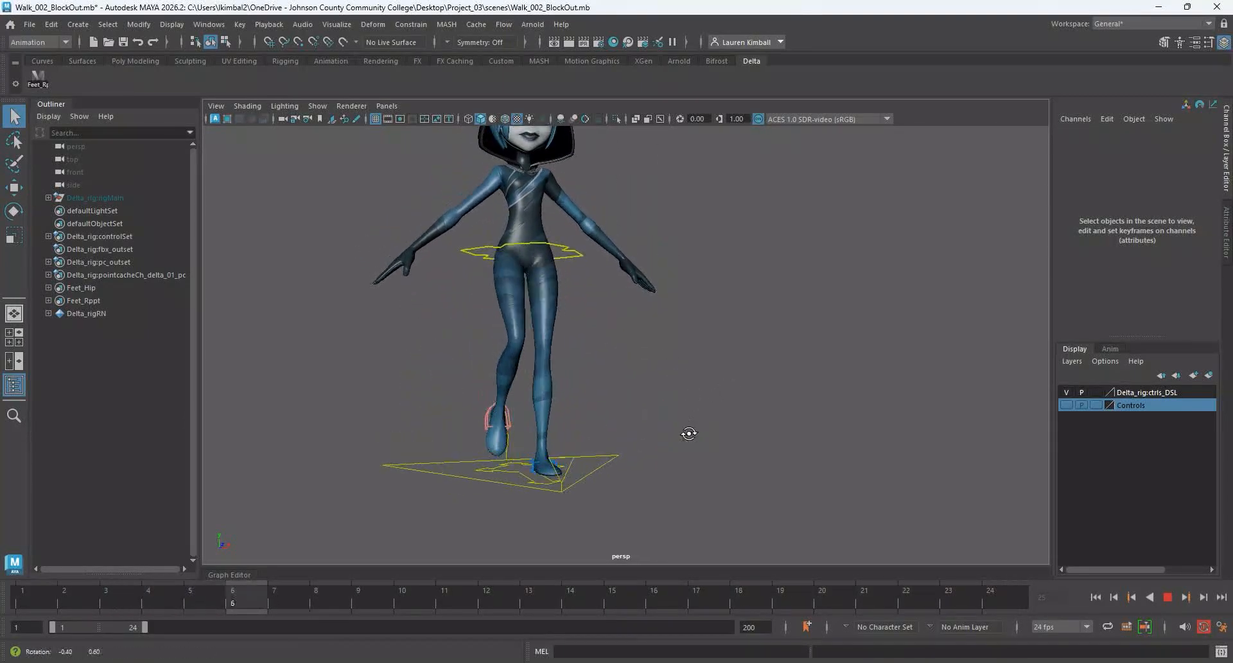
Stop playback, return to frame 1, and save the scene as a new version named Walk_003_InitialSplinePassmb.mb.
left_click(1166, 597)
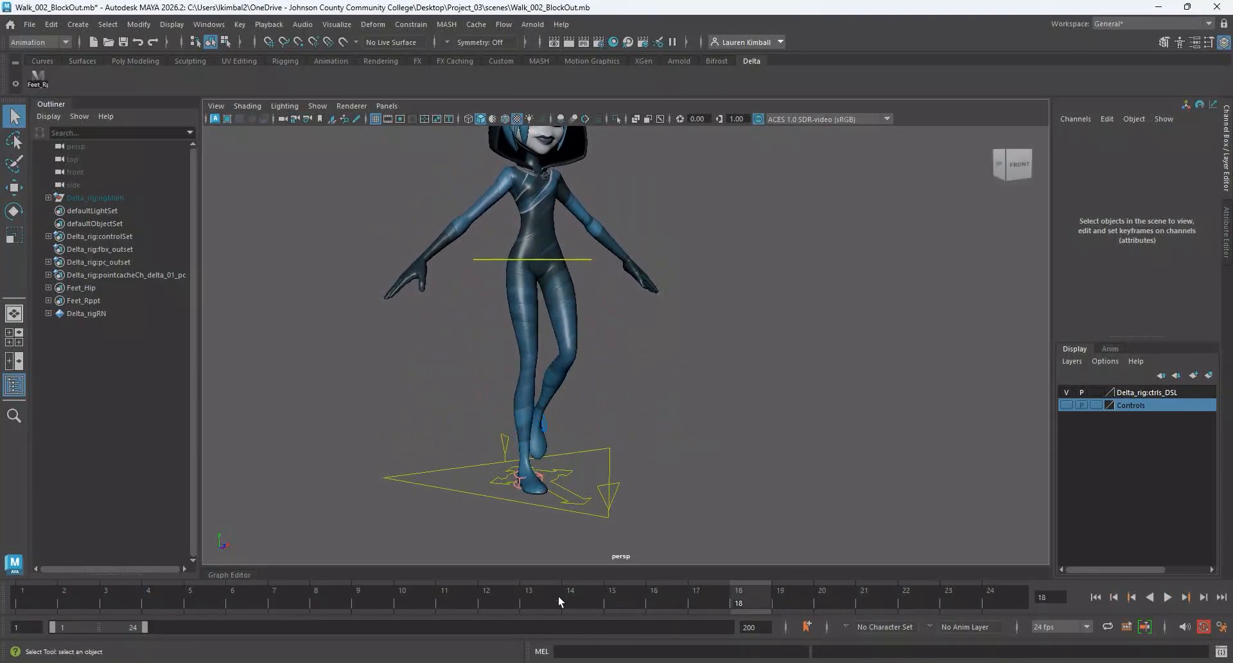
left_click_drag(557, 600, 27, 597)
left_click(30, 24)
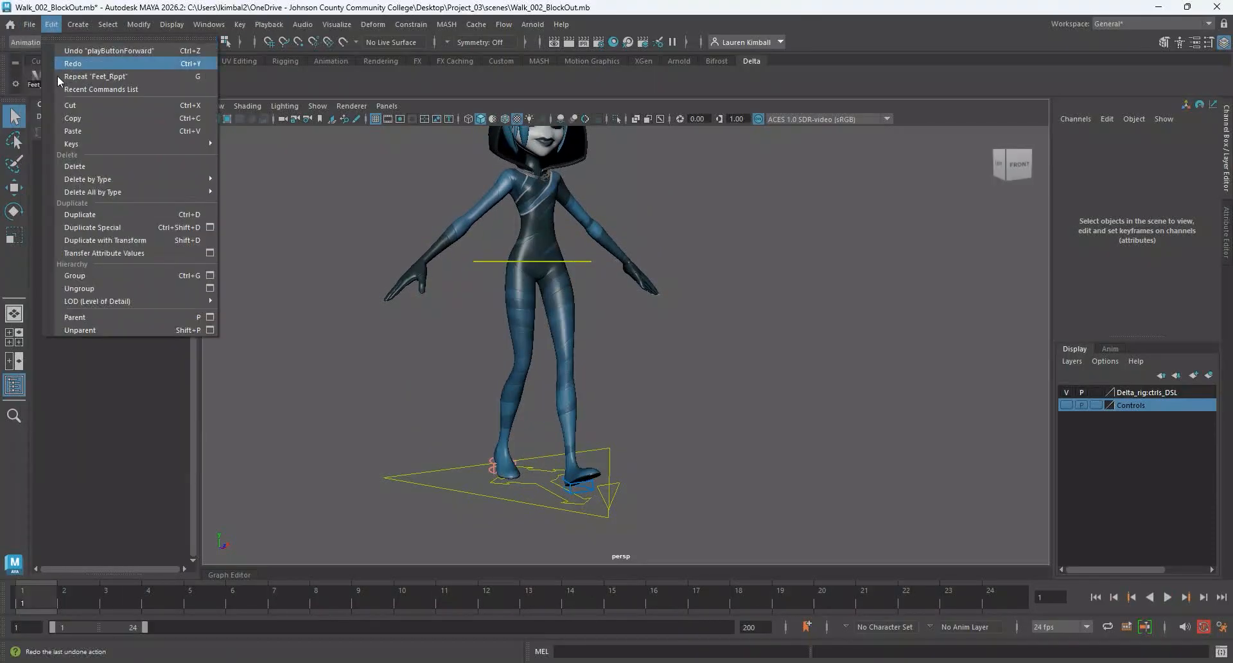
left_click(58, 83)
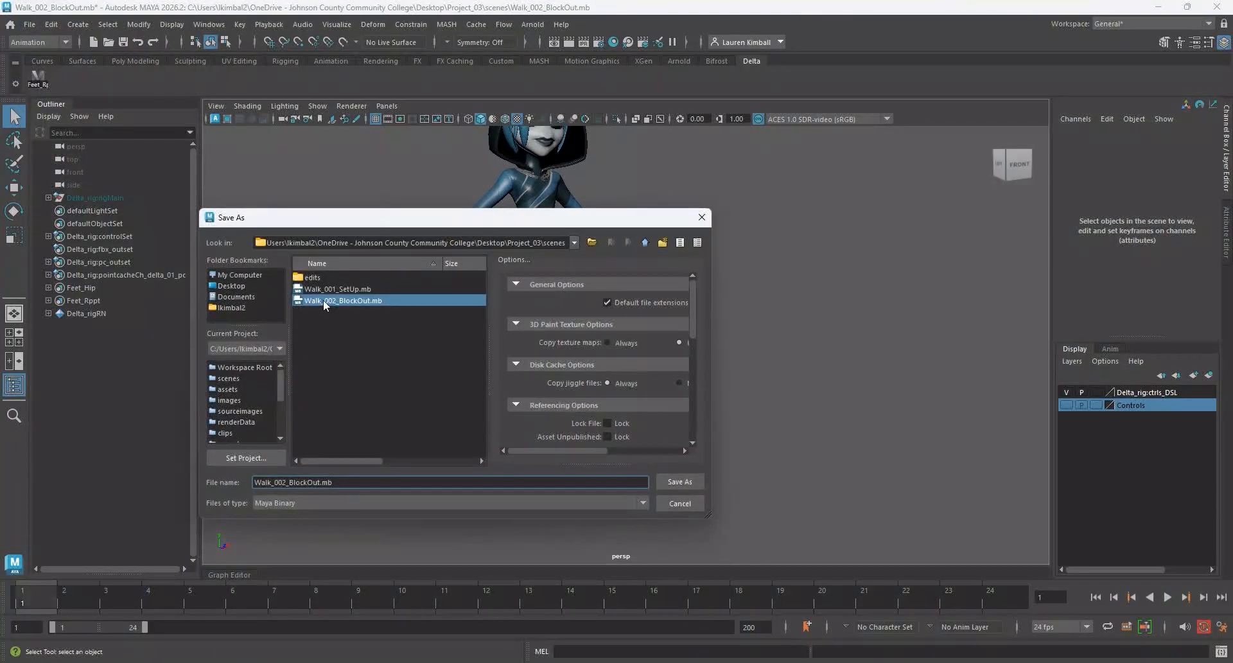
left_click_drag(322, 482, 288, 480)
type("3")
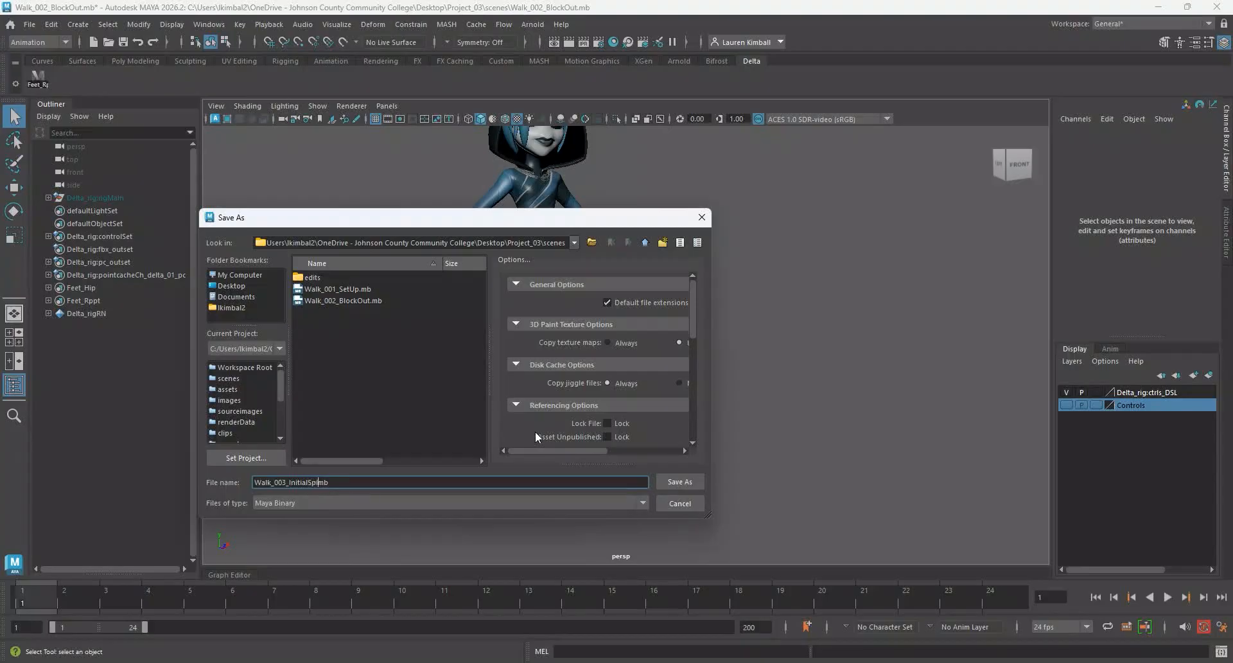
type("Pass")
key("Return")
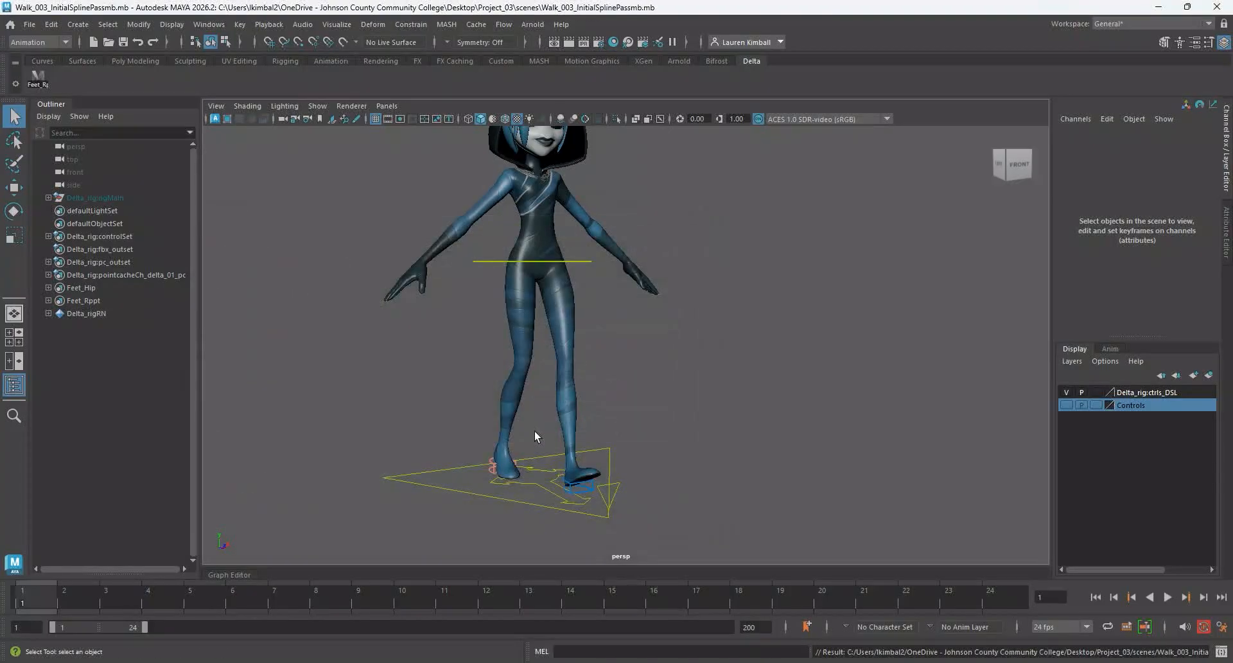
Play the saved walk cycle, stop it at frame 1, and view the character from the front.
key("alt+v")
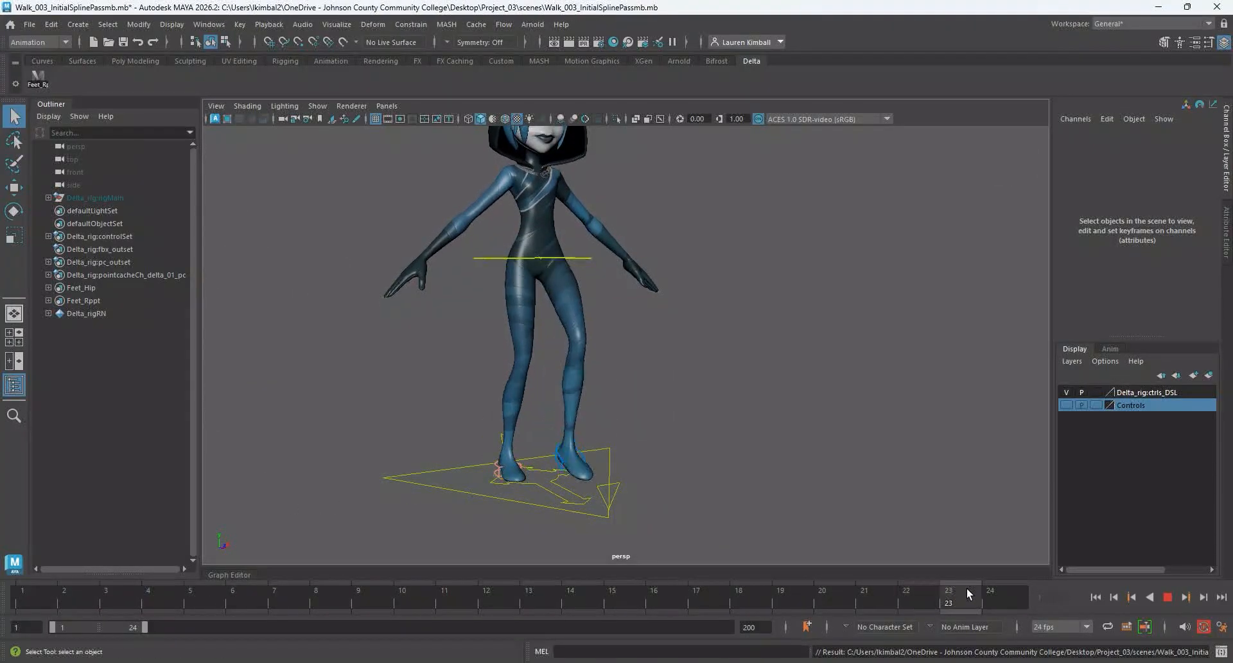
key("Escape")
left_click_drag(627, 480, 602, 481, "alt")
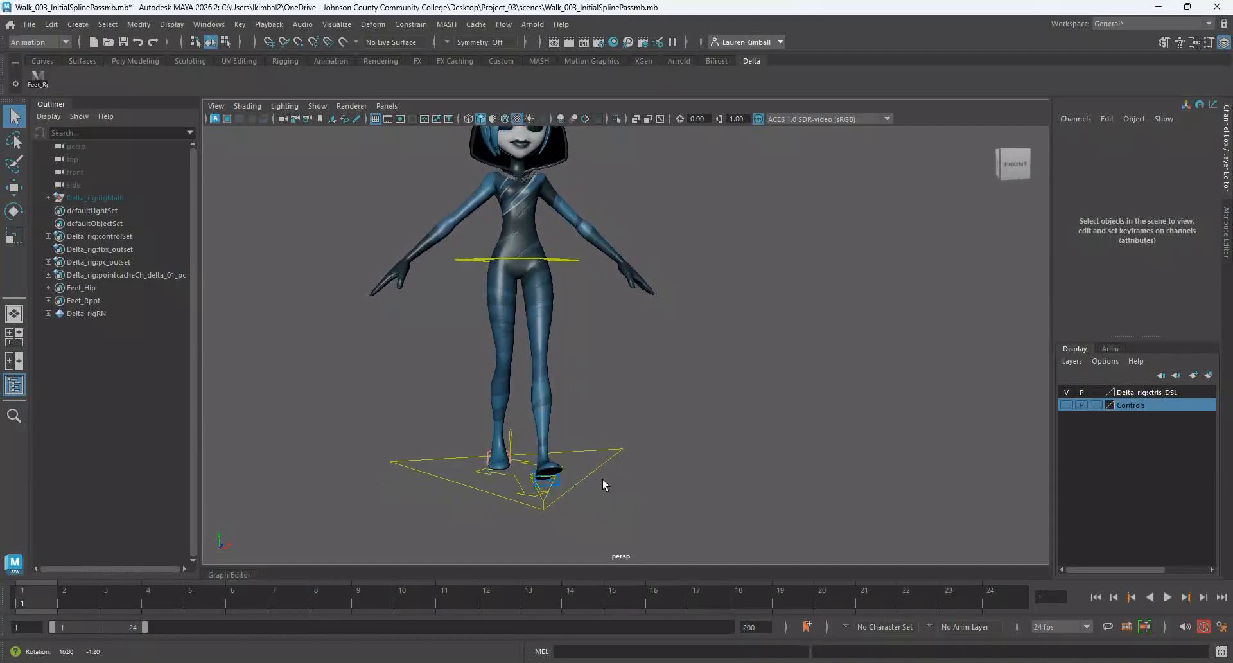
Set the default out tangent to Auto Span in the animation preferences.
left_click(1222, 626)
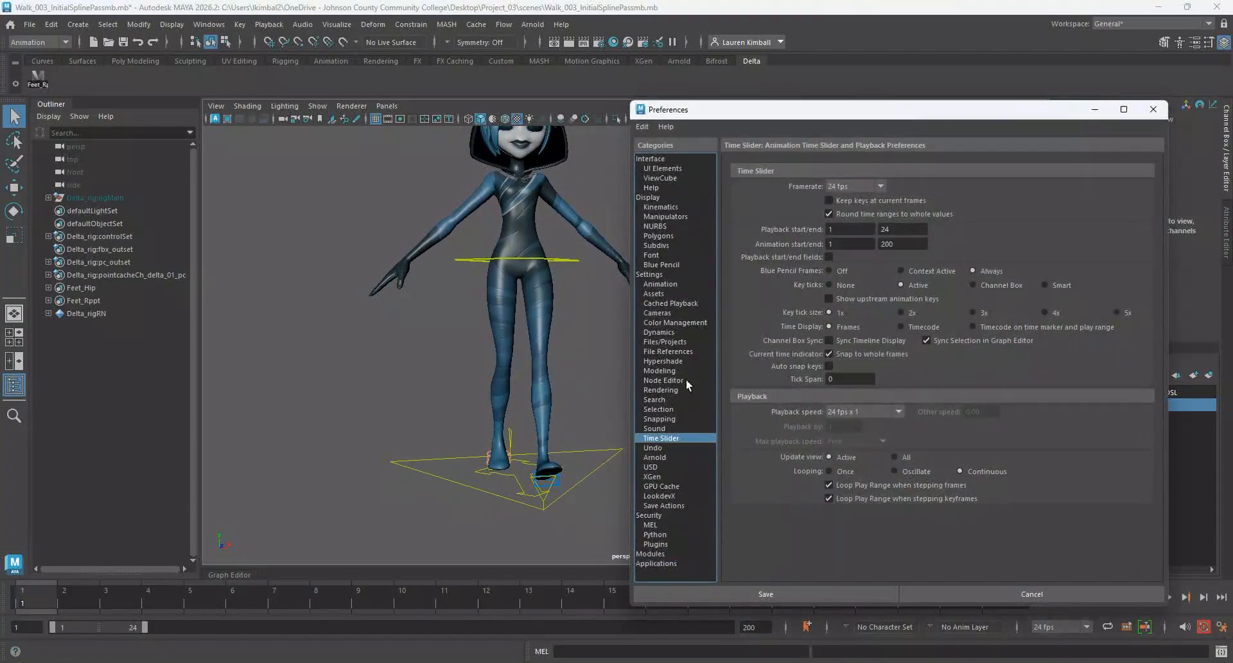
left_click(660, 284)
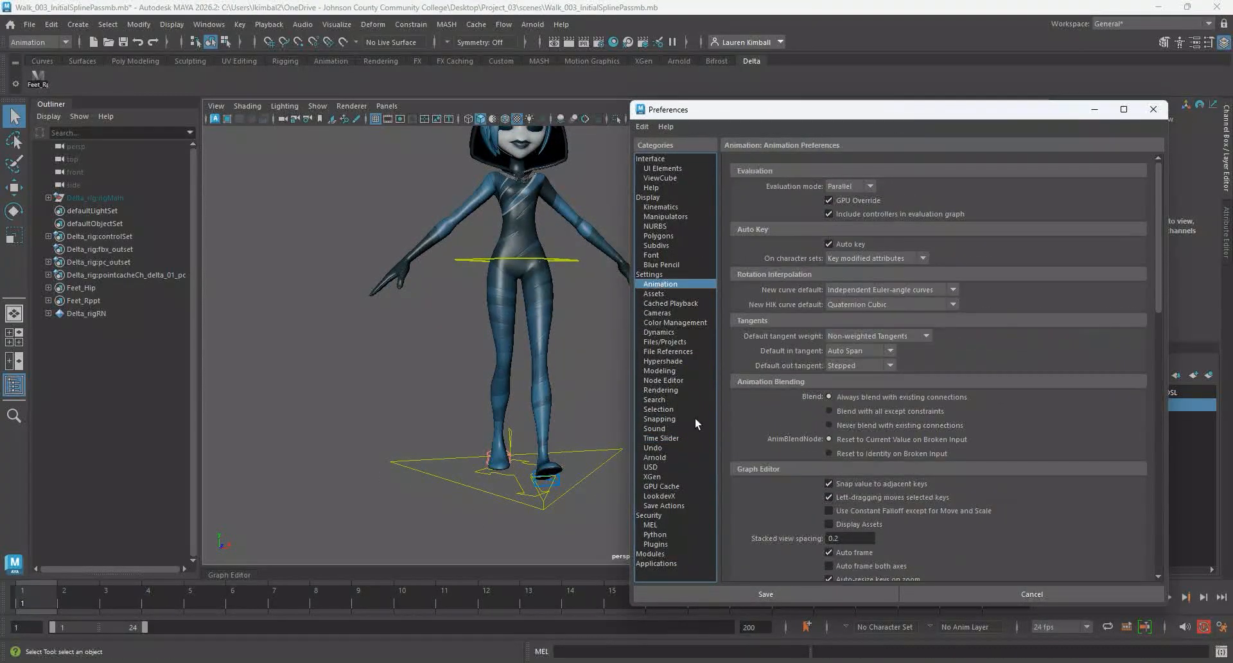
left_click(846, 349)
left_click(823, 365)
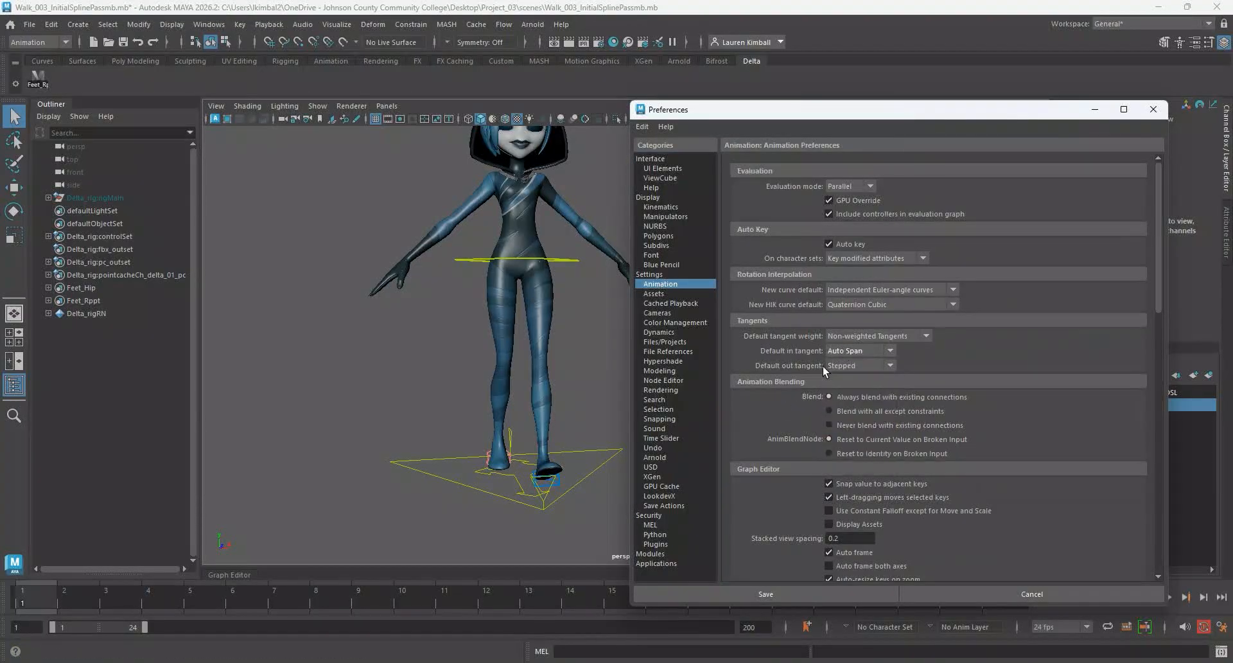
left_click(845, 369)
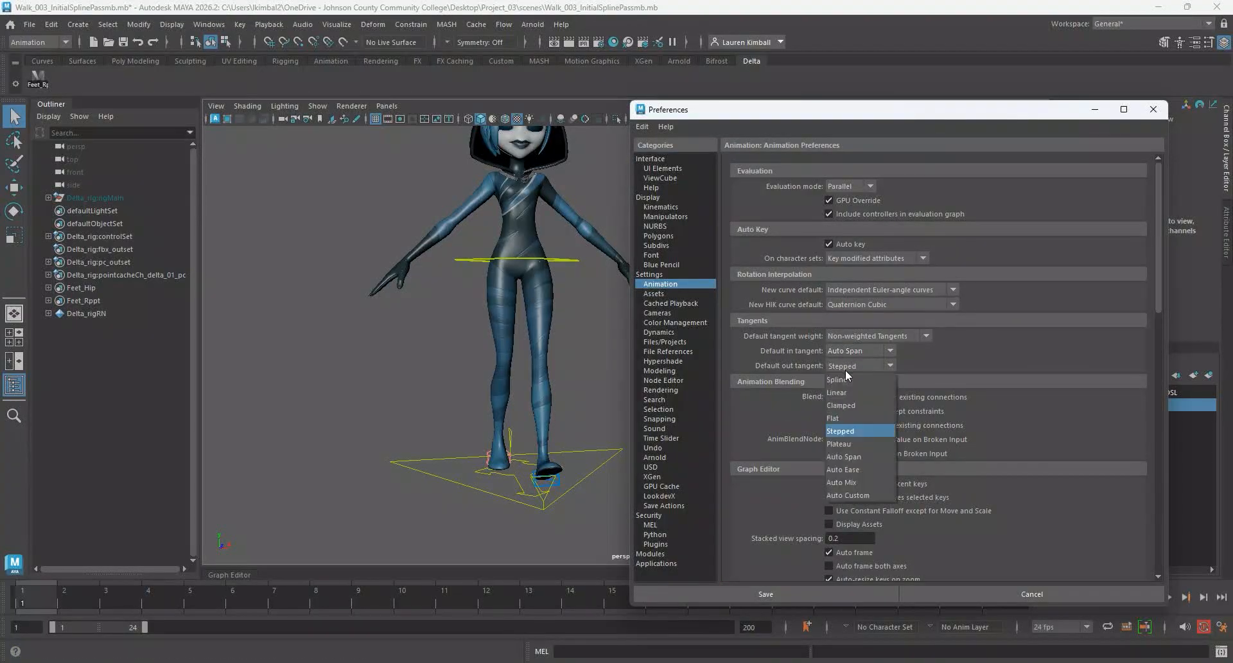
left_click(862, 495)
left_click(890, 366)
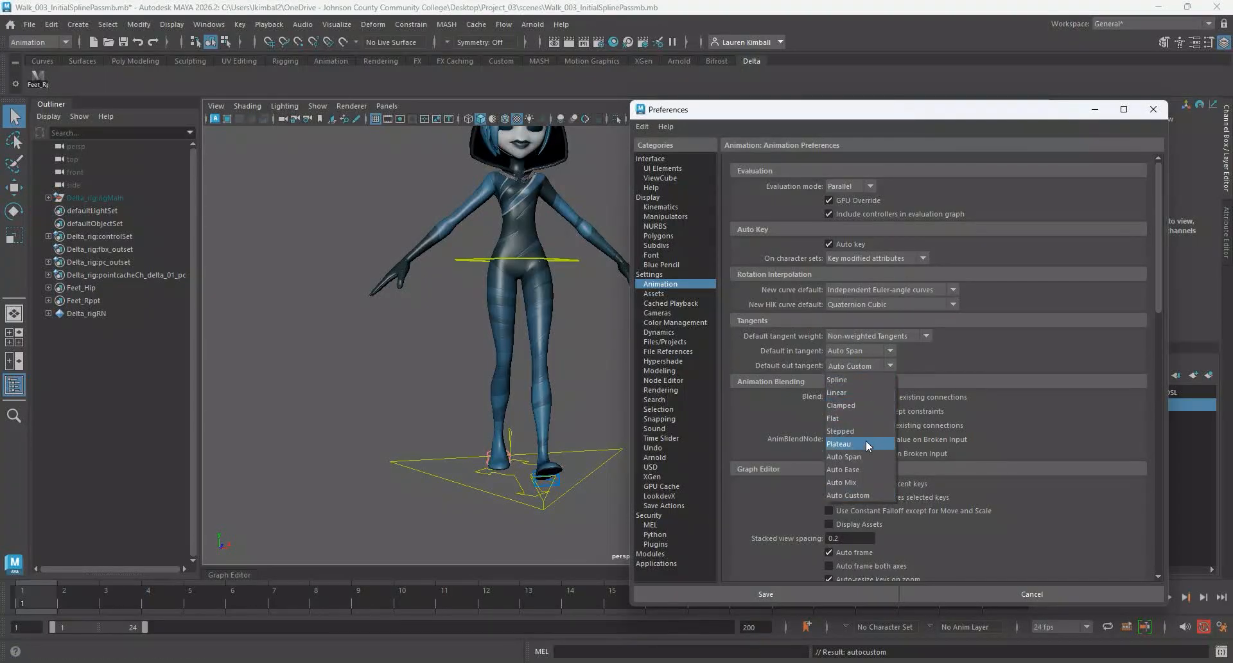
left_click(864, 456)
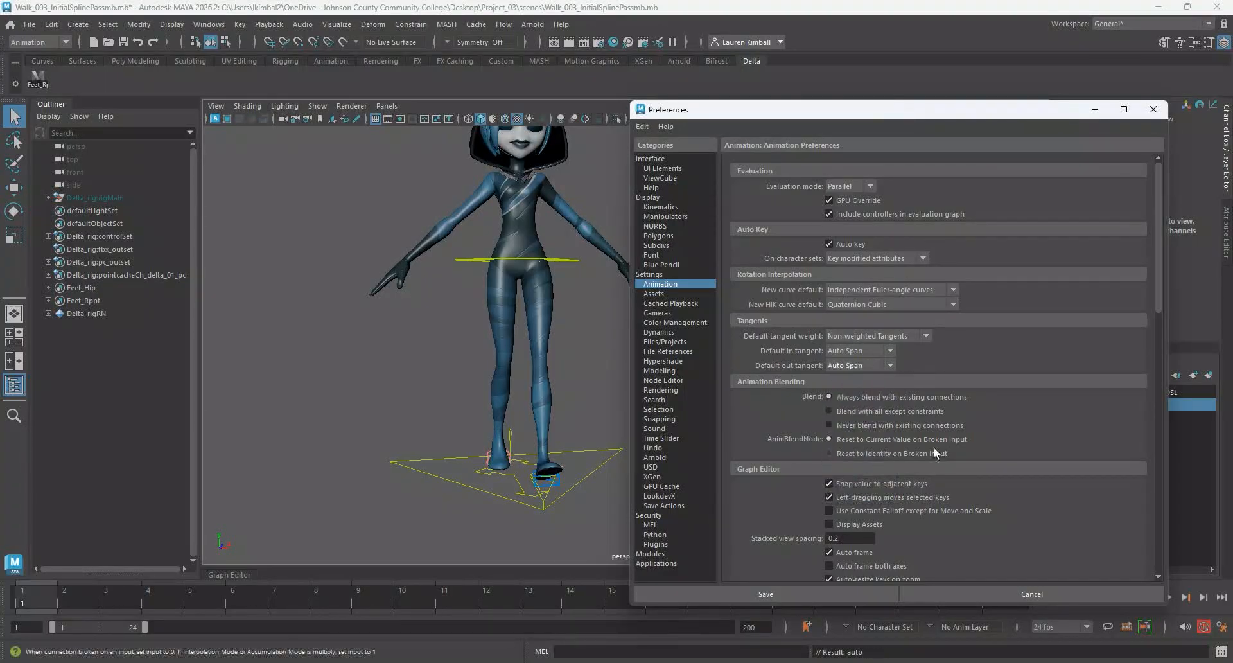
left_click(1094, 110)
mouse_move(665, 408)
left_mouse_down("alt")
mouse_move(630, 421)
mouse_move(661, 418)
left_mouse_up("alt")
left_click_drag(77, 599, 19, 613)
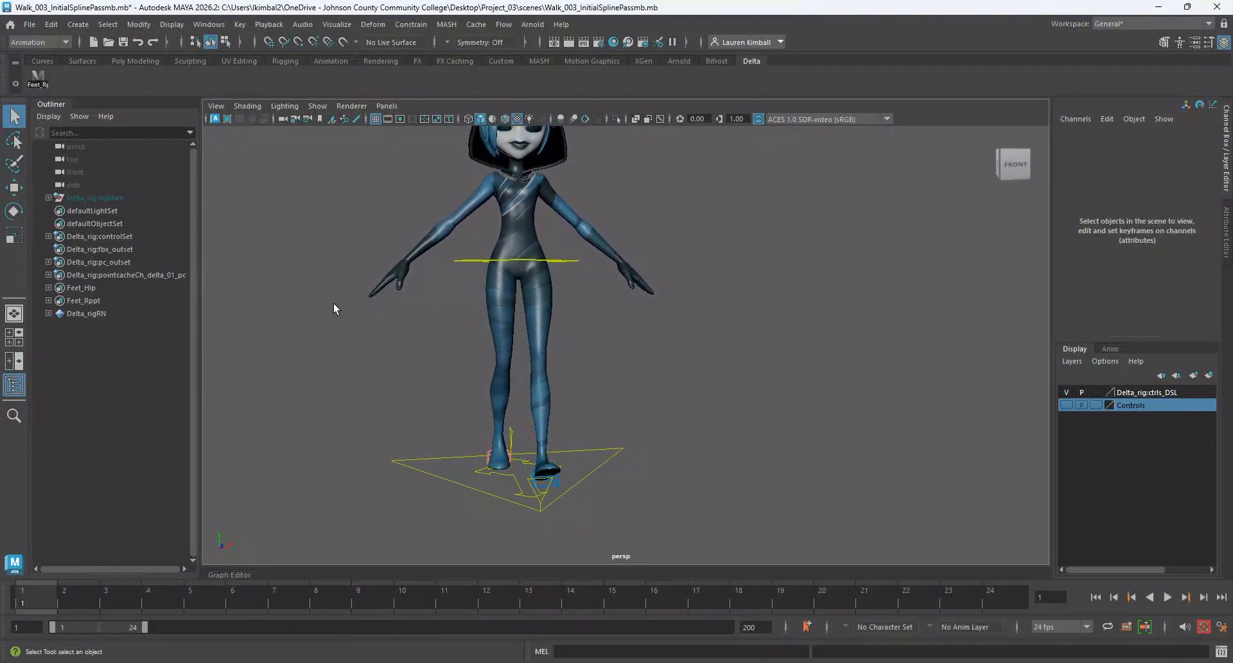
left_click(471, 260)
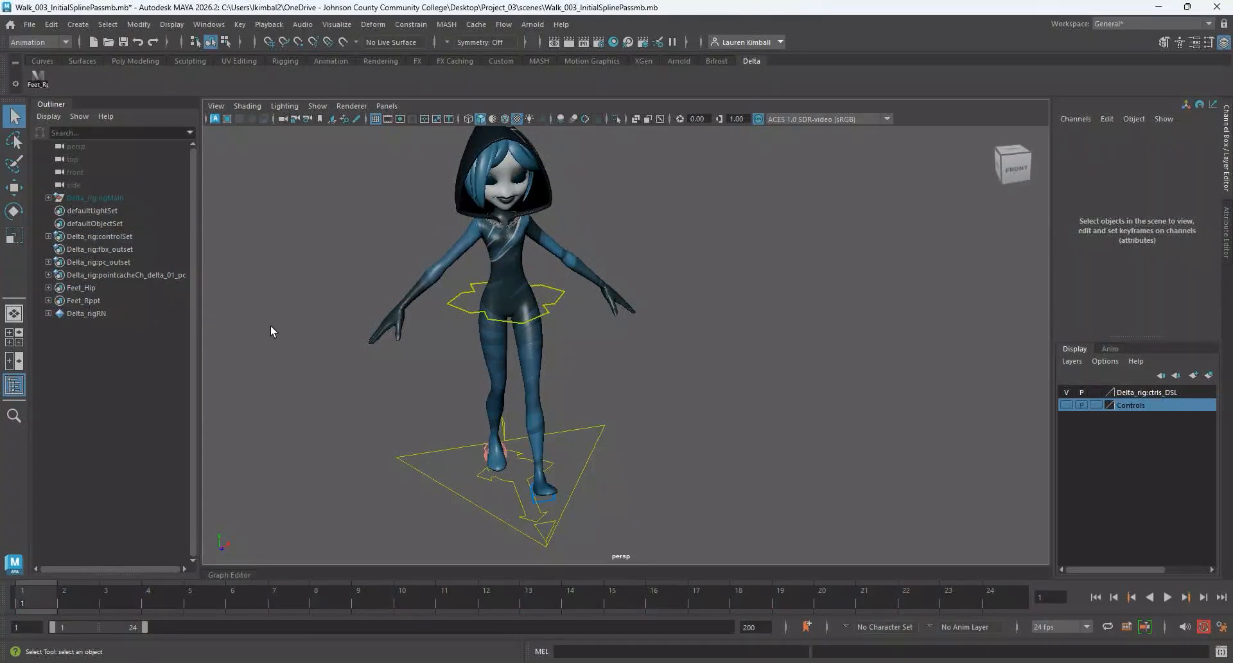
mouse_move(303, 350)
left_mouse_down("alt")
mouse_move(344, 336)
mouse_move(295, 363)
mouse_move(306, 366)
left_mouse_up("alt")
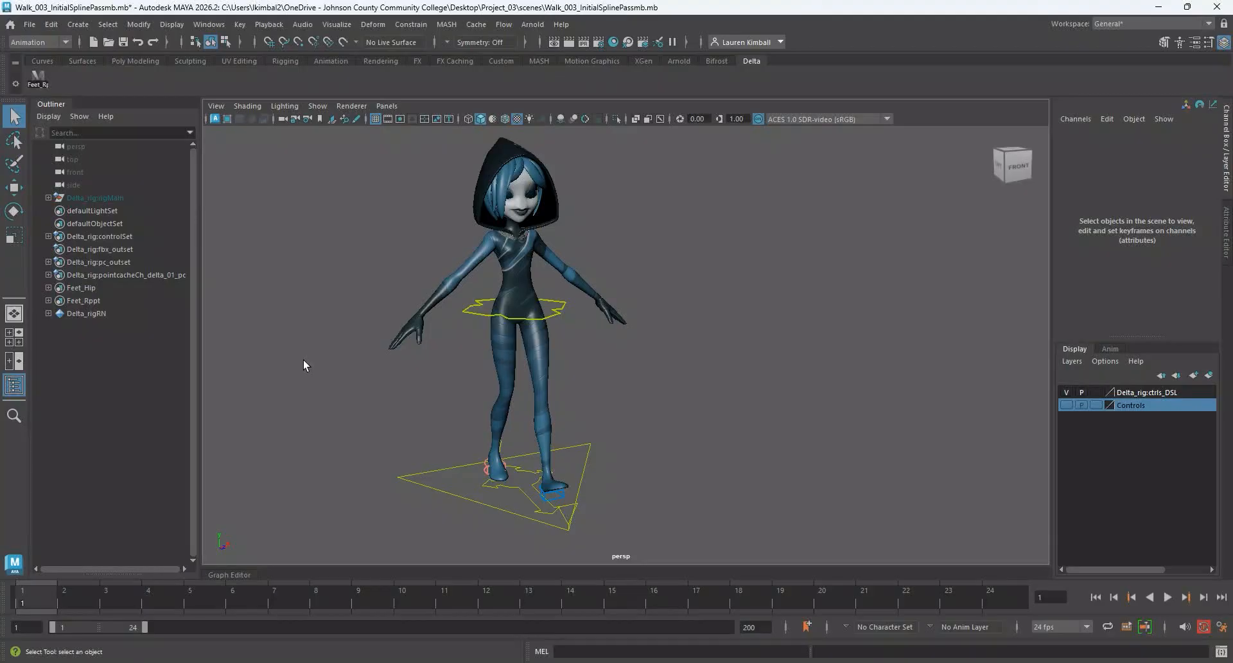
left_click_drag(824, 400, 633, 394, "alt")
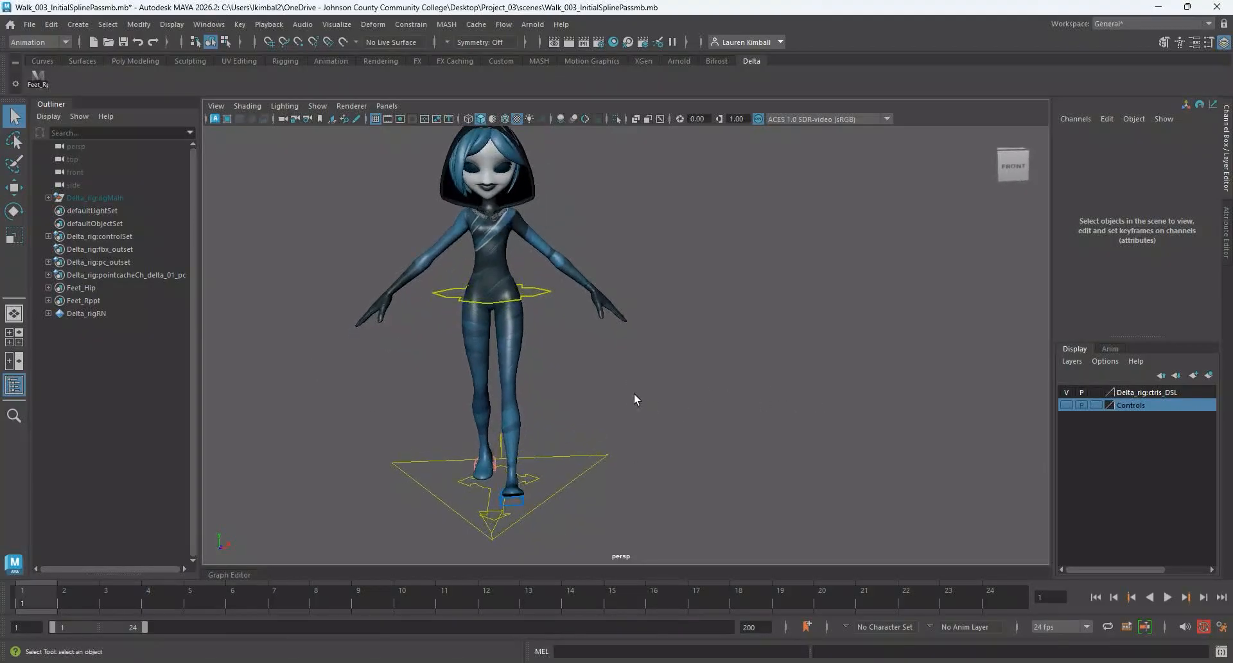
left_click_drag(533, 423, 481, 483, "alt")
left_click(468, 477)
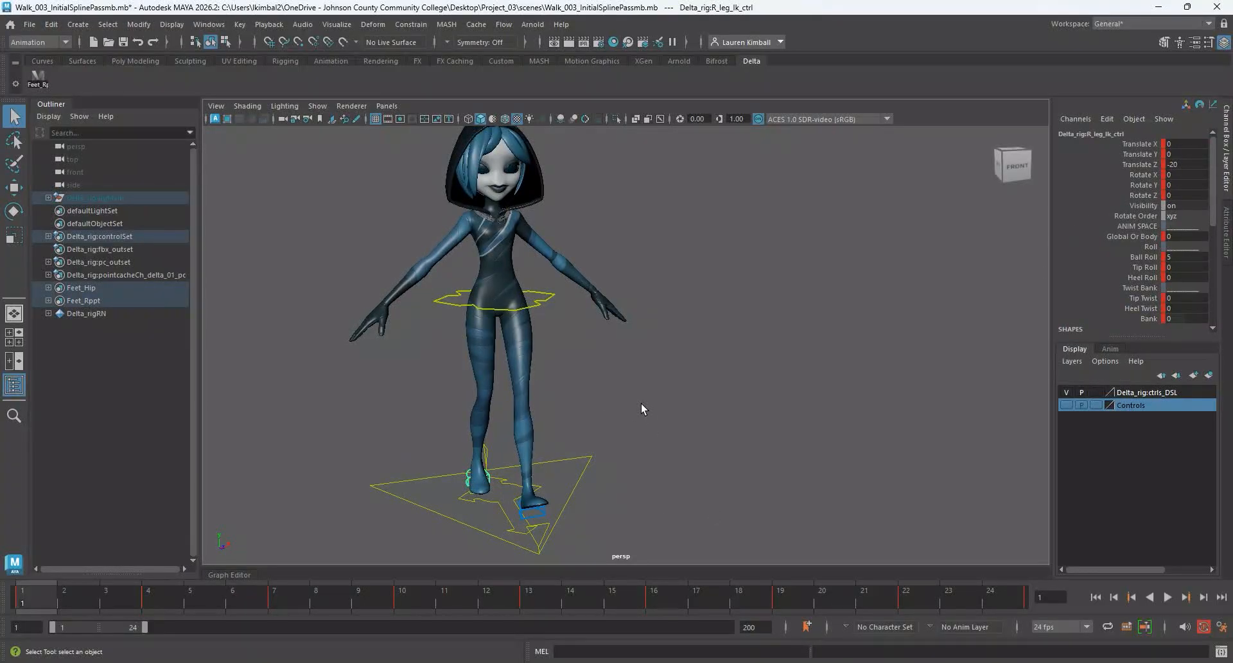
Try rotating the main pelvis control freely at frame 1, and undo all of the rotations.
left_click(447, 298)
left_click_drag(446, 297, 473, 362, "alt")
key("e")
left_click_drag(475, 283, 483, 260)
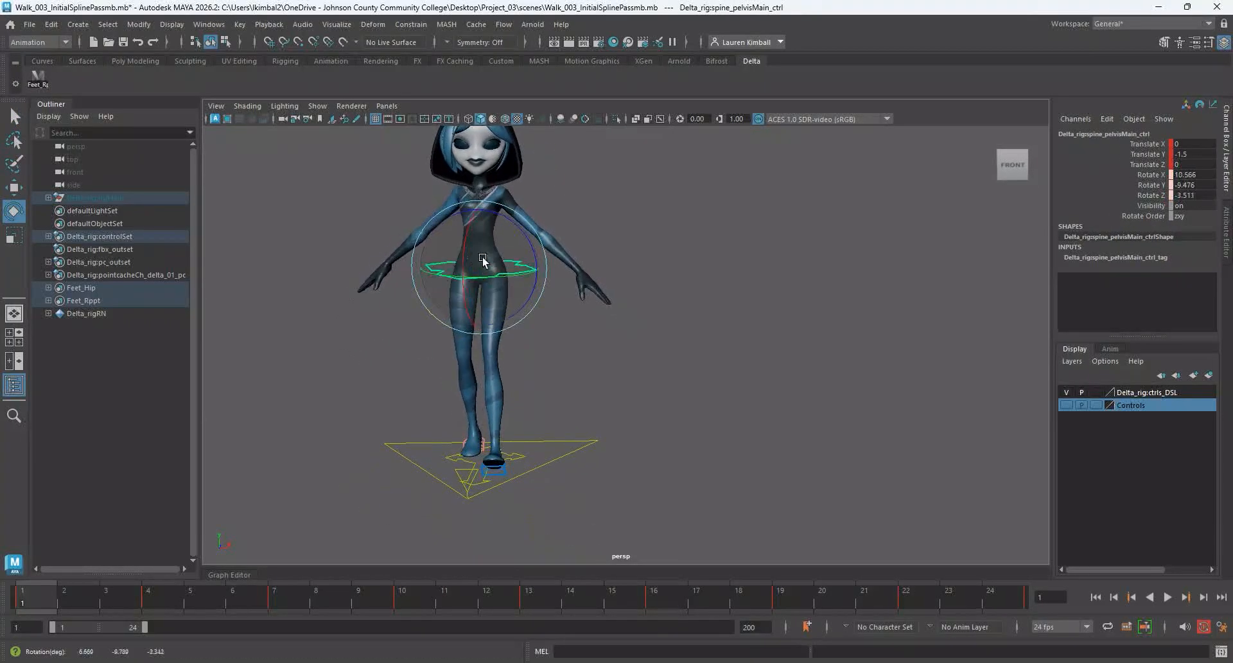
key("ctrl+z")
key("ctrl+z")
key("ctrl+z")
key("ctrl+z")
key("ctrl+z")
key("ctrl+z")
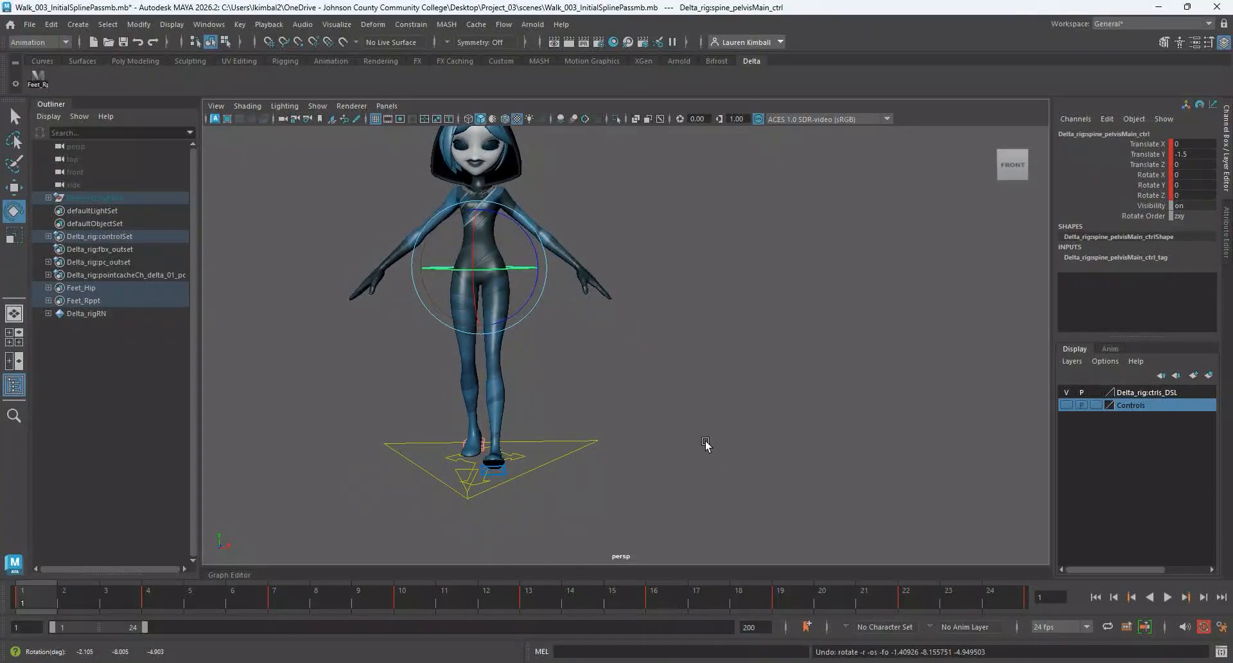
Show the Controls layer, remove the inner pelvis control spine_pelvis_ctrl from it, and hide the layer again.
left_click_drag(706, 443, 743, 454, "alt")
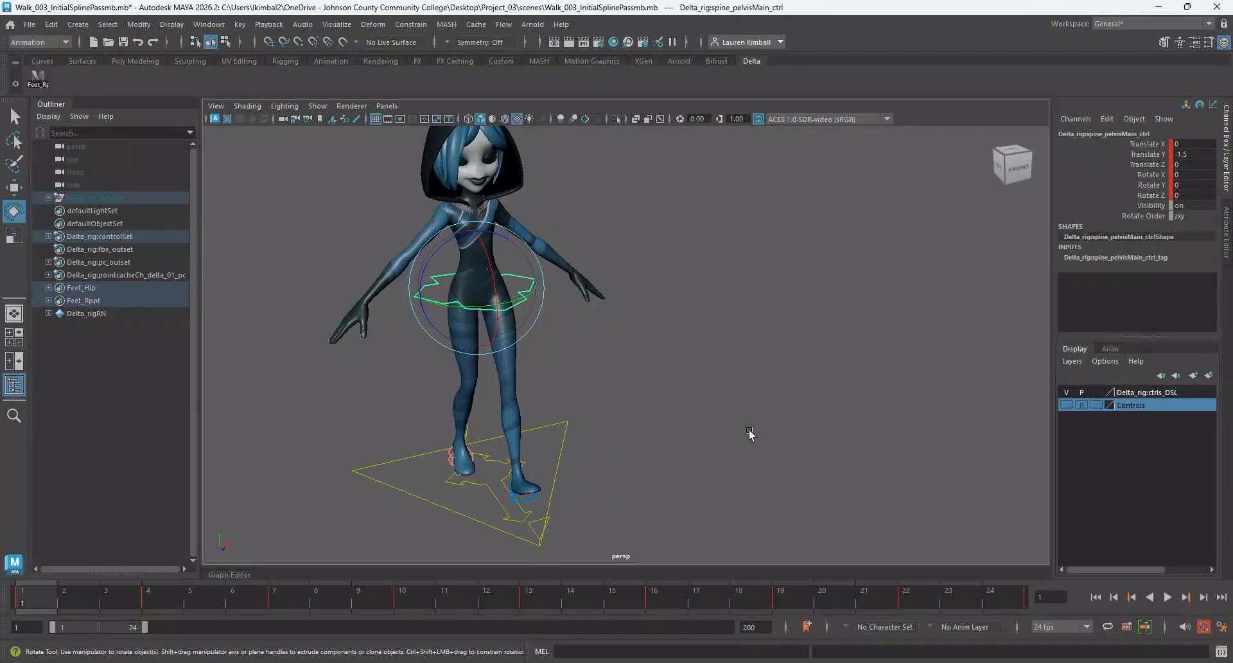
left_click(748, 434)
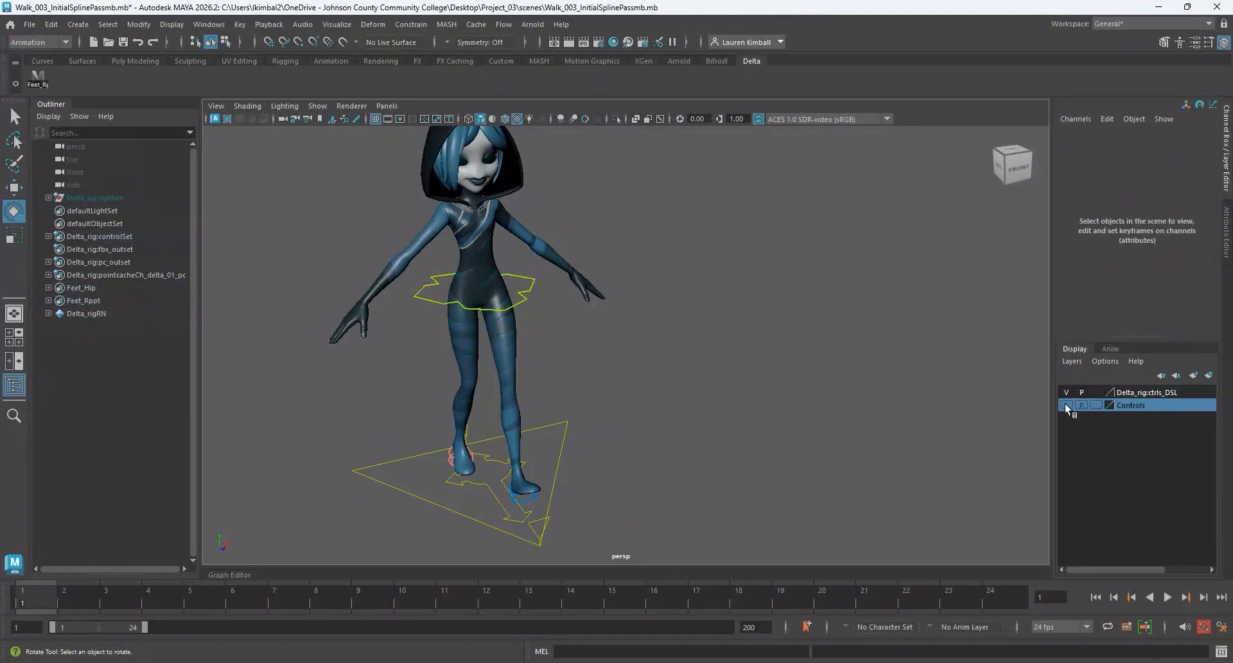
left_click(1064, 402)
scroll(570, 332, "up", 6)
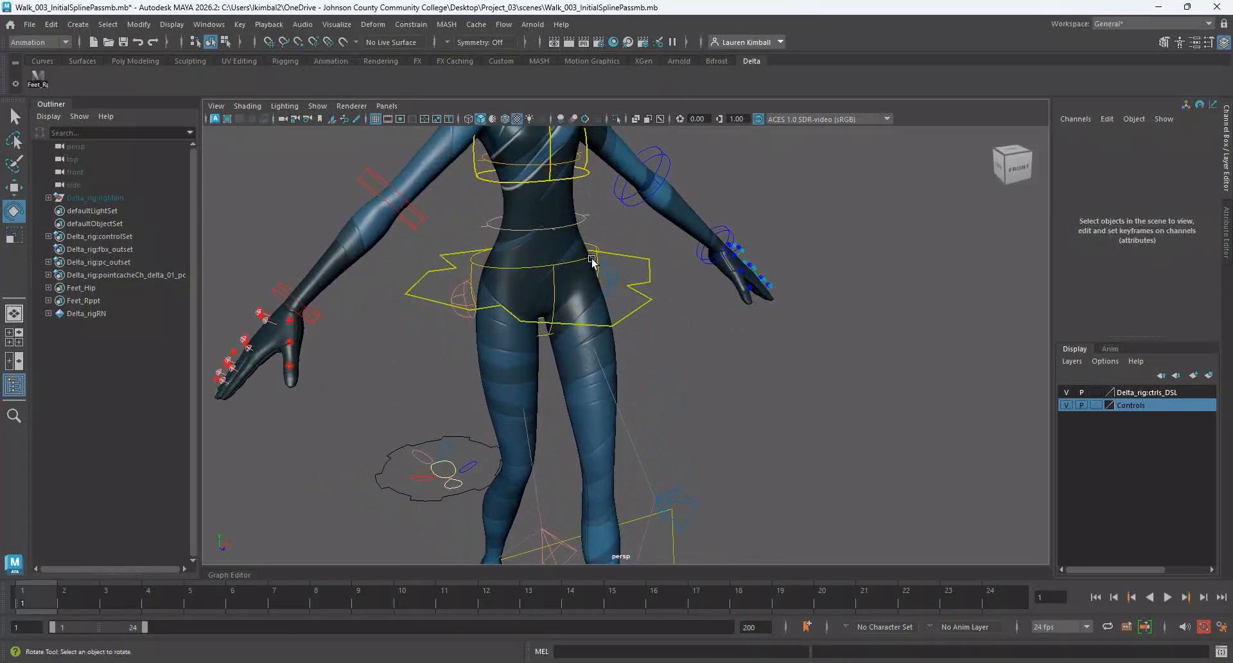
left_click(591, 260)
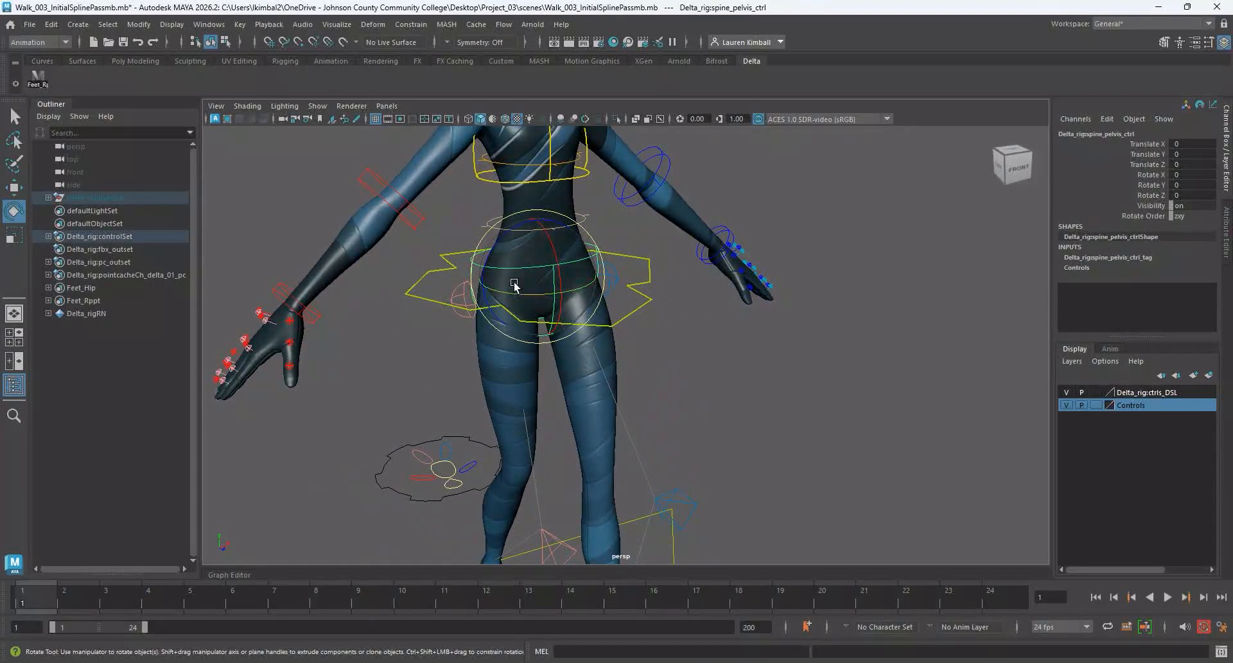
right_click(1135, 406)
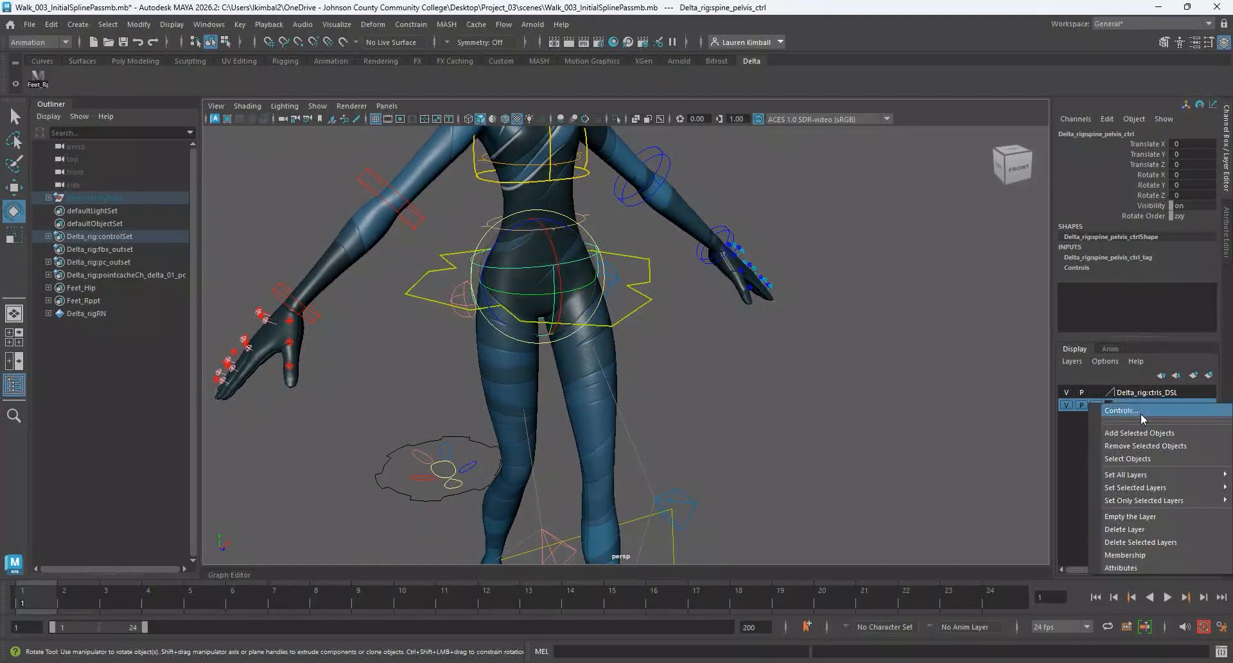
left_click(1150, 443)
left_click(1068, 404)
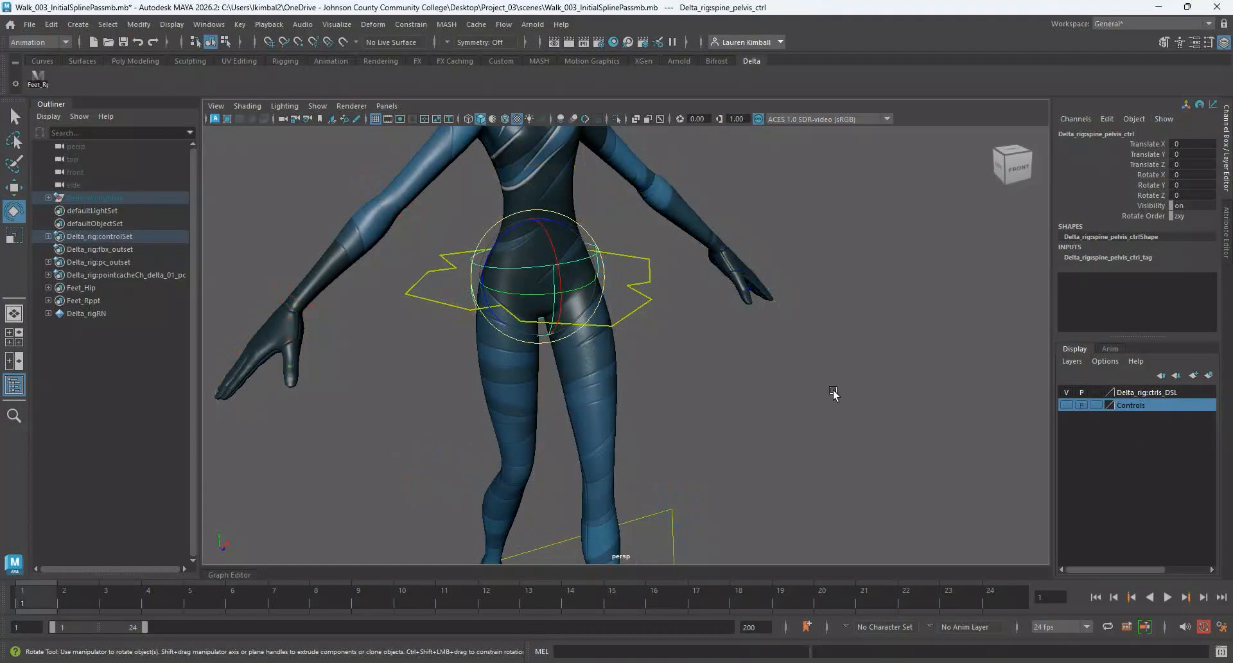
left_click(833, 390)
Try moving the main pelvis control upward and sideways, undoing each move and deselecting the control.
scroll(707, 344, "down", 4)
left_click_drag(698, 341, 659, 331, "alt")
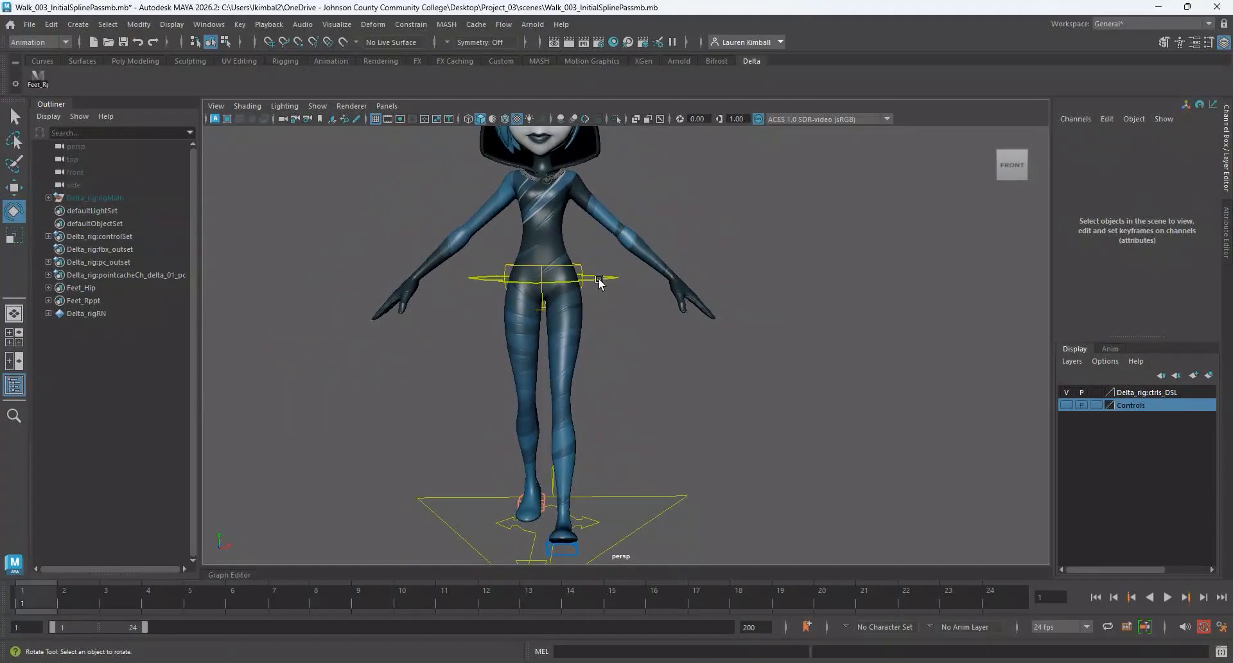
left_click(599, 281)
key("w")
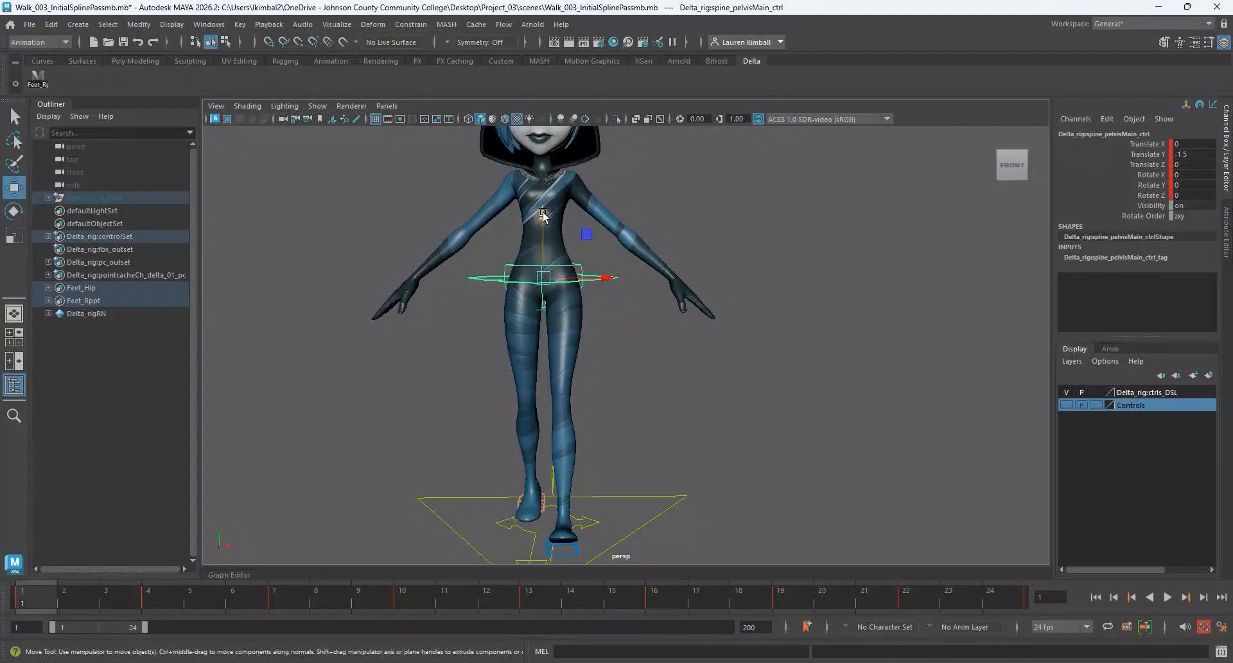
left_click_drag(543, 214, 544, 176)
key("ctrl+z")
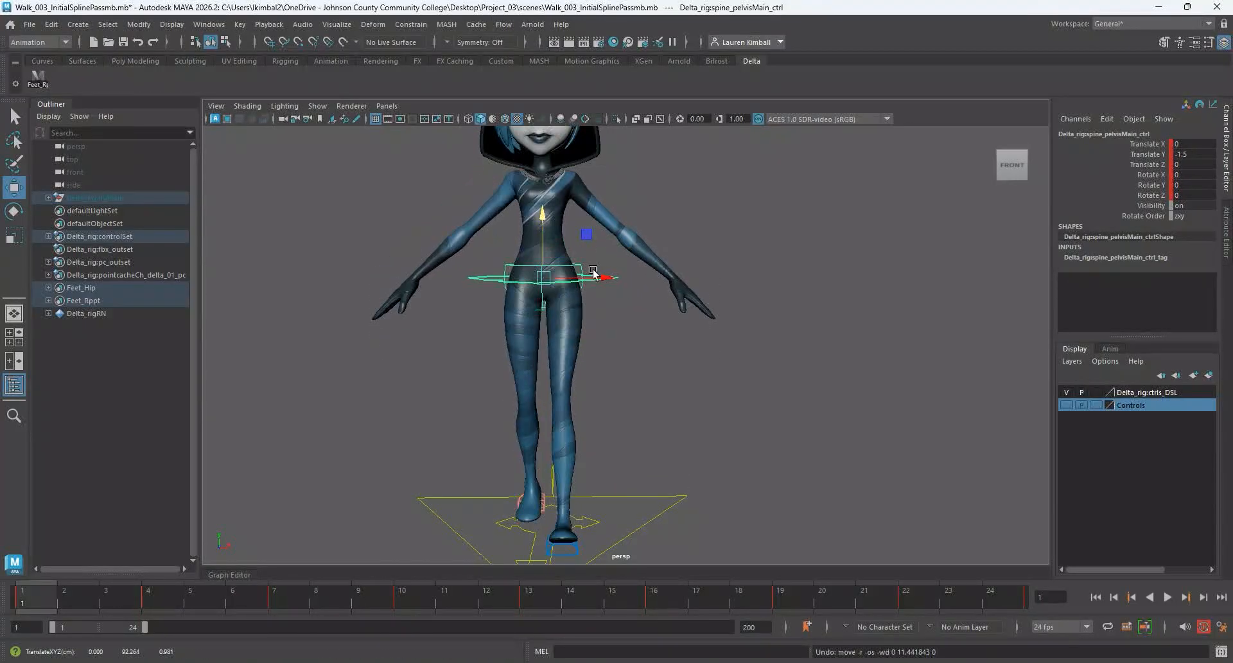
mouse_move(602, 278)
left_mouse_down()
mouse_move(561, 277)
mouse_move(614, 274)
left_mouse_up()
key("ctrl+z")
left_click(601, 314)
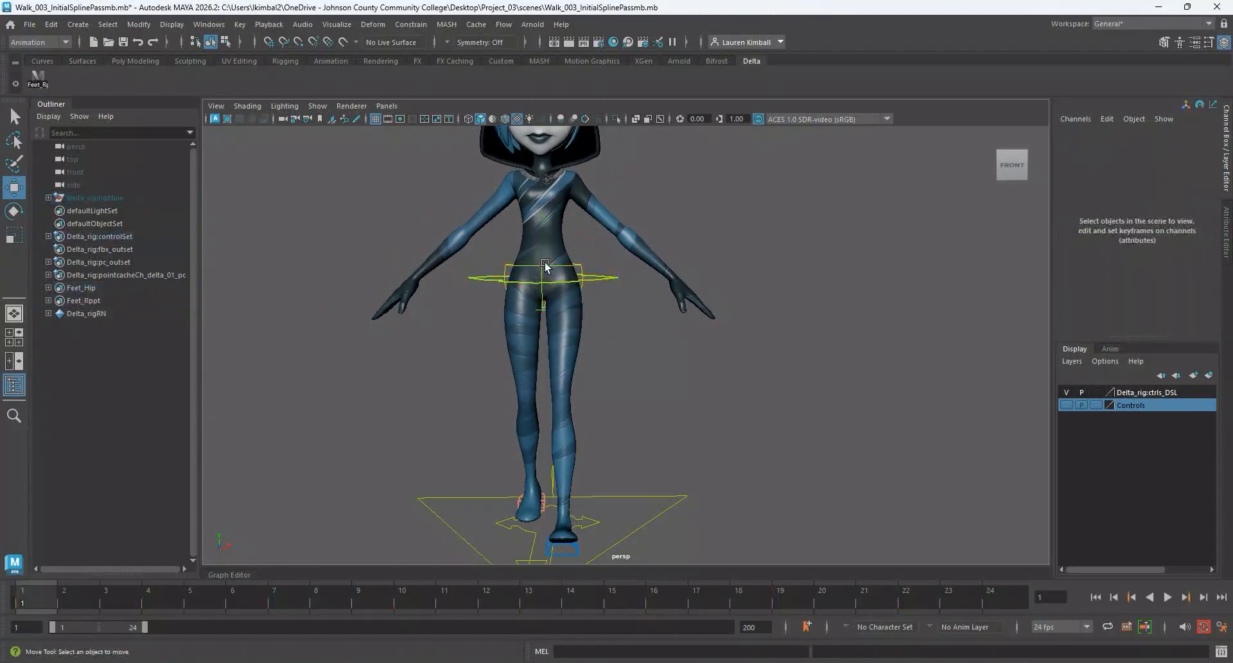
Try rotating the inner pelvis control spine_pelvis_ctrl to tilt and twist the hips, and undo the rotations.
left_click(568, 267)
left_click_drag(565, 270, 510, 287, "alt")
key("e")
key("w")
key("e")
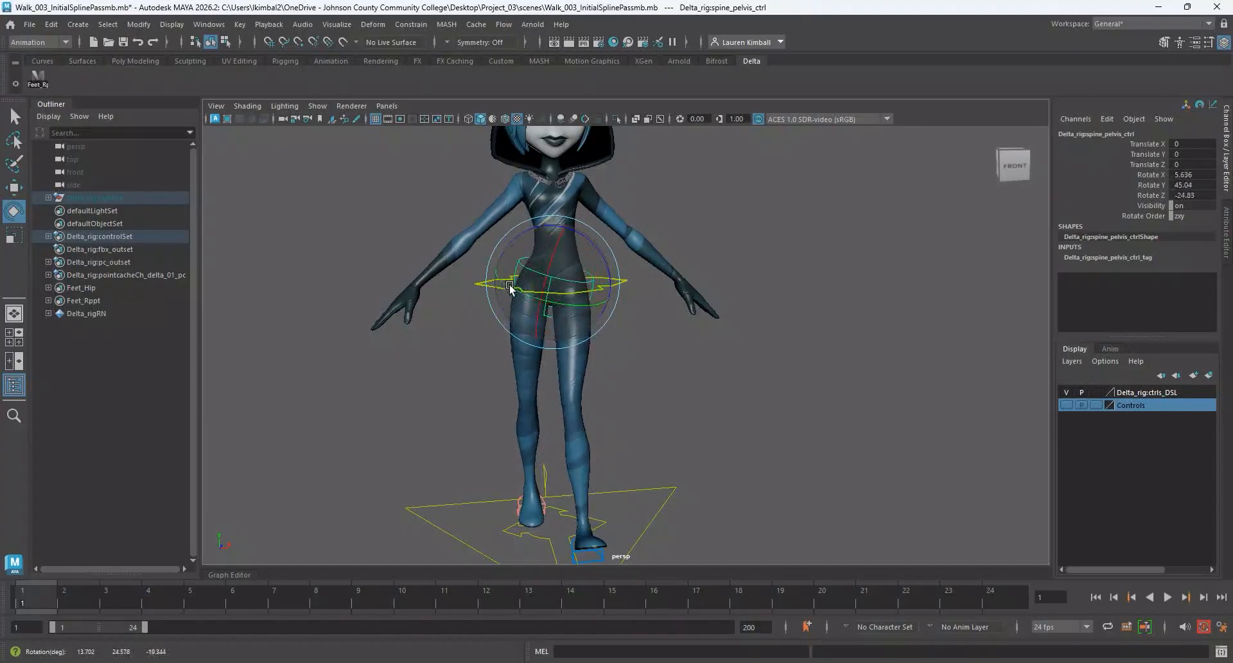
key("ctrl+z")
key("ctrl+z")
key("ctrl+z")
key("ctrl+z")
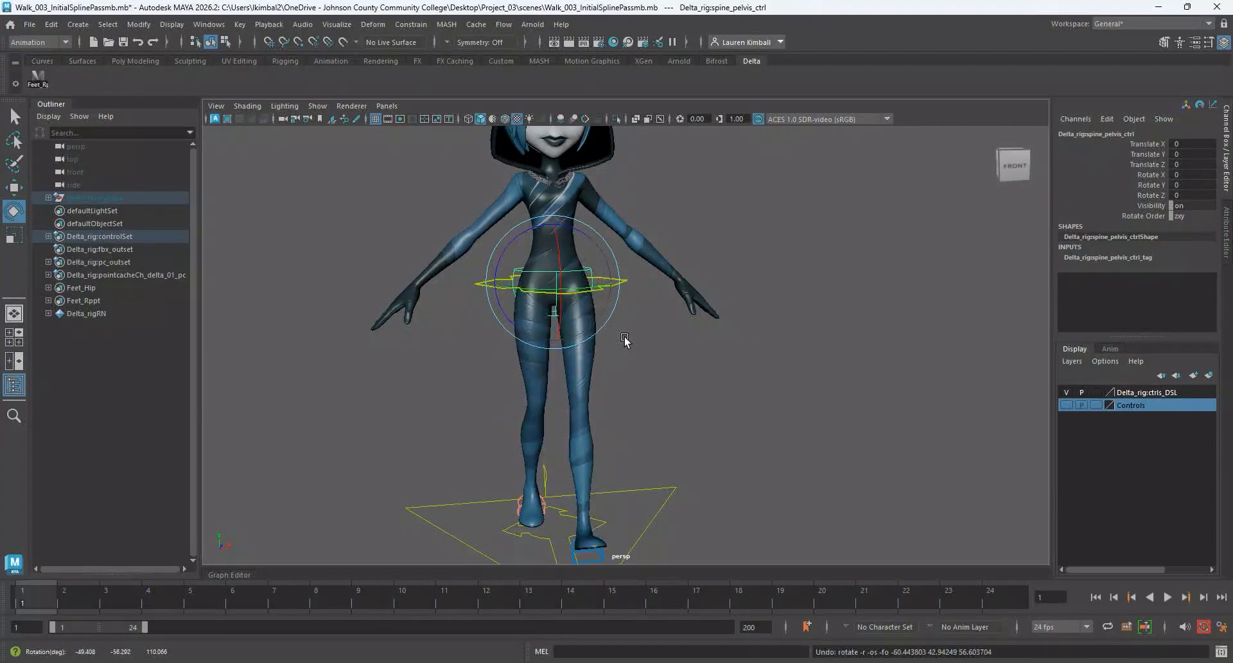
Select the main pelvis control and open its animation curves in the Graph Editor.
left_click_drag(625, 340, 674, 360, "alt")
left_click(667, 357)
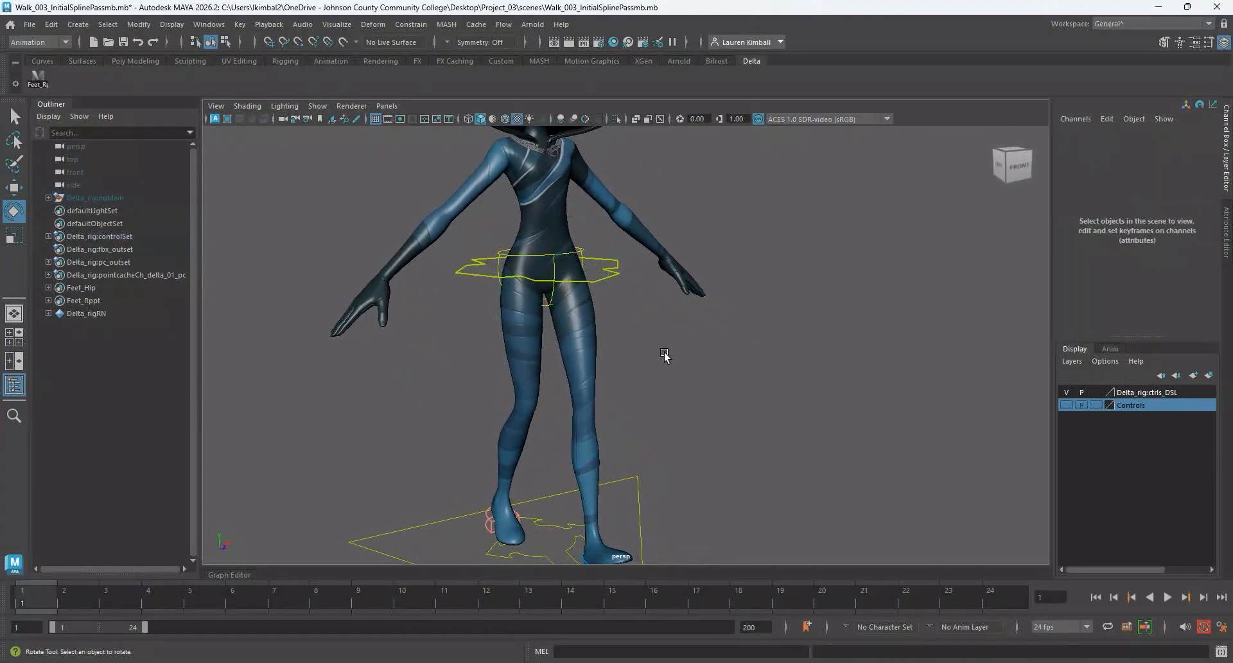
left_click(604, 266)
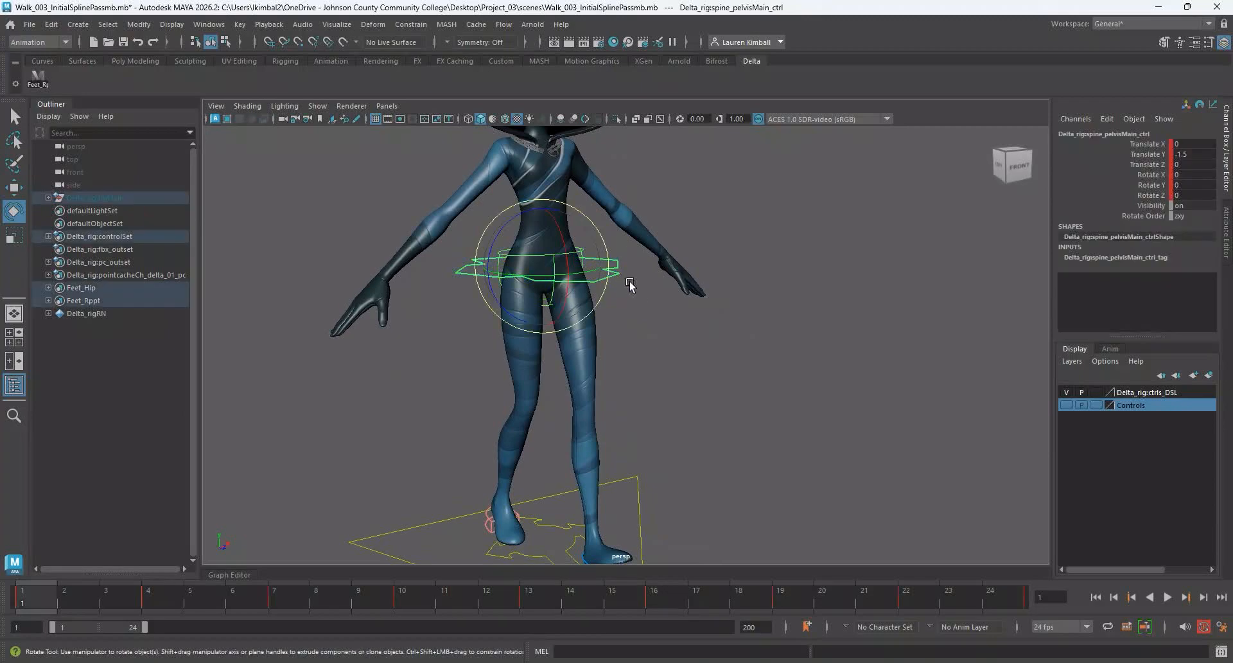
left_click(227, 573)
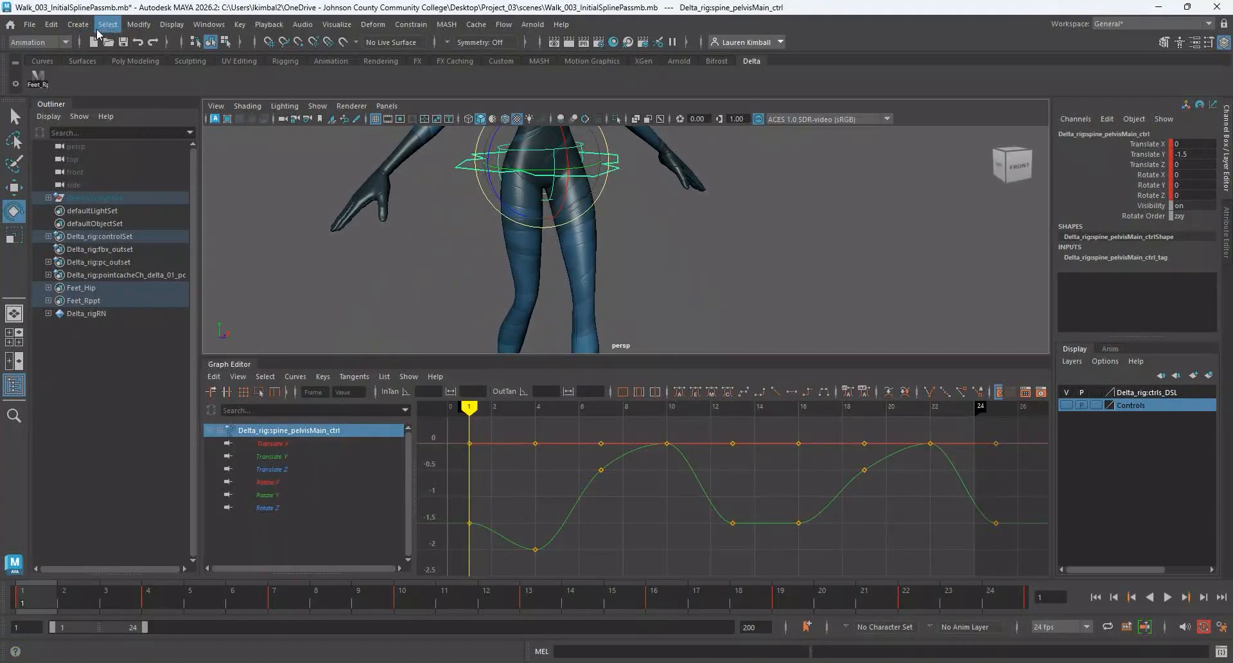
Delete the static channels from the main pelvis control, keeping only its animated Translate Y curve.
left_click(53, 24)
mouse_move(90, 178)
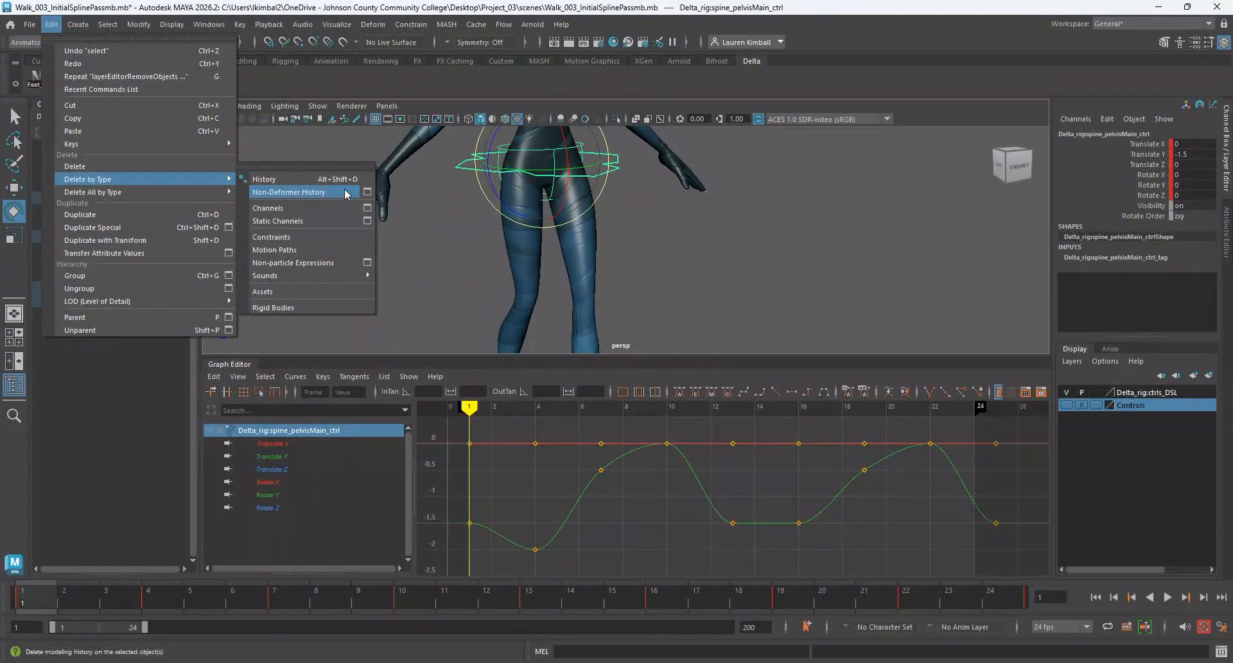
left_click(278, 221)
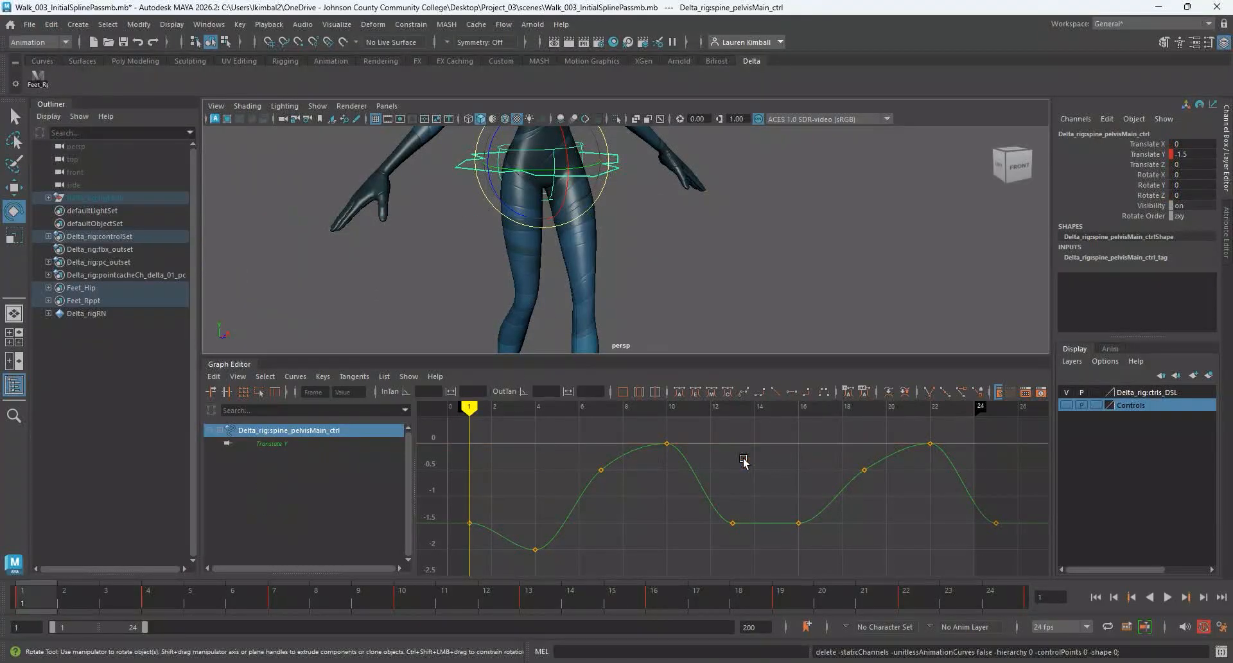
scroll(680, 448, "down", 5)
key("f")
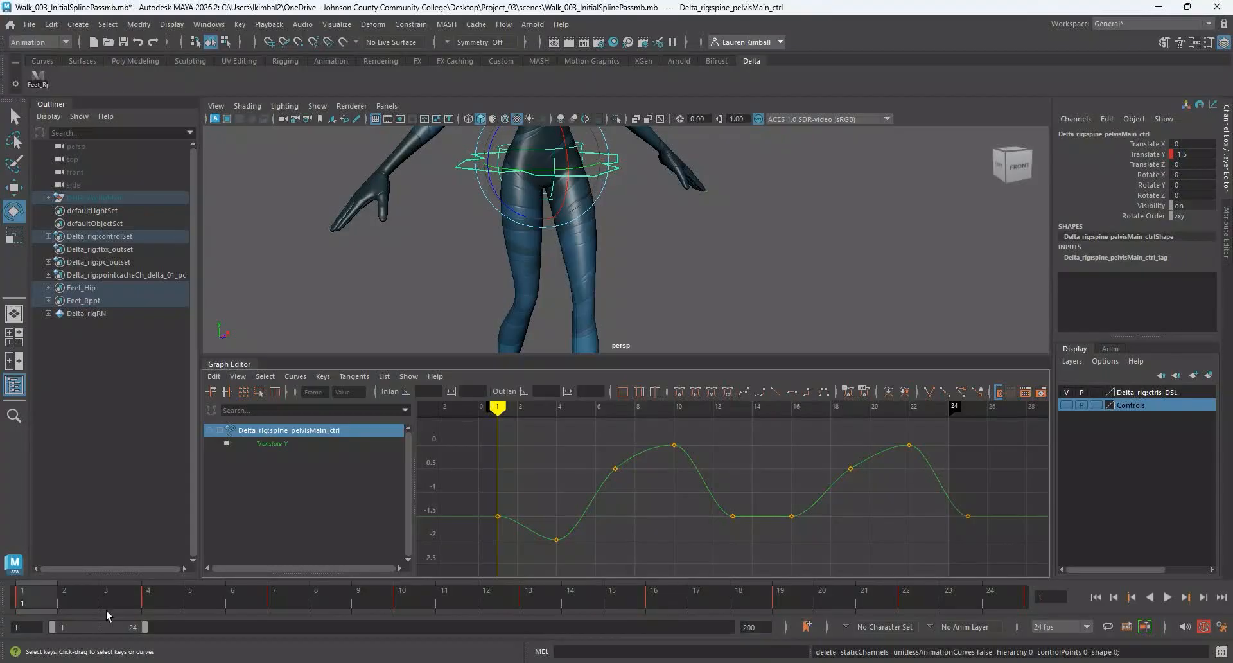
Copy the main pelvis control's frame 4 pose with Translate Y -2 onto frame 16, key it, and delete the resulting static channels.
mouse_move(58, 604)
left_mouse_down()
mouse_move(380, 613)
mouse_move(546, 637)
left_mouse_up()
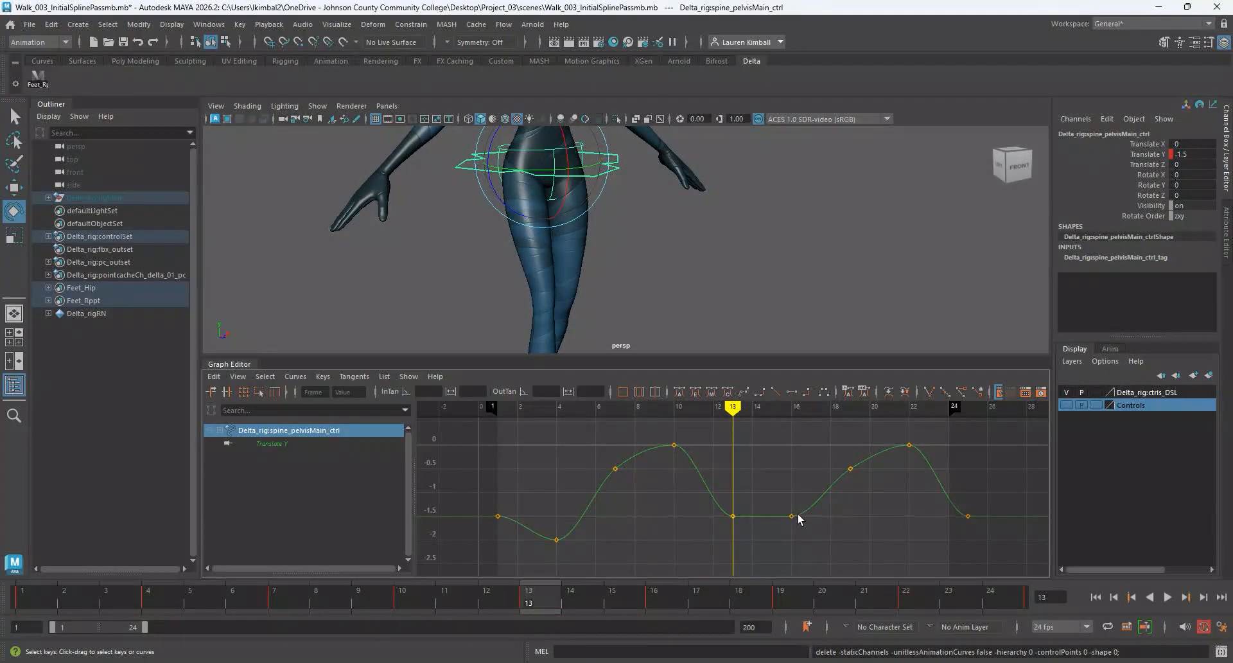
left_click(153, 609)
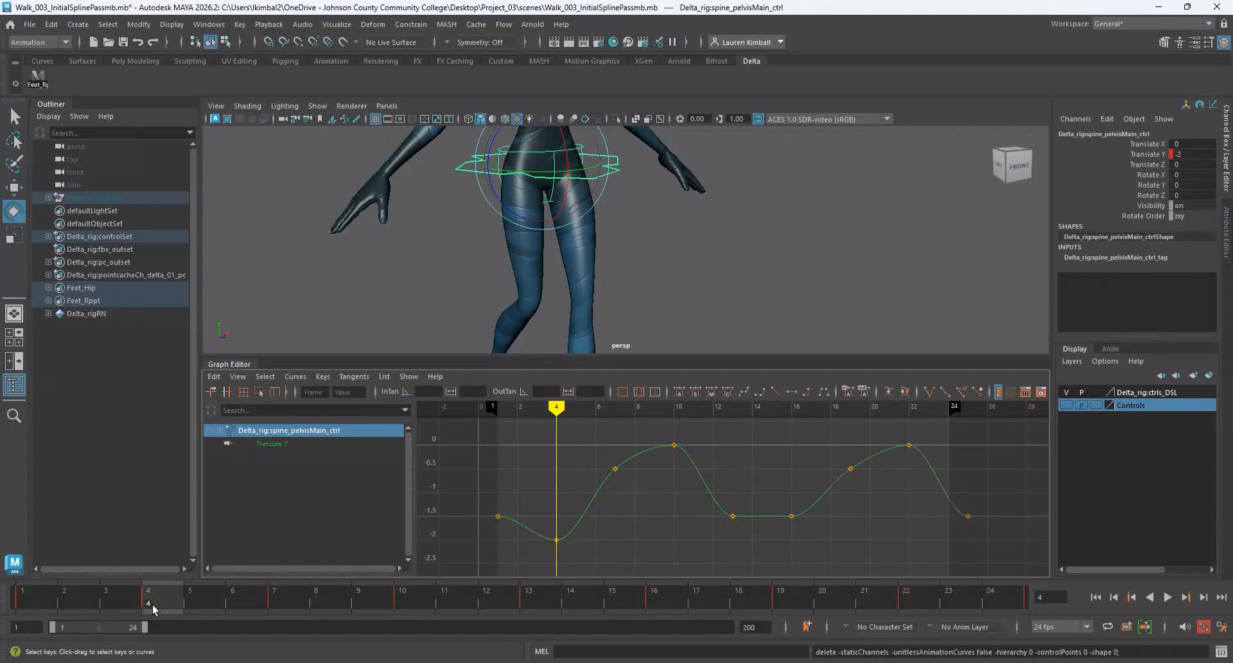
left_click(650, 606)
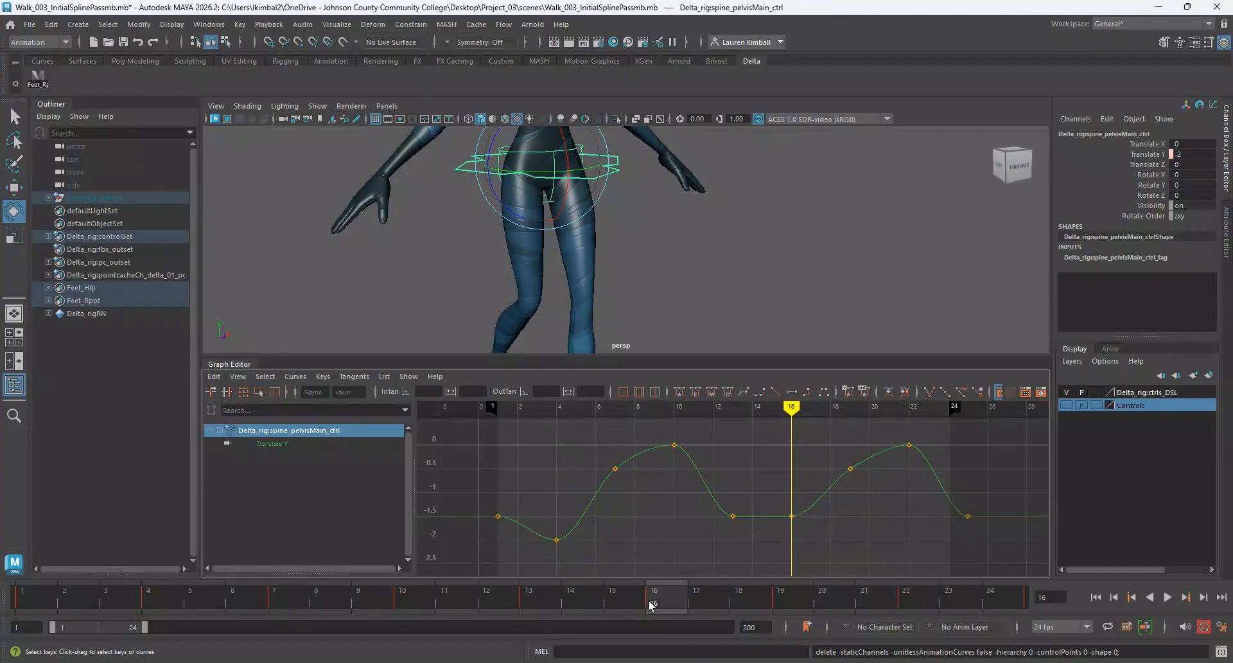
key("s")
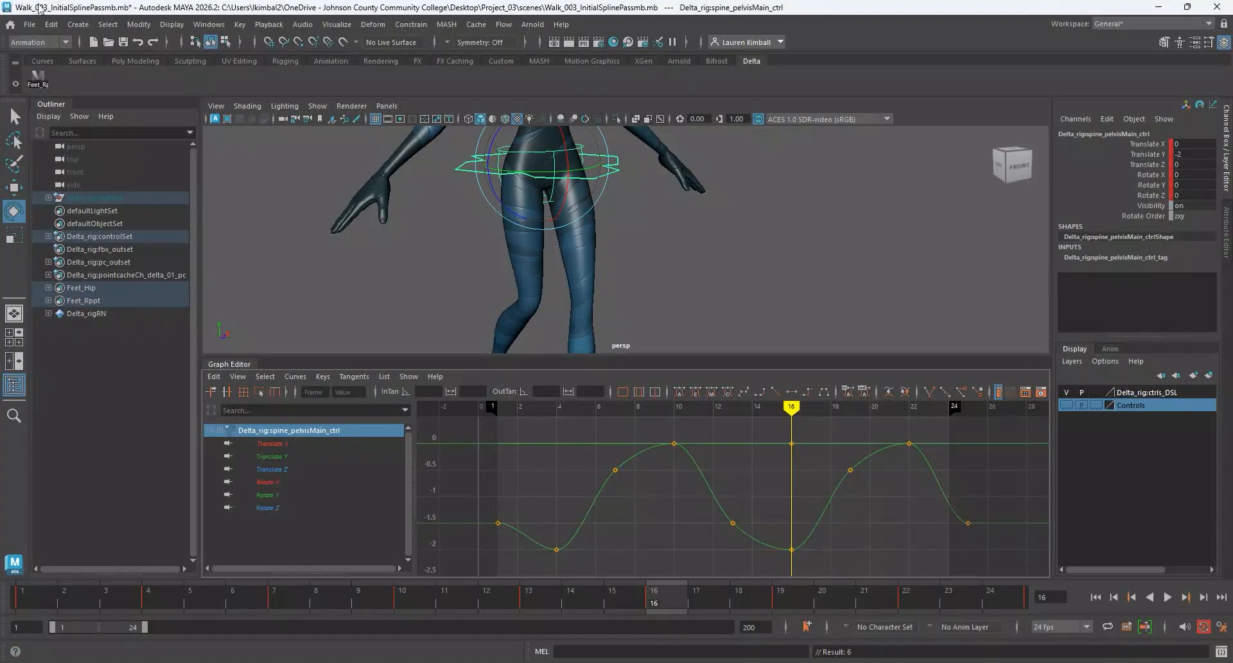
left_click(51, 26)
mouse_move(110, 181)
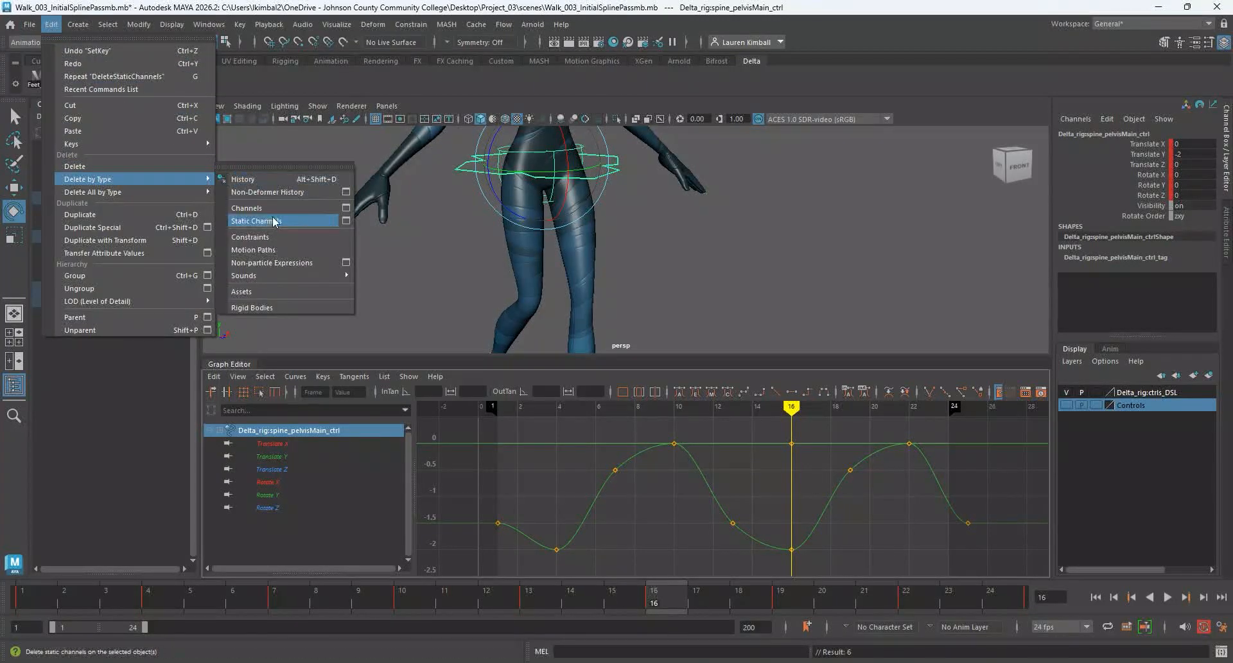
left_click(273, 226)
Play back the walk cycle to check the up-and-down motion of the hips.
left_click_drag(162, 597, 13, 565)
left_click(1167, 598)
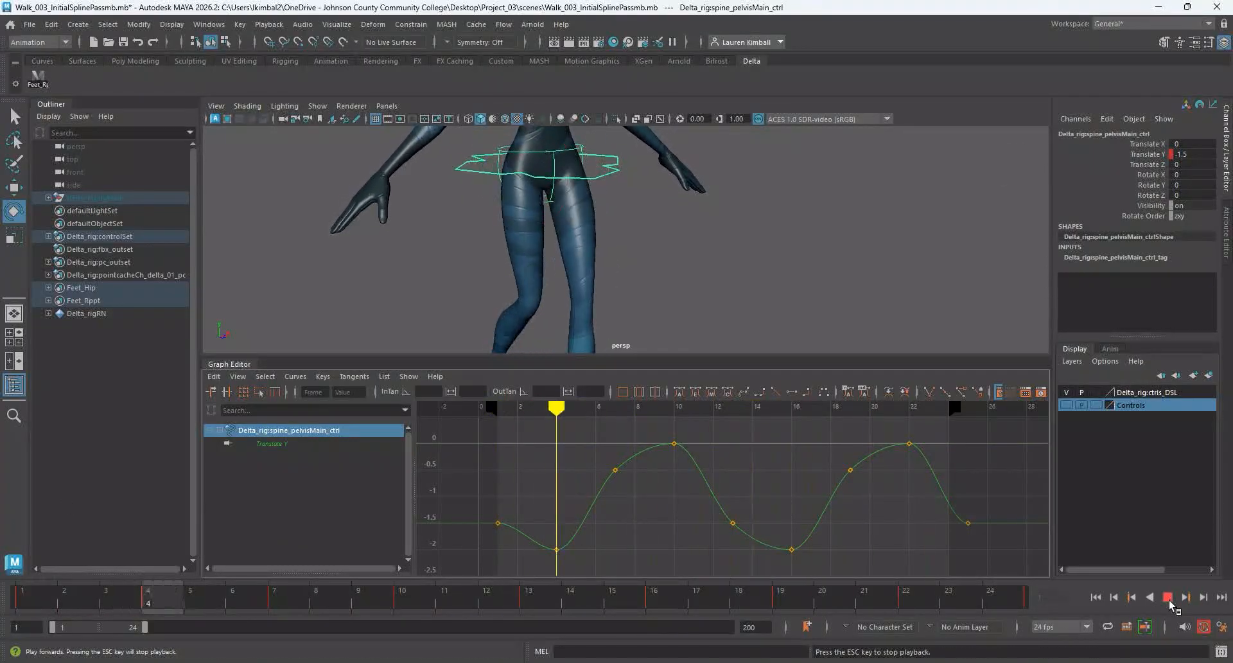
left_click(1167, 597)
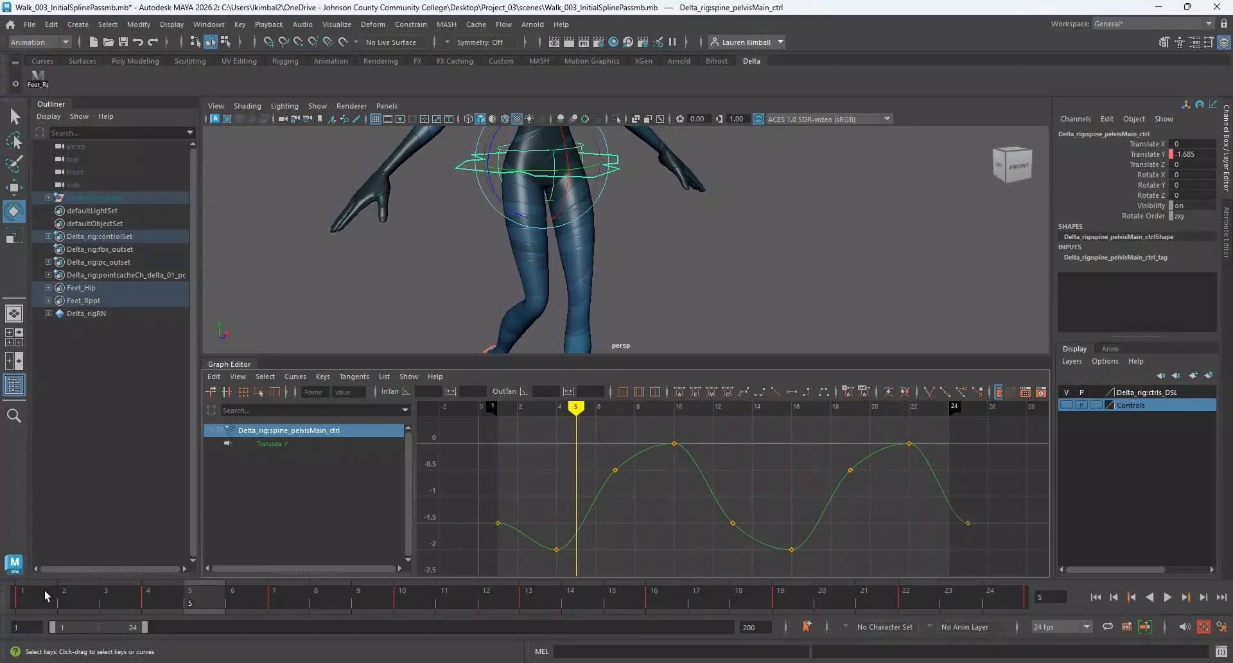
key("alt+v")
key("alt+v")
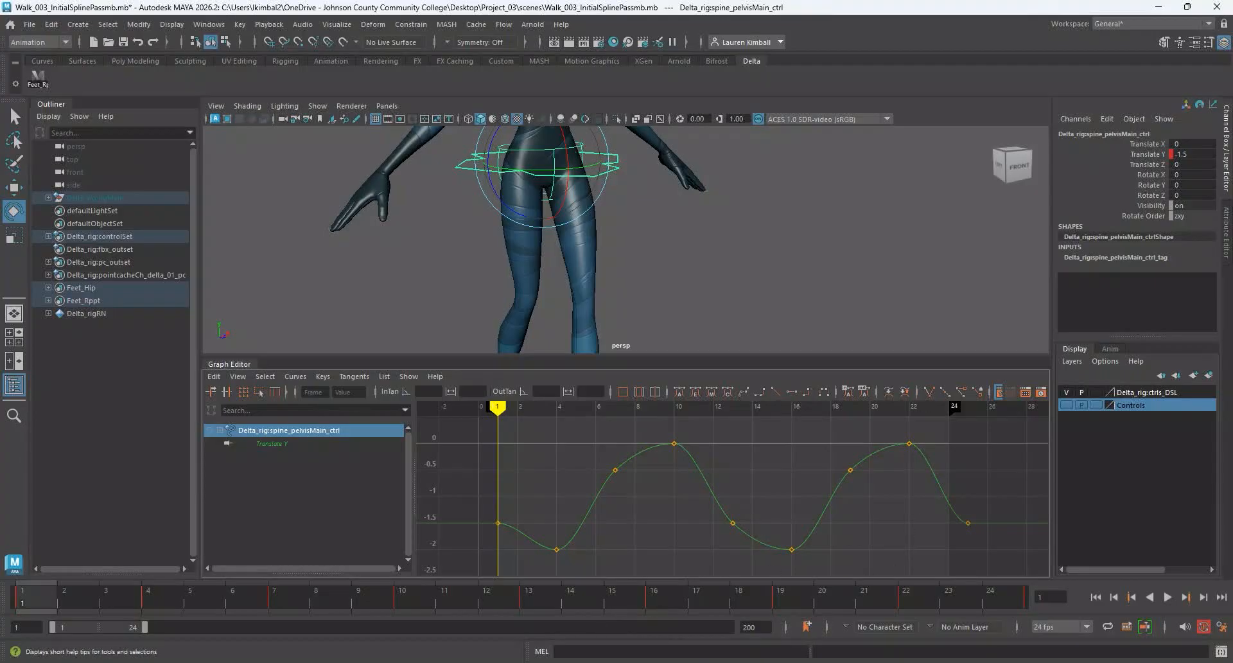
key("alt+v")
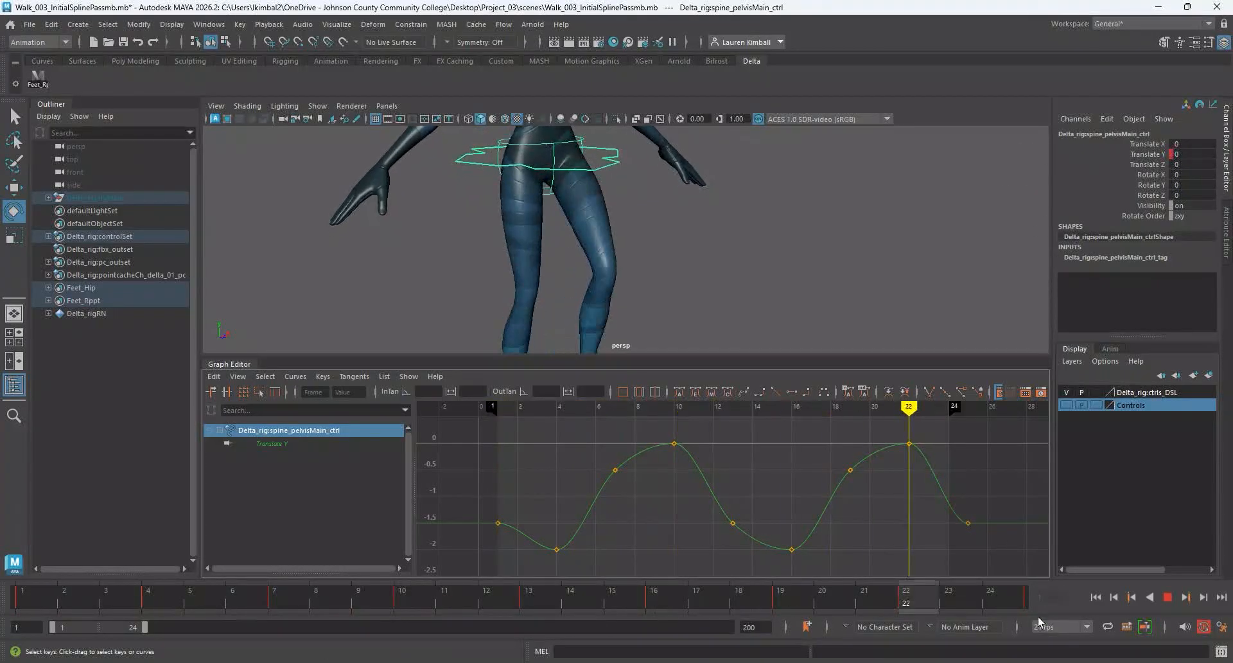
key("Escape")
Try shifting the main pelvis control sideways by about 5.64 in X at frame 1, and undo the move.
scroll(664, 249, "down", 3)
left_click_drag(662, 248, 621, 237, "alt")
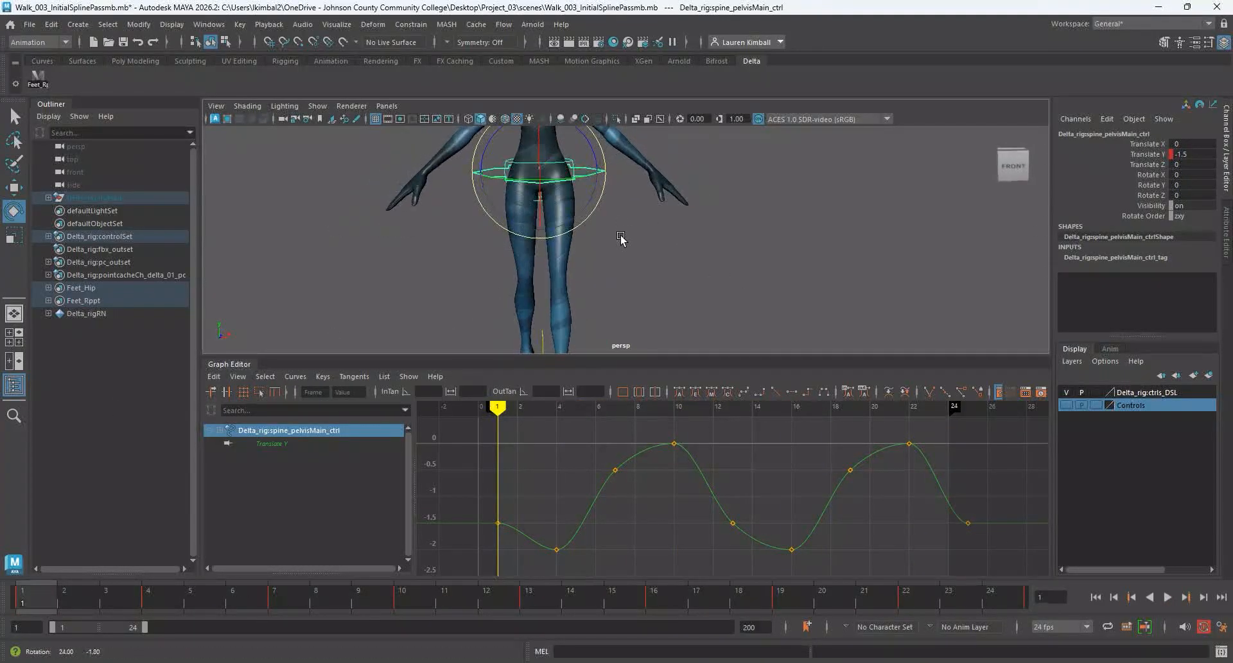
middle_click_drag(633, 239, 650, 281, "alt")
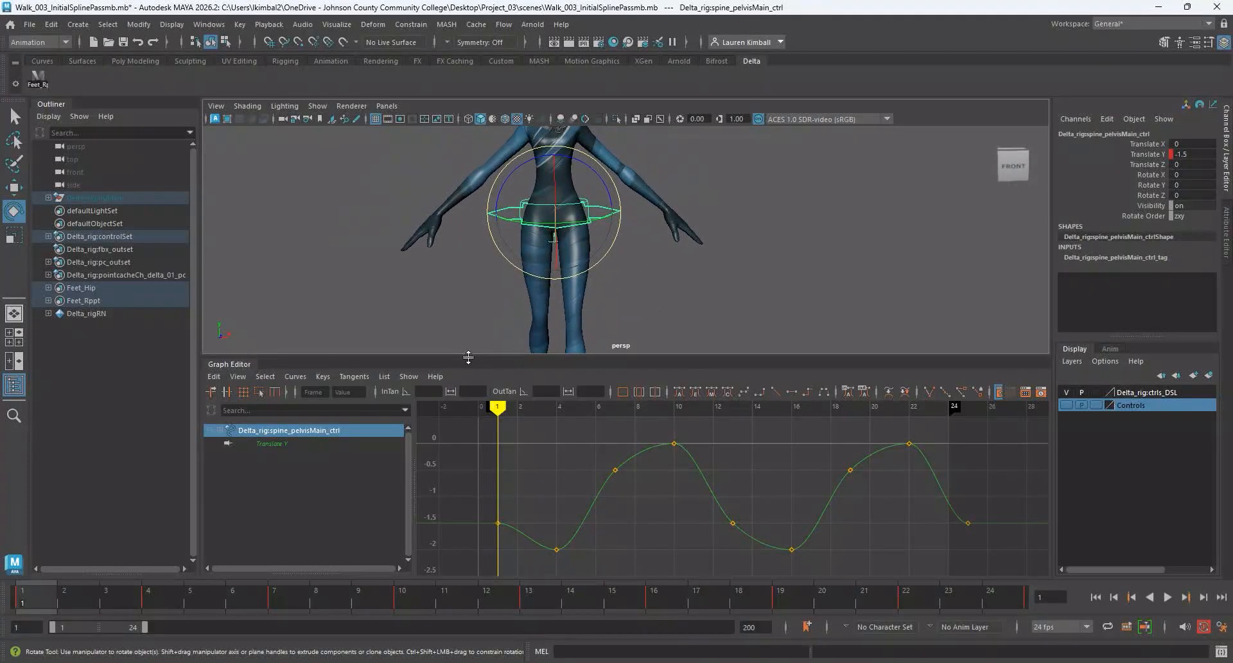
left_click_drag(468, 357, 469, 424)
scroll(667, 332, "down", 3)
left_click_drag(667, 332, 649, 321, "alt")
middle_click_drag(648, 321, 680, 294, "alt")
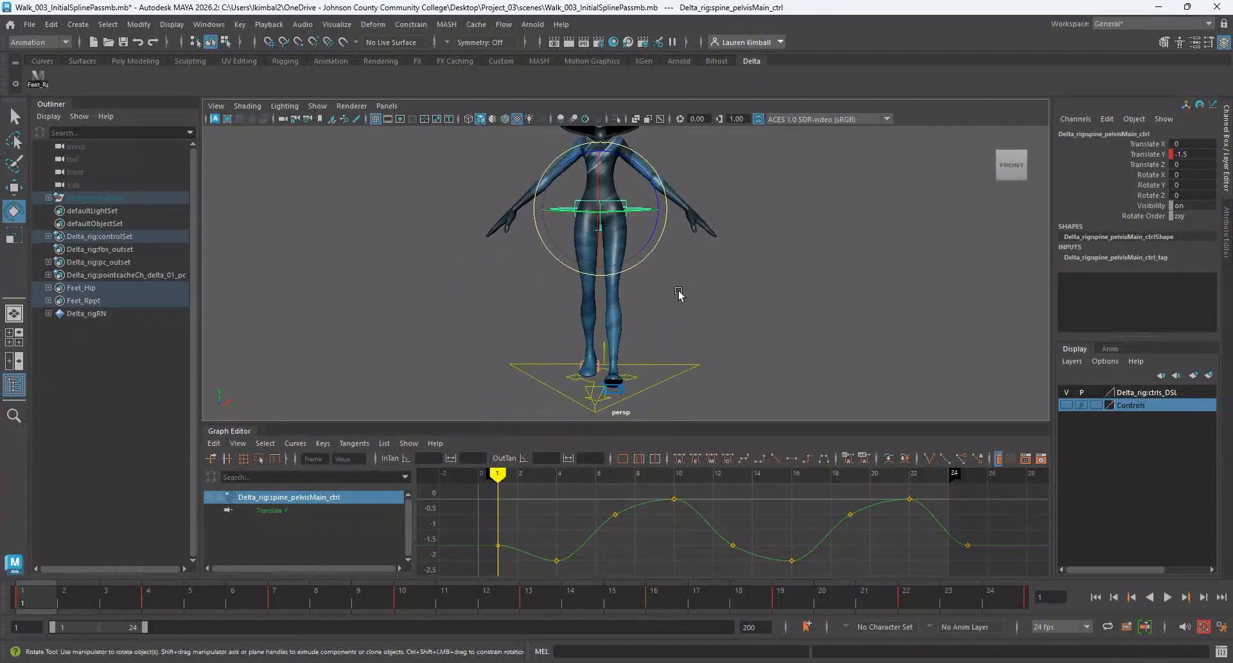
left_click_drag(681, 294, 687, 289, "alt")
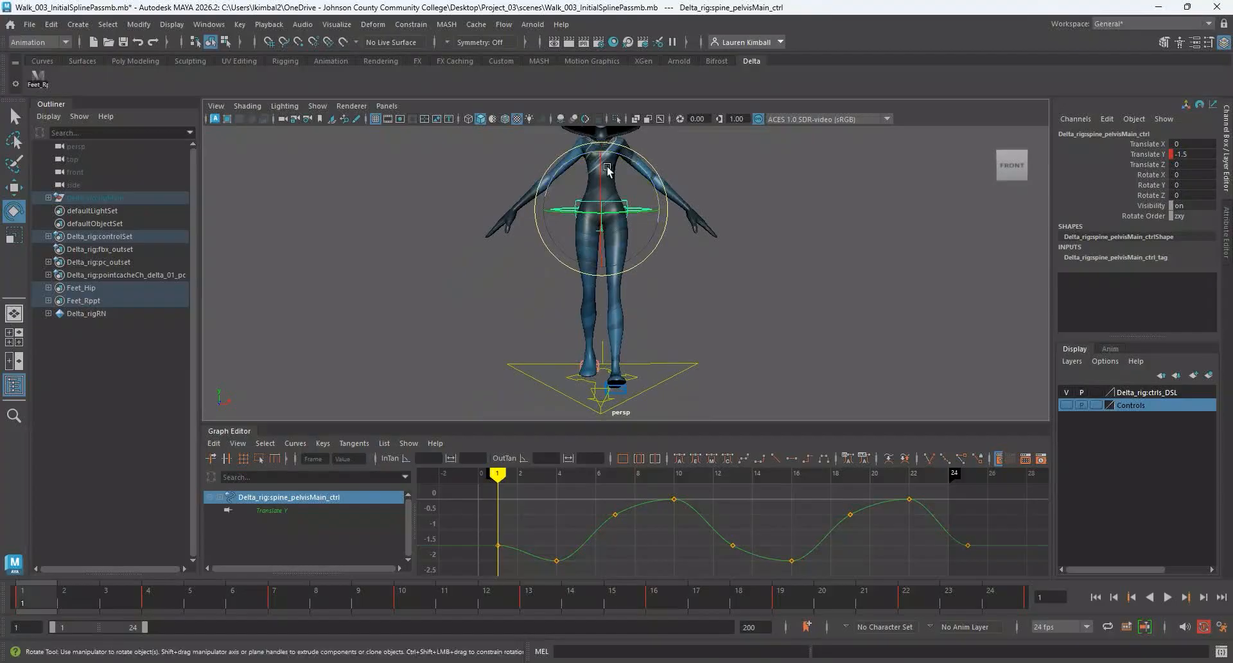
key("w")
left_click_drag(642, 210, 656, 210)
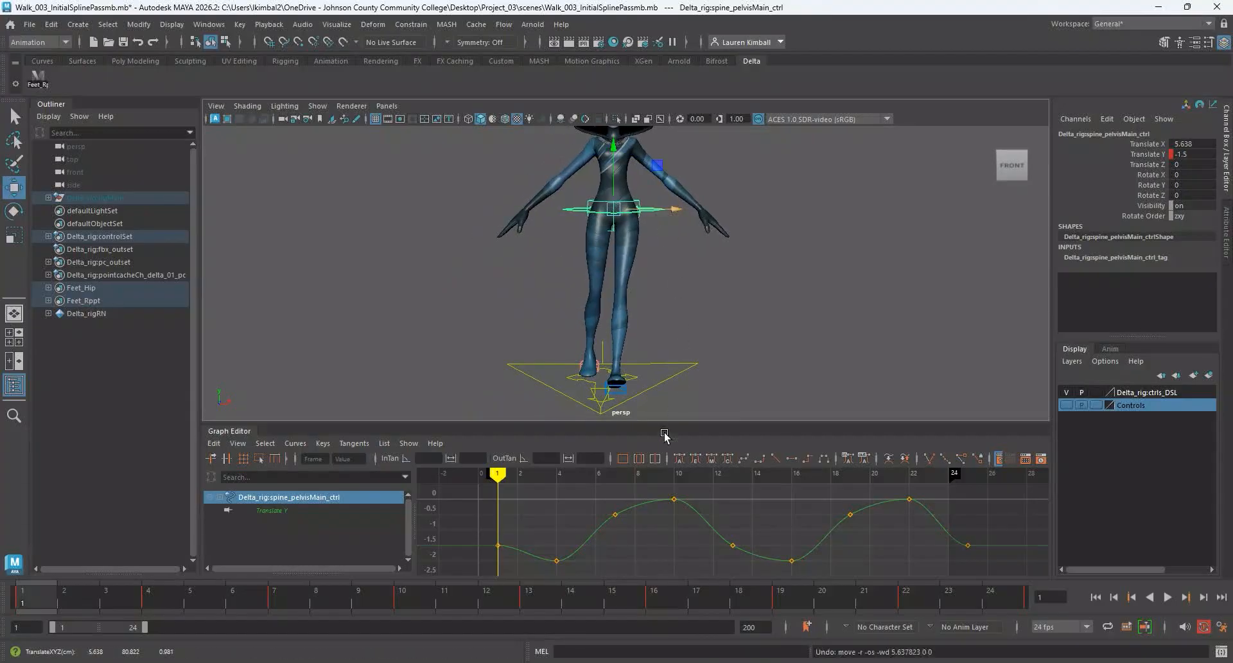
key("ctrl+z")
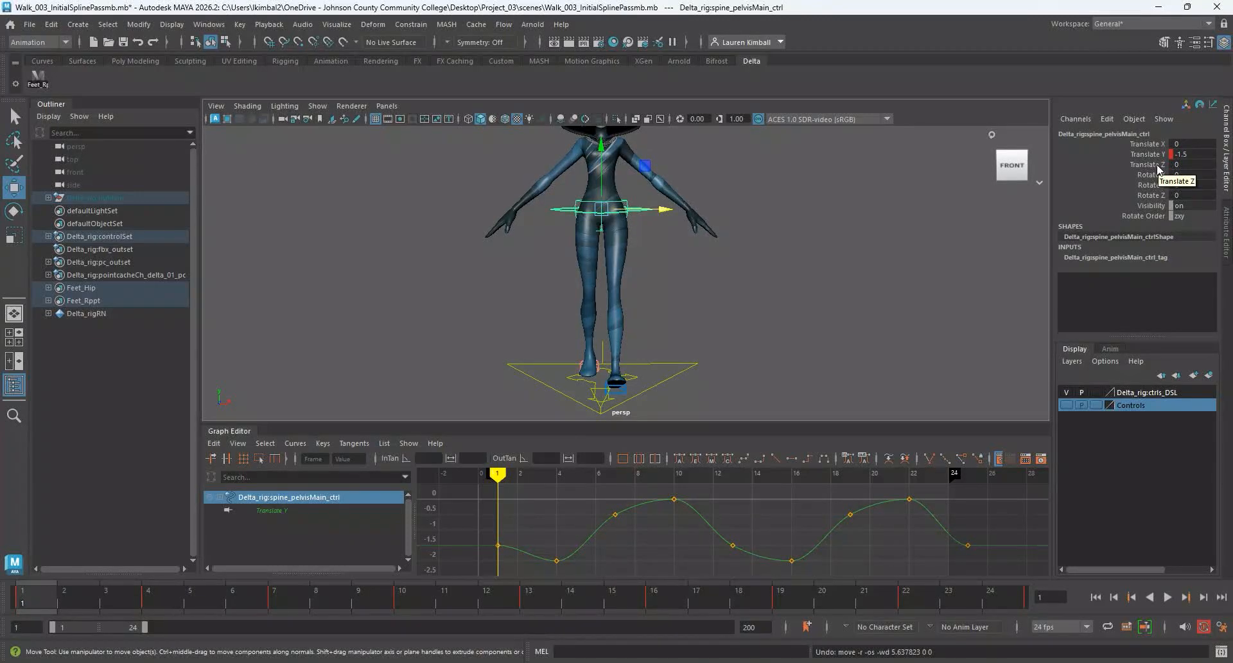
Key the main pelvis control's translation at frames 1, 13 and 25, extending the playback range to frame 25.
key("shift+w")
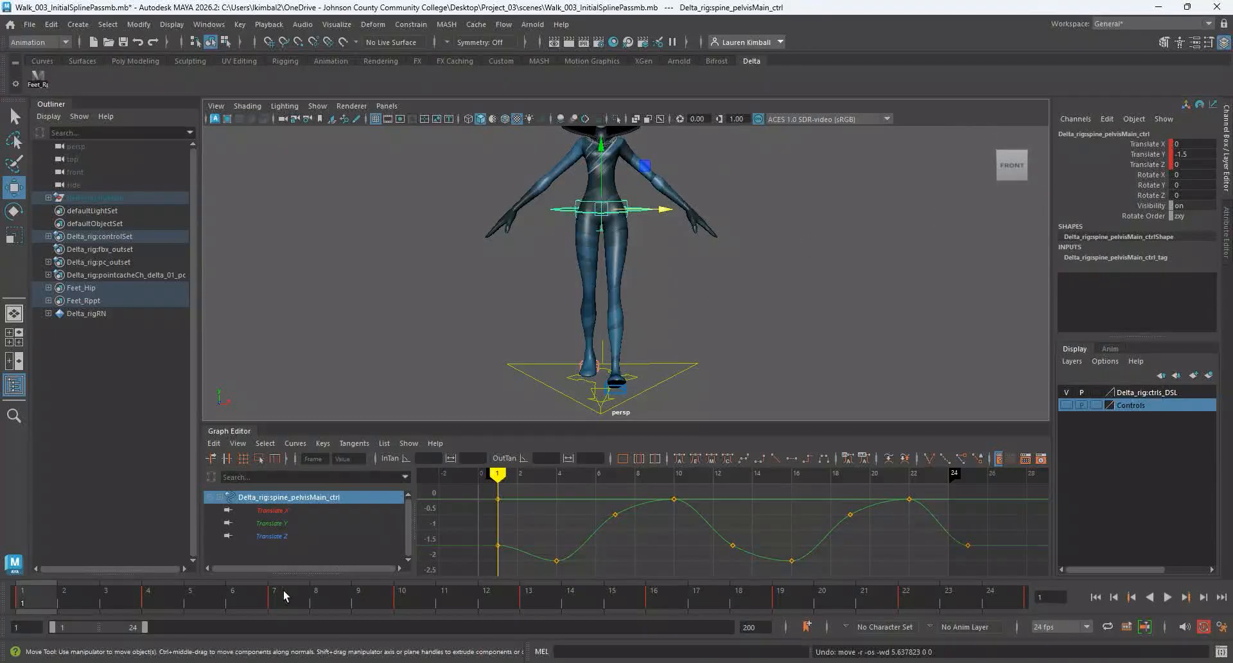
left_click(534, 597)
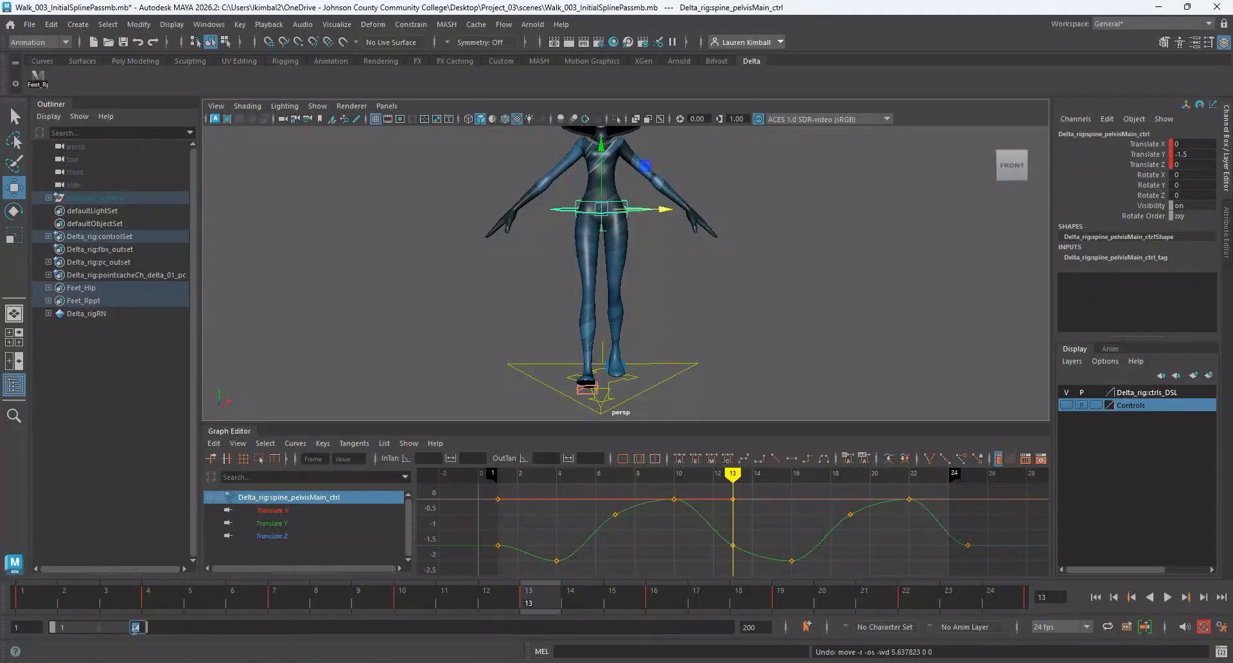
left_click_drag(134, 628, 135, 631)
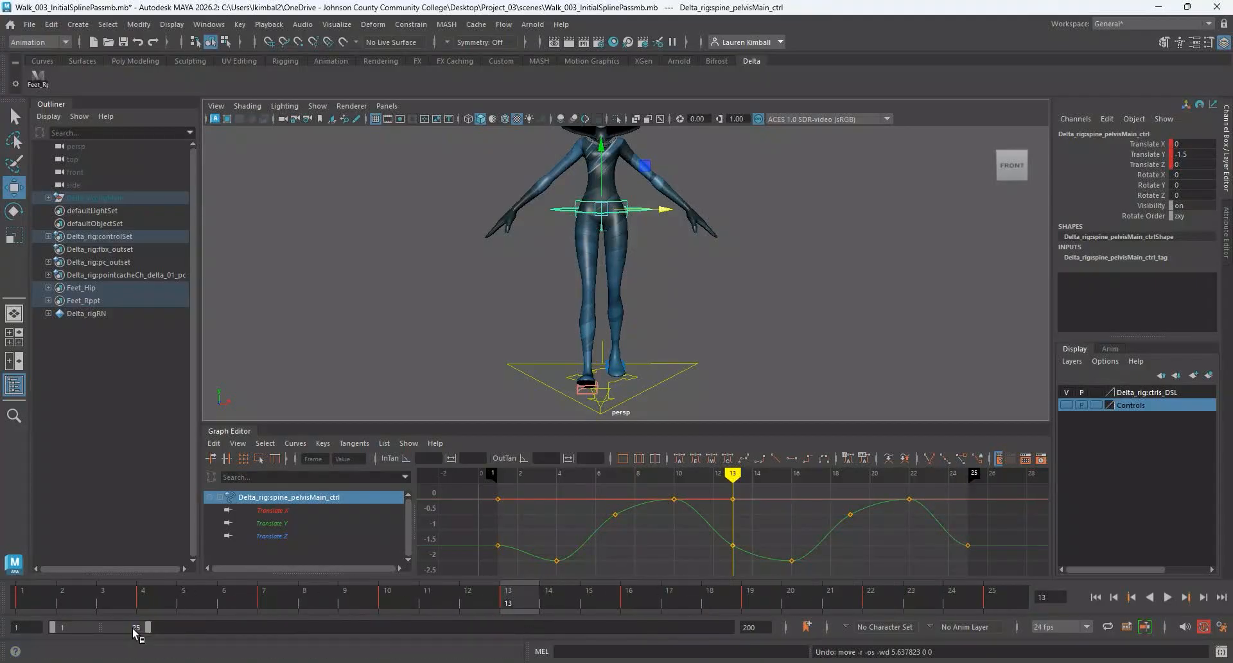
left_click(1022, 601)
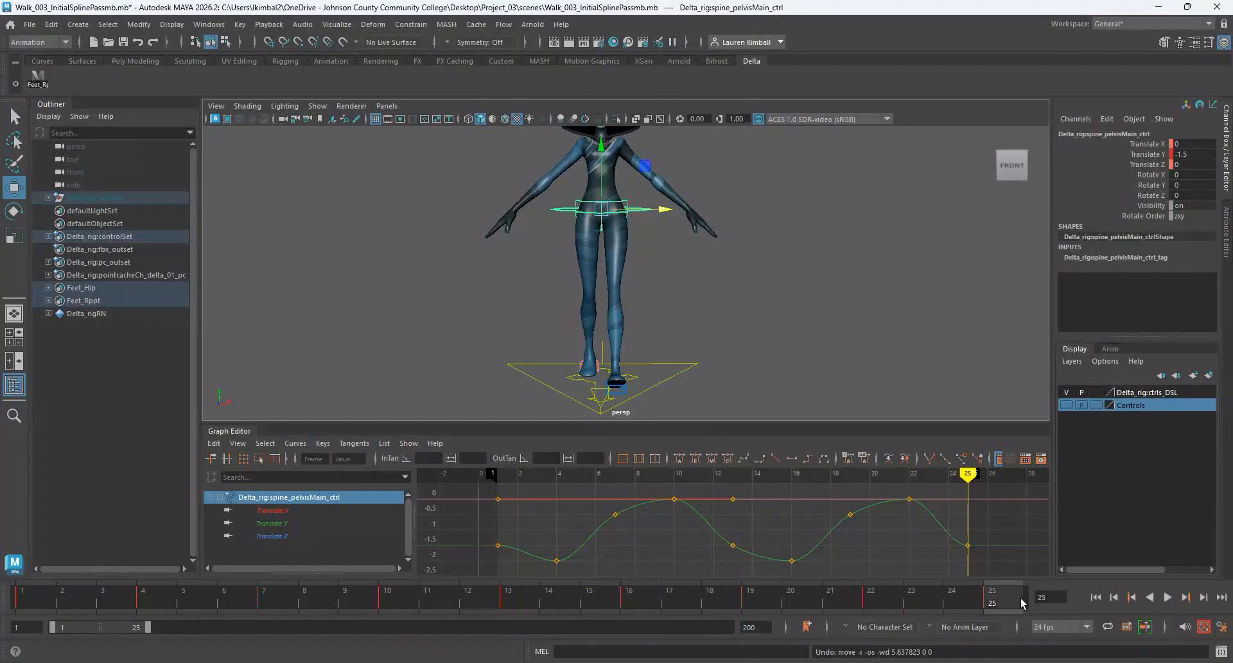
Isolate the Translate X curve and set the main pelvis control's Translate X to 2.5 at frame 7.
left_click(270, 511)
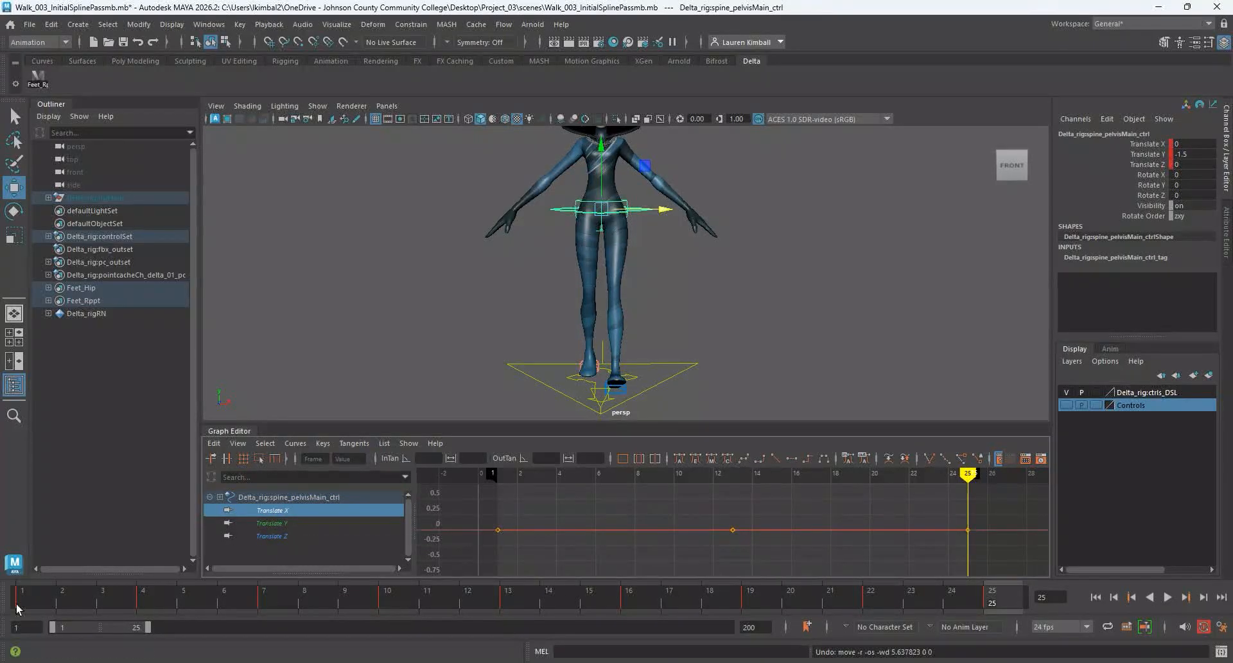
left_click(262, 607)
left_click_drag(519, 330, 590, 272, "alt")
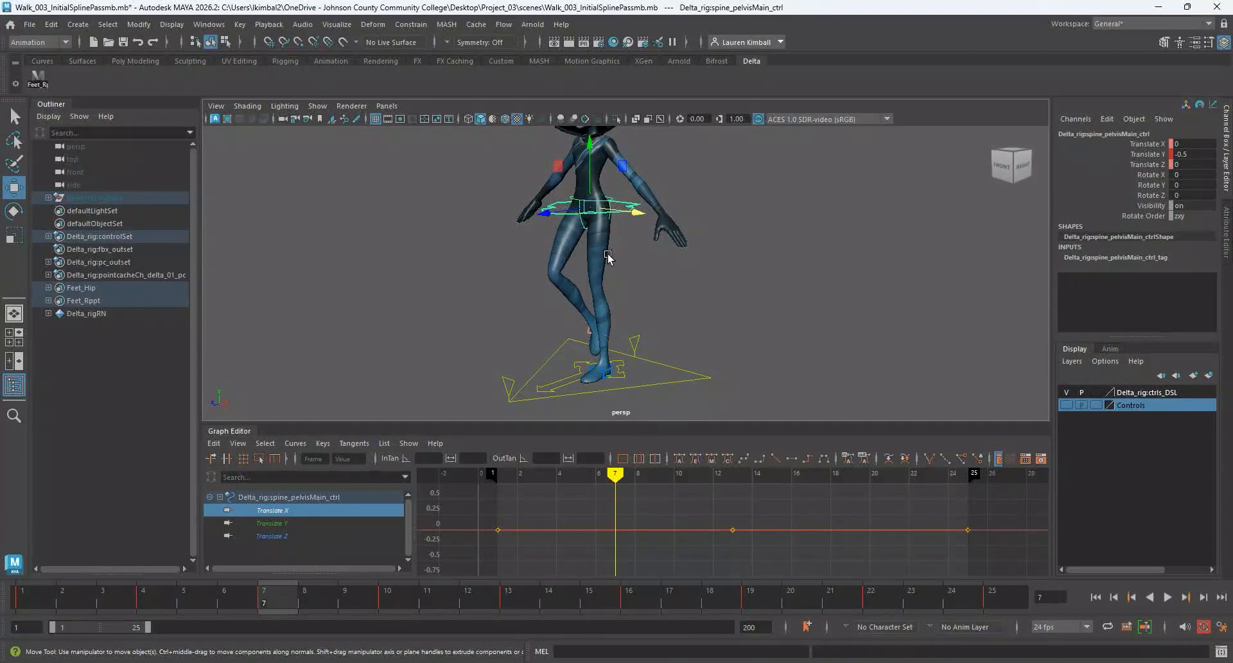
left_click_drag(559, 323, 653, 278, "alt")
left_click_drag(658, 214, 664, 214)
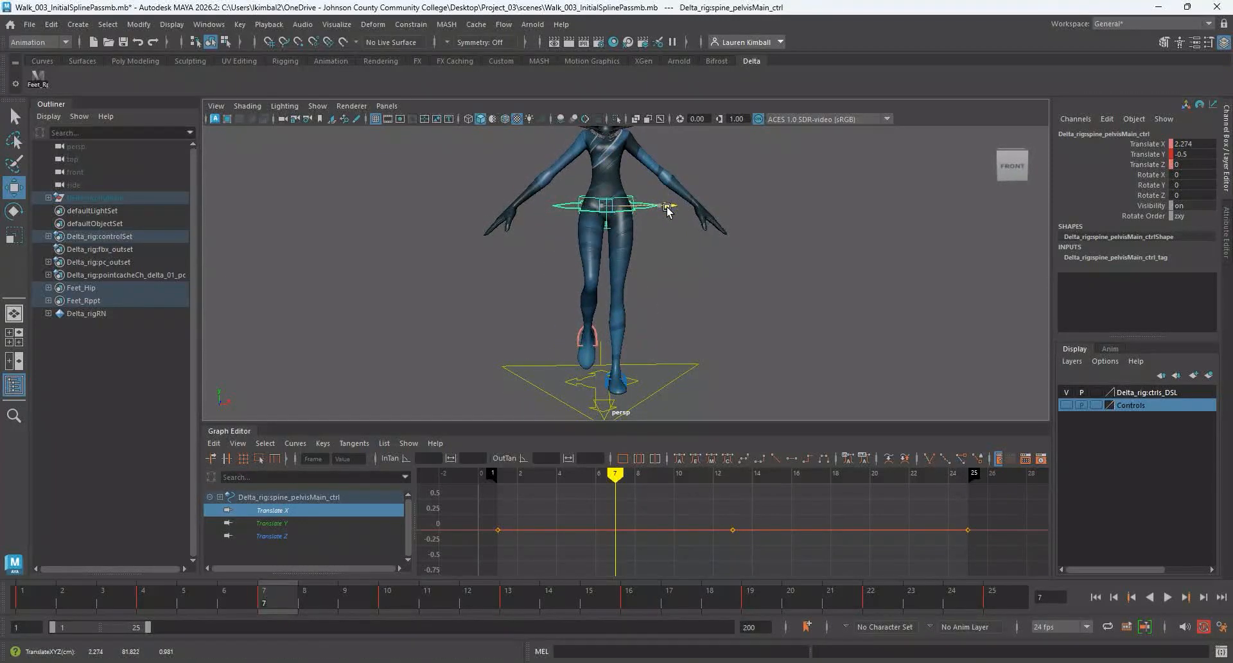
double_click(1200, 142)
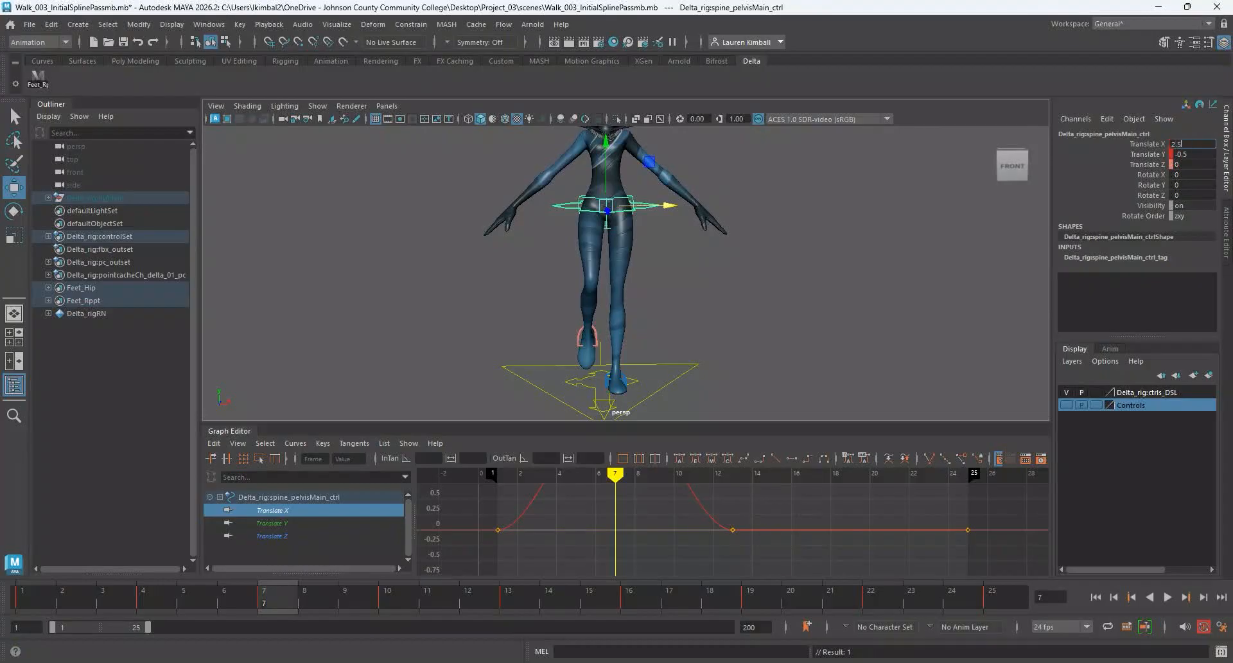
key("Return")
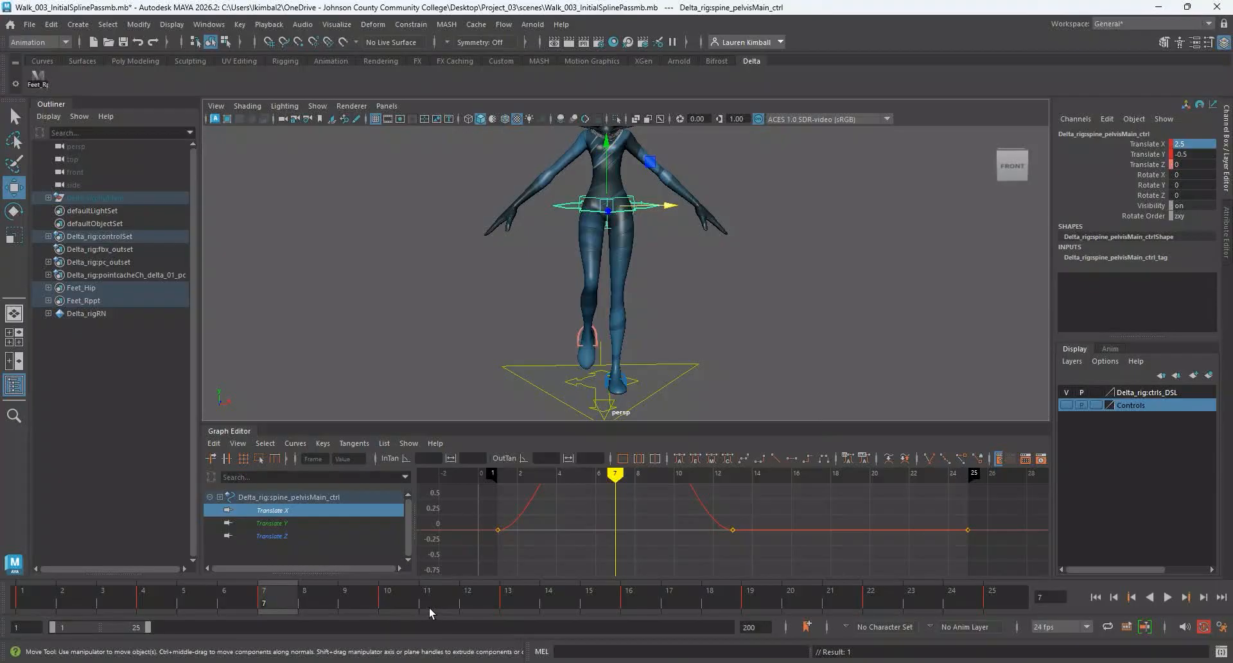
Set the main pelvis control's Translate X to -2.5 at frame 19.
left_click(769, 601)
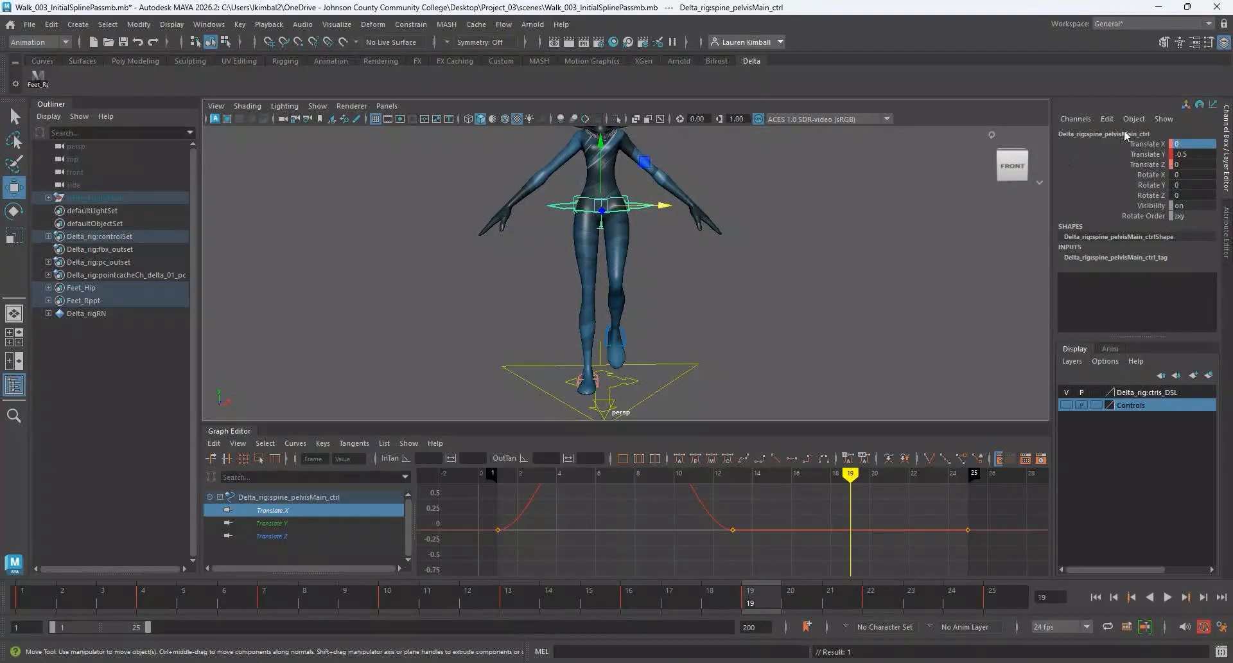
left_click(1186, 142)
key("Return")
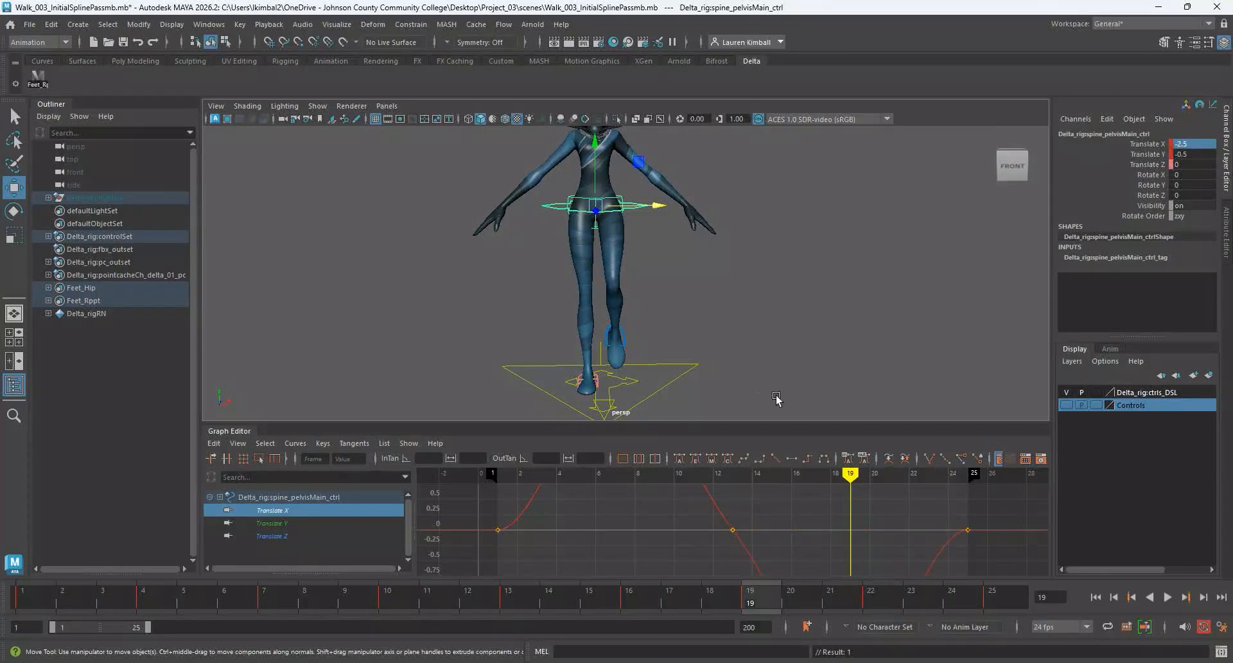
Examine the full Translate X curve in the Graph Editor, and collapse the editor to enlarge the viewport.
scroll(759, 508, "down", 5)
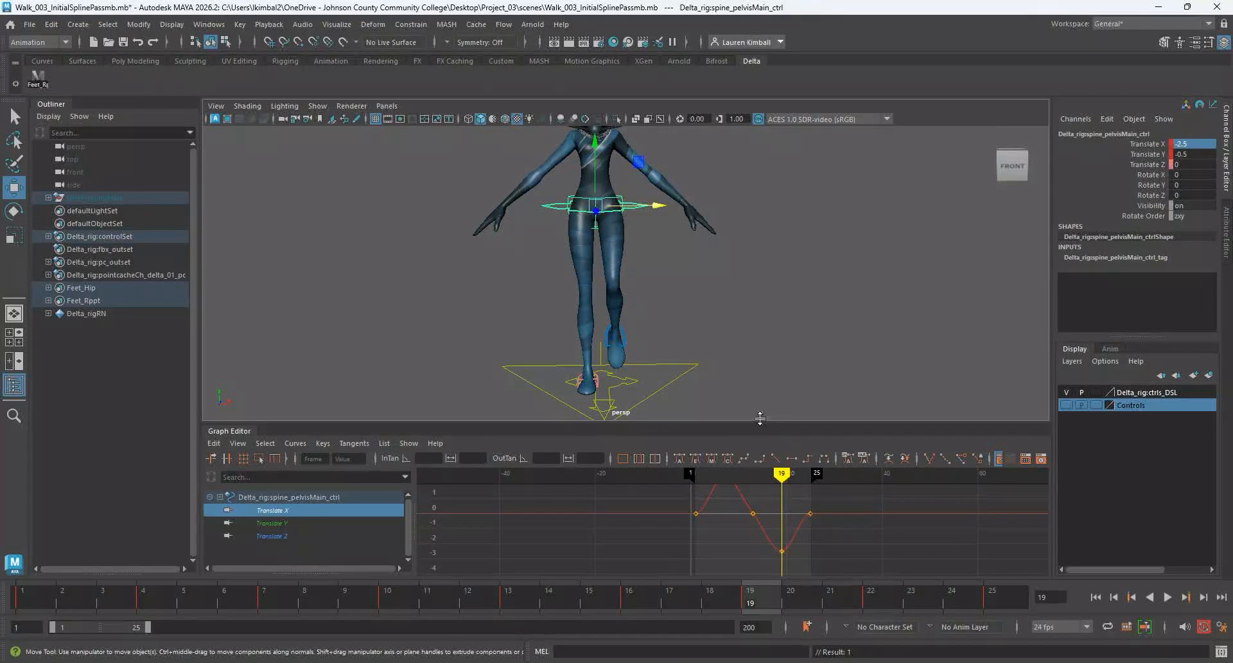
left_click_drag(760, 418, 760, 364)
scroll(747, 474, "down", 4)
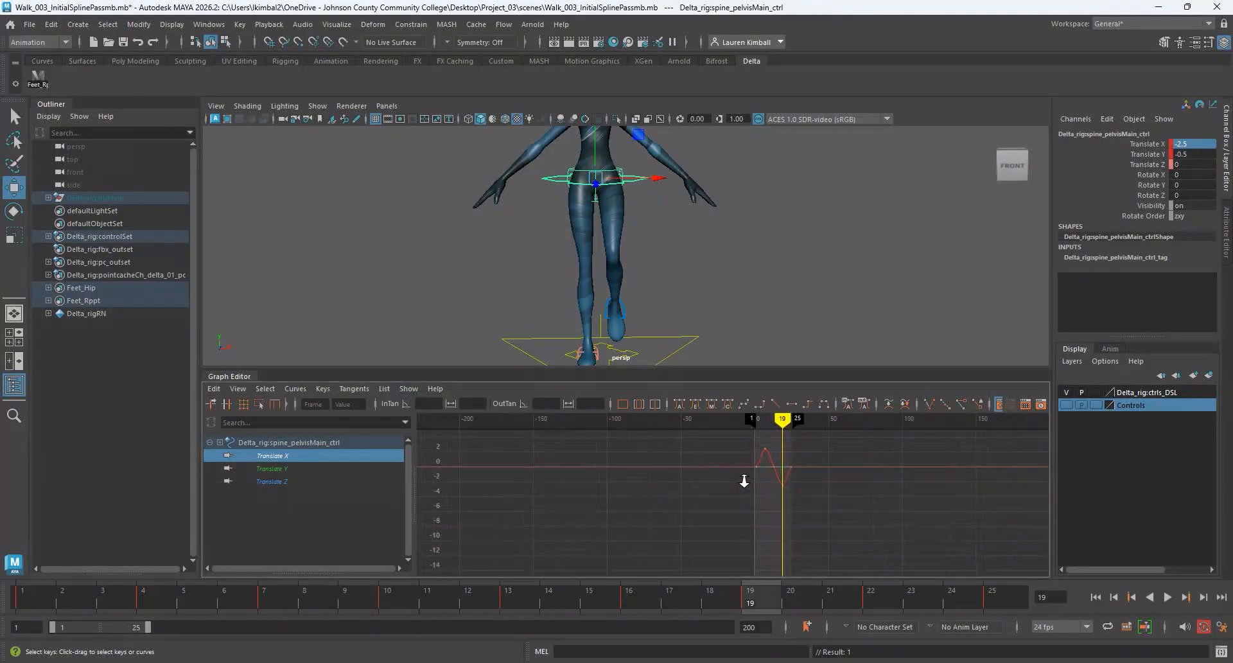
scroll(744, 481, "up", 1)
middle_click_drag(744, 479, 725, 499, "alt")
double_click(228, 376)
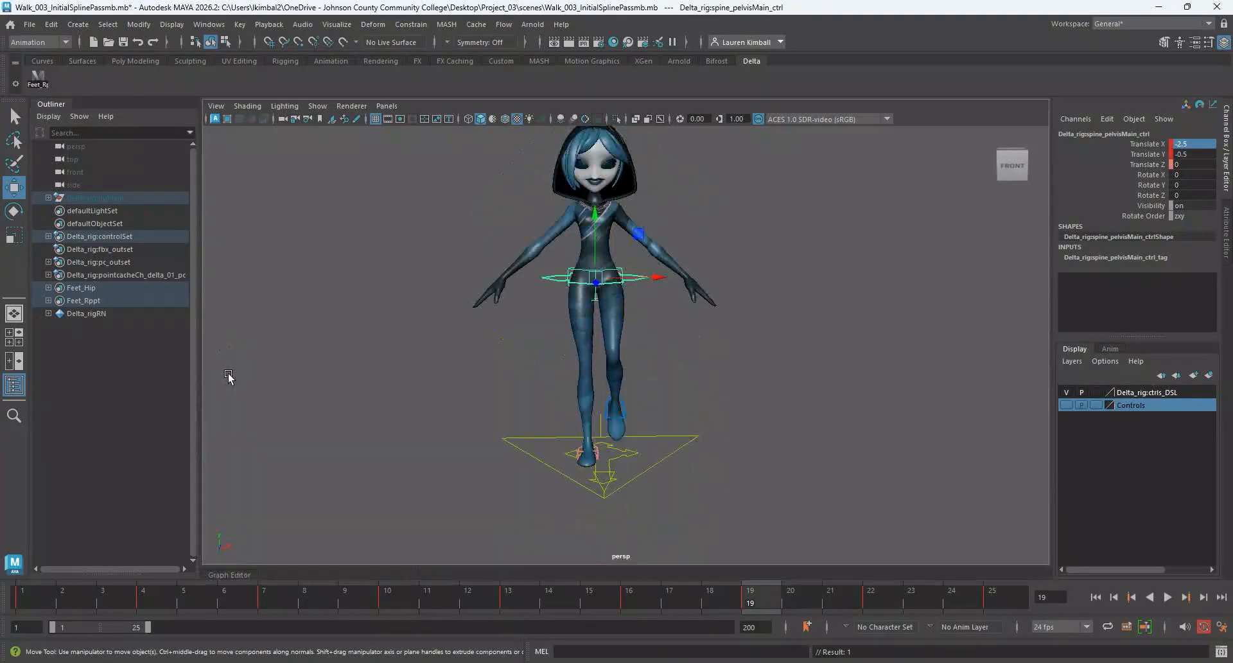
Deselect the pelvis control, play back the walk cycle to check the side-to-side weight shift, and return to frame 1.
scroll(450, 410, "down", 1)
middle_click_drag(438, 409, 419, 426, "alt")
left_click(516, 432)
left_click(1168, 598)
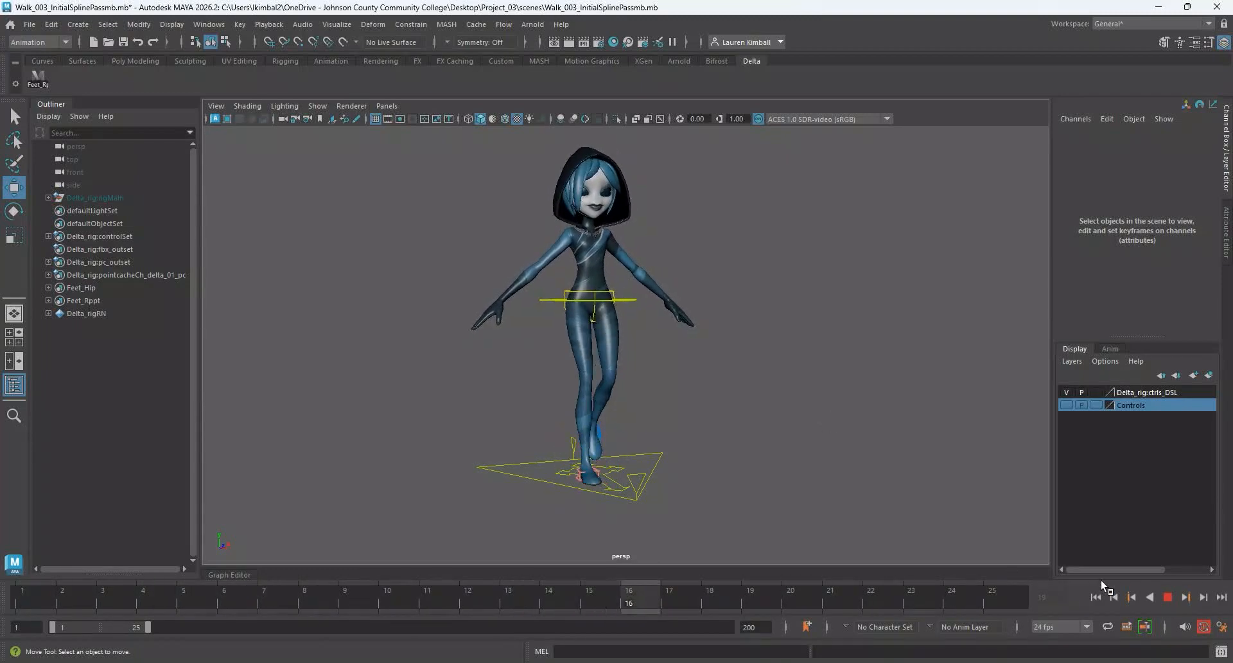
left_click(1166, 598)
scroll(504, 505, "up", 1)
scroll(504, 505, "up", 1)
left_click_drag(504, 504, 492, 515, "alt")
left_click_drag(29, 589, 130, 600)
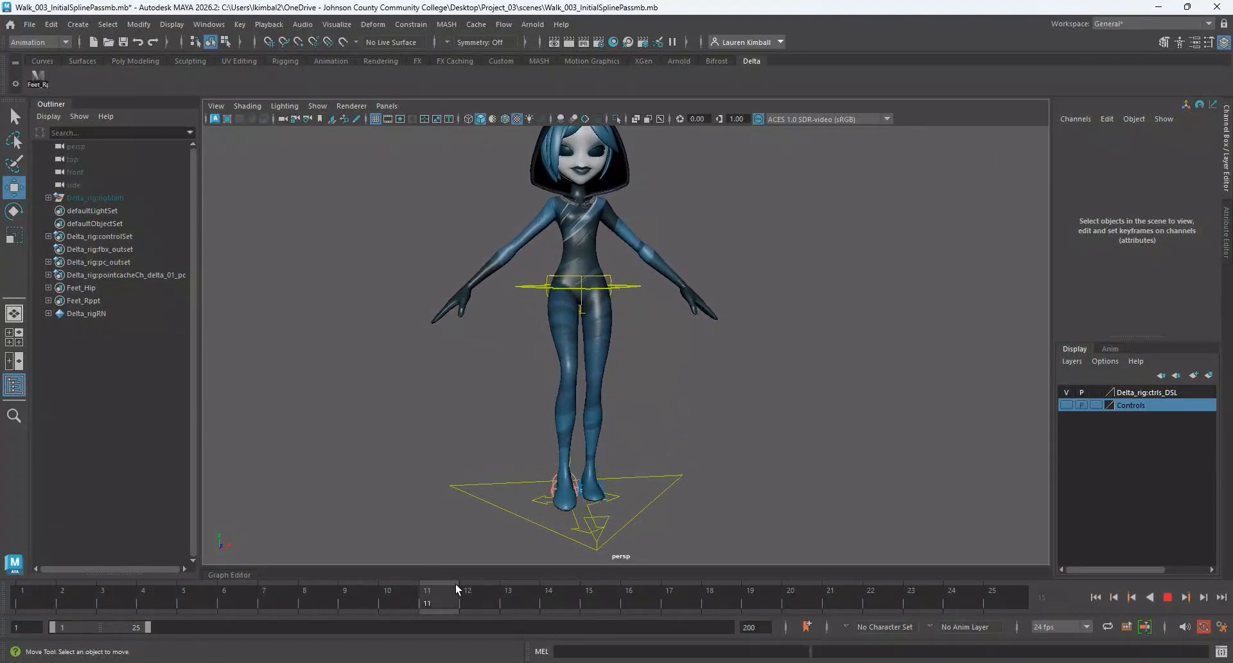
left_click(25, 589)
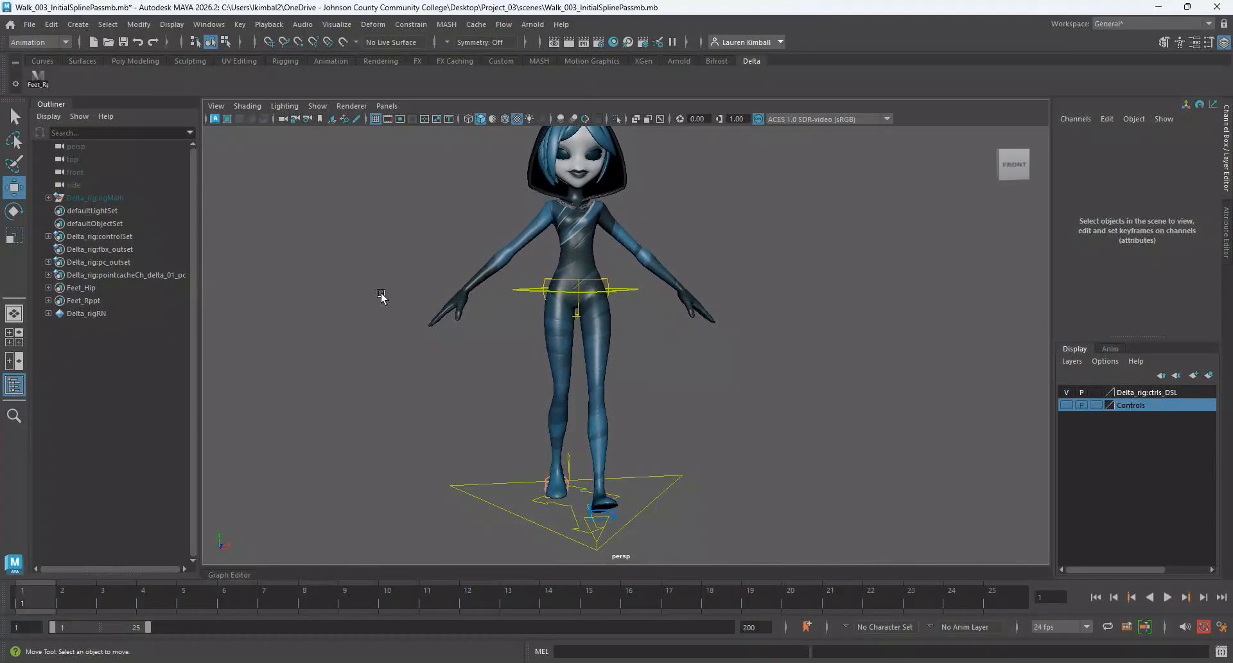
Select the inner pelvis control spine_pelvis_ctrl at frame 1 and view the hips from the front.
left_click(589, 283)
left_click_drag(748, 307, 757, 344, "alt")
scroll(590, 426, "up", 1)
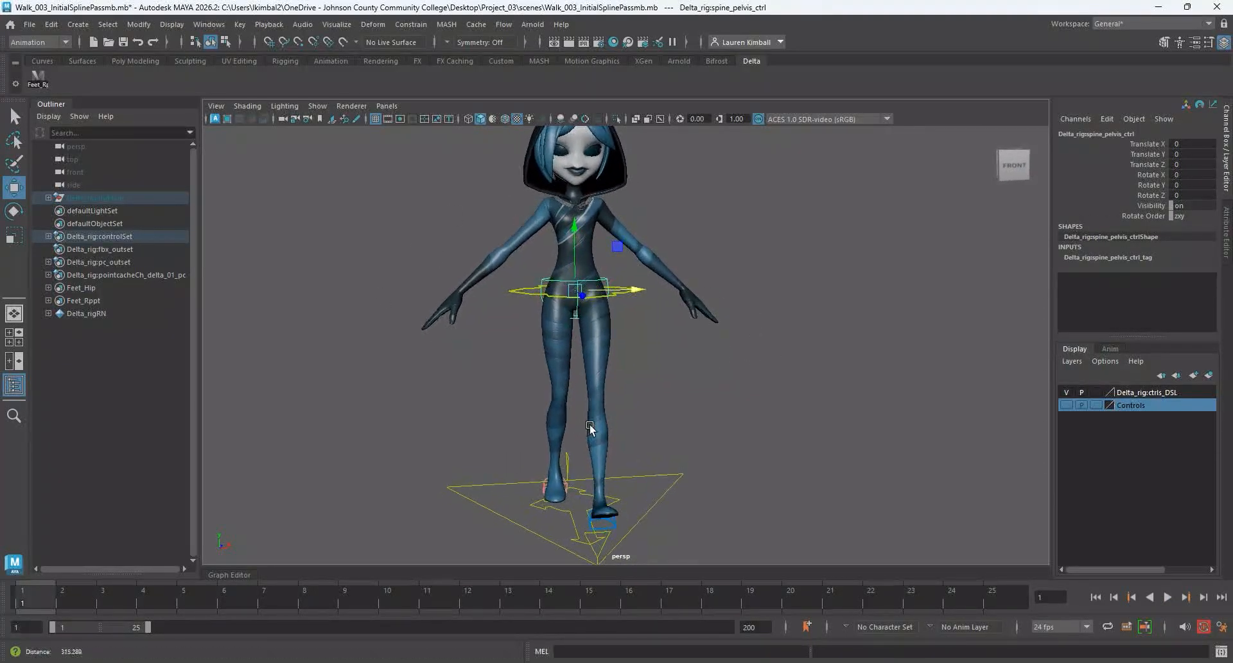
middle_click_drag(589, 425, 598, 356, "alt")
left_click_drag(625, 363, 636, 360, "alt")
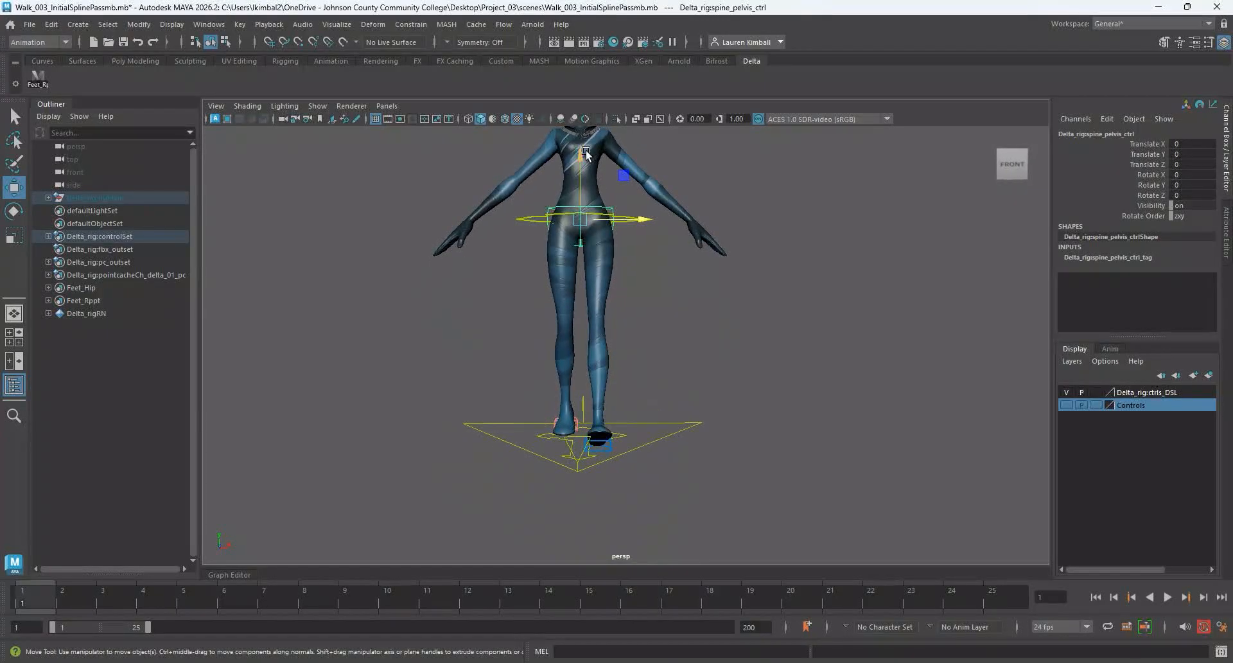
Try tilting the hips by rotating the inner pelvis control about -22 degrees in Z, and undo the rotation.
key("e")
left_click_drag(631, 235, 658, 295)
key("ctrl+z")
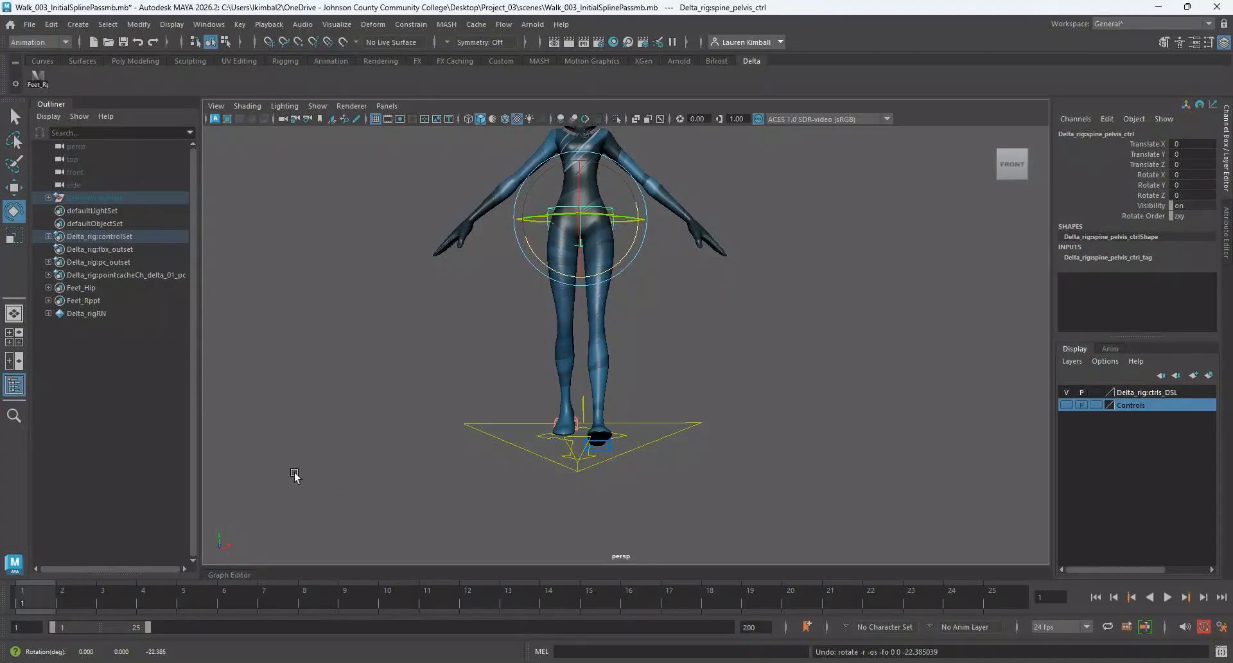
Examine the hips and feet at frame 1 from a raised three-quarter view.
left_click_drag(294, 475, 479, 429, "alt")
right_click_drag(479, 429, 486, 469, "alt")
left_click_drag(698, 296, 705, 309, "alt")
right_click_drag(704, 308, 681, 298, "alt")
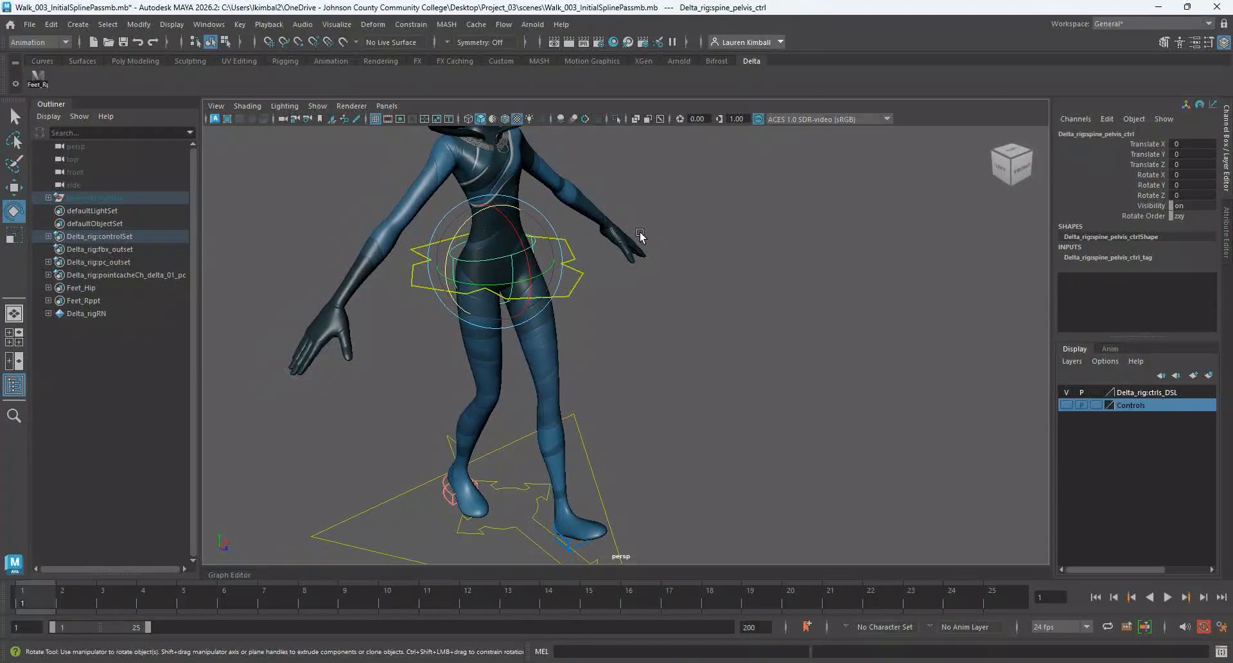